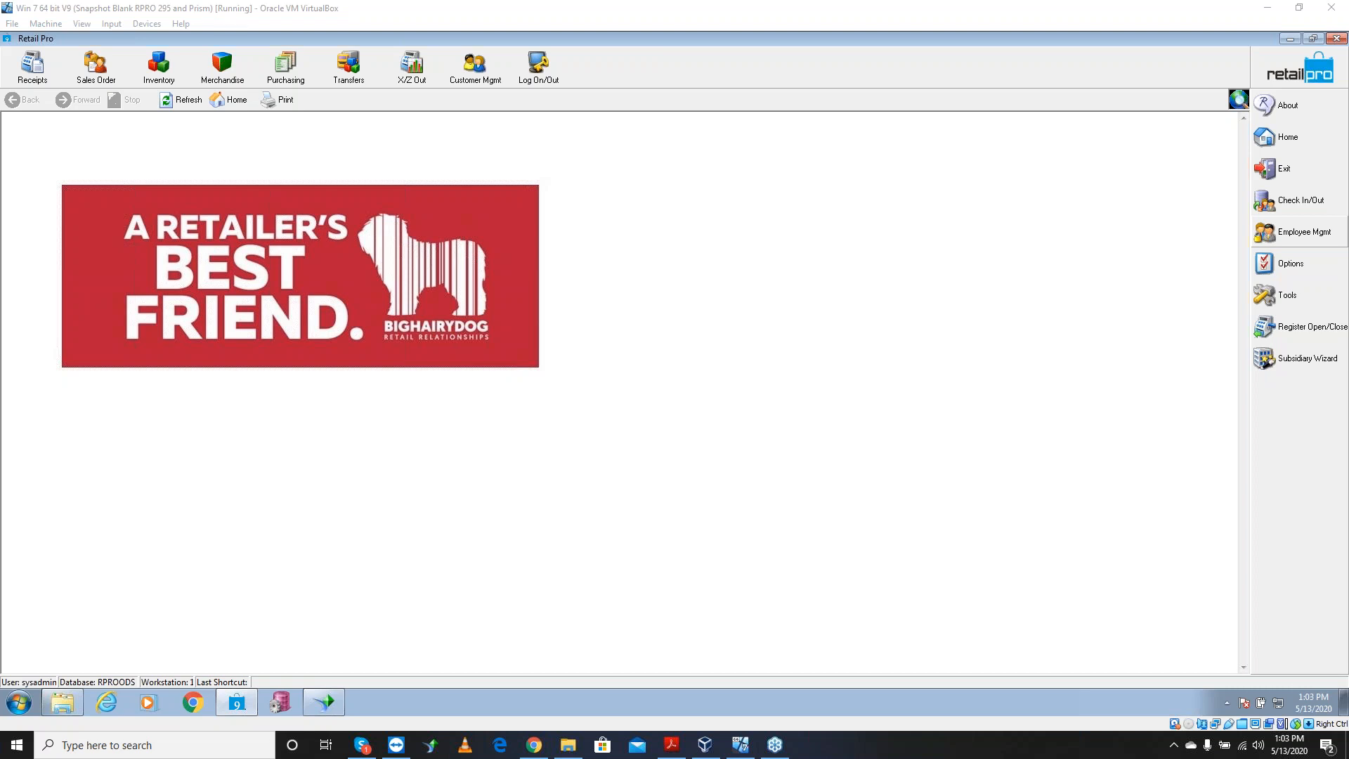
Switch to File Explorer and drag its window out of view, off to the side
key(alt+Tab)
drag(630, 38, 1348, 35)
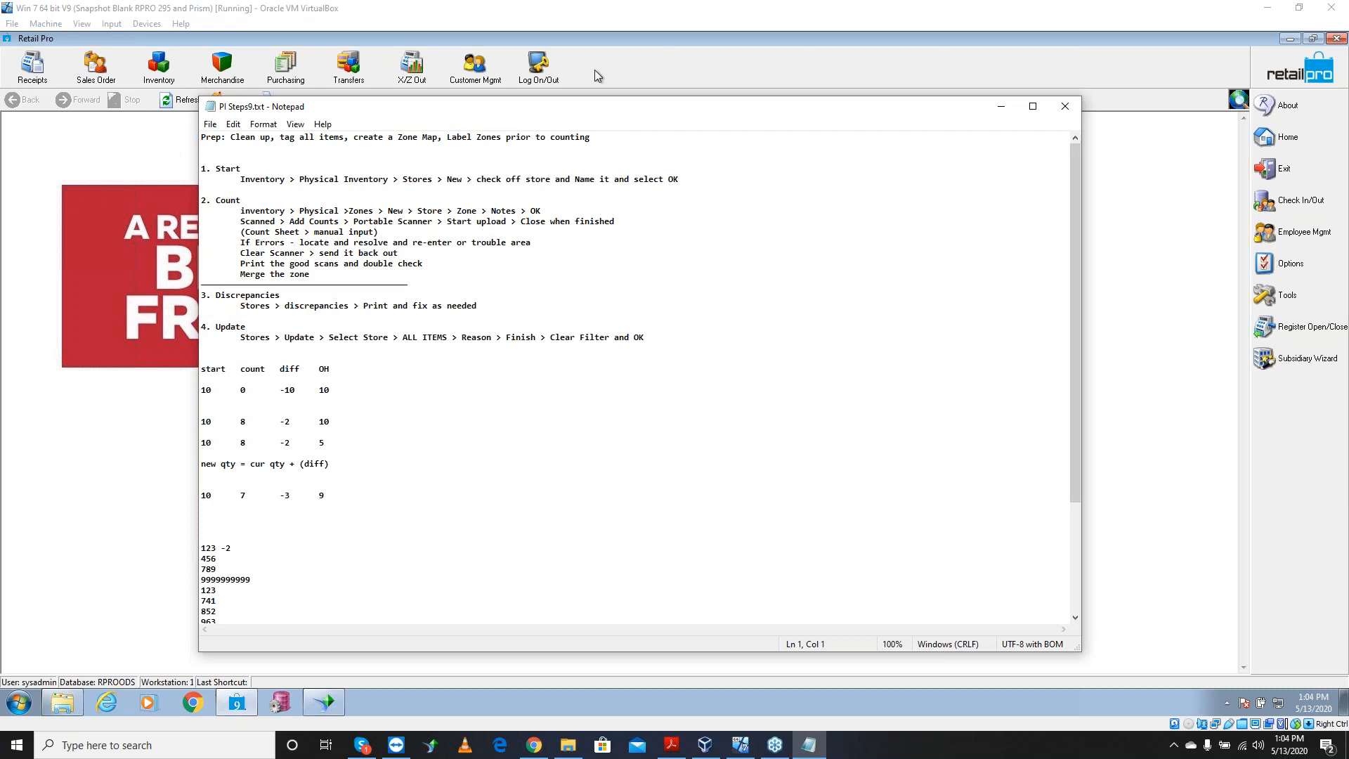
Move and enlarge the Notepad window, and set the notes font to Consolas Bold size 16
drag(523, 118, 463, 71)
drag(1026, 610, 1231, 692)
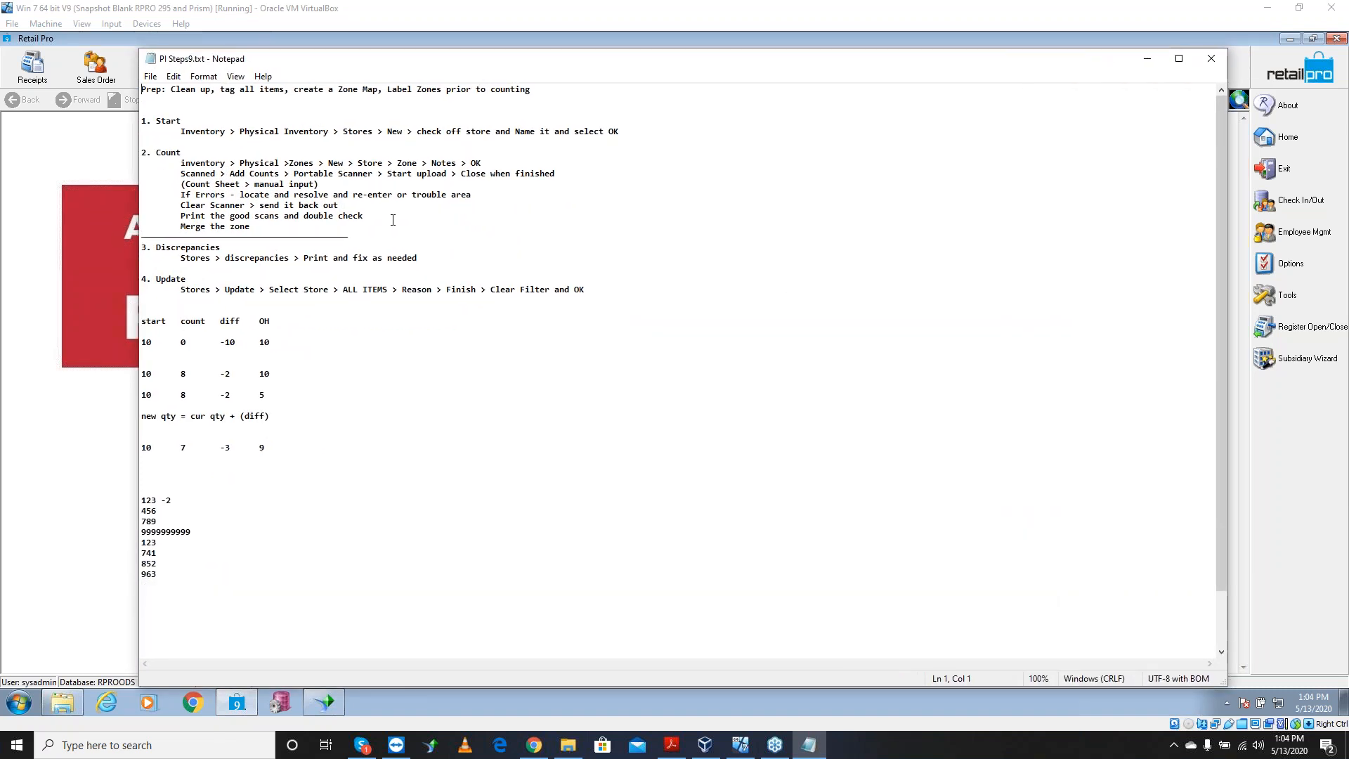
click(204, 76)
click(220, 109)
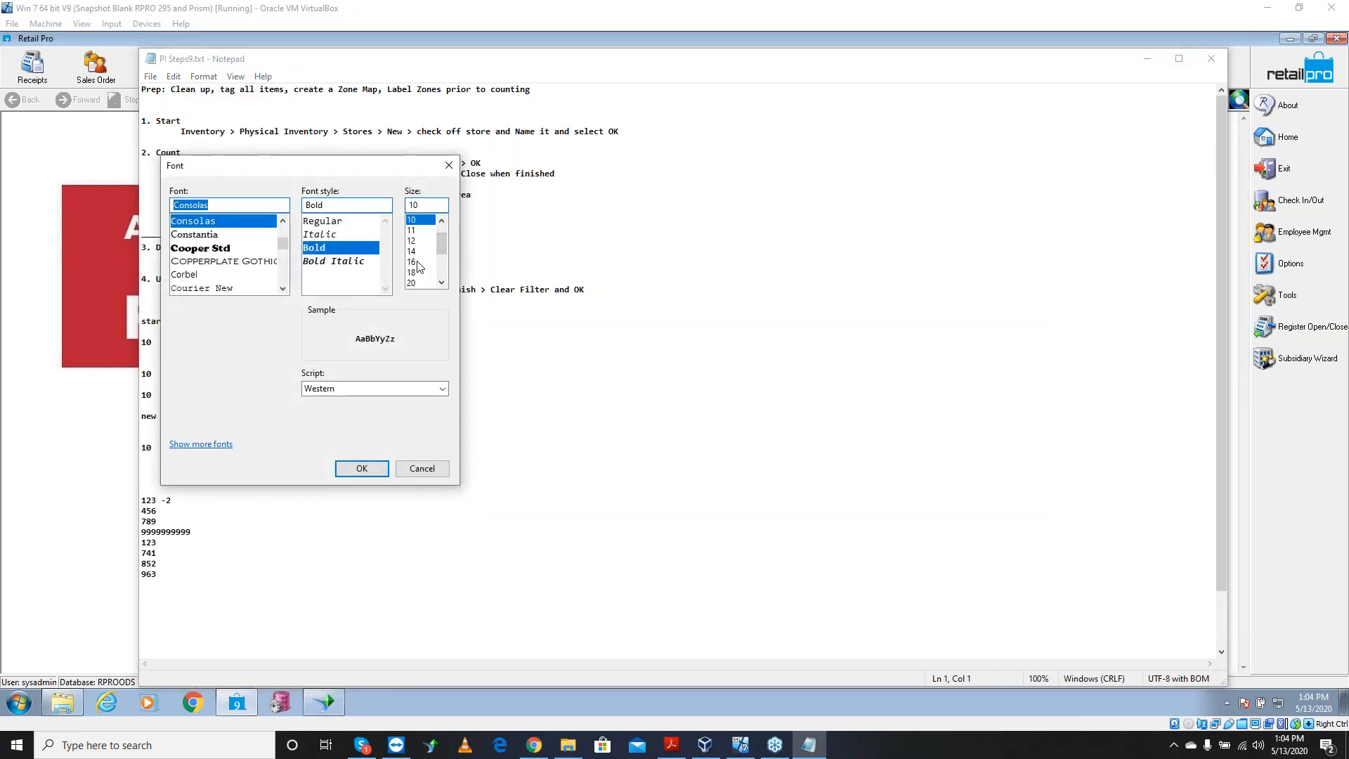
click(414, 261)
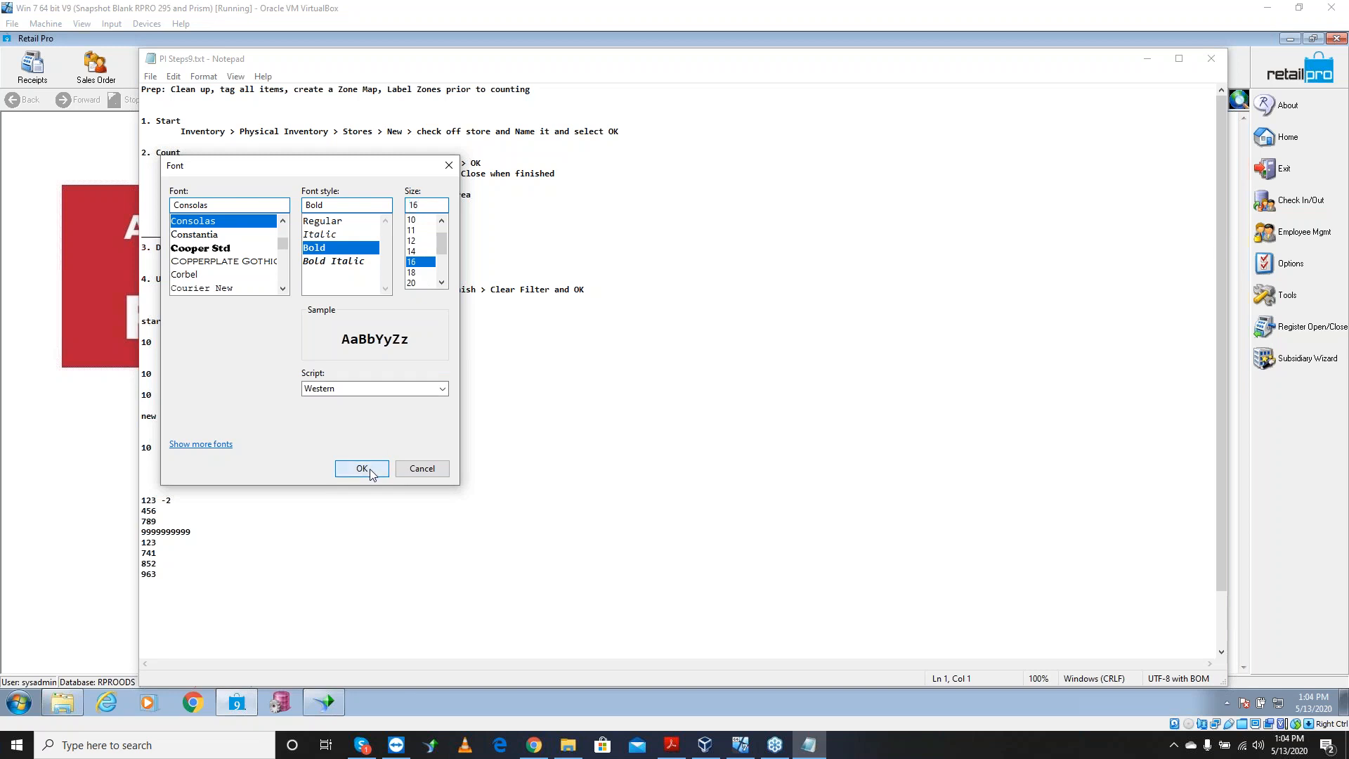
click(360, 468)
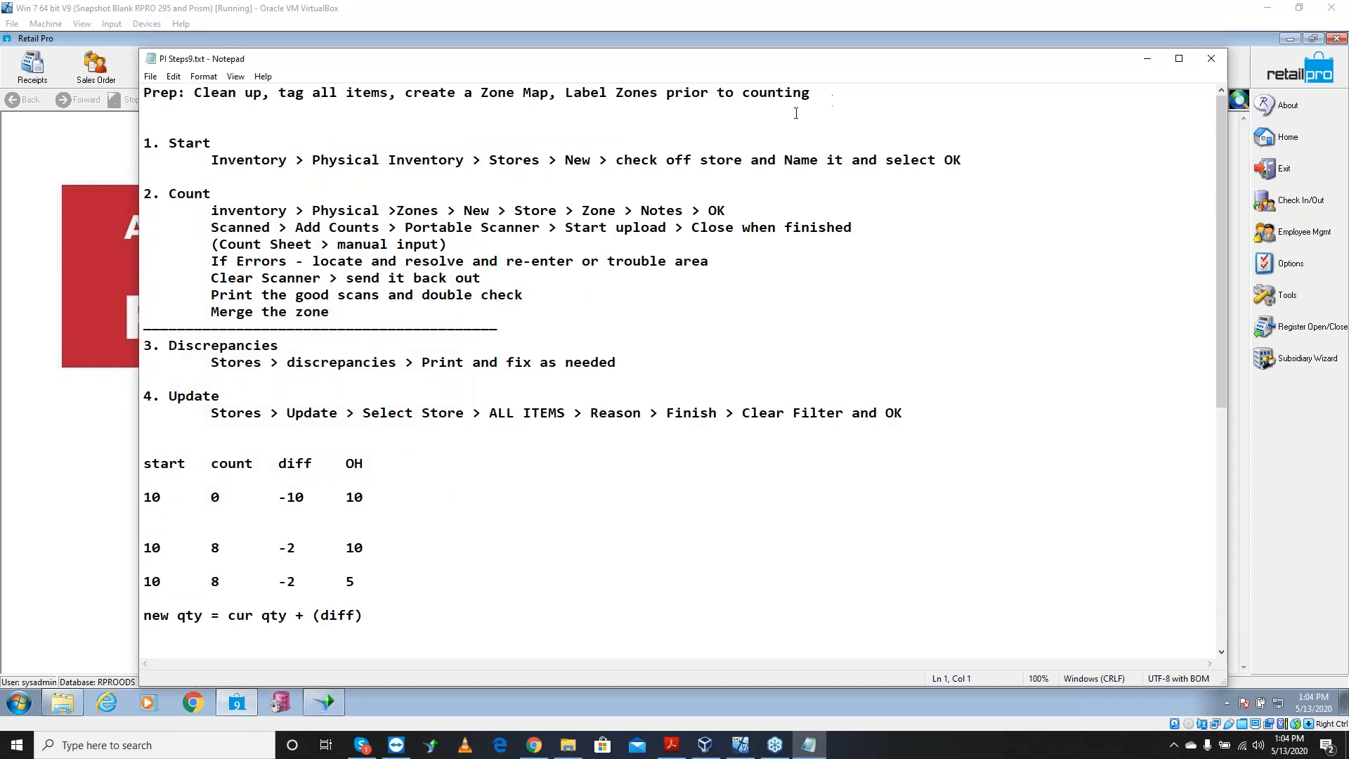
drag(213, 143, 144, 143)
drag(215, 195, 153, 194)
drag(280, 346, 178, 346)
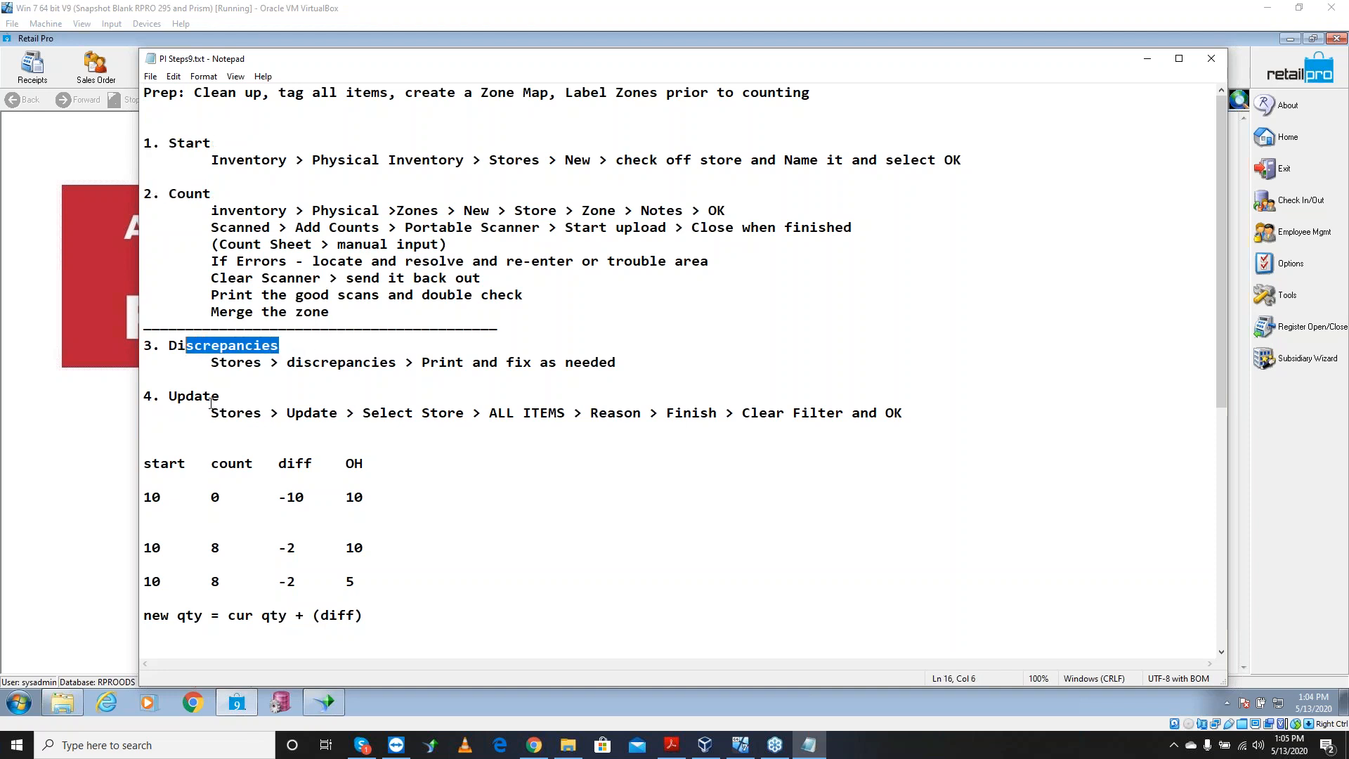
click(168, 406)
drag(220, 396, 169, 397)
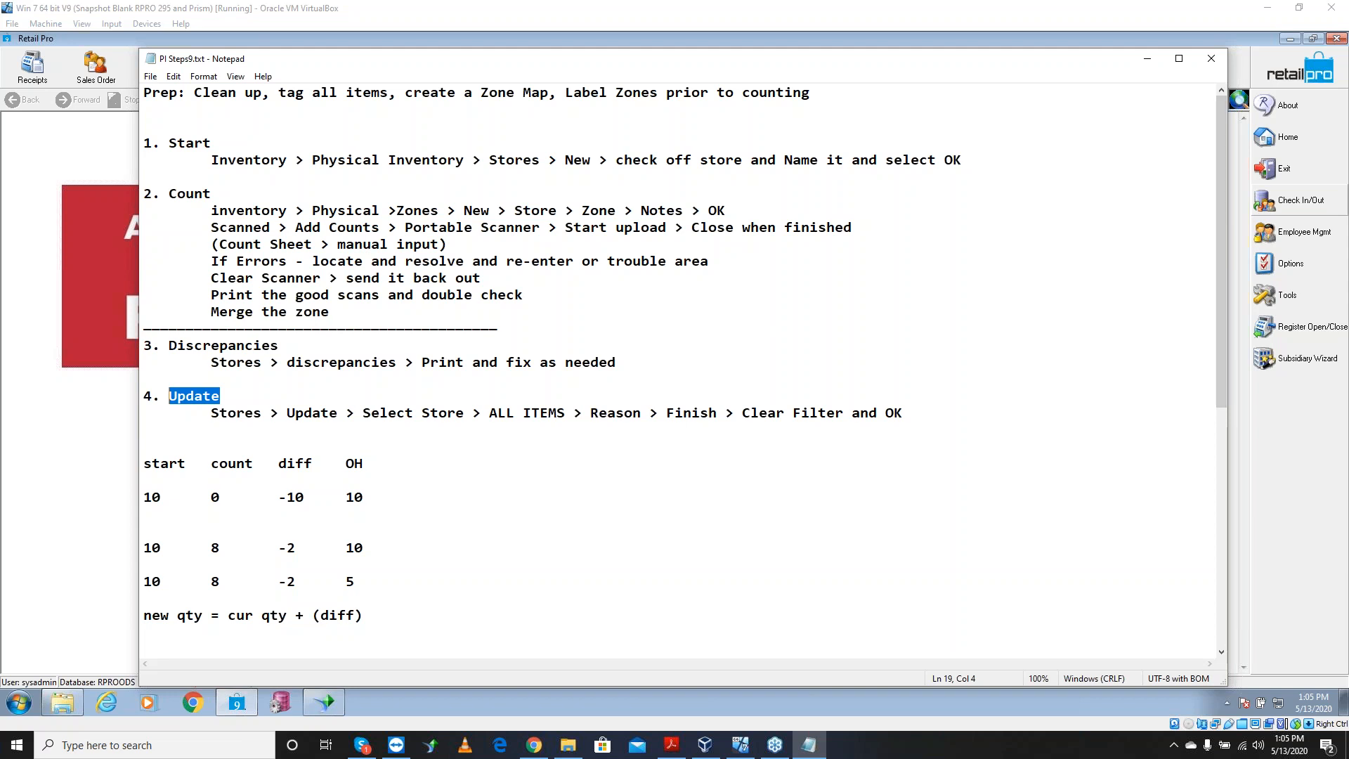
key(alt+Tab)
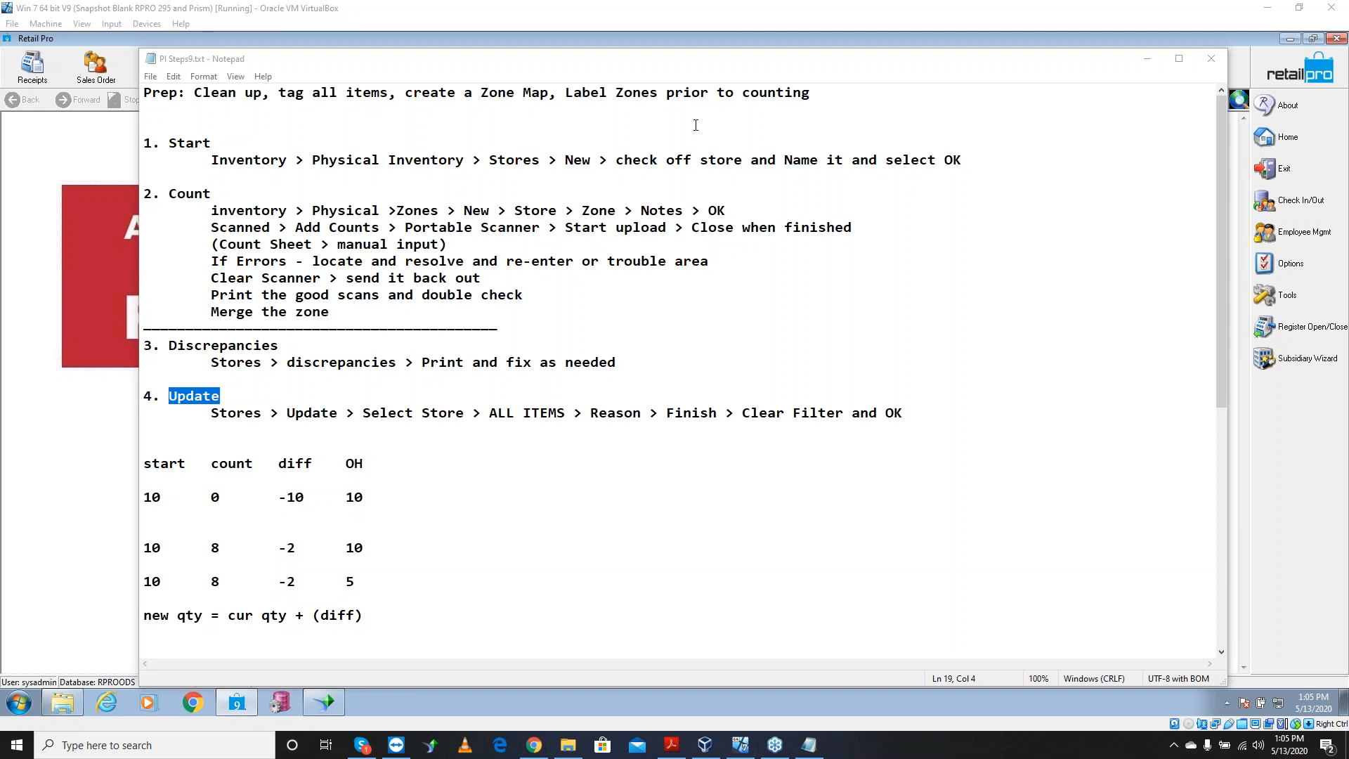
drag(819, 96, 145, 94)
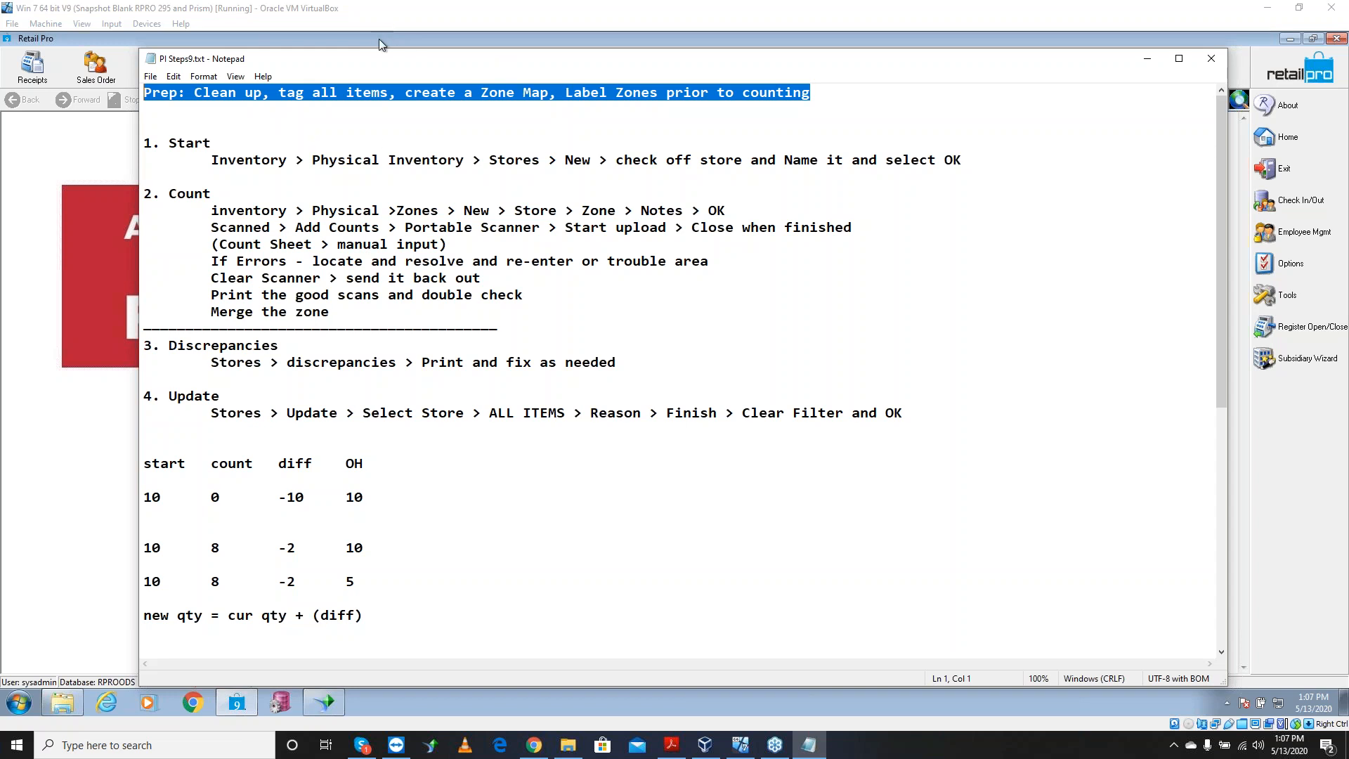
Bring the Retail Pro virtual machine window back in front of Notepad
click(217, 36)
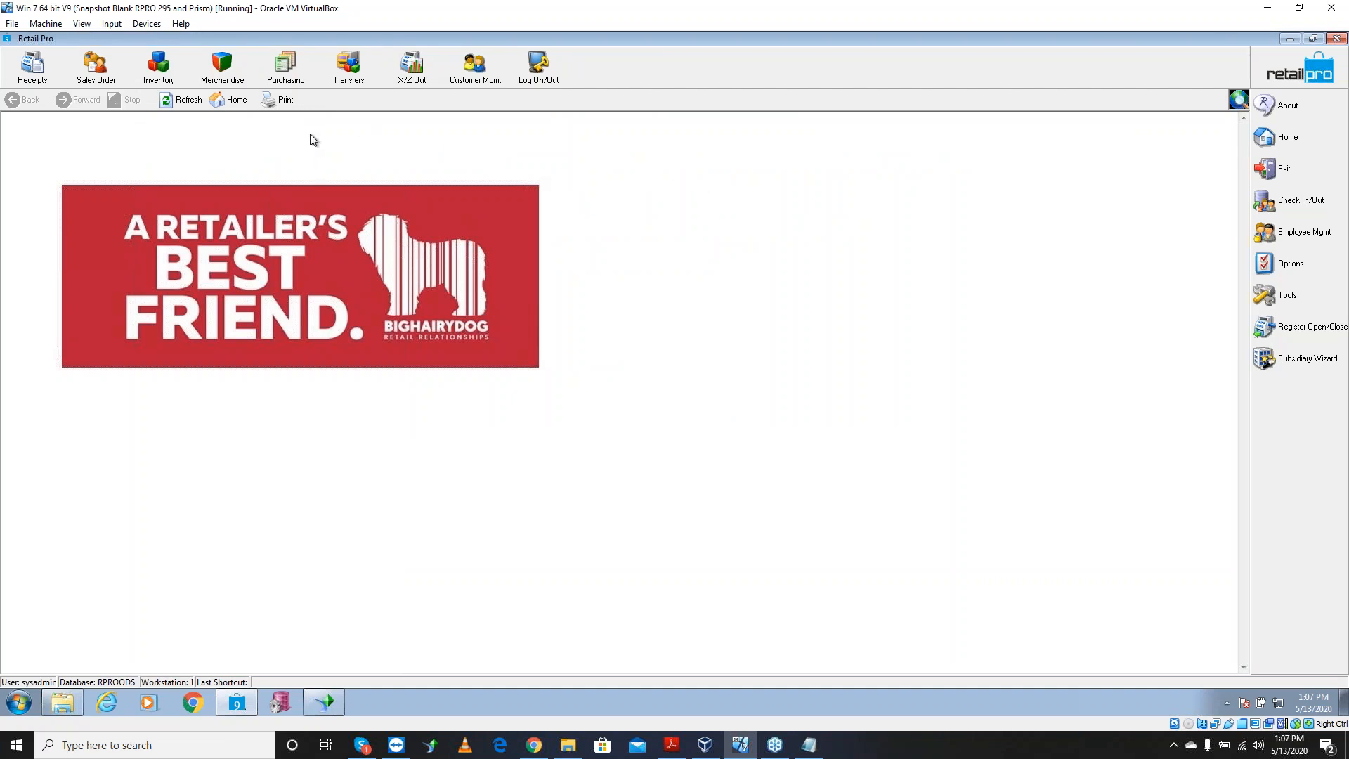
In Inventory, use Menu Designer to add Design Quick Filter to the side buttons
click(163, 73)
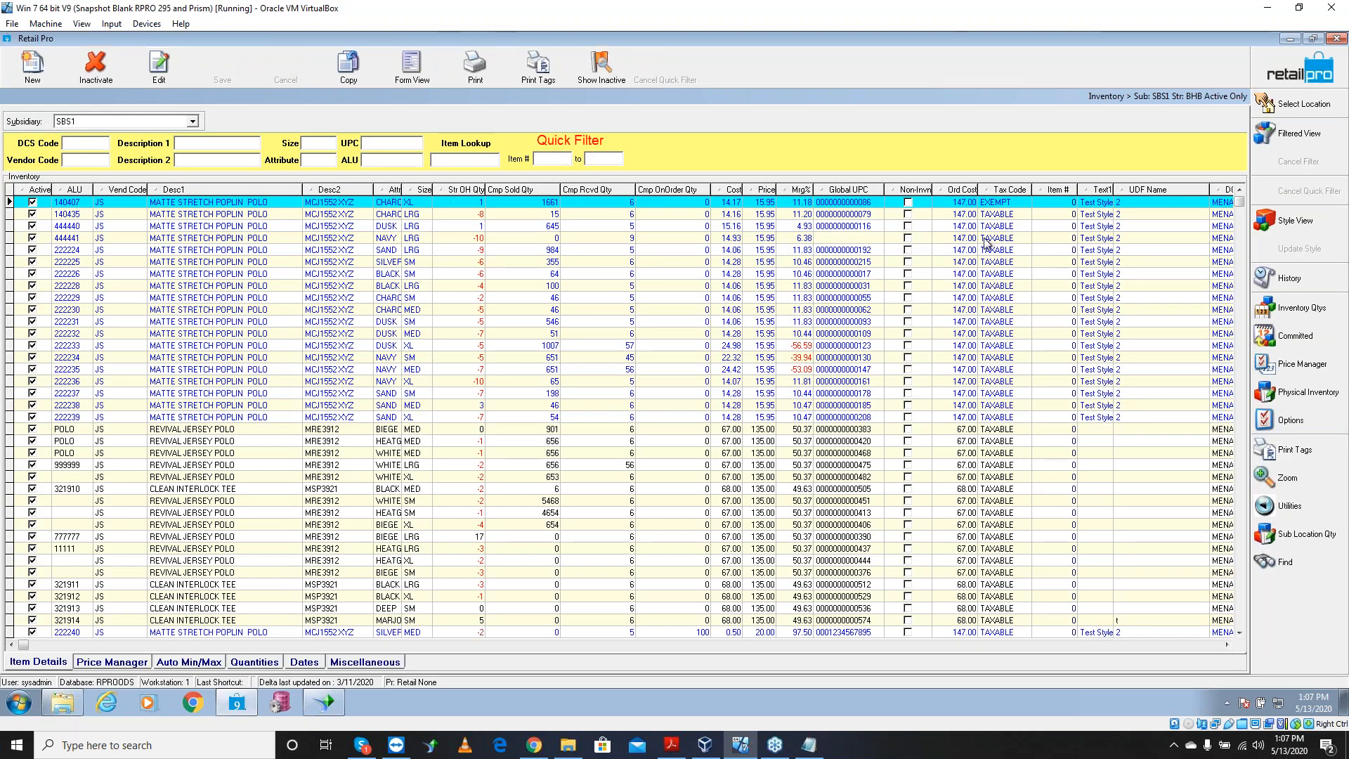
right_click(1296, 397)
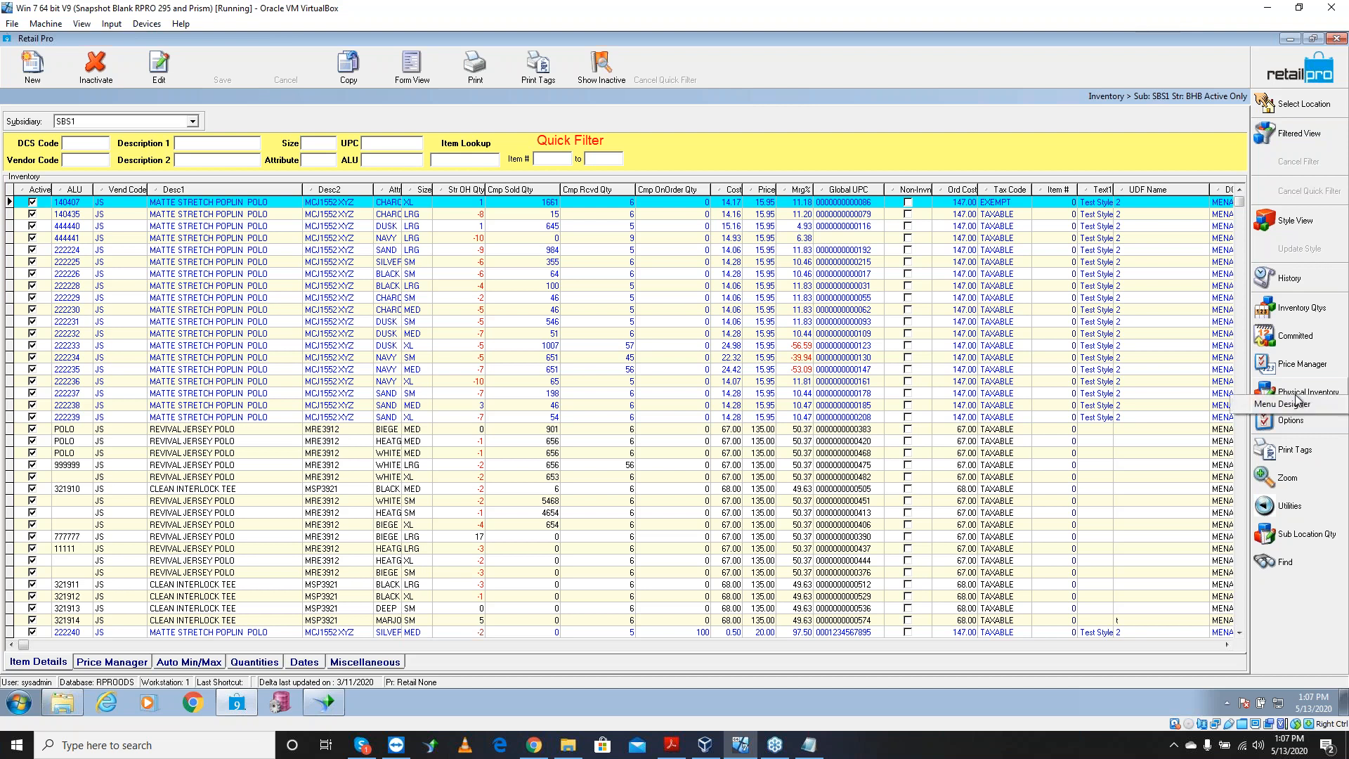
click(1283, 405)
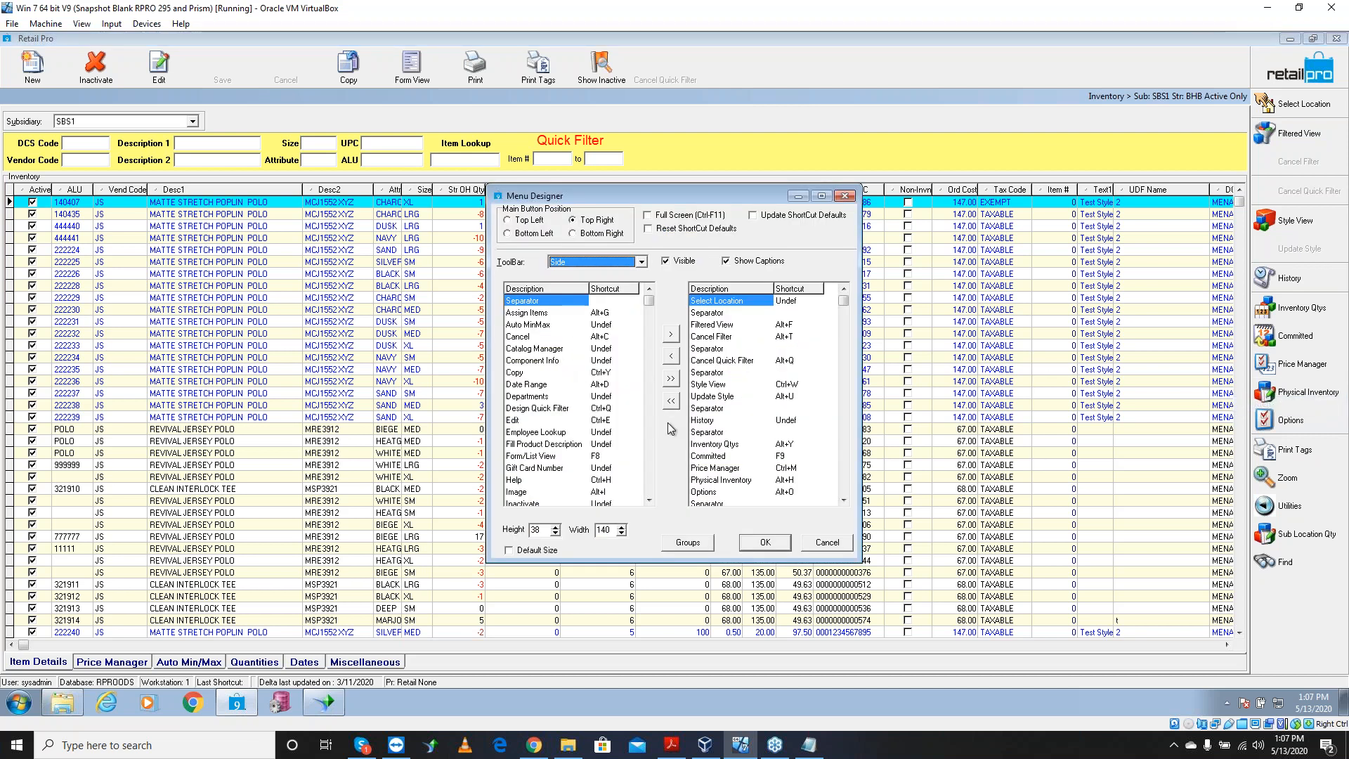
click(530, 412)
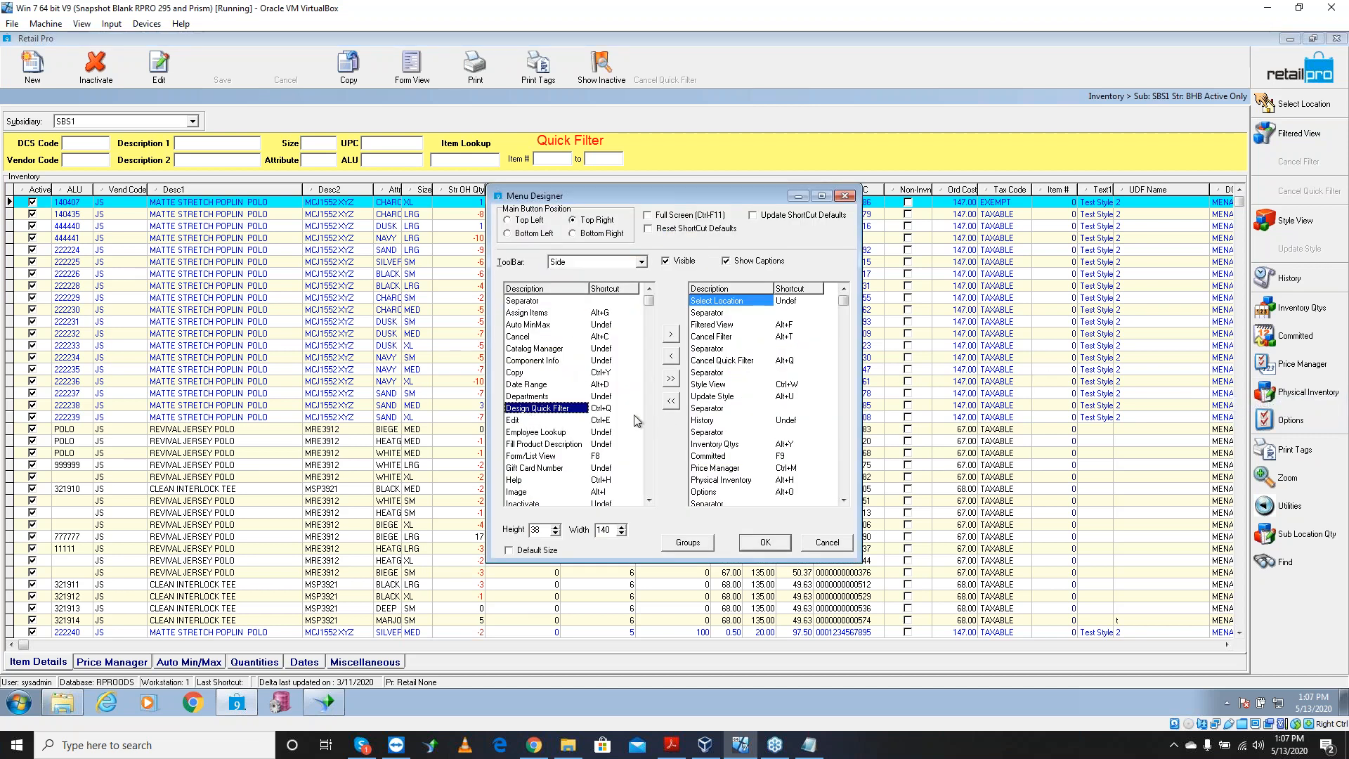
double_click(536, 409)
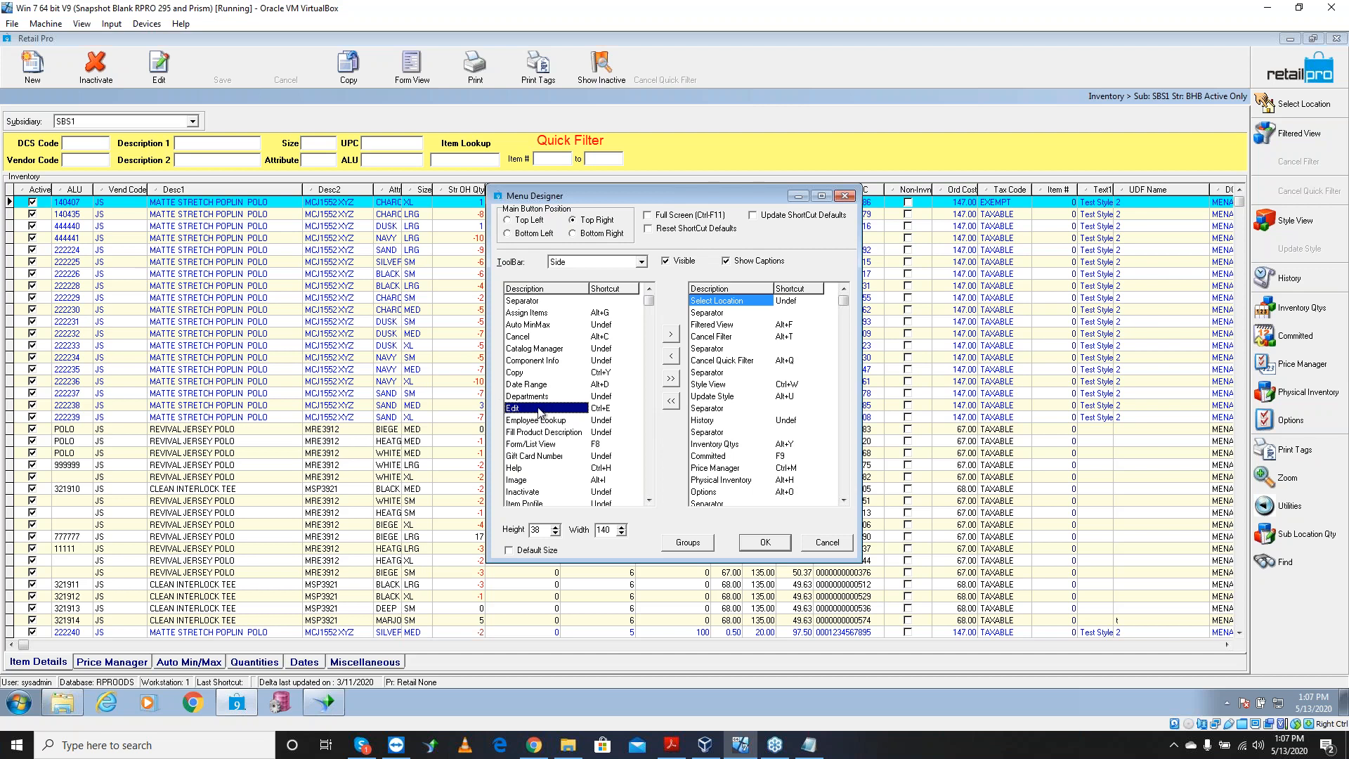
click(843, 483)
click(731, 493)
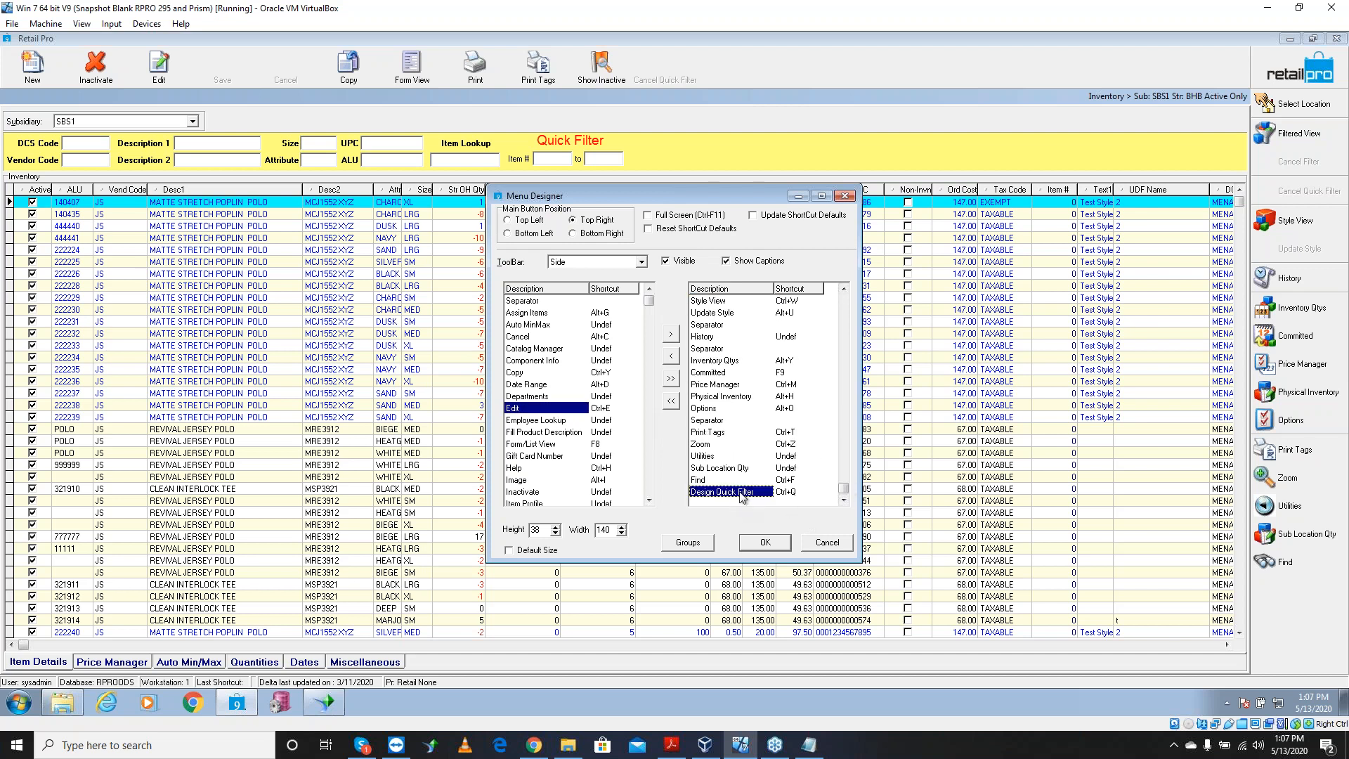
click(765, 542)
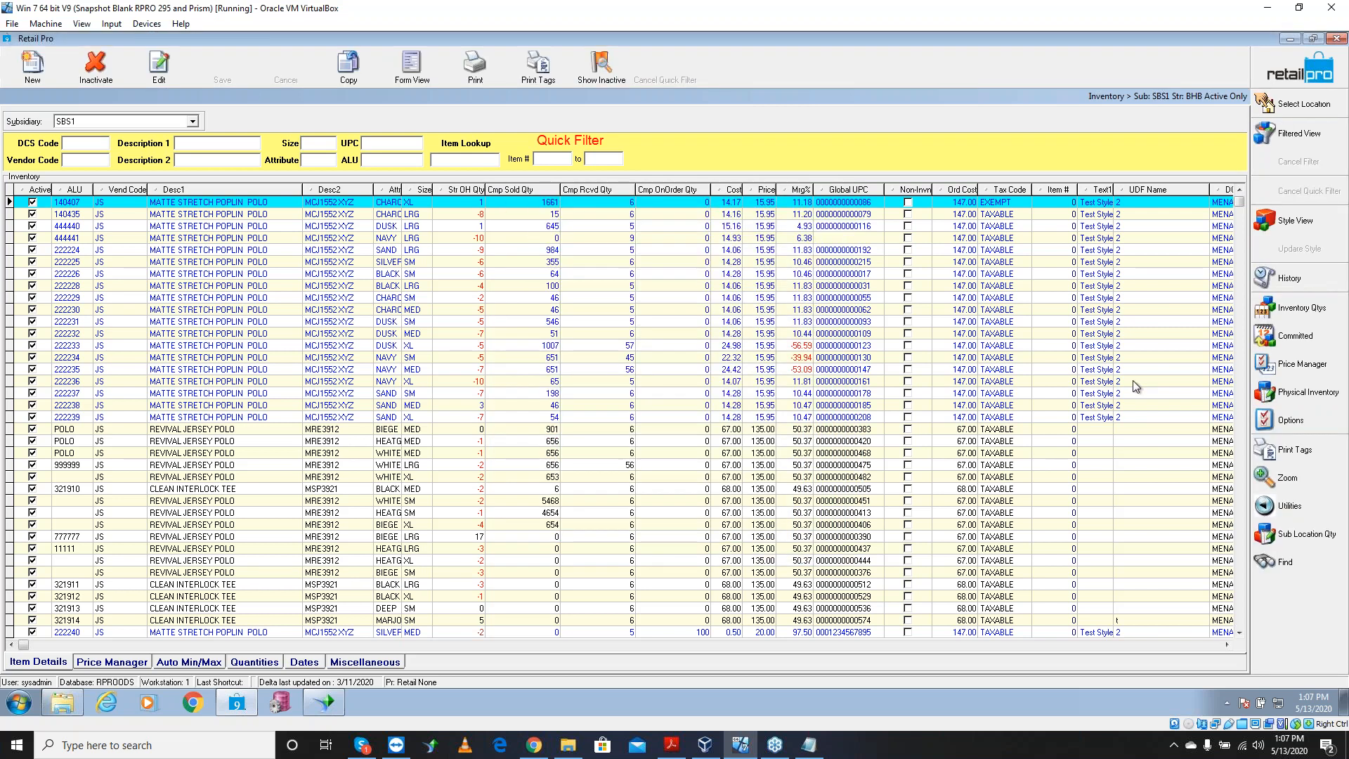
Look over the physical inventory side-button choices, then close the Inventory screen
click(1319, 395)
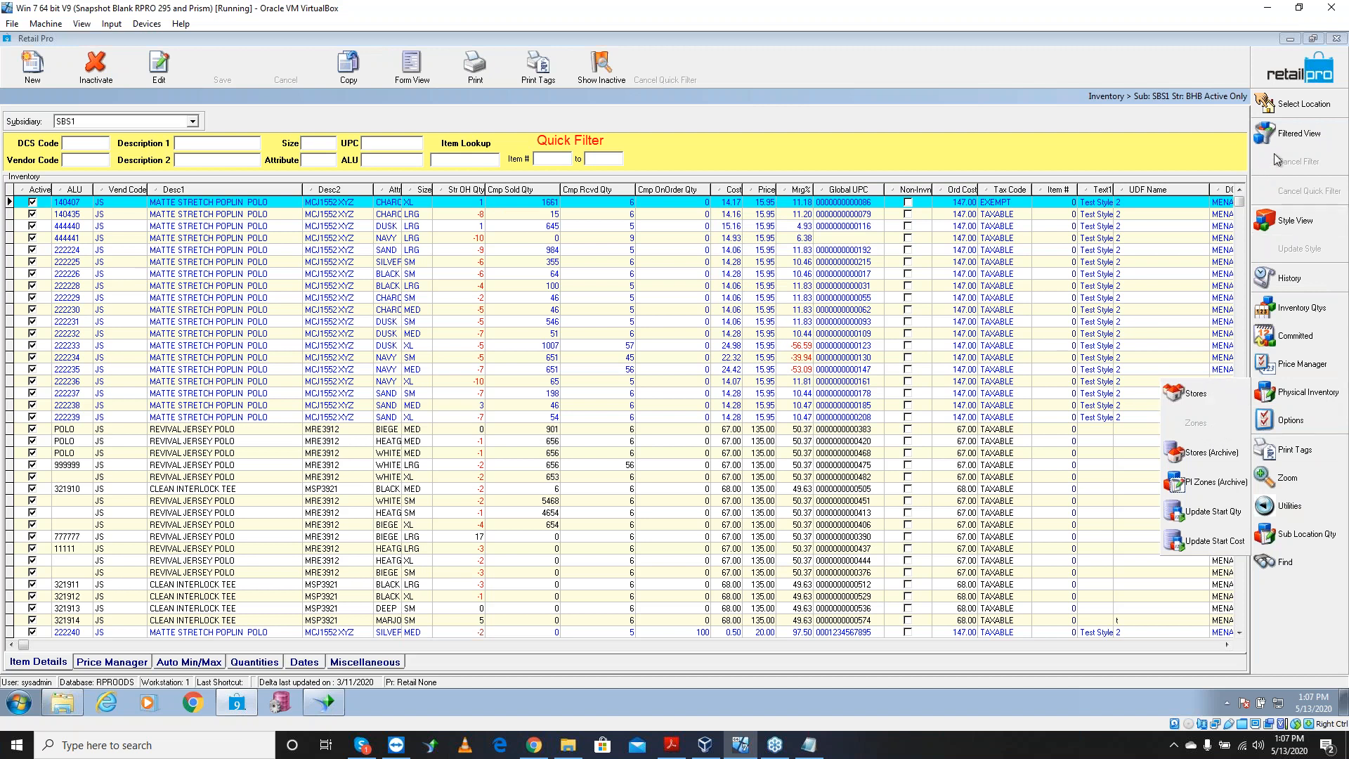
click(1205, 72)
click(1290, 71)
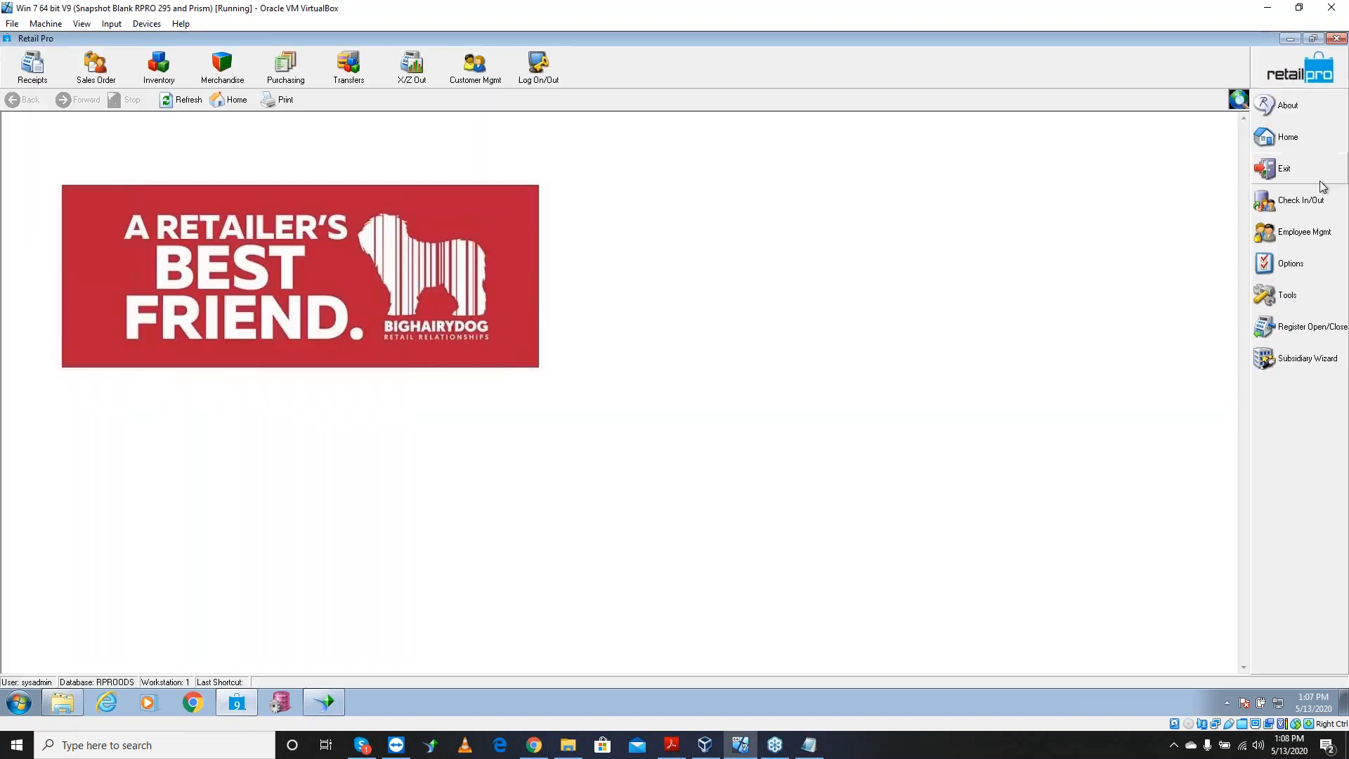
Open System Preferences and expand Local Preferences > Merchandise > PI Tool
click(1304, 270)
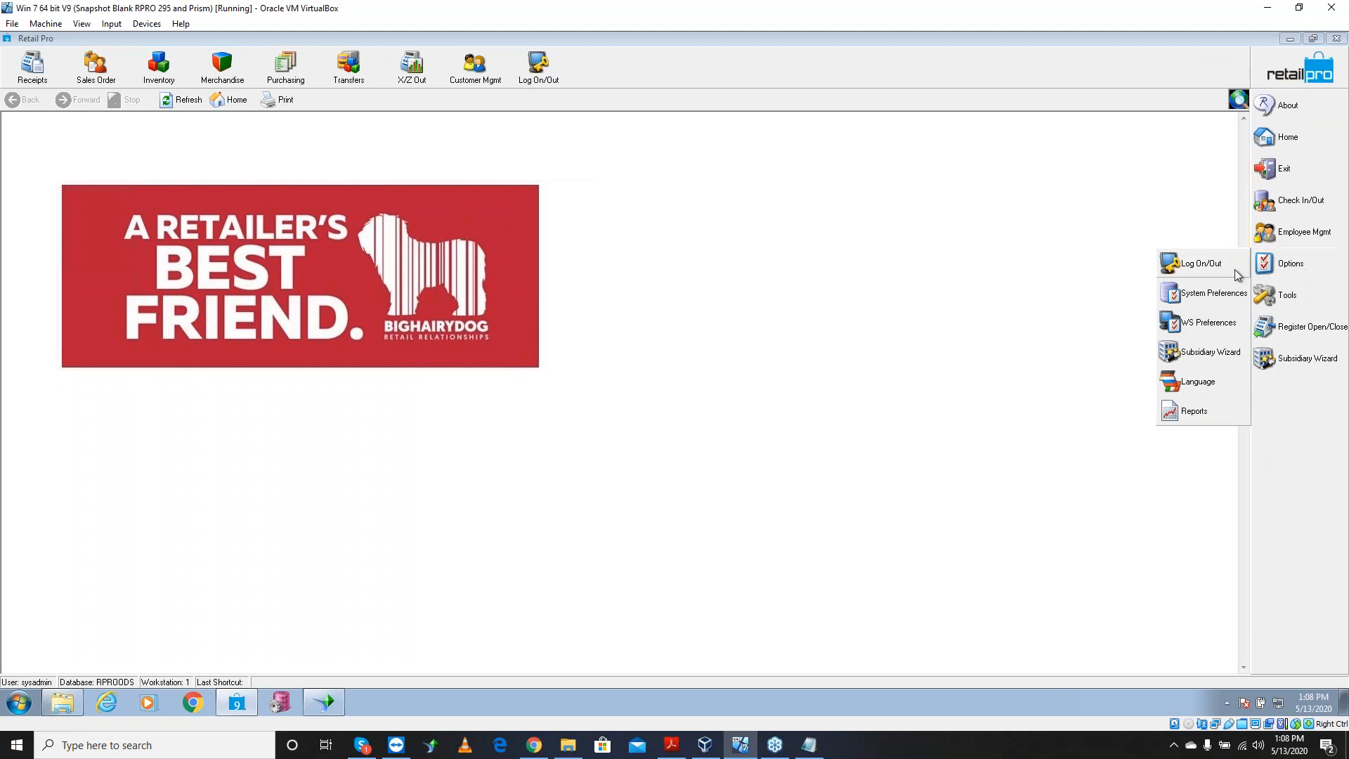
click(1221, 296)
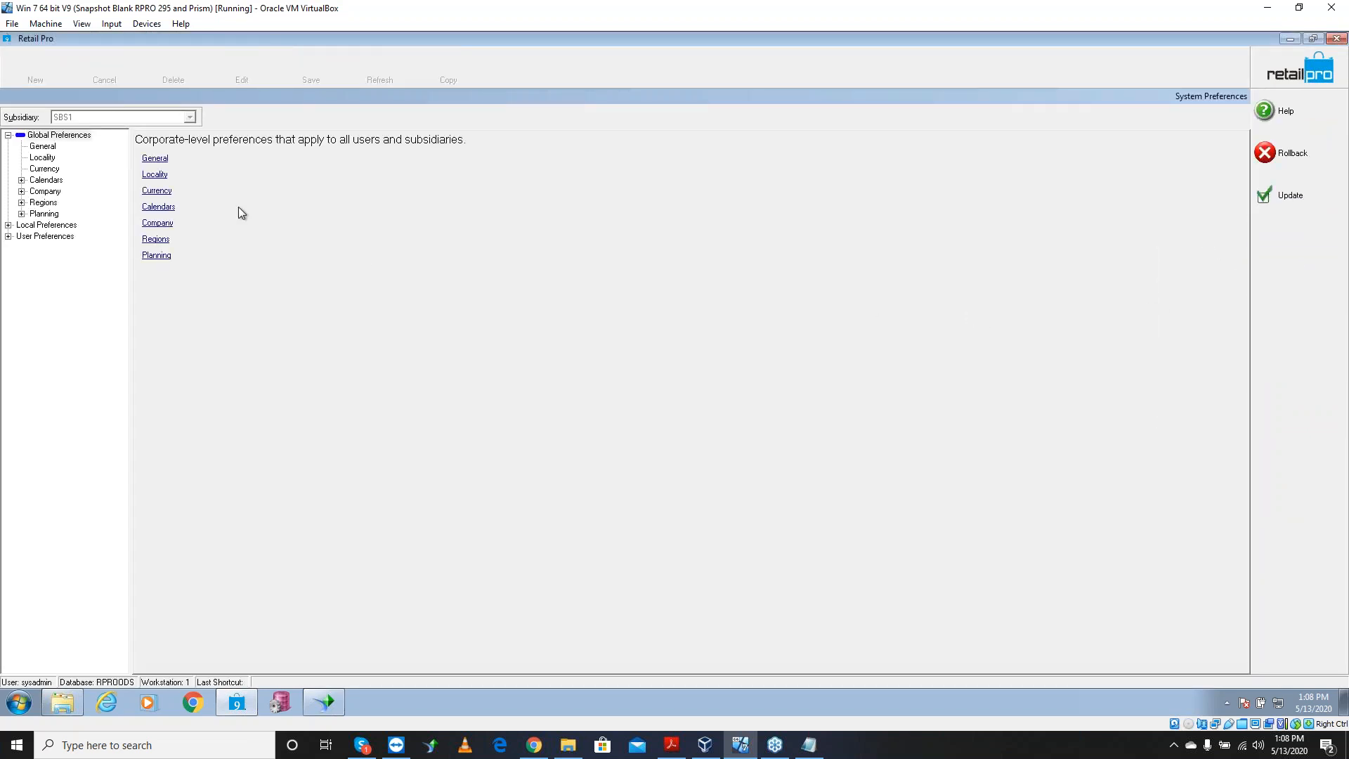
click(8, 226)
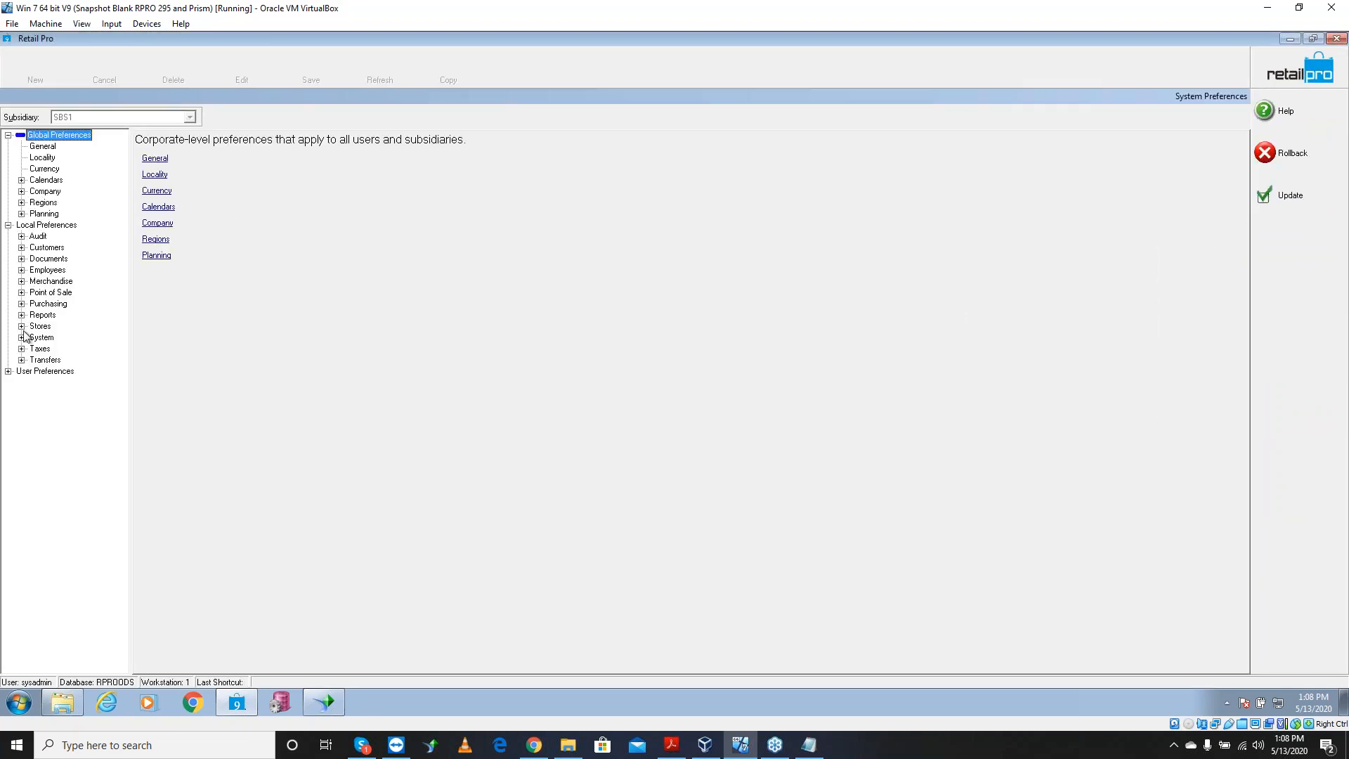
click(22, 282)
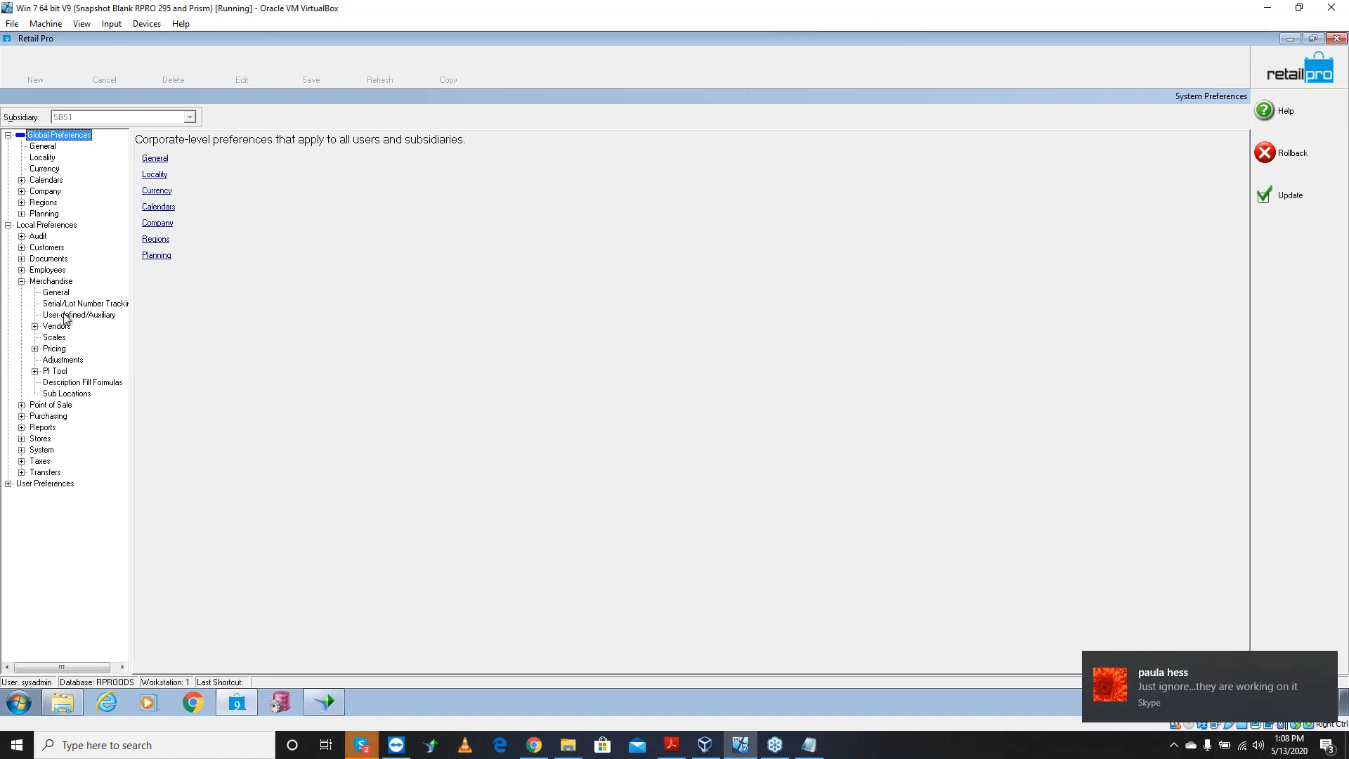
click(50, 372)
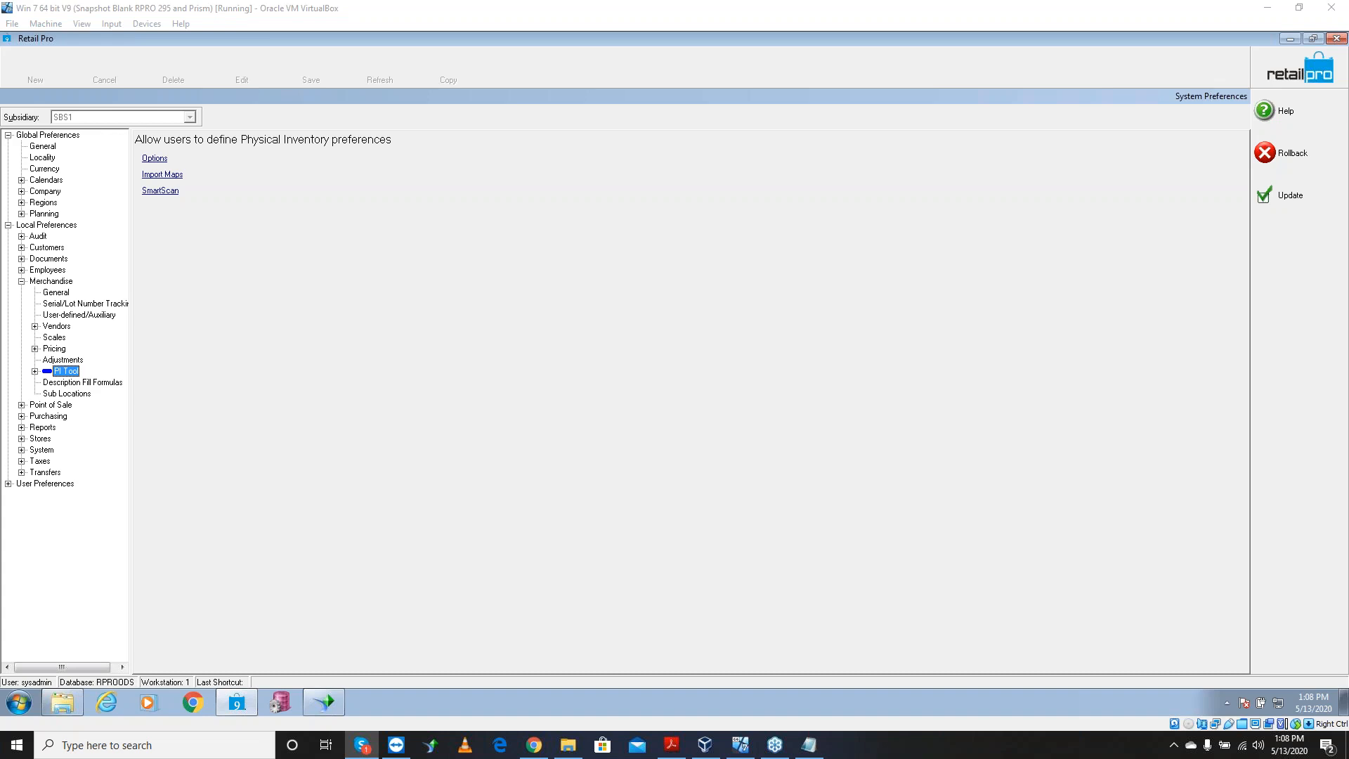
key(Num_Lock)
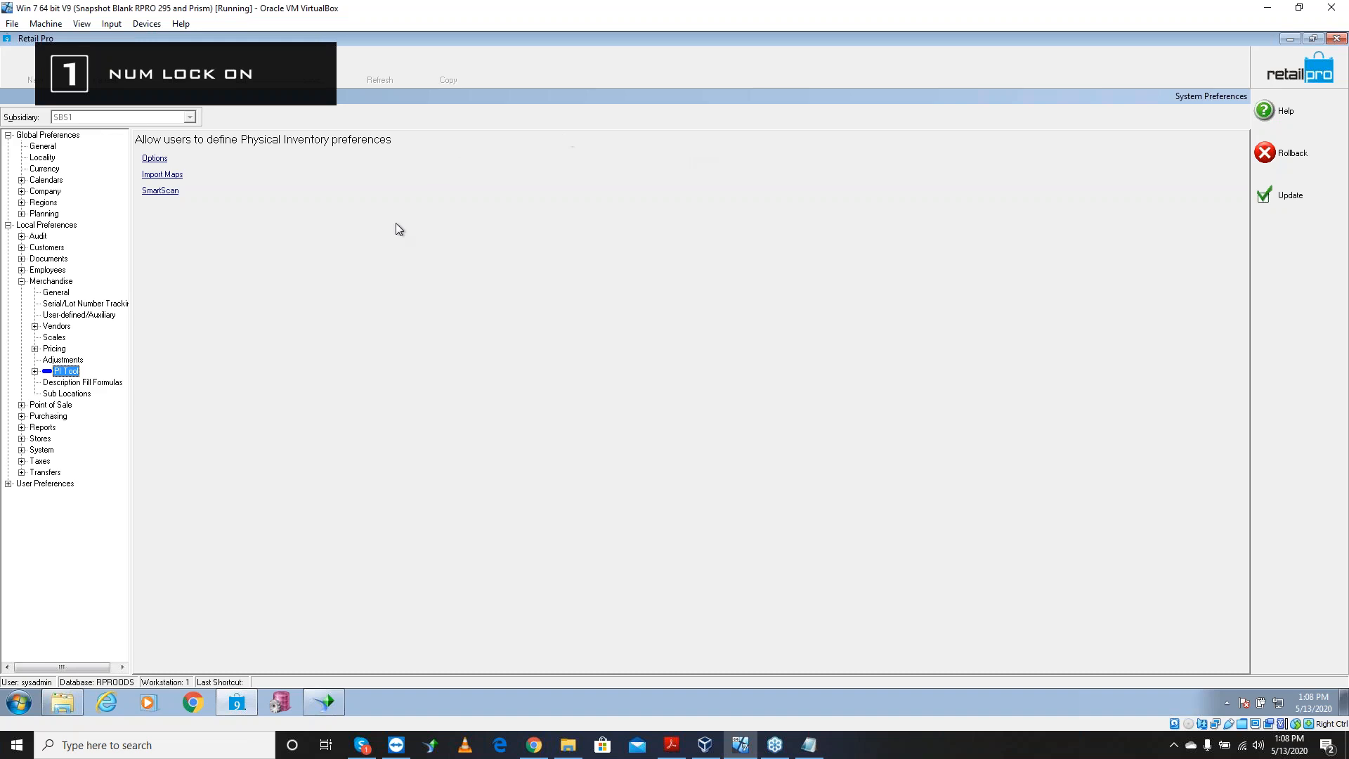
click(35, 371)
click(75, 385)
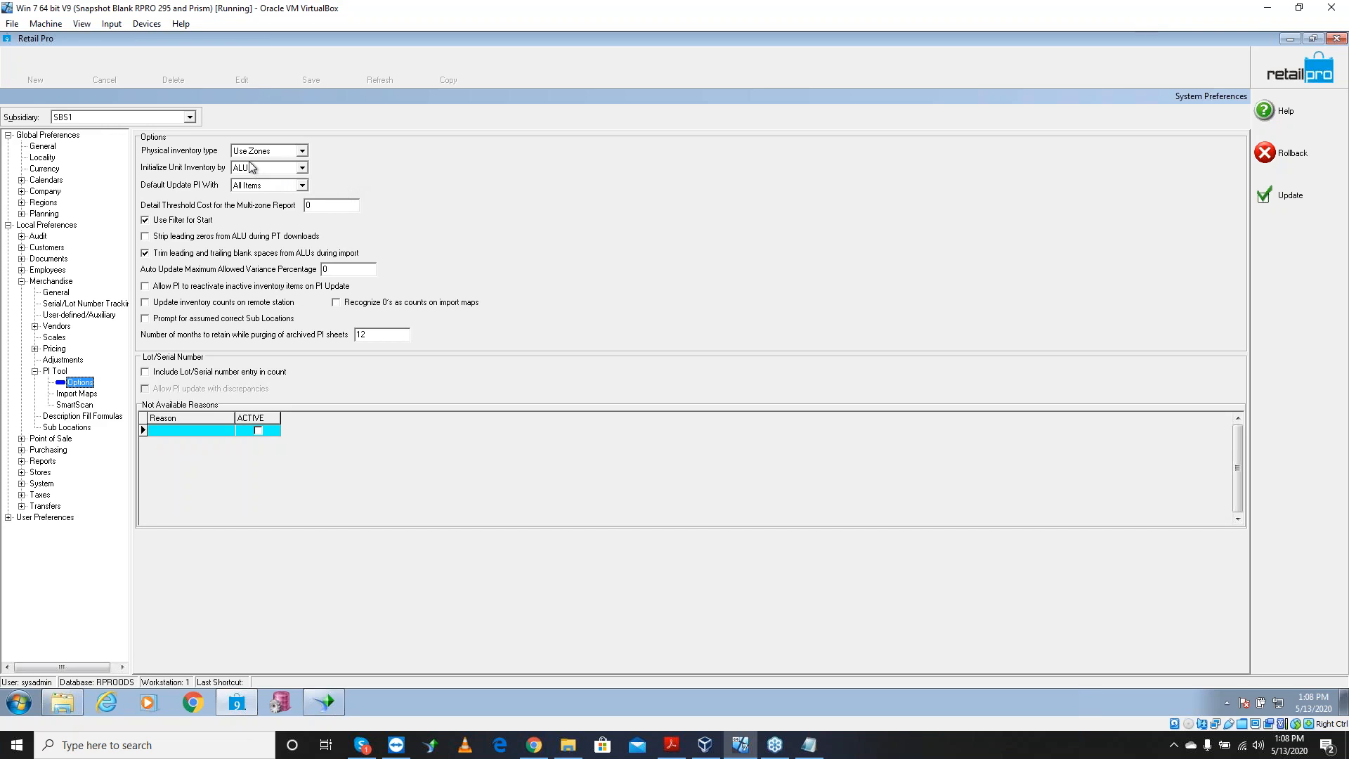
click(297, 153)
click(297, 154)
click(298, 154)
click(298, 153)
click(297, 153)
click(298, 153)
click(297, 153)
click(297, 153)
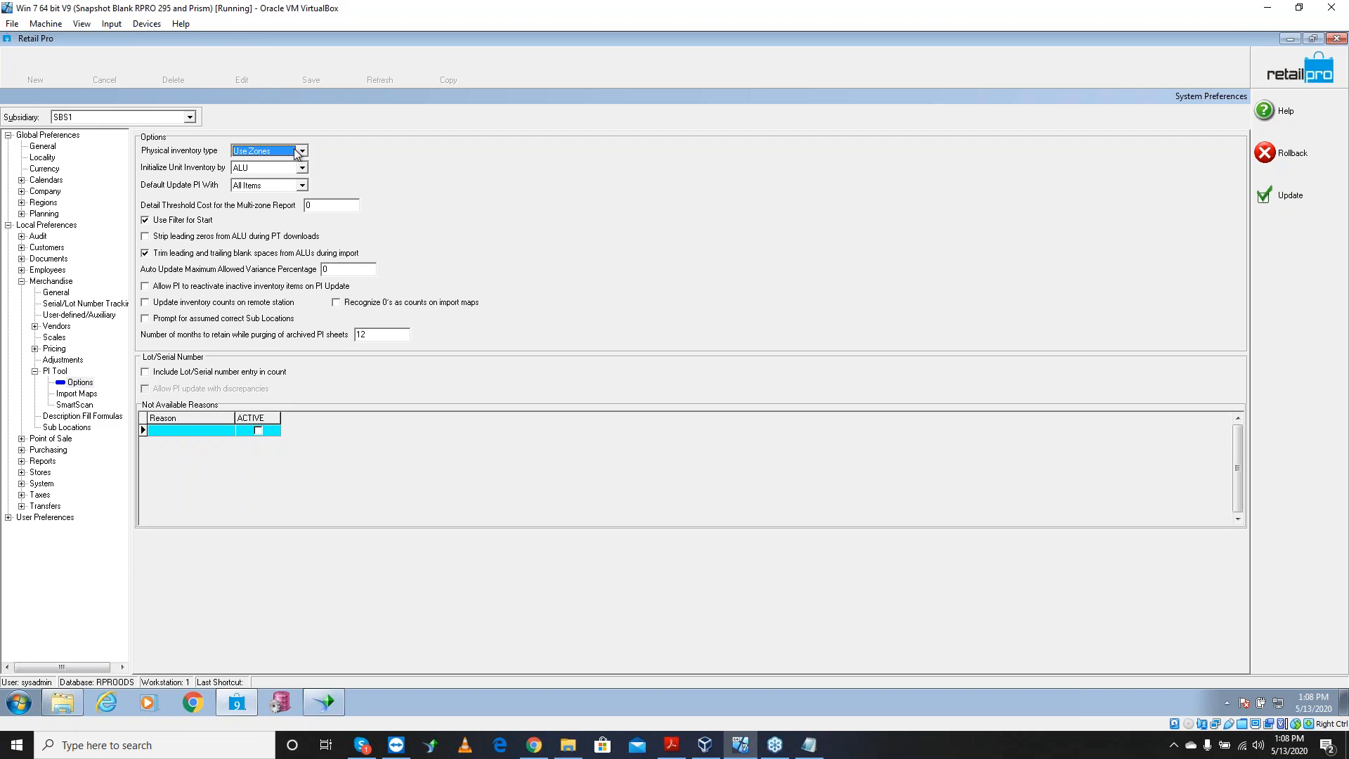
click(296, 153)
click(296, 152)
click(302, 168)
click(288, 173)
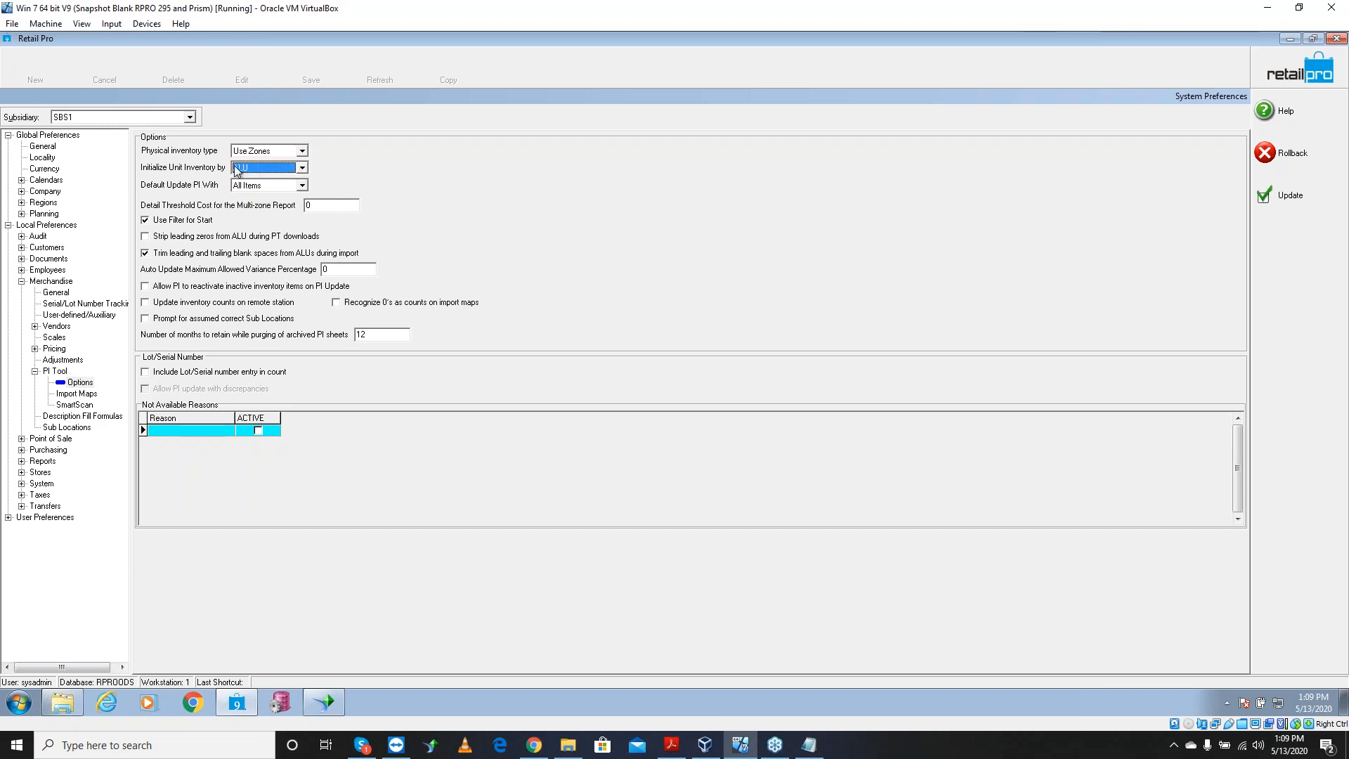
click(301, 168)
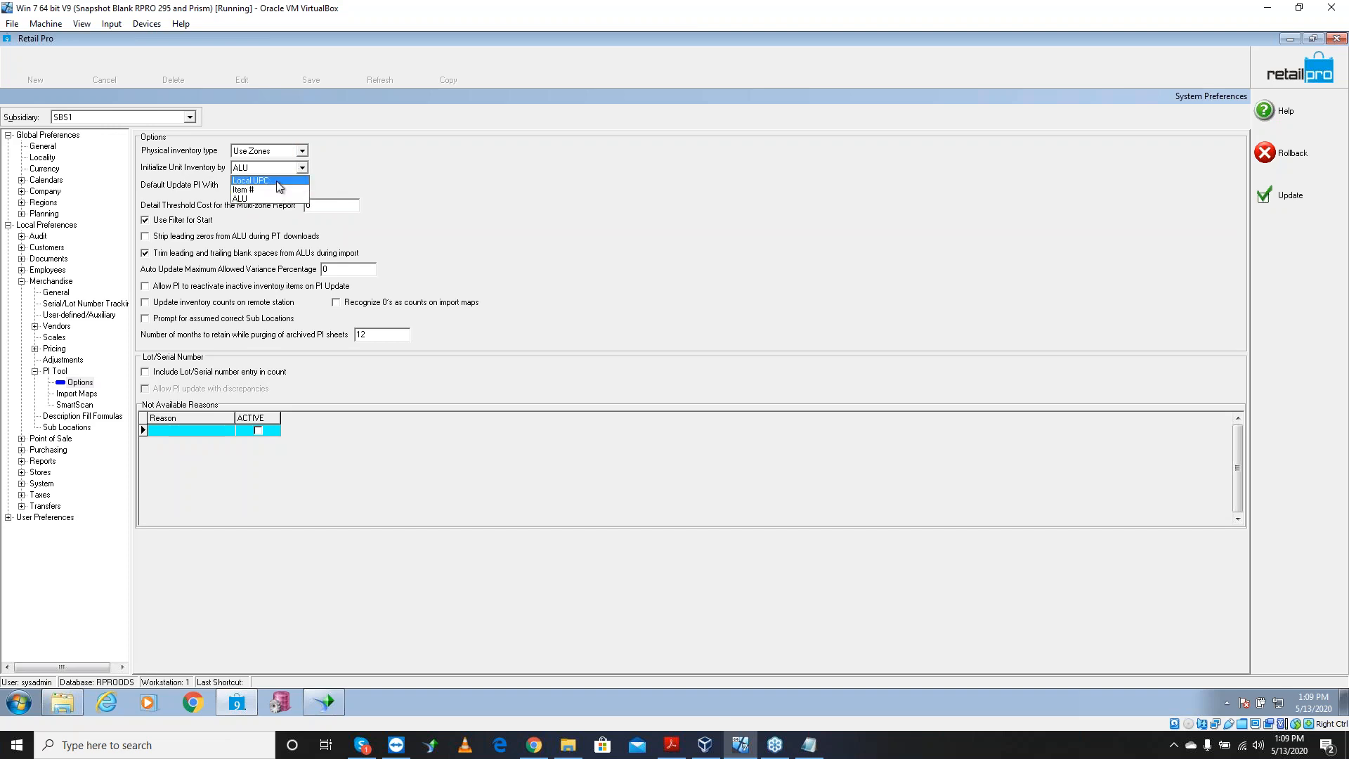
click(267, 199)
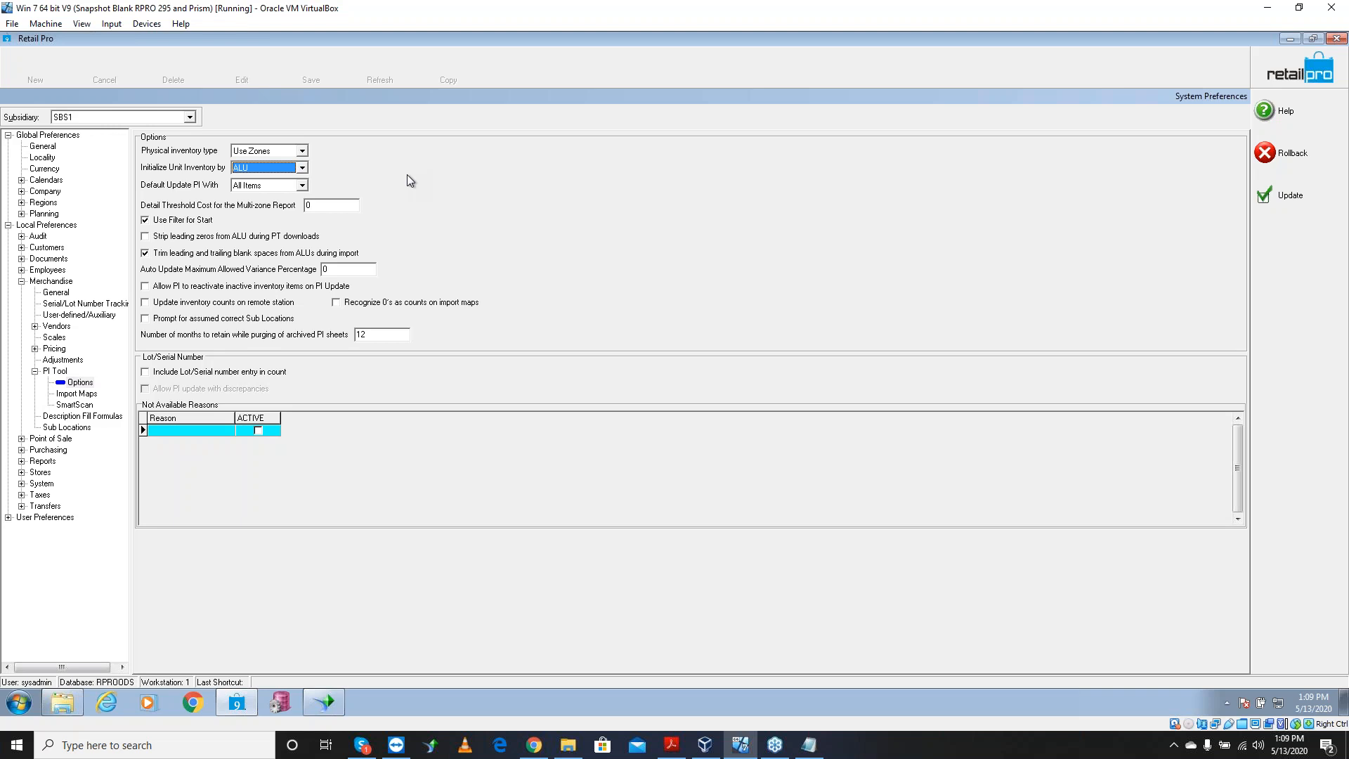
click(172, 224)
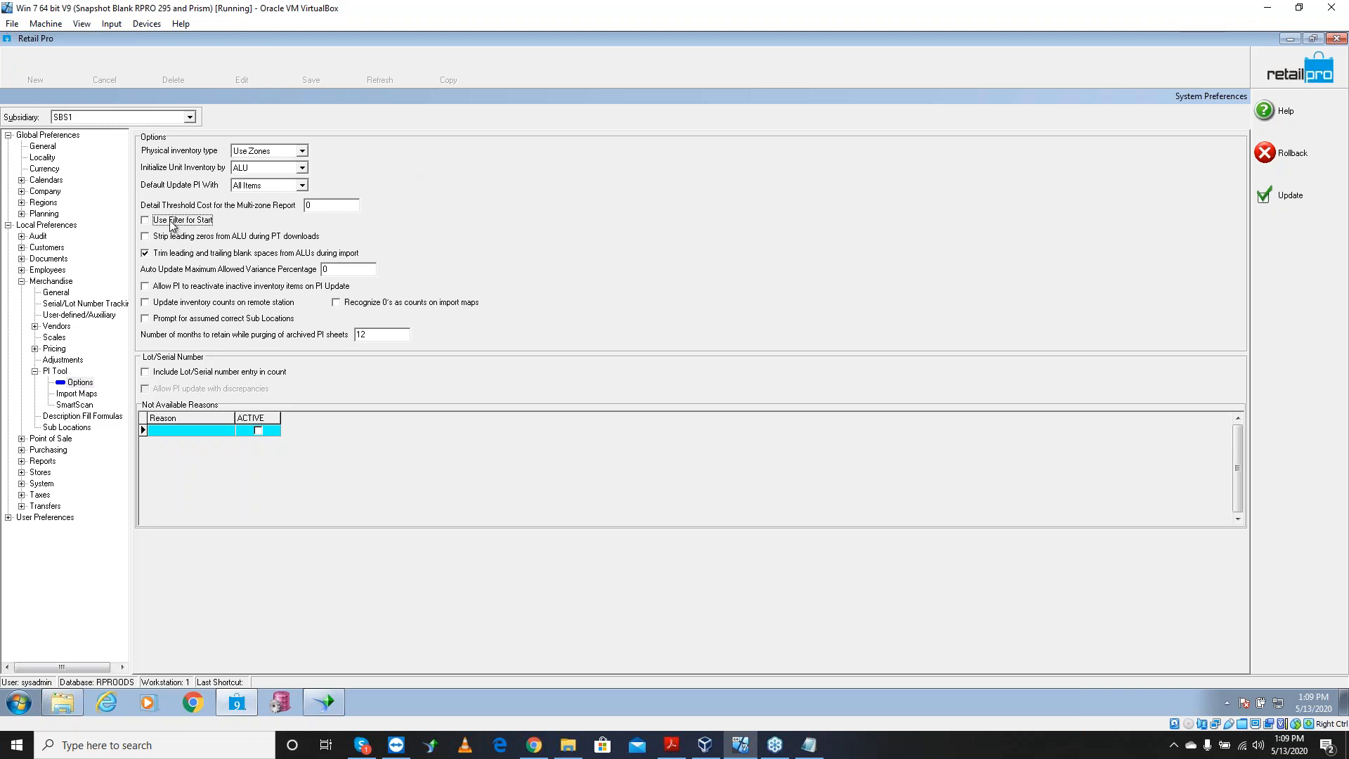
click(188, 240)
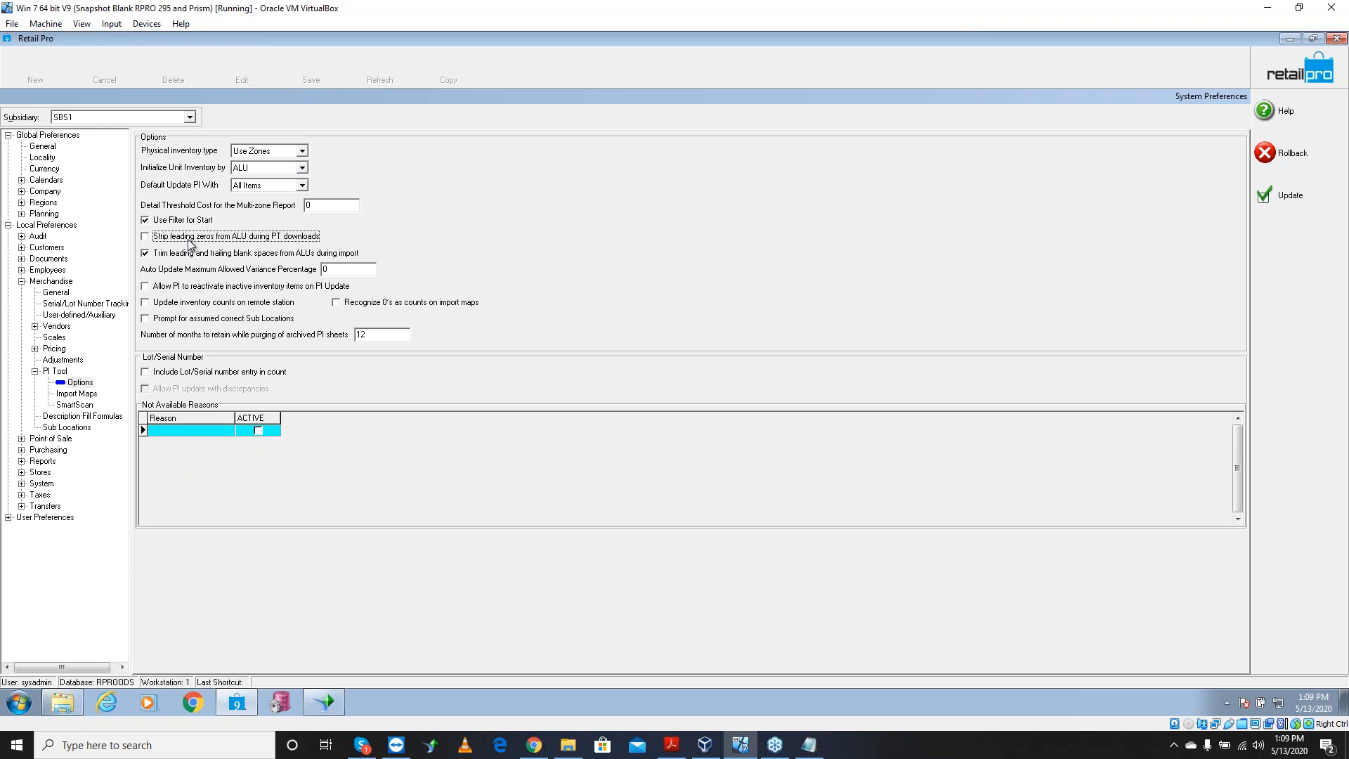
click(177, 255)
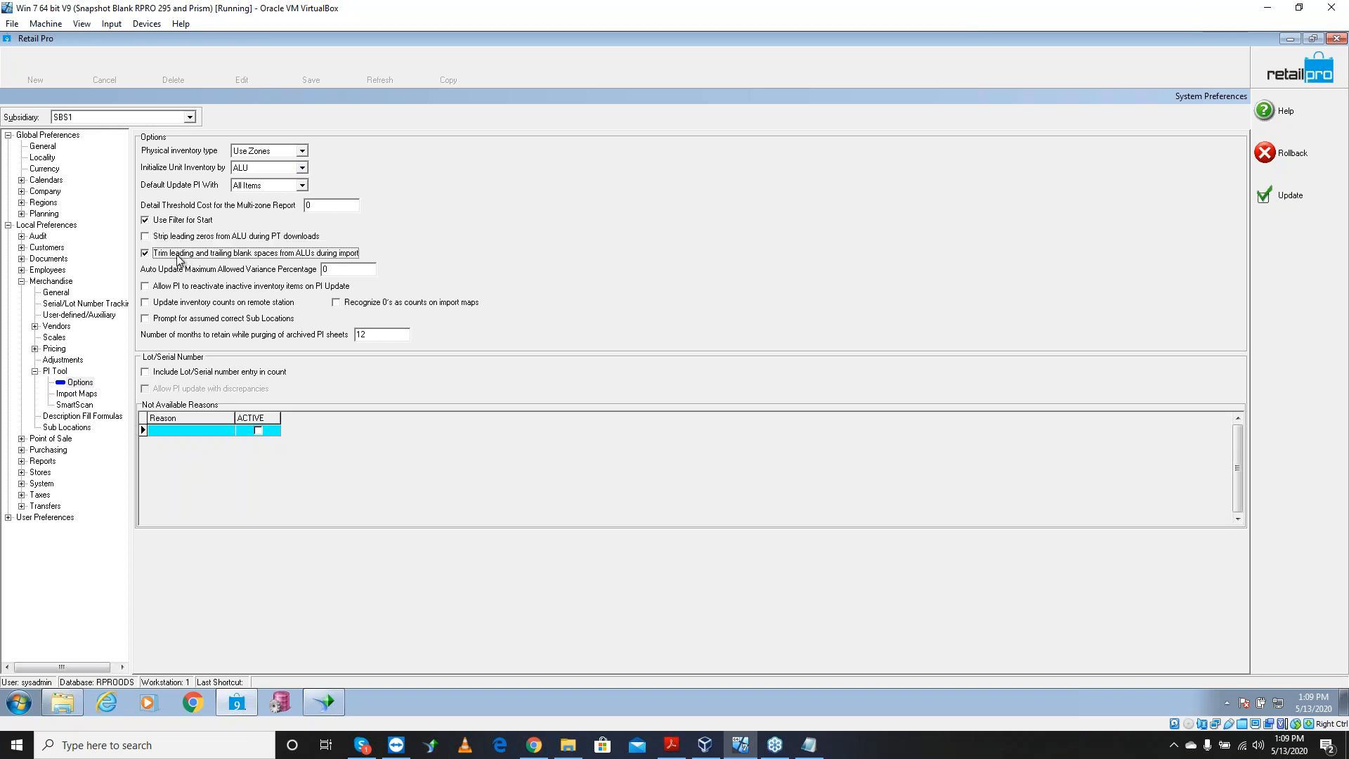
click(201, 306)
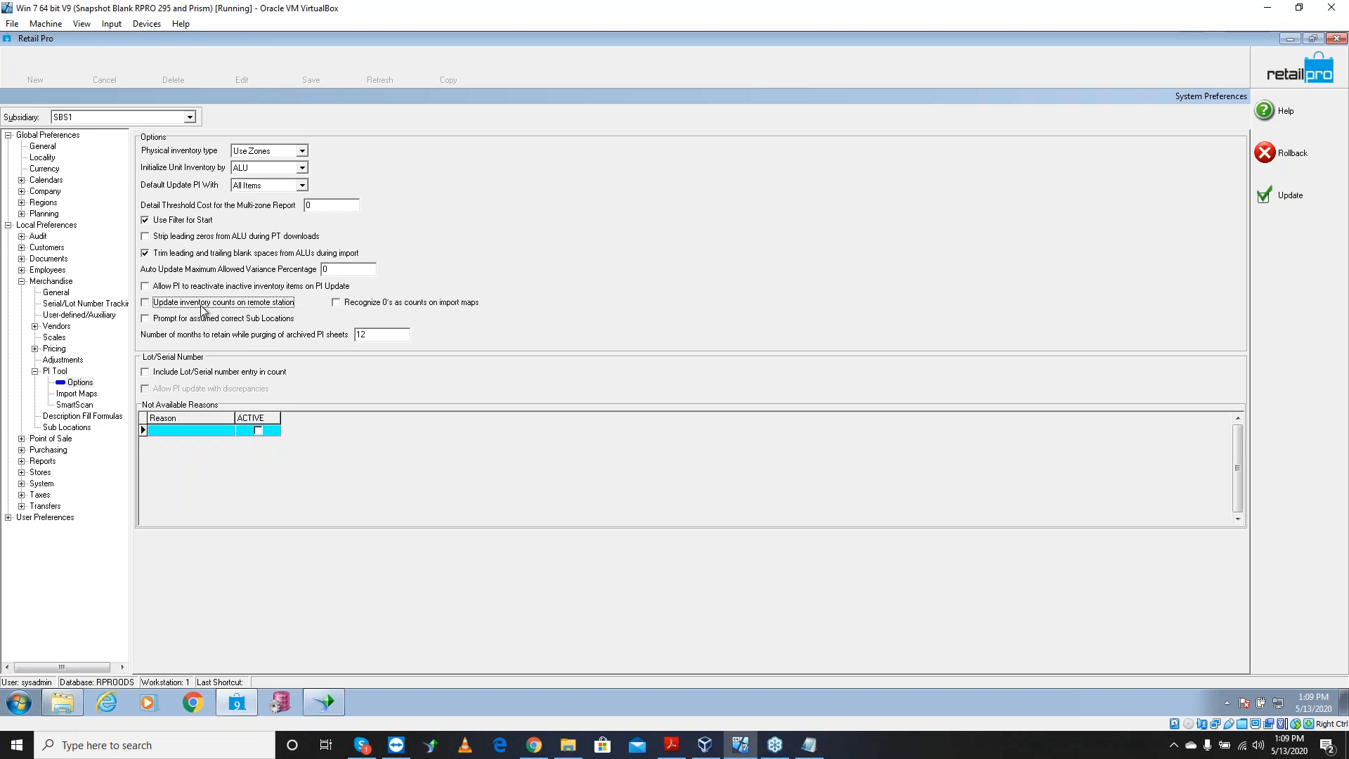
click(203, 310)
Save the PI preferences, then start a new store Physical Inventory from Inventory
click(1282, 201)
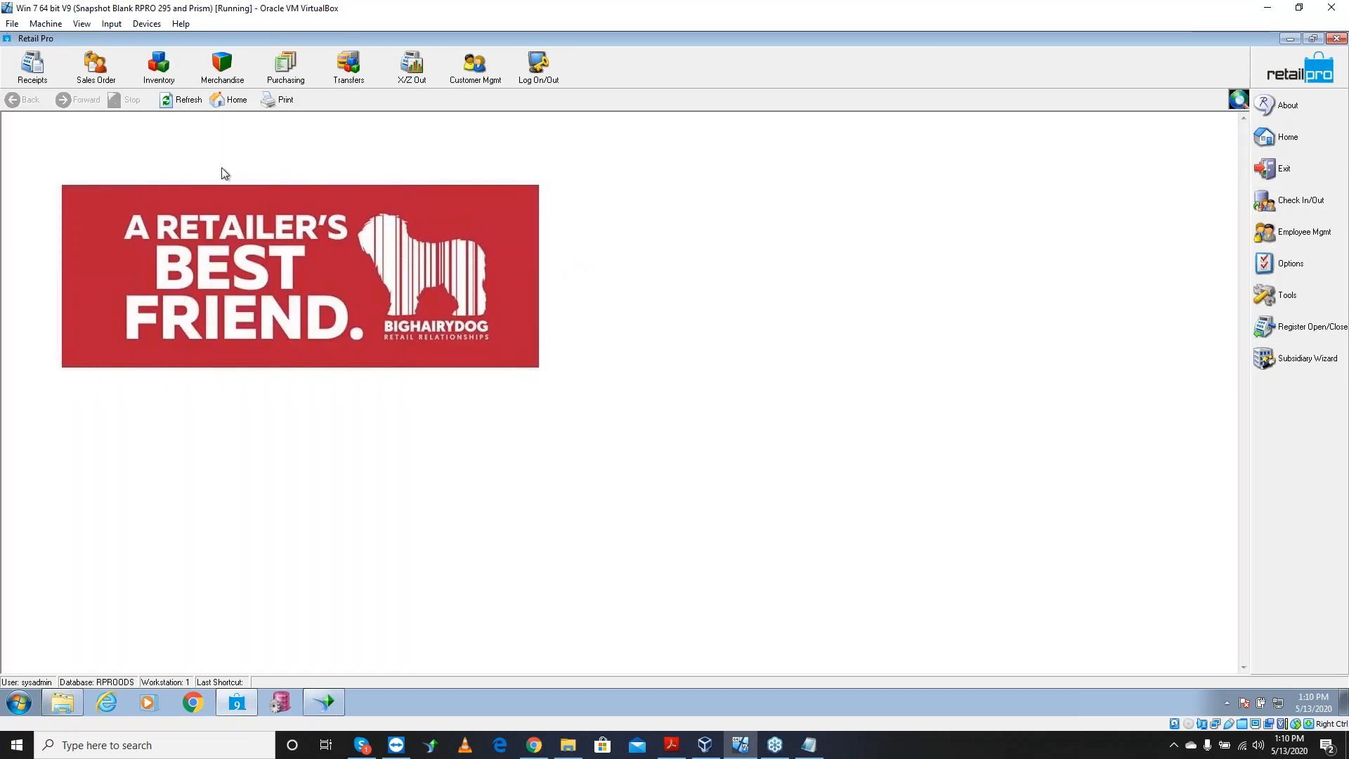
click(159, 66)
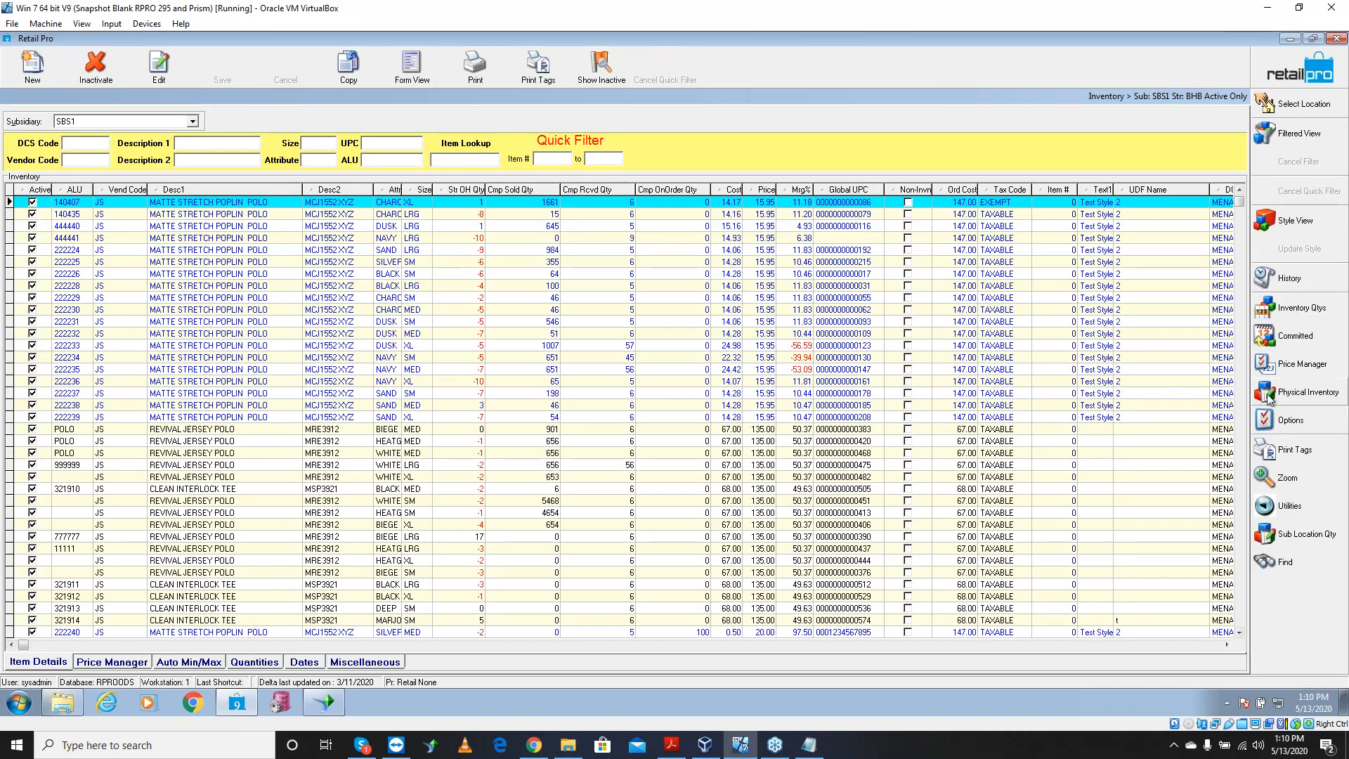
click(1276, 395)
click(1205, 391)
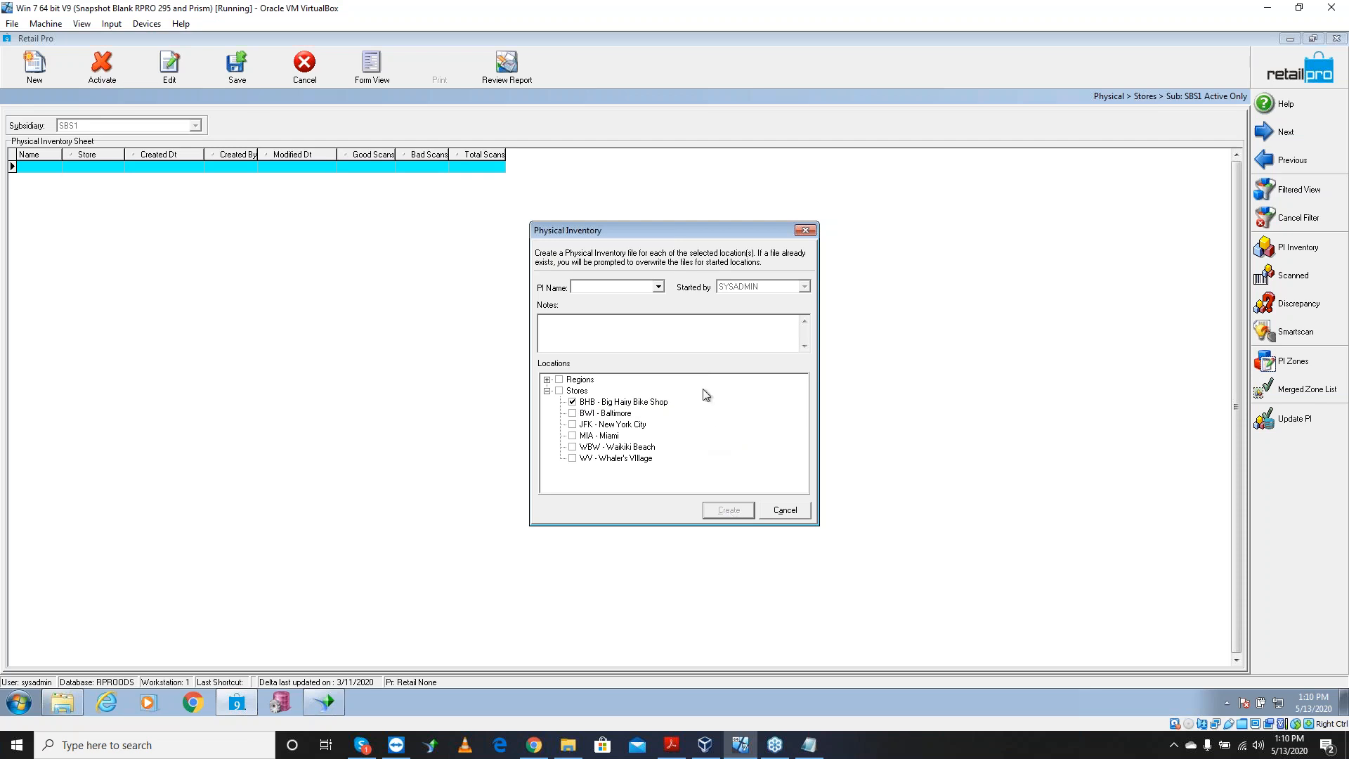
Name the physical inventory May2020BHB for store BHB and create it
click(657, 288)
click(655, 289)
text(M)
text(ay2020)
text(001)
key(BackSpace)
key(BackSpace)
text(BHB)
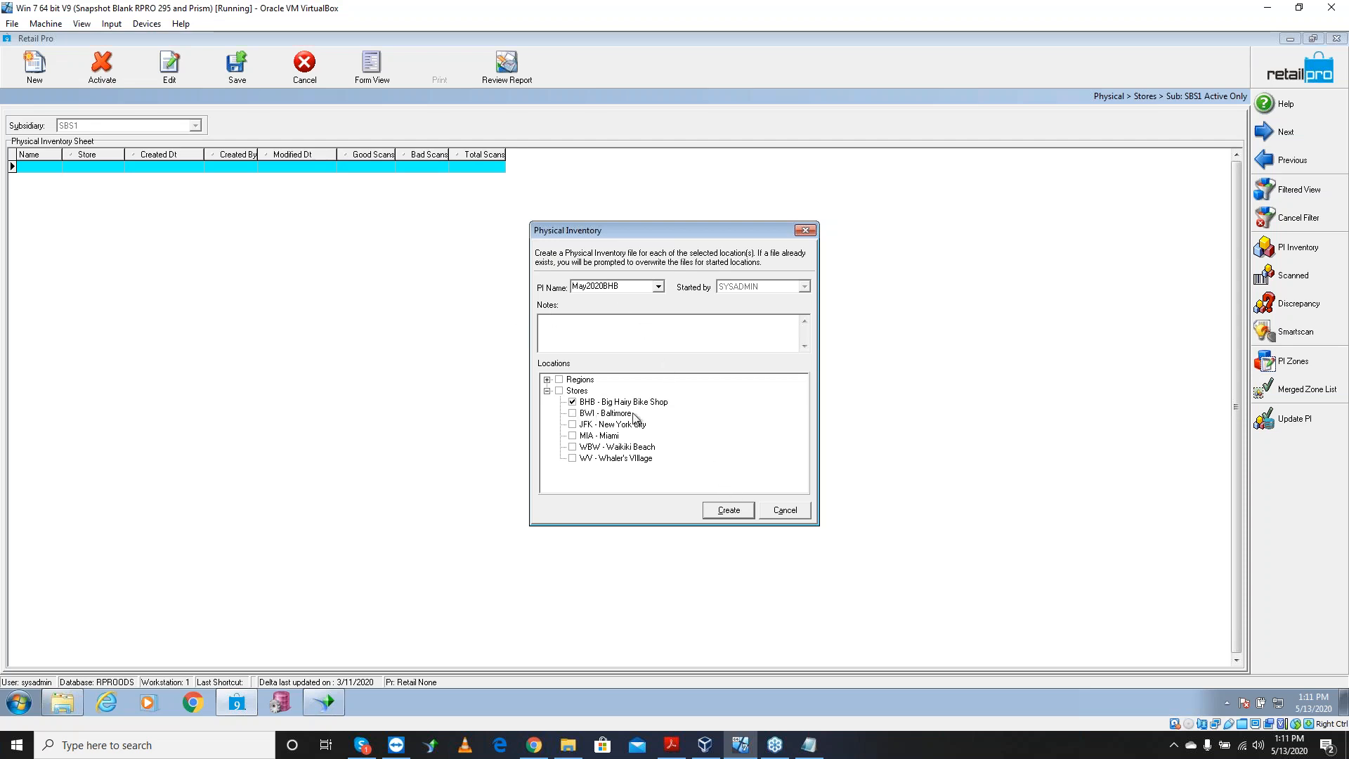
click(736, 512)
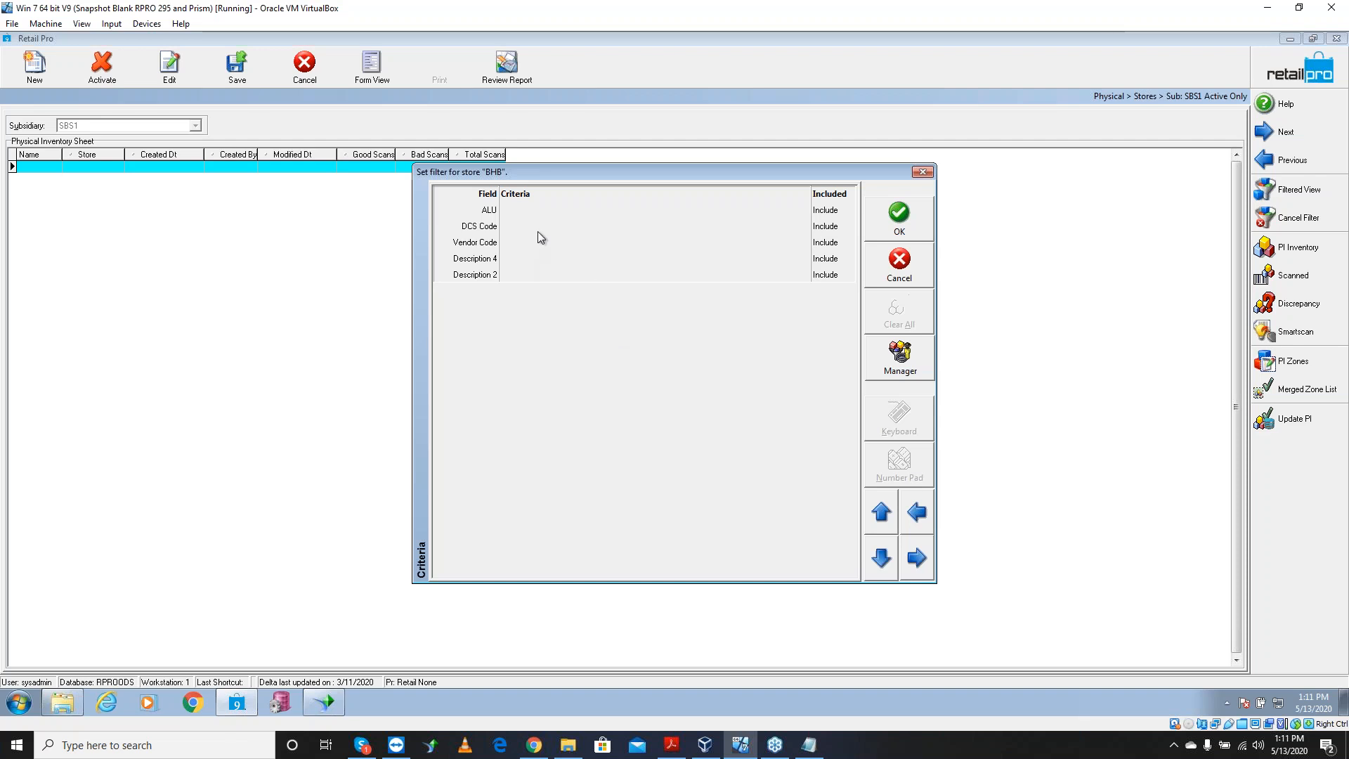
Leave the ALU and DCS Code criteria blank, create May2020BHB, and bring up the Notepad notes
click(559, 210)
click(566, 227)
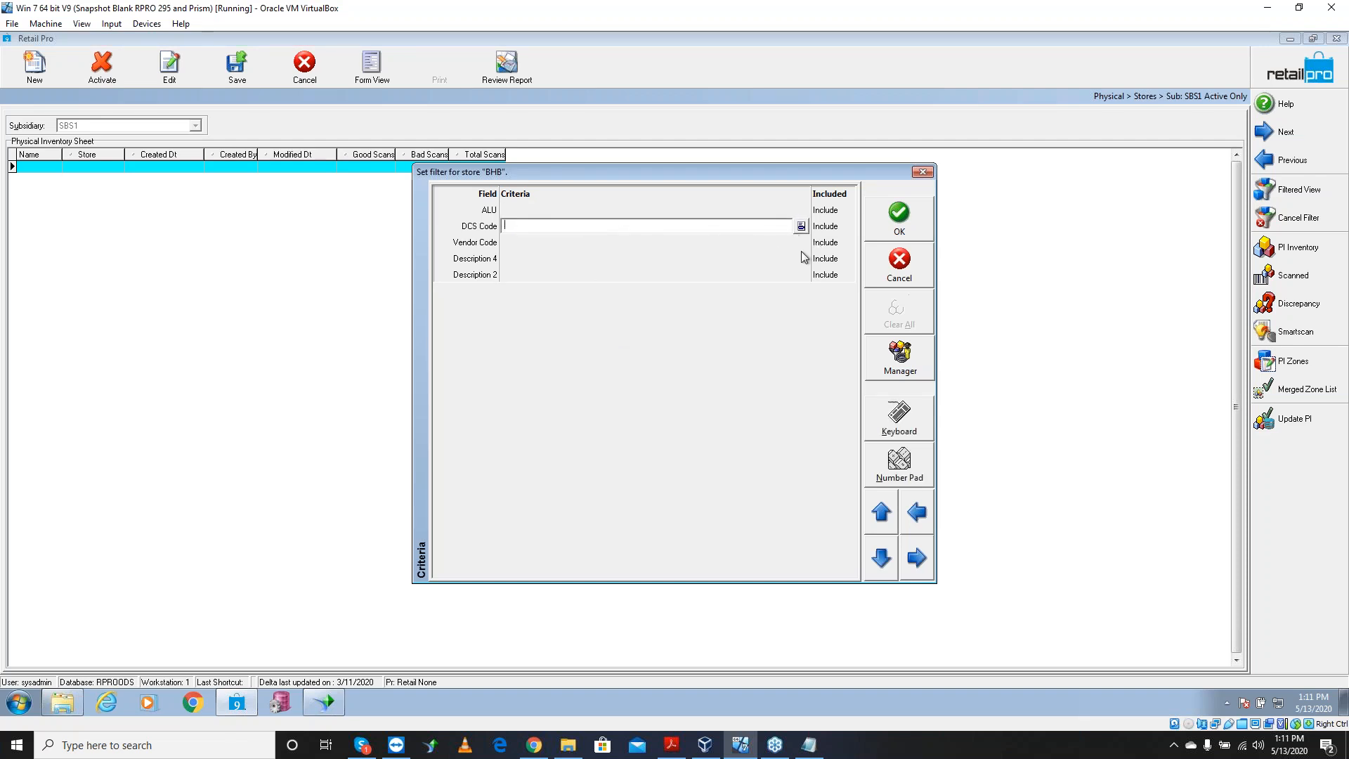
click(659, 248)
click(700, 228)
click(911, 227)
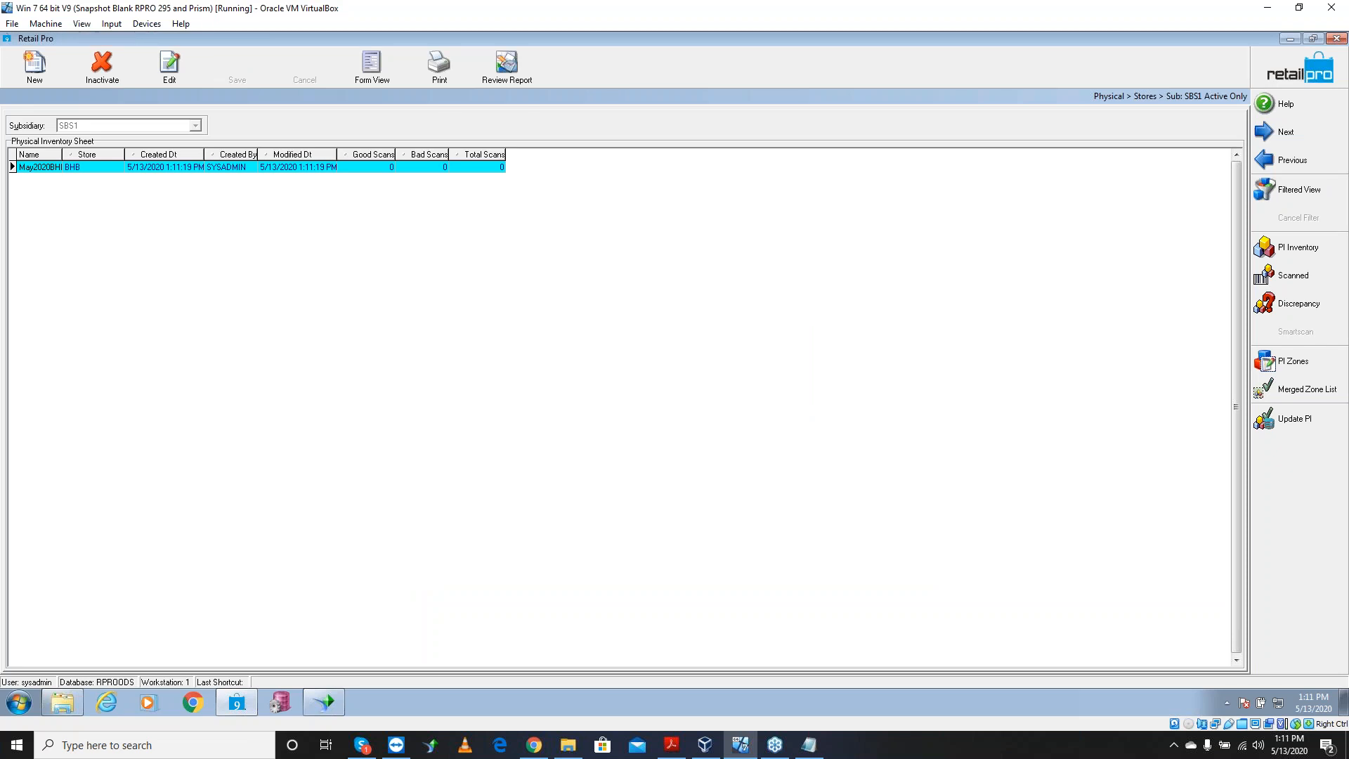
click(808, 747)
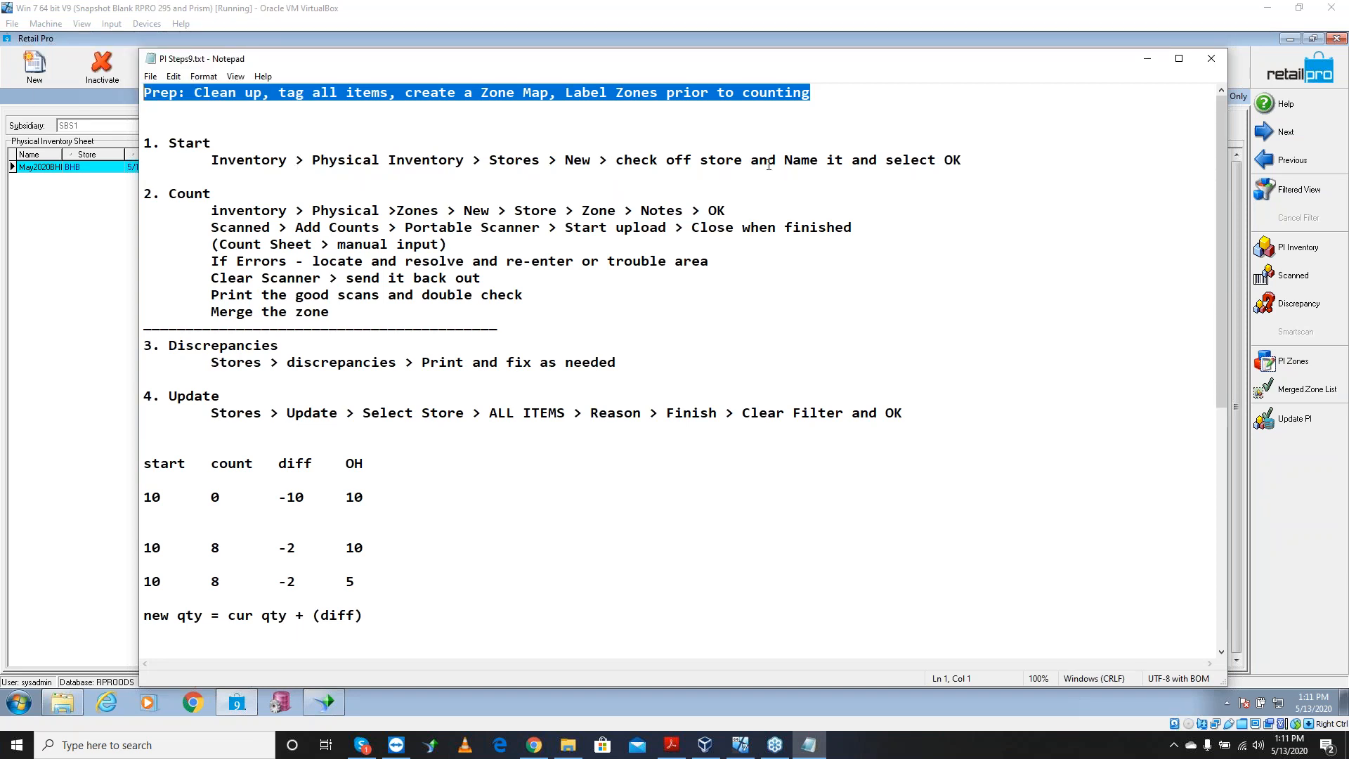
Highlight the '. Count' step in PI Steps9.txt, then minimize Notepad
drag(212, 194, 155, 194)
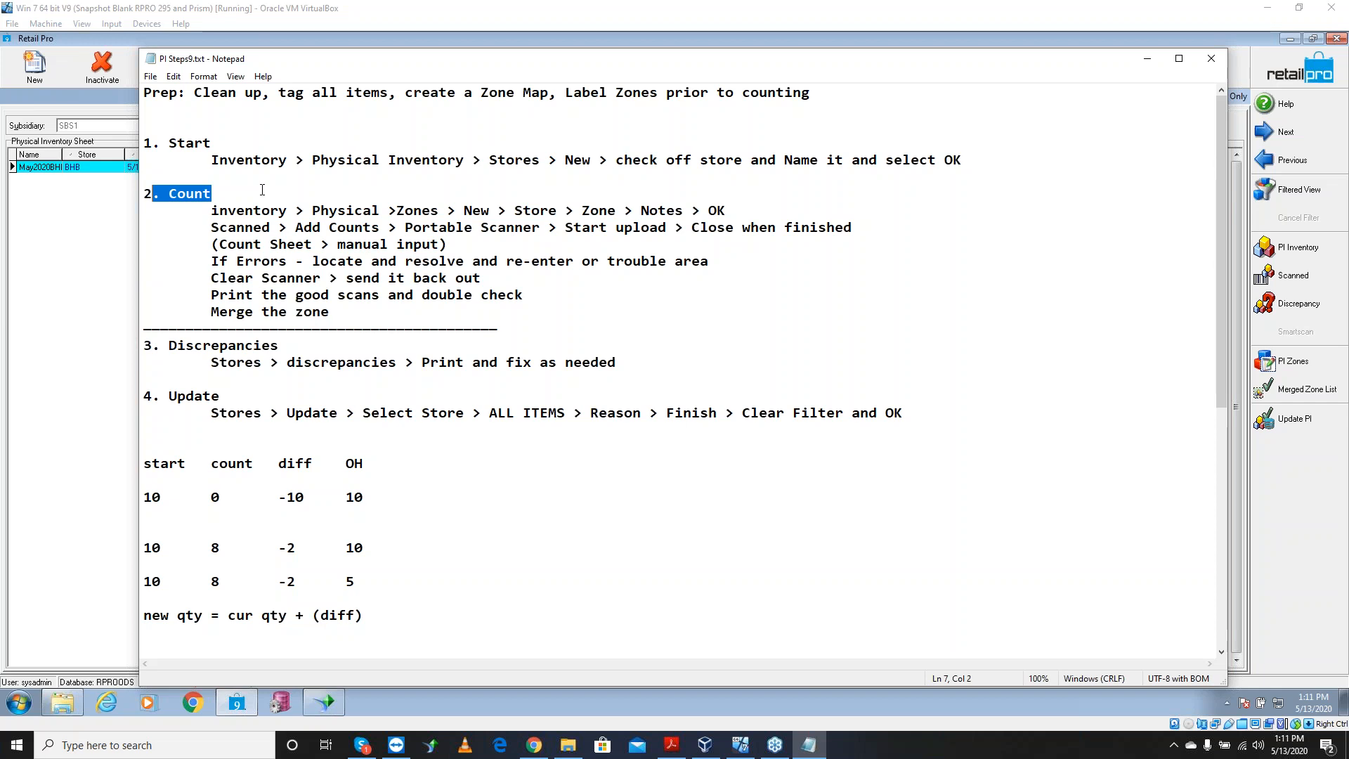
click(1147, 58)
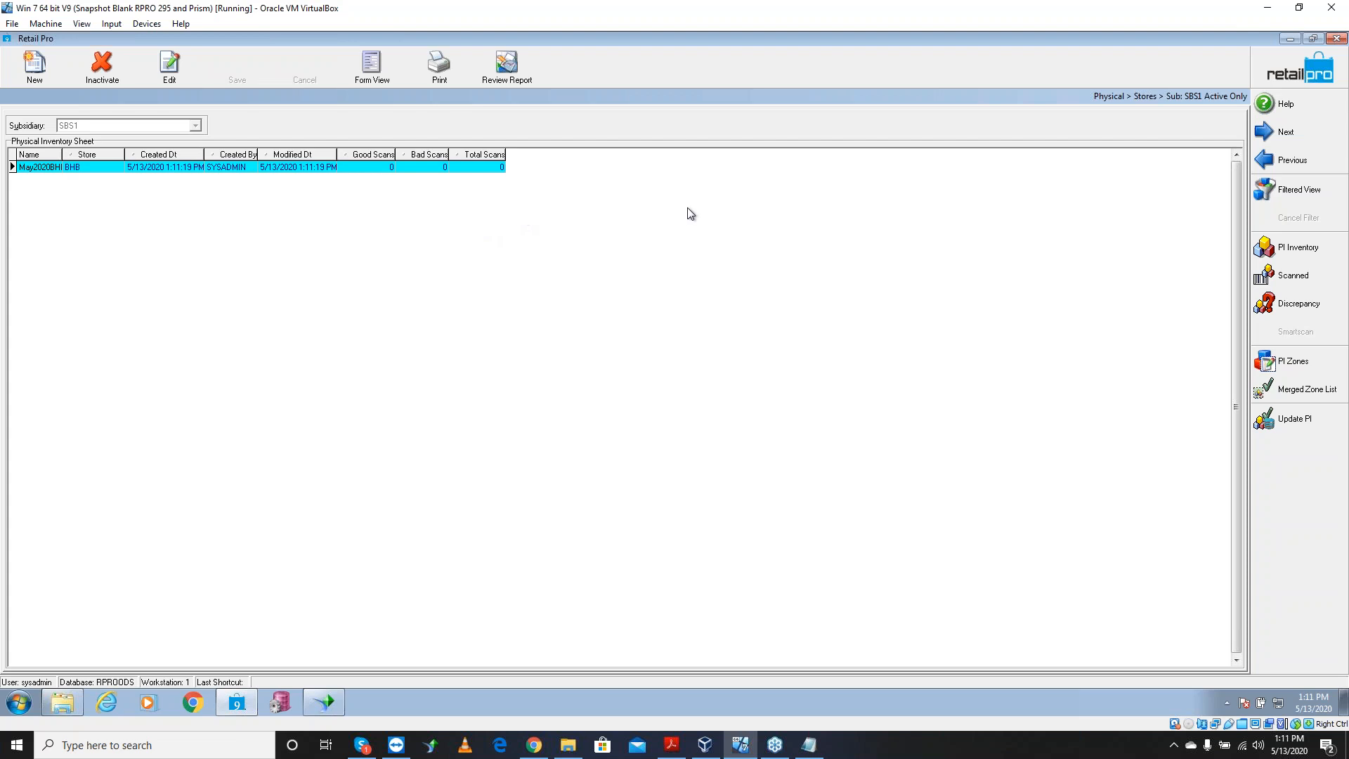
Open the May2020BHB item list, page through it, and select item 800213 with 55 on hand
click(1303, 253)
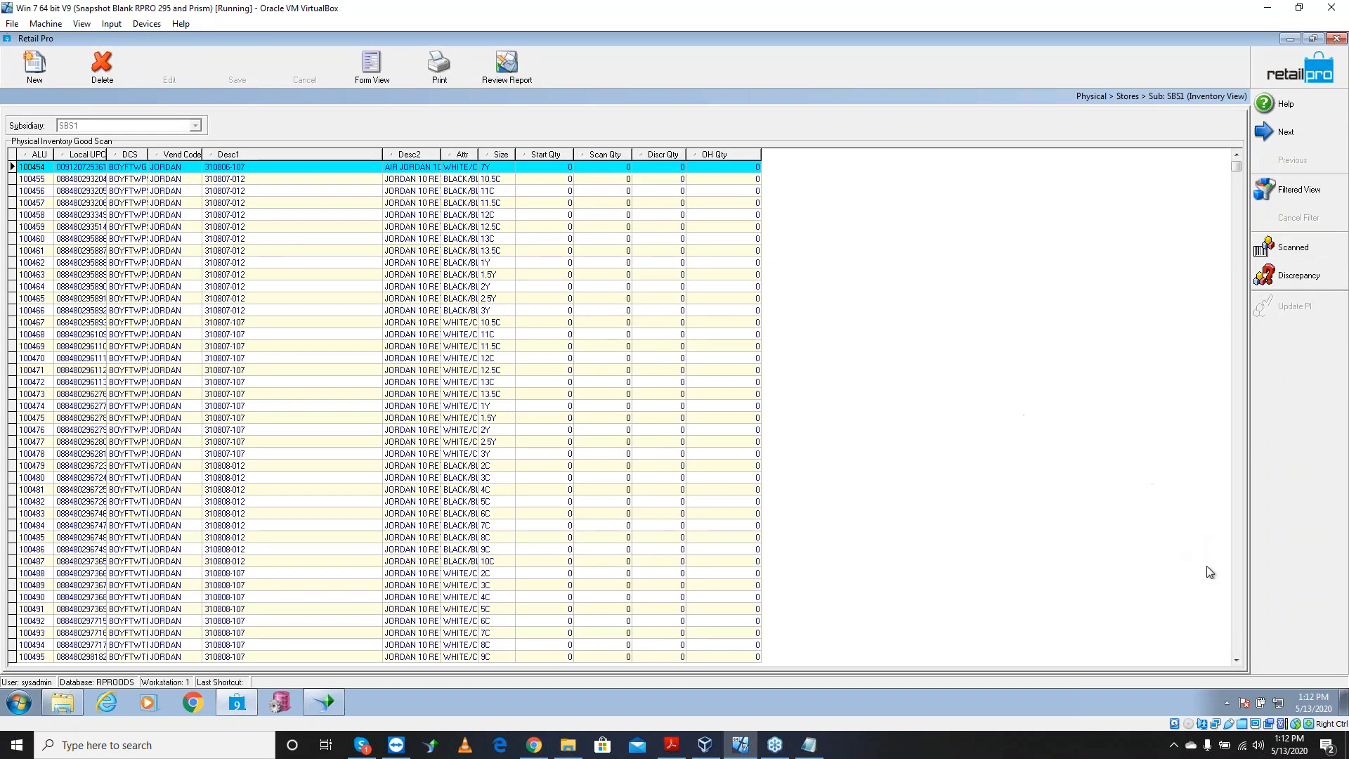
click(1237, 610)
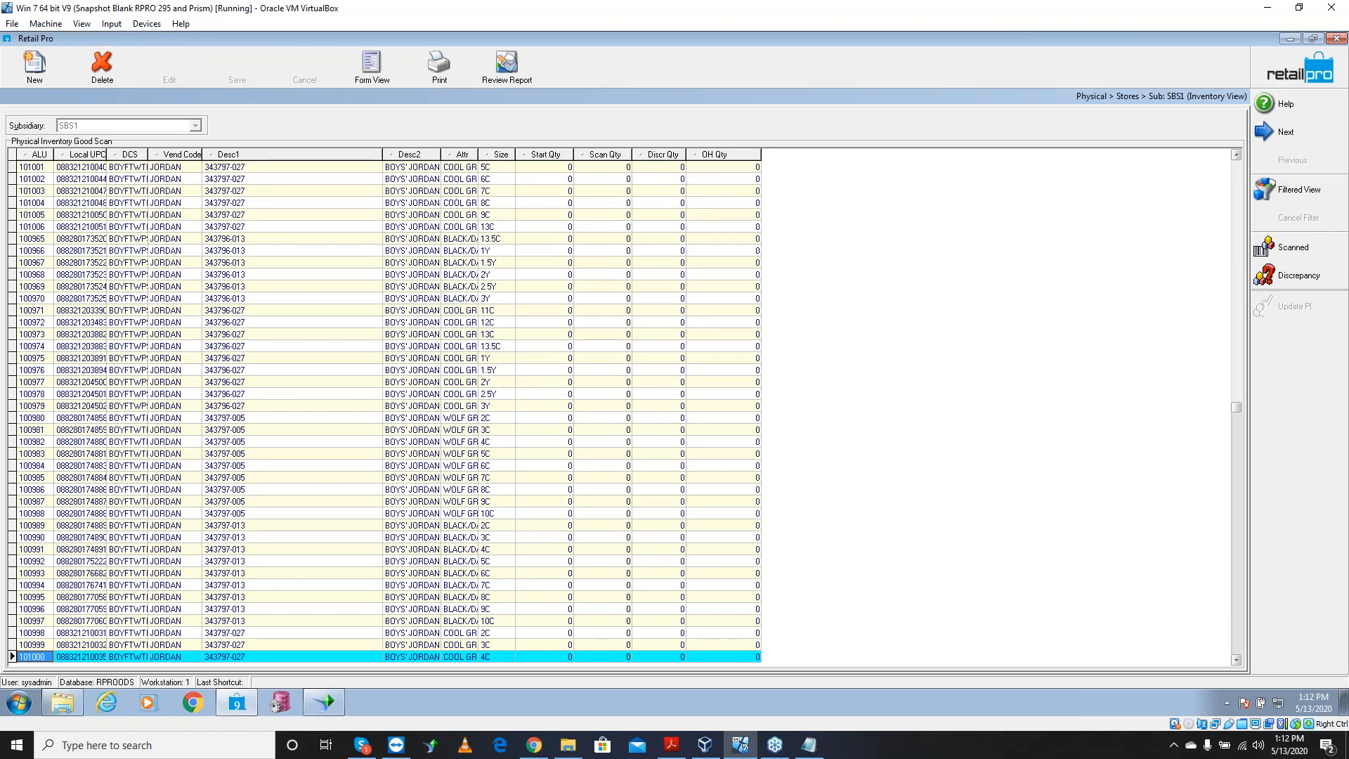
click(1236, 220)
click(1235, 220)
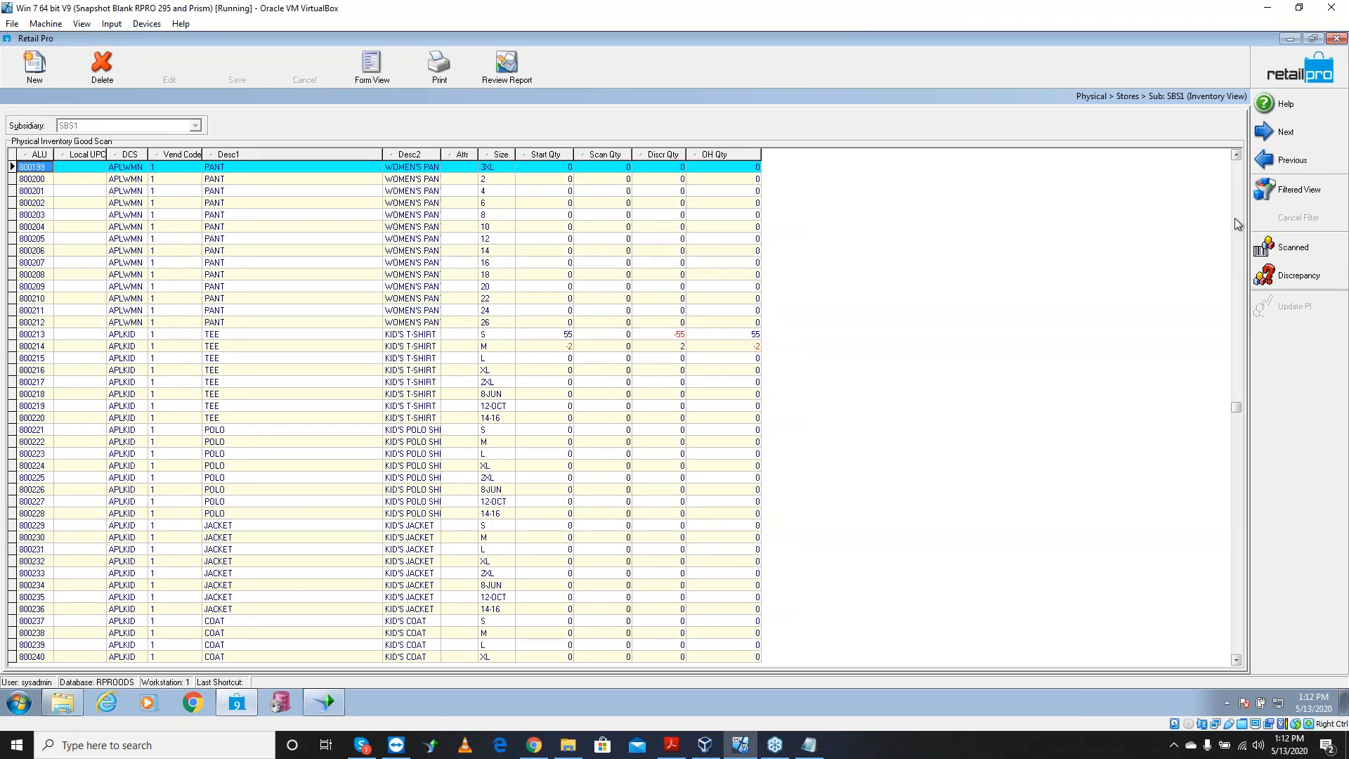
click(746, 336)
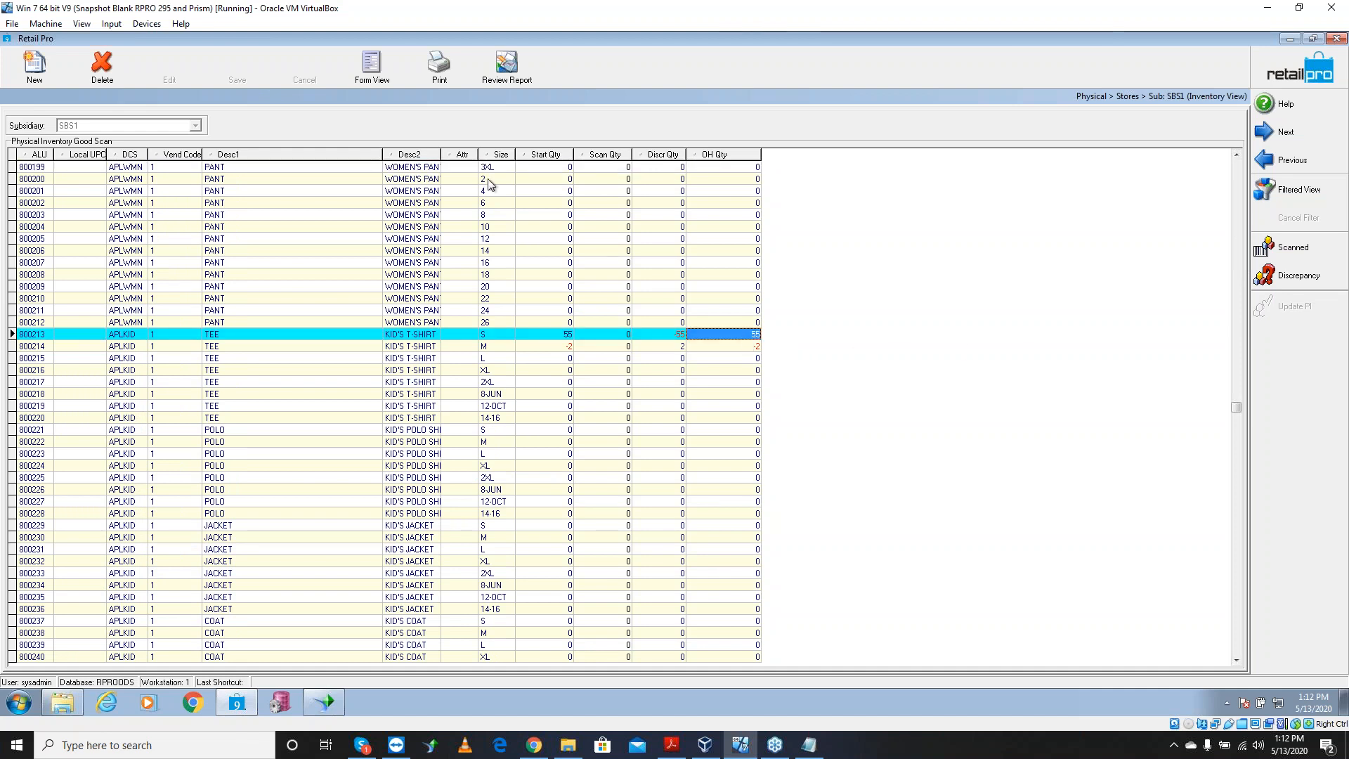
In the grid Layouts dialog, set Grid and Title fonts to size 14 and apply
right_click(376, 159)
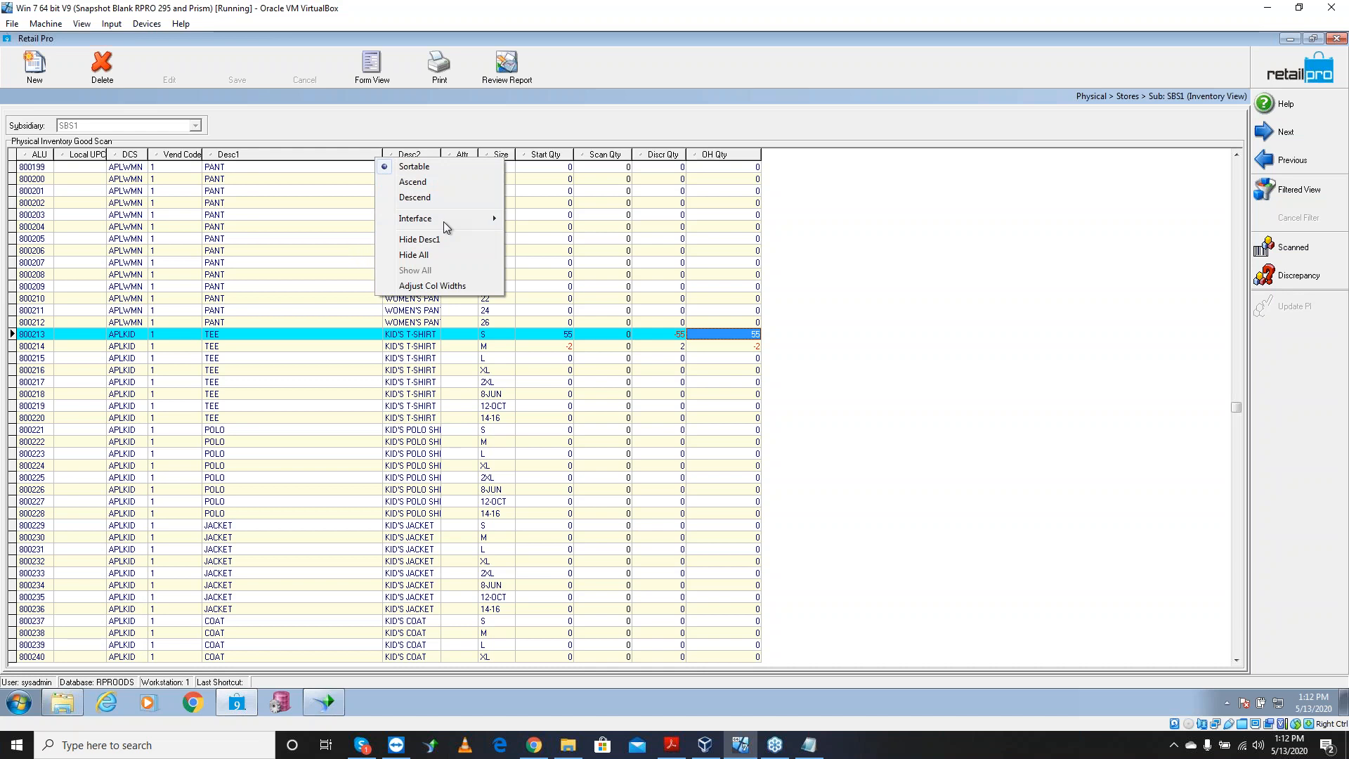
mouse_move(444, 219)
click(551, 236)
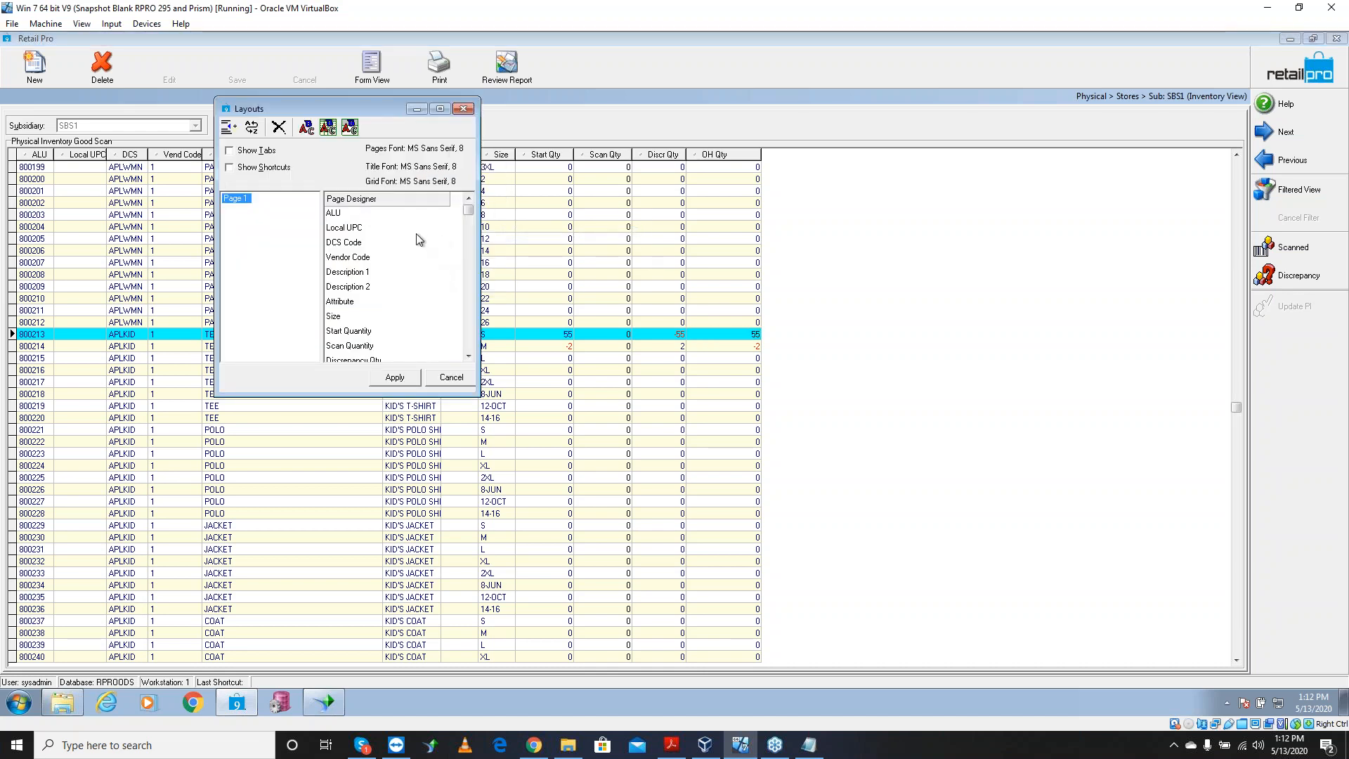
click(327, 133)
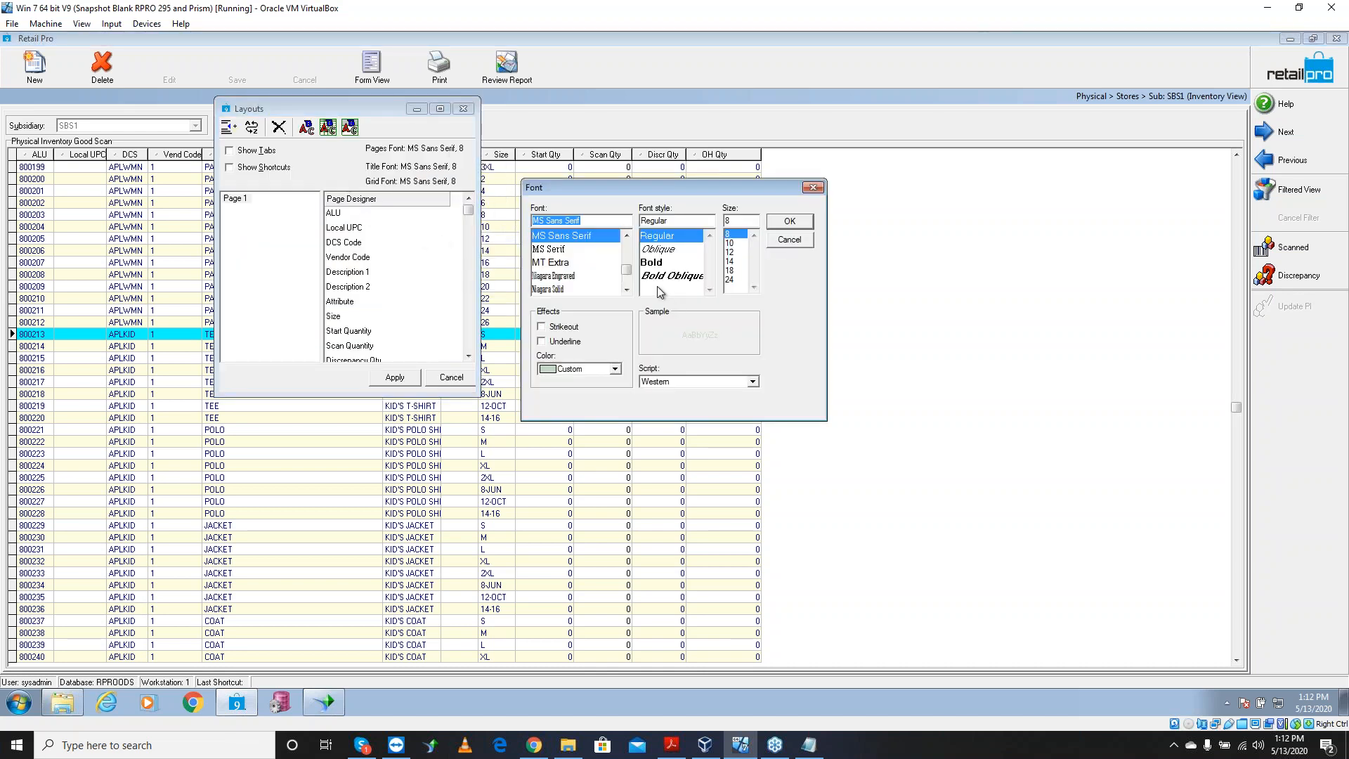
click(729, 261)
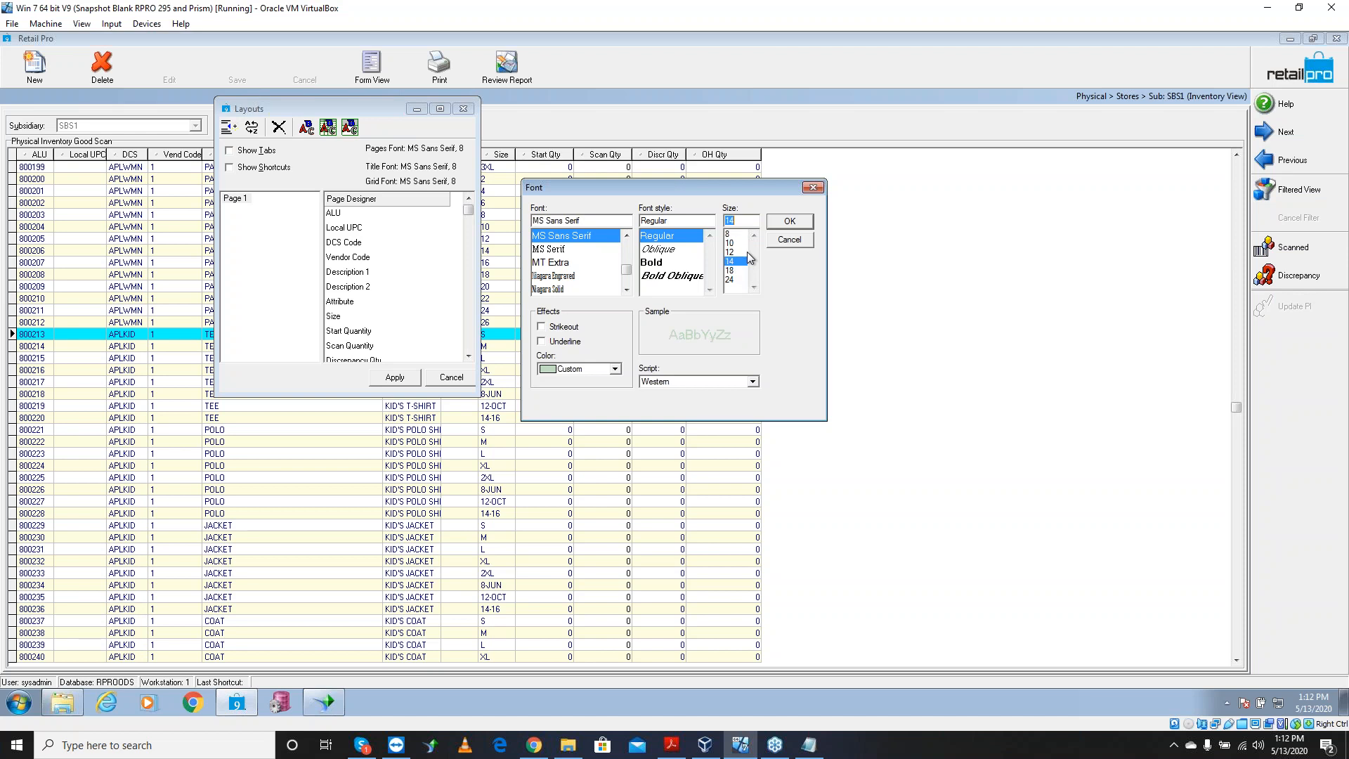
click(790, 222)
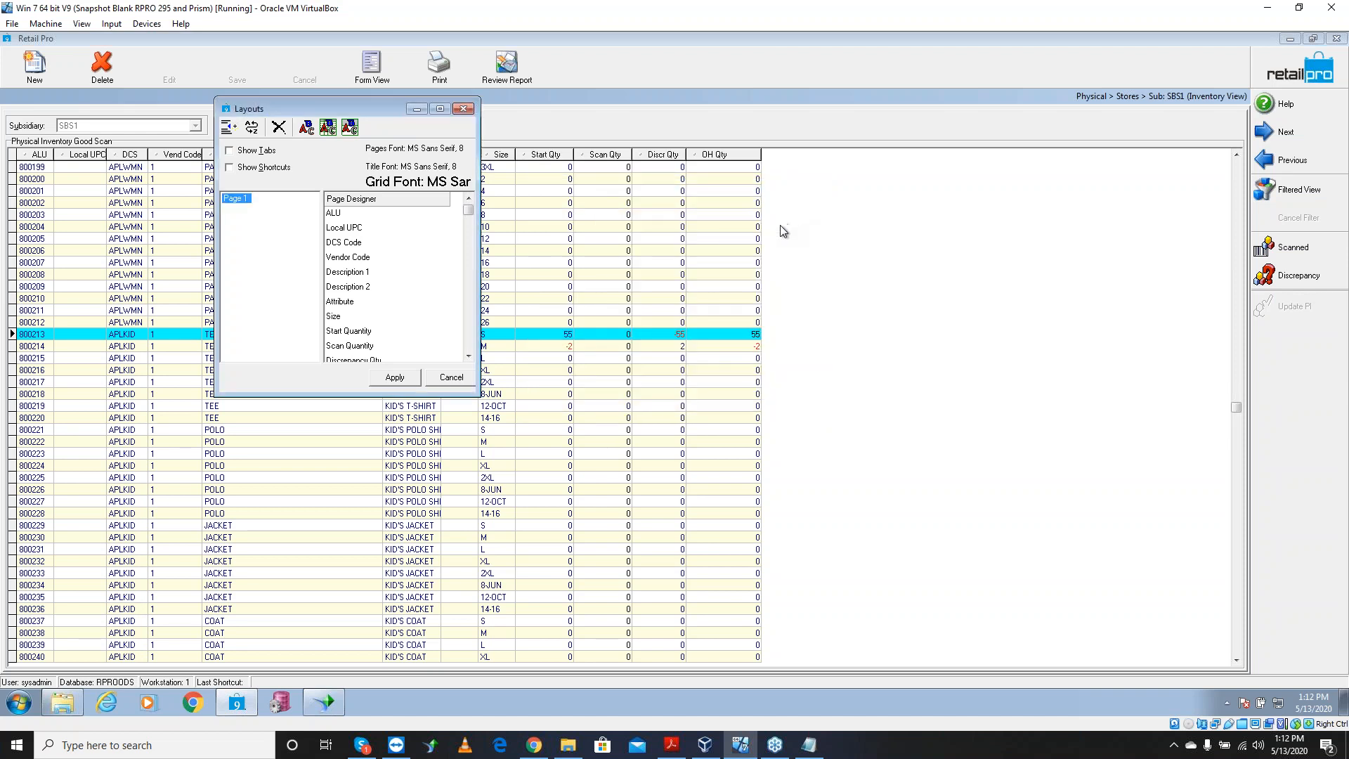
click(350, 128)
click(730, 260)
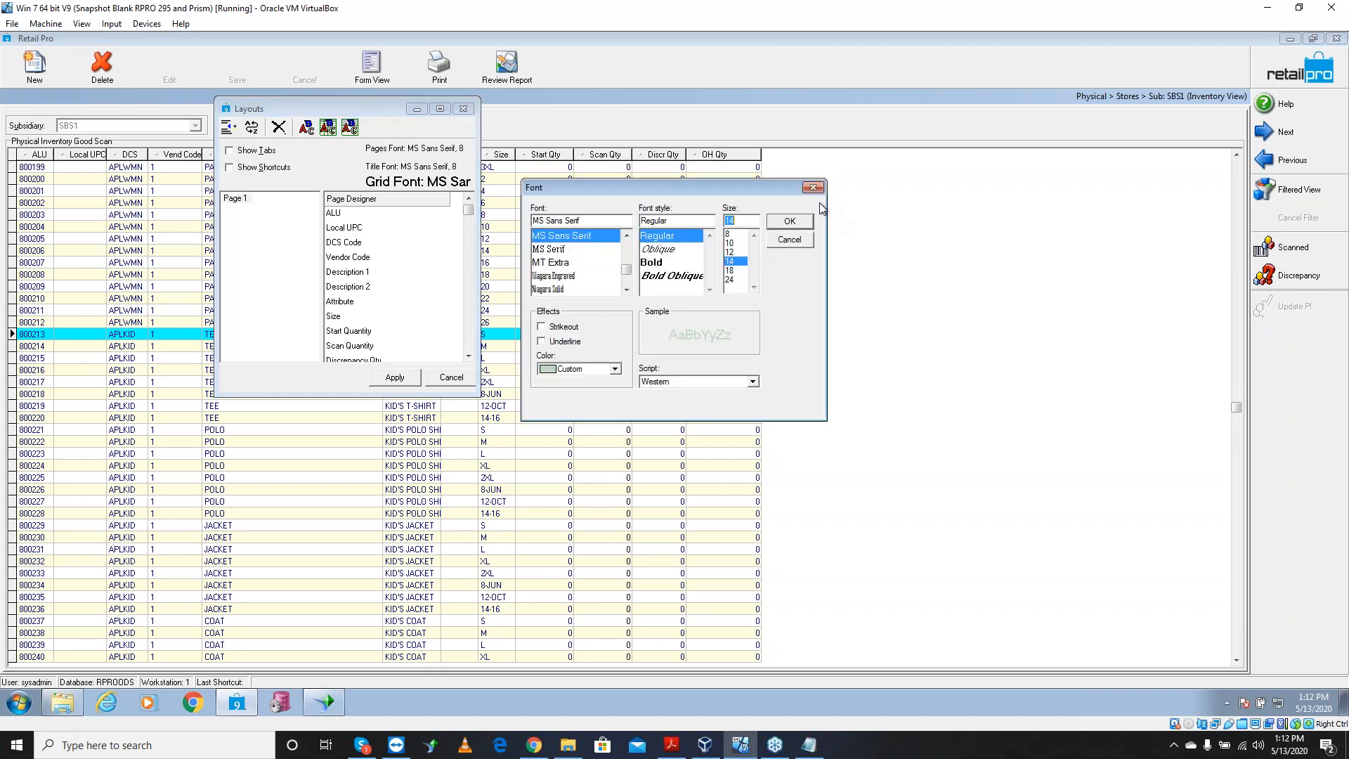
click(790, 222)
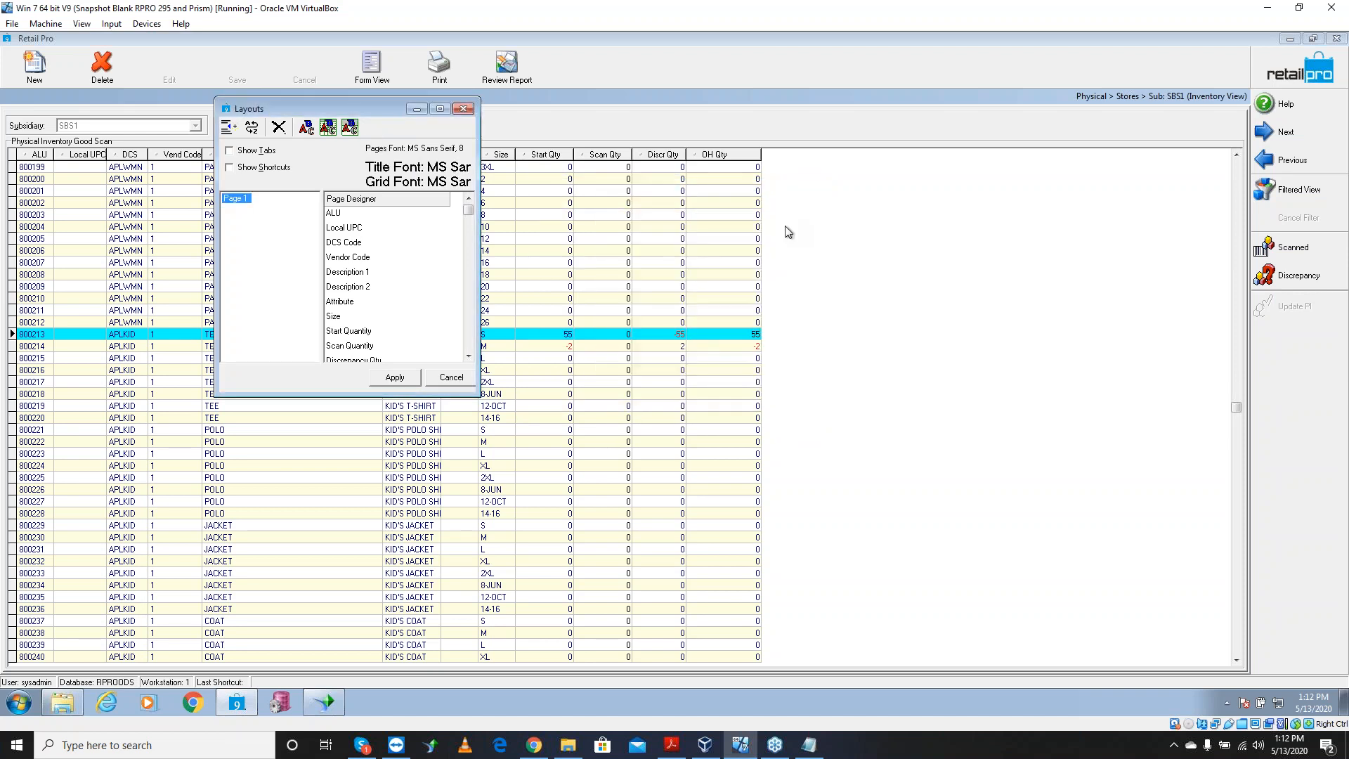
click(399, 378)
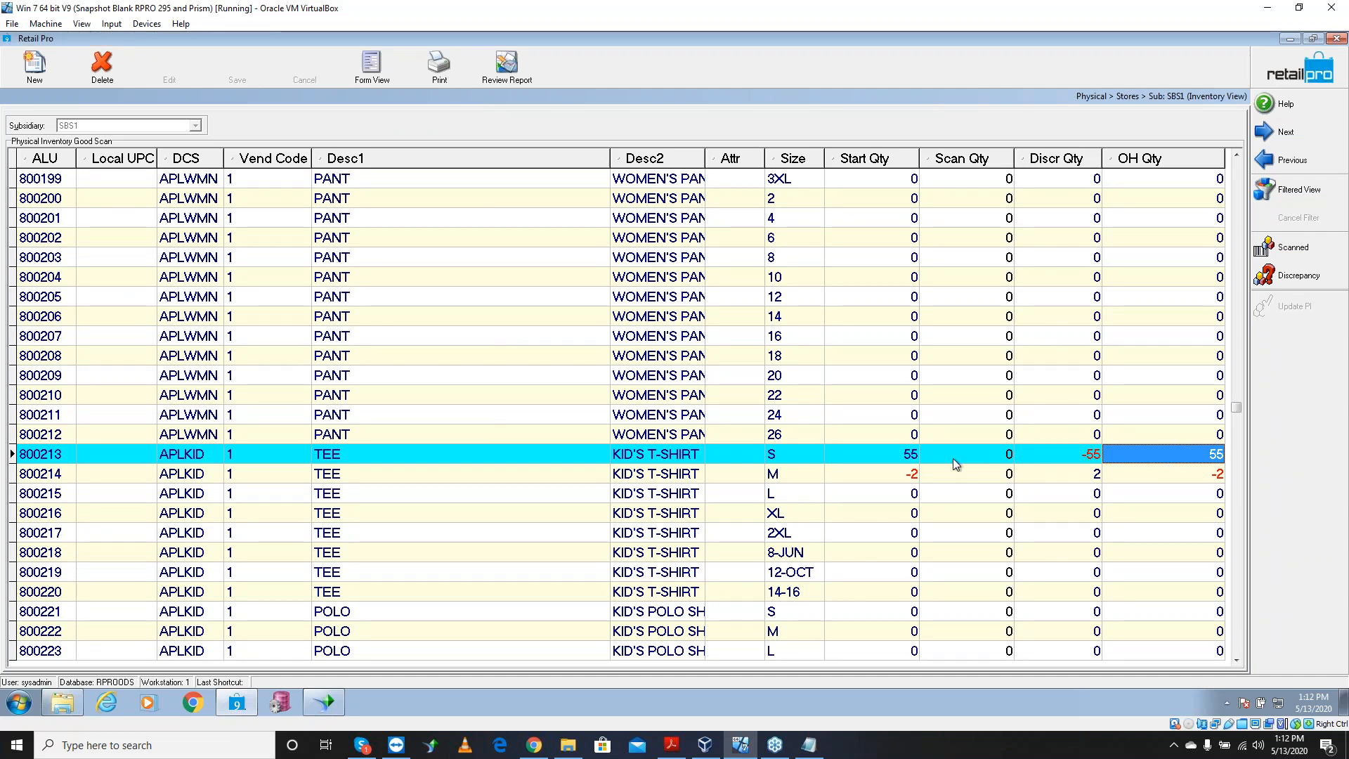
click(866, 454)
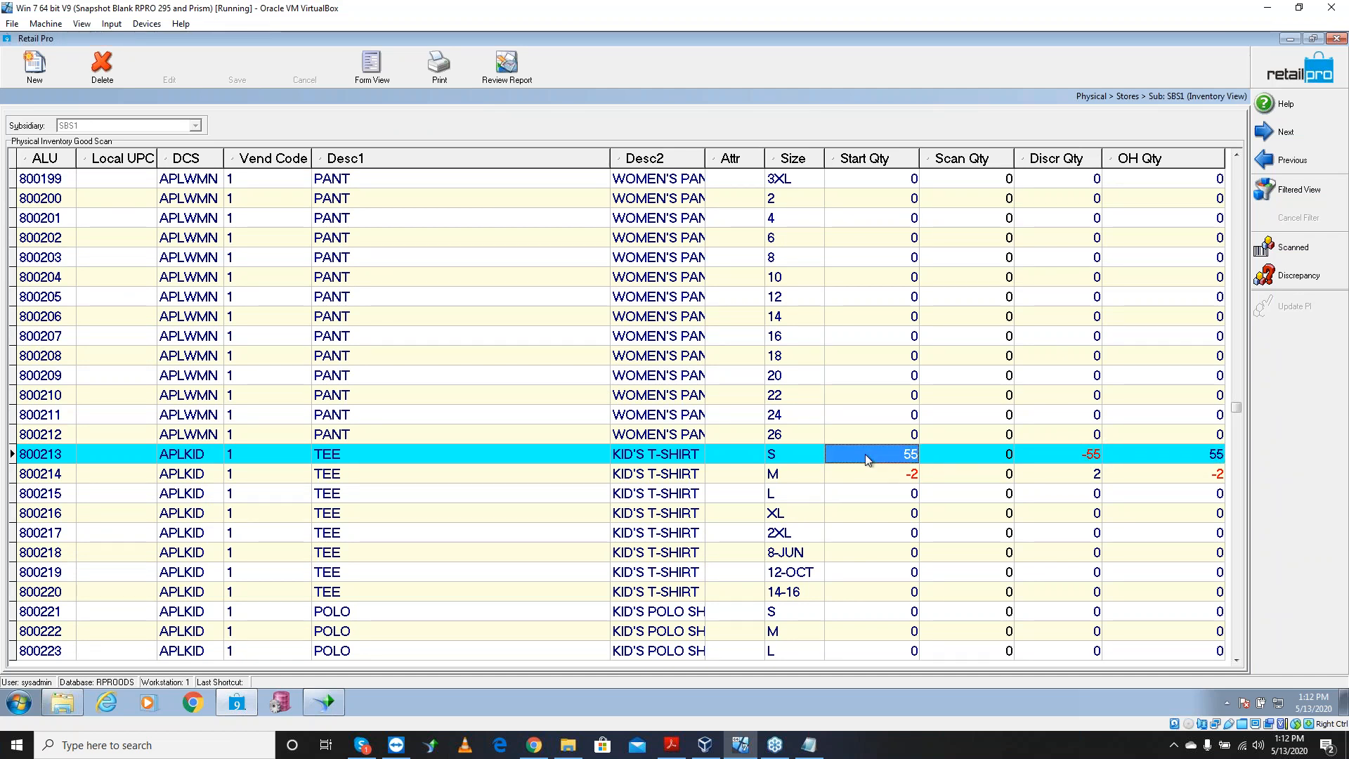
click(965, 456)
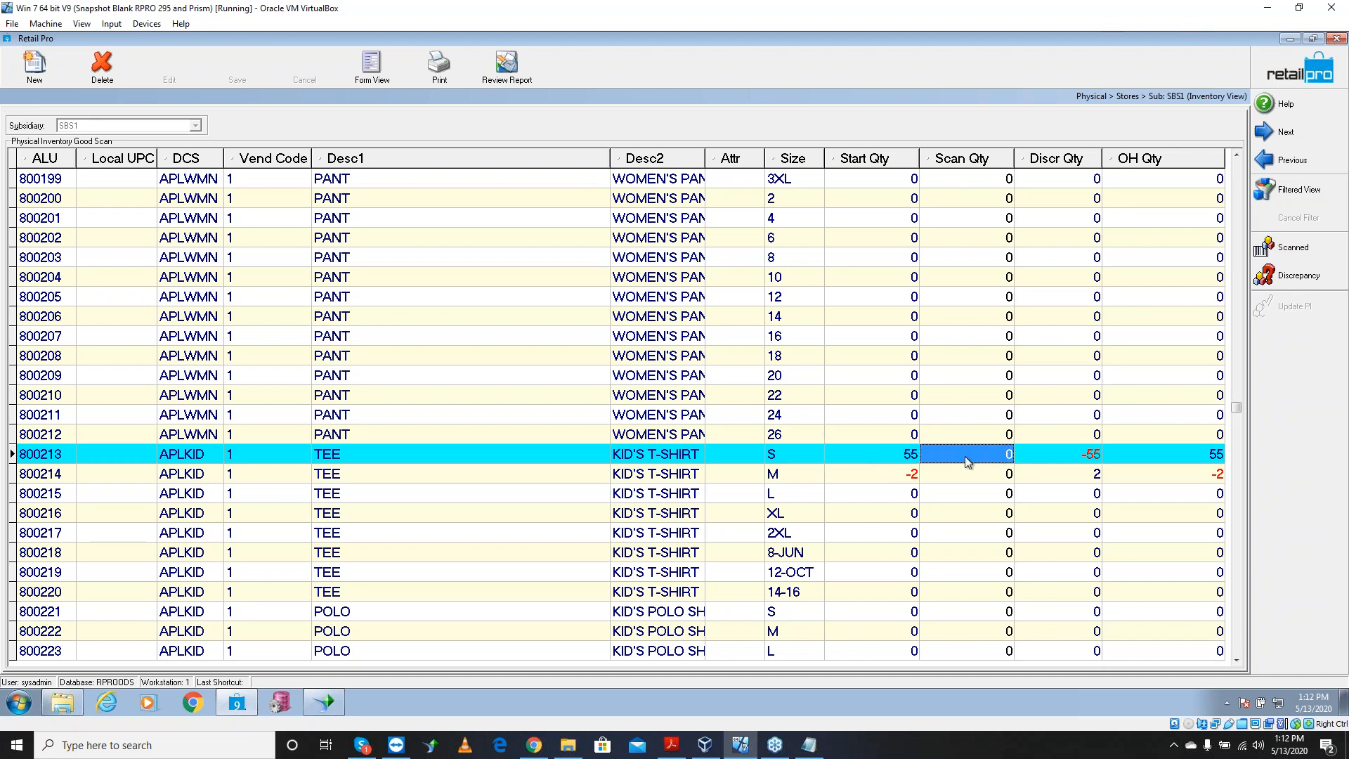
click(1052, 458)
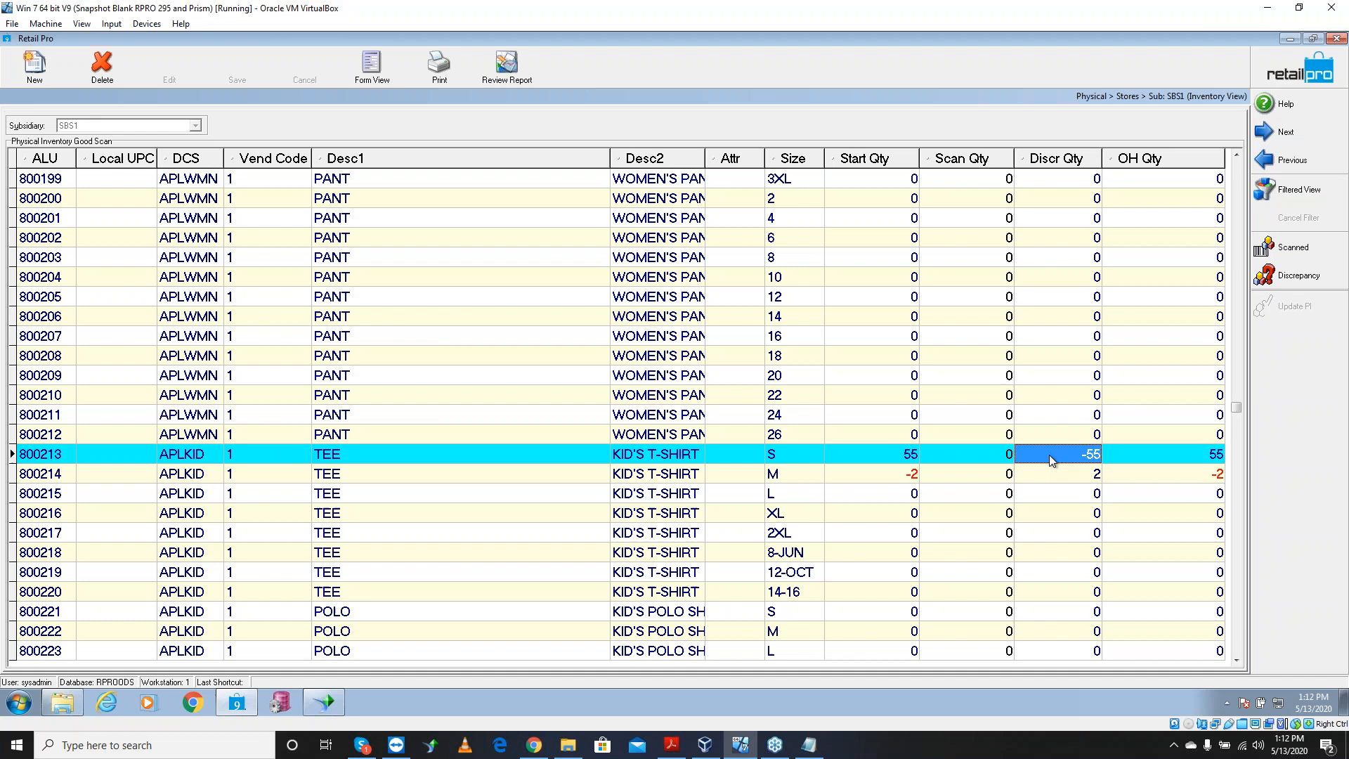
click(1161, 478)
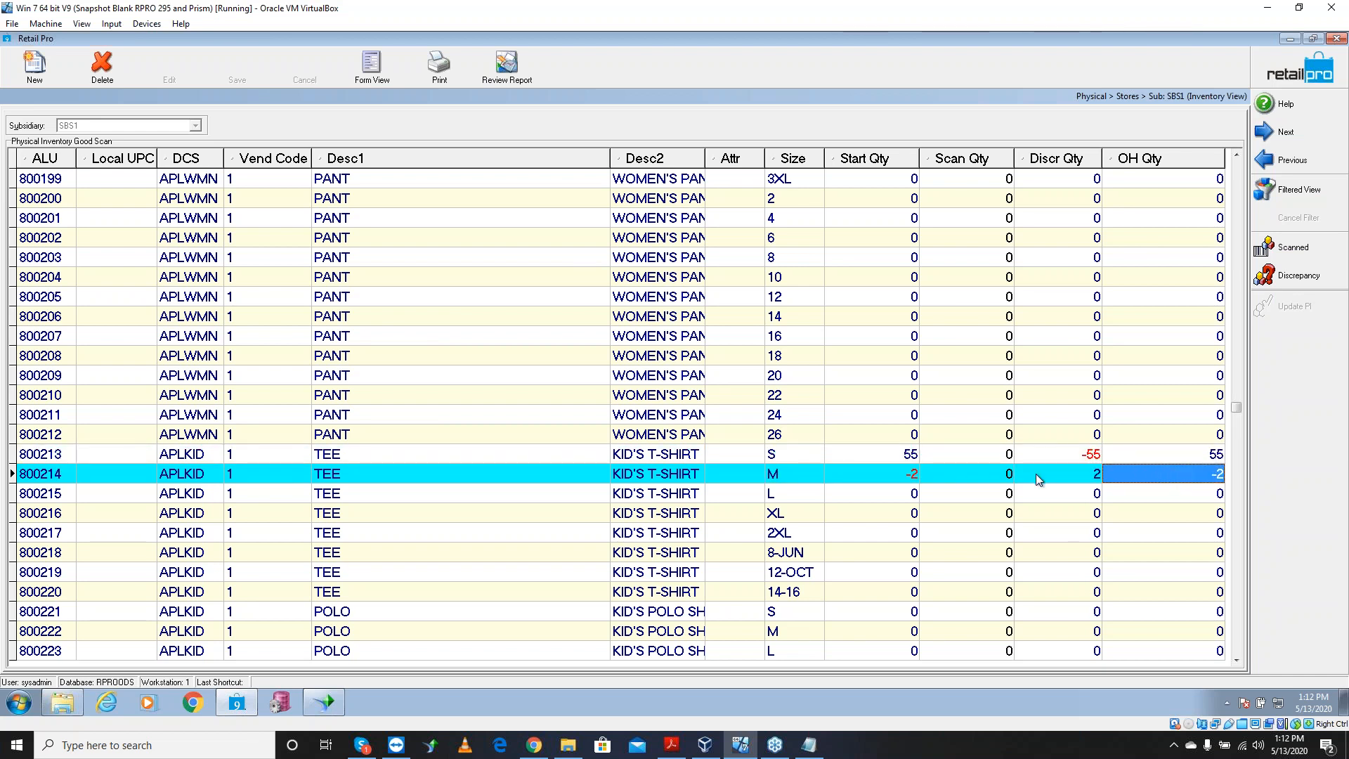
click(898, 475)
click(973, 475)
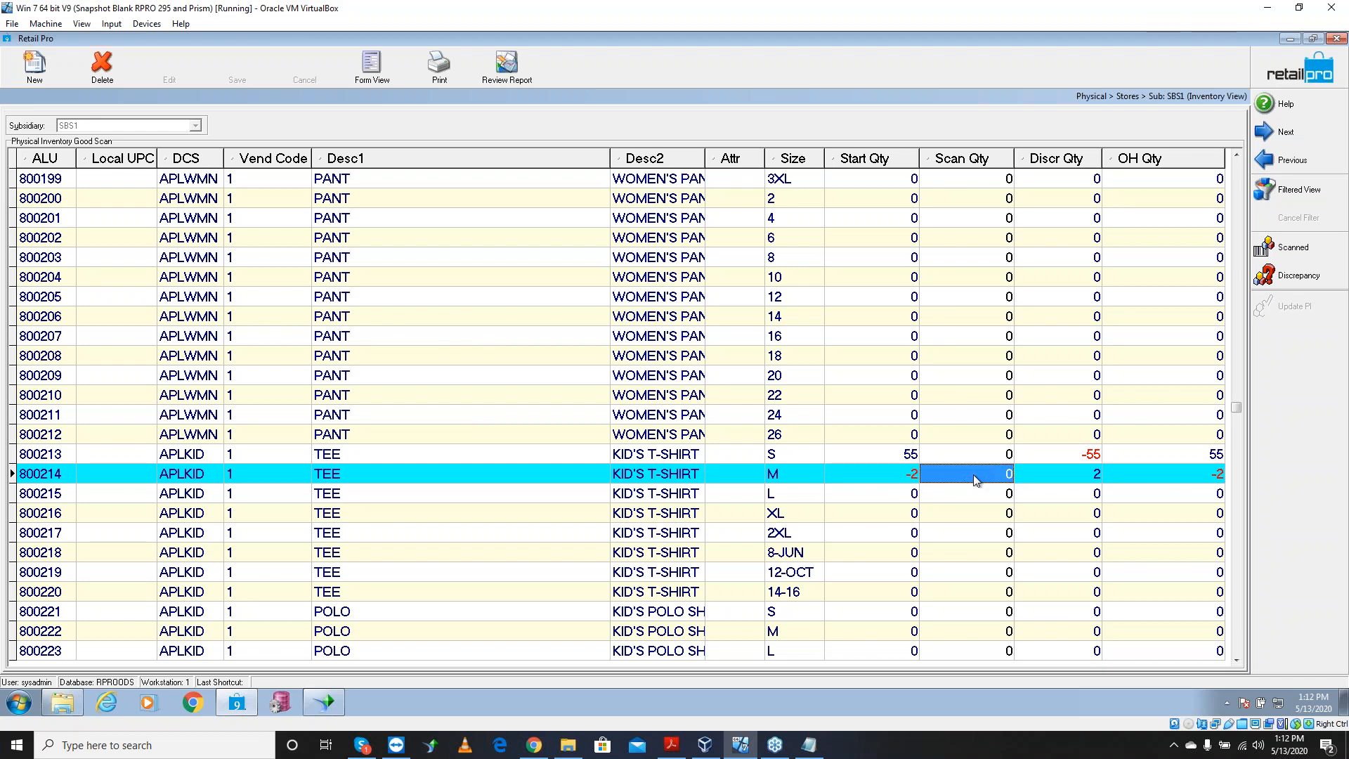
click(1079, 478)
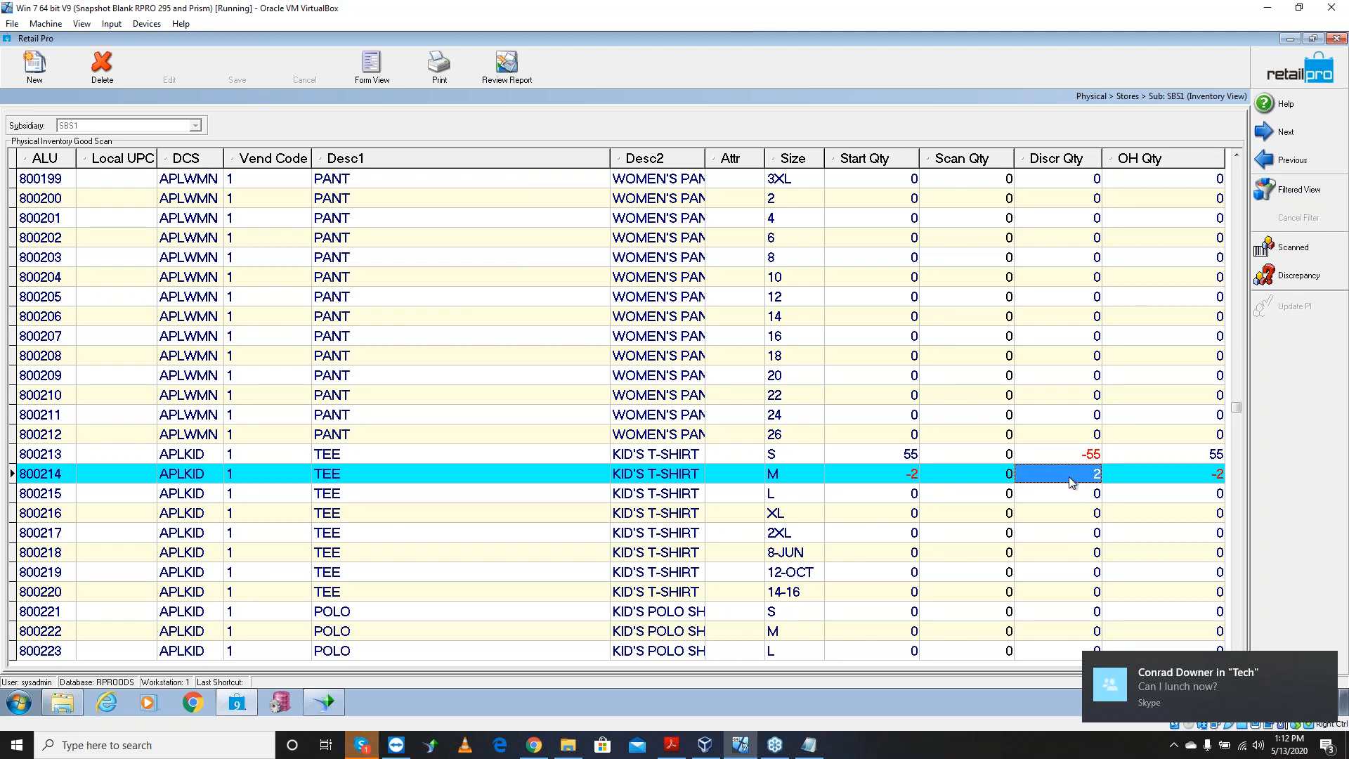
key(Num_Lock)
key(Num_Lock)
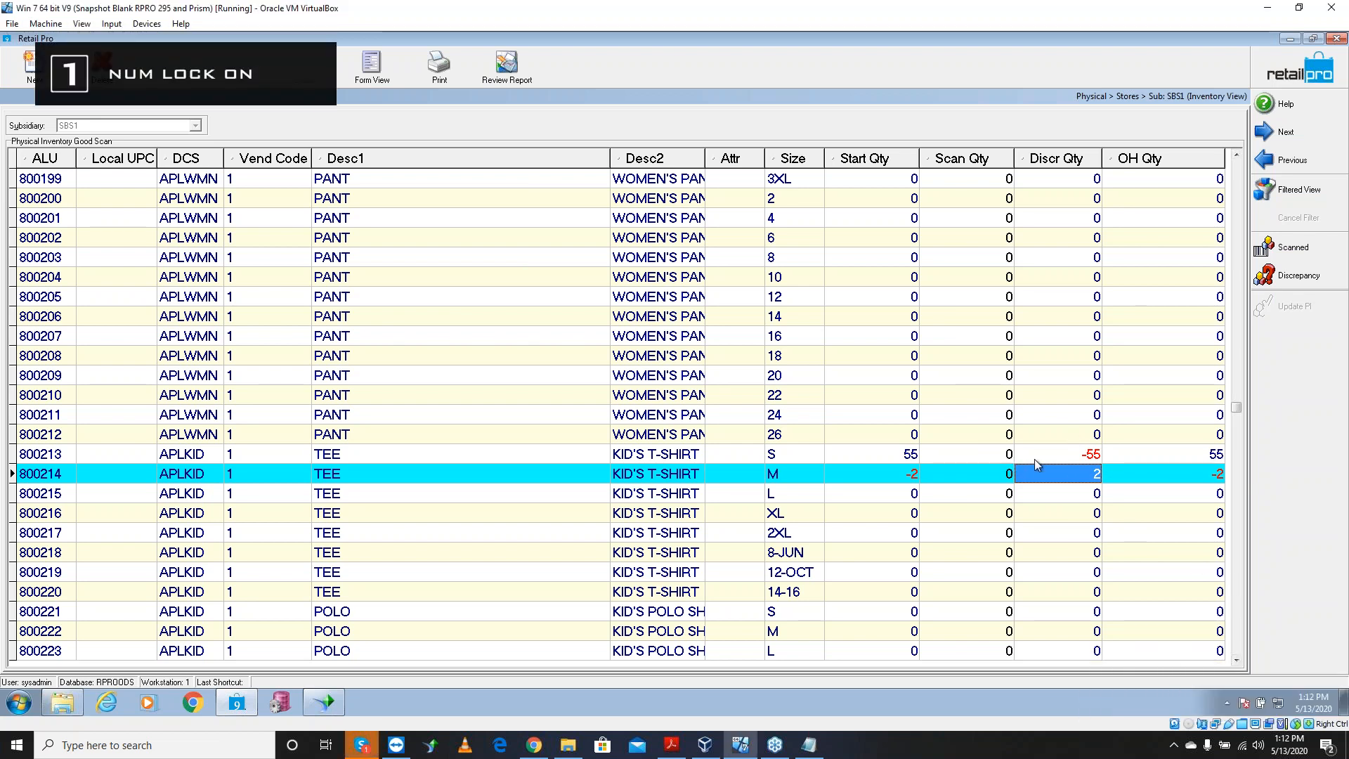
click(950, 454)
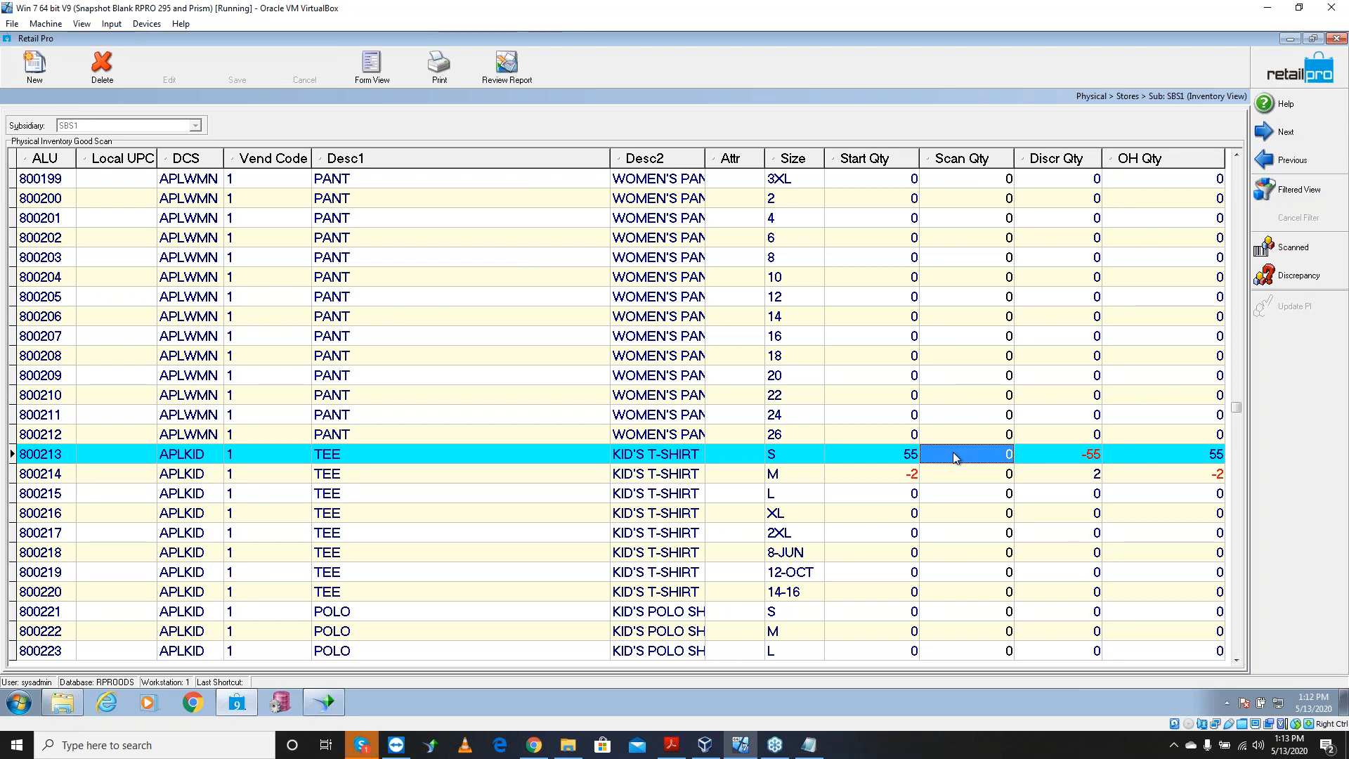
click(1059, 454)
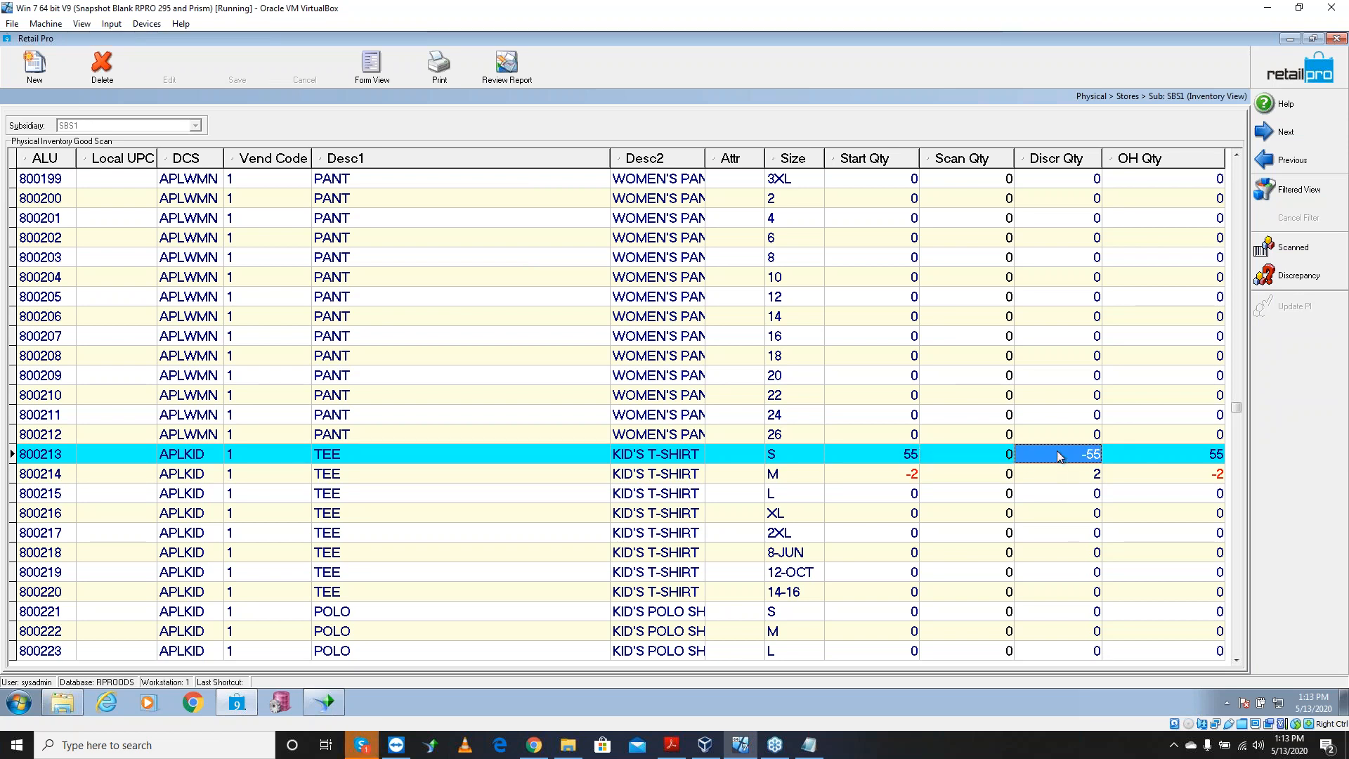
click(1188, 457)
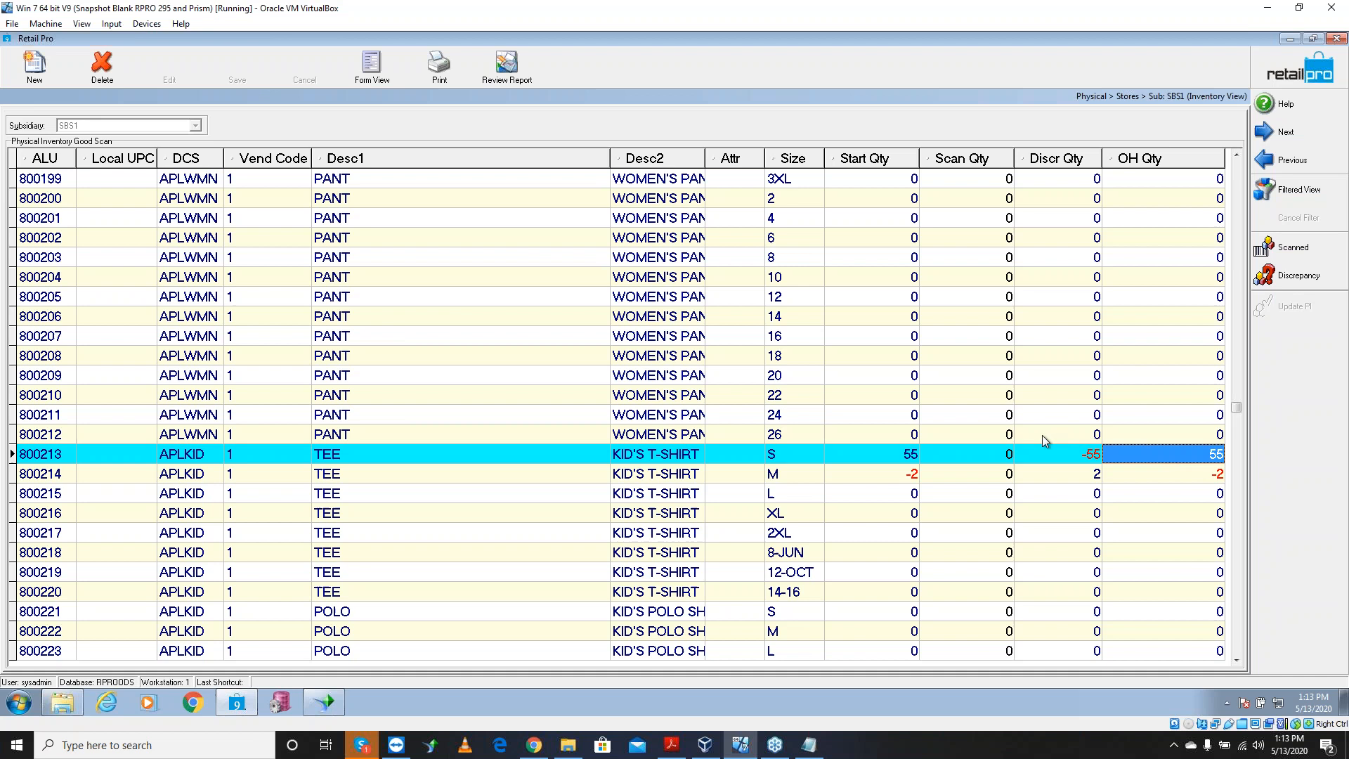
key(Num_Lock)
key(Num_Lock)
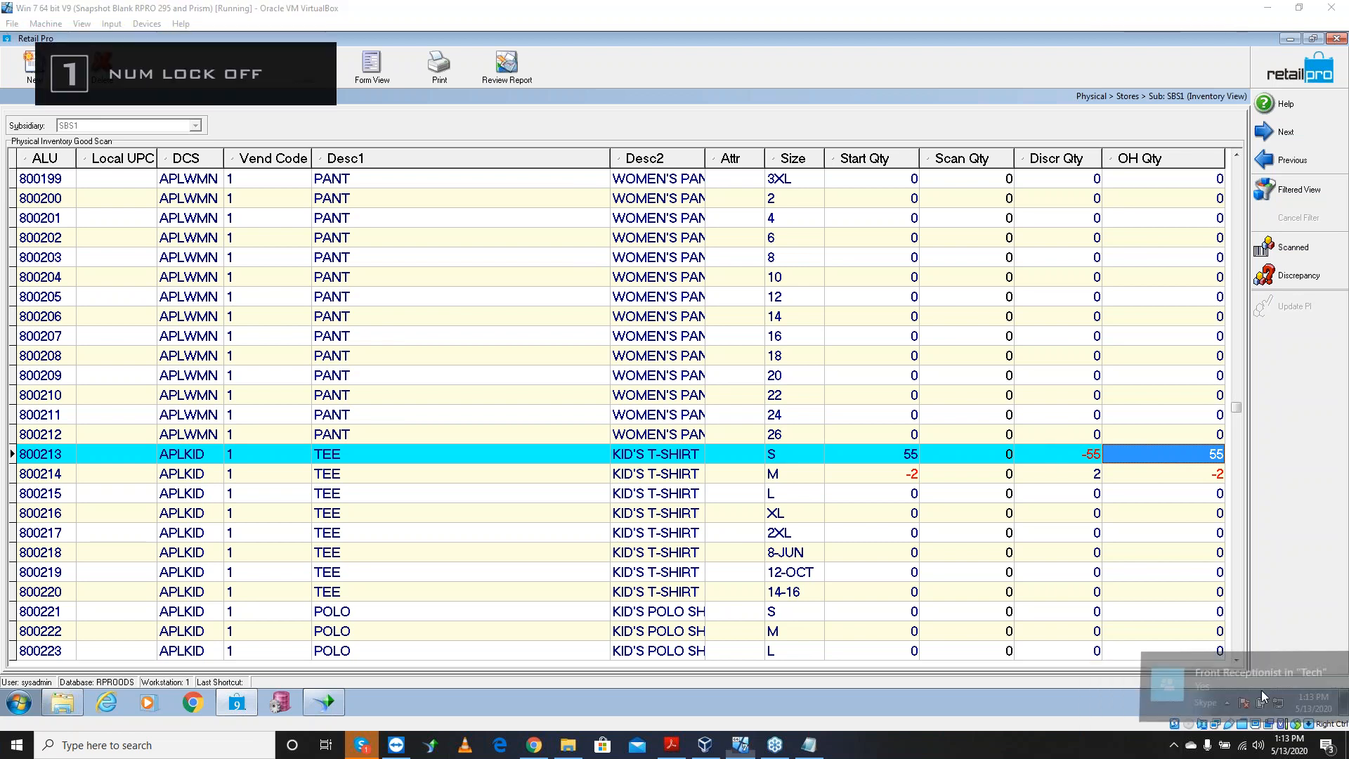
key(Num_Lock)
key(Num_Lock)
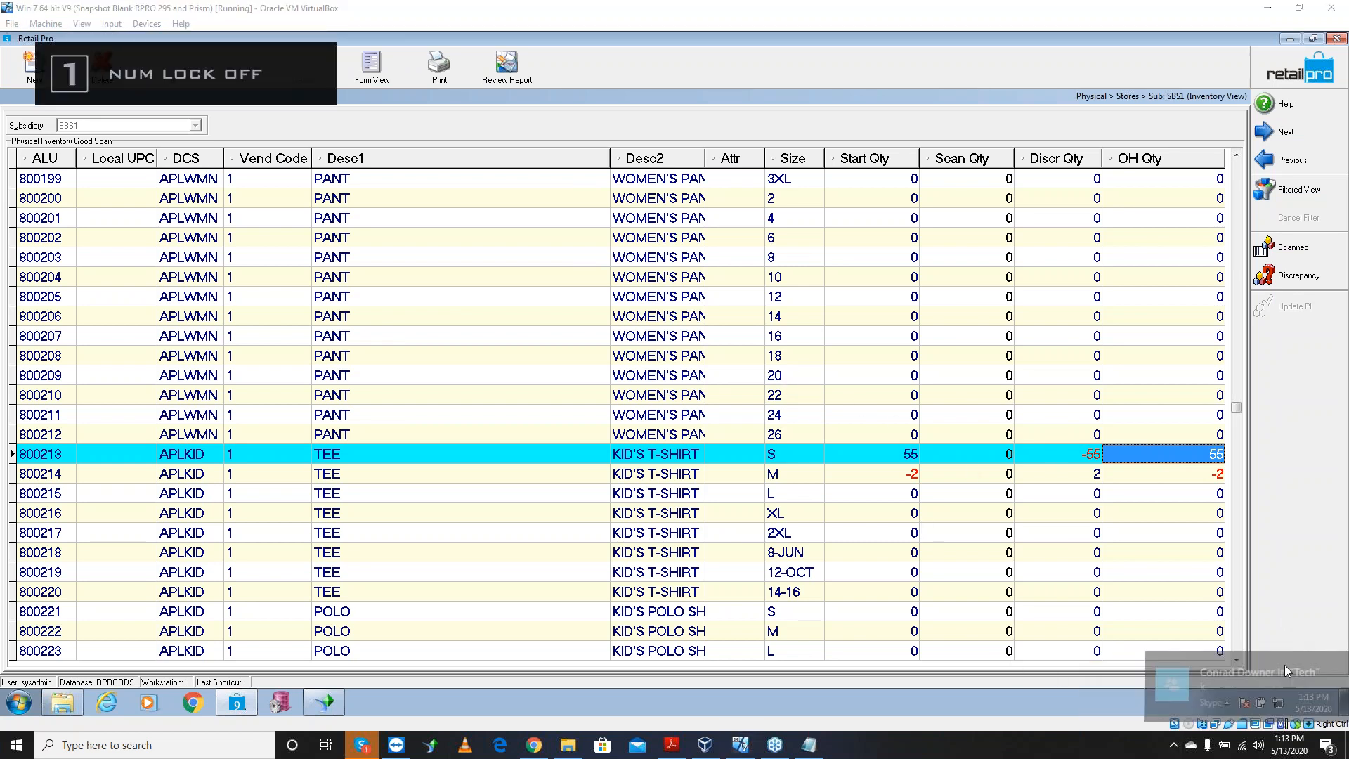
right_click(361, 745)
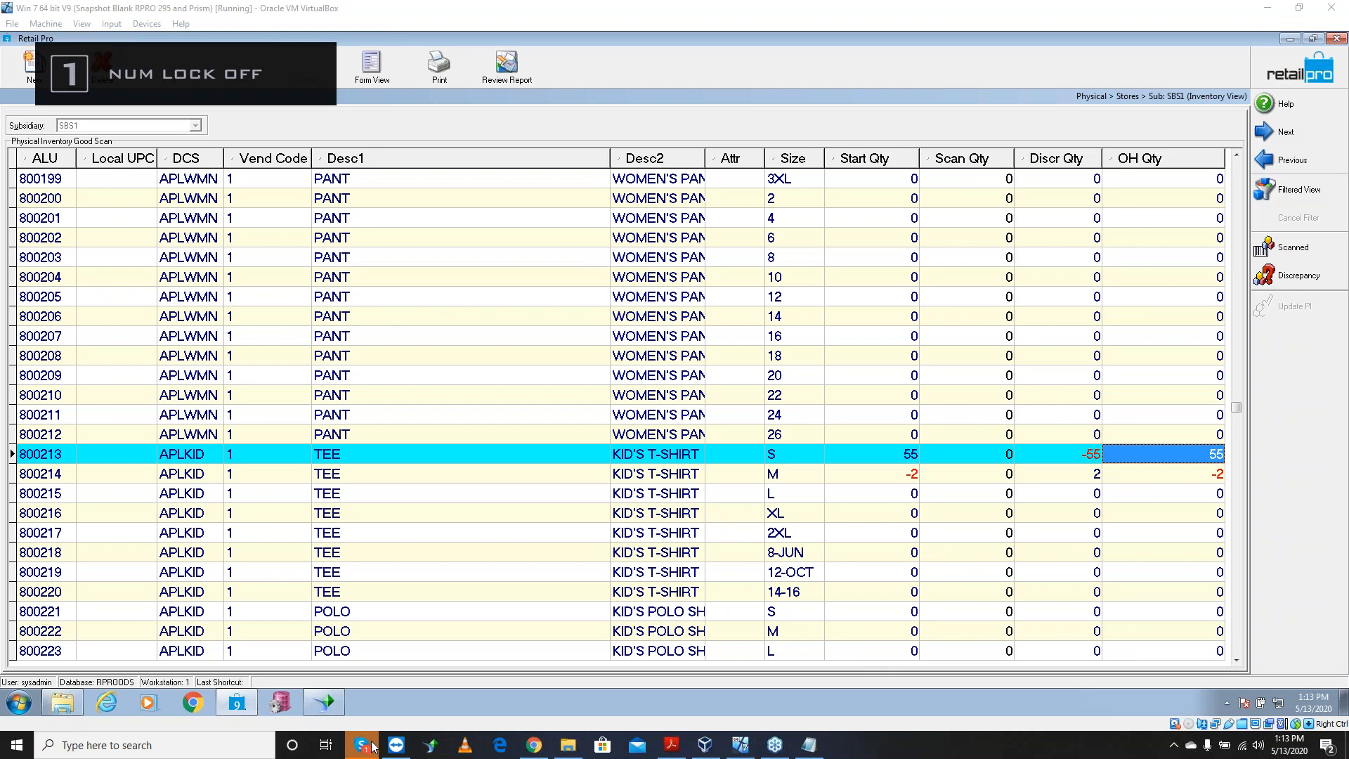
click(337, 639)
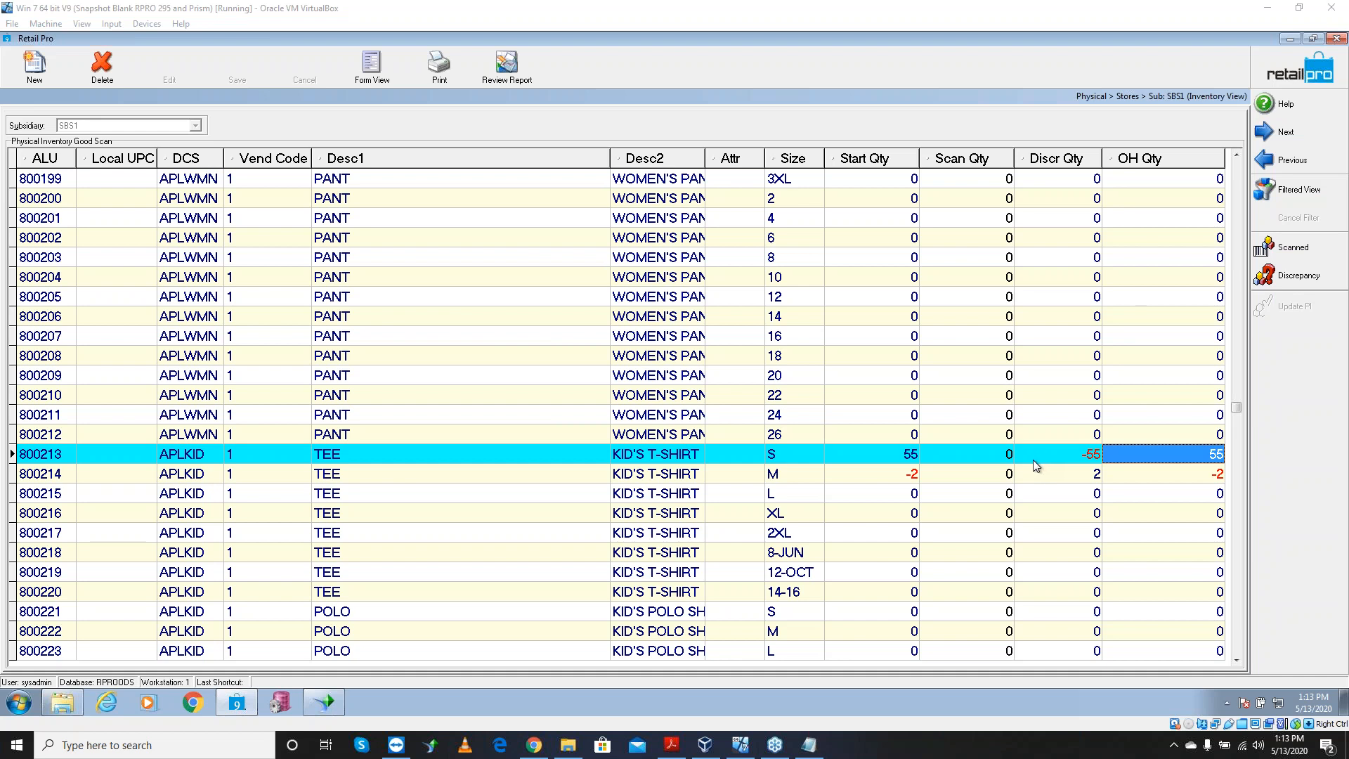
Return to the Inventory item list and show the Physical Inventory submenu
click(1280, 78)
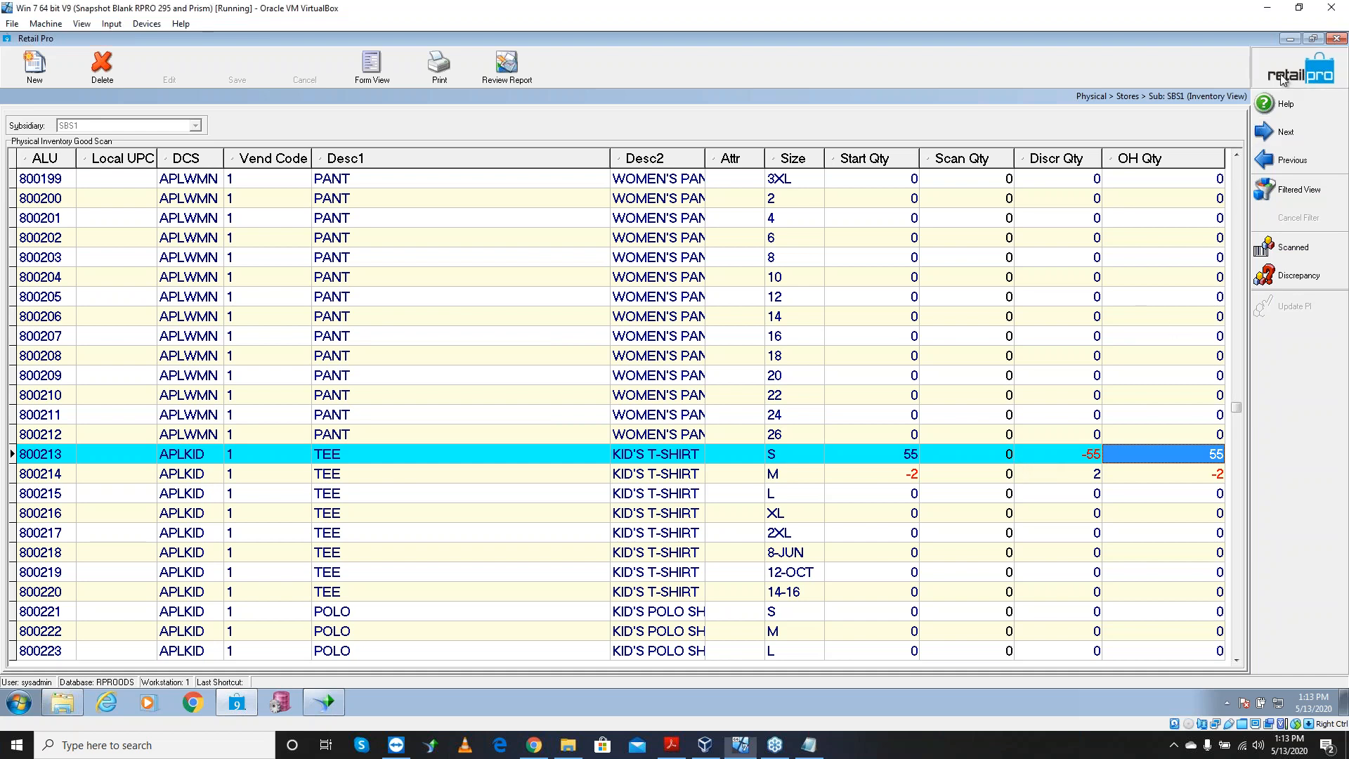
click(1283, 83)
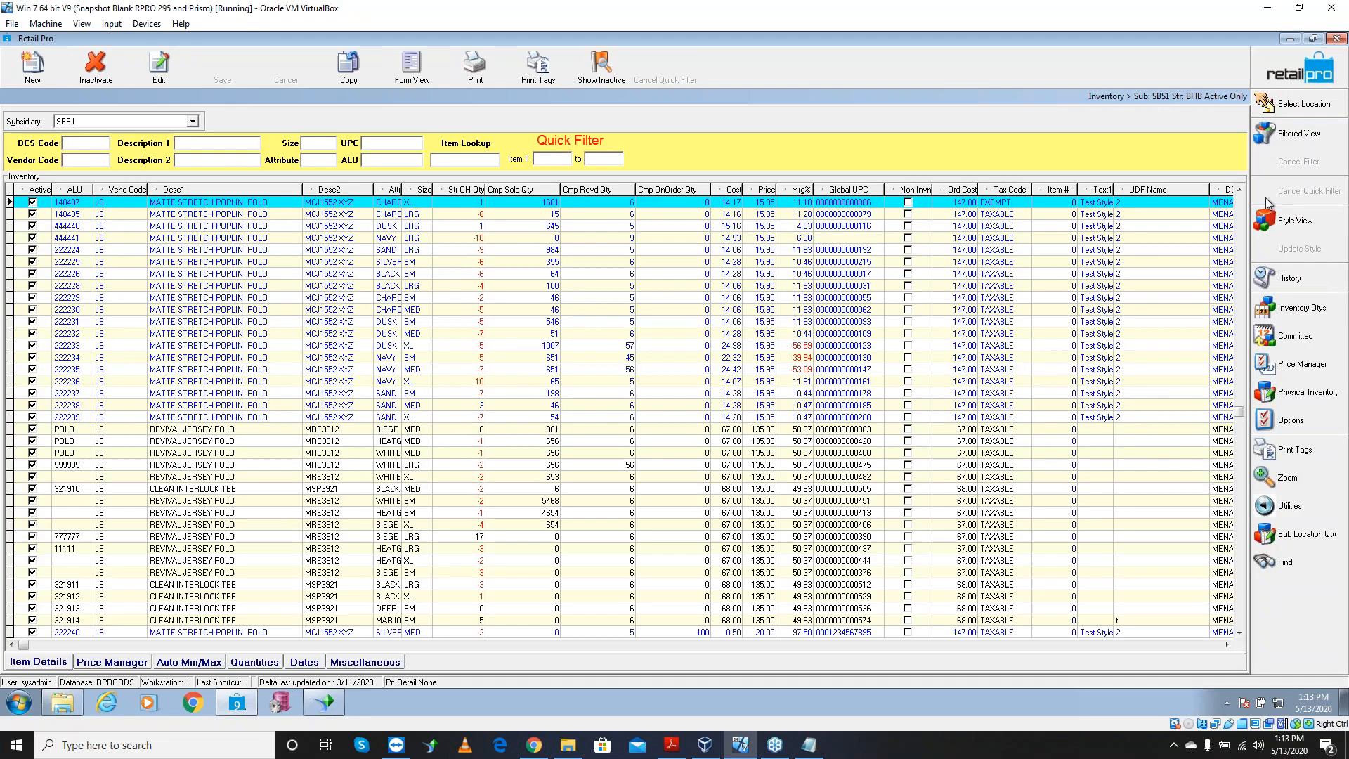
click(1302, 397)
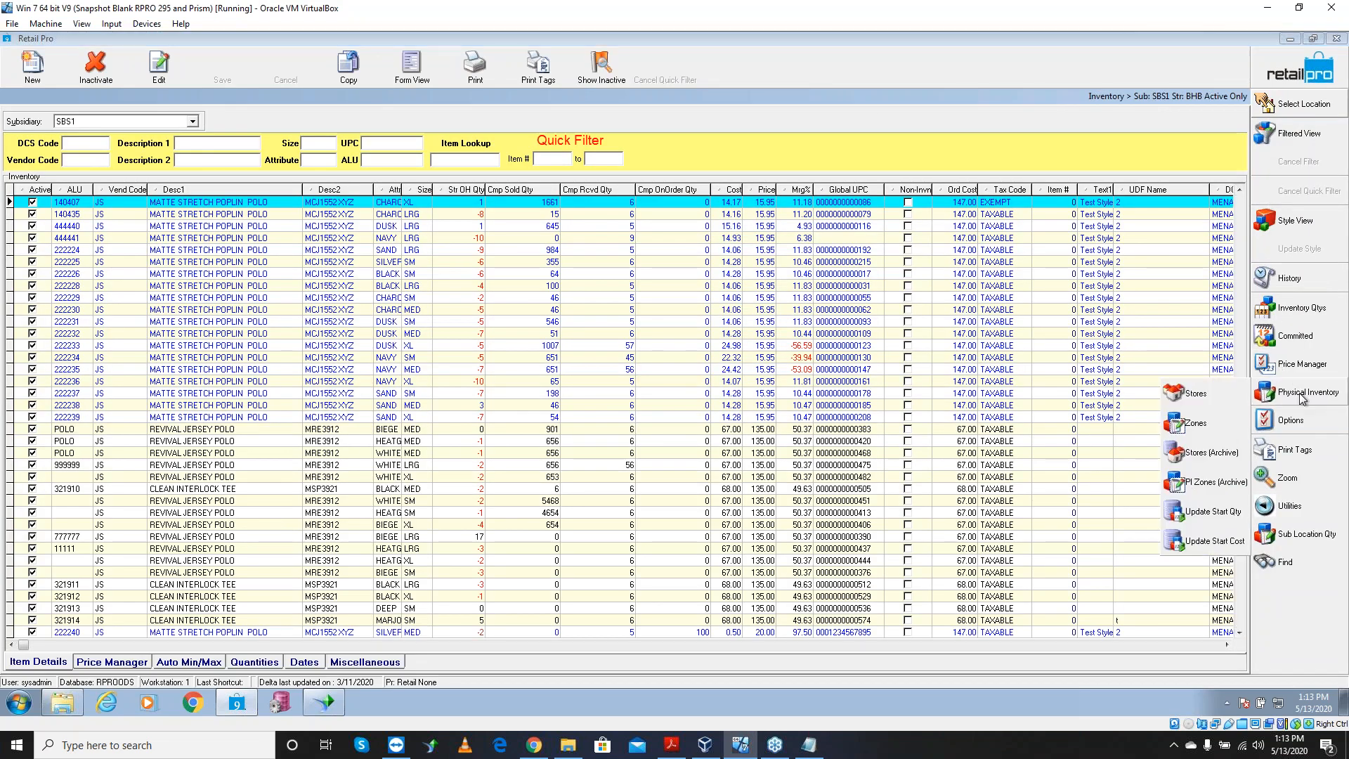
Create a new physical inventory zone 'BHB Mens 100' for store BHB
click(1205, 424)
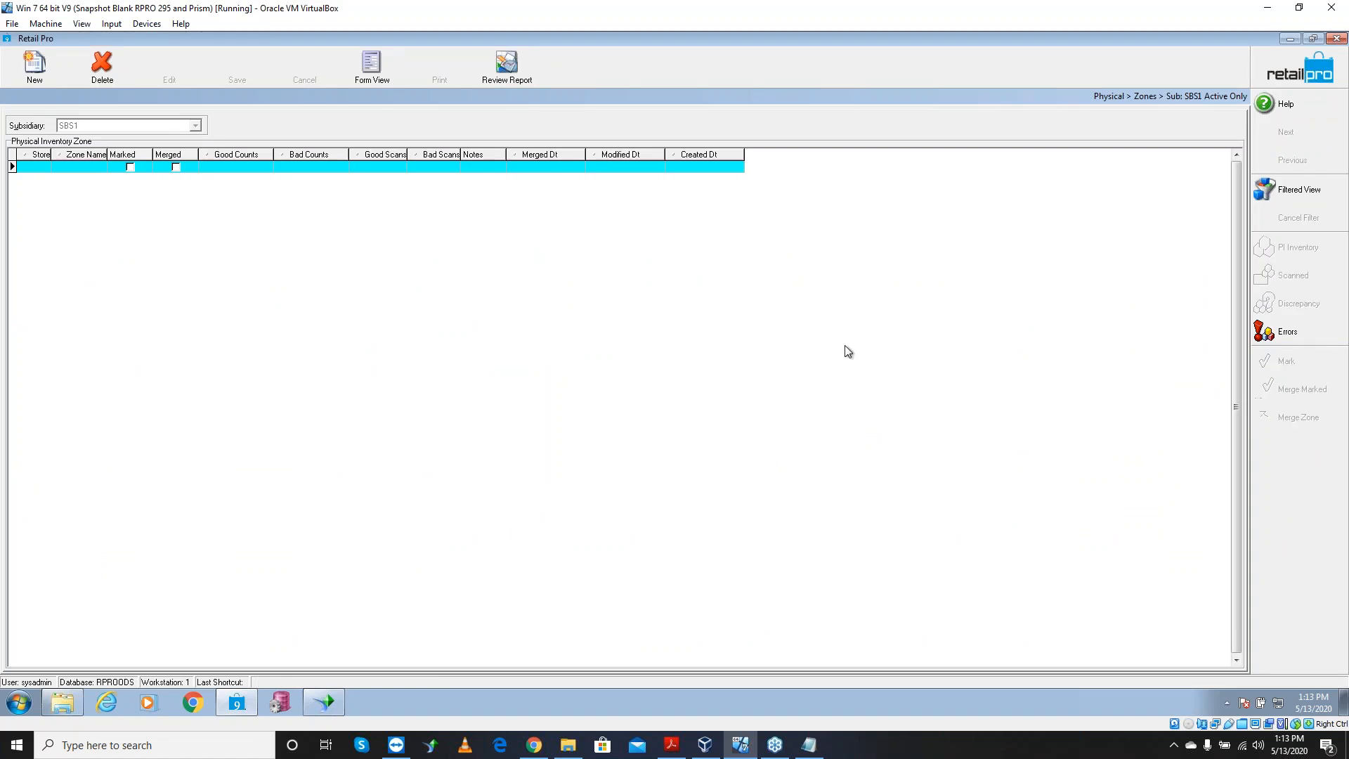
click(35, 65)
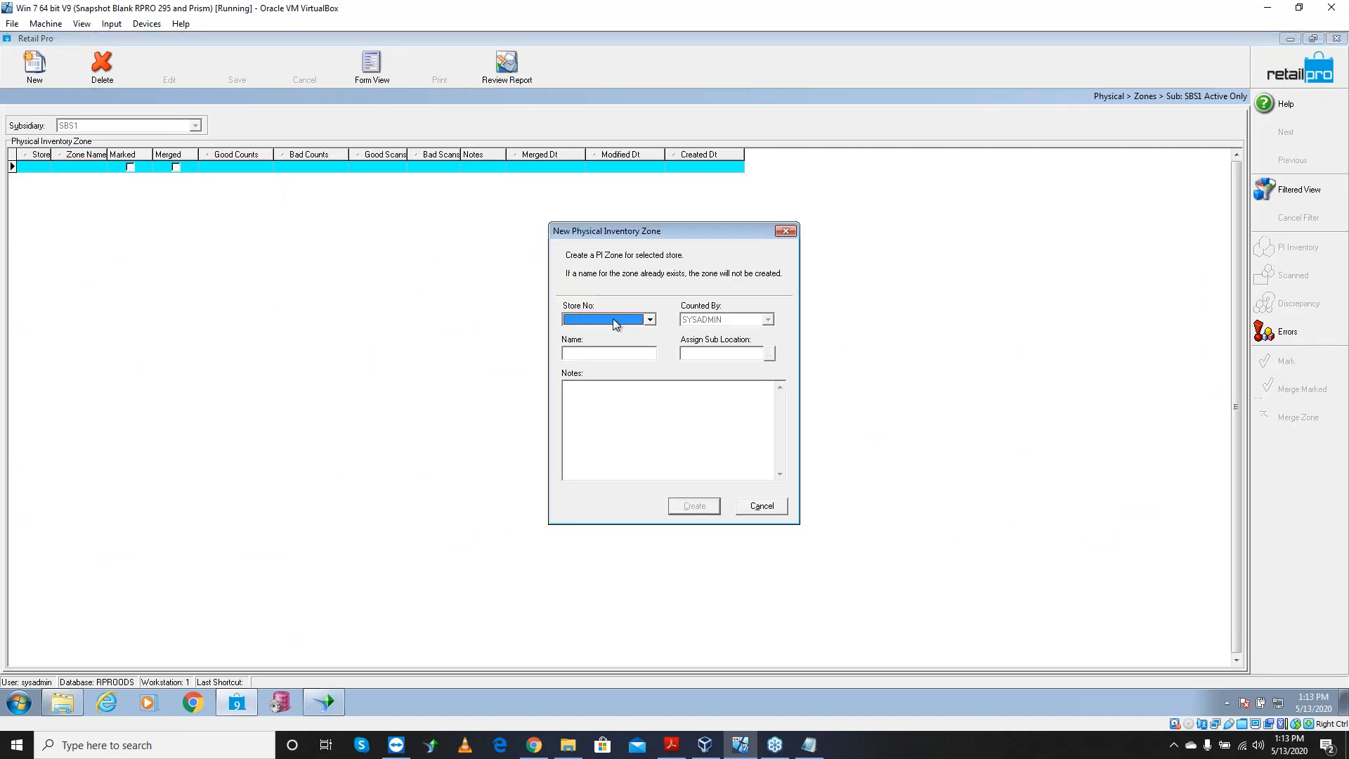
click(650, 320)
click(631, 336)
click(614, 354)
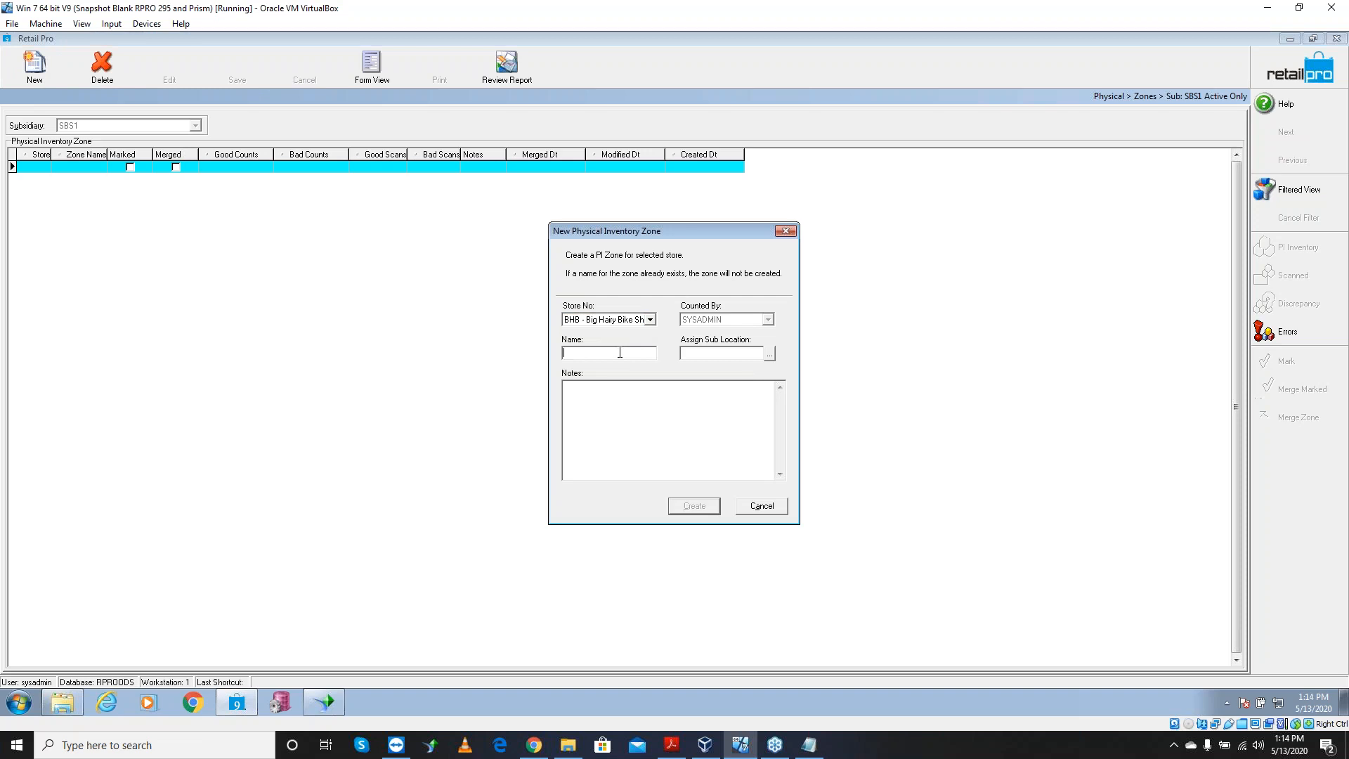
text(Mens)
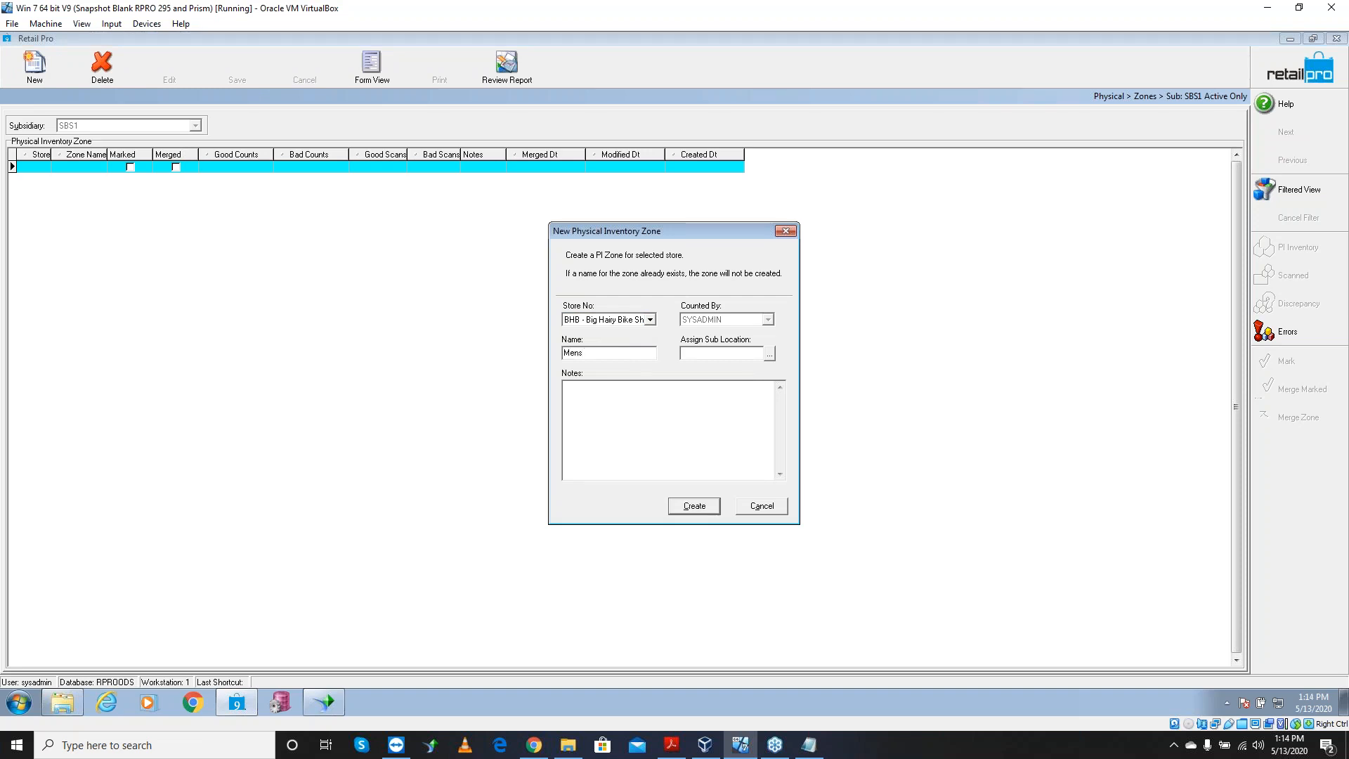
click(565, 352)
text(BHB Mens 100)
click(699, 506)
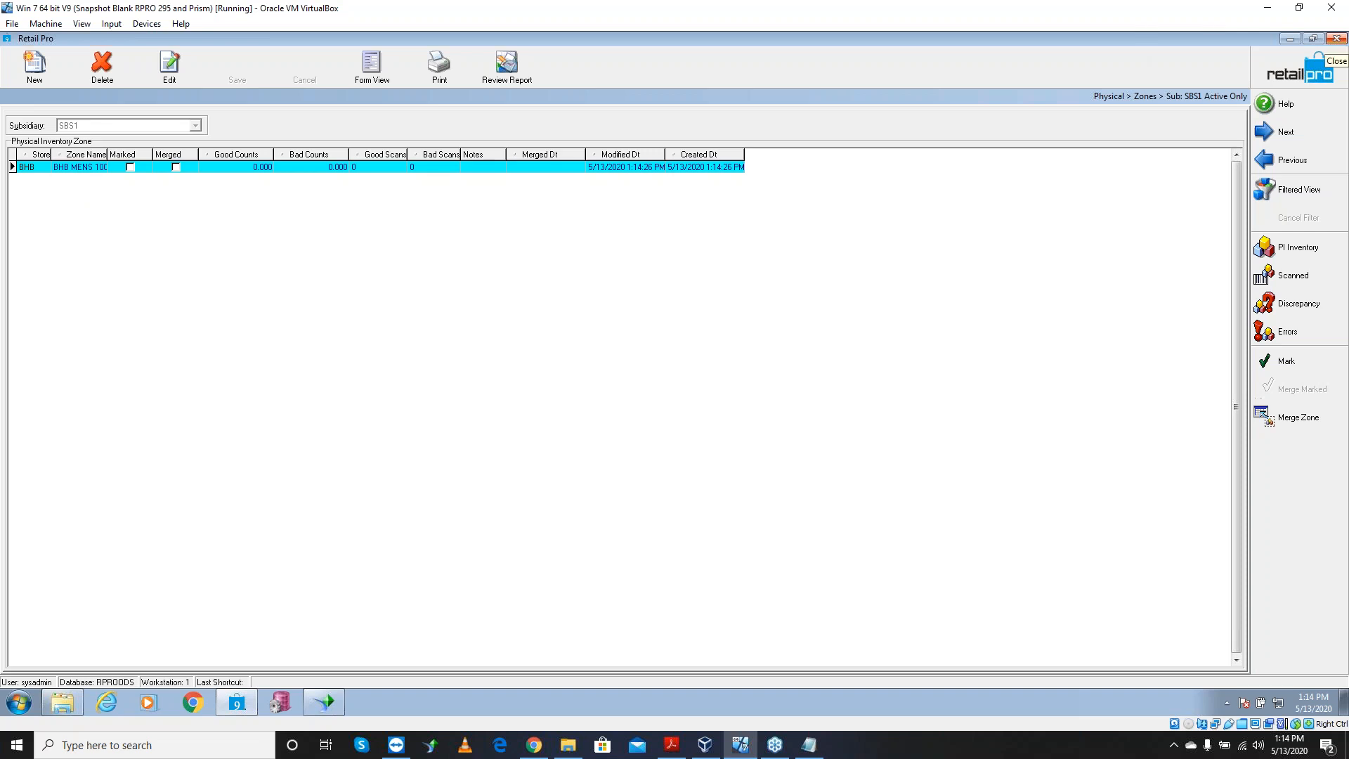
key(Num_Lock)
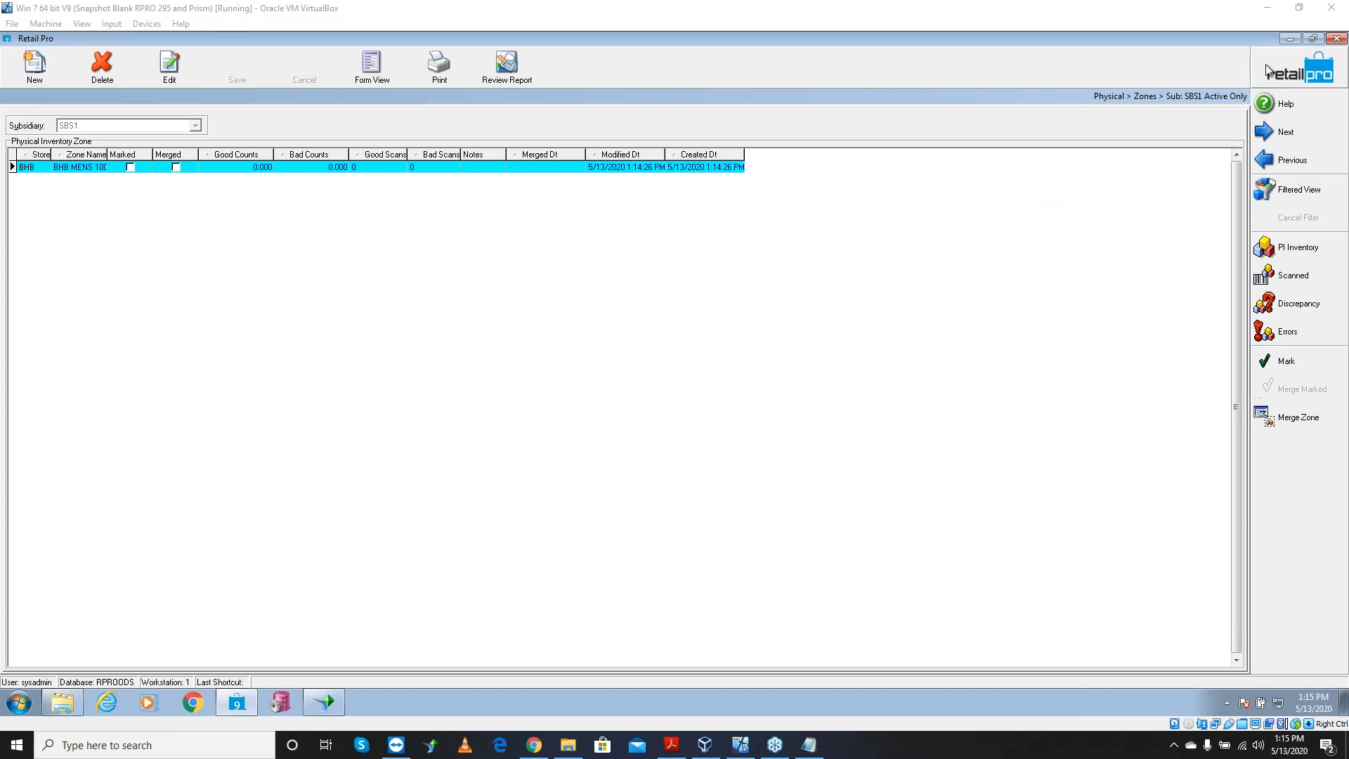
Minimize Retail Pro, Crystal Reports and the Explorer window to reveal the guest desktop
click(1290, 40)
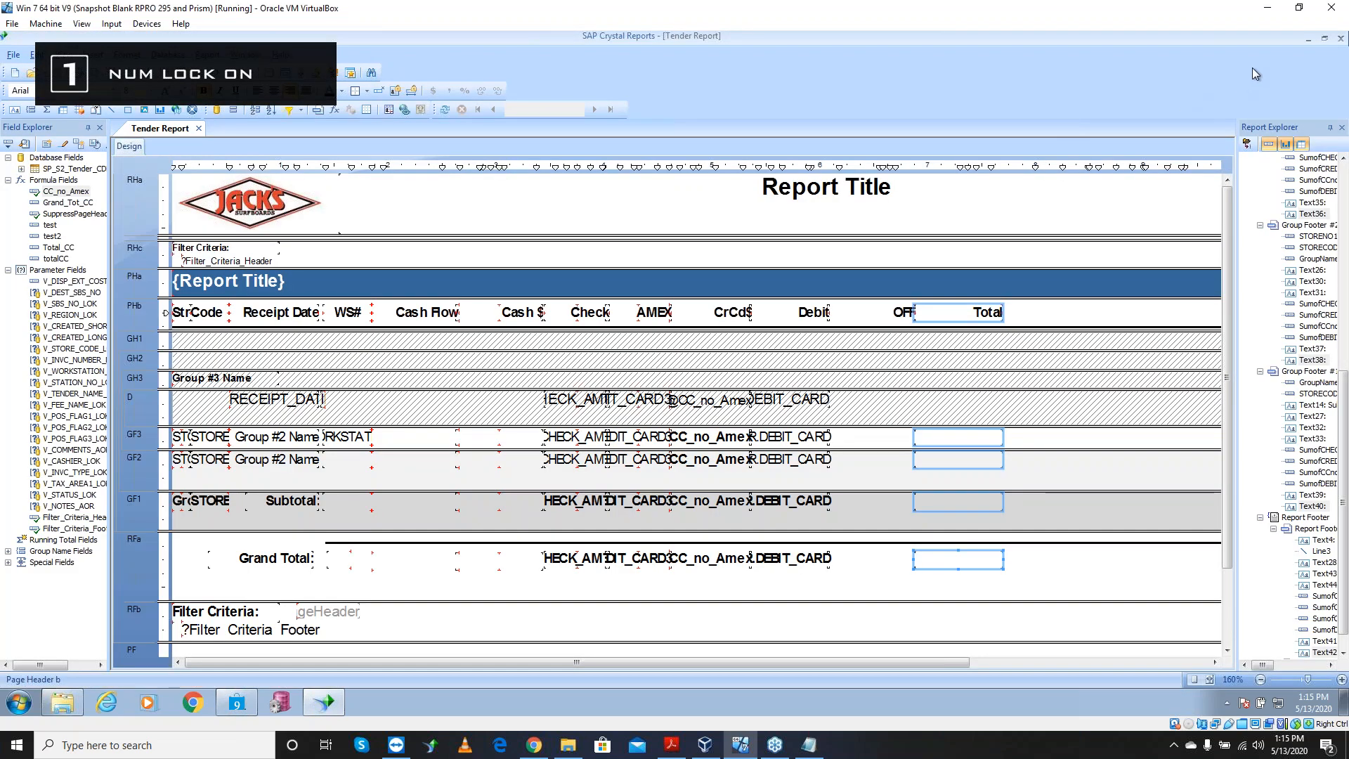
click(1306, 43)
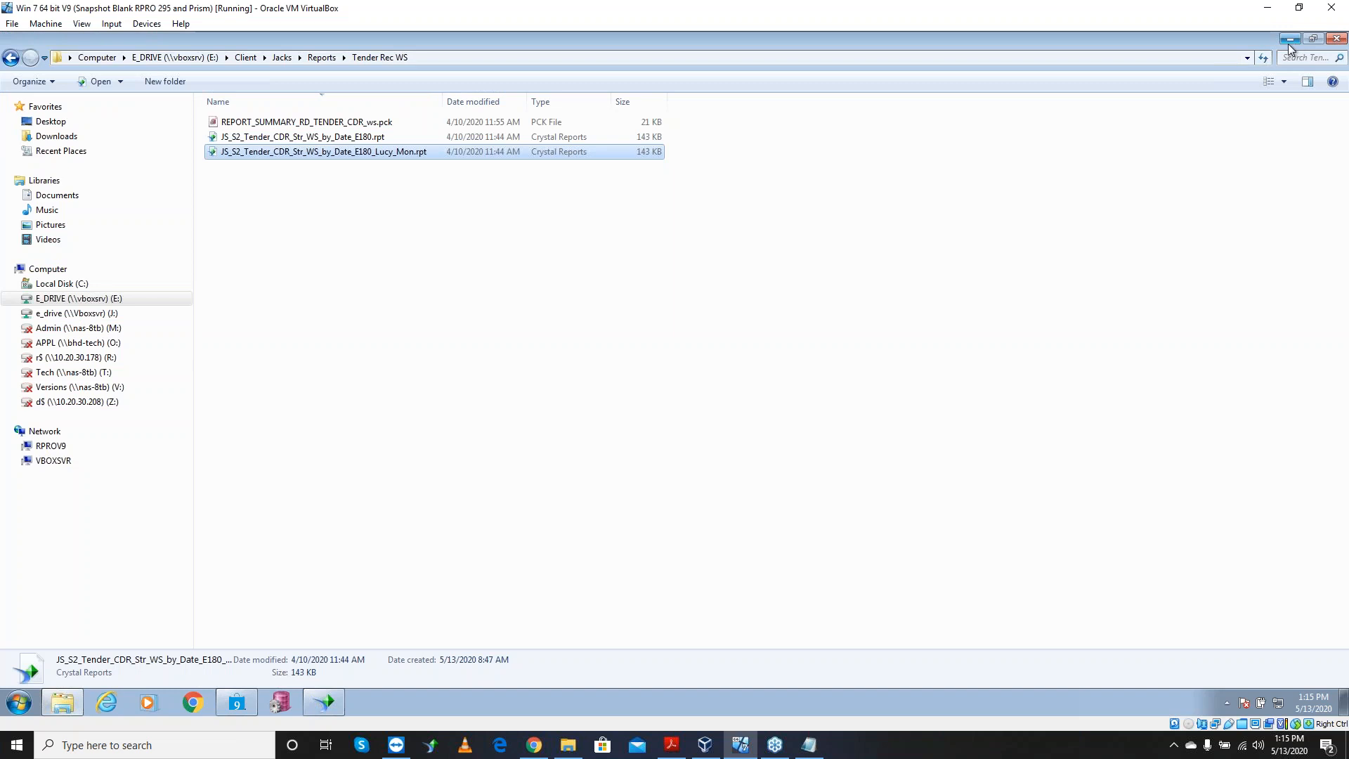
click(1290, 40)
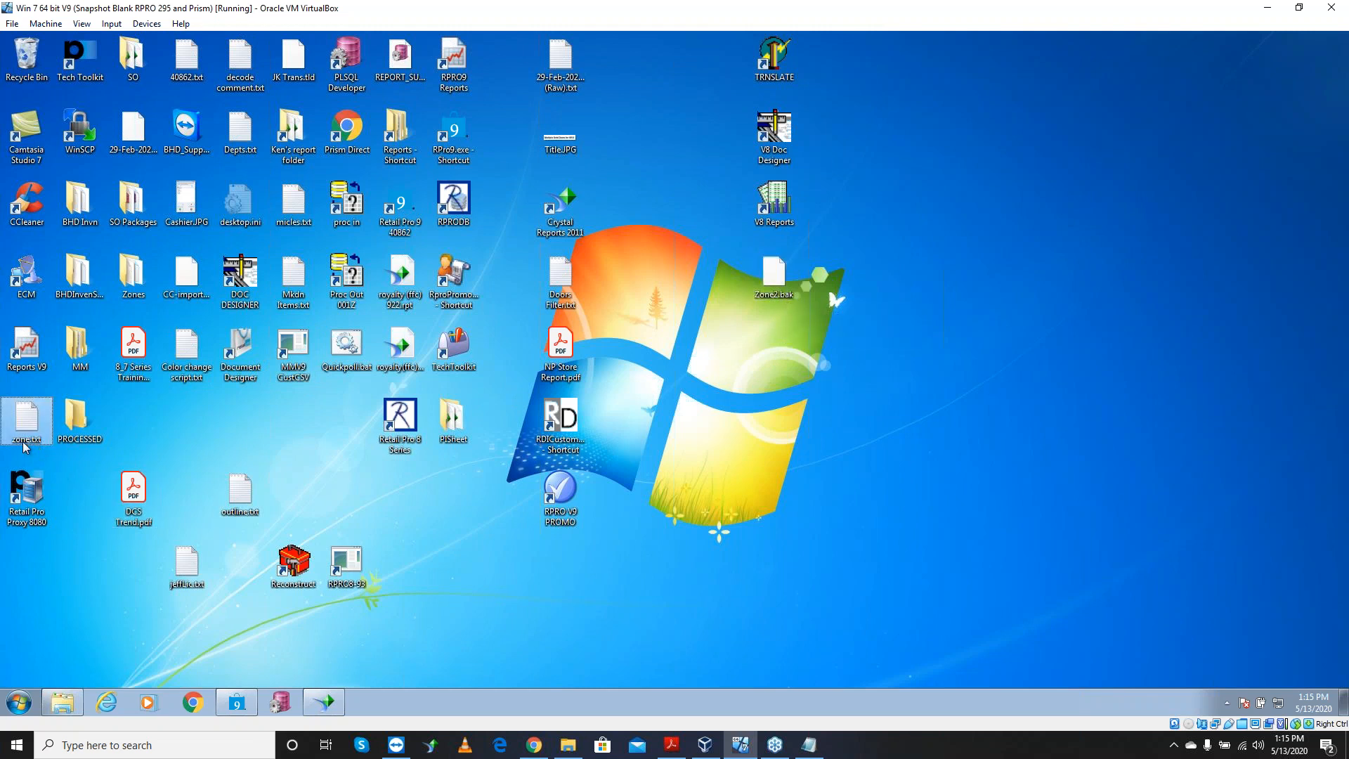
Open zone.txt and add a 999999,1 scan line after 987642,5
double_click(39, 425)
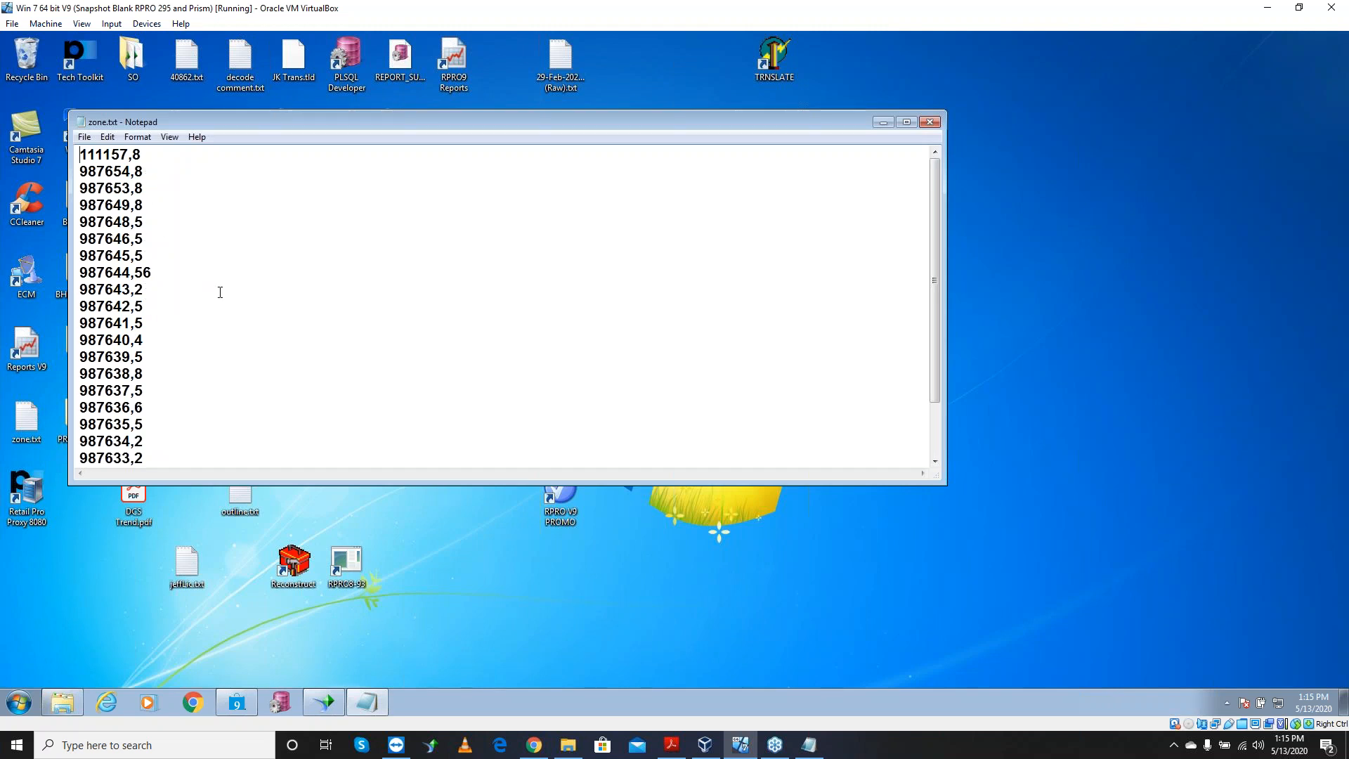
drag(129, 155, 70, 153)
double_click(137, 154)
click(148, 306)
key(Return)
text(999999)
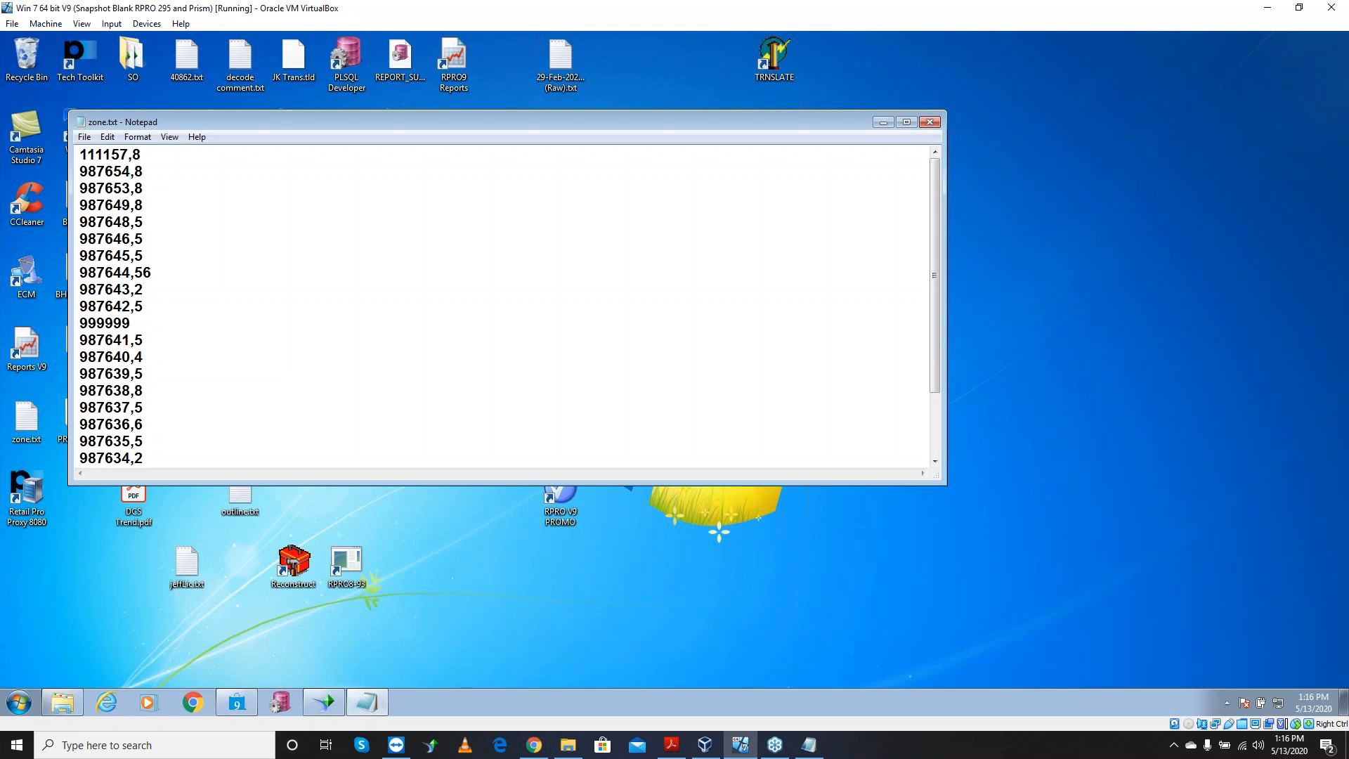
text(,1)
double_click(126, 323)
Save zone.txt and close Notepad
click(85, 137)
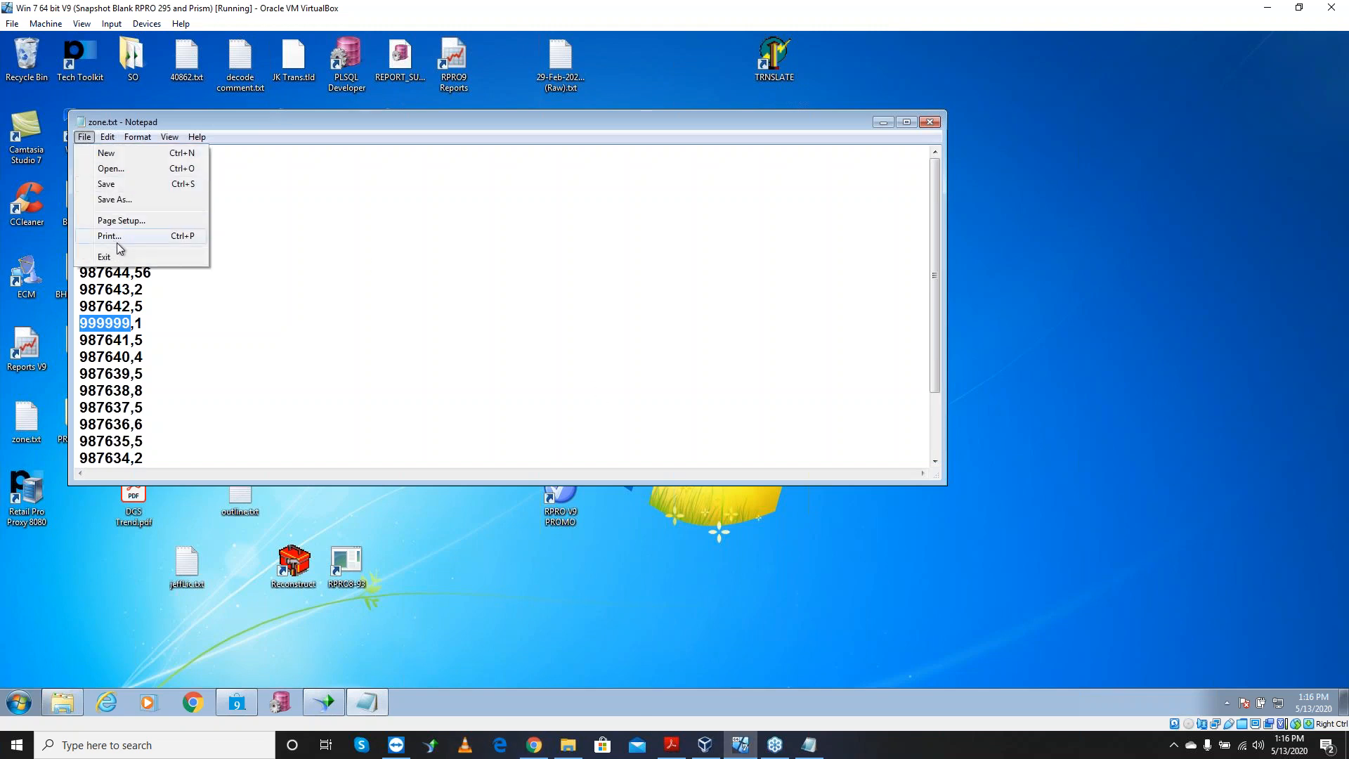
click(127, 183)
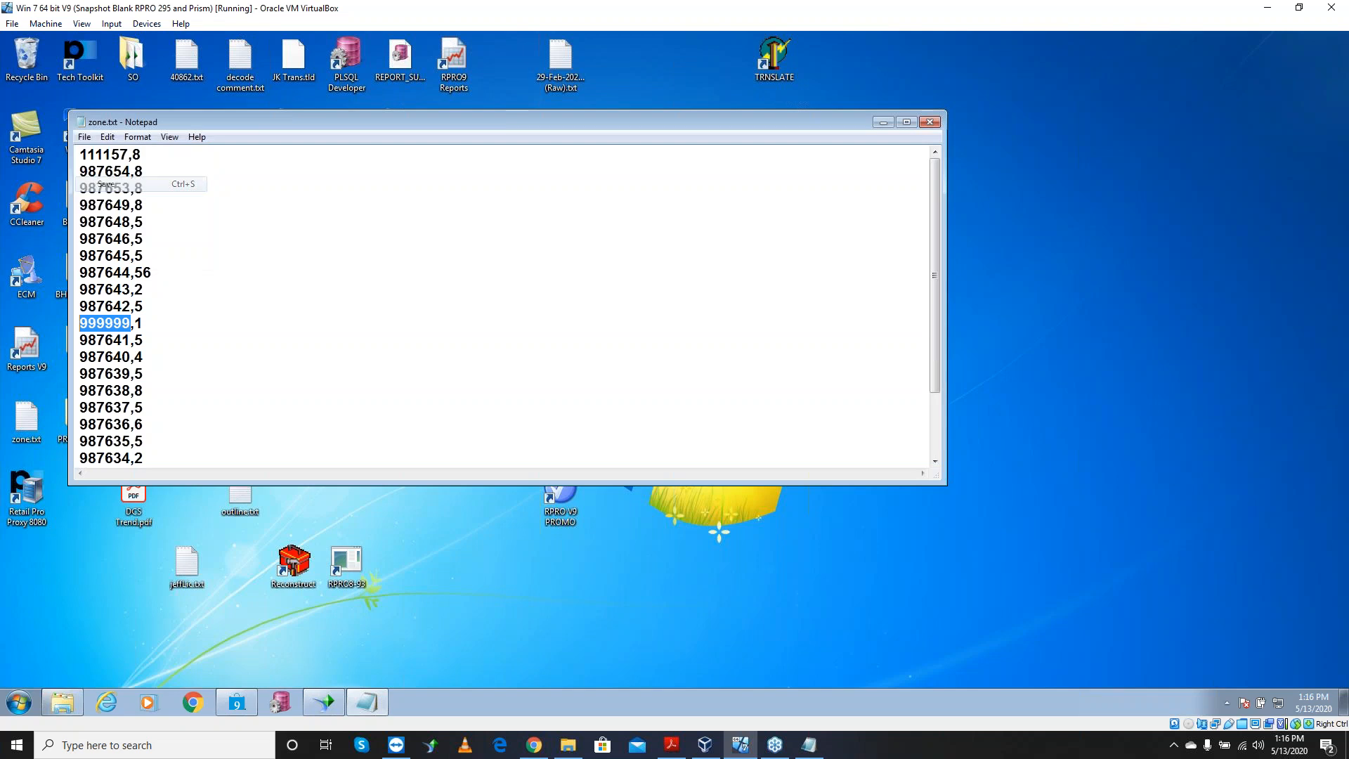
click(930, 122)
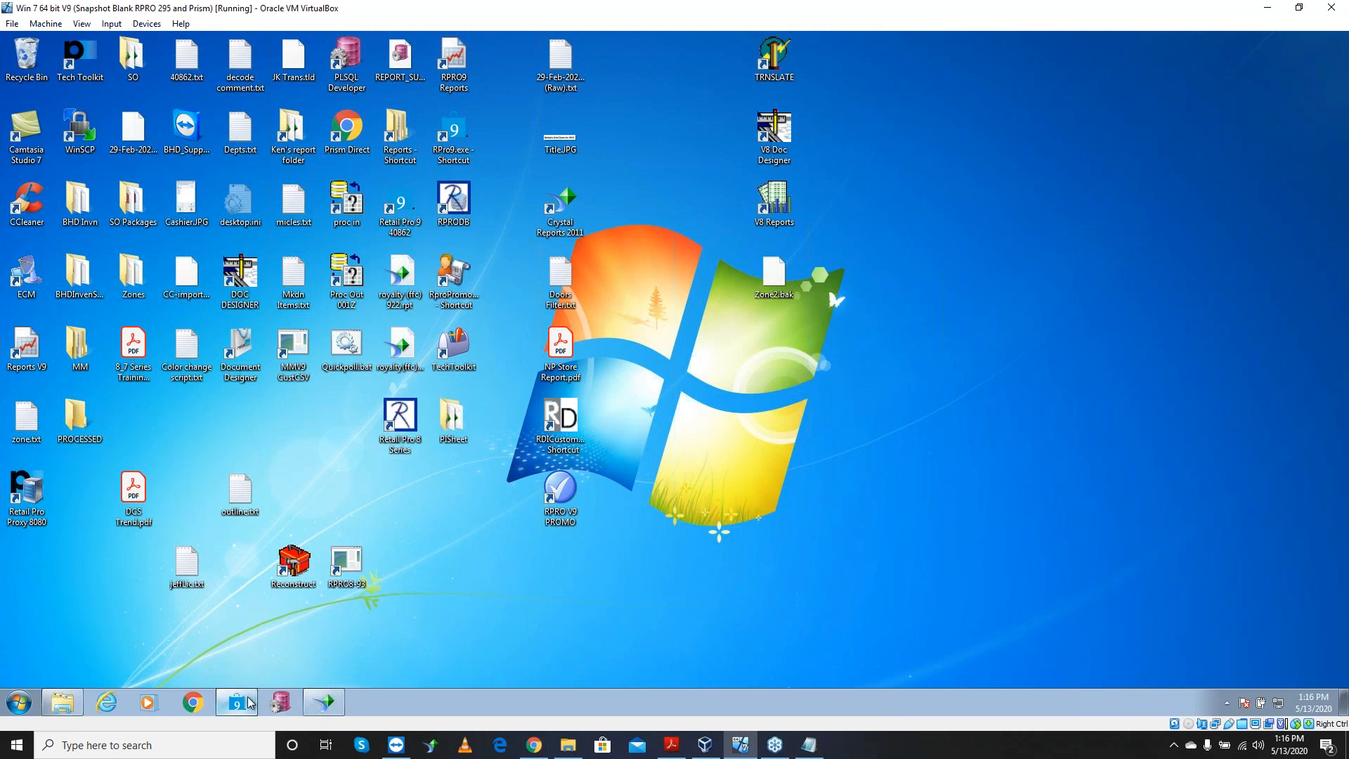
Bring Retail Pro back and filter the Inventory list to ALU 999999
mouse_move(250, 709)
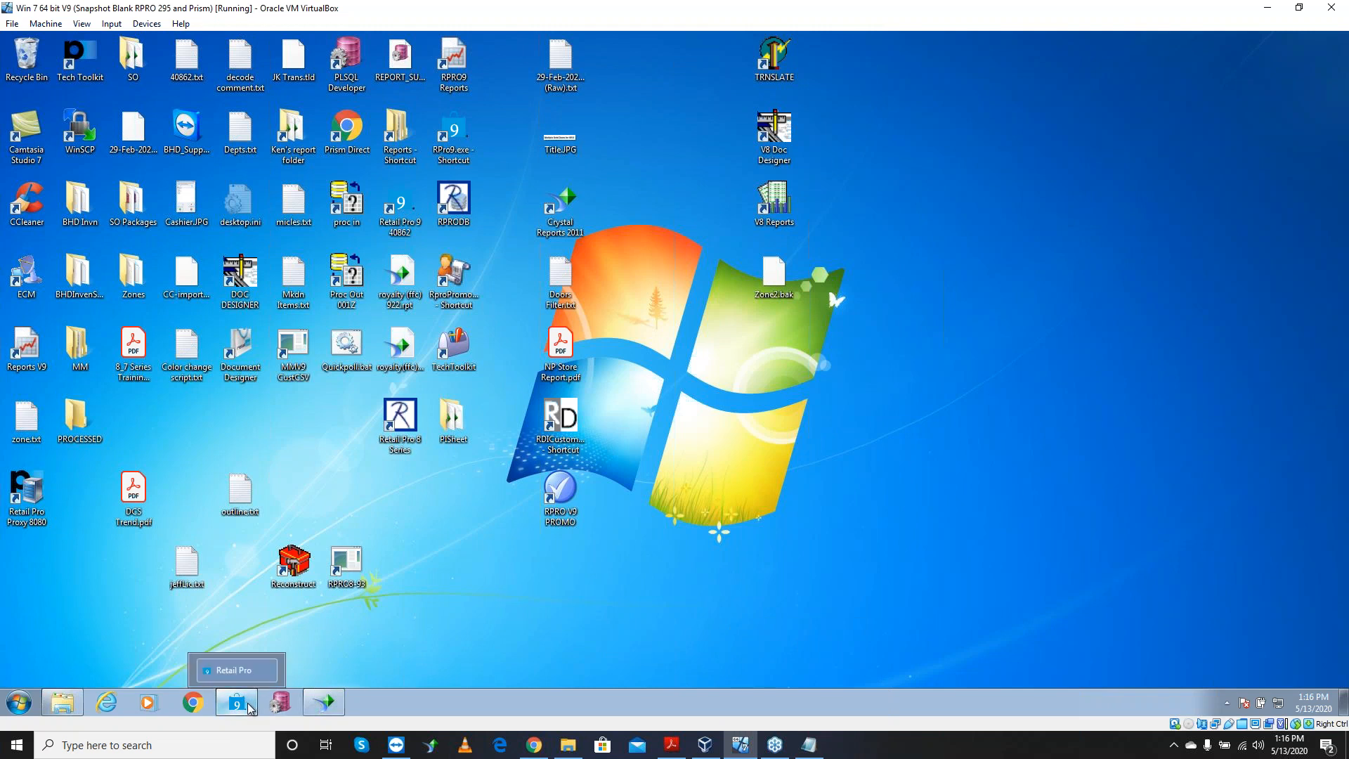
click(249, 709)
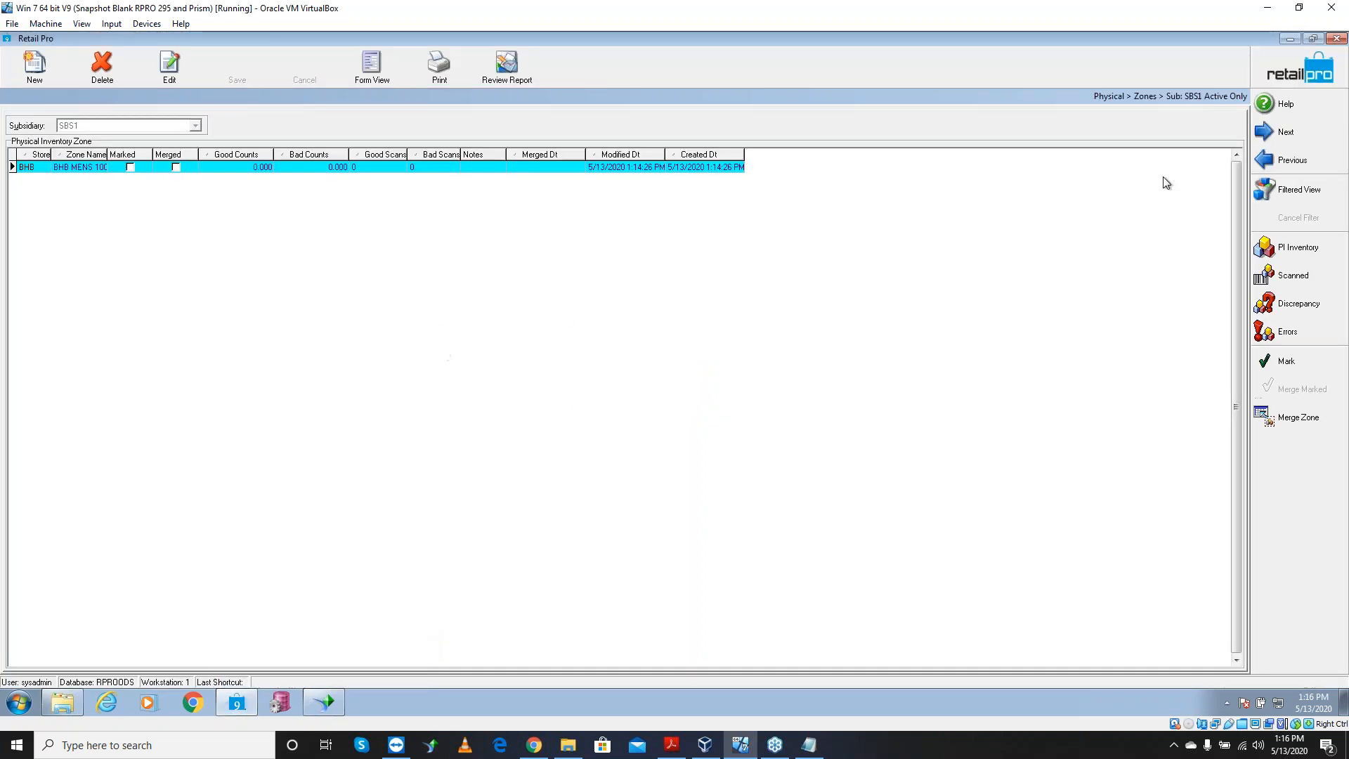
click(1284, 73)
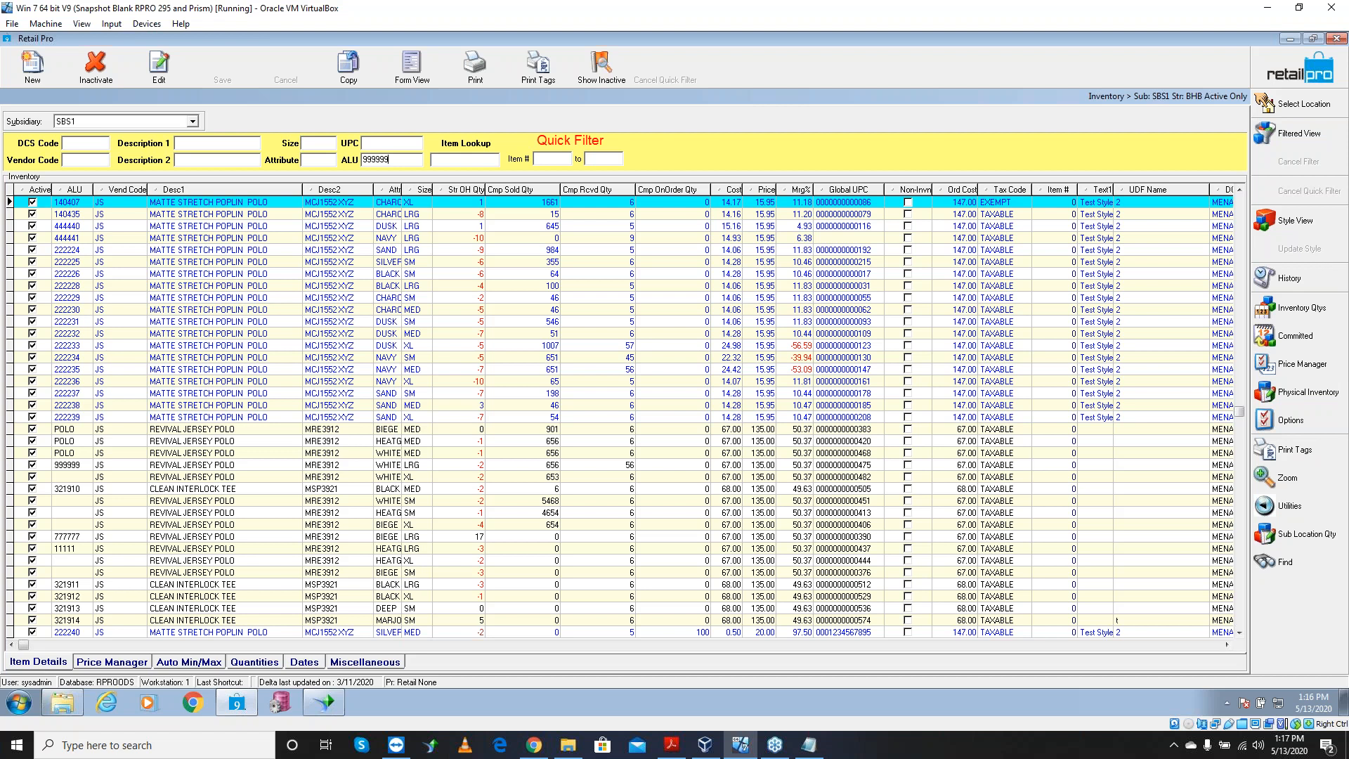
key(Return)
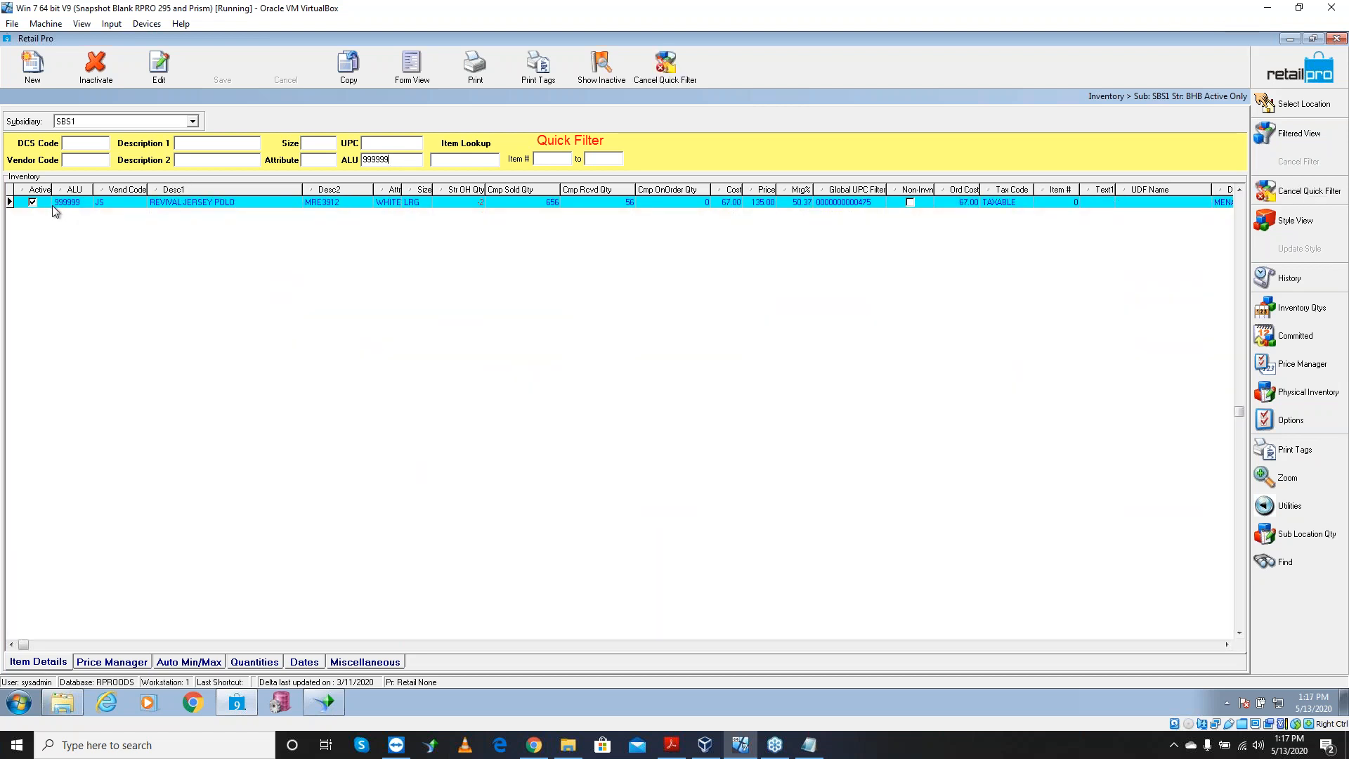
Change the item's ALU to 888887 after 888888 proved a duplicate, save, and clear the filter
click(75, 203)
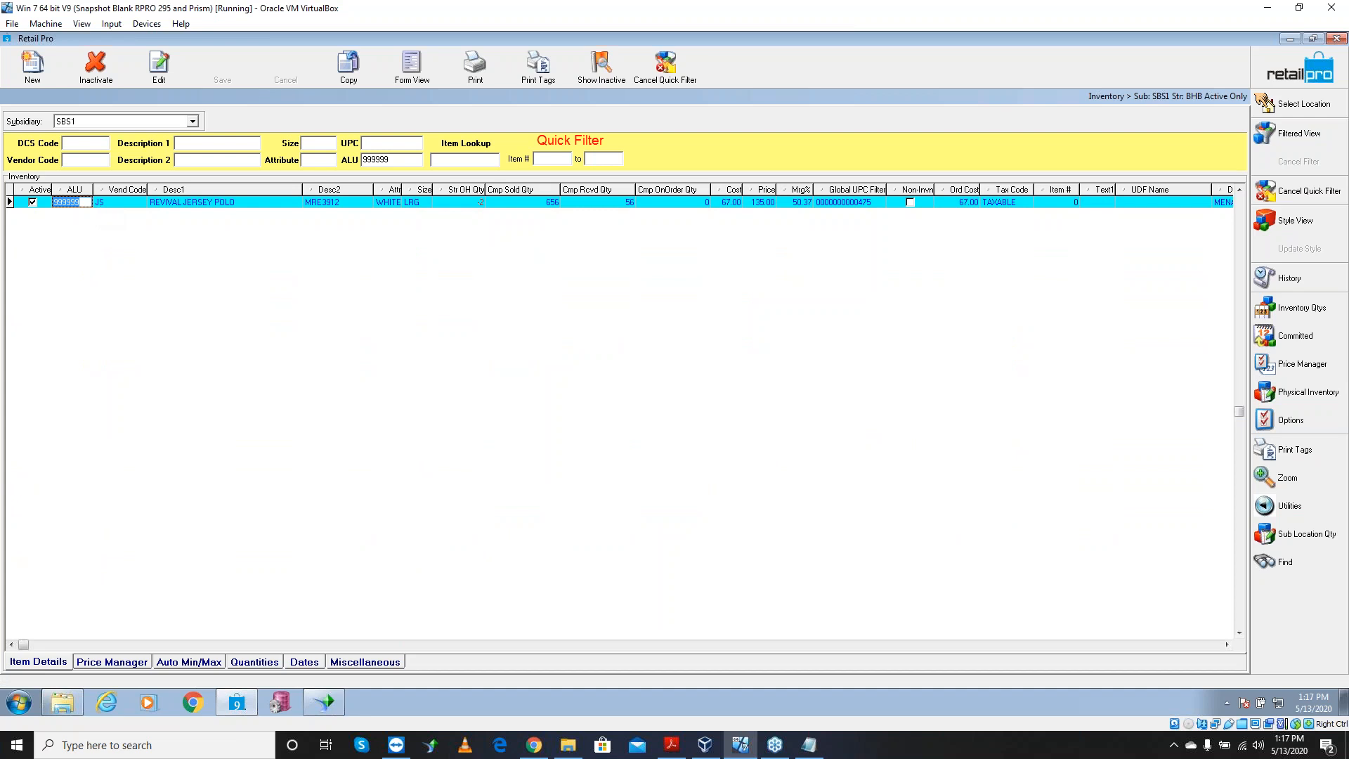
text(888888)
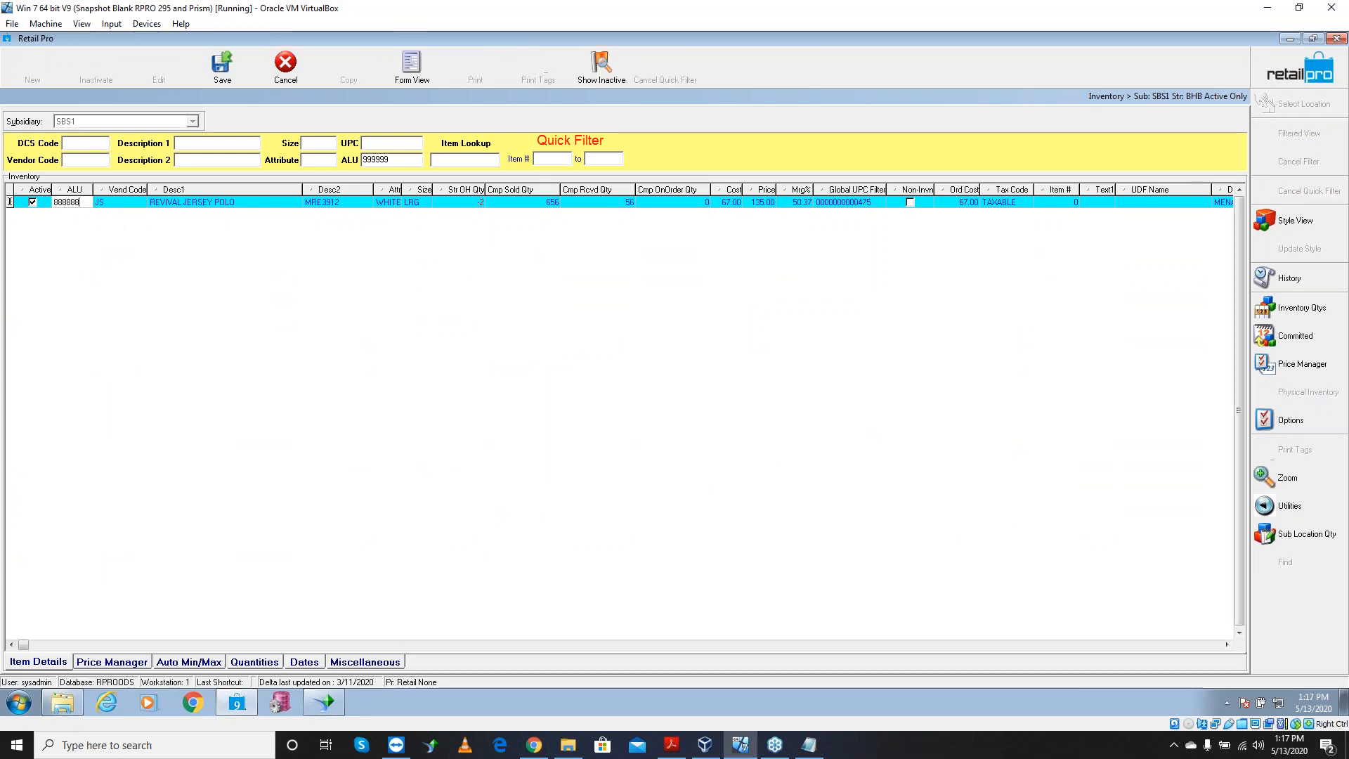
key(Return)
click(750, 415)
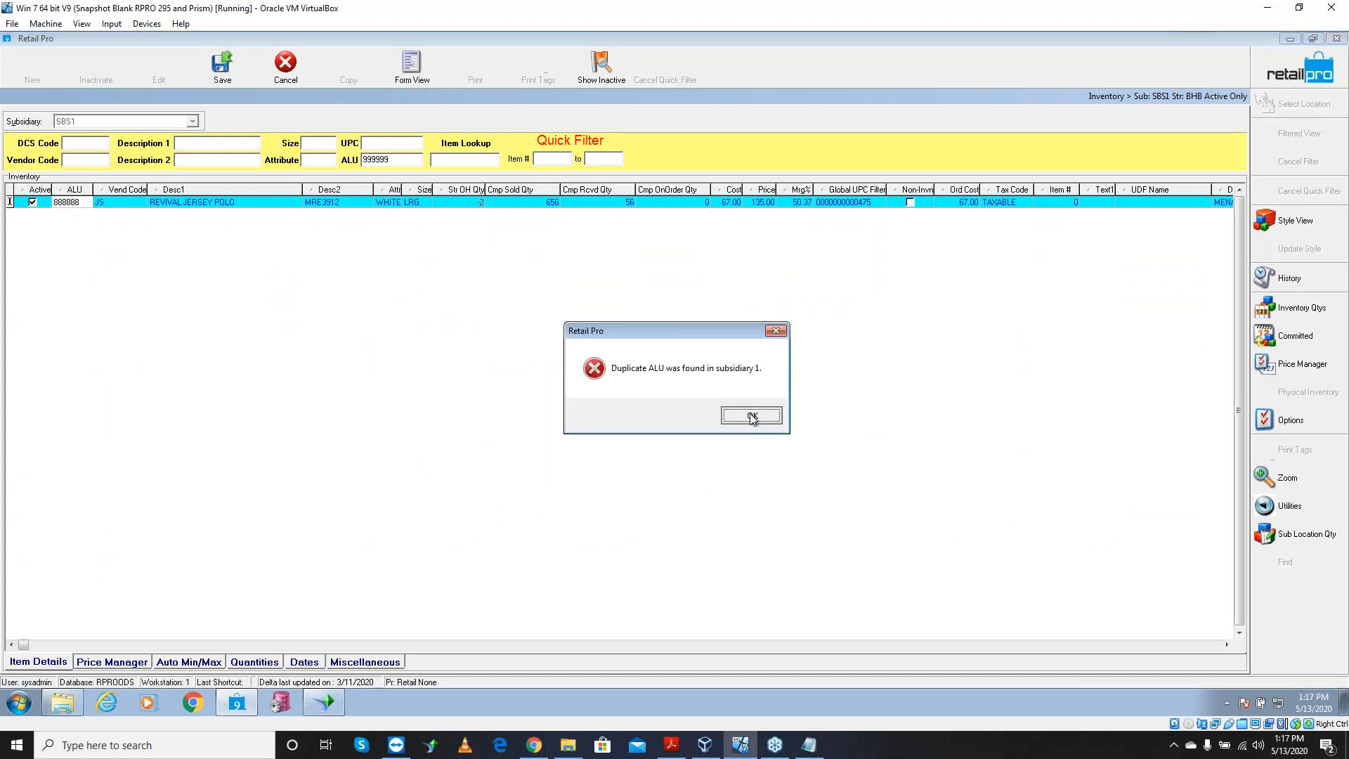
key(BackSpace)
text(7)
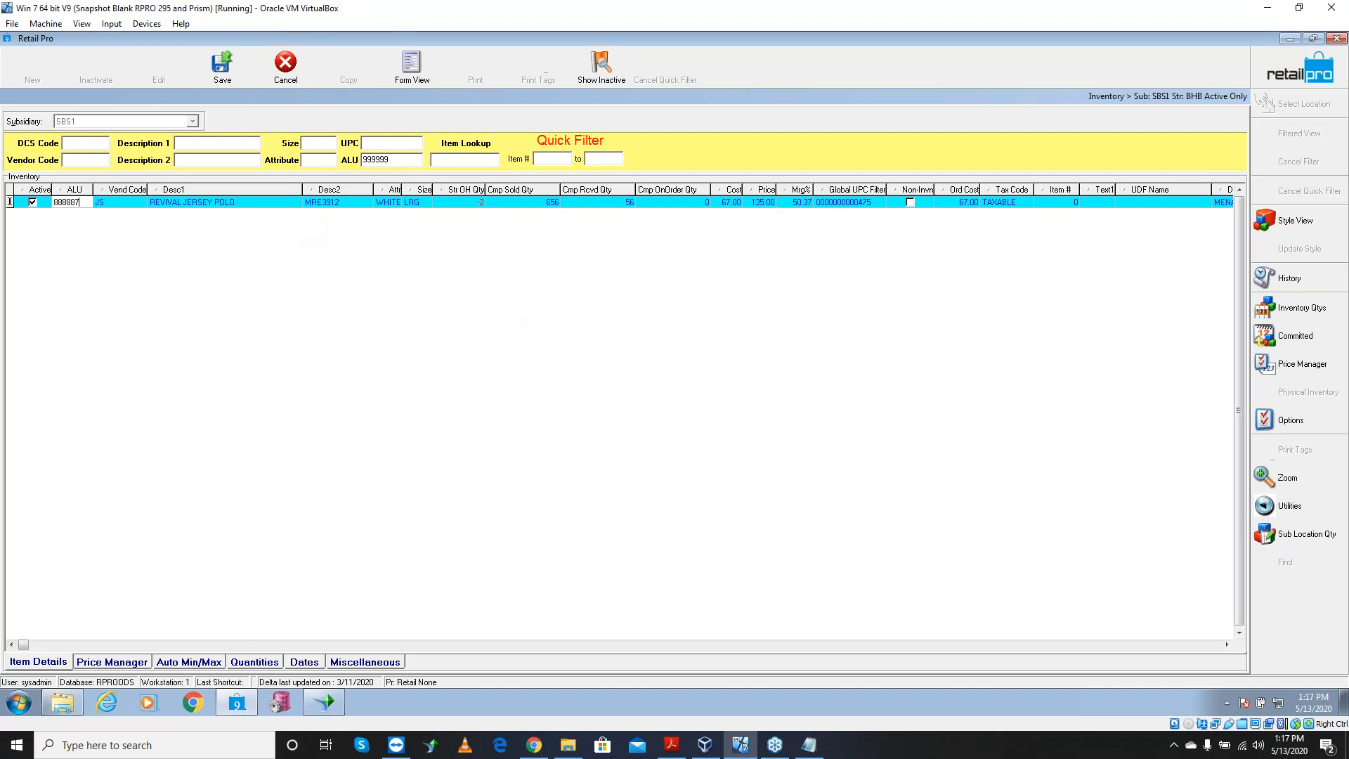
key(Tab)
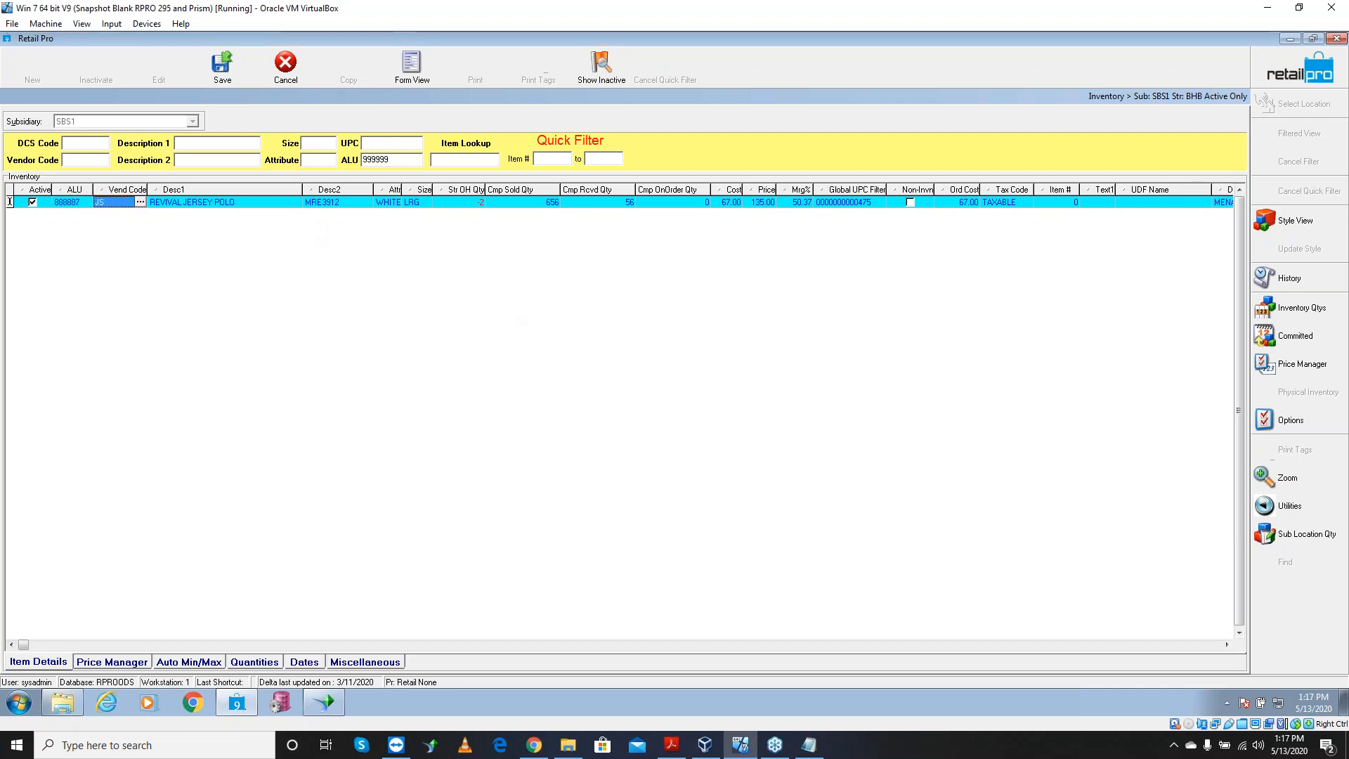
click(208, 54)
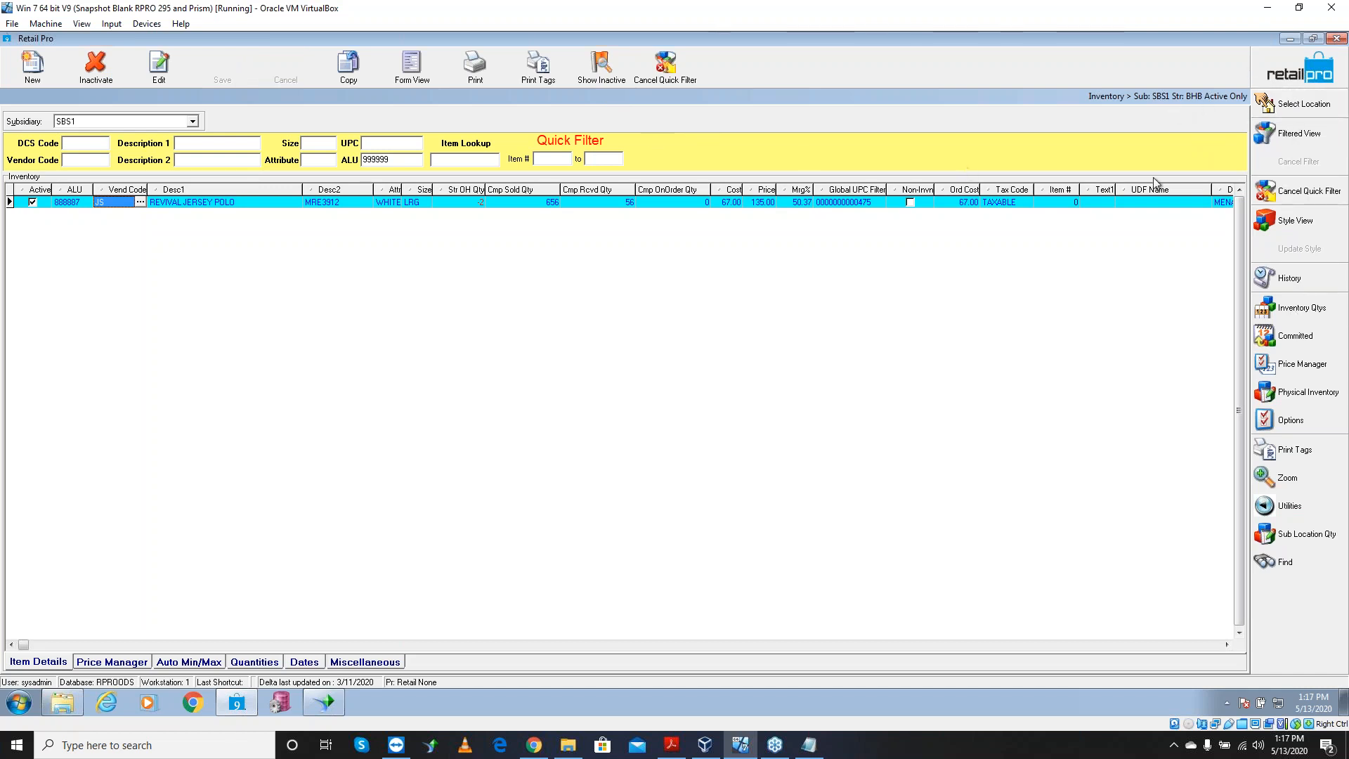
click(1298, 196)
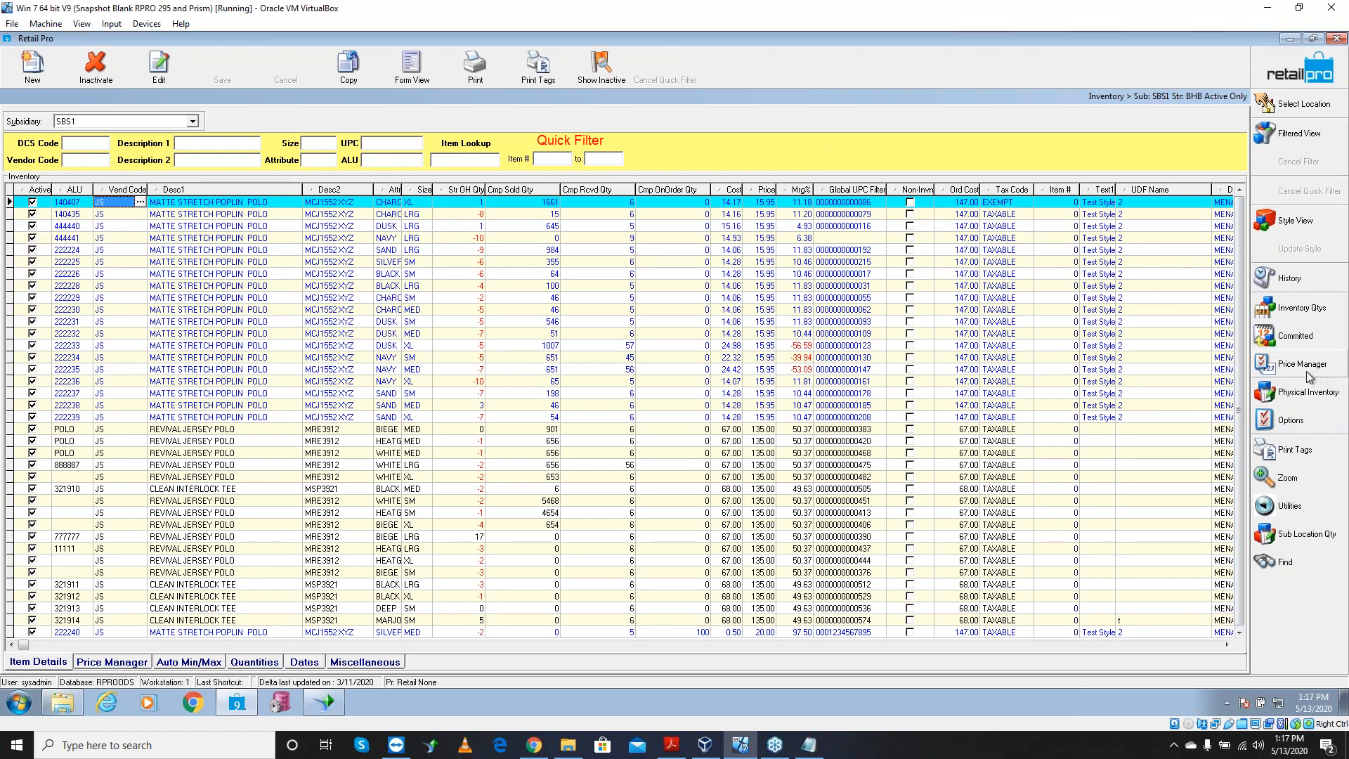
click(1285, 78)
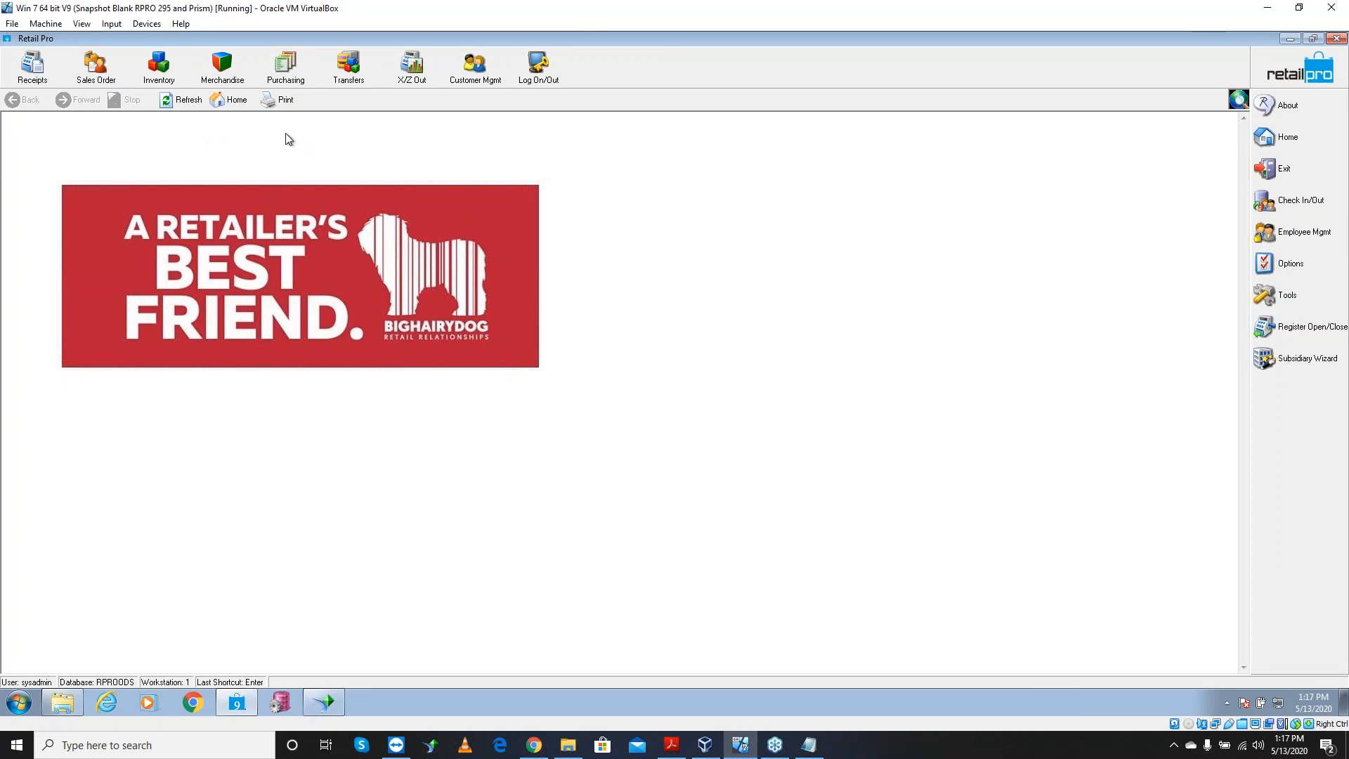
Quick-filter the Inventory list by Description 1 'MATTE STRETCH POPLIN POLO'
click(158, 65)
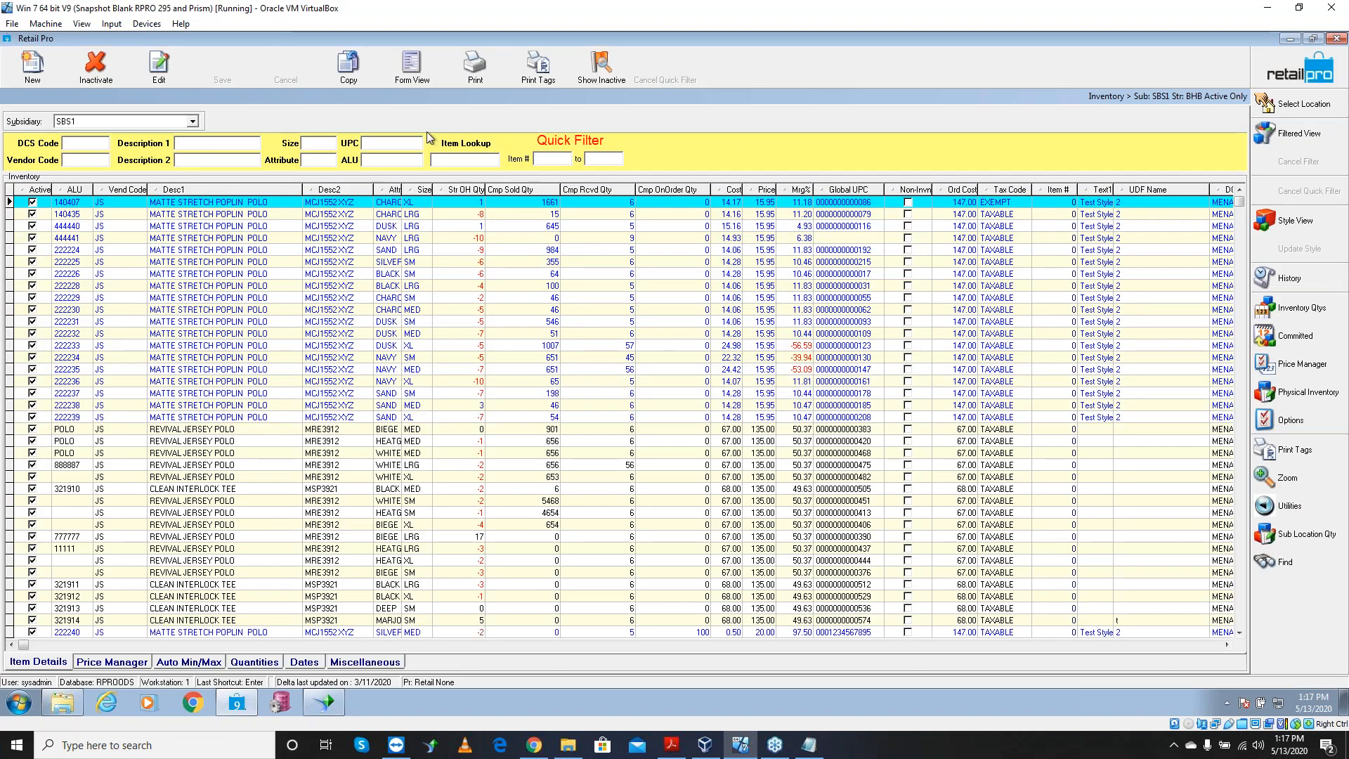
click(232, 239)
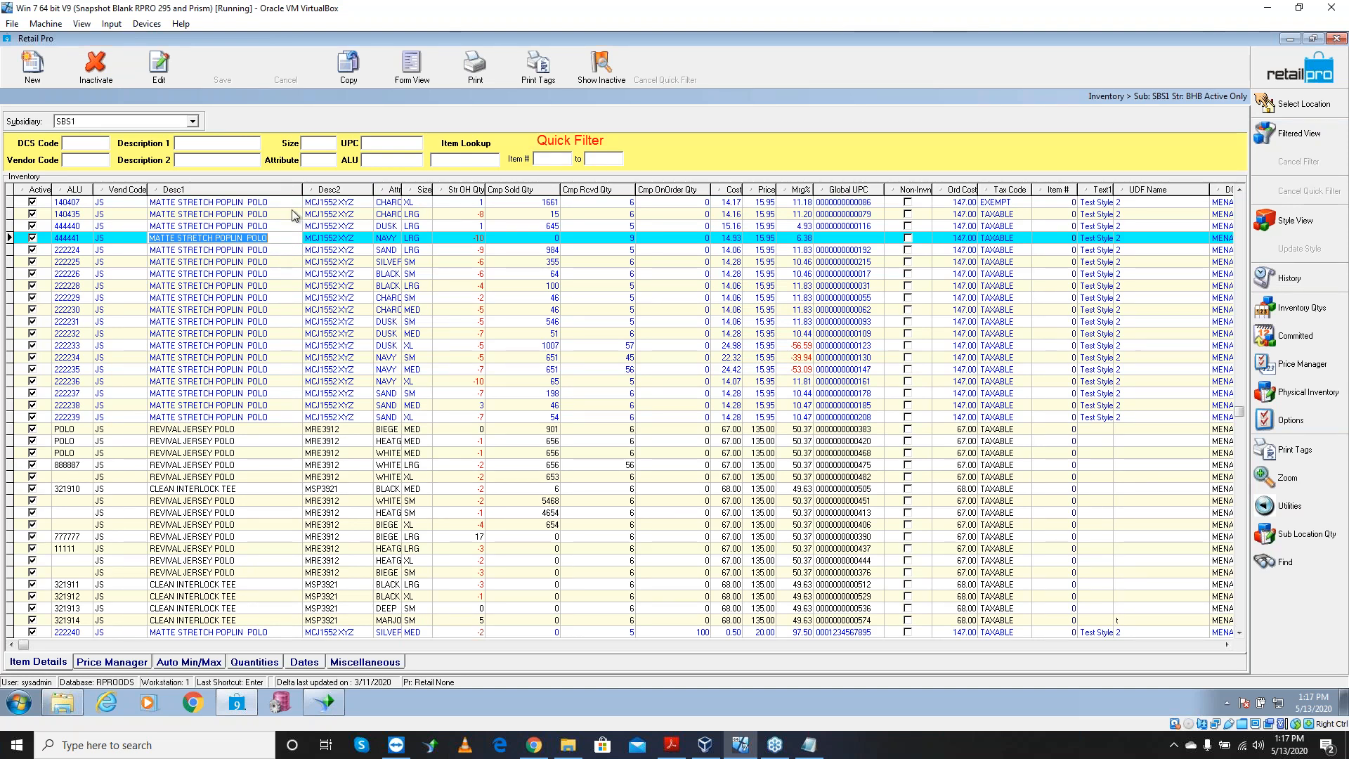
click(210, 144)
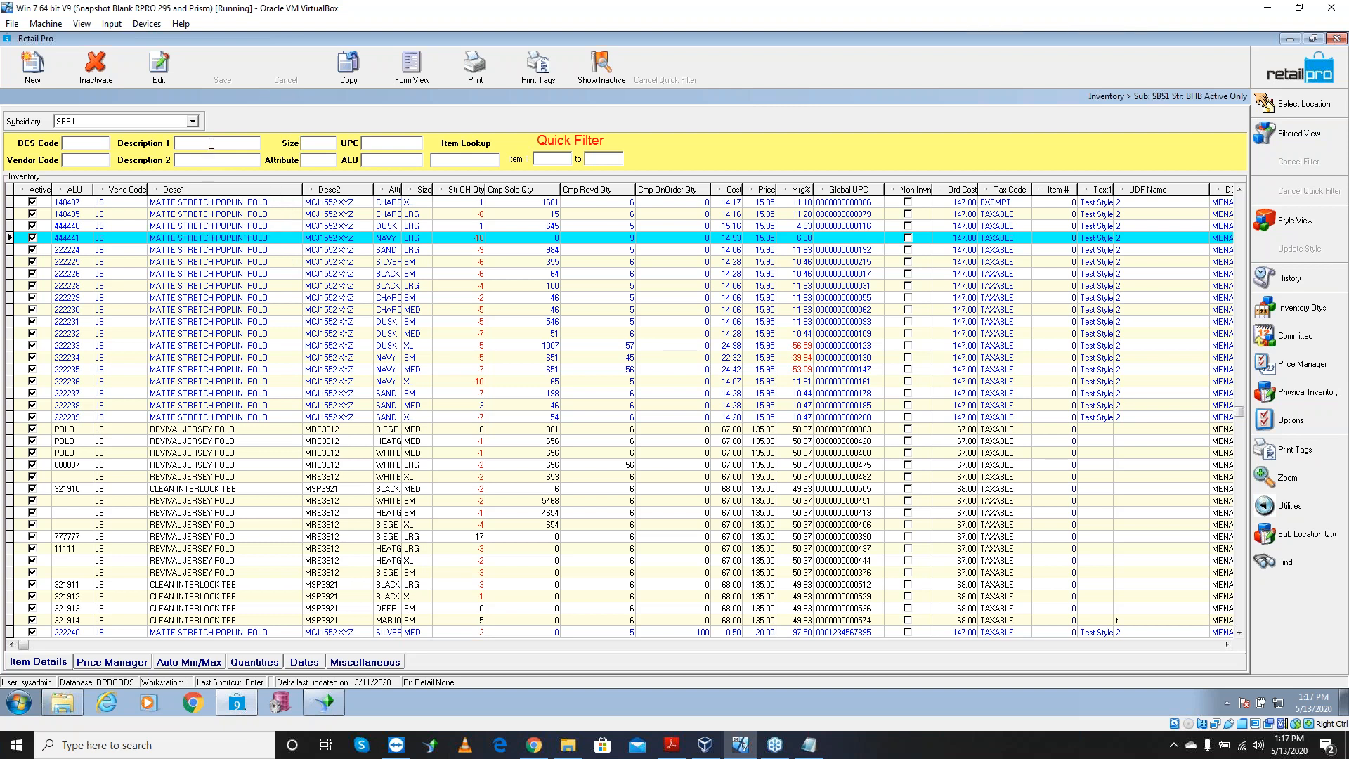
text(MATTE STRETCH POPLIN  POLO)
key(Return)
click(475, 82)
Preview a Countsheet report for all listed records
click(369, 140)
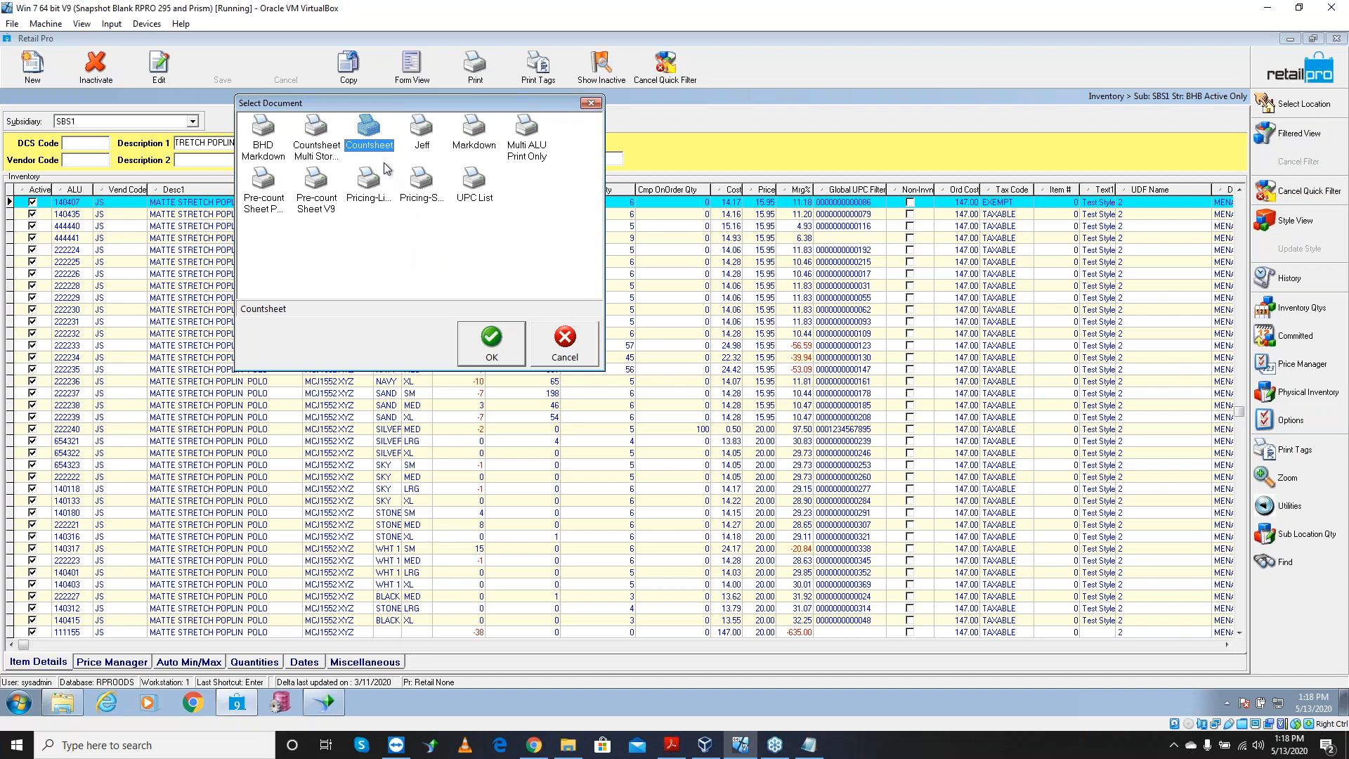
click(477, 355)
click(552, 454)
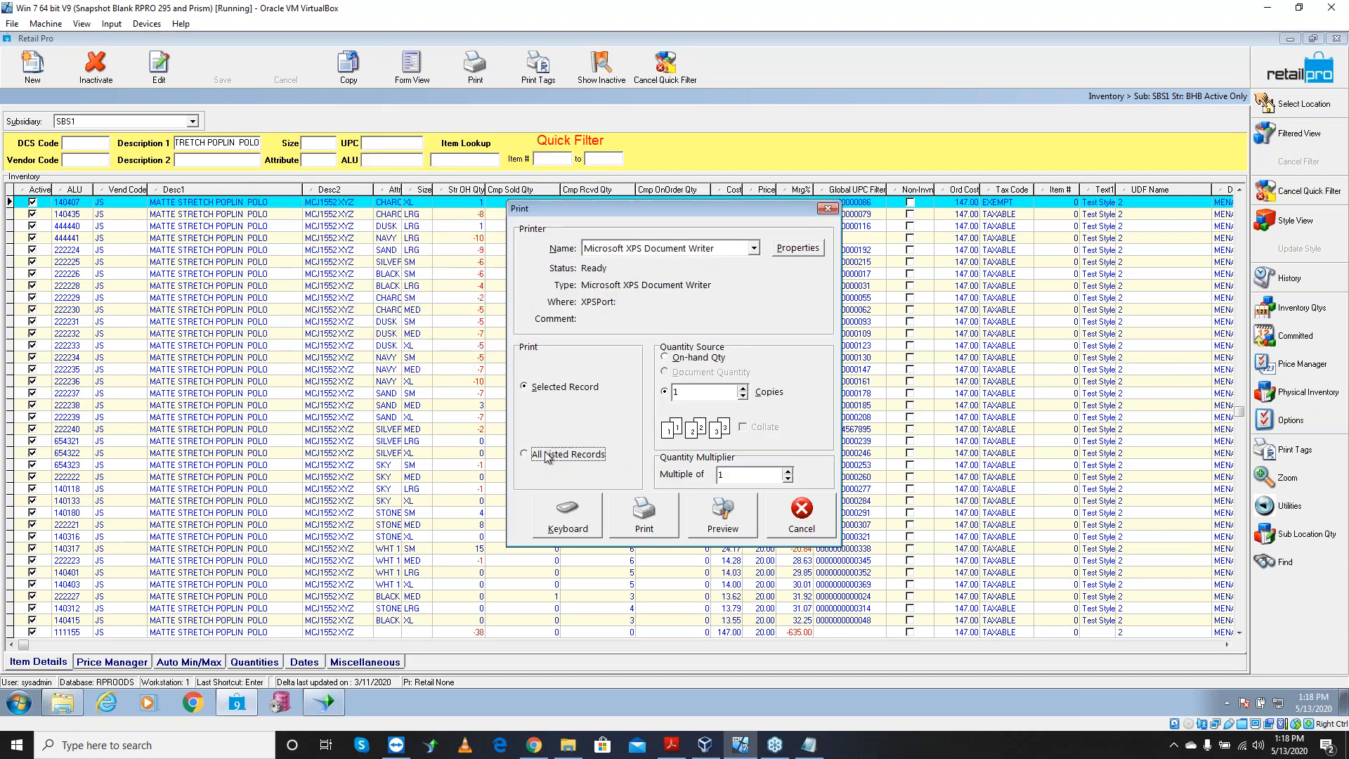
click(724, 515)
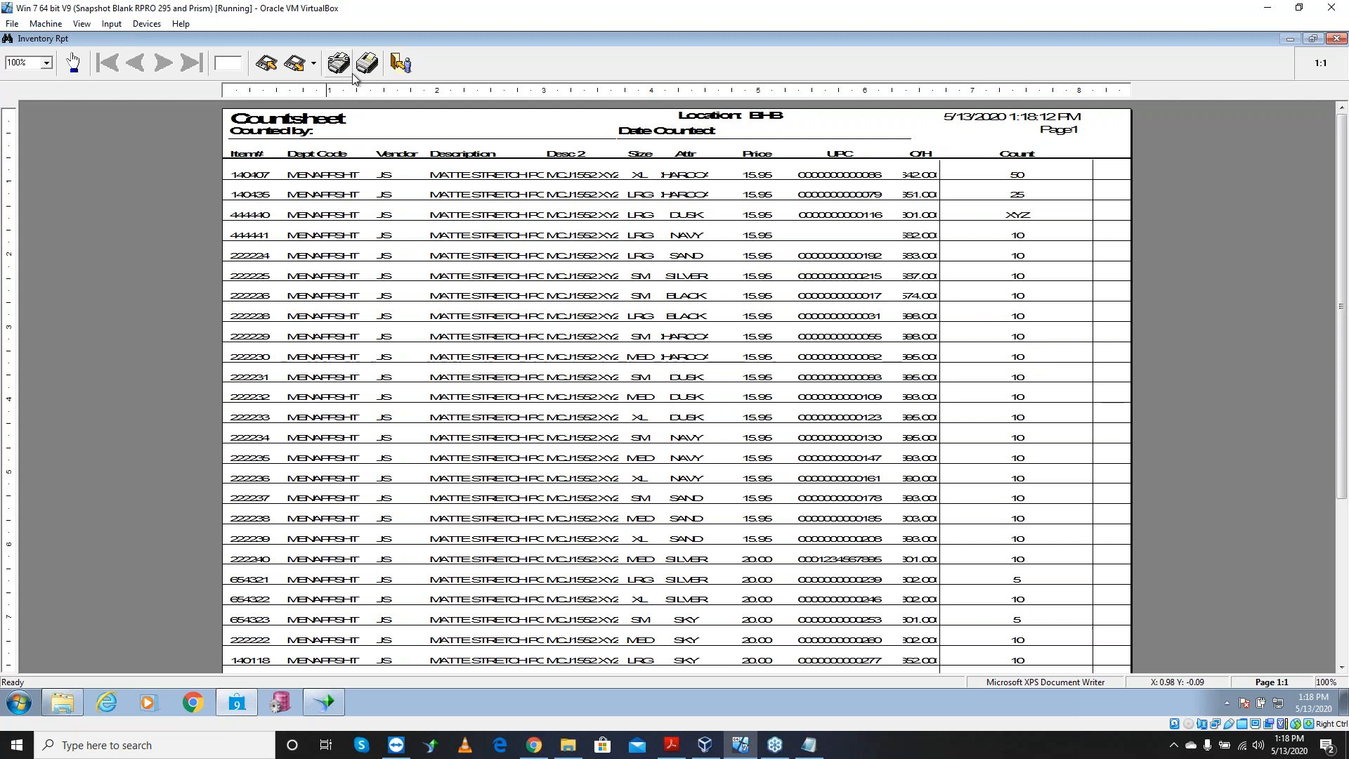
Close the Countsheet preview without exporting or saving the Inventory Rpt report
click(314, 64)
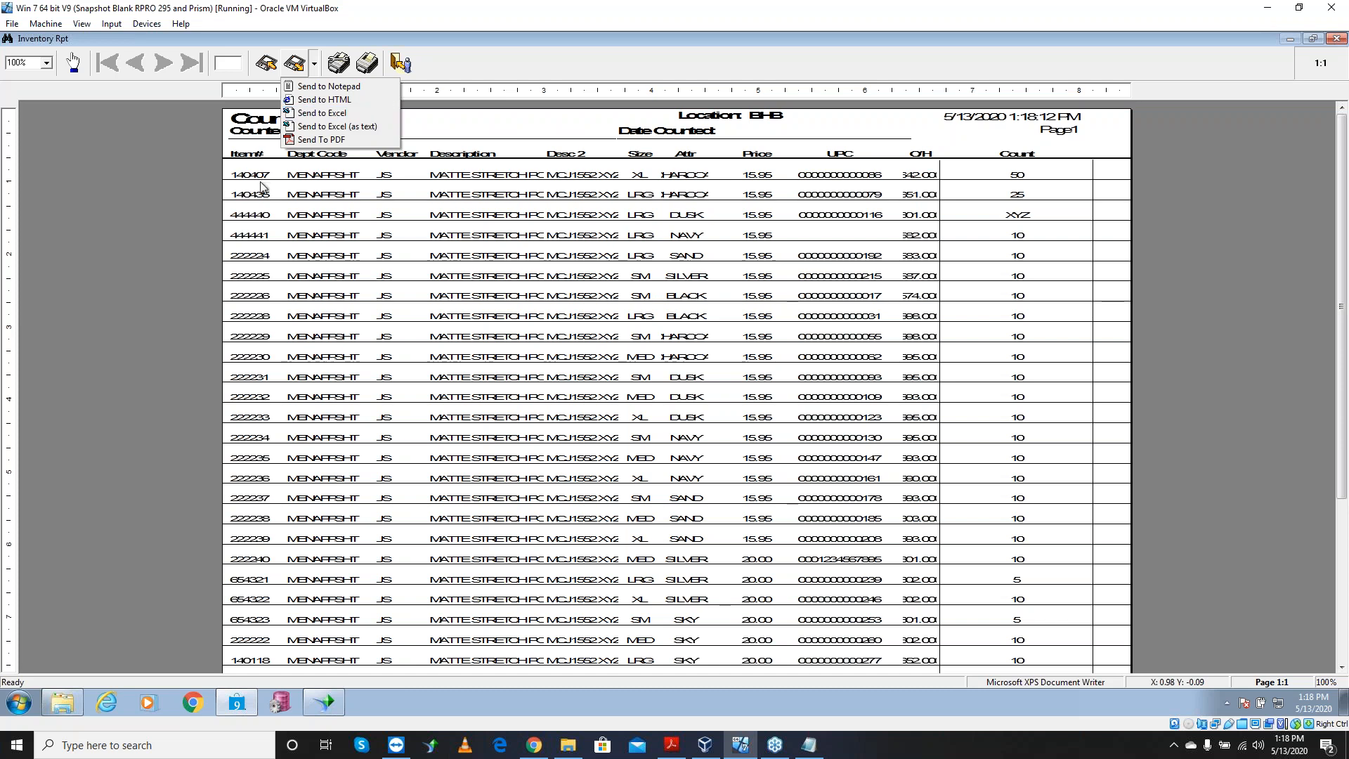
click(547, 62)
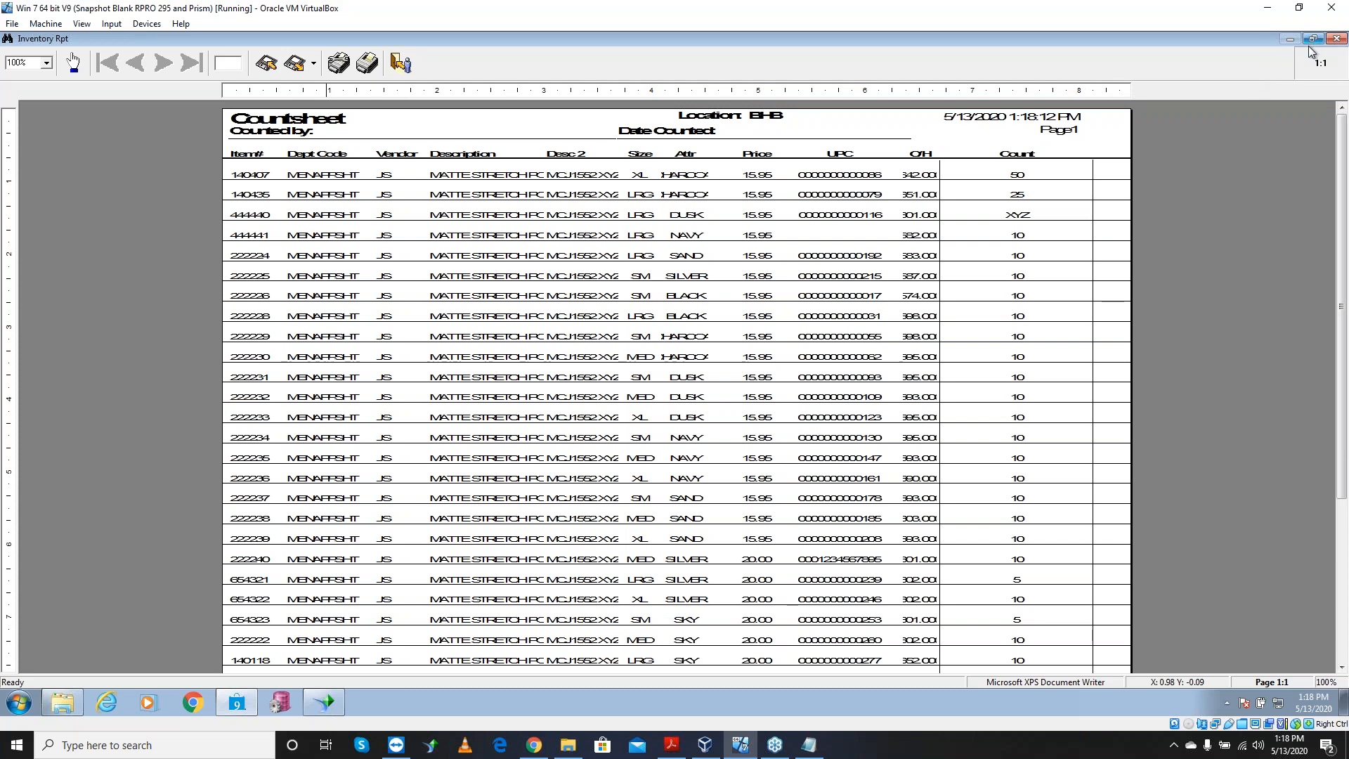
key(Escape)
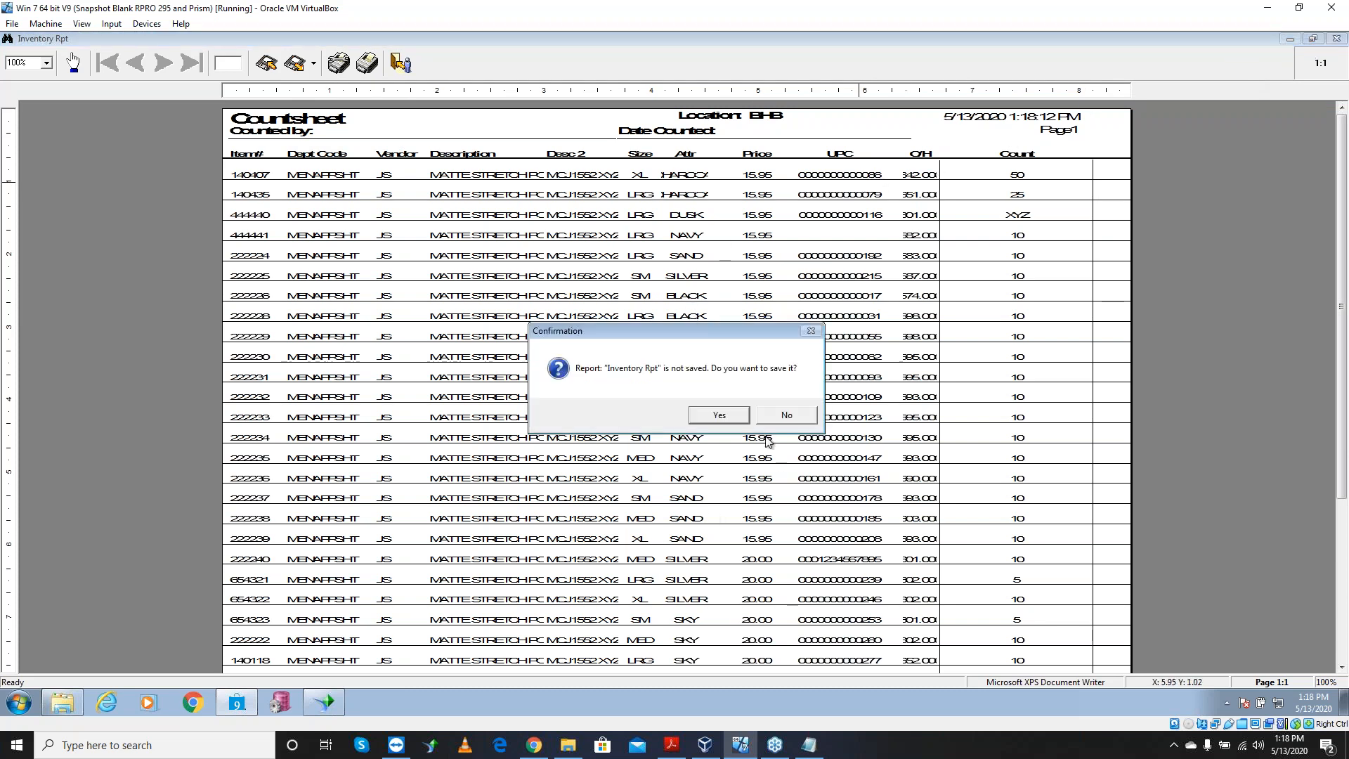
click(783, 421)
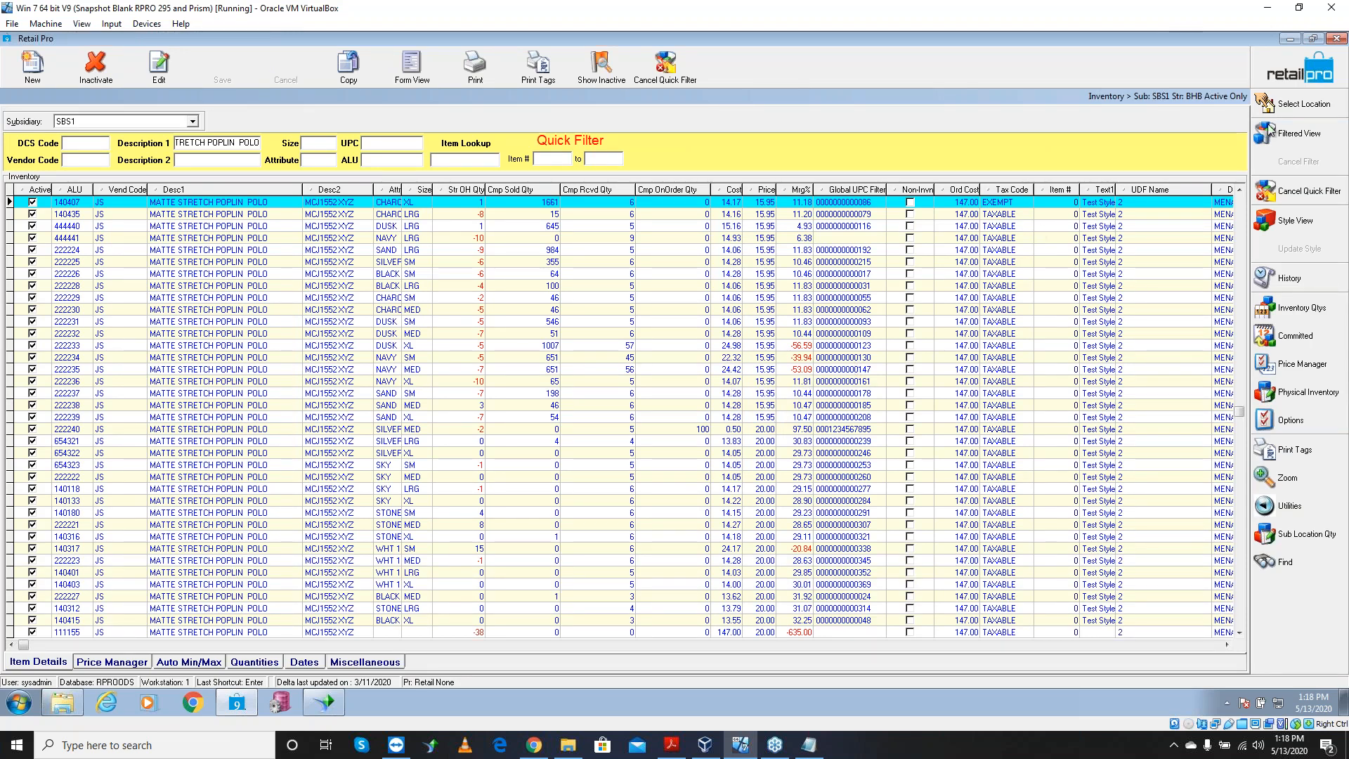
Return to the home screen and open System Preferences from Options
click(1303, 74)
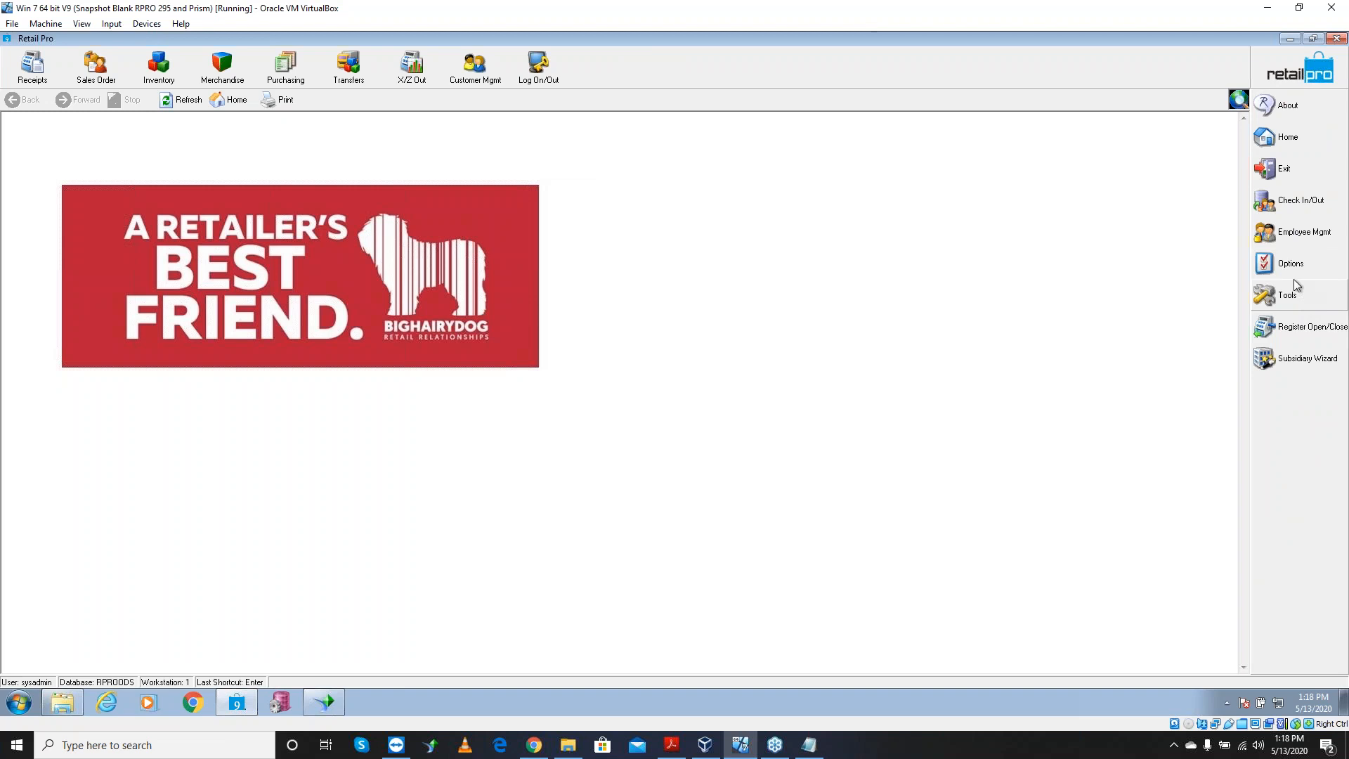
click(1290, 269)
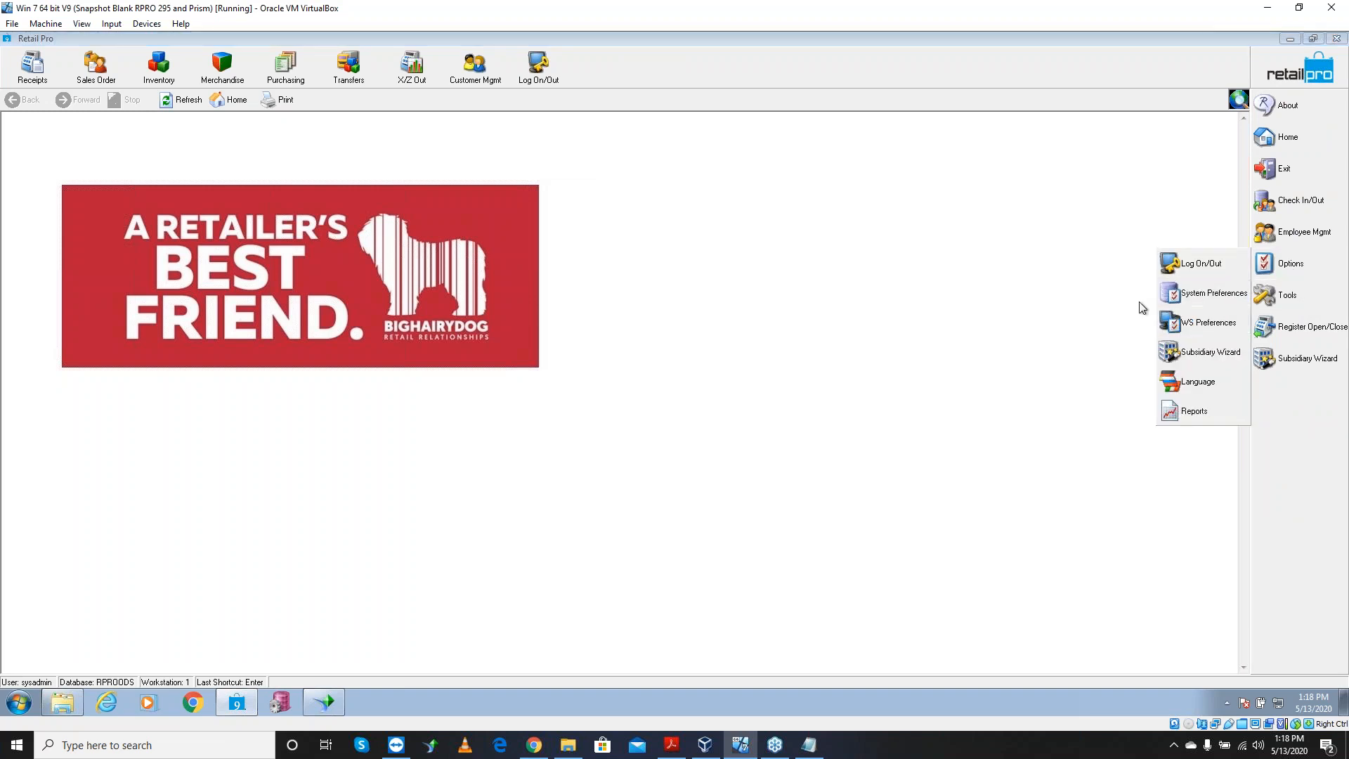
click(1204, 294)
Go to Local Preferences > Merchandise > PI Tool import maps and select the ALU6 map
click(9, 225)
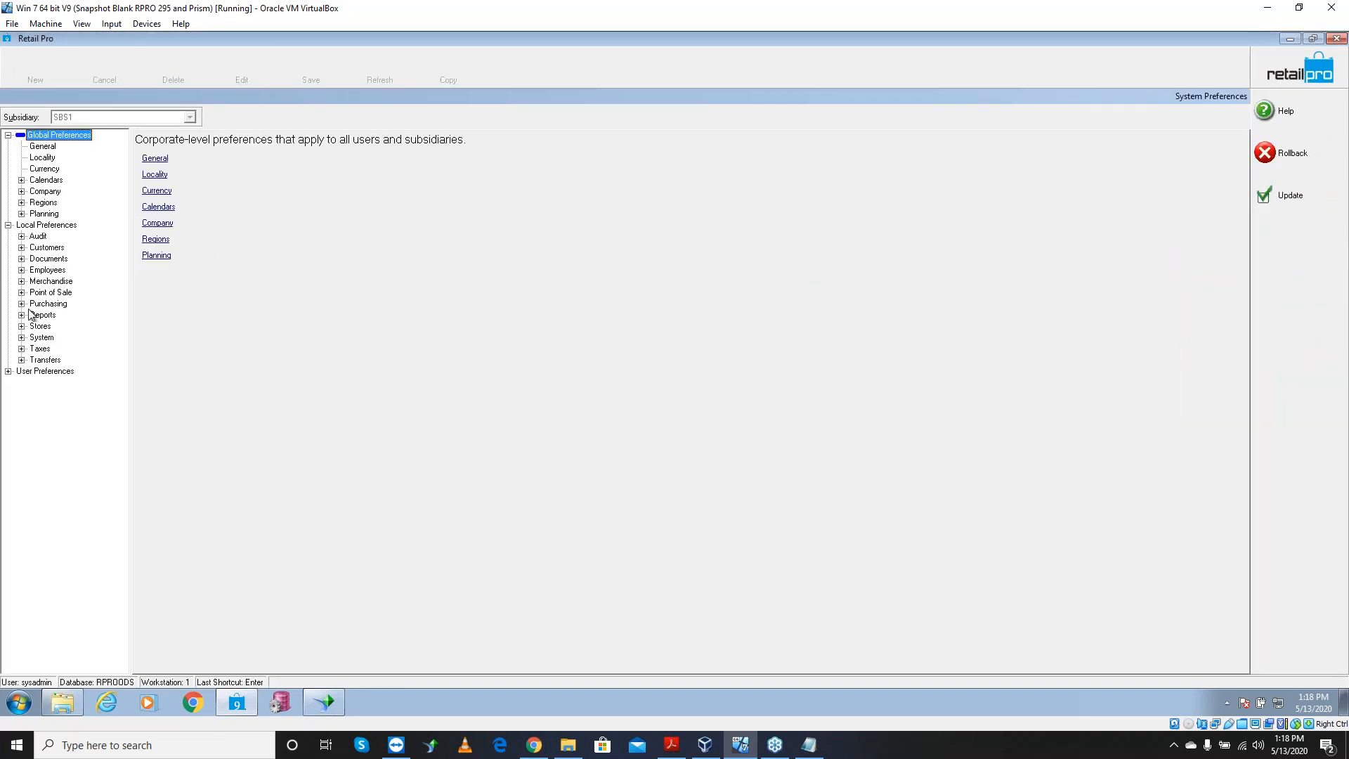
click(21, 281)
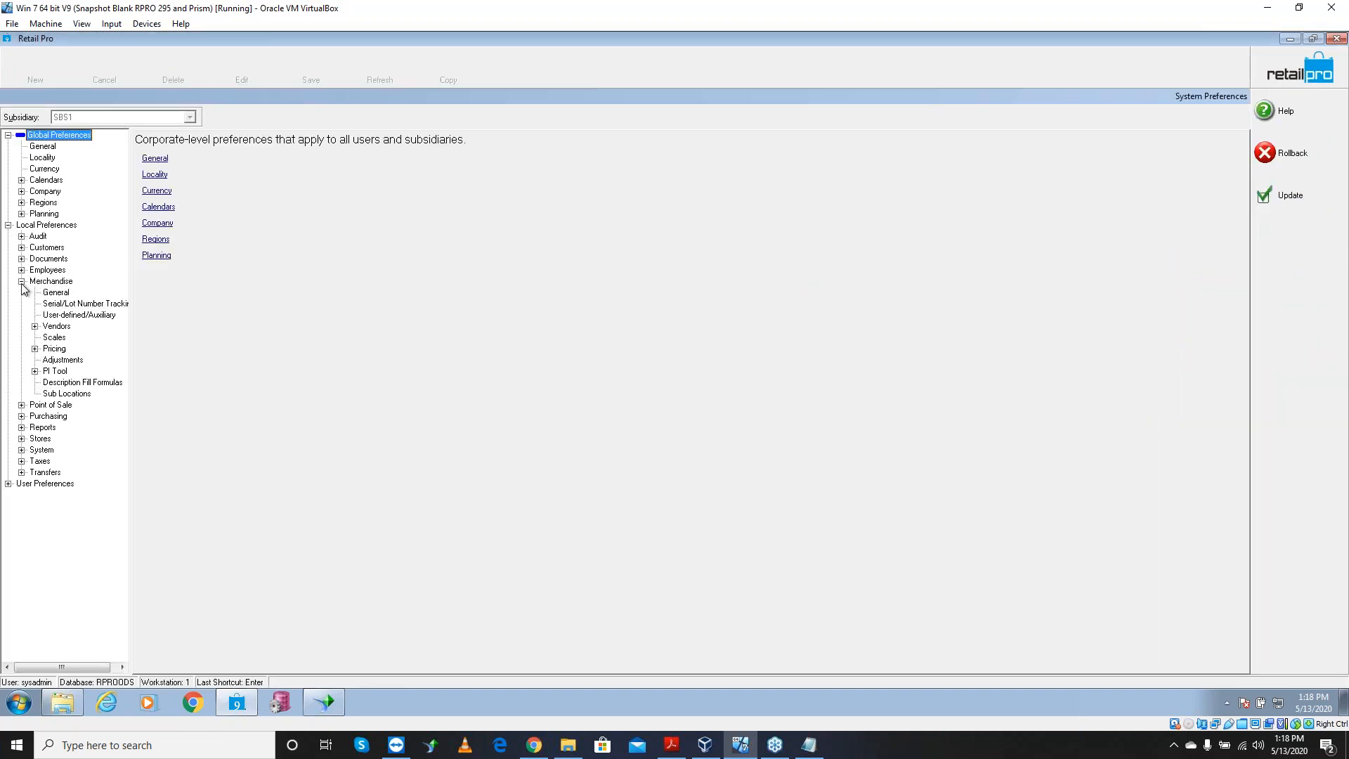
click(34, 371)
click(79, 394)
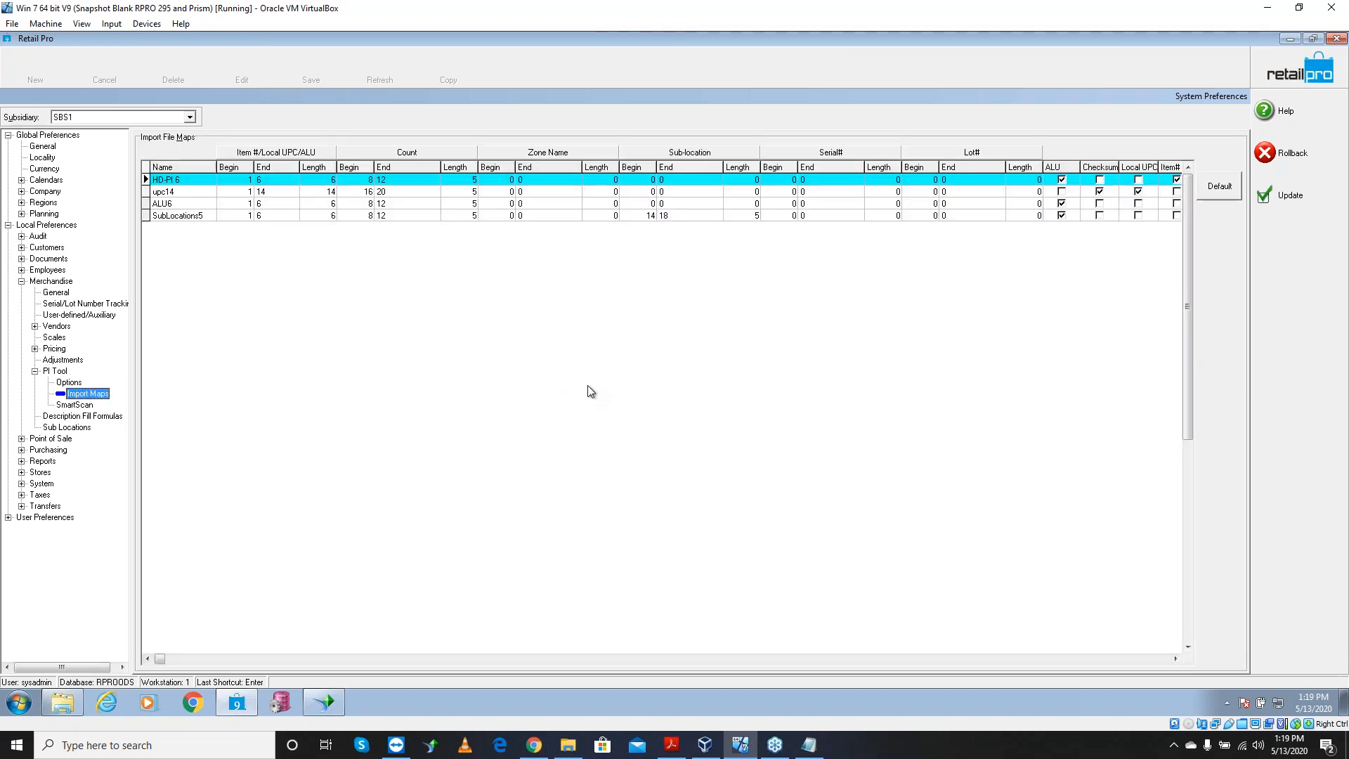
click(175, 205)
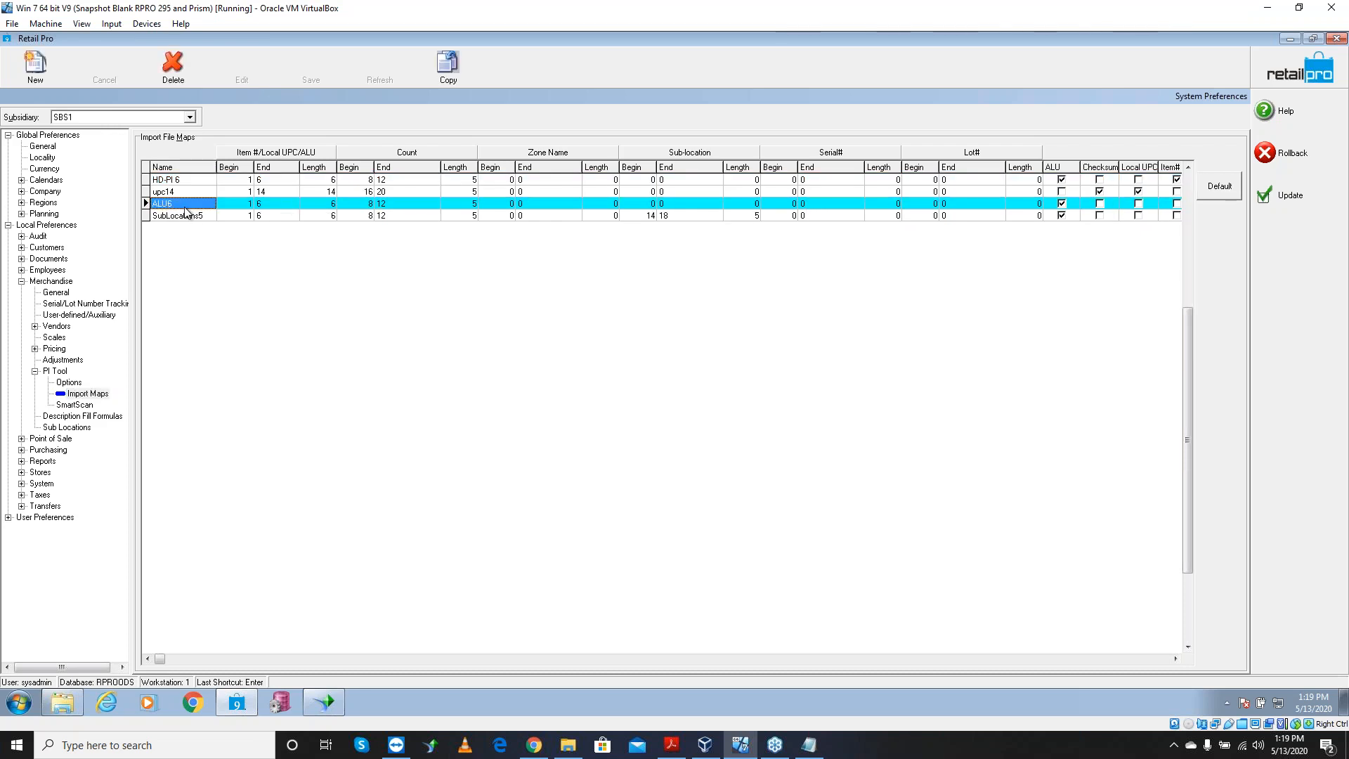
Check ALU6's item length 6 and count positions 8–12, then save with Update
click(246, 206)
click(268, 206)
click(324, 206)
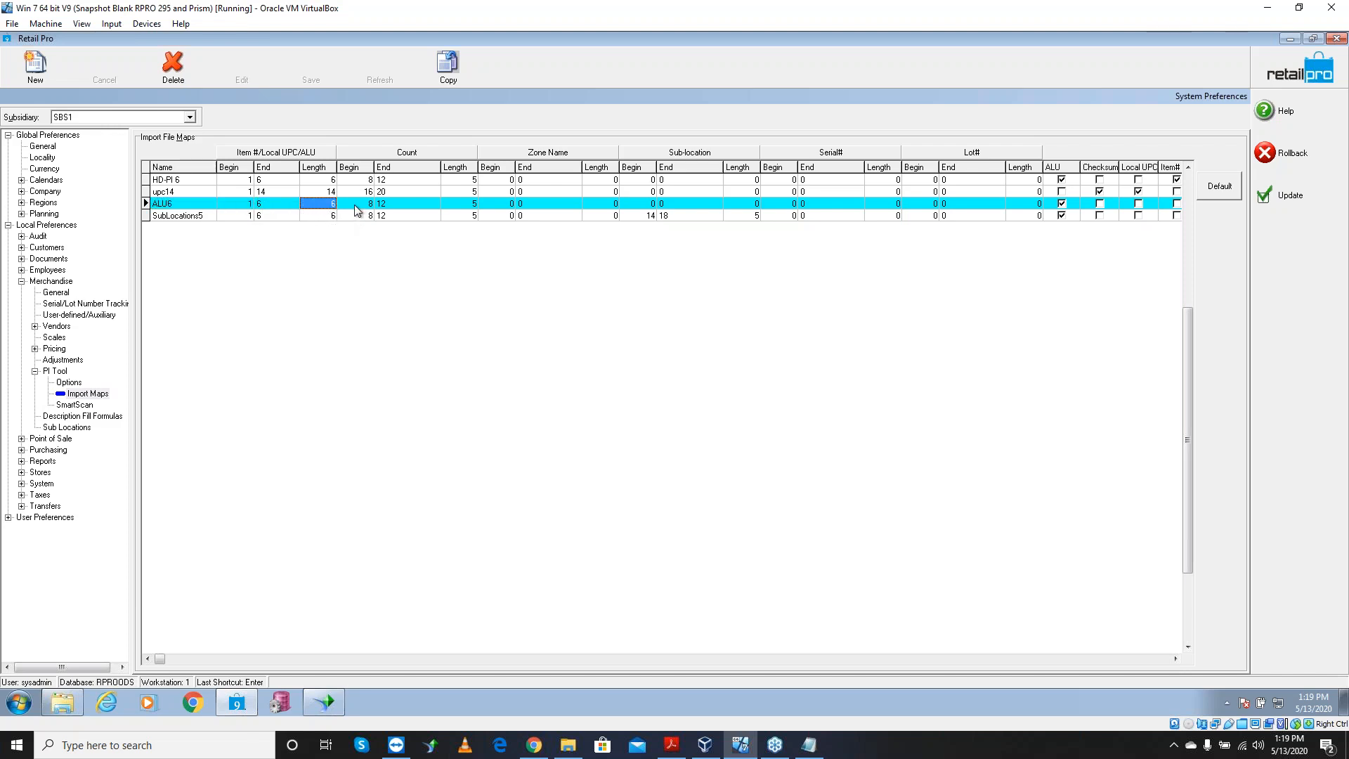
click(357, 208)
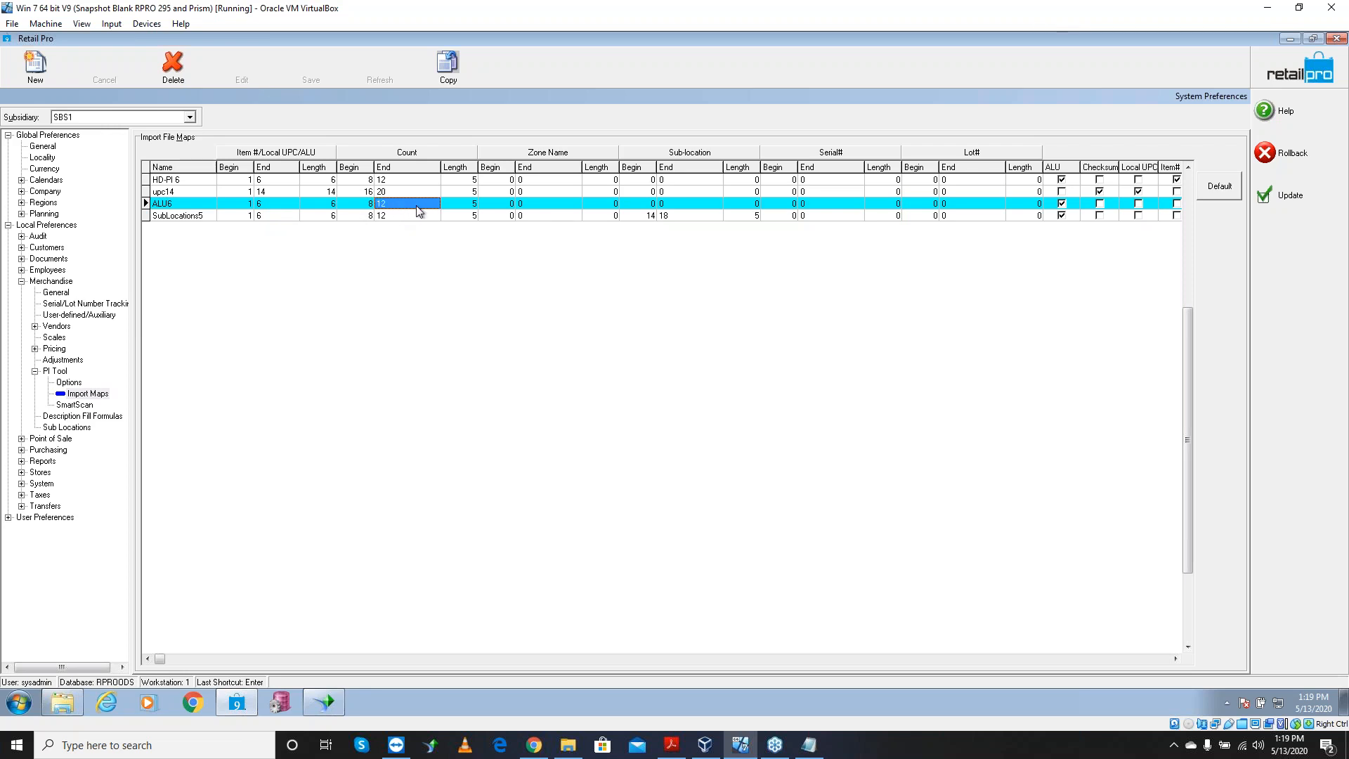
click(468, 208)
click(1077, 204)
click(1281, 200)
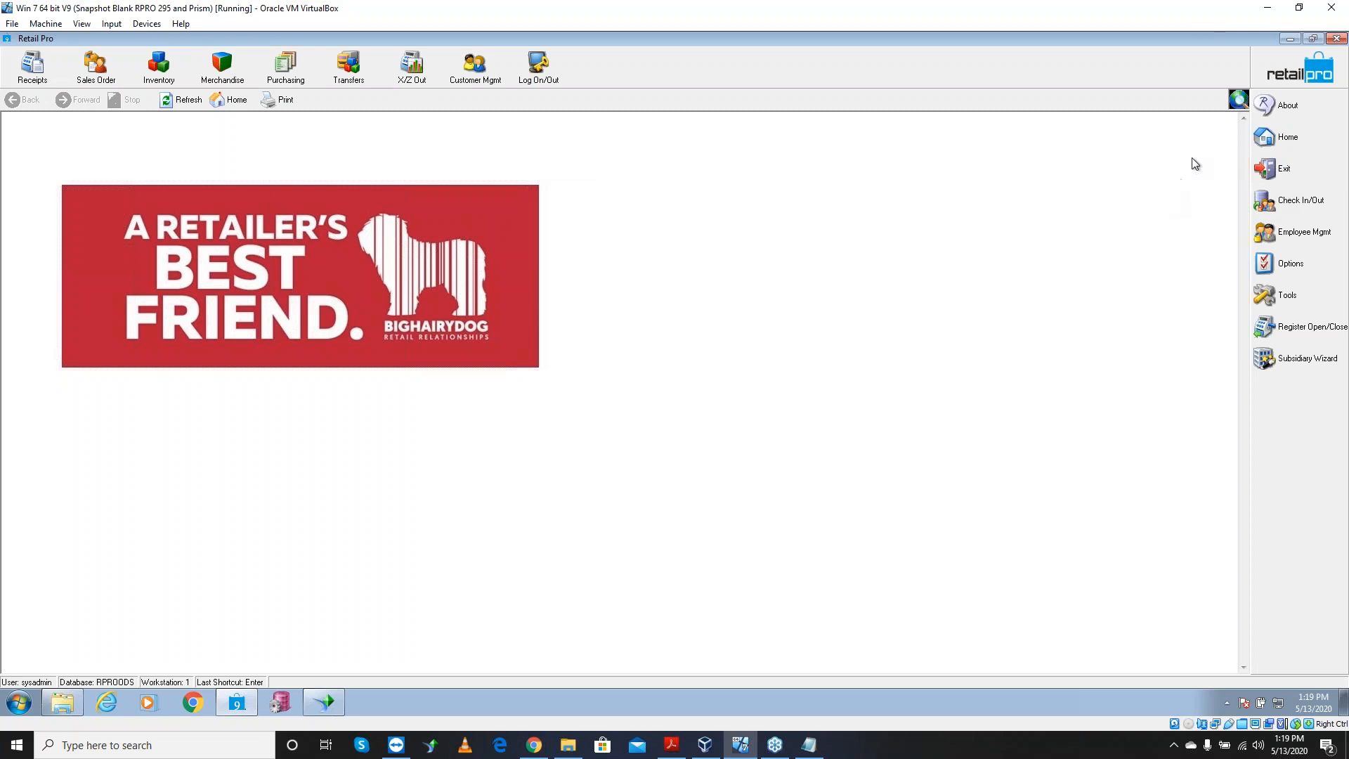
Minimize Retail Pro and open zone.txt from the desktop in Notepad
click(1291, 39)
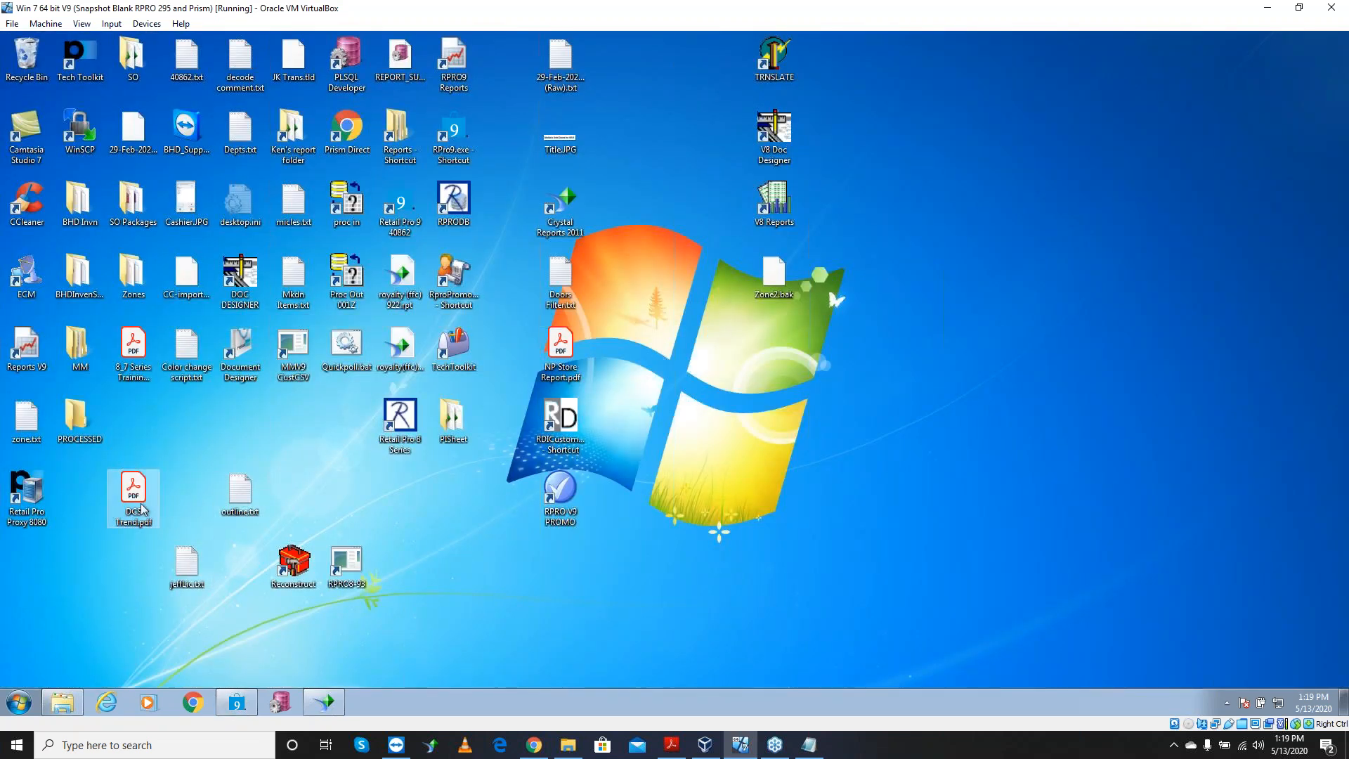
click(240, 492)
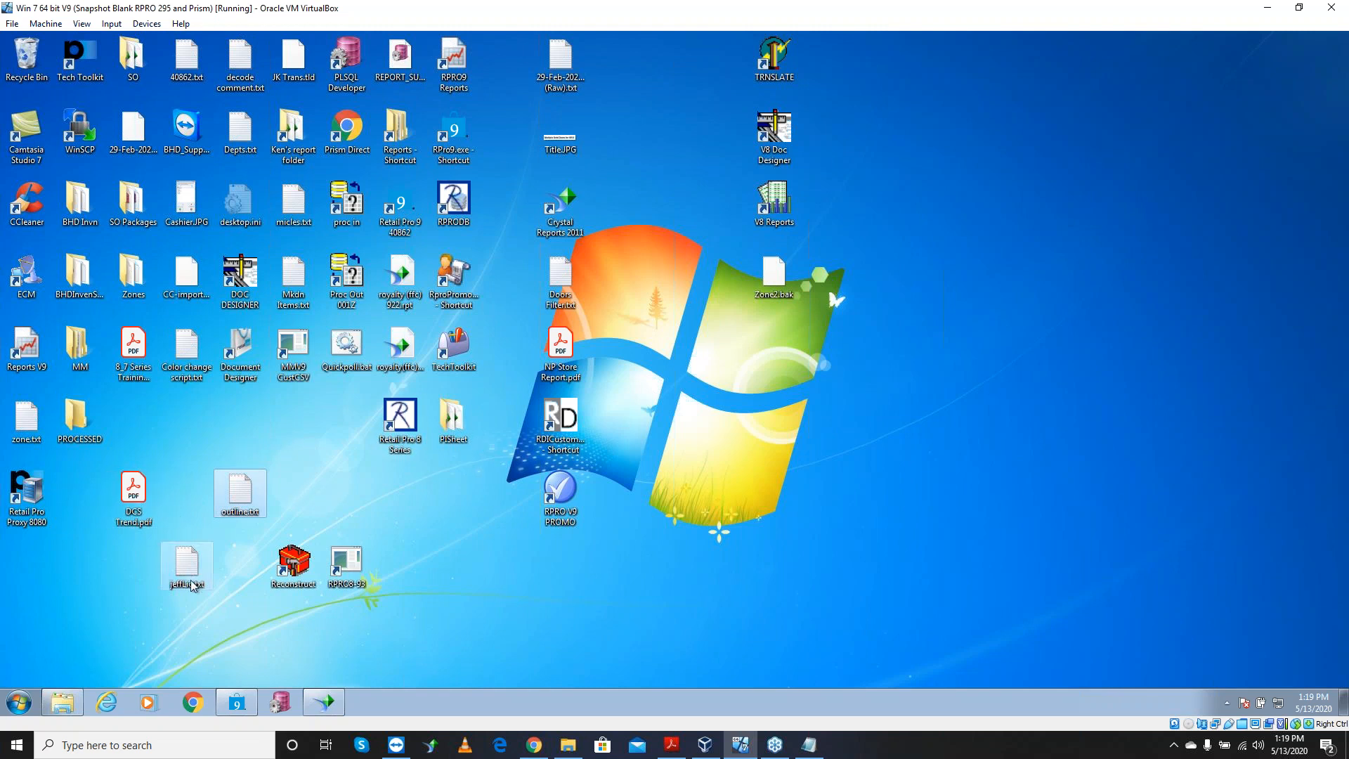
click(33, 424)
double_click(33, 424)
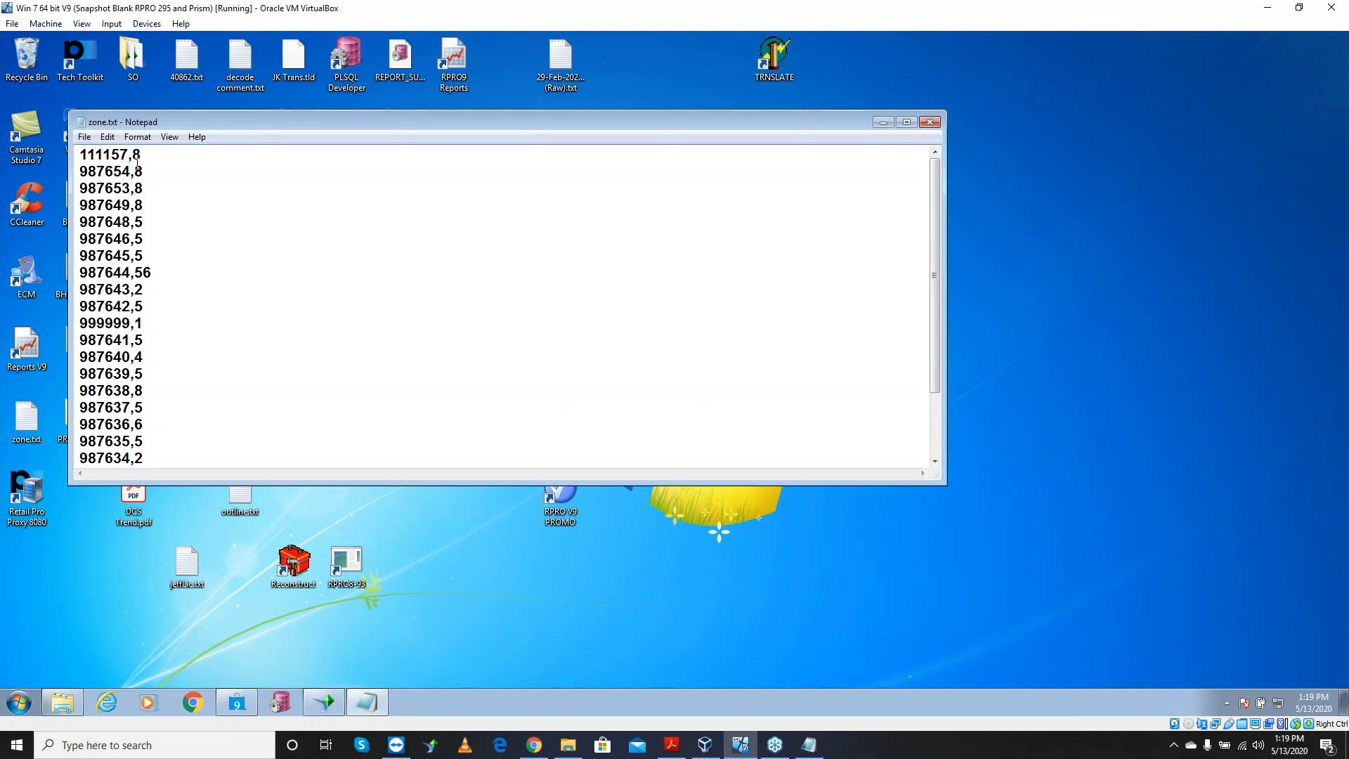
Change line 987644's count from 56 to 56152, save zone.txt and close Notepad
drag(133, 156, 141, 156)
drag(155, 272, 137, 272)
click(160, 271)
text(152)
click(85, 137)
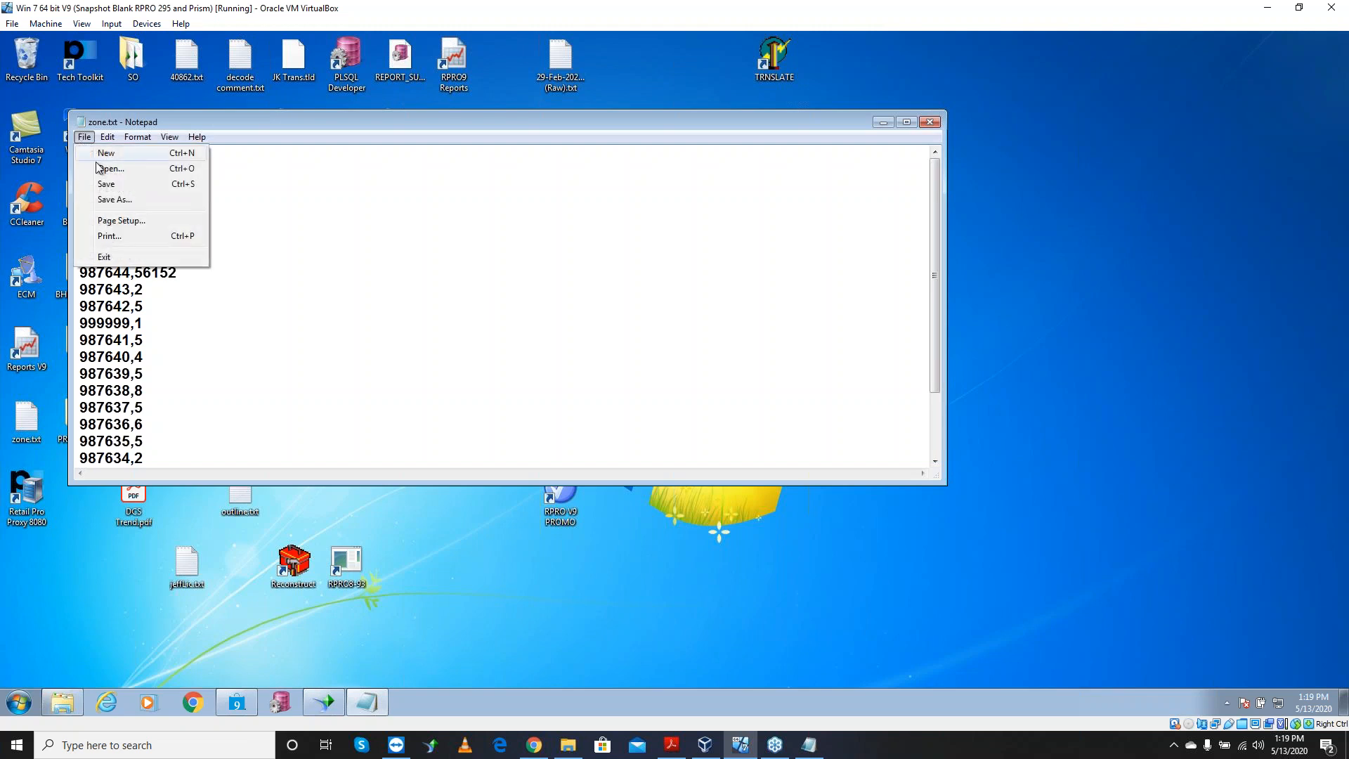
click(109, 184)
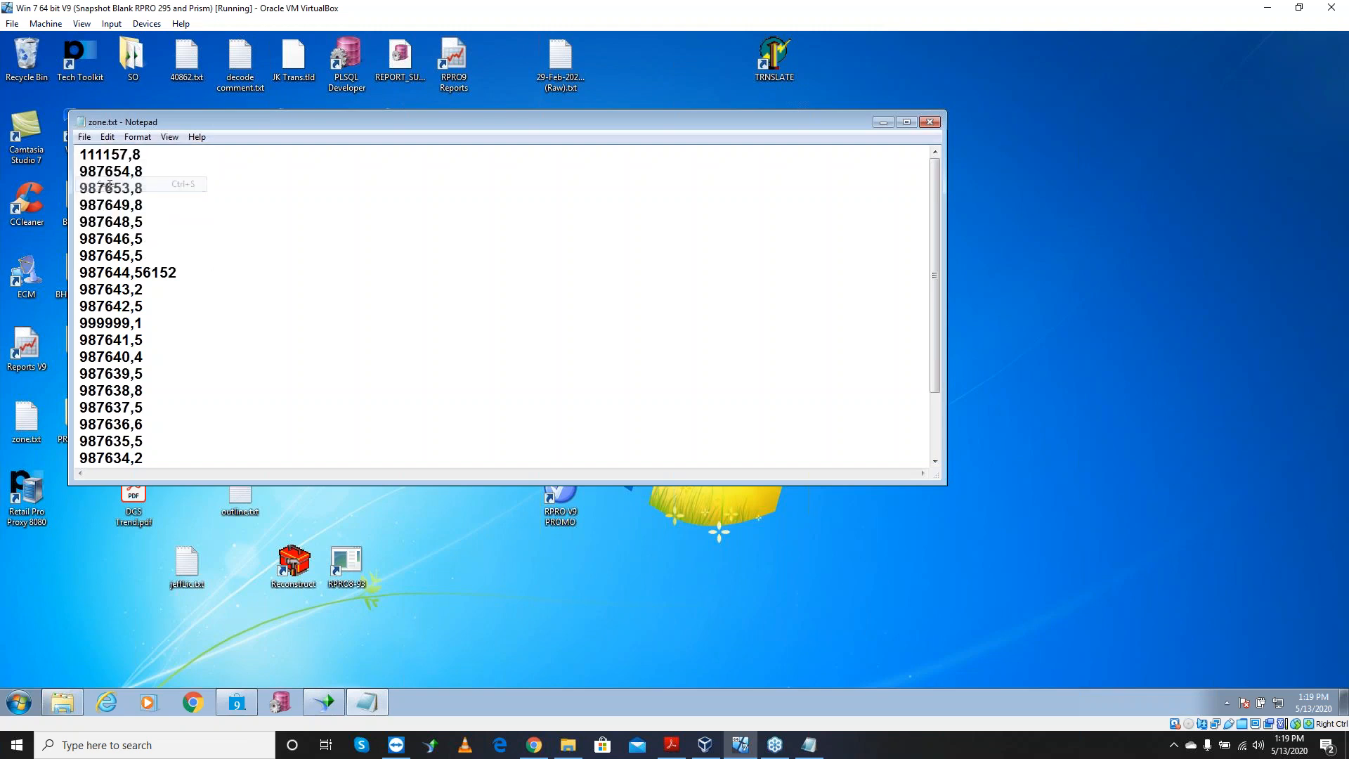
click(929, 123)
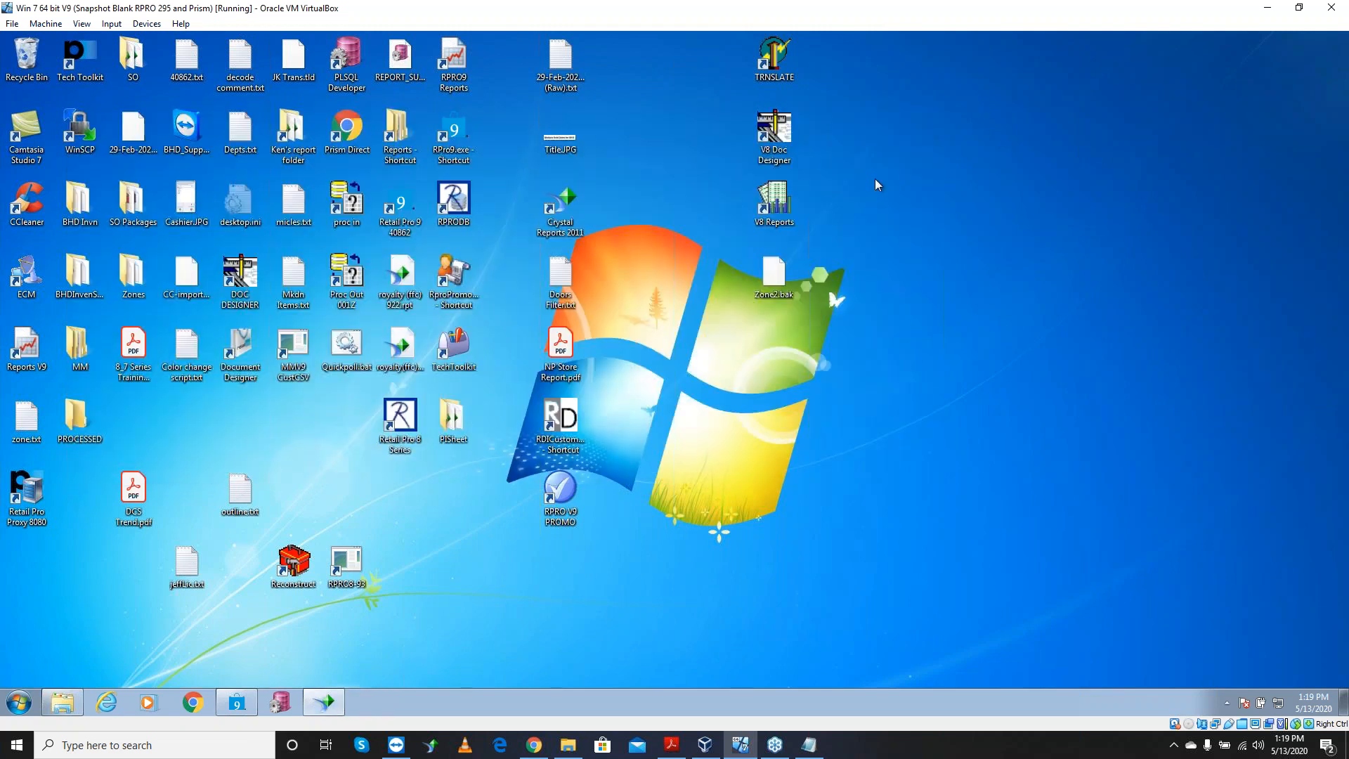
Copy zone.txt, paste two copies onto the desktop, then return to Retail Pro
right_click(25, 439)
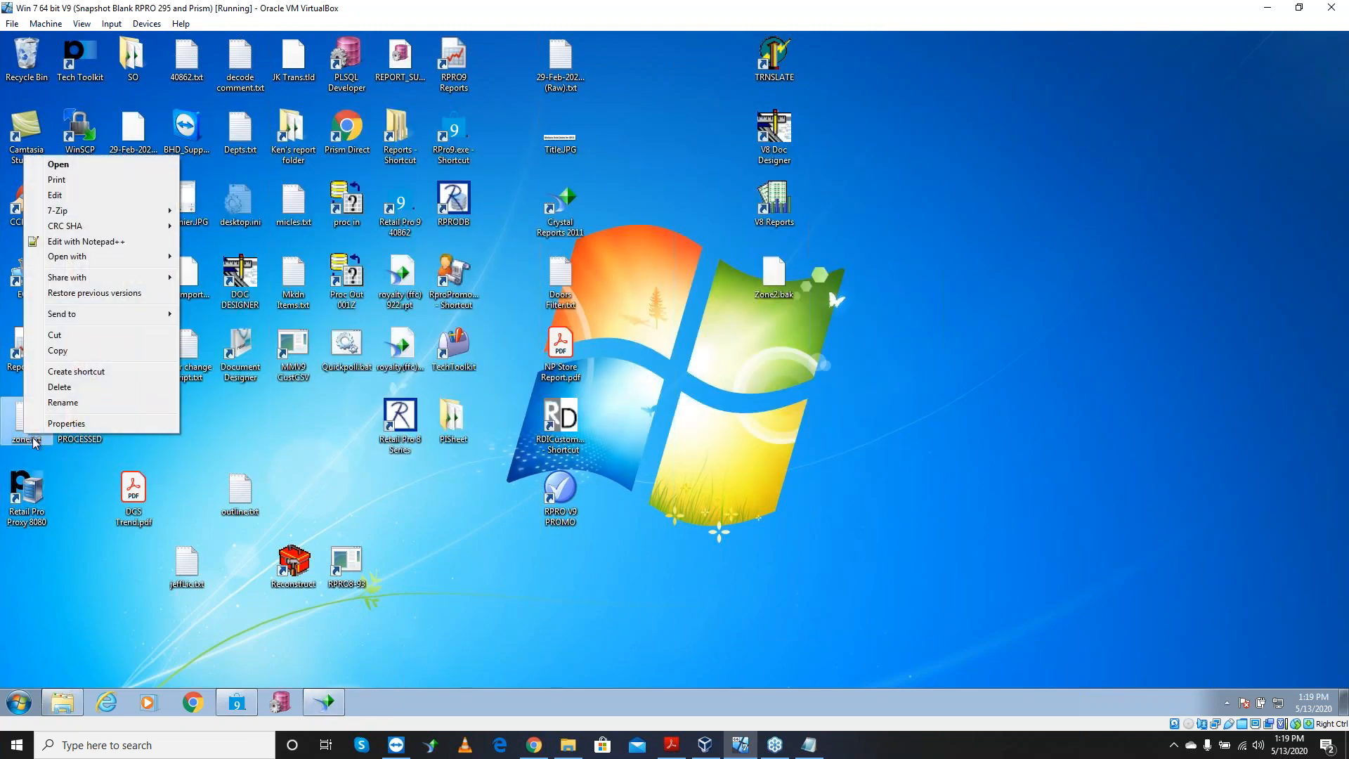
click(81, 351)
right_click(185, 421)
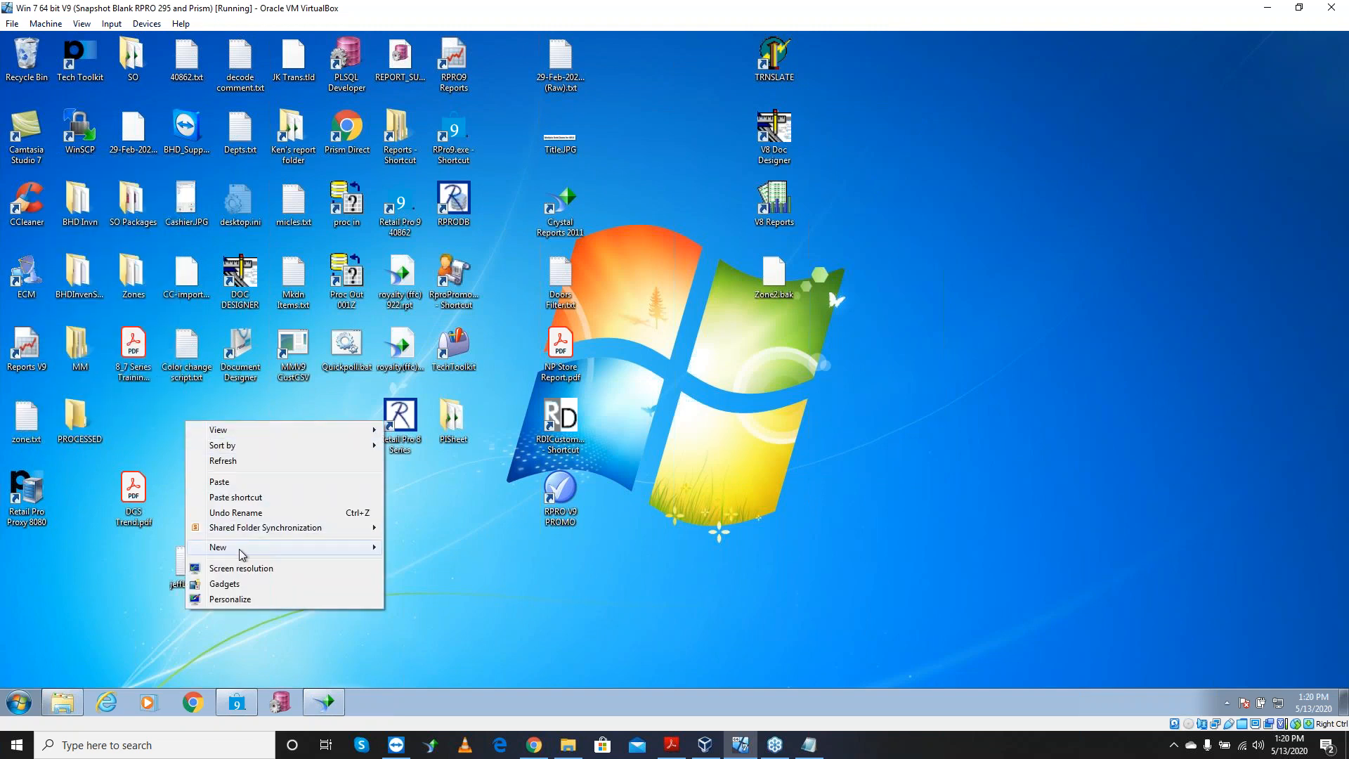
mouse_move(246, 550)
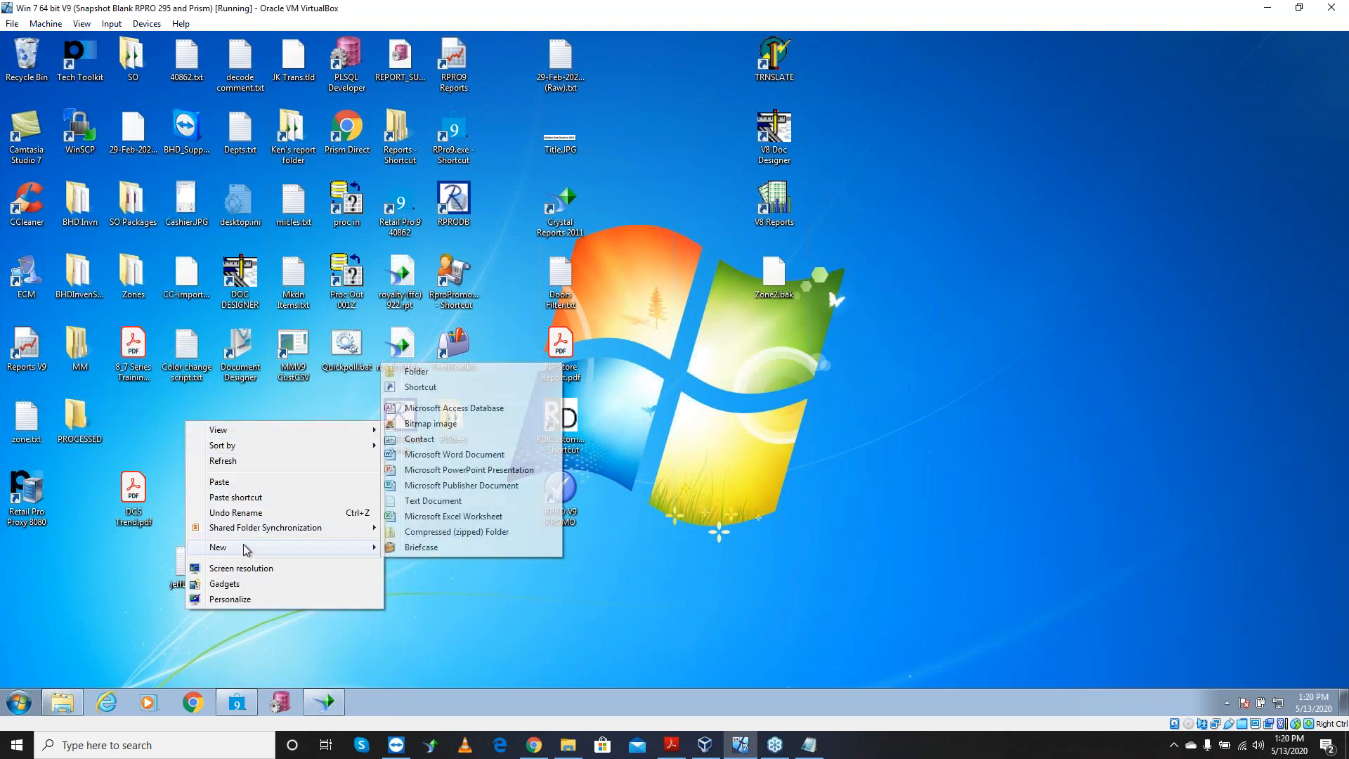
click(239, 482)
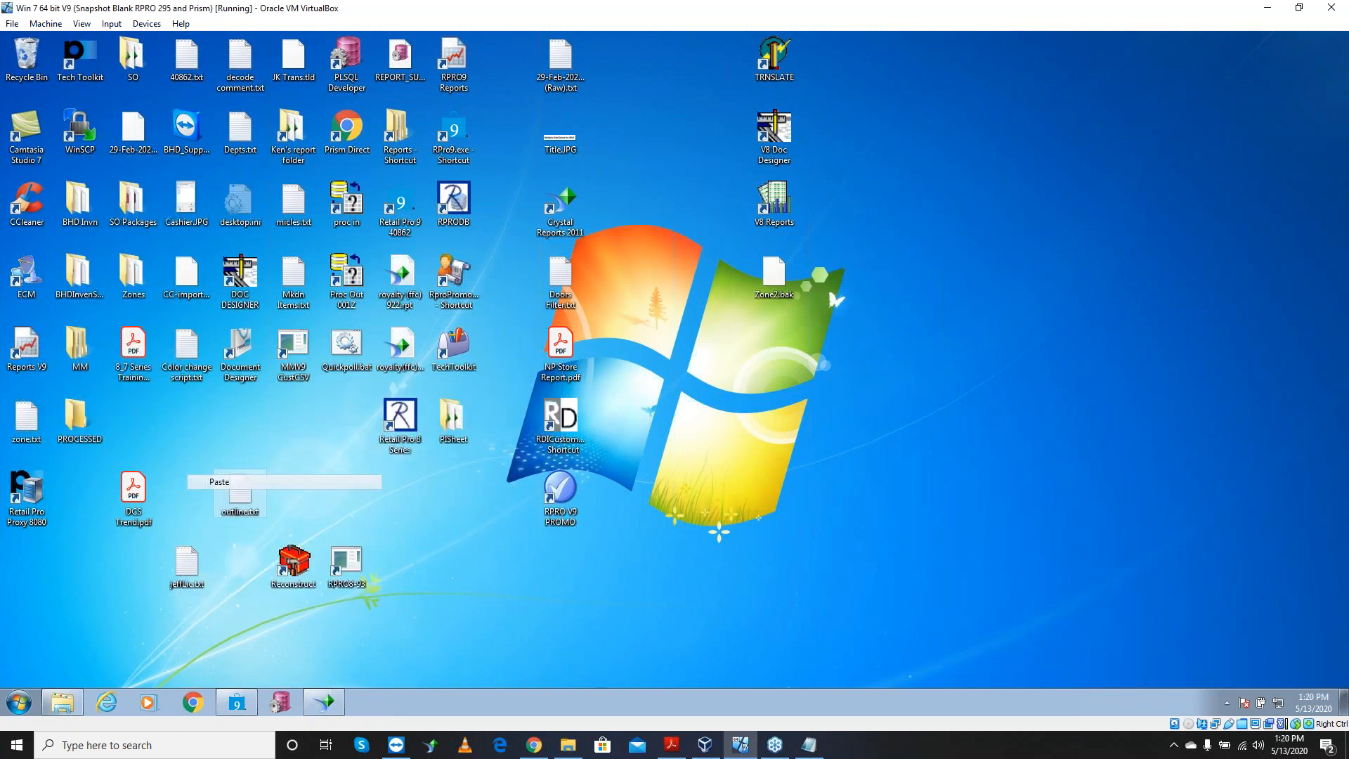
right_click(268, 423)
click(305, 482)
click(237, 702)
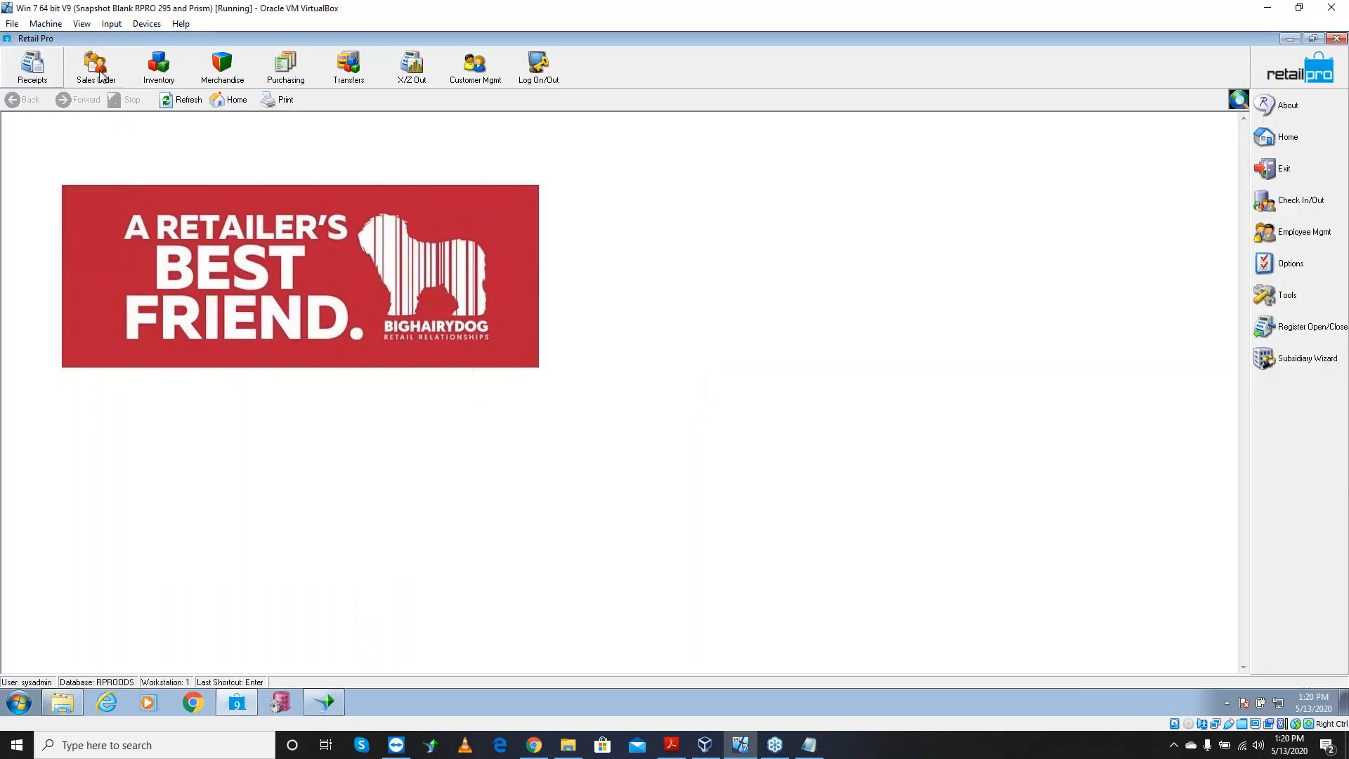
Open the Physical Inventory Zones list from the Inventory area
click(149, 71)
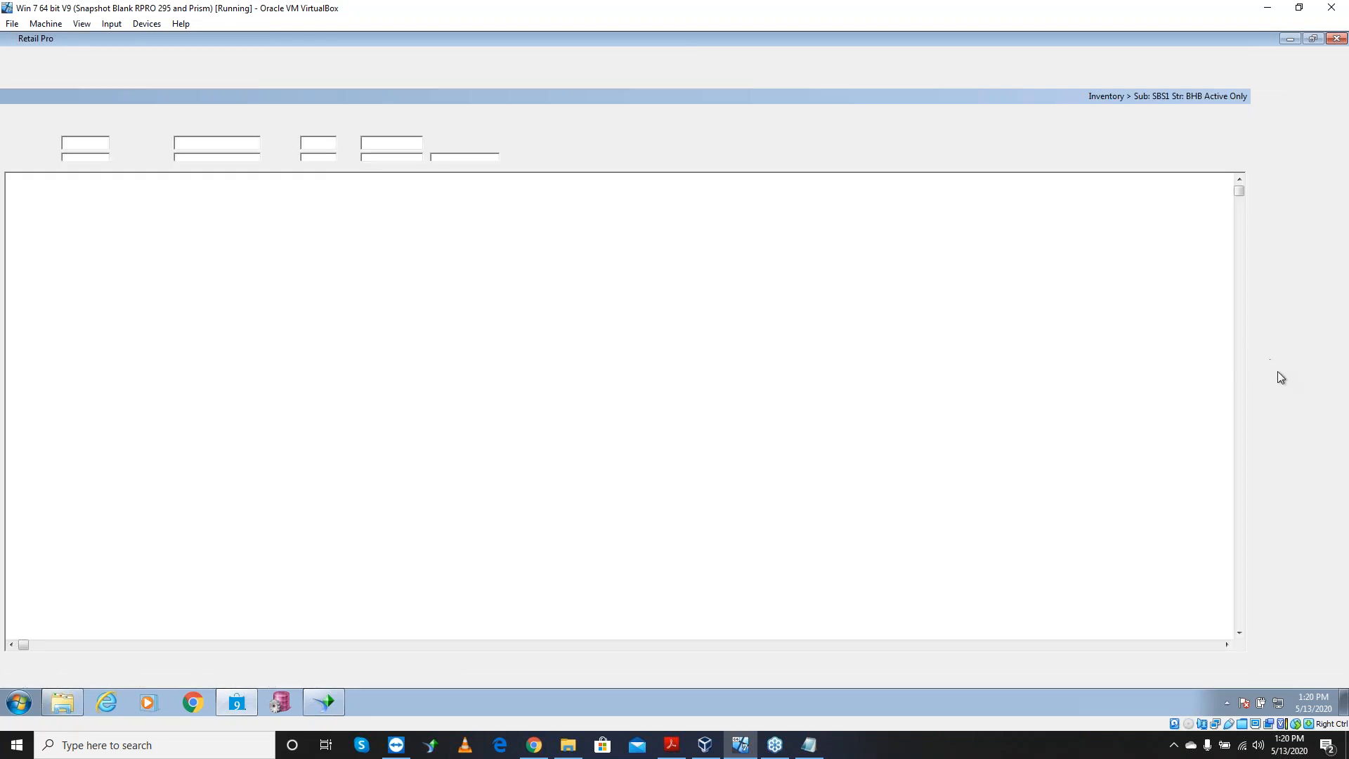
click(1304, 418)
click(1227, 426)
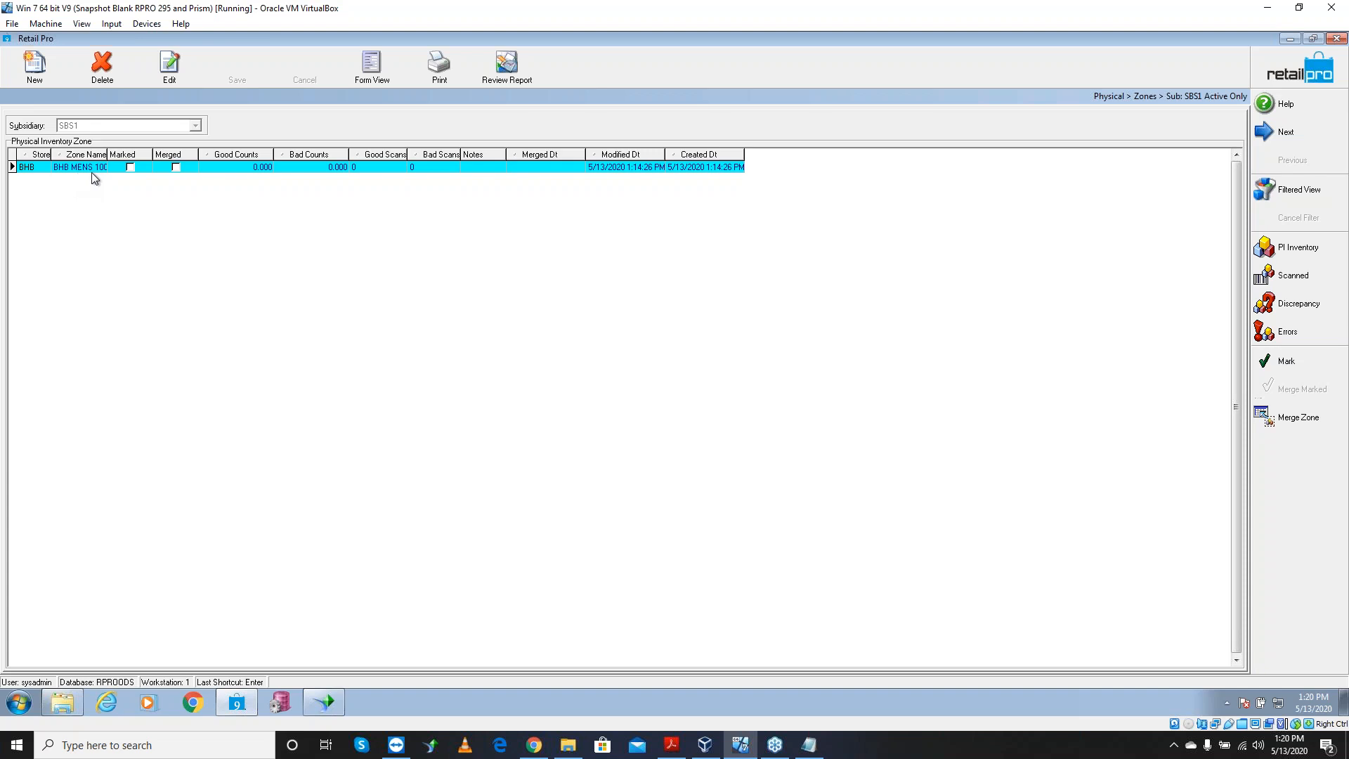
click(19, 702)
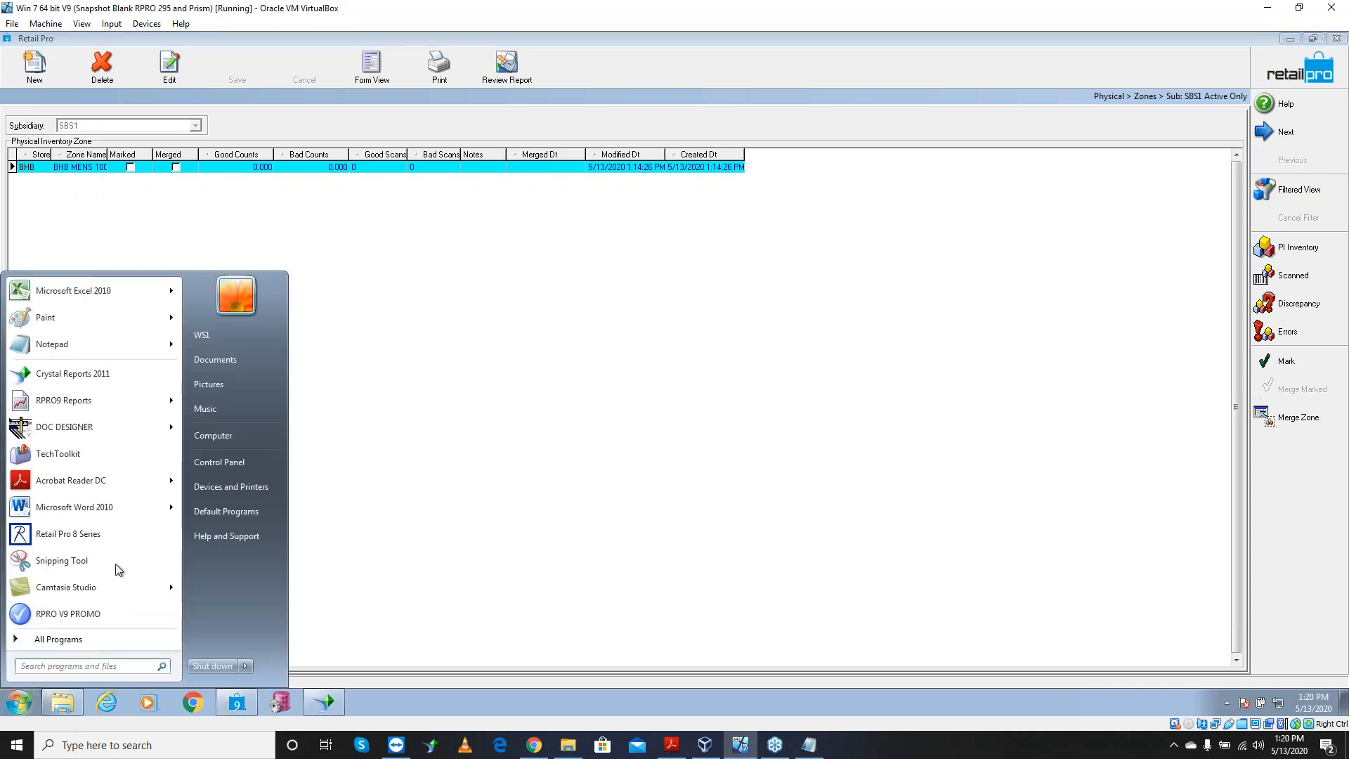
Launch Paint, enlarge its window, and sketch a rectangle, magnifier circle, plus sign and top box
click(126, 323)
mouse_move(449, 343)
mouse_down()
mouse_move(639, 470)
mouse_move(961, 627)
mouse_up()
mouse_move(83, 190)
mouse_down()
mouse_move(574, 185)
mouse_move(716, 331)
mouse_move(688, 546)
mouse_move(128, 506)
mouse_move(102, 197)
mouse_up()
mouse_move(212, 220)
mouse_down()
mouse_move(199, 253)
mouse_move(191, 220)
mouse_up()
mouse_move(296, 221)
mouse_down()
mouse_move(300, 242)
mouse_move(319, 239)
mouse_up()
mouse_move(356, 196)
mouse_down()
mouse_move(363, 221)
mouse_move(494, 220)
mouse_move(538, 200)
mouse_move(532, 184)
mouse_up()
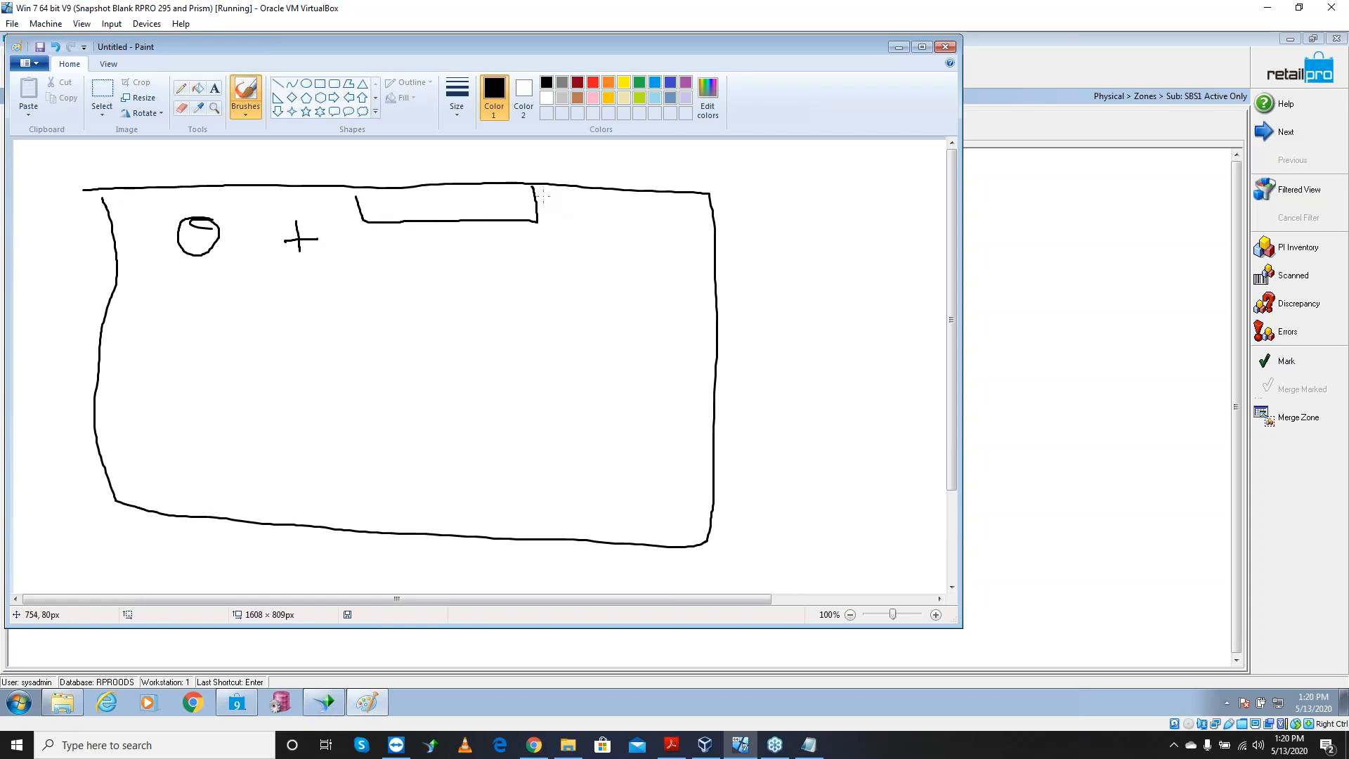
Add a divider, marks and a line linking the 100 note to the magnifier, then minimize Paint
mouse_move(542, 186)
mouse_down()
mouse_move(553, 216)
mouse_move(723, 231)
mouse_up()
mouse_move(198, 272)
mouse_down()
mouse_move(253, 271)
mouse_move(223, 260)
mouse_up()
drag(367, 210, 371, 226)
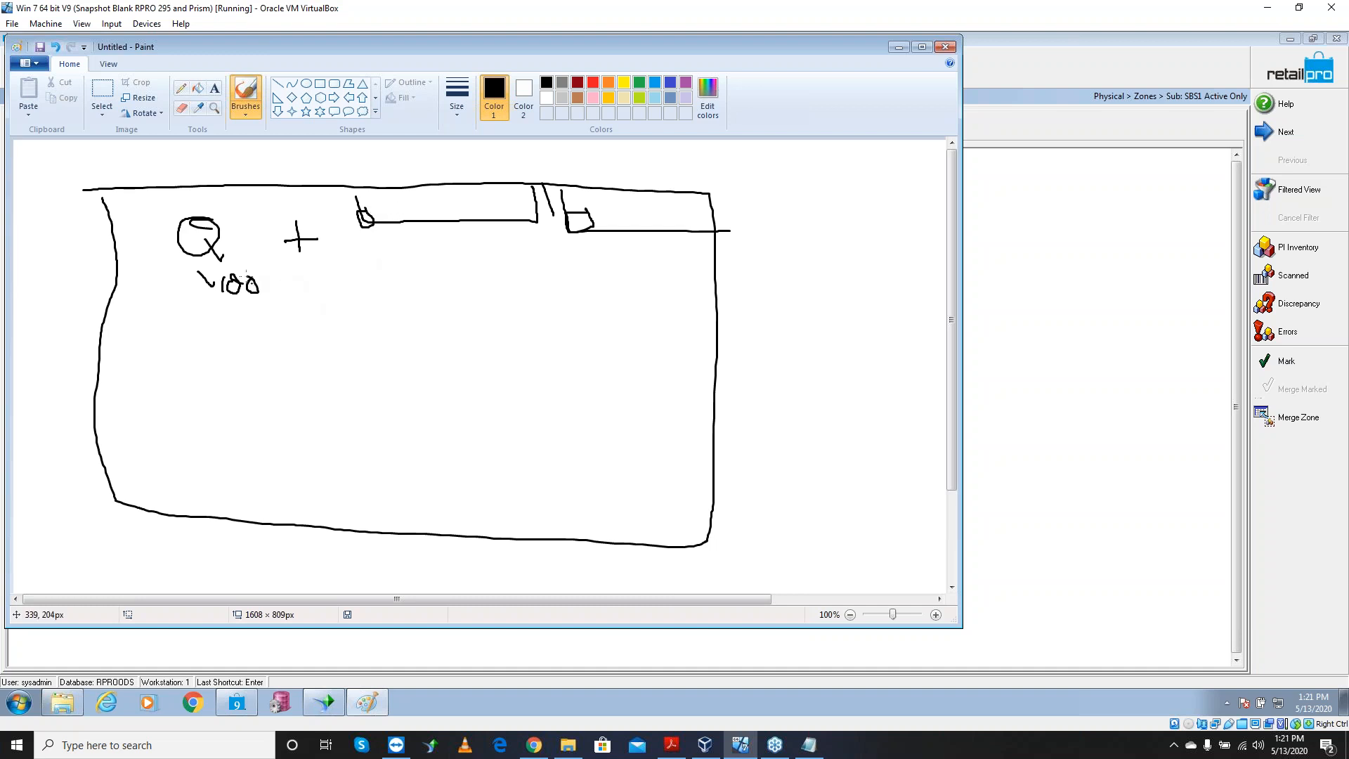
mouse_move(270, 274)
mouse_down()
mouse_move(223, 241)
mouse_move(224, 257)
mouse_up()
click(898, 47)
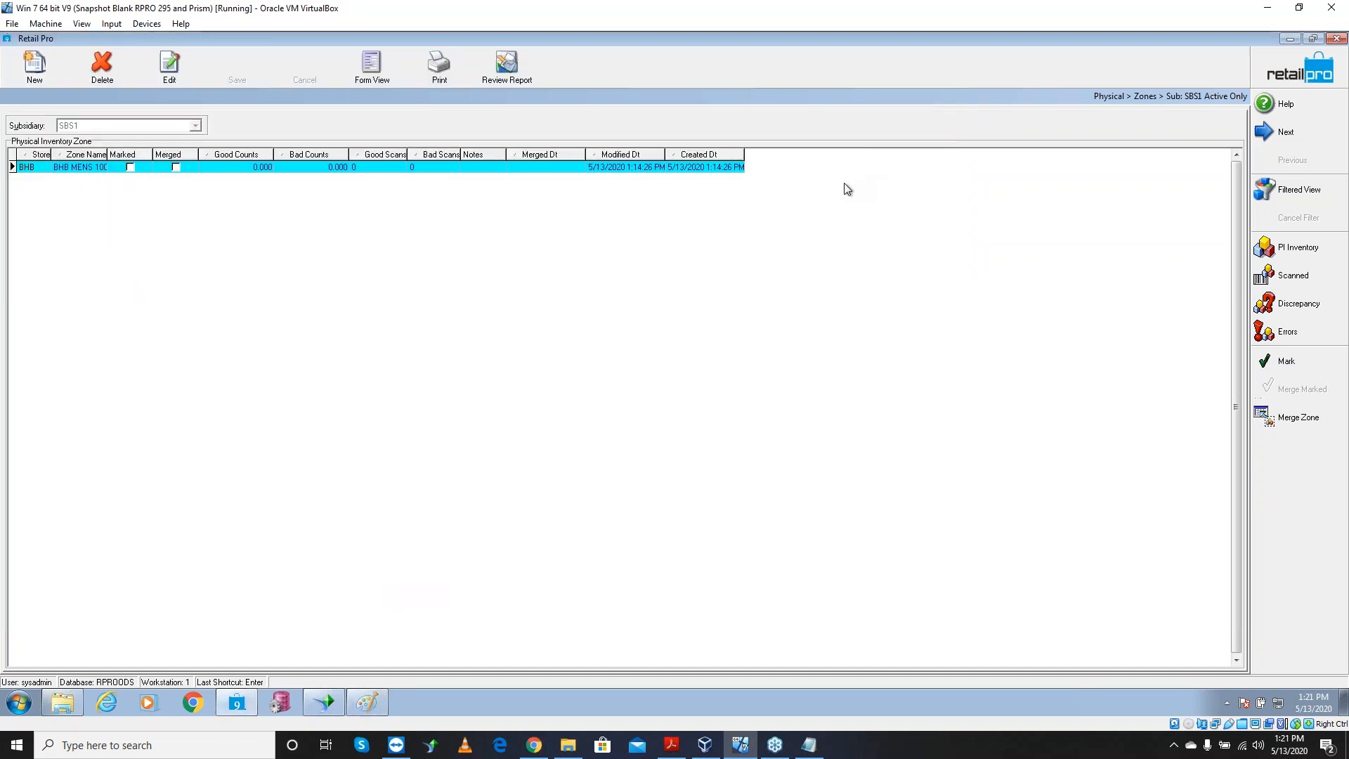
Select zone BHB MENS 100, show its Scanned View and open the Add Counts dialog
click(88, 175)
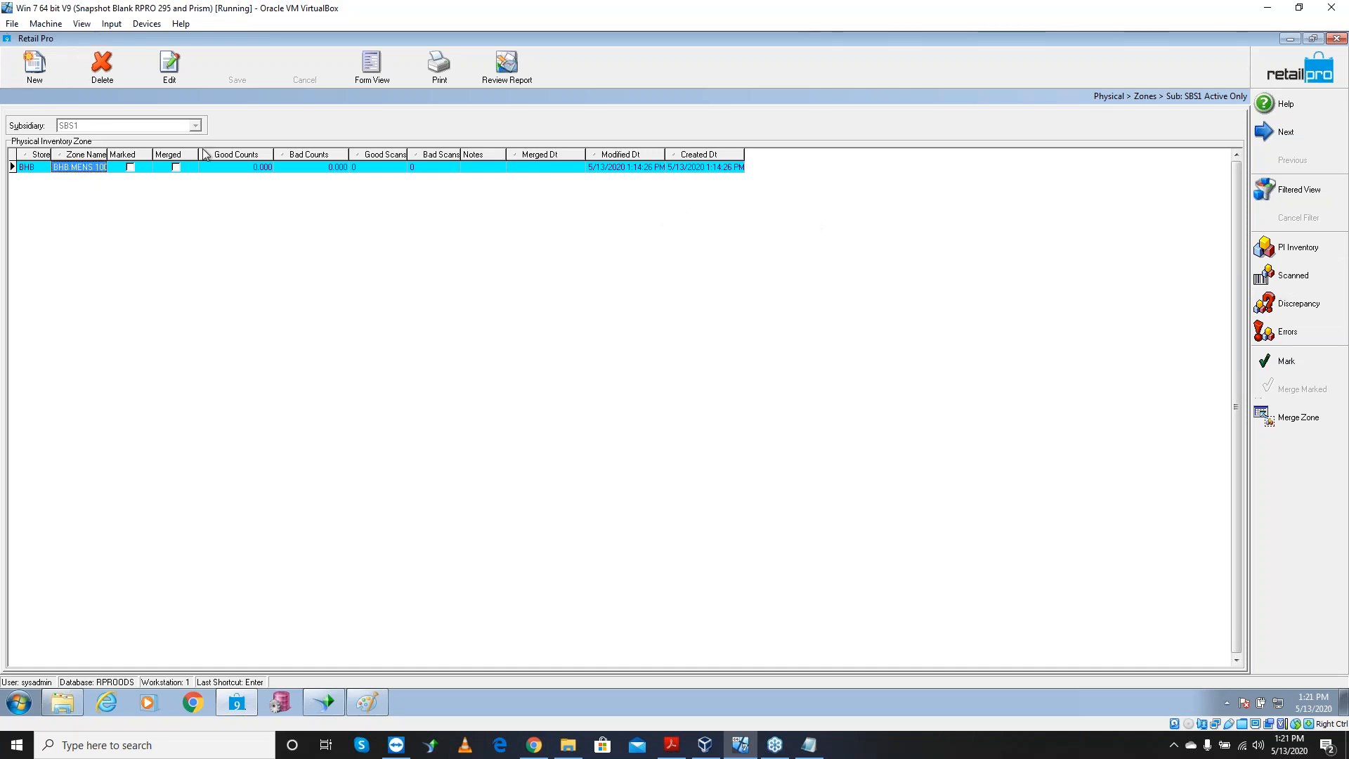
click(1293, 276)
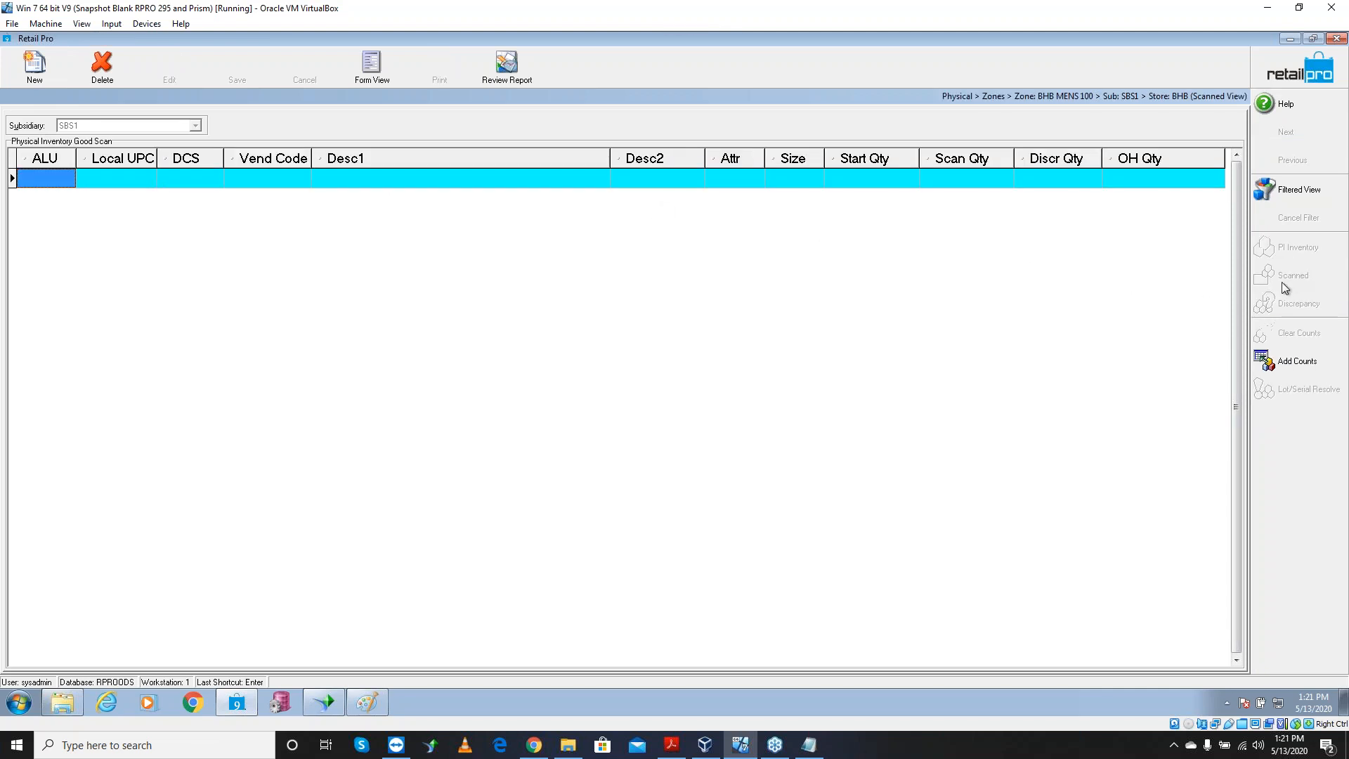
click(1304, 369)
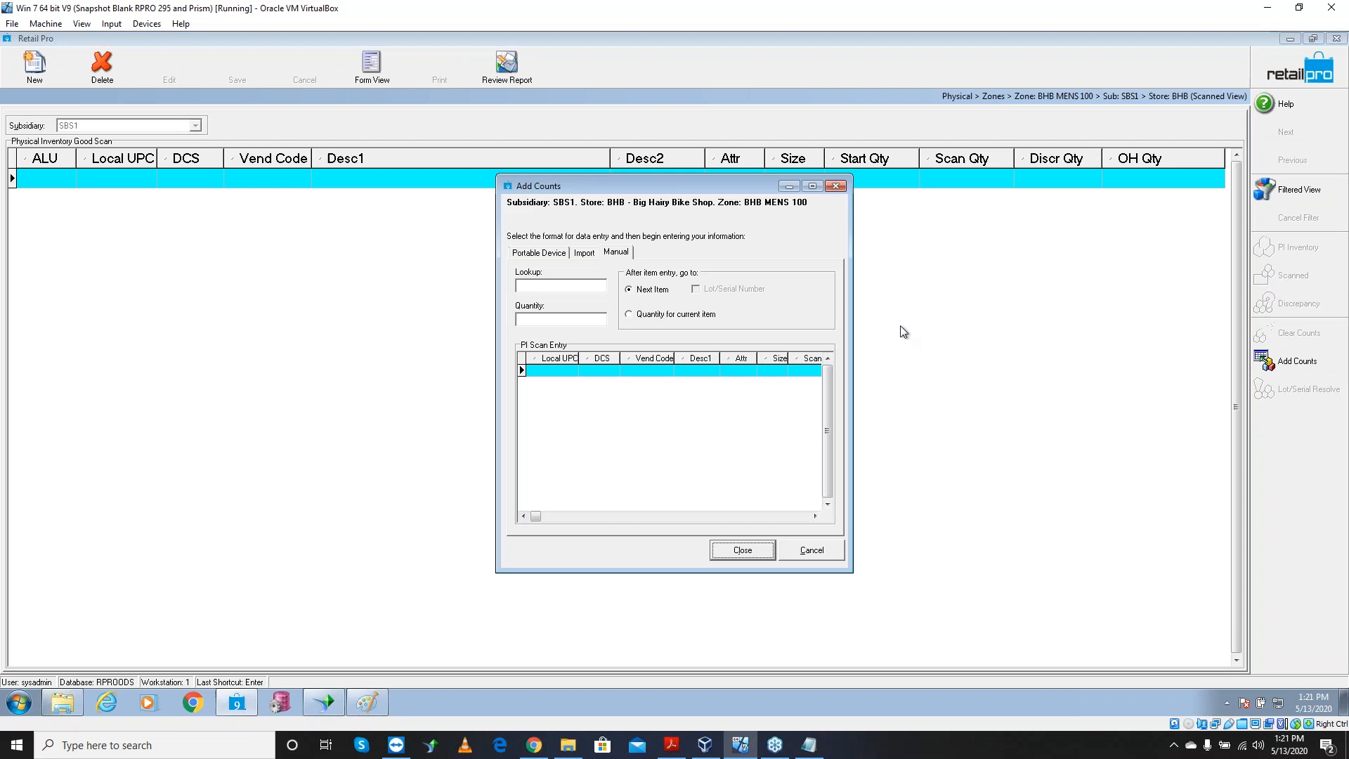
On the Import tab, browse for a count file and set Files of type to Text Files
click(586, 254)
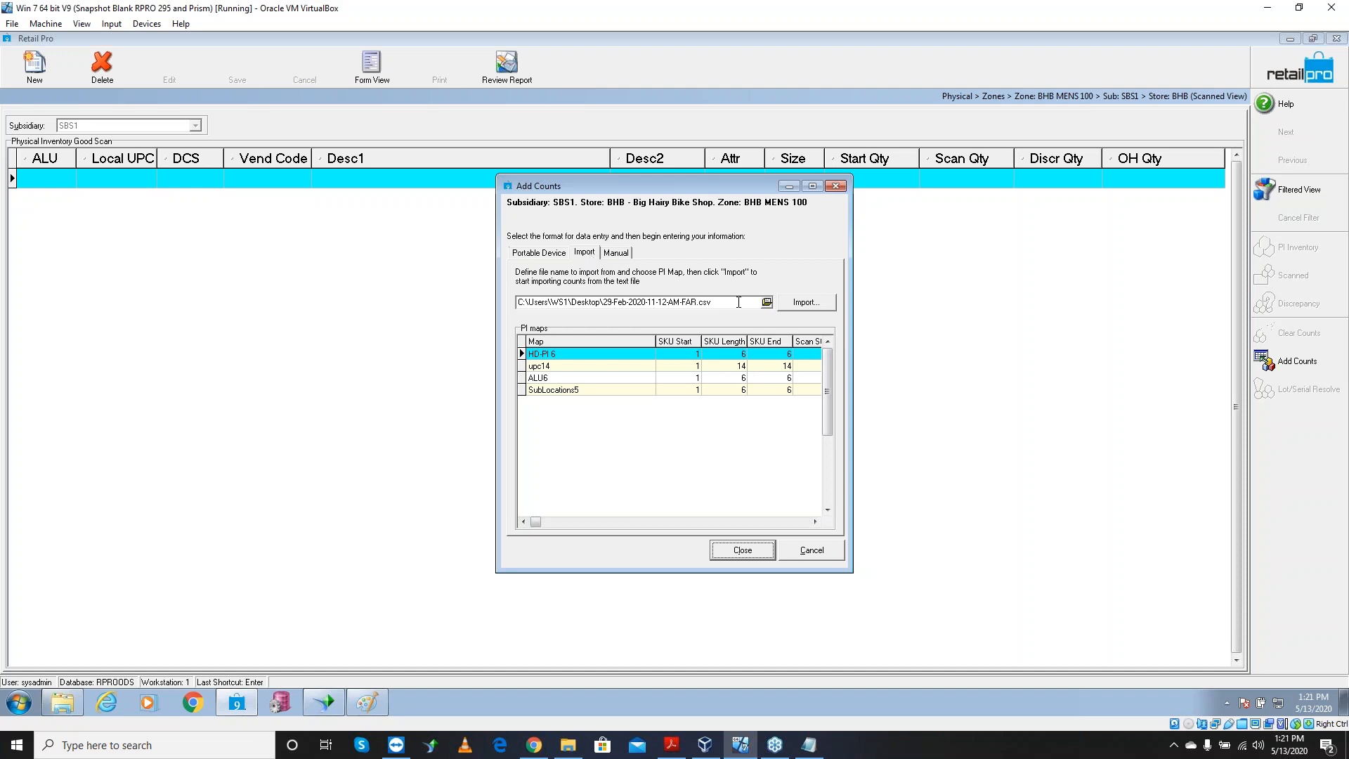
click(765, 306)
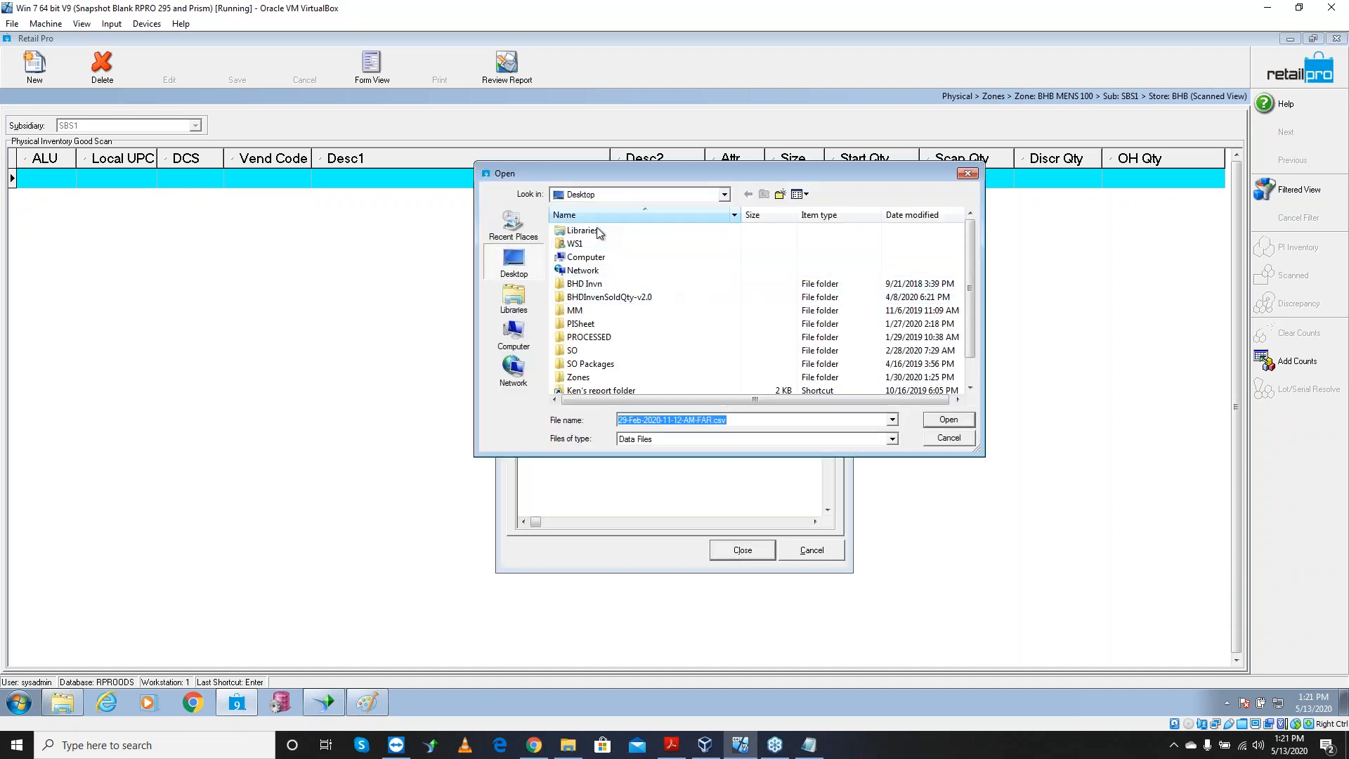
click(764, 440)
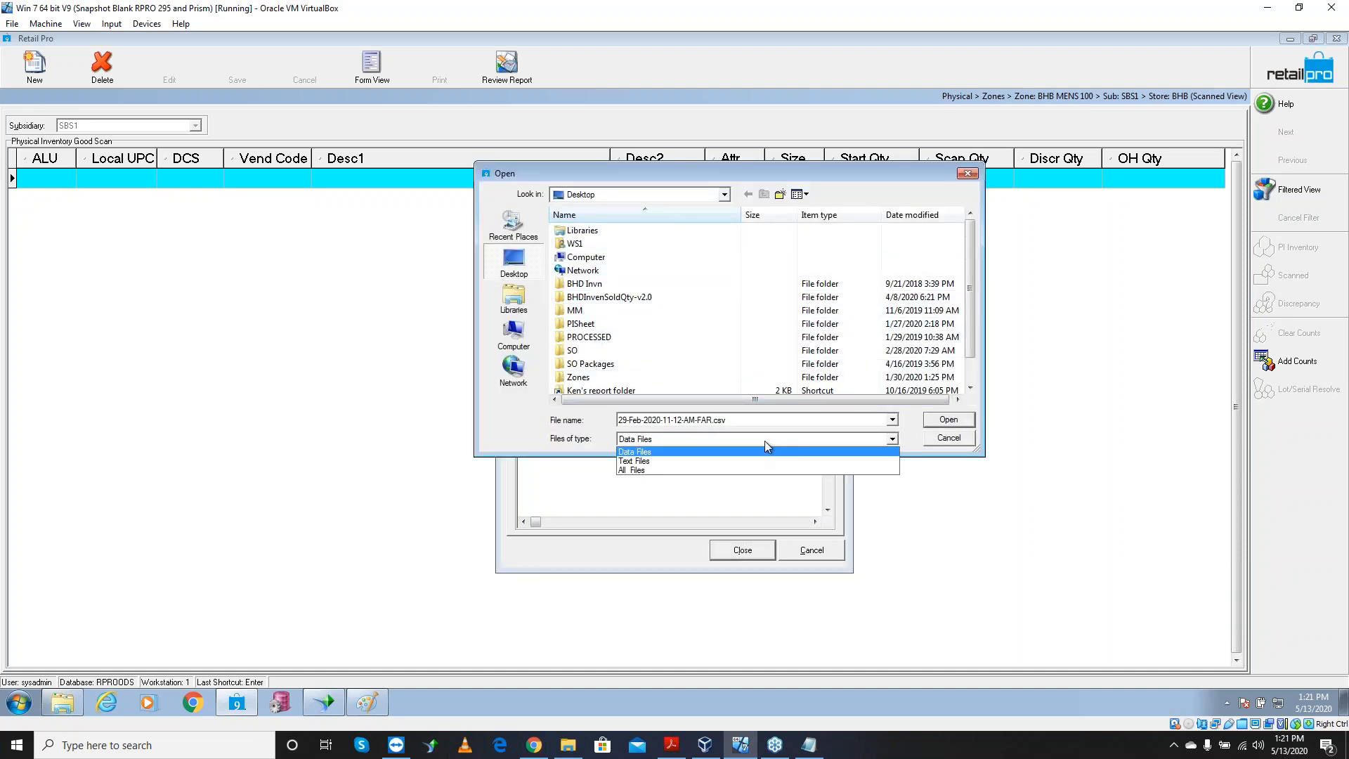
click(764, 440)
click(764, 440)
click(765, 440)
click(764, 440)
click(765, 440)
click(765, 440)
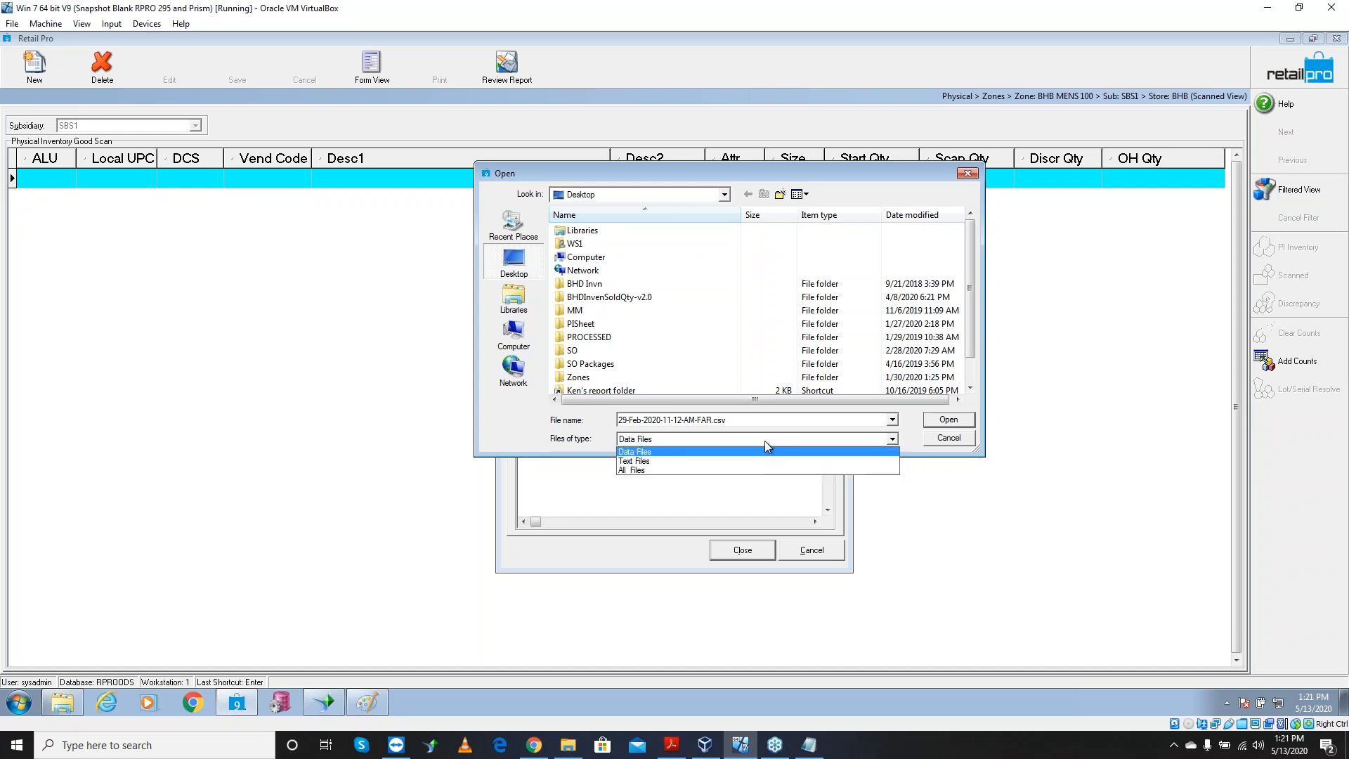
click(727, 461)
Select zone.txt from the Desktop and confirm it as the import file
scroll(963, 380, down, 4)
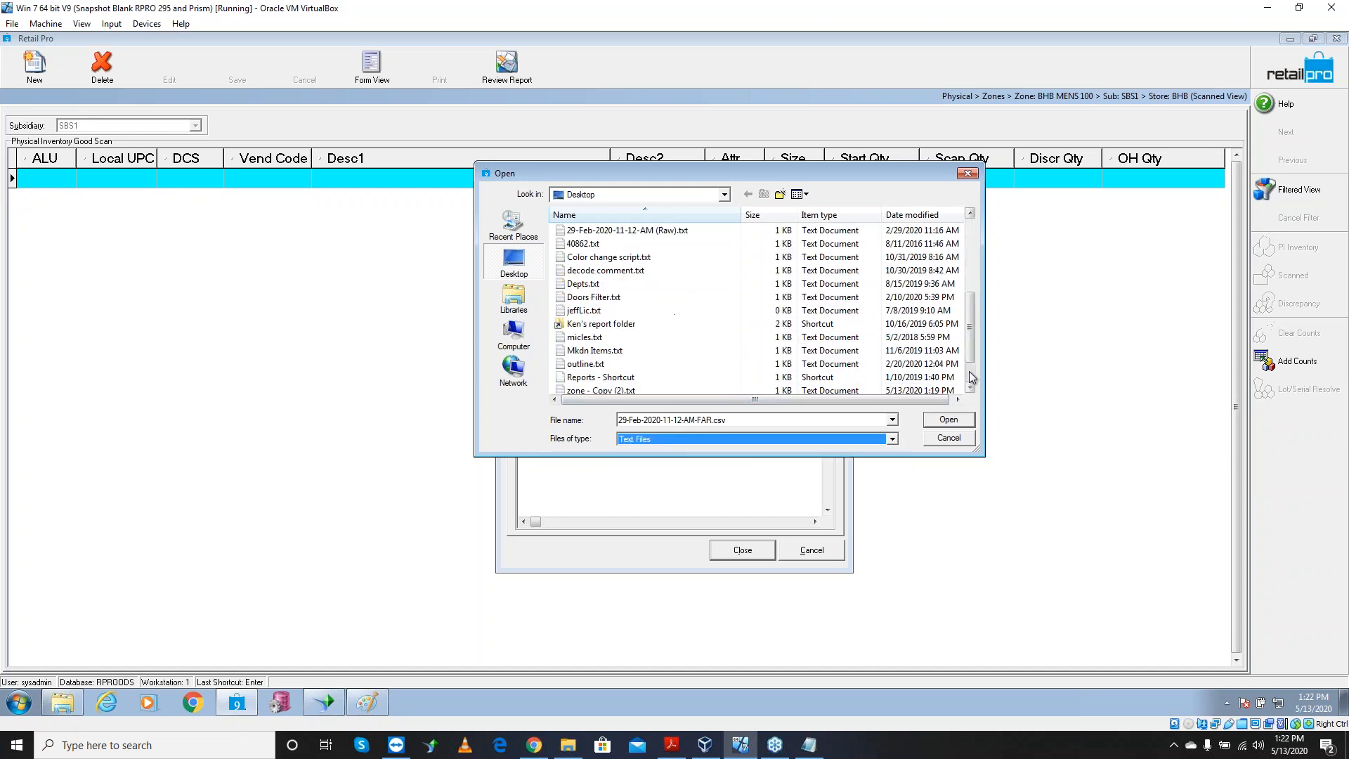
click(971, 388)
click(970, 388)
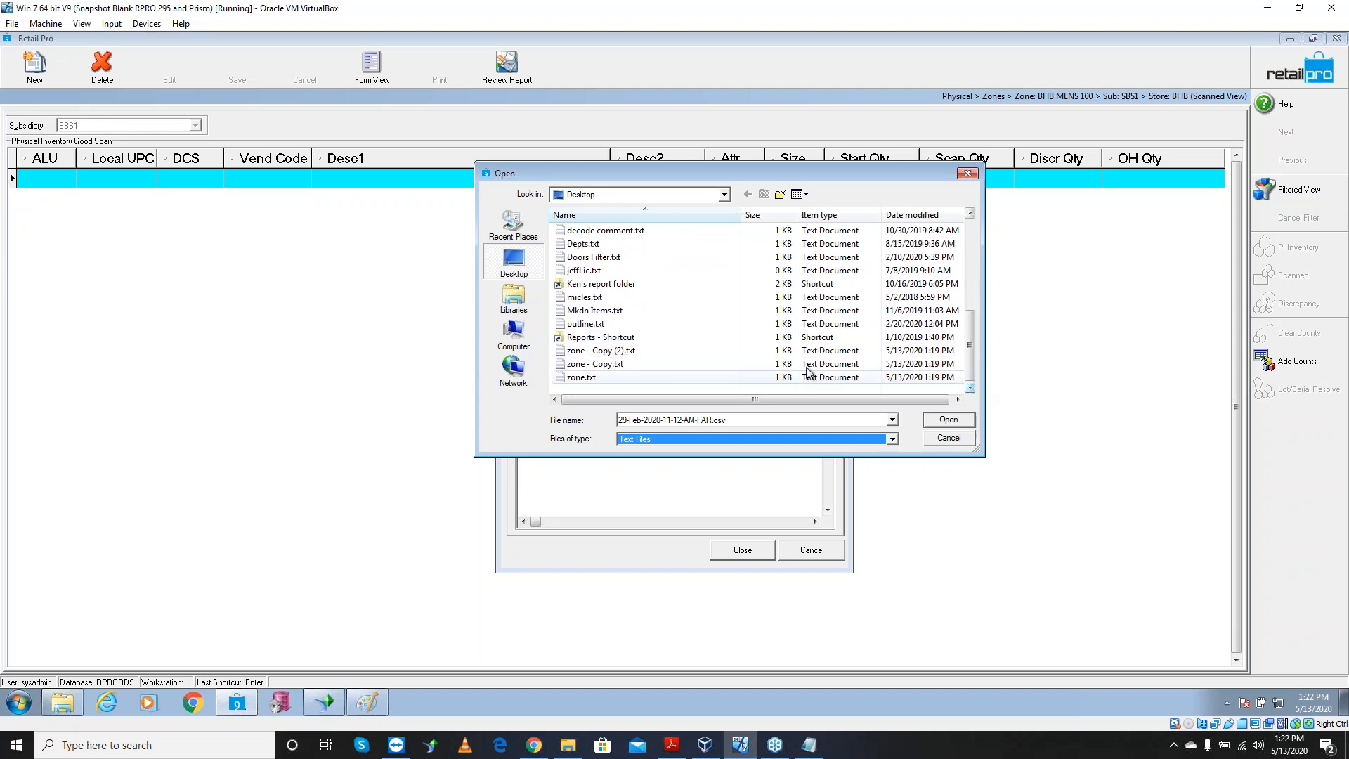
click(660, 377)
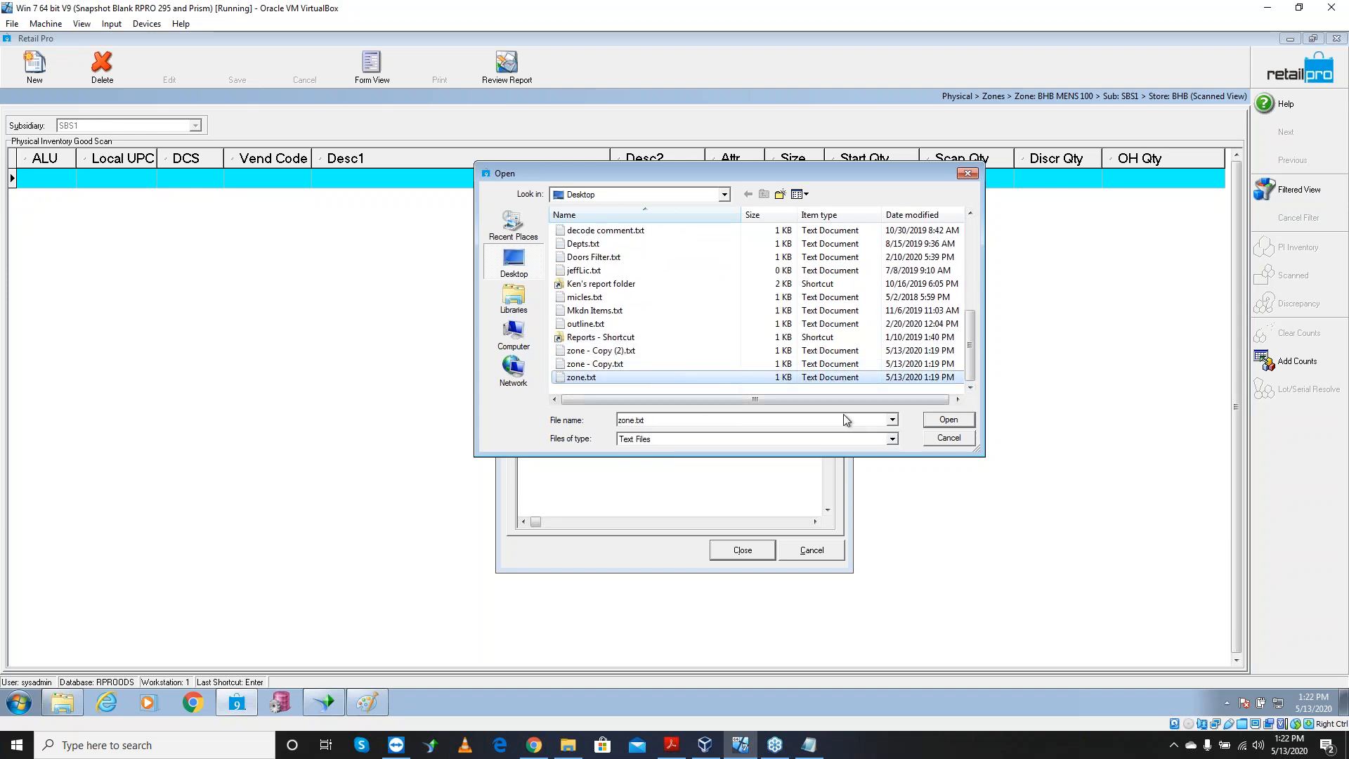
click(957, 424)
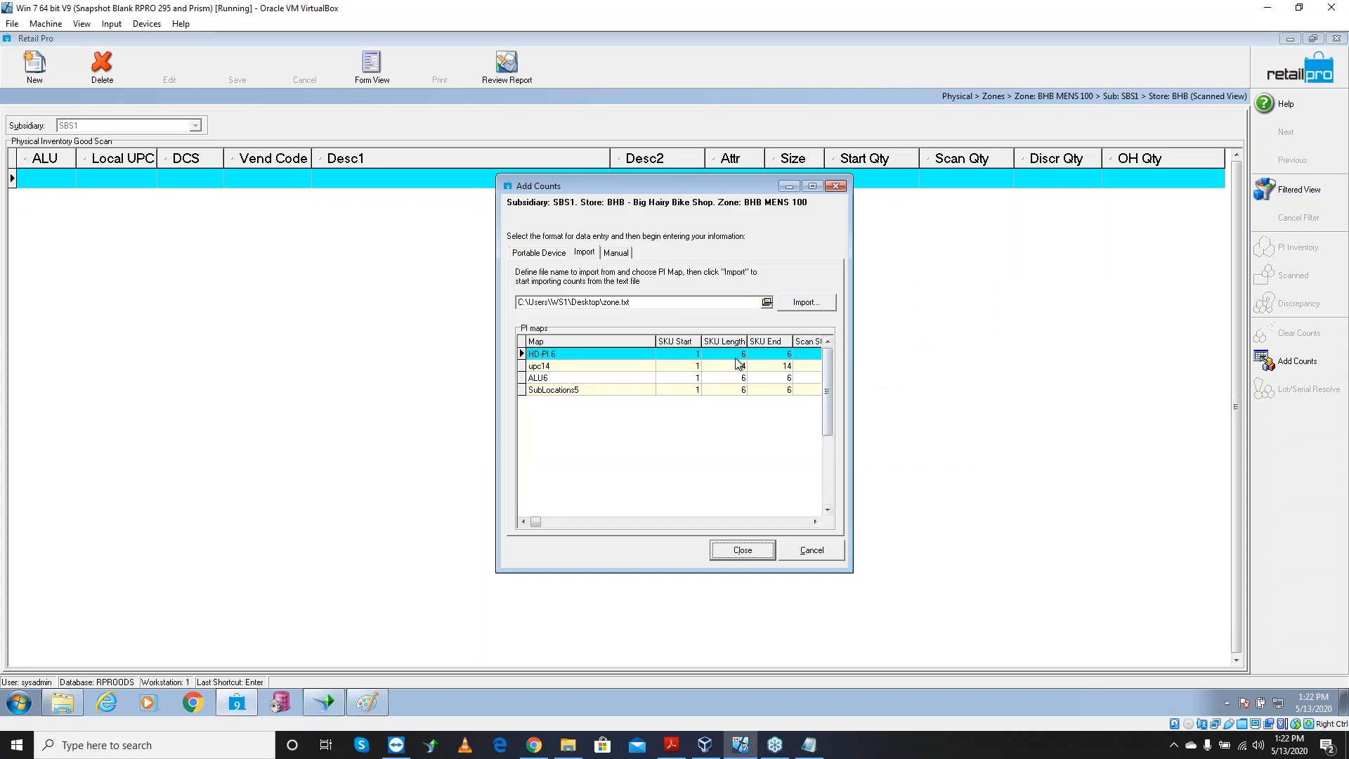
Import zone.txt counts with the ALU6 map, dismiss the one-unfound-item notice, and close
click(579, 379)
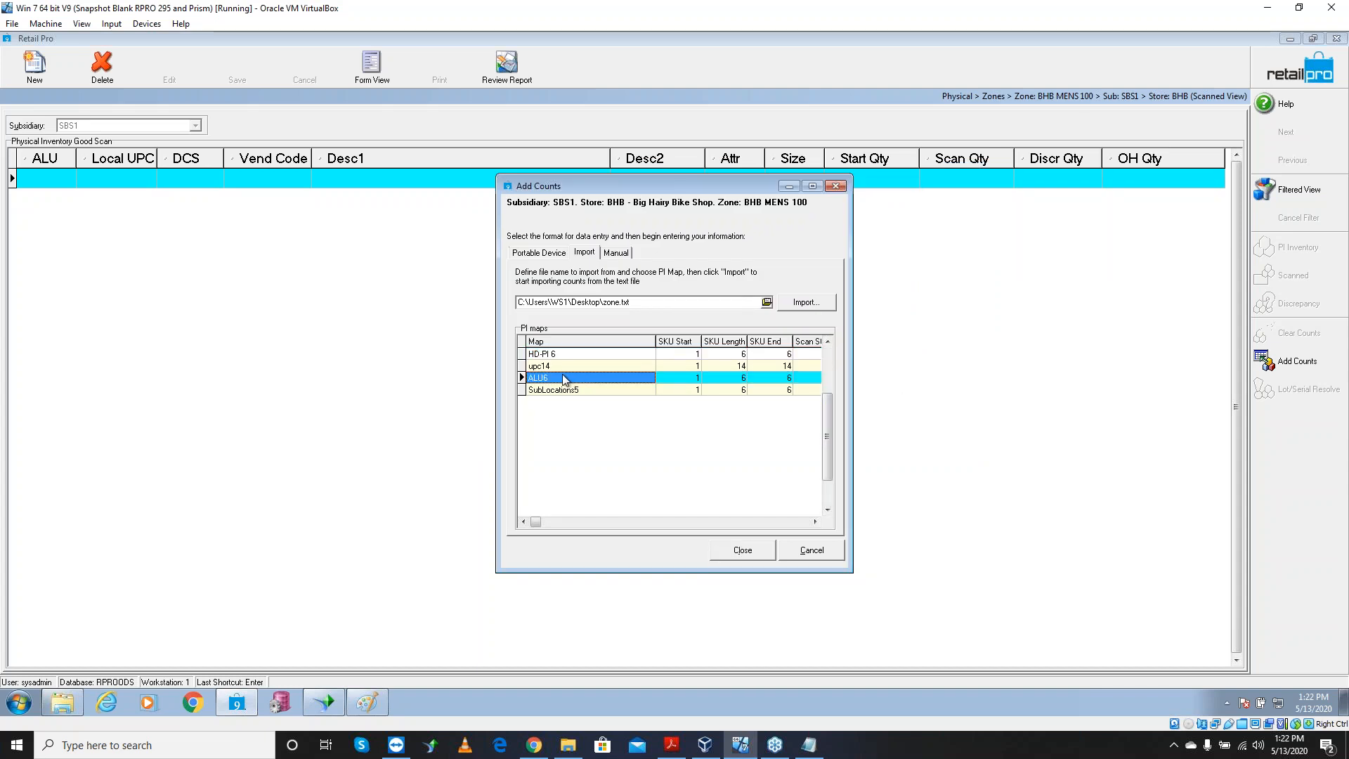
click(806, 303)
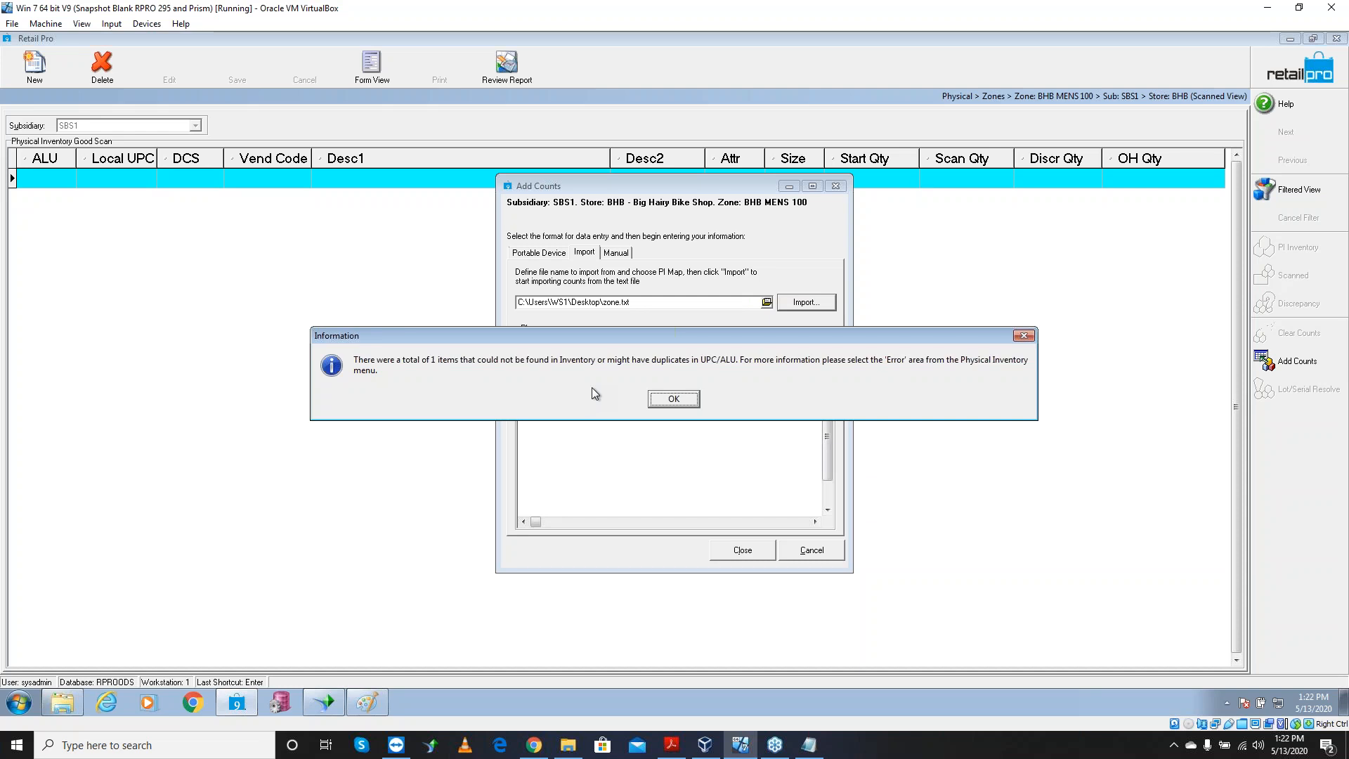
click(671, 399)
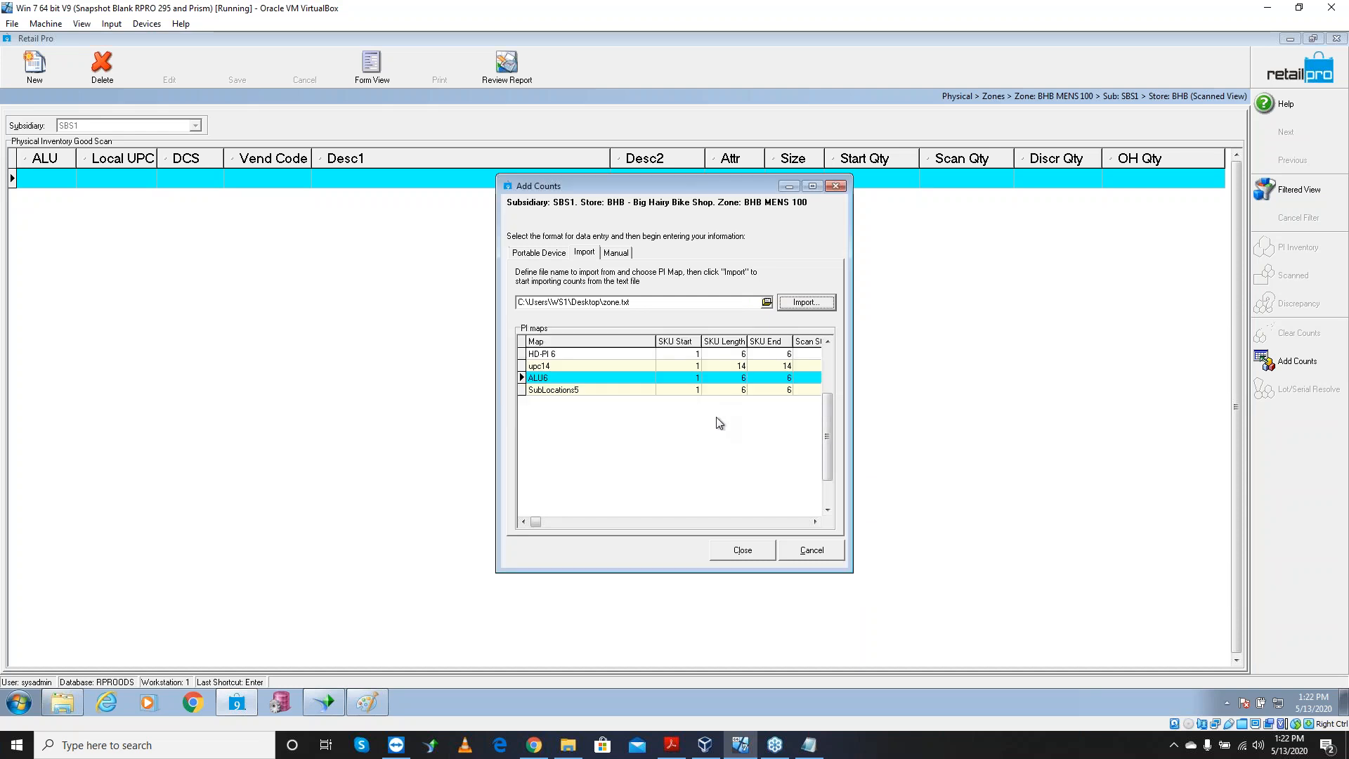
click(751, 550)
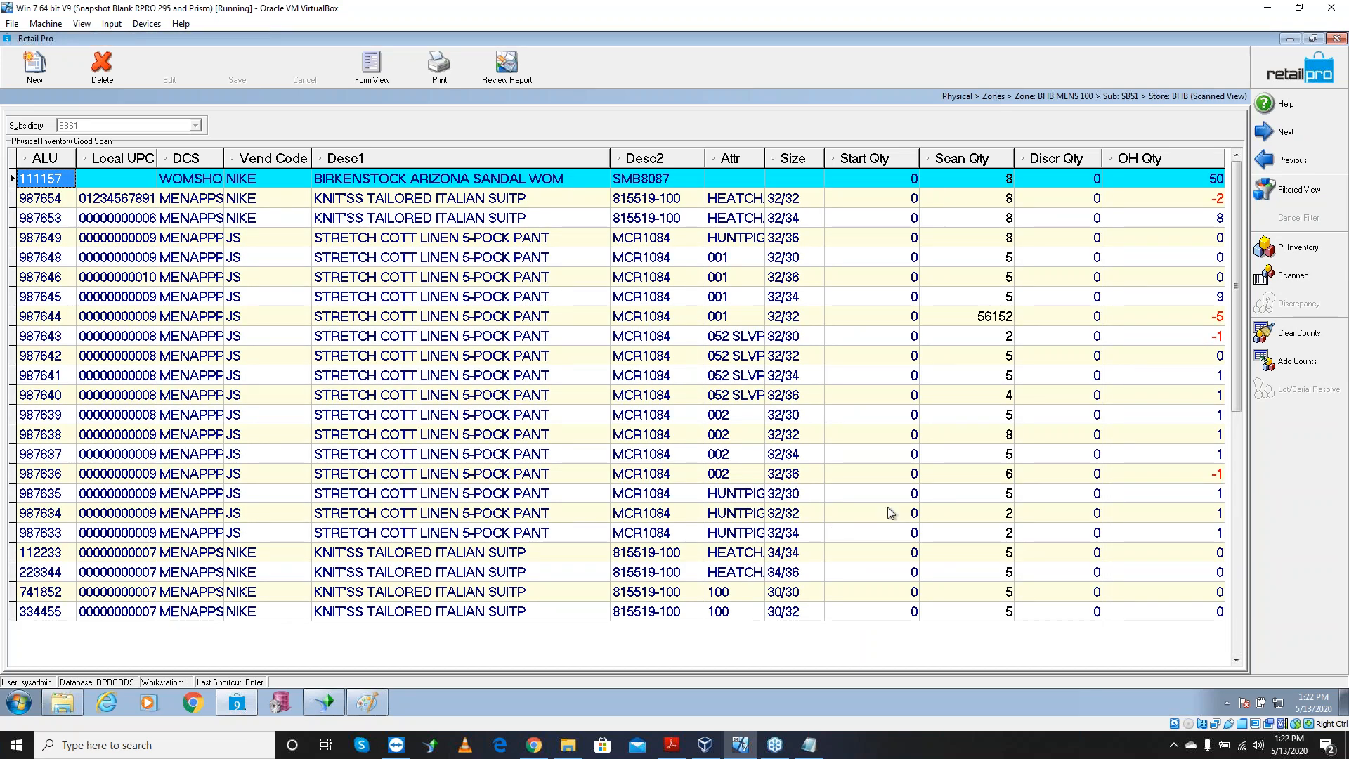
Check 987644's 56152 scan quantity, then review the zone's 3 bad and 23 good scans
click(1001, 322)
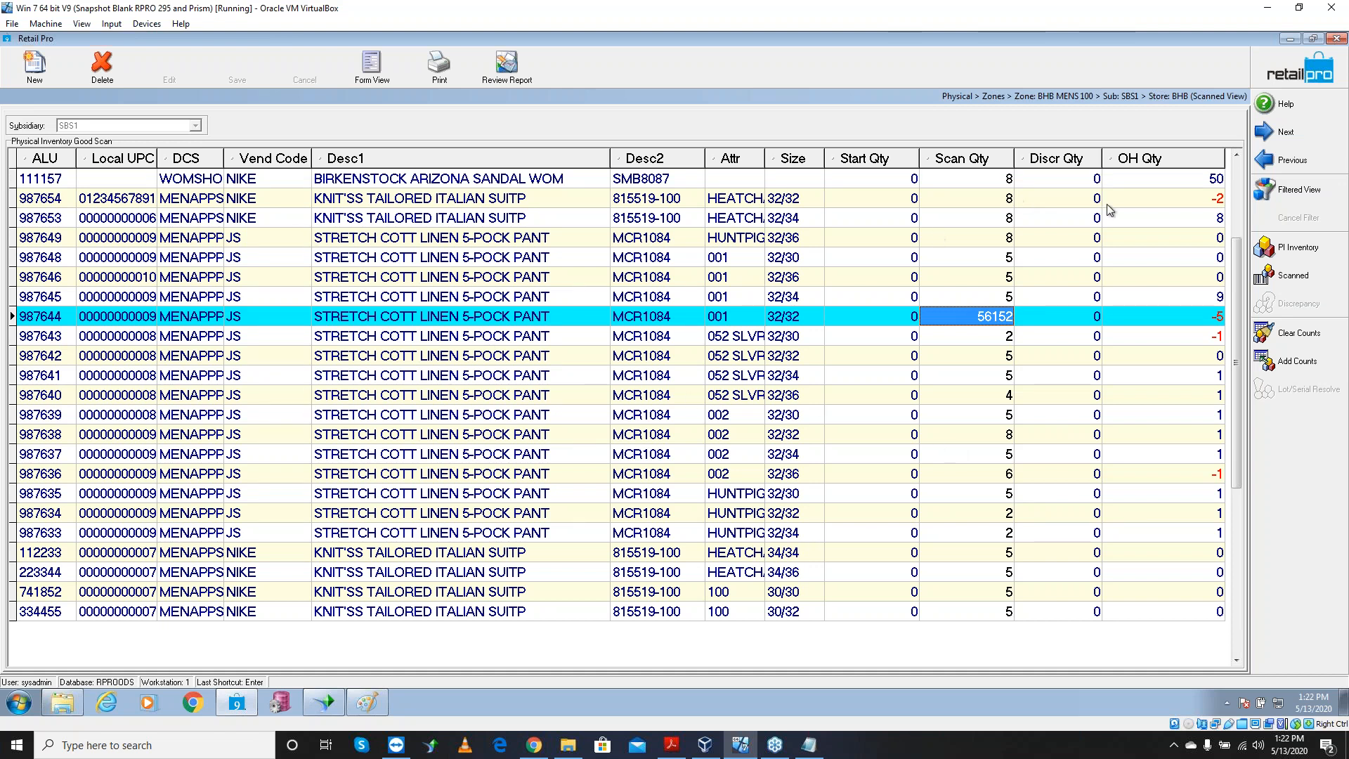
click(1285, 76)
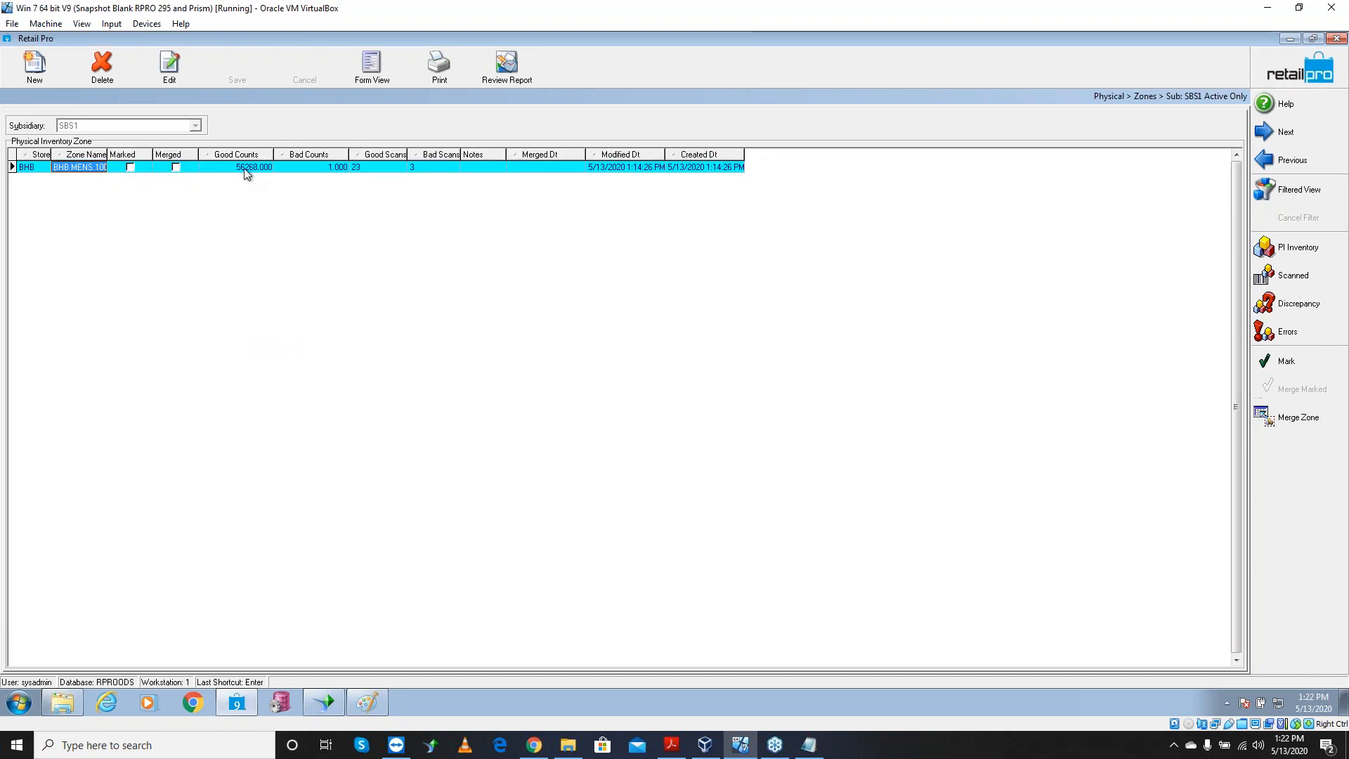
click(431, 170)
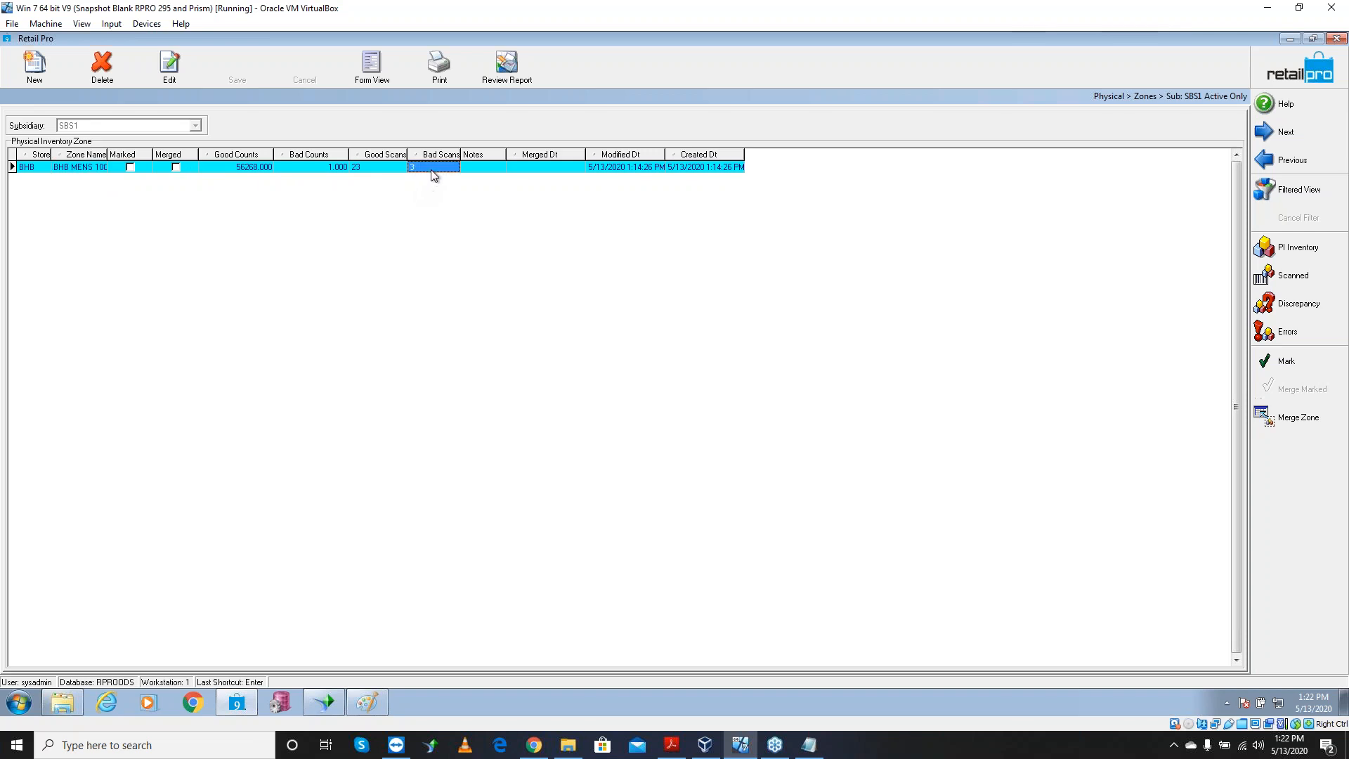
click(368, 169)
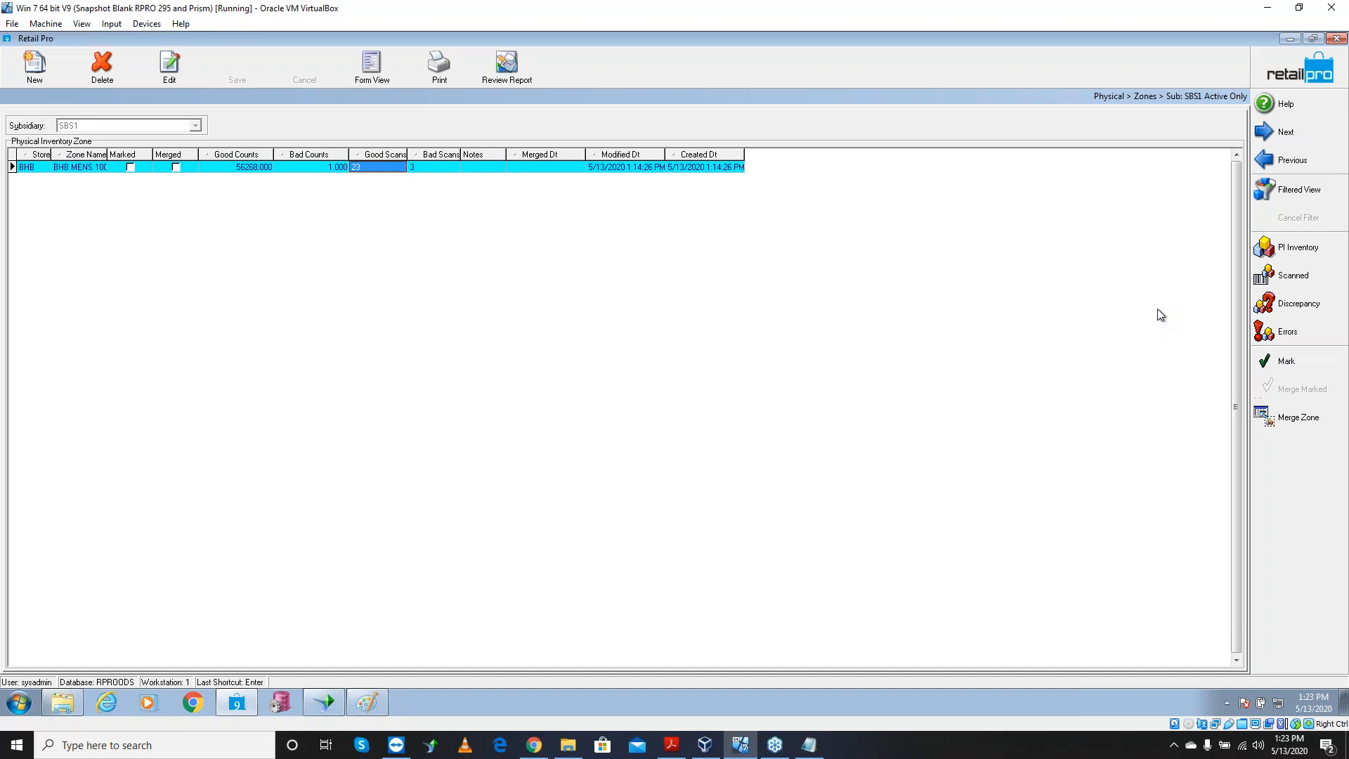
click(1284, 339)
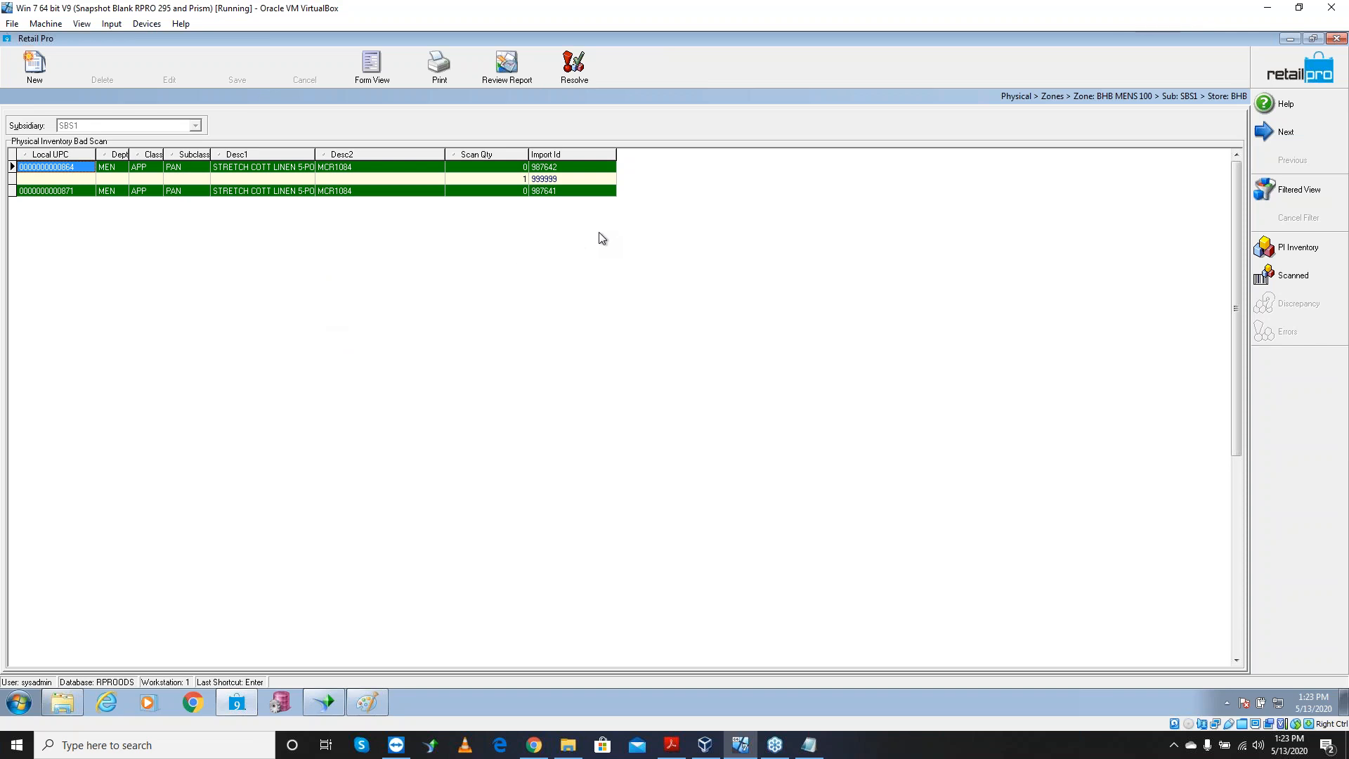
Set both bad-scan grid fonts to 14 point in Page Manager and apply them
right_click(526, 154)
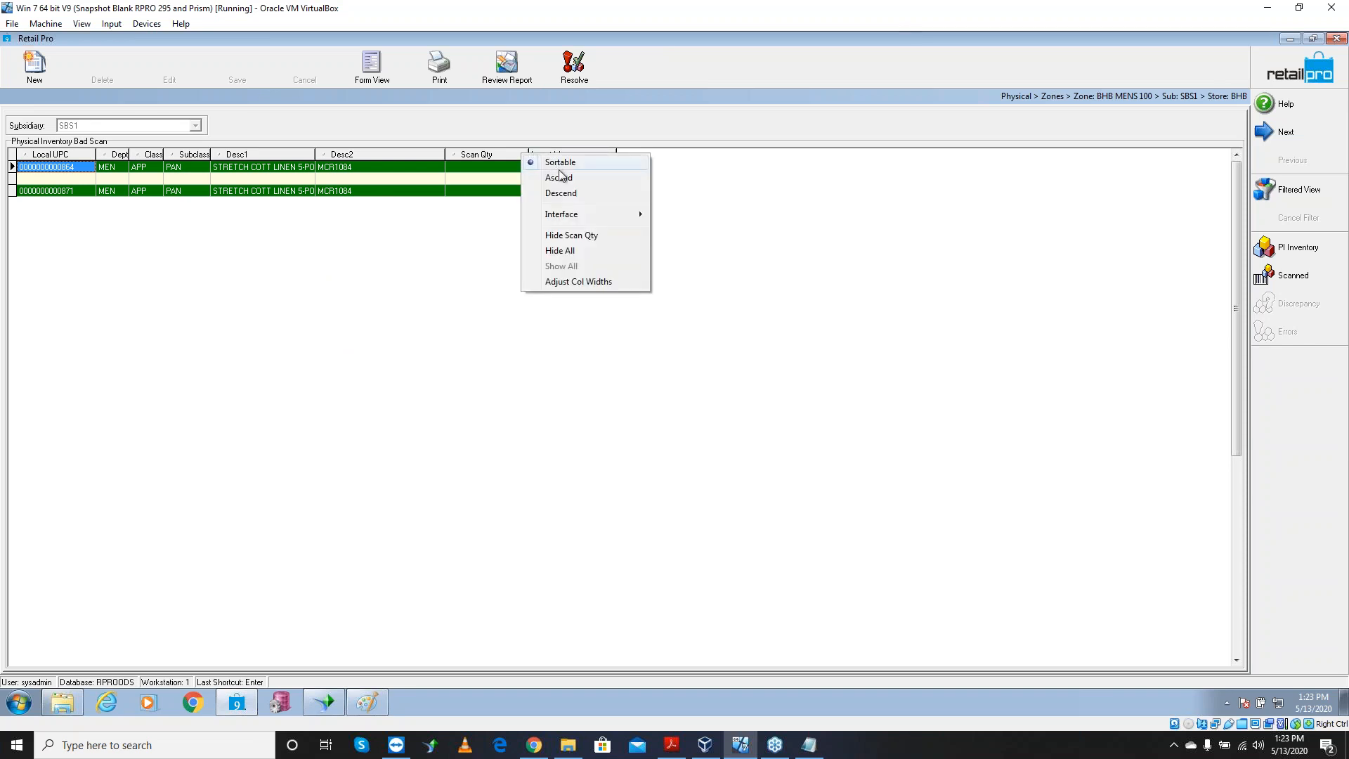
mouse_move(583, 217)
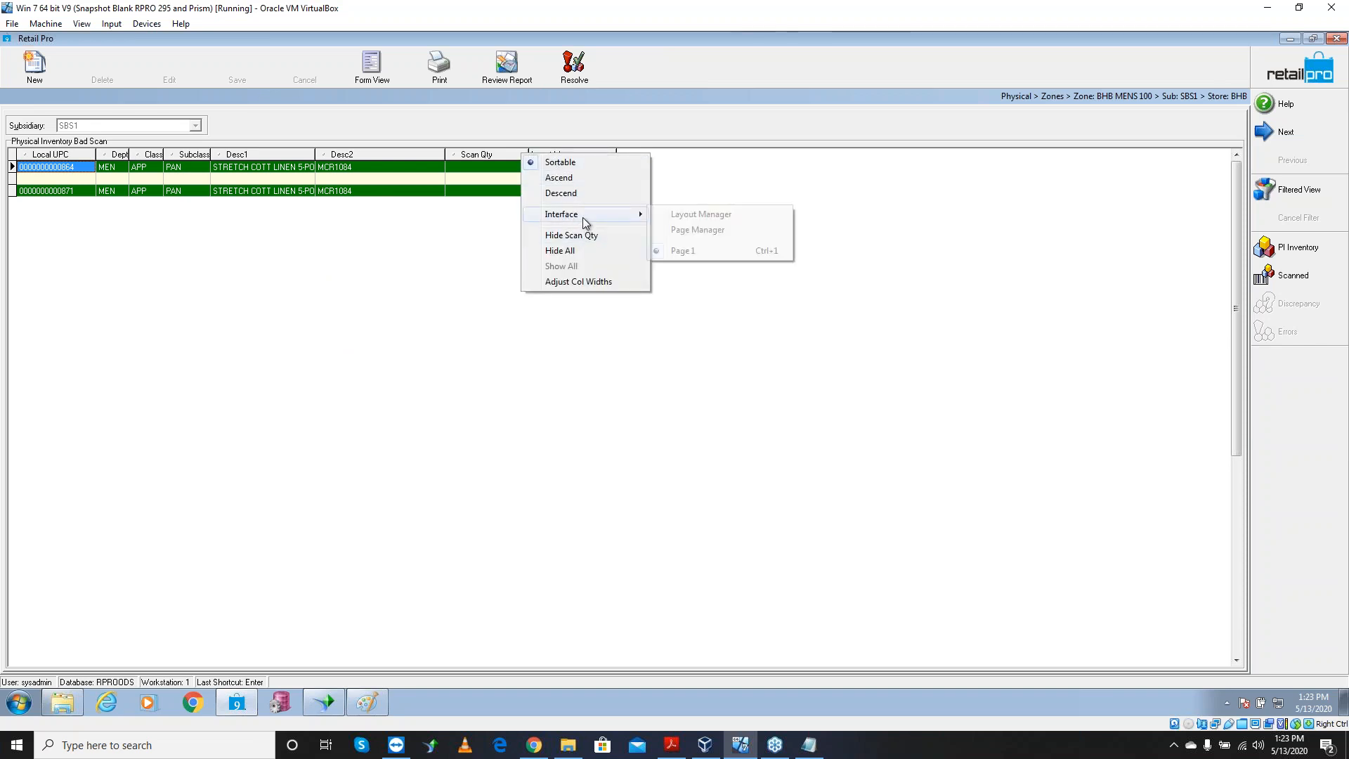
click(725, 229)
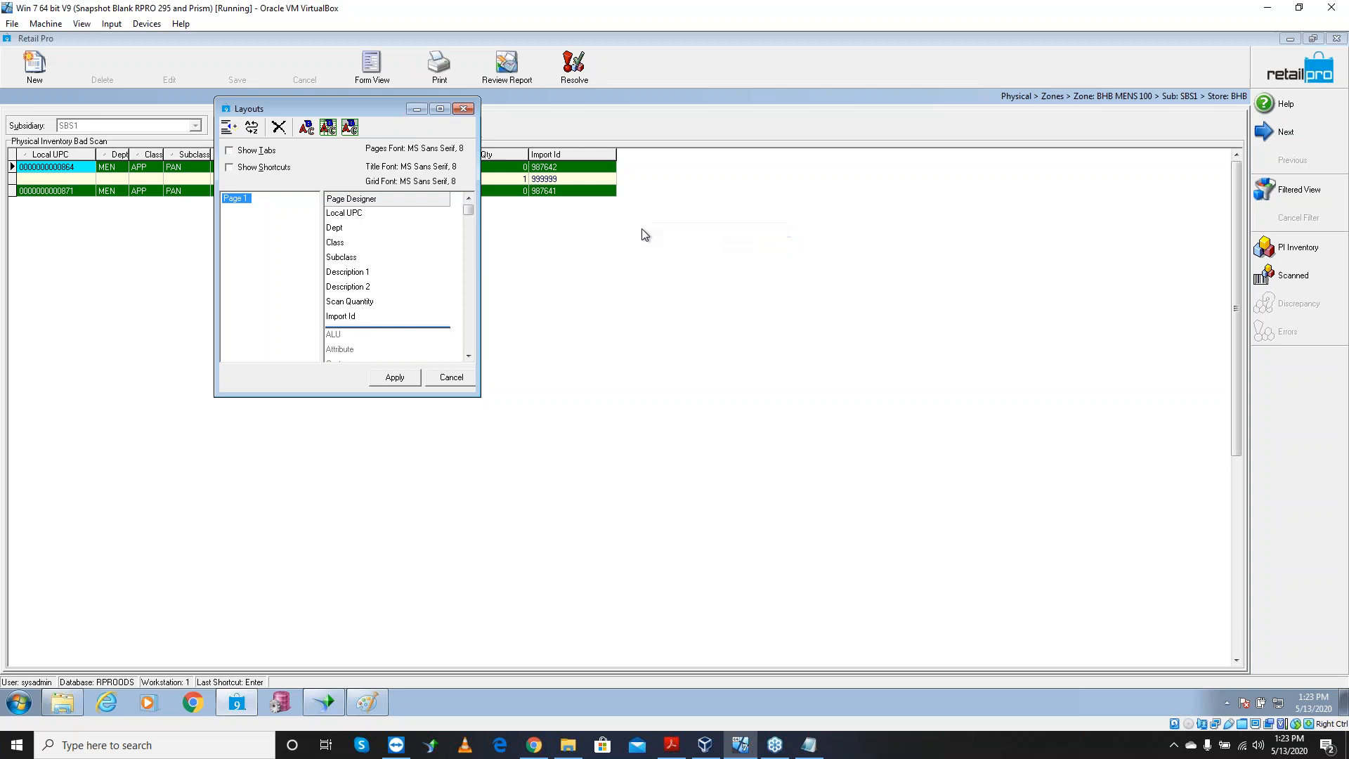
click(328, 128)
click(732, 262)
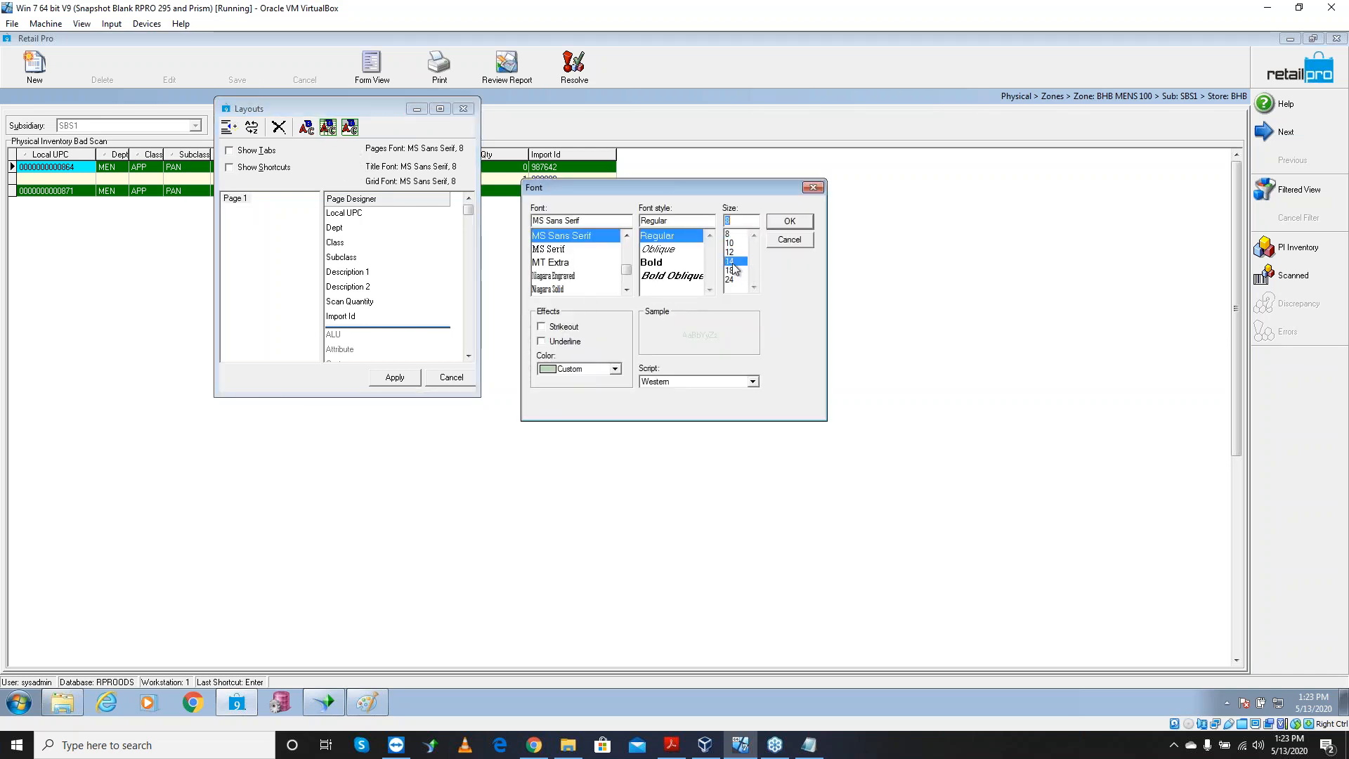
click(790, 221)
click(350, 127)
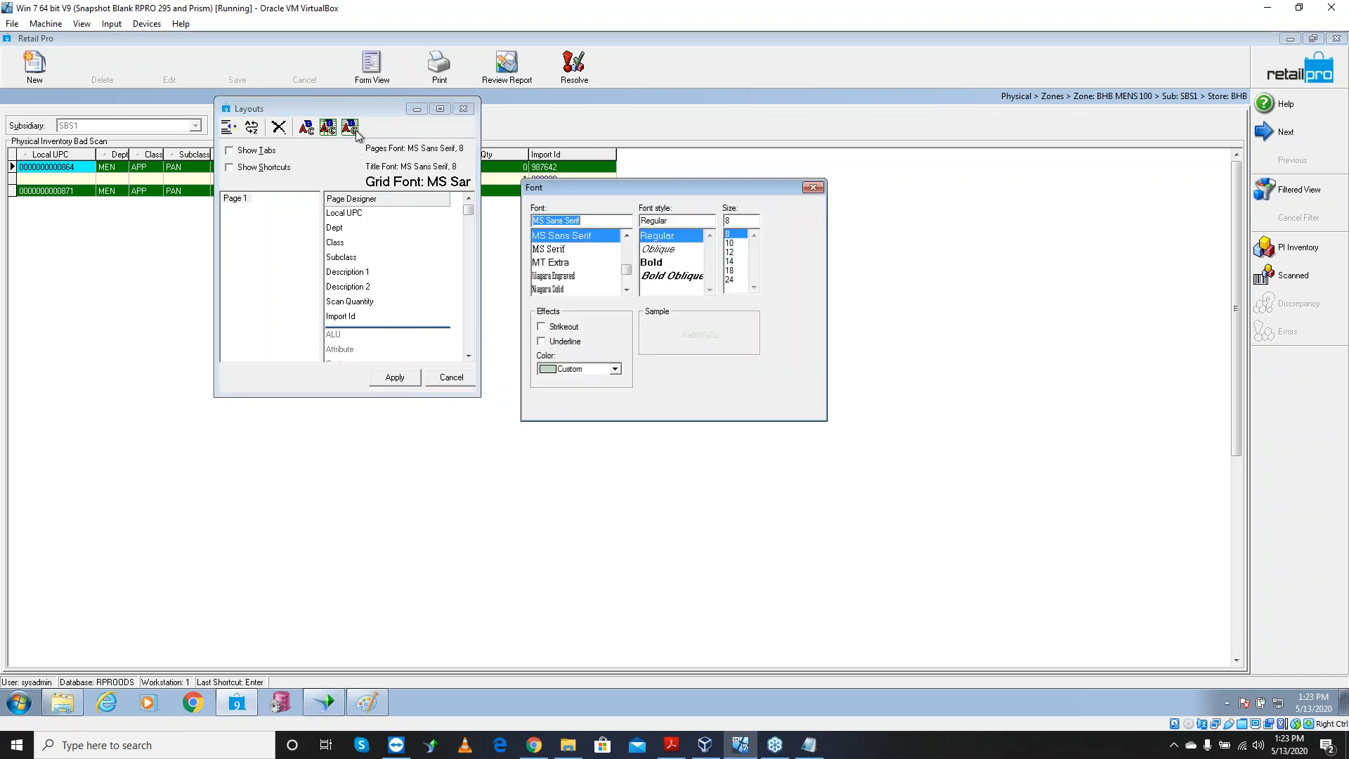
click(731, 262)
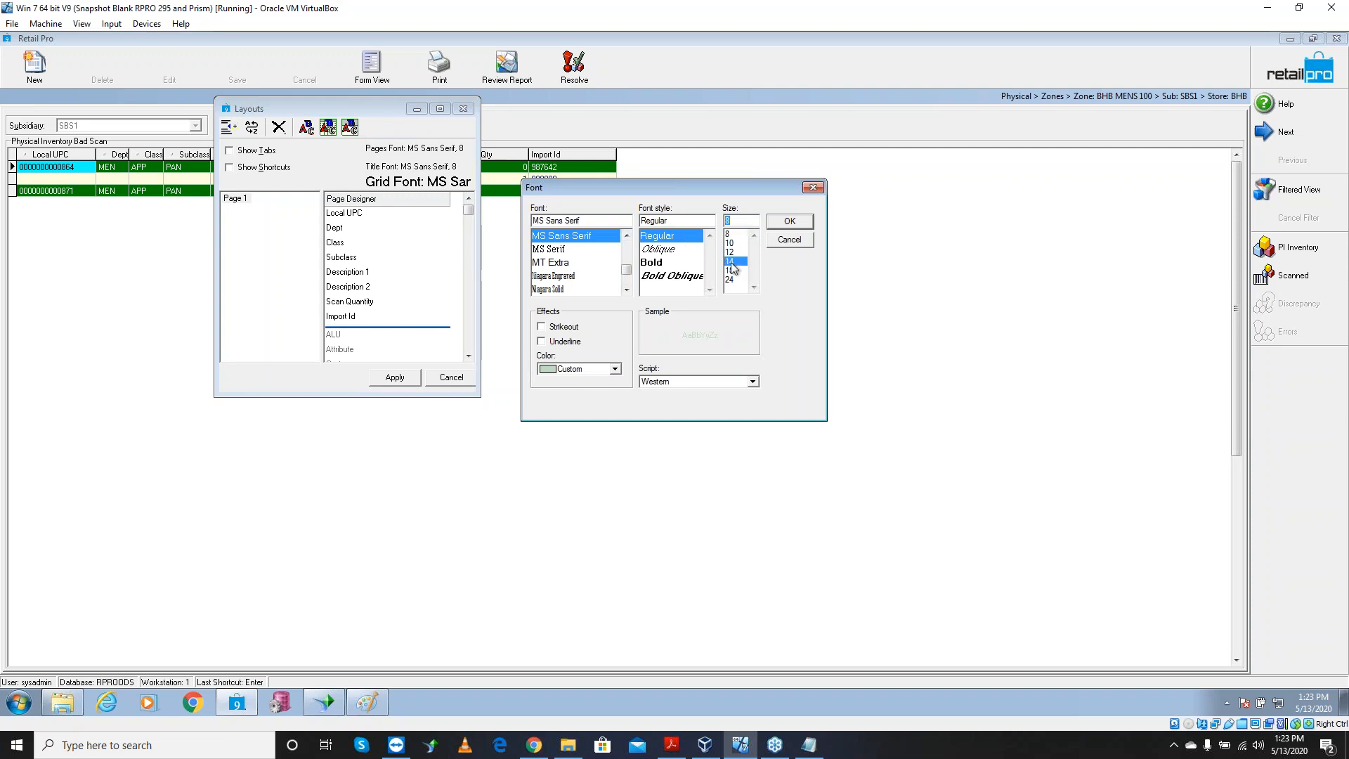
click(789, 222)
click(396, 378)
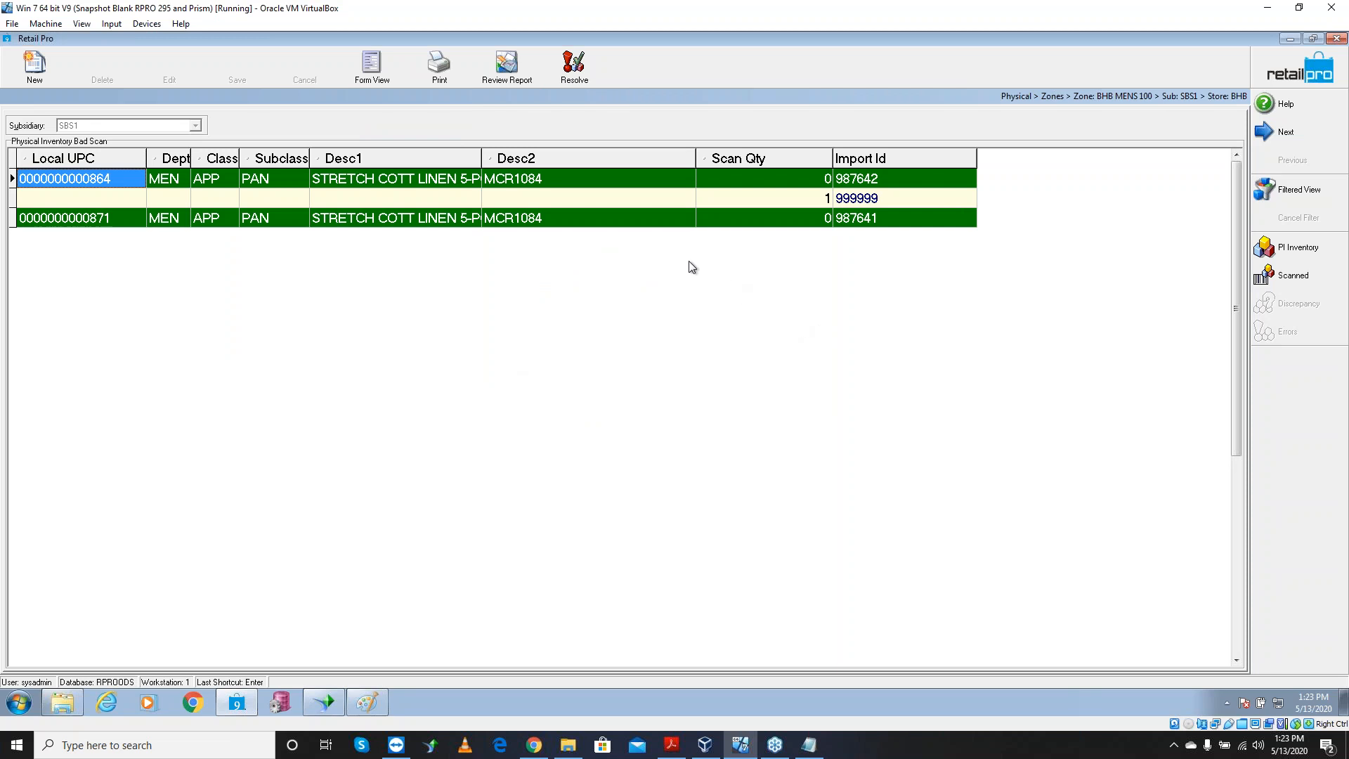
Inspect the 999999 bad-scan row's blank Class, Subclass and description fields
click(416, 198)
click(522, 201)
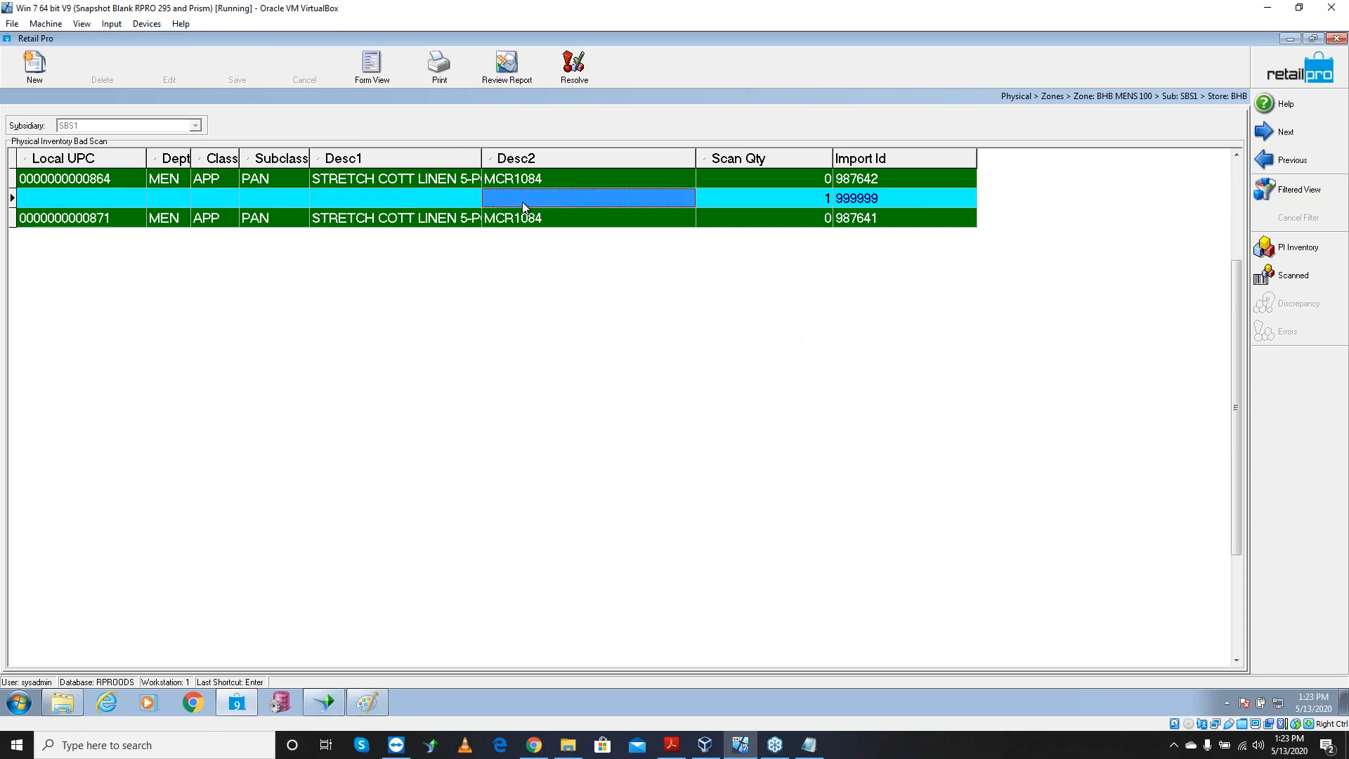
click(458, 200)
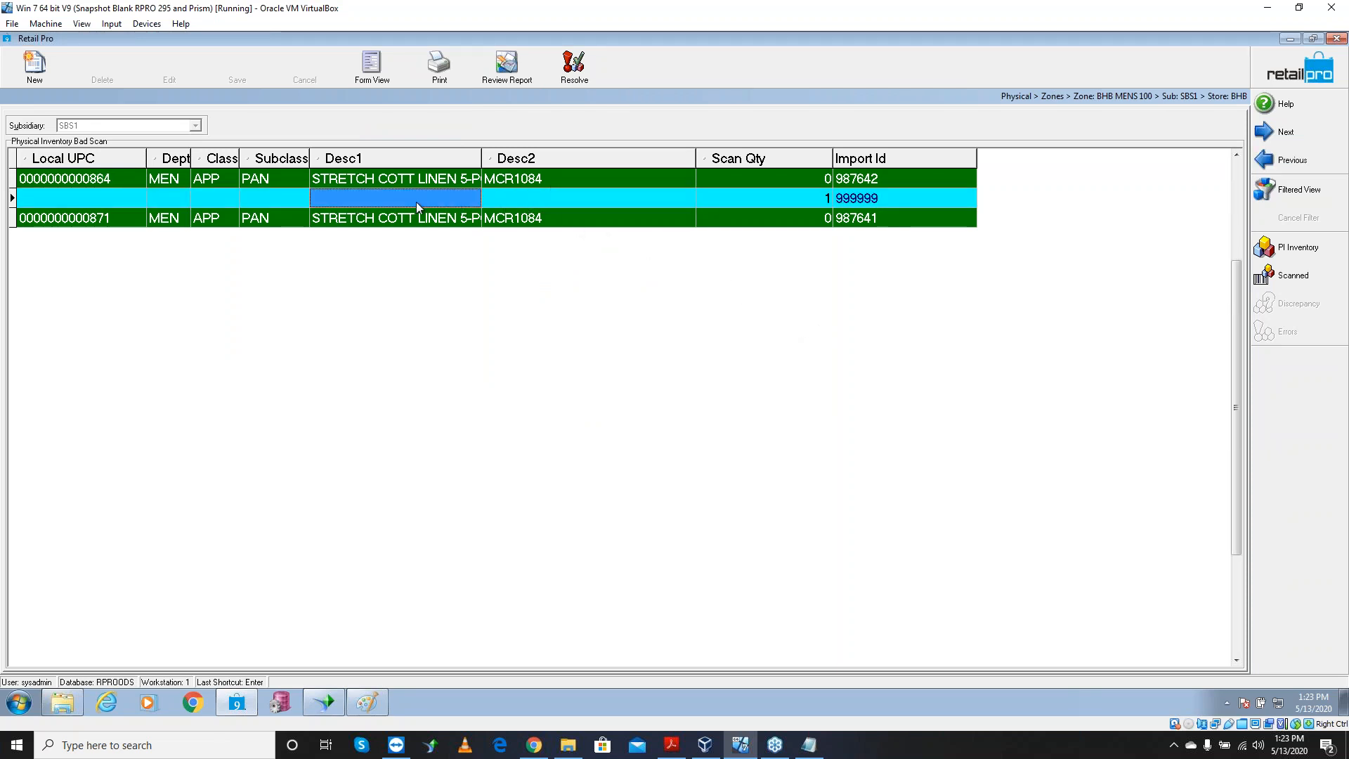
click(276, 198)
click(223, 197)
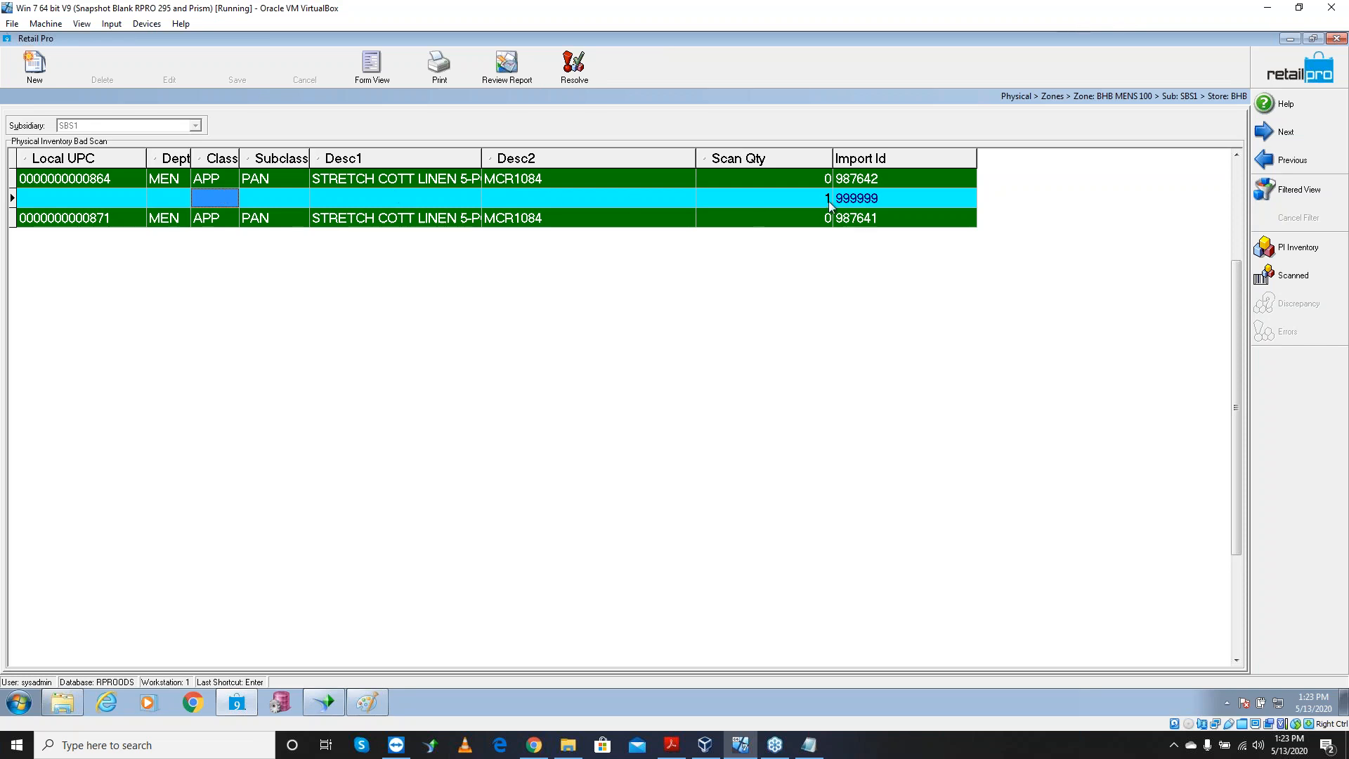
click(850, 201)
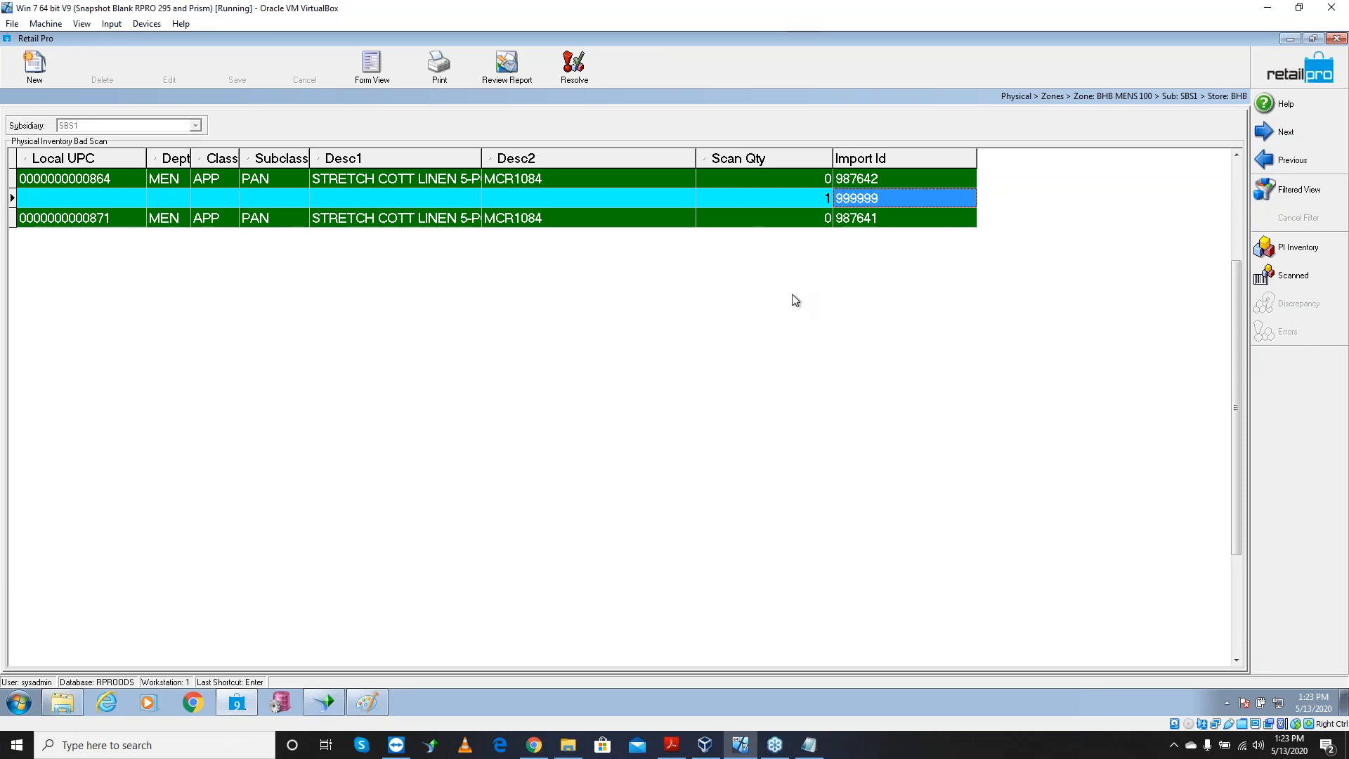
Enter Scan Qty 1 for the 999999 row, commit it, and minimize Retail Pro
click(808, 199)
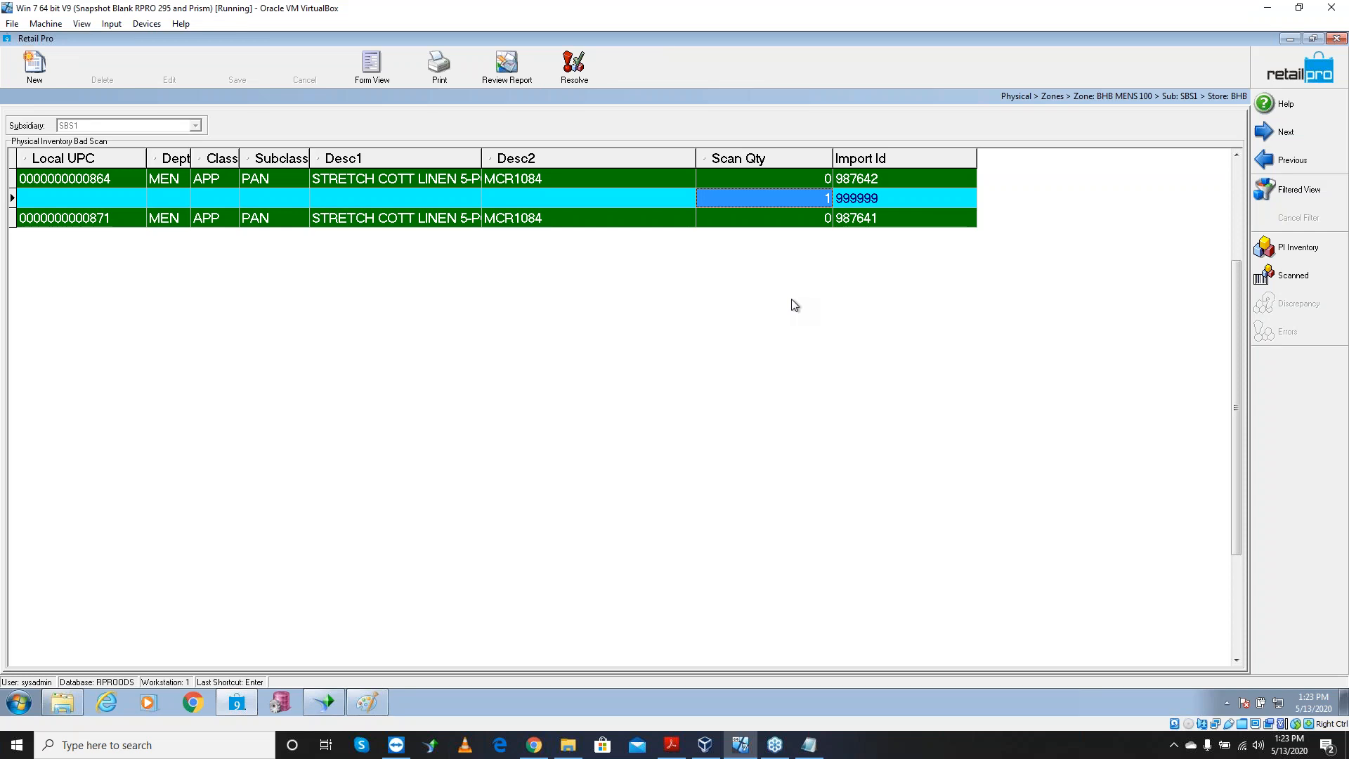
click(534, 179)
click(116, 181)
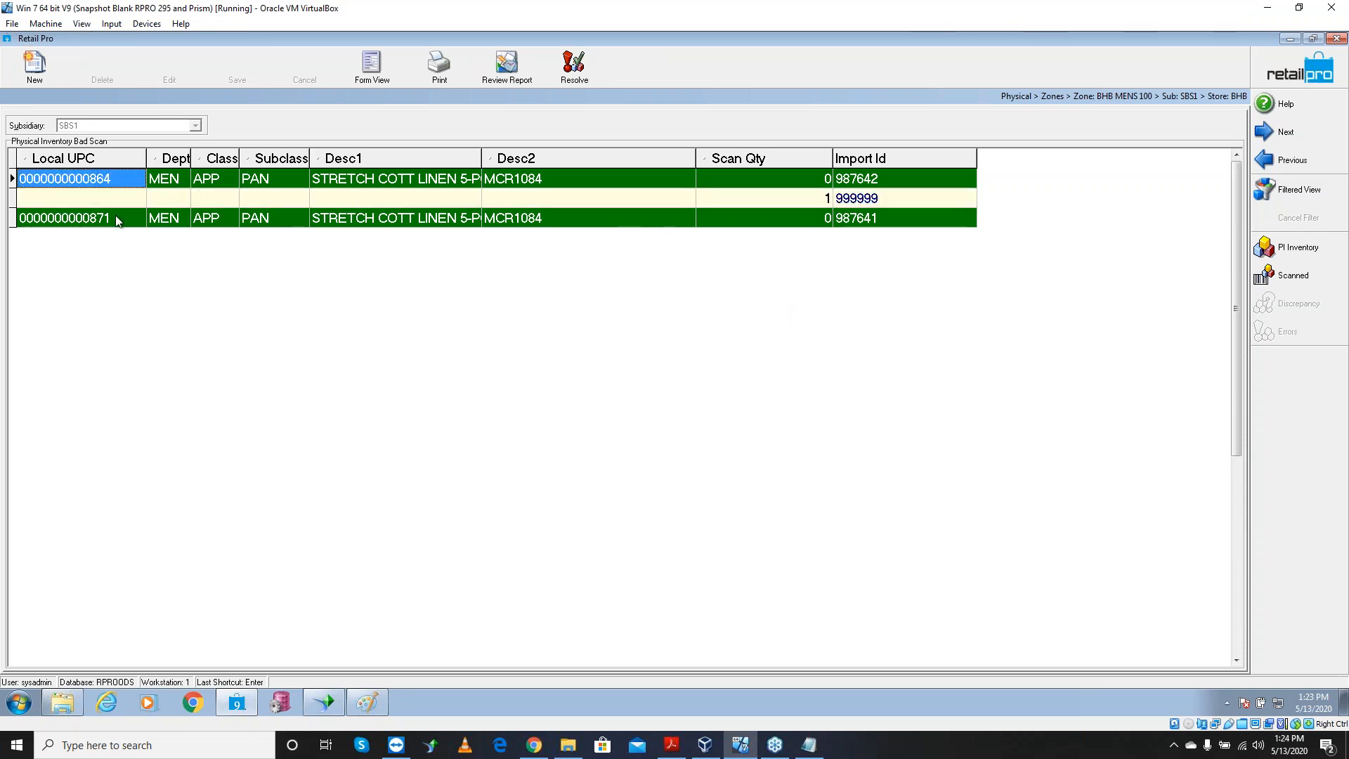
click(116, 218)
click(118, 177)
click(123, 218)
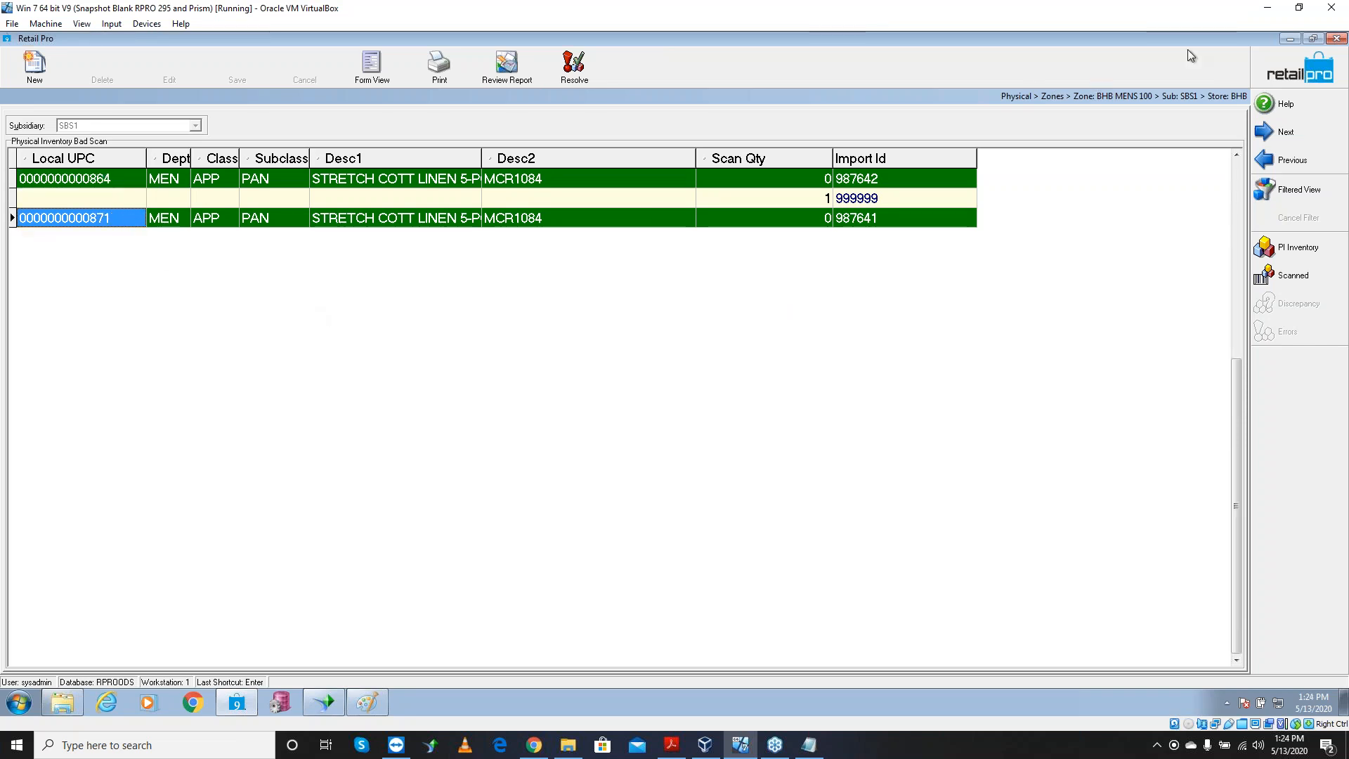
click(1290, 39)
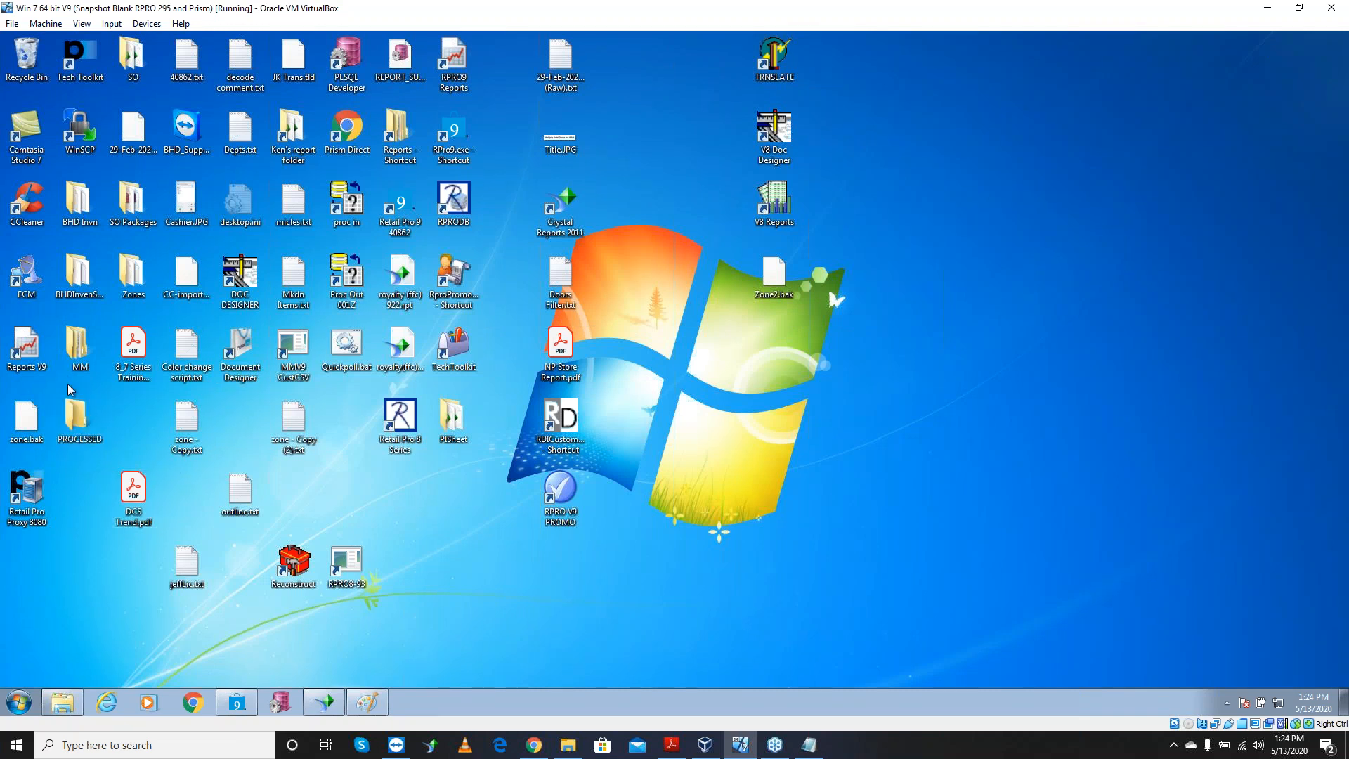
Open zone.bak in Notepad without making Notepad the default for .bak files
right_click(32, 428)
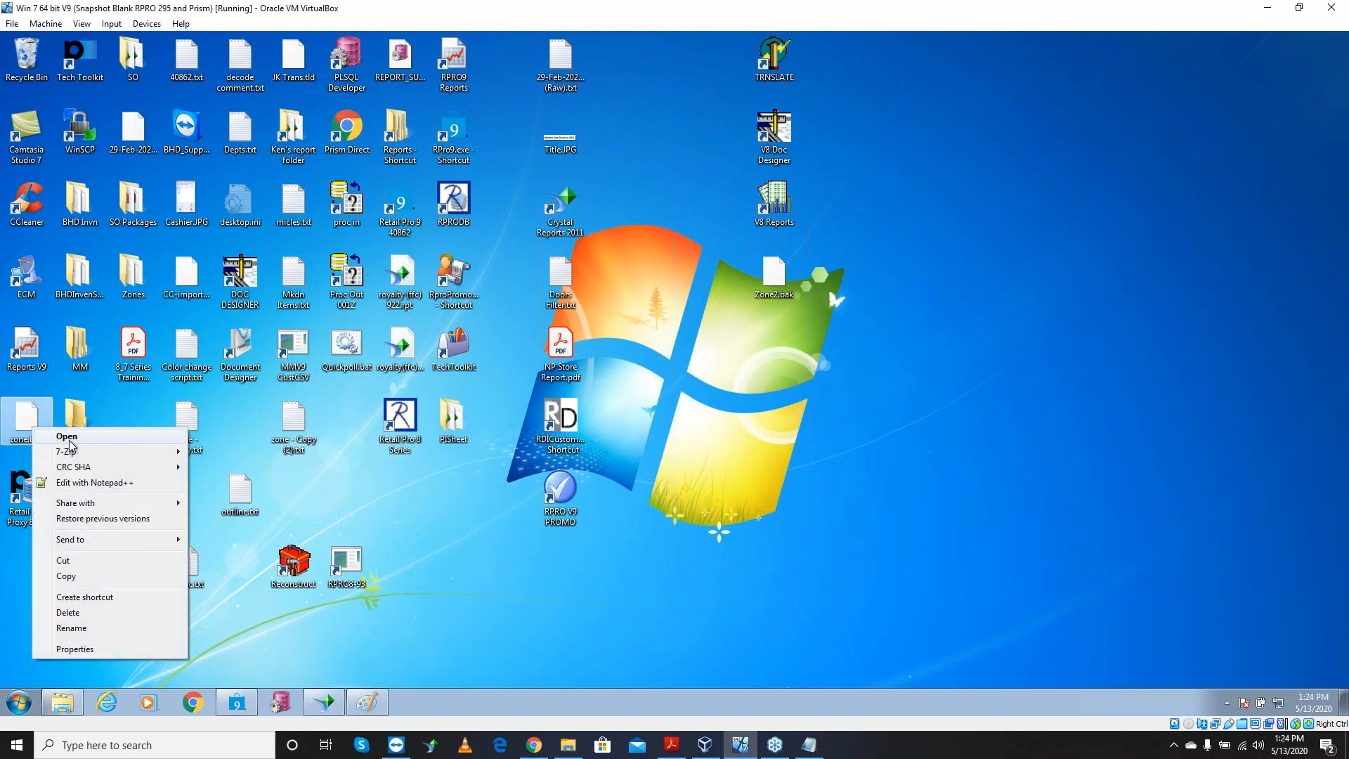
click(112, 442)
click(558, 407)
click(716, 430)
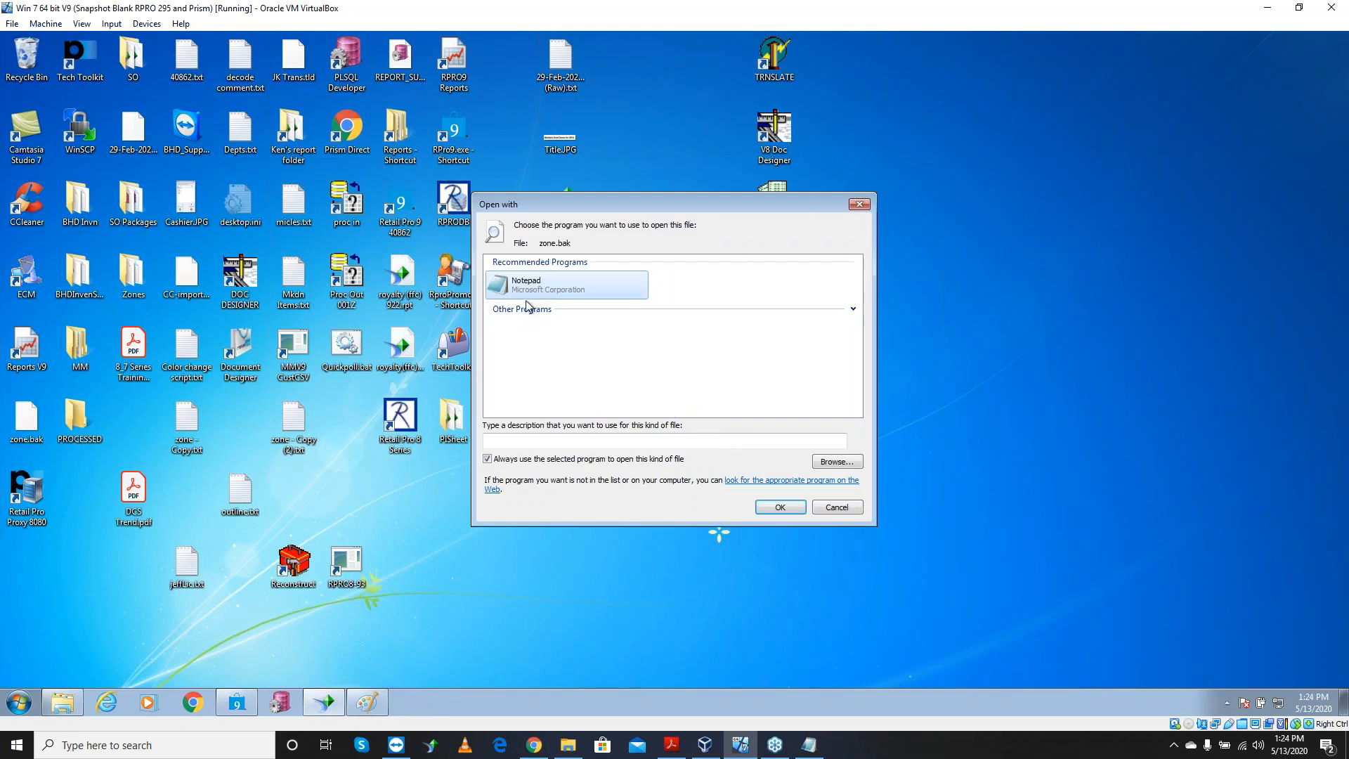
click(488, 458)
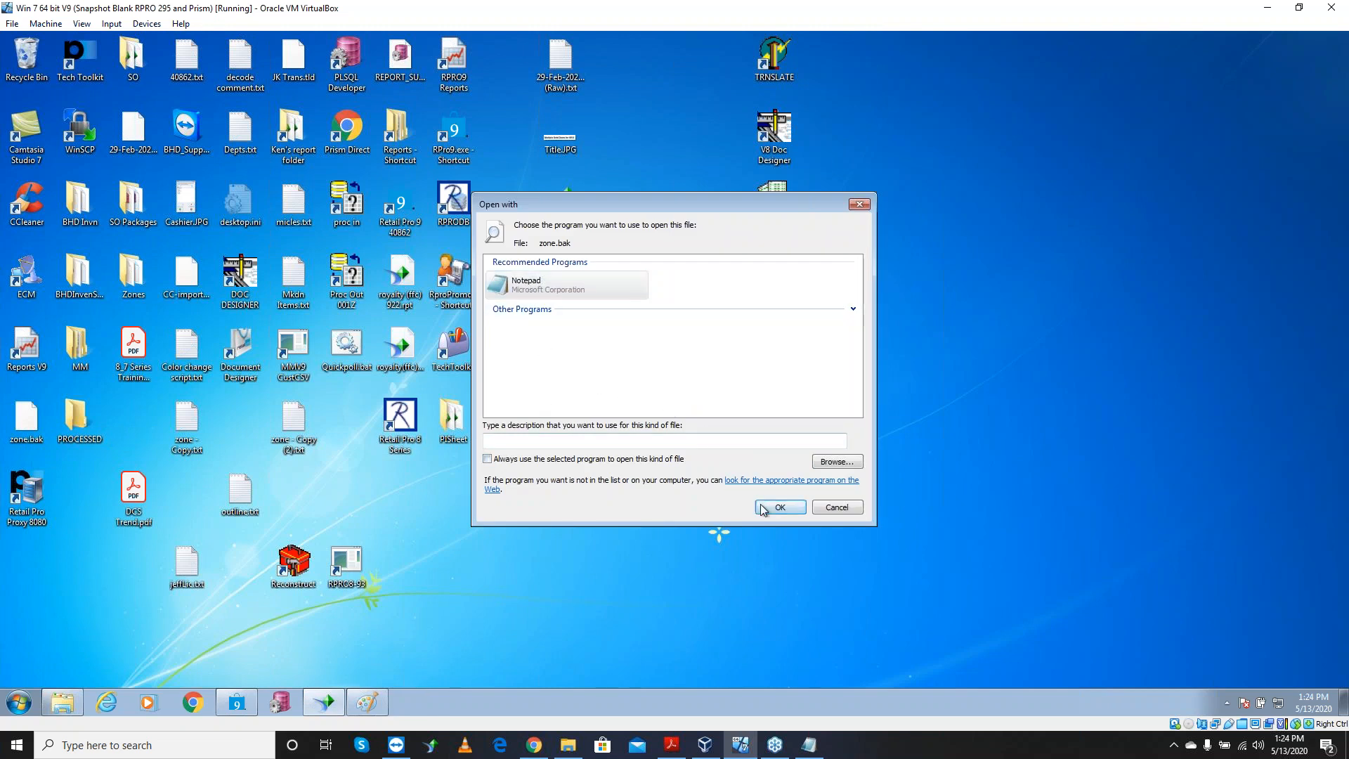
click(762, 509)
Highlight import ids 987645 and 987643, then return to the Retail Pro bad scan grid
drag(132, 257, 63, 254)
drag(132, 290, 67, 287)
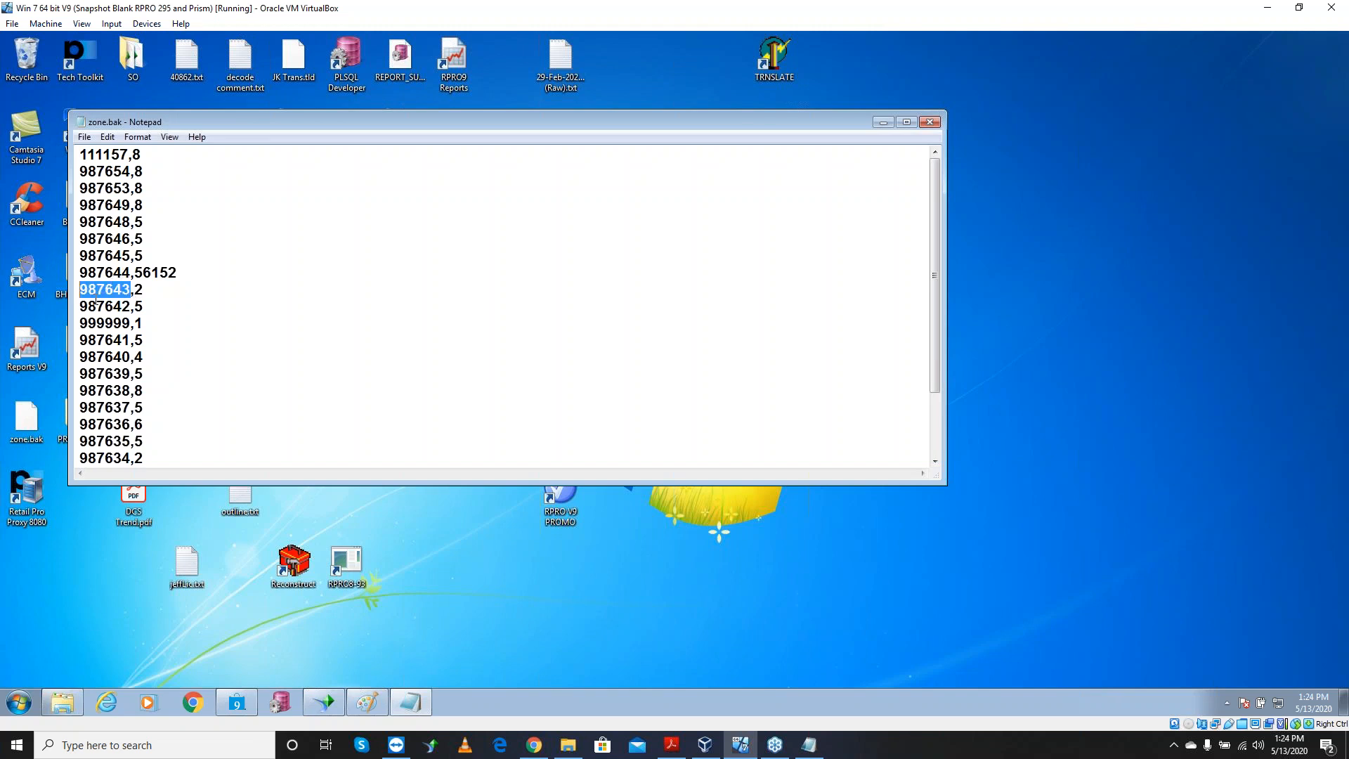
click(236, 702)
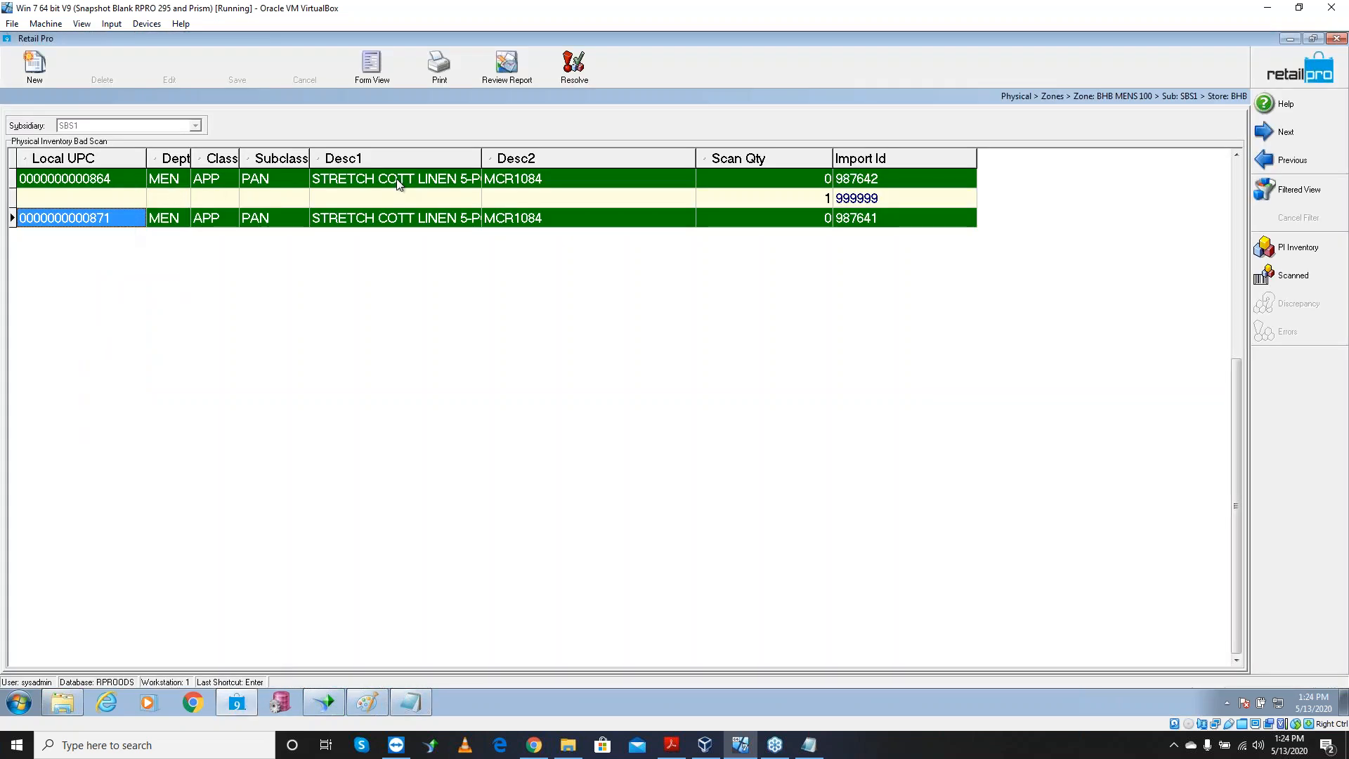
click(888, 221)
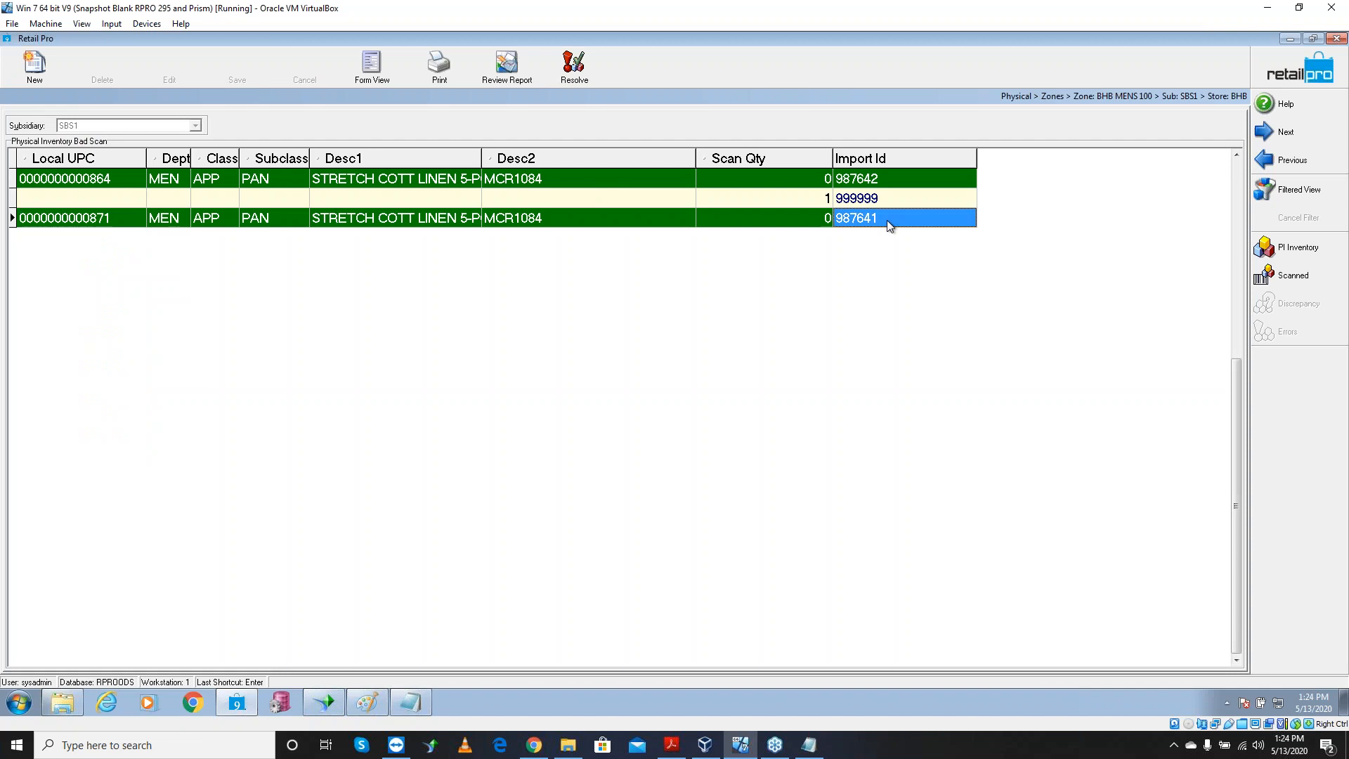
click(888, 180)
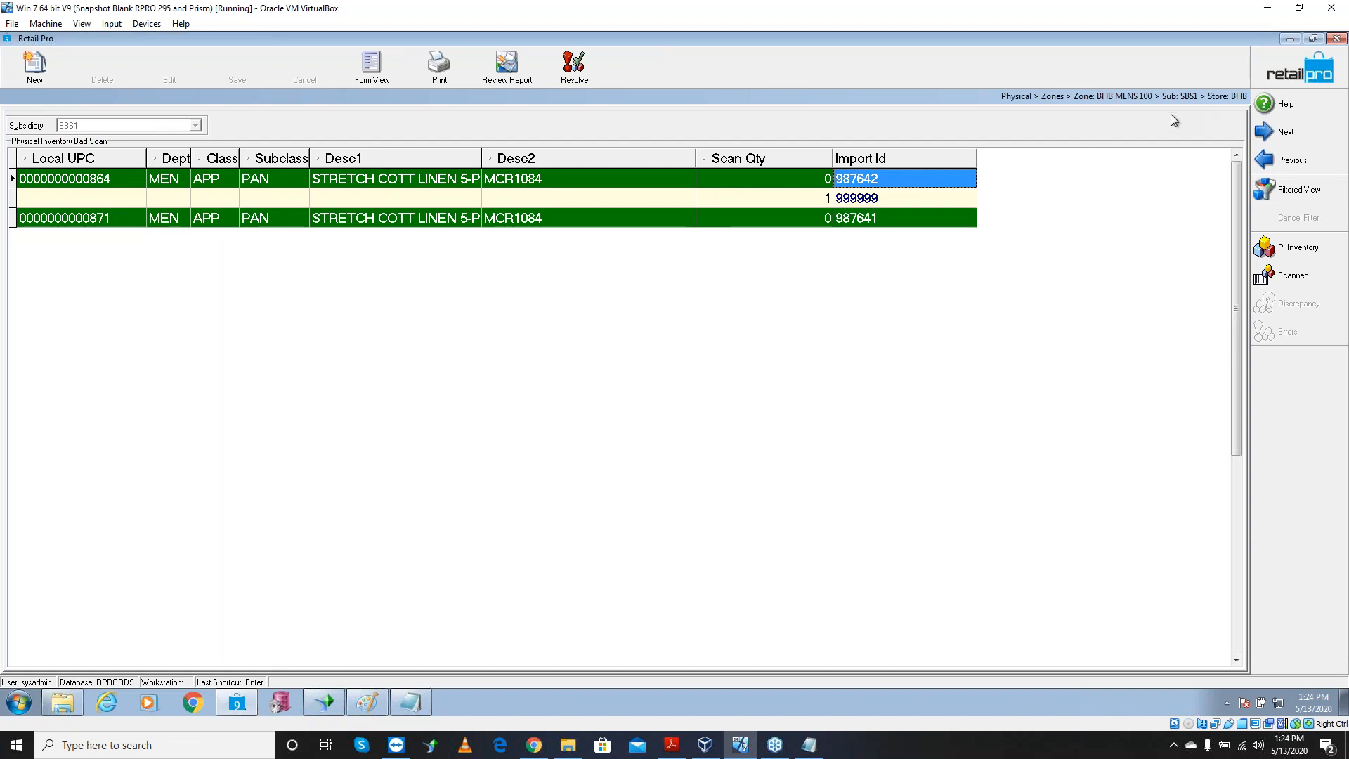
click(1291, 38)
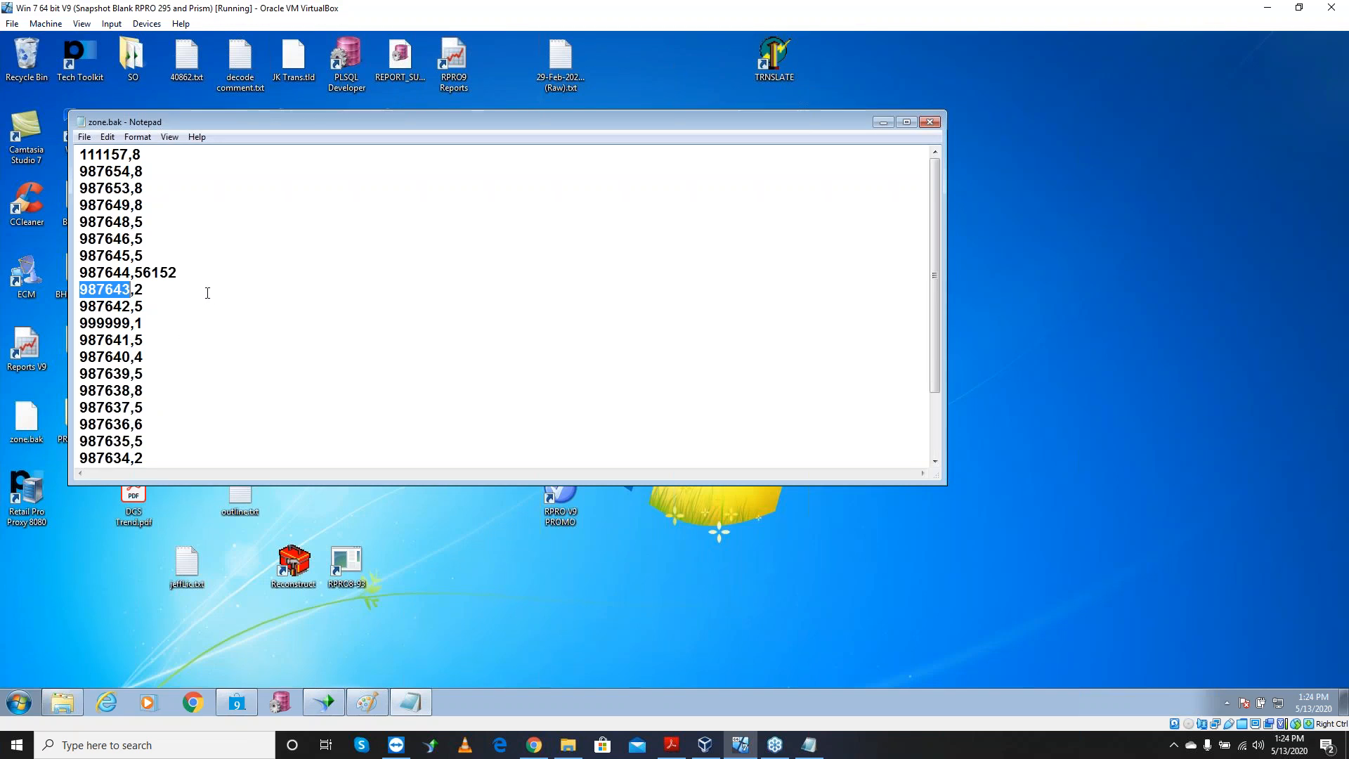
click(131, 275)
drag(131, 340, 83, 273)
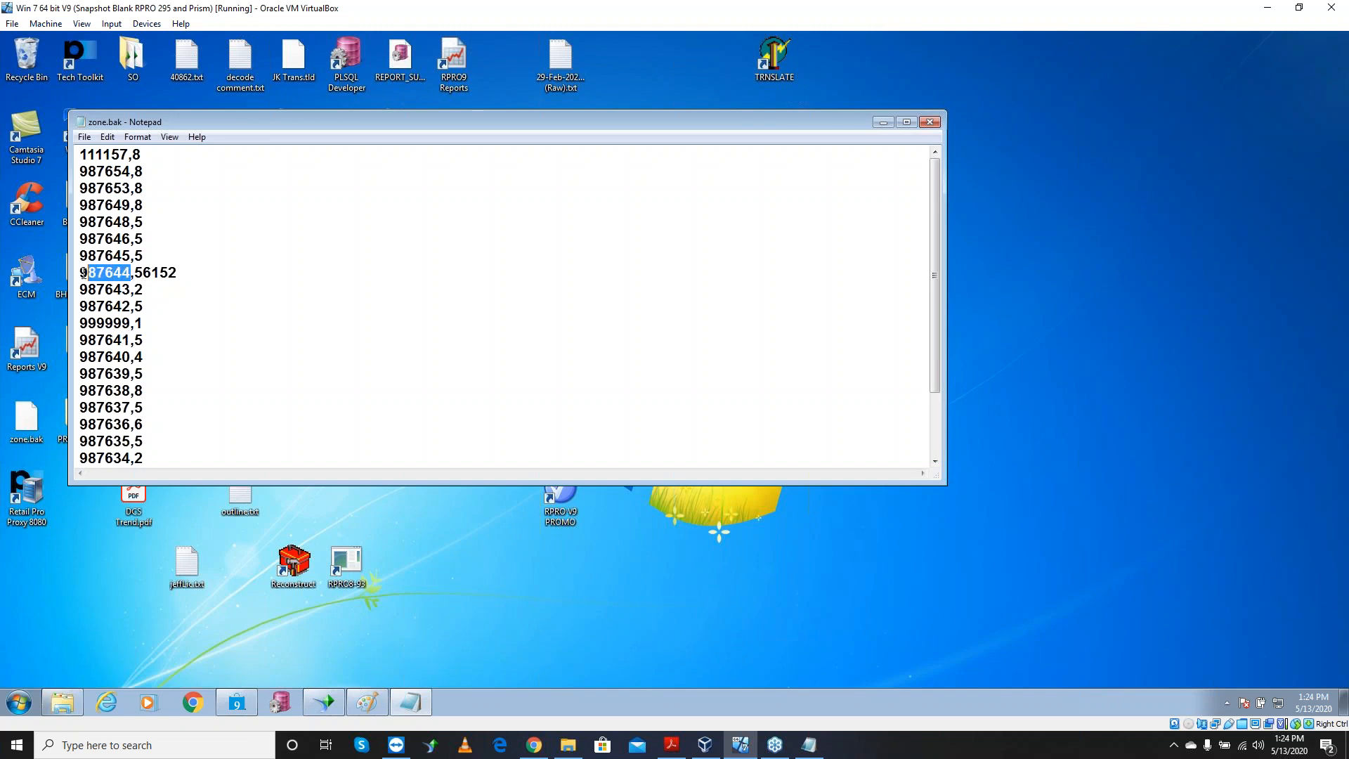
drag(130, 340, 80, 323)
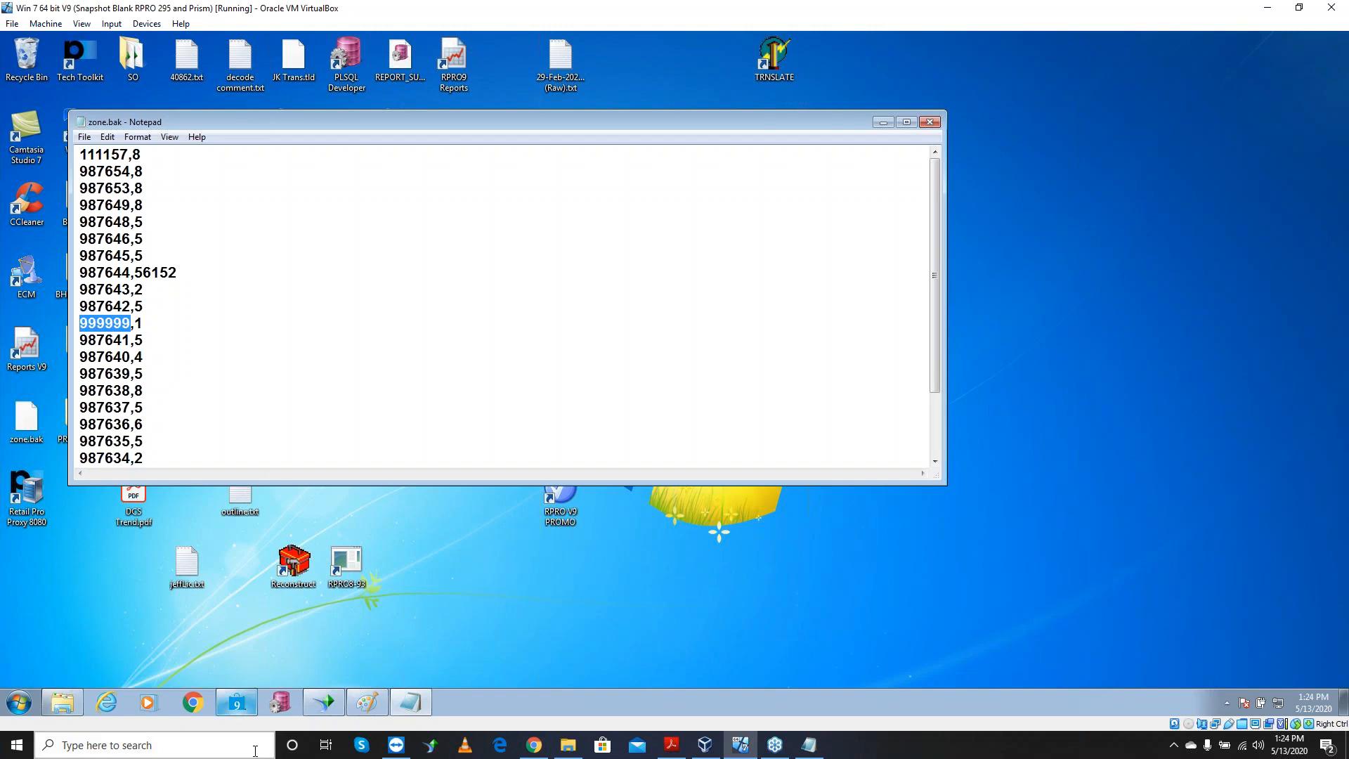
click(204, 705)
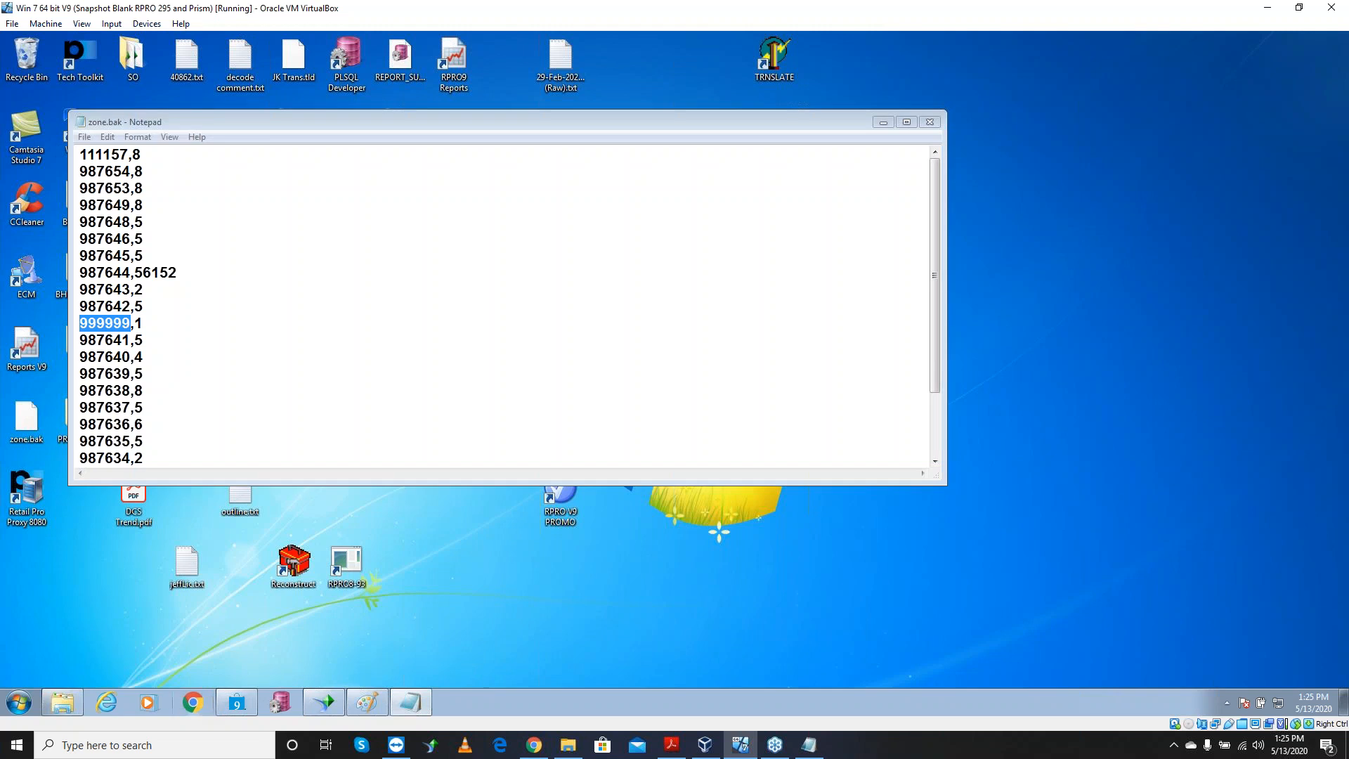
click(250, 705)
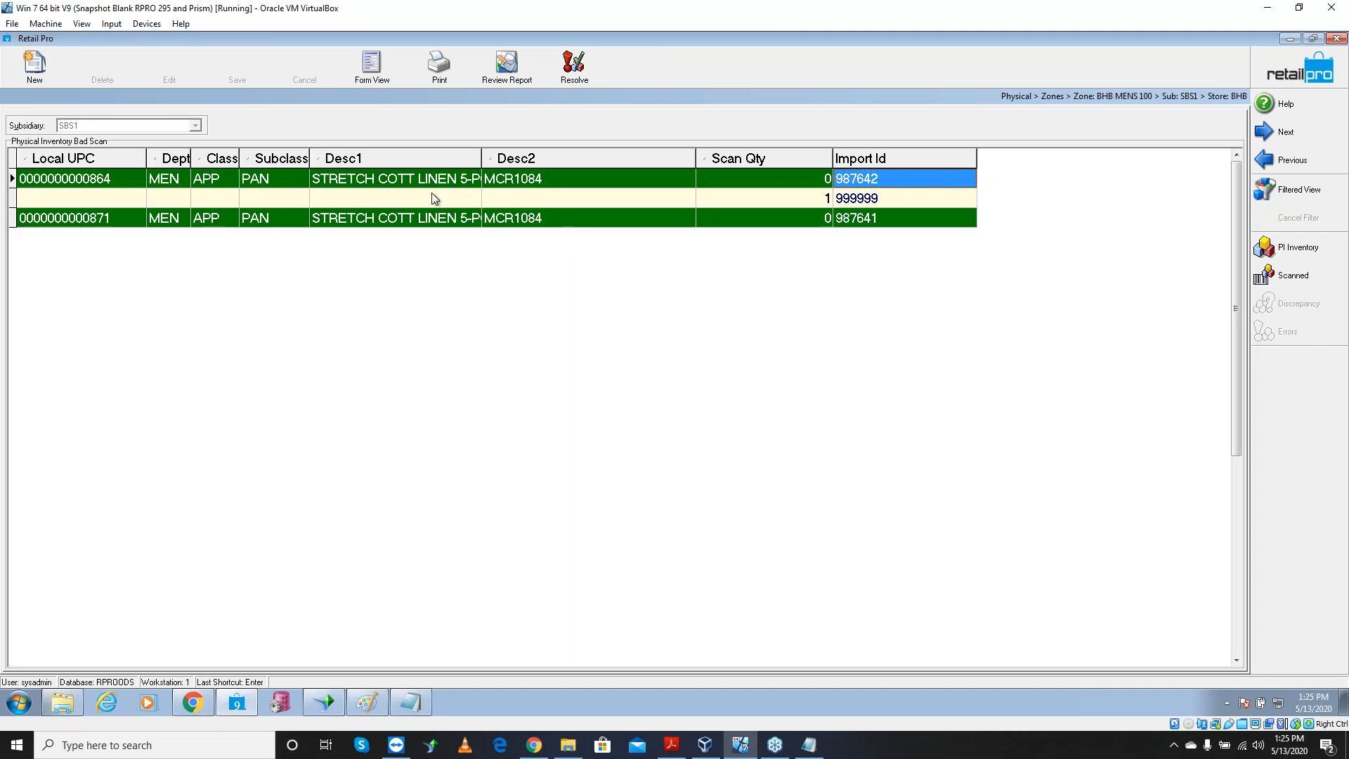
Preview the zone grid report and enlarge it to 200%
click(455, 74)
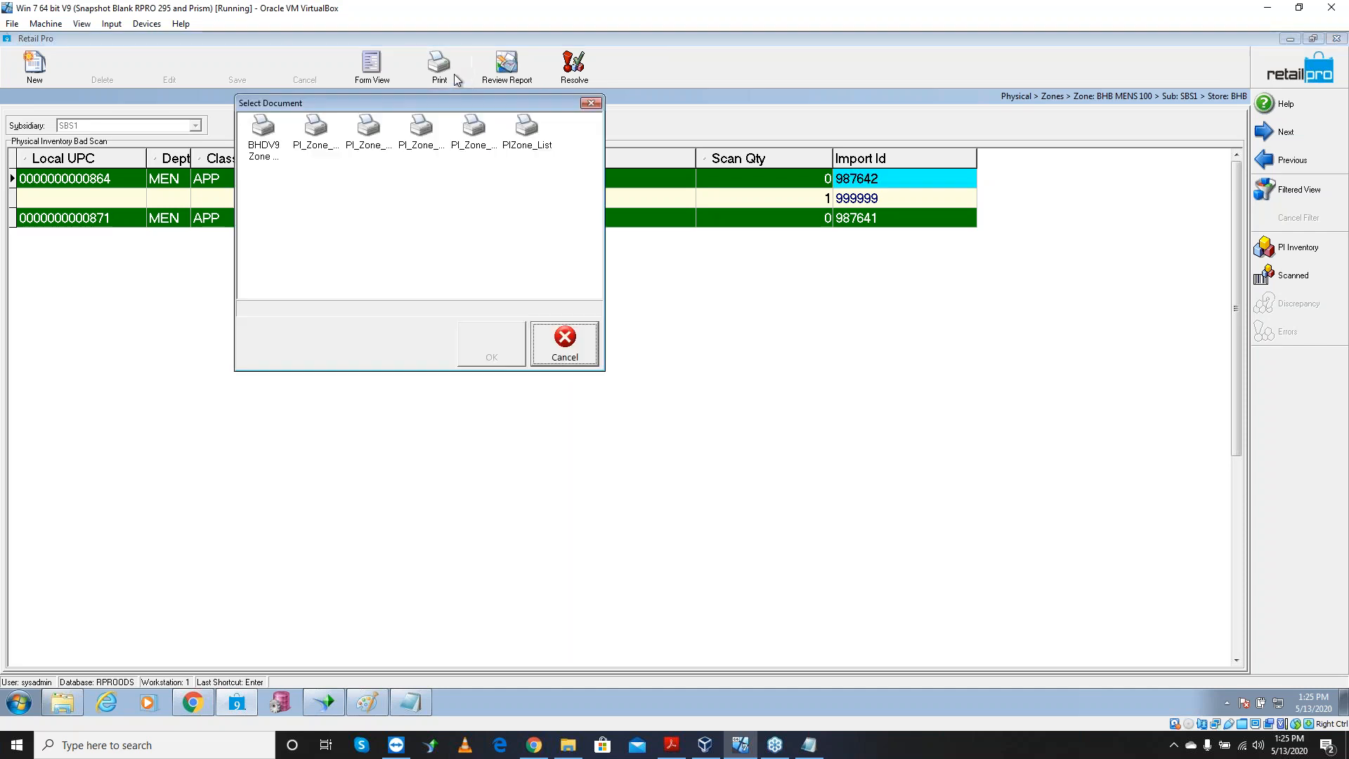
click(263, 144)
key(Return)
click(731, 531)
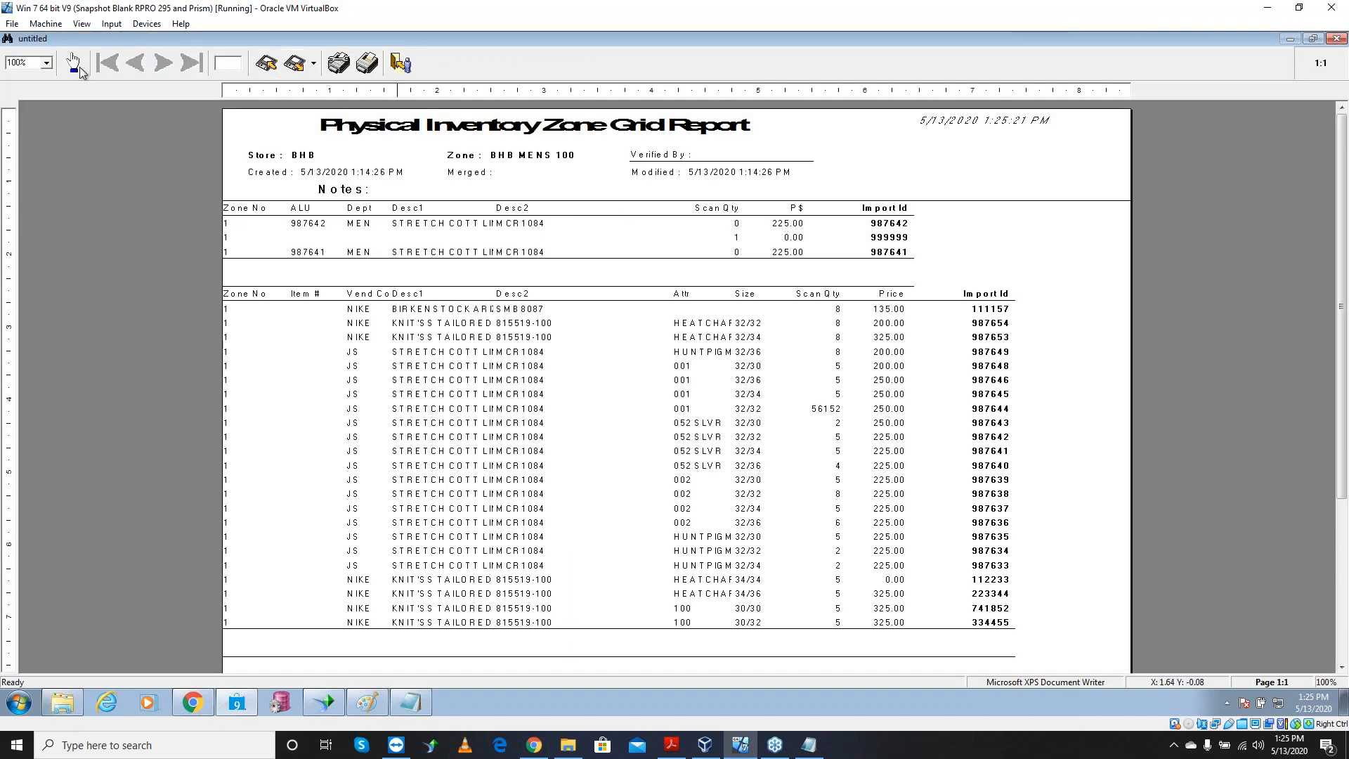
click(47, 63)
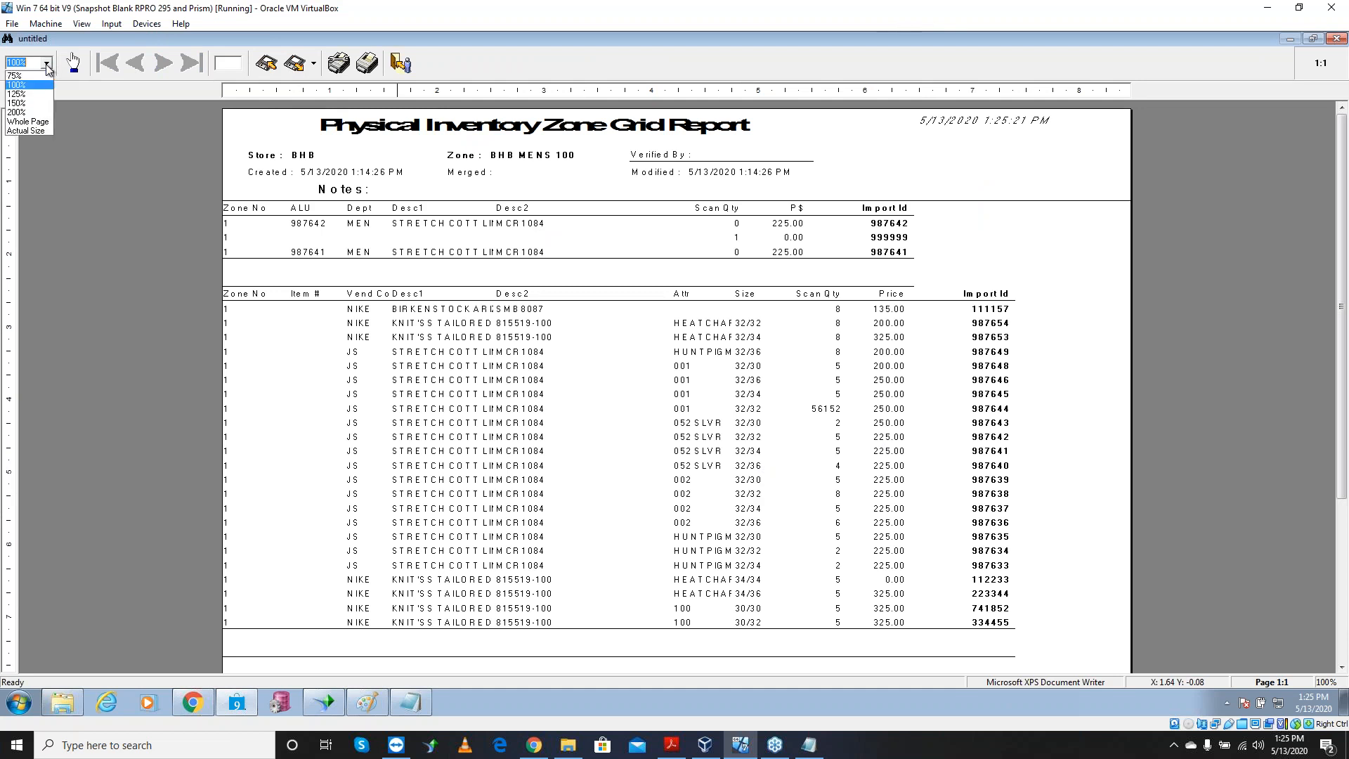
click(27, 103)
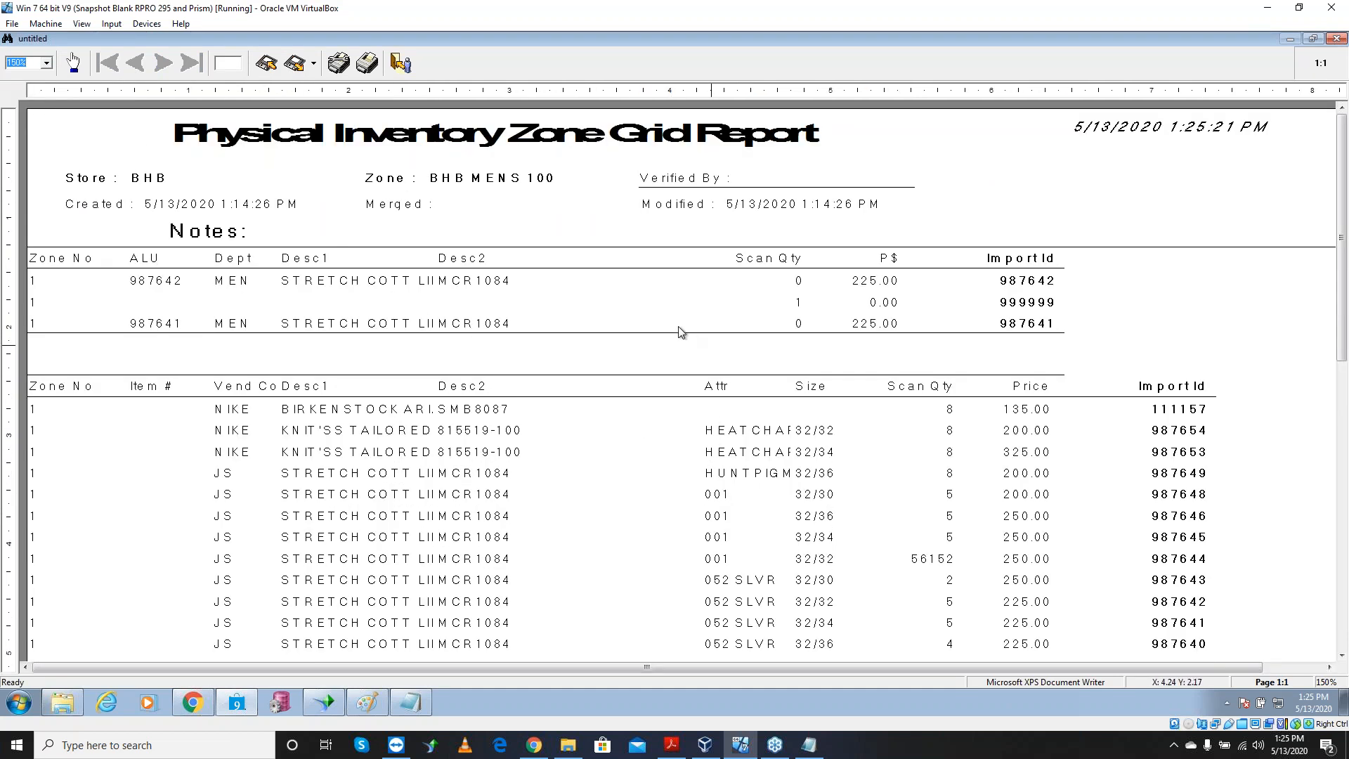
click(46, 63)
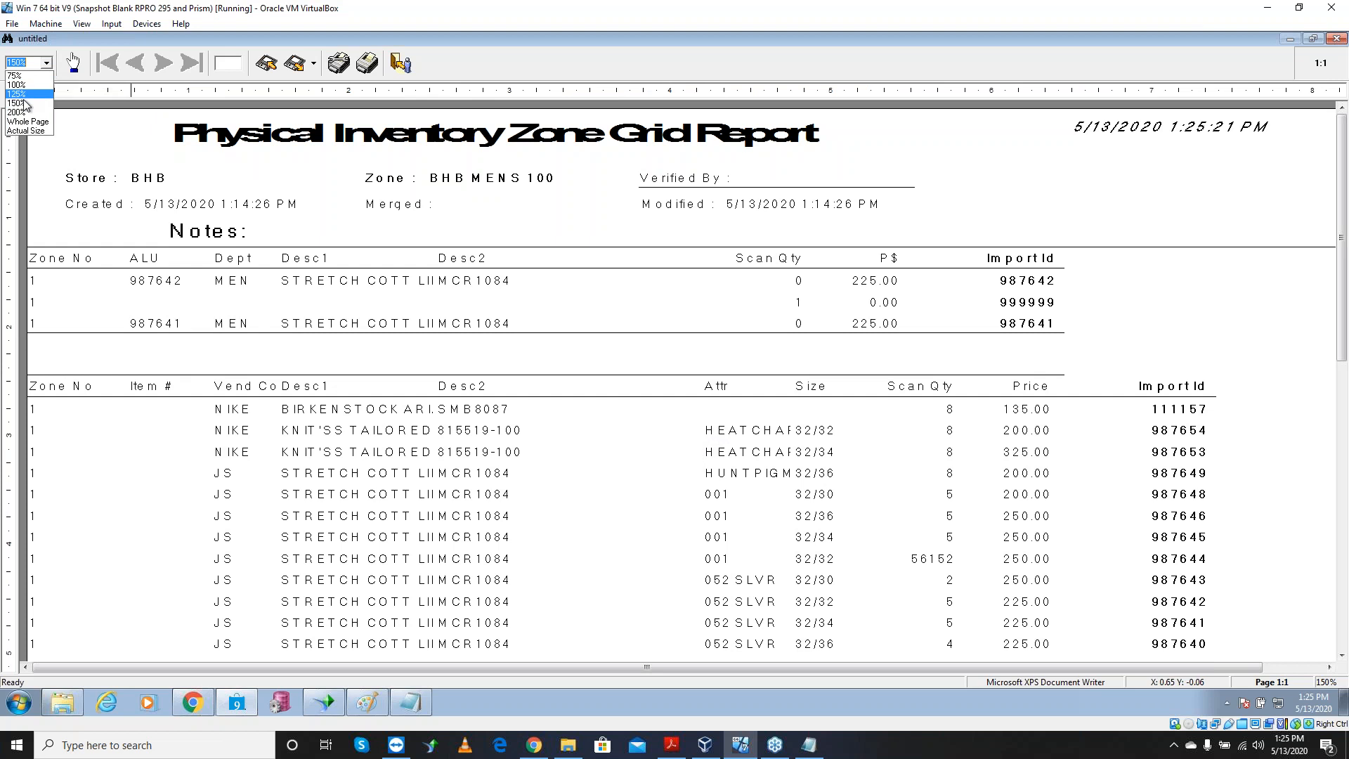
click(26, 112)
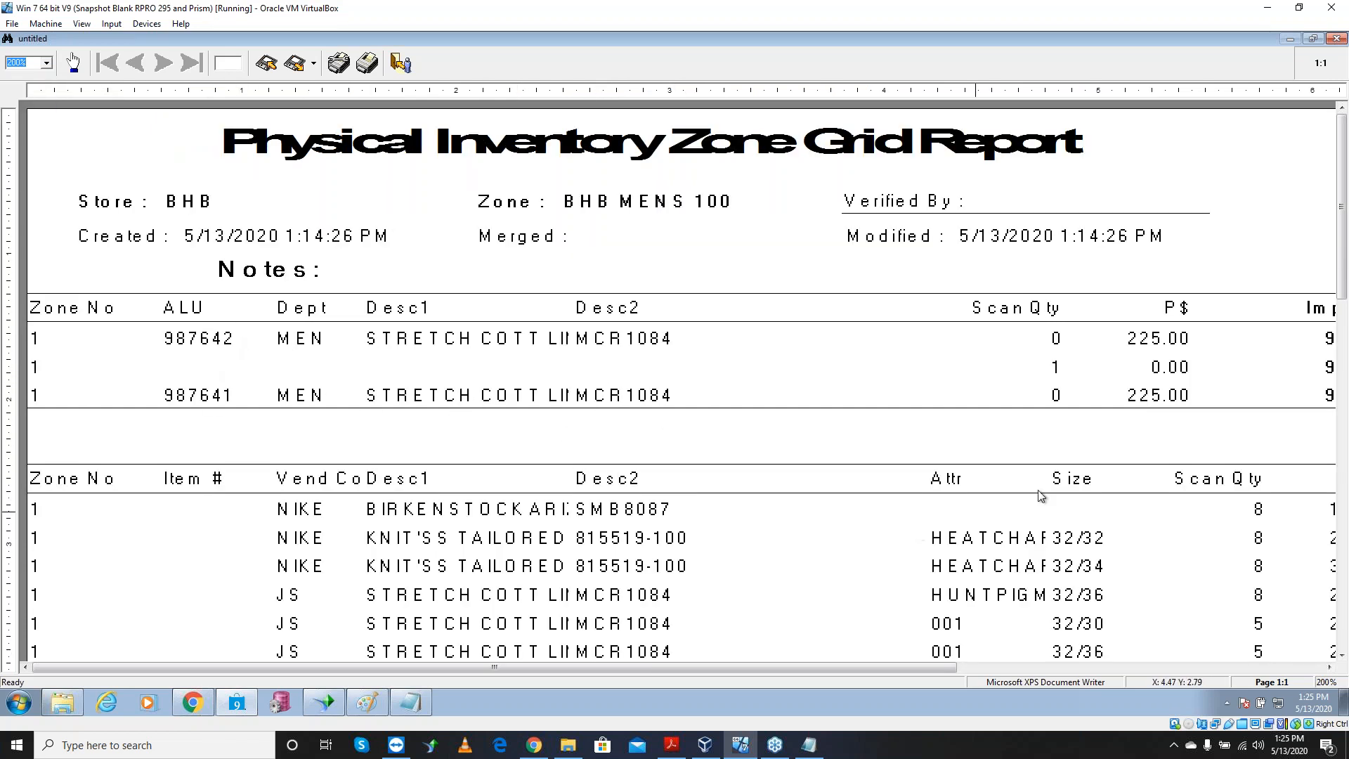
Scroll the report preview to inspect the item detail table
click(1337, 342)
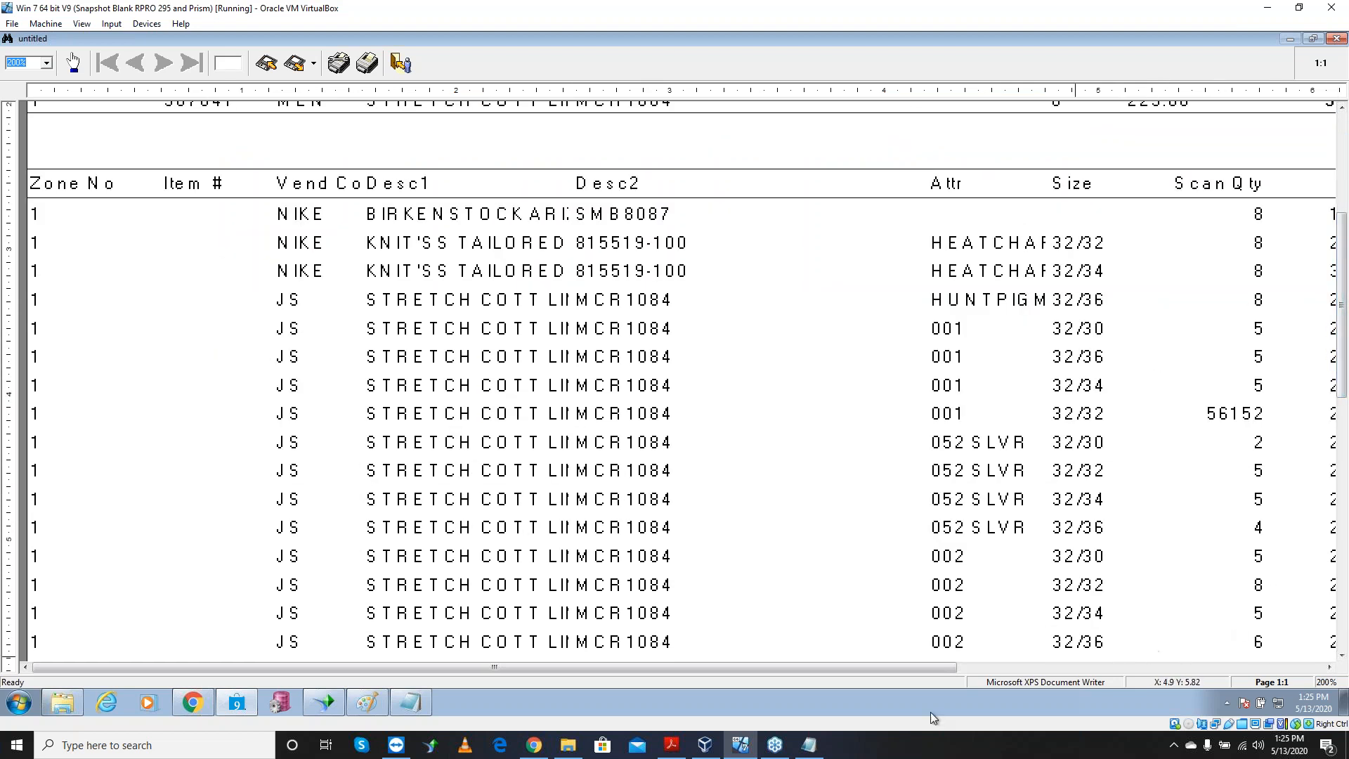
drag(944, 667, 1097, 666)
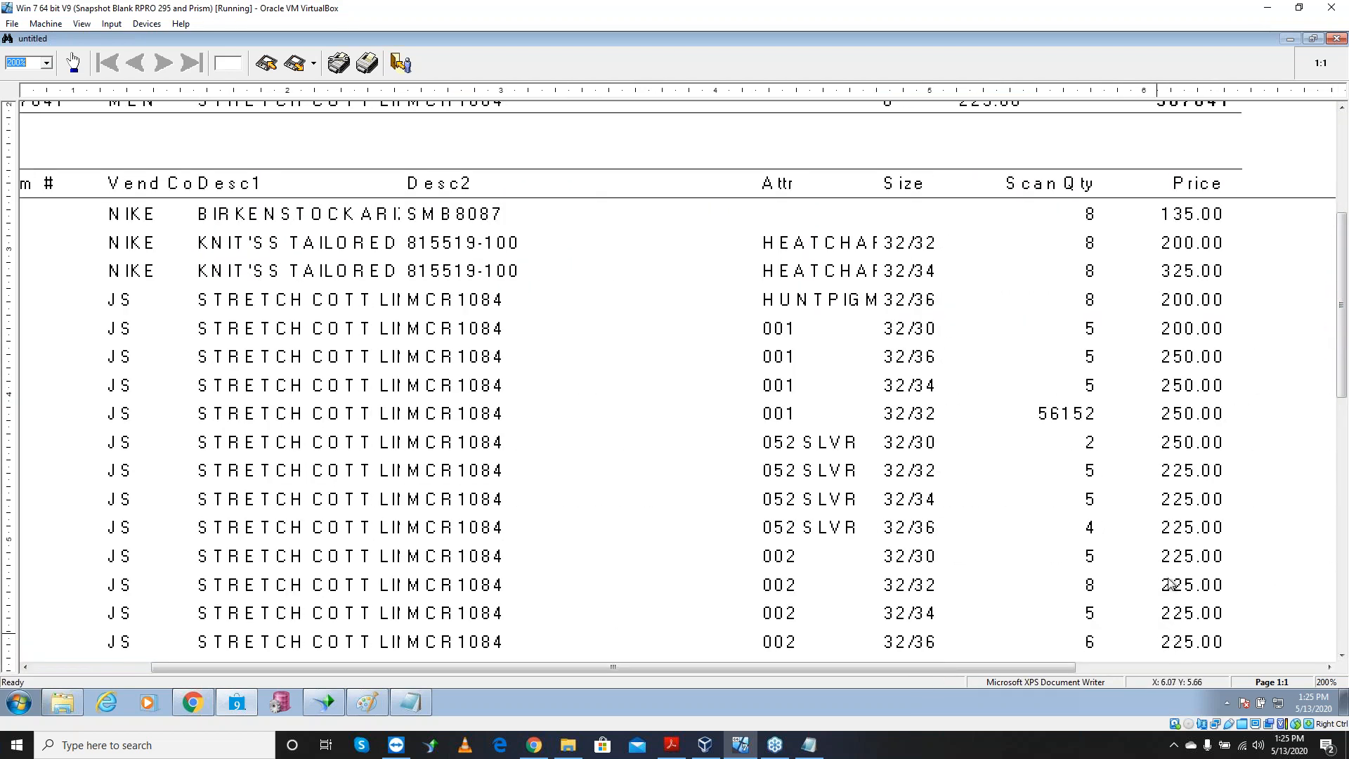
drag(964, 671, 1120, 685)
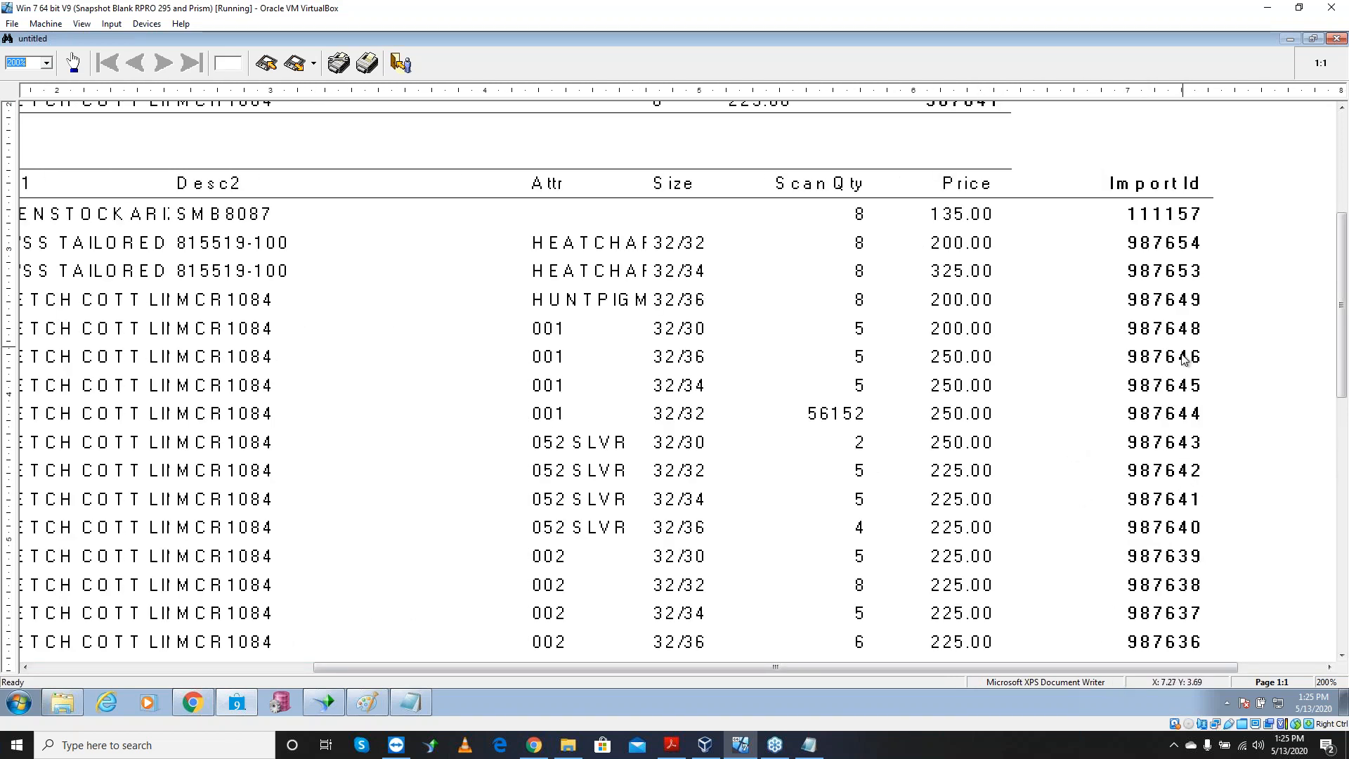
drag(1344, 289, 1326, 172)
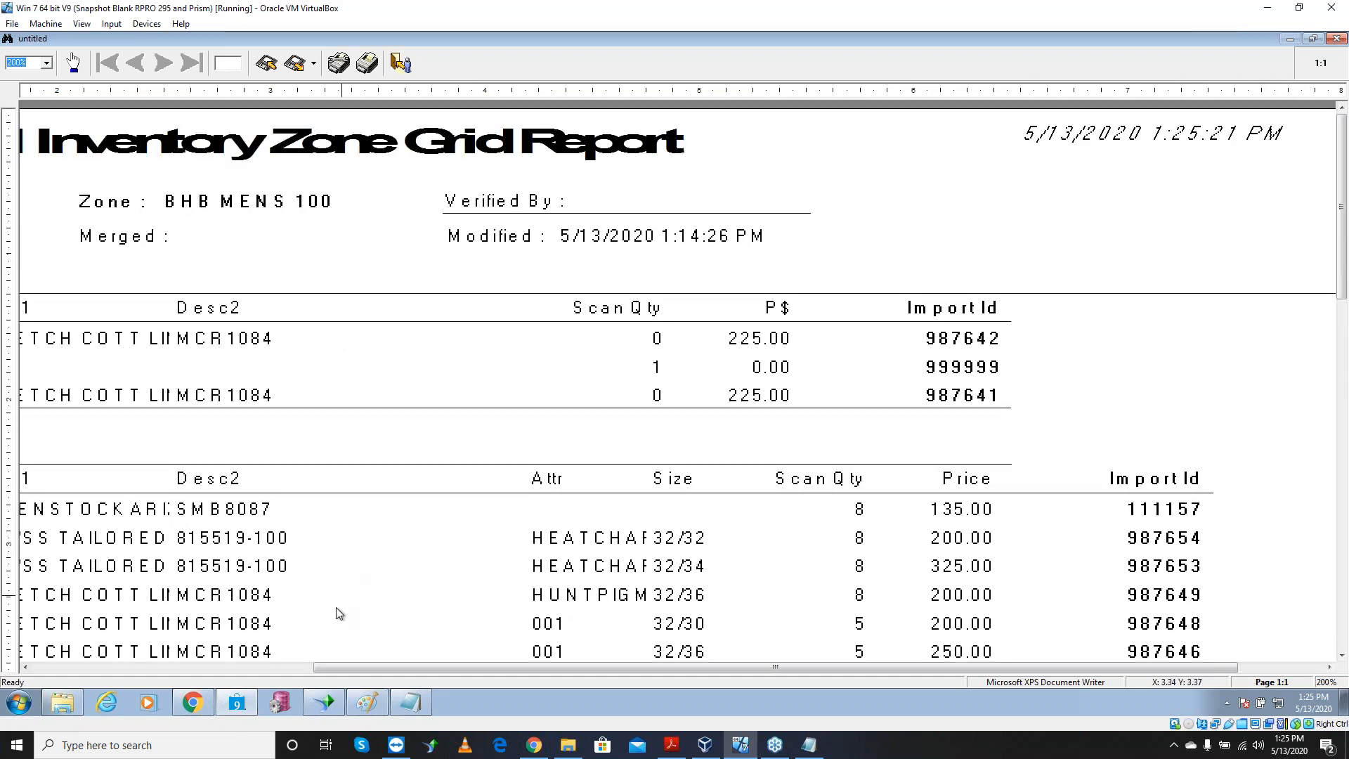
drag(350, 666, 93, 634)
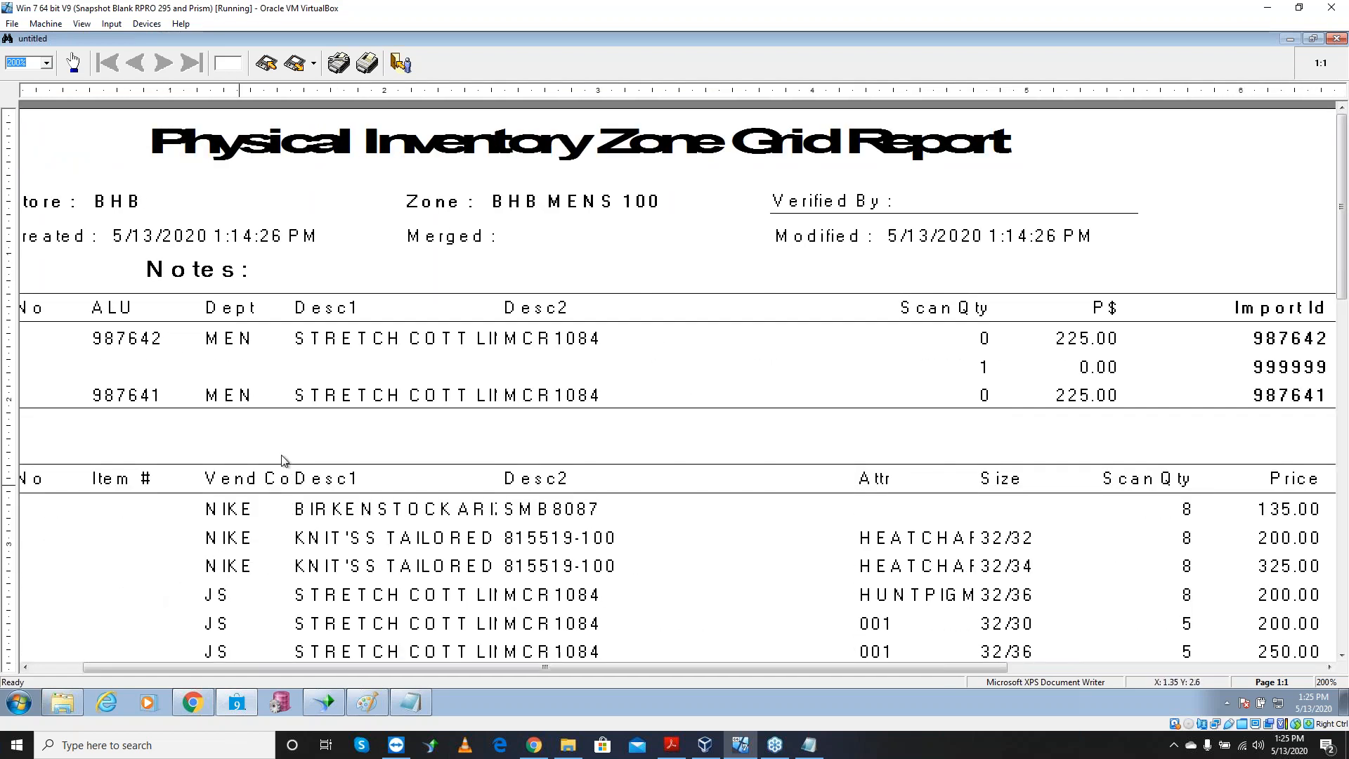
Close the report without saving and select all three bad scan rows
click(401, 65)
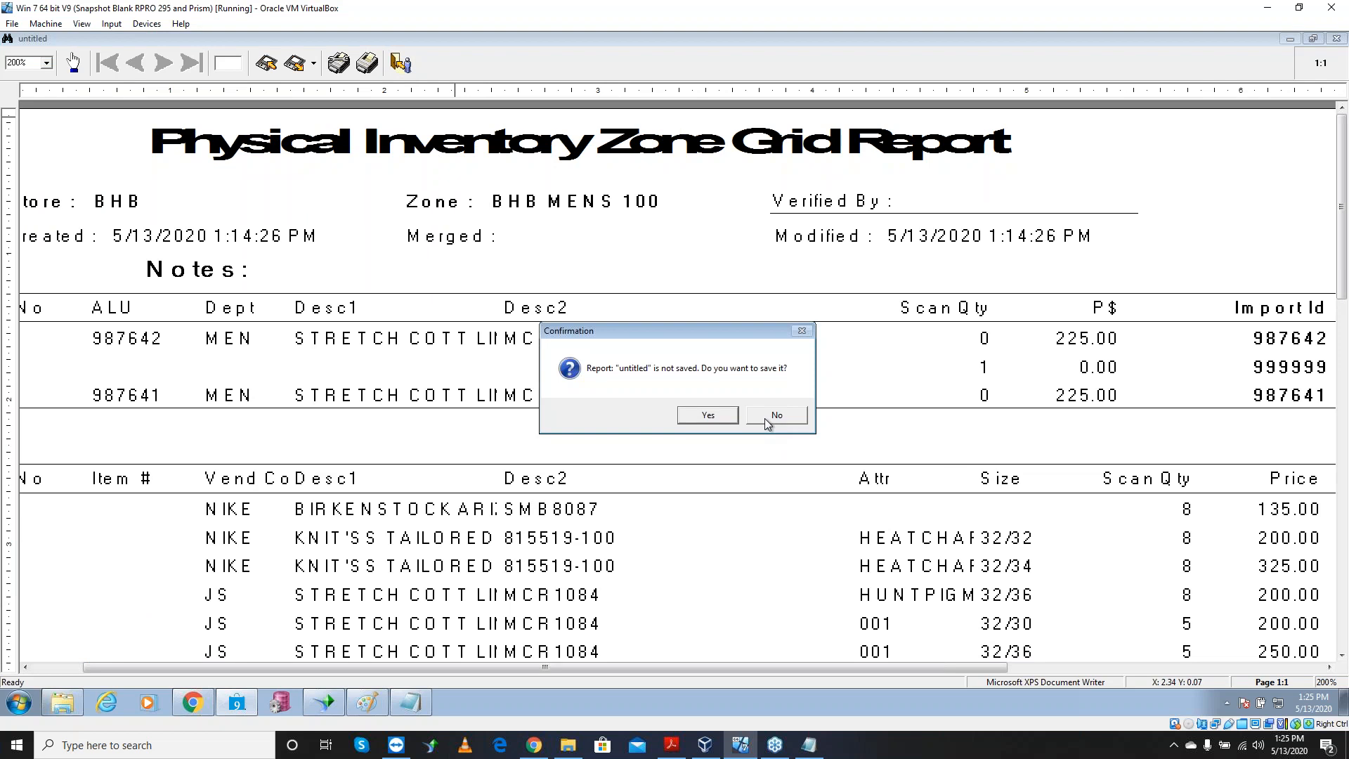
click(766, 419)
right_click(331, 189)
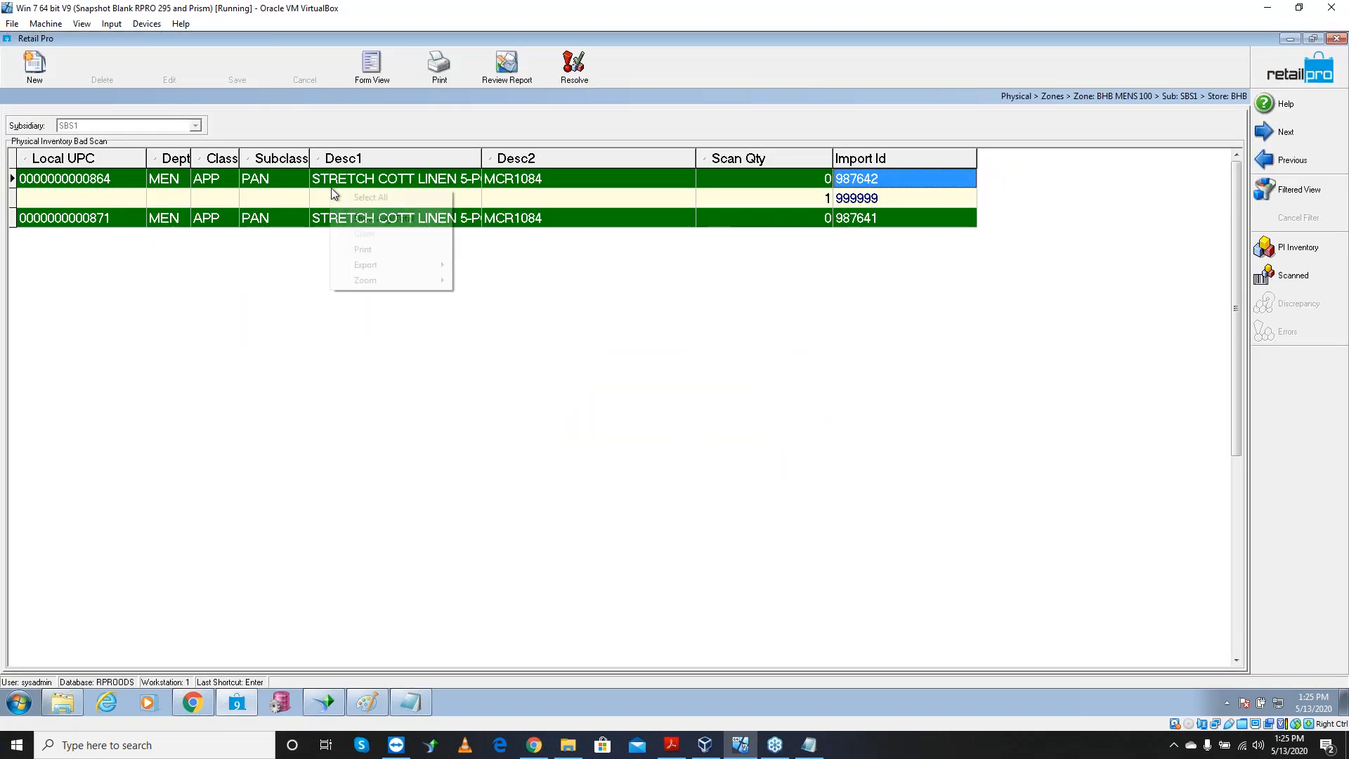
click(358, 196)
right_click(359, 193)
Send the three bad scan rows to Notepad, highlight 999999, then return to Retail Pro
mouse_move(421, 271)
click(538, 286)
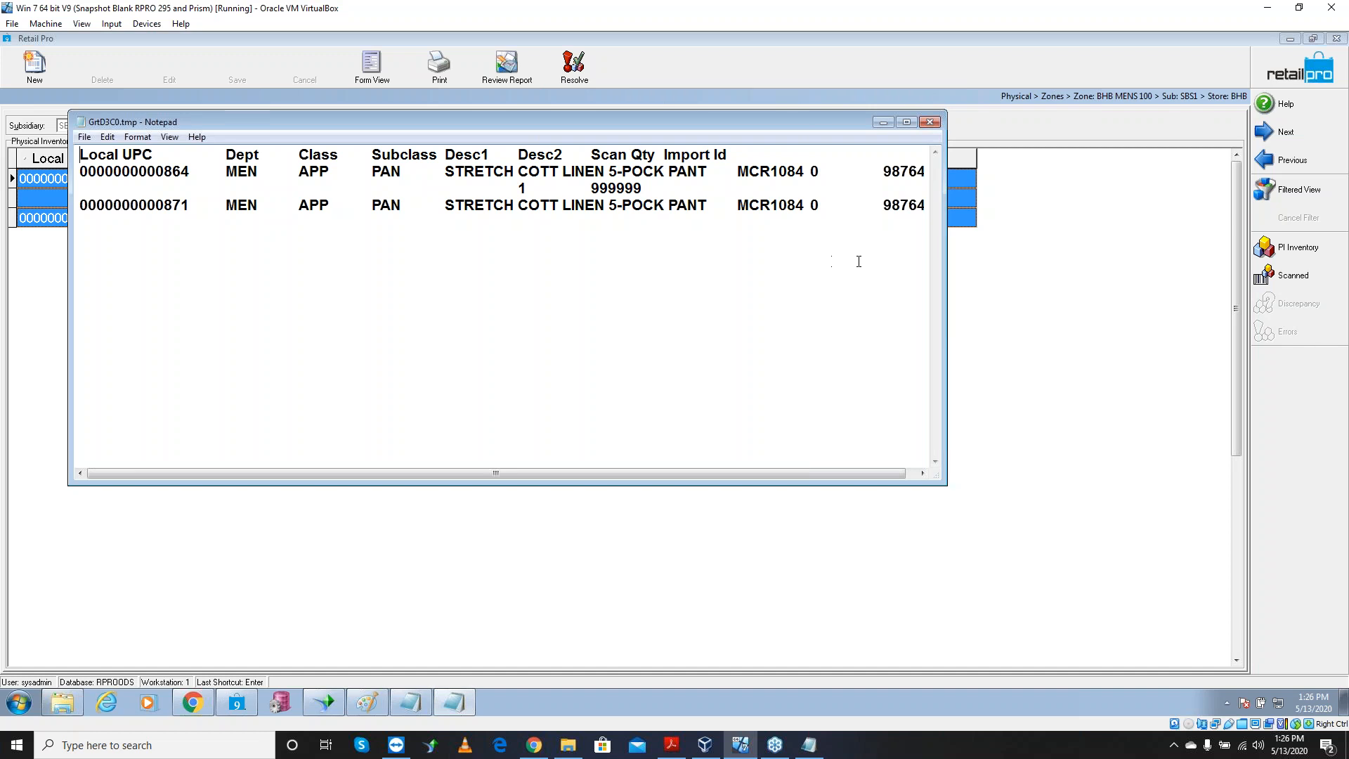
drag(651, 185, 502, 196)
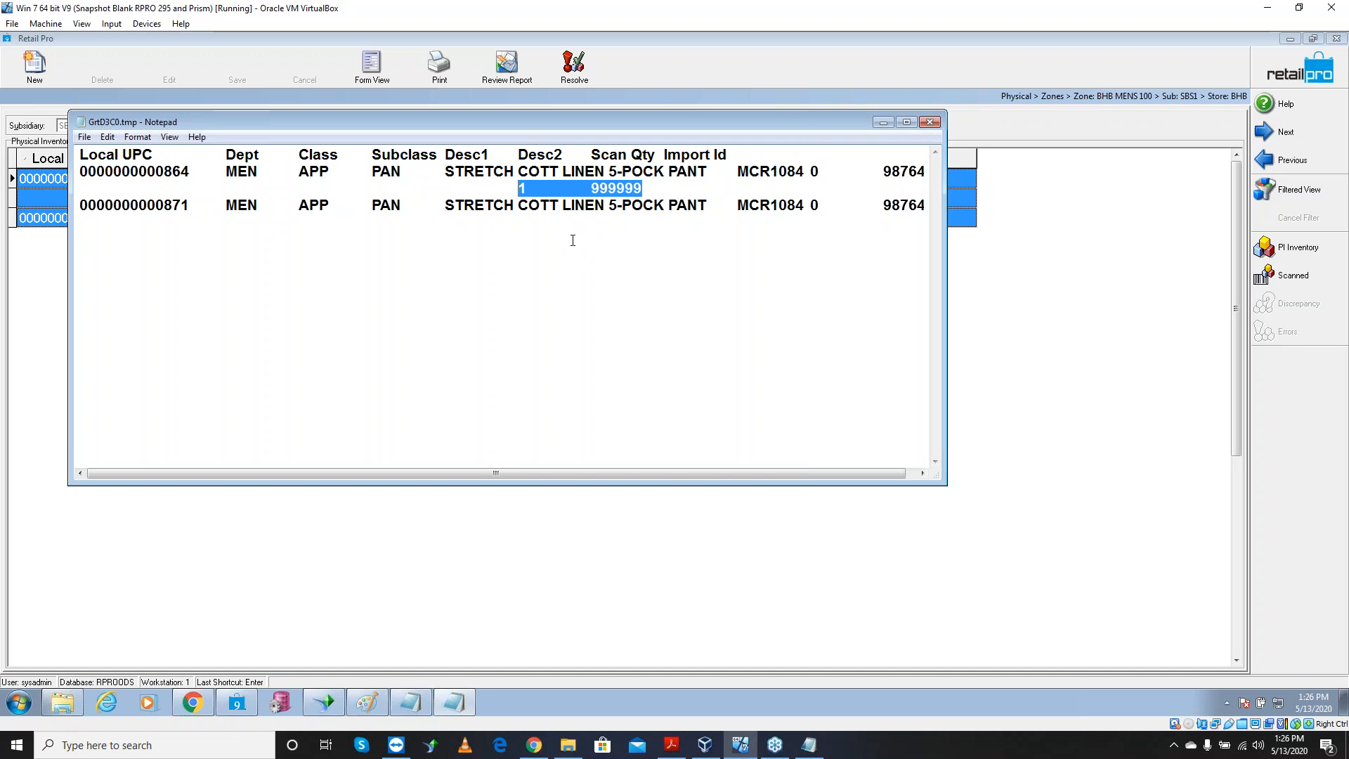
drag(651, 188, 577, 189)
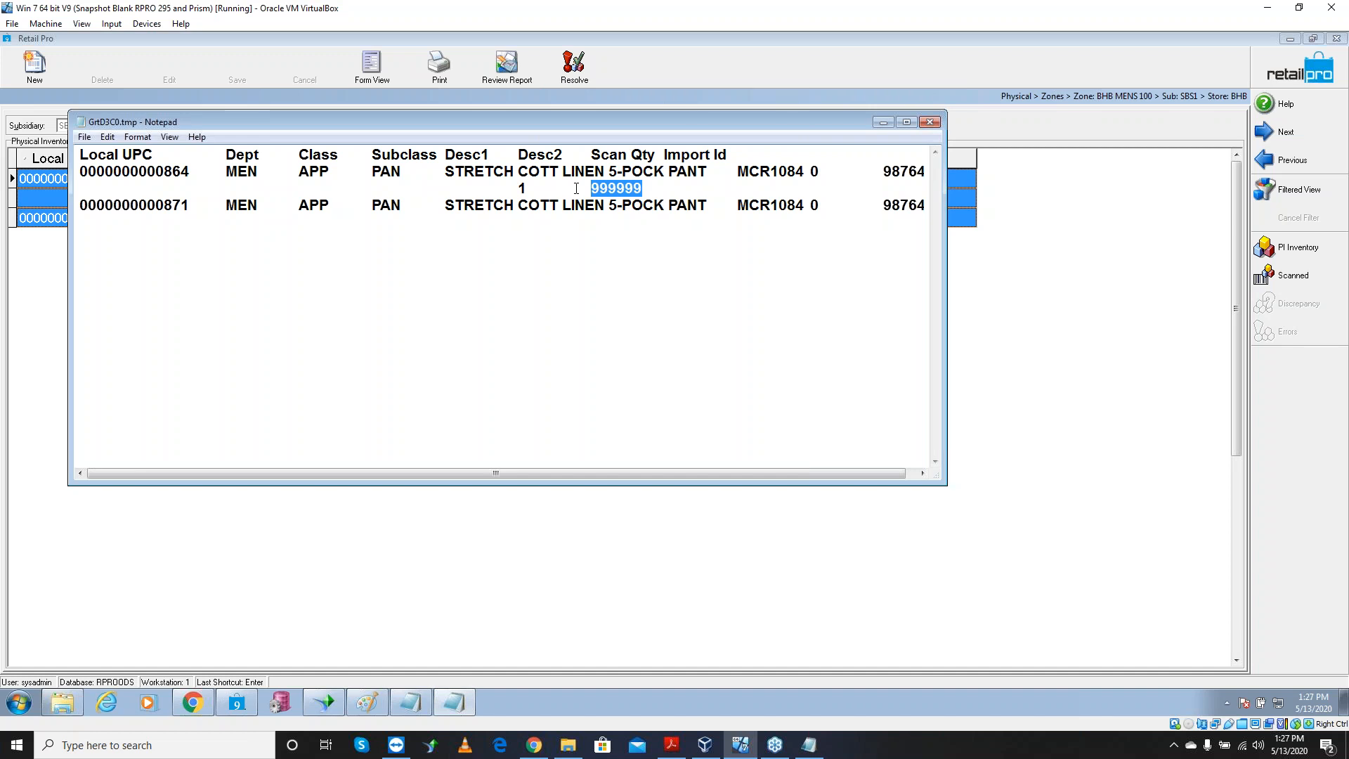
click(758, 56)
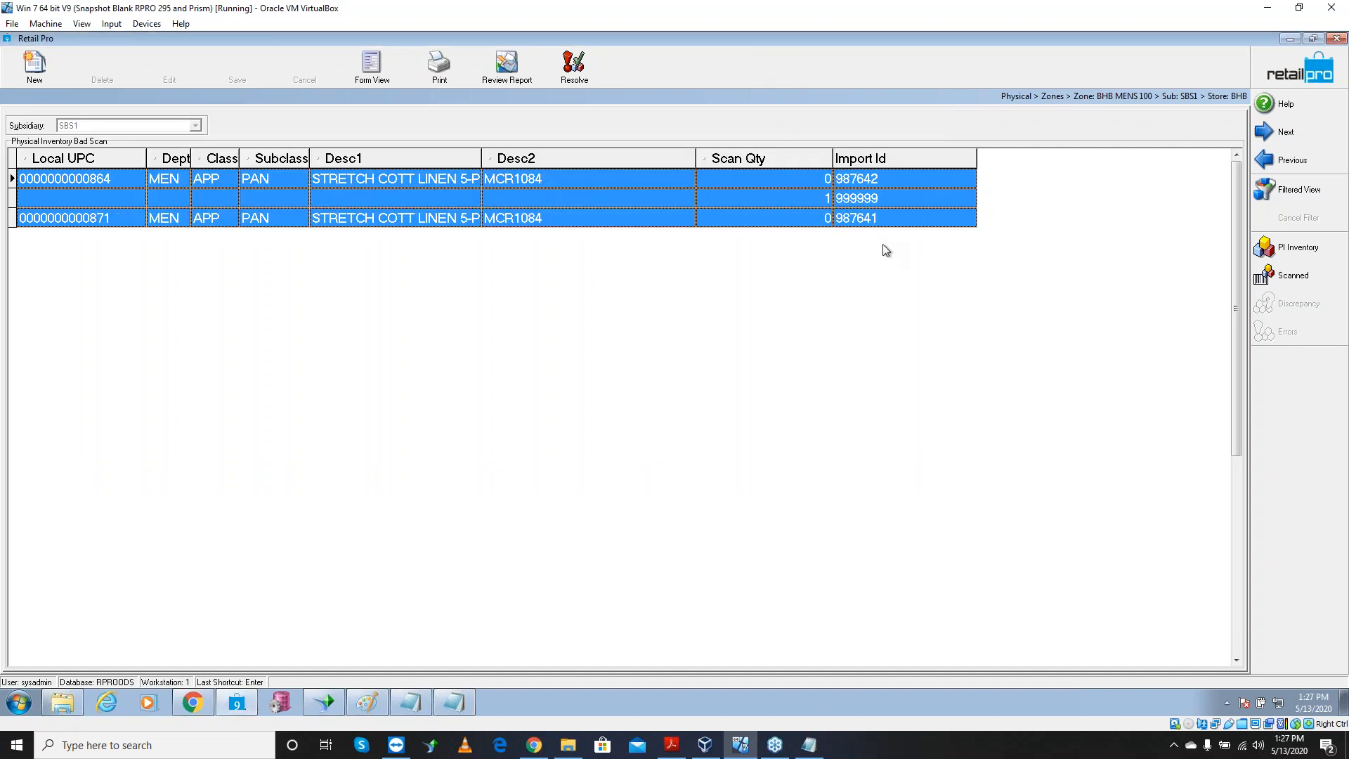
Resolve the bad scans, confirming two moved to good scans and one deleted
click(579, 73)
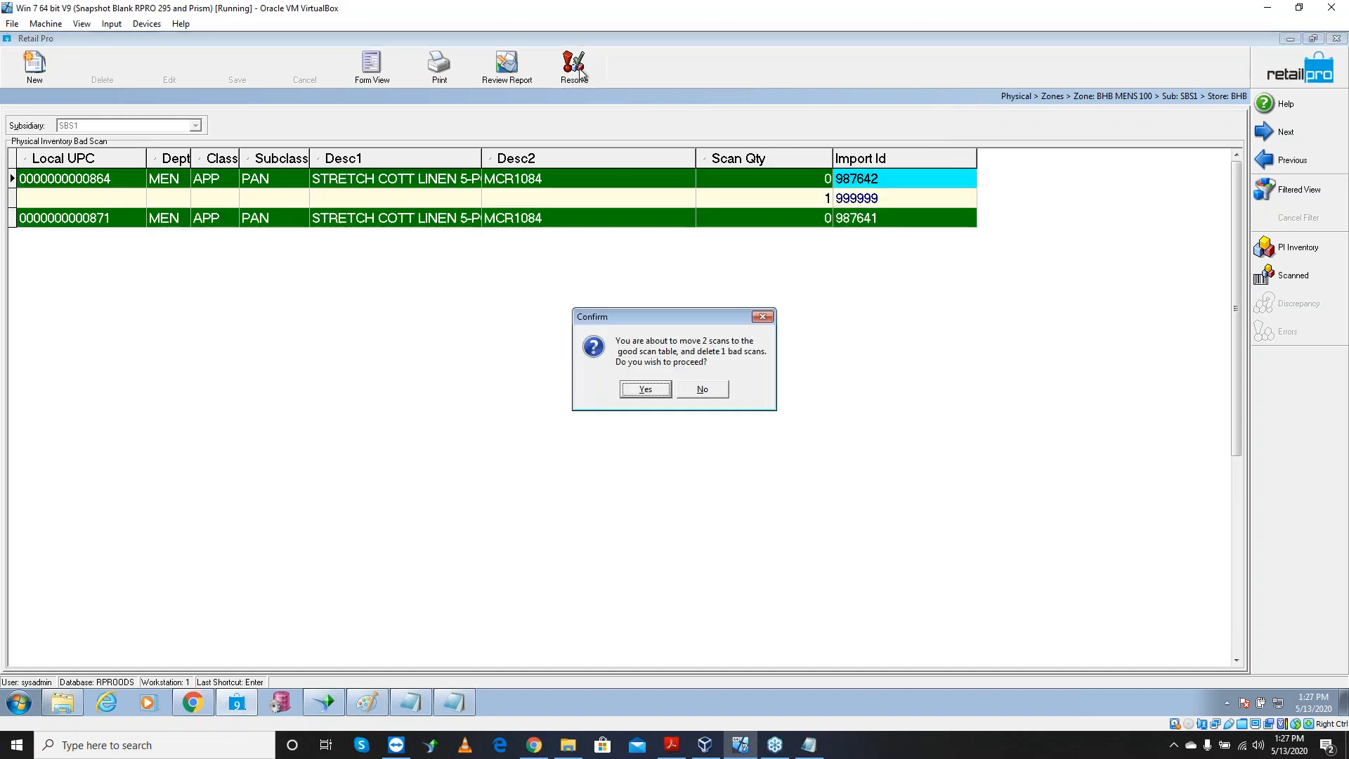
click(645, 390)
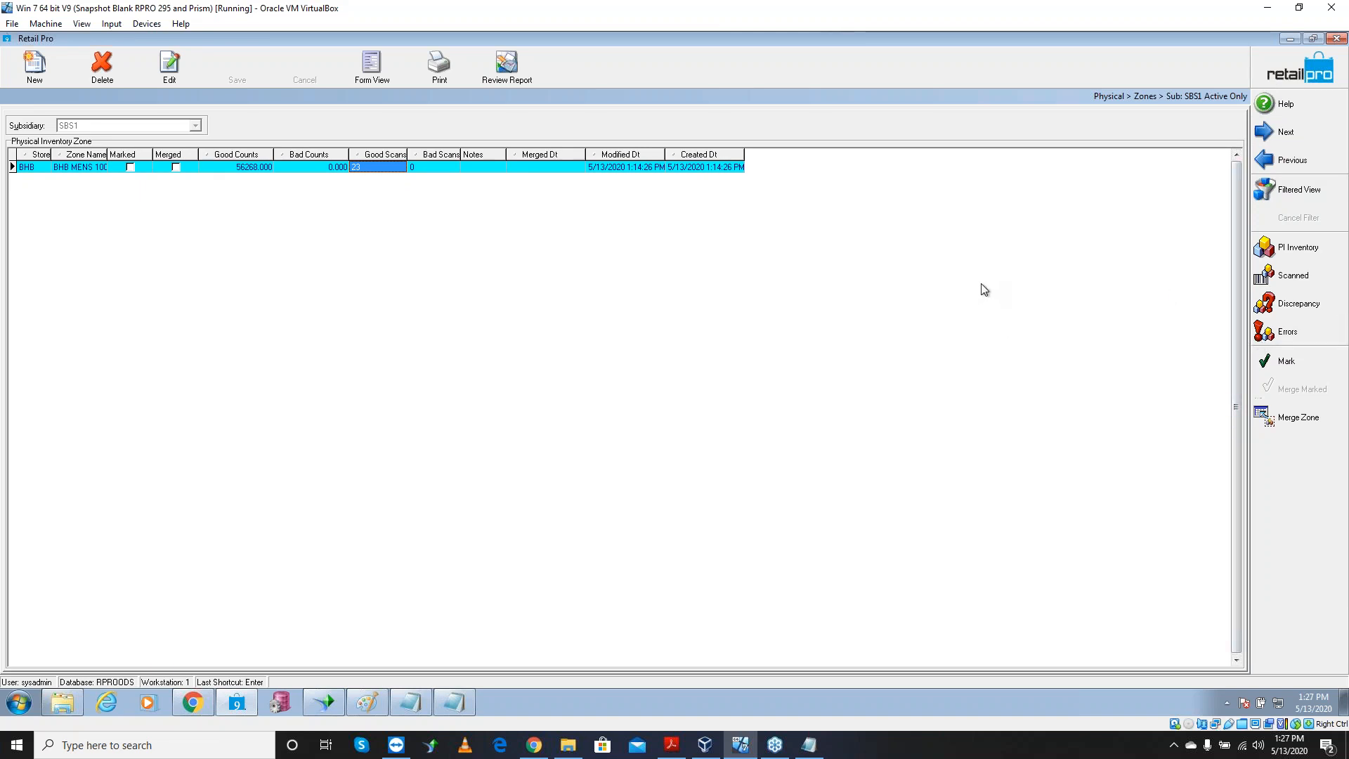
In the zone's scanned list, change item 987641's Scan Qty from 5 to 6
click(1291, 277)
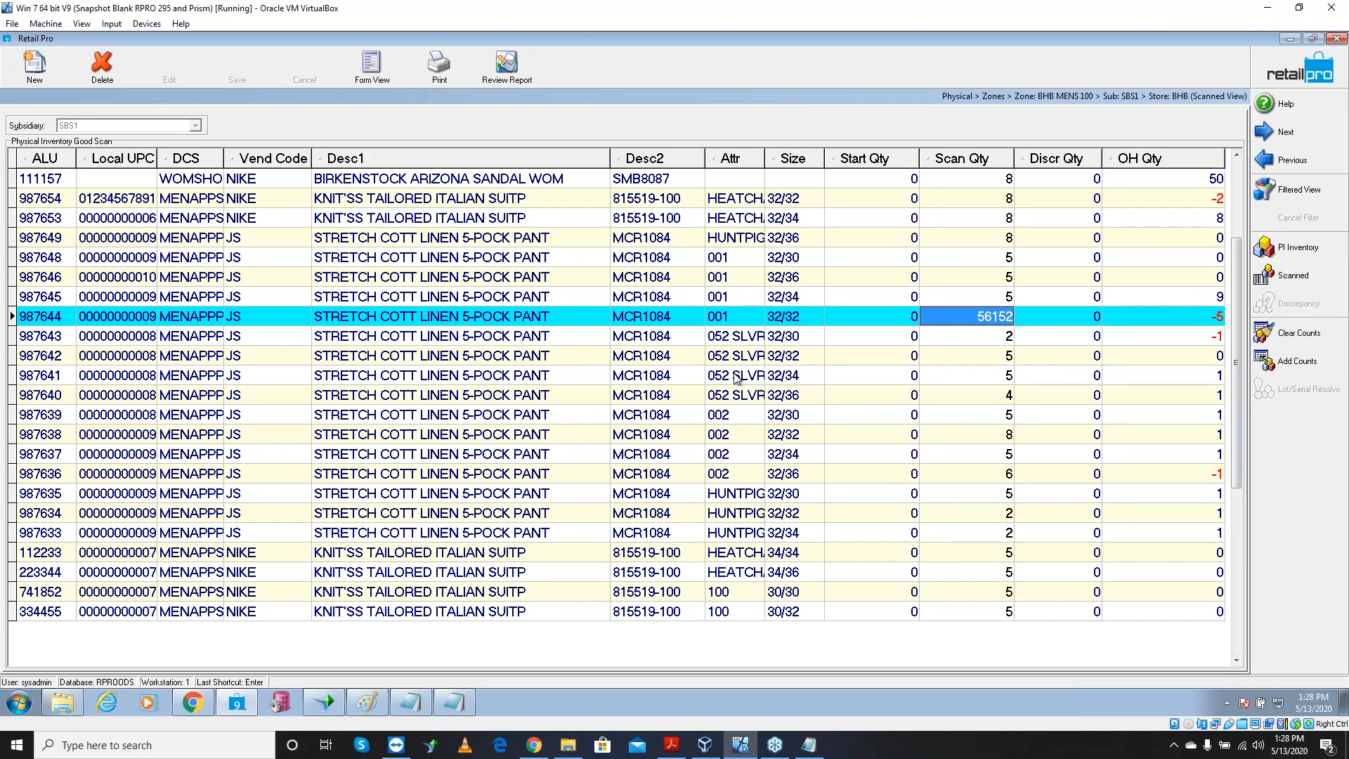
click(54, 380)
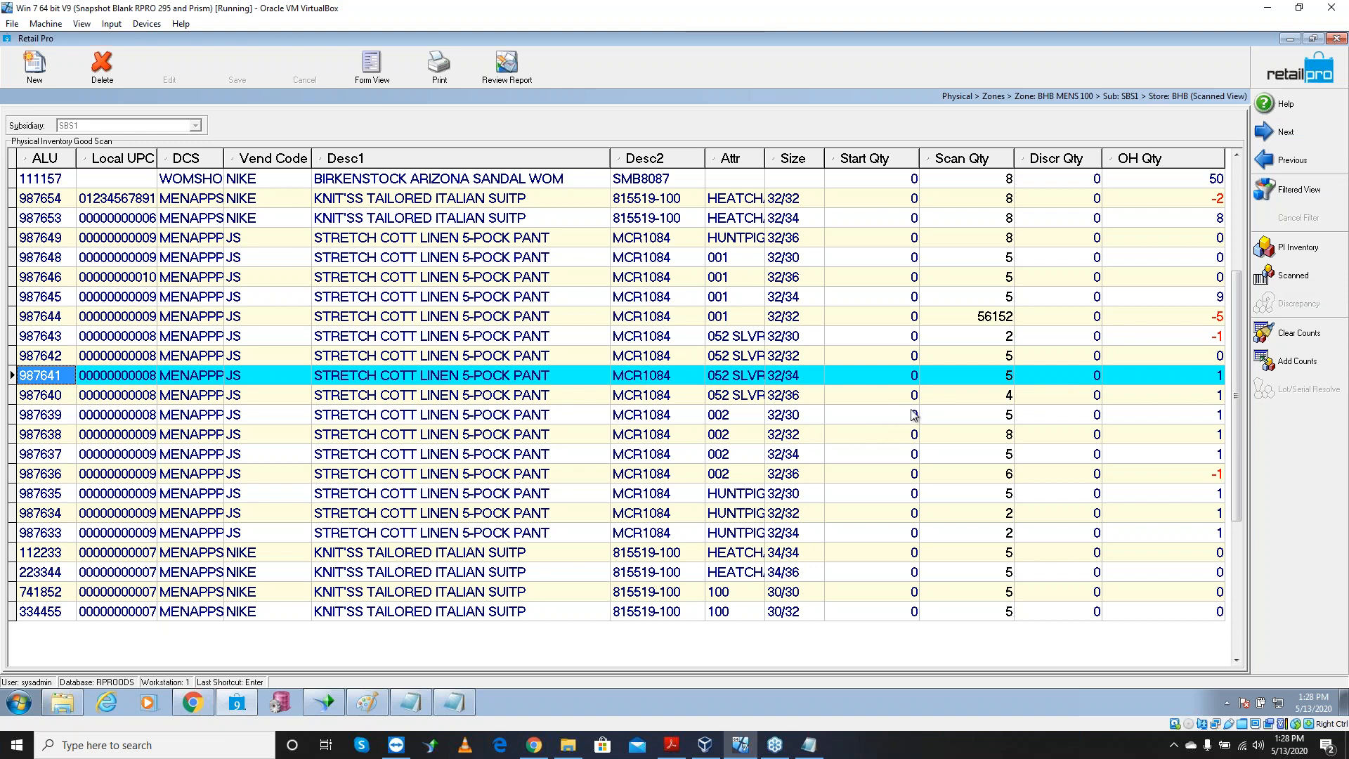
click(1001, 382)
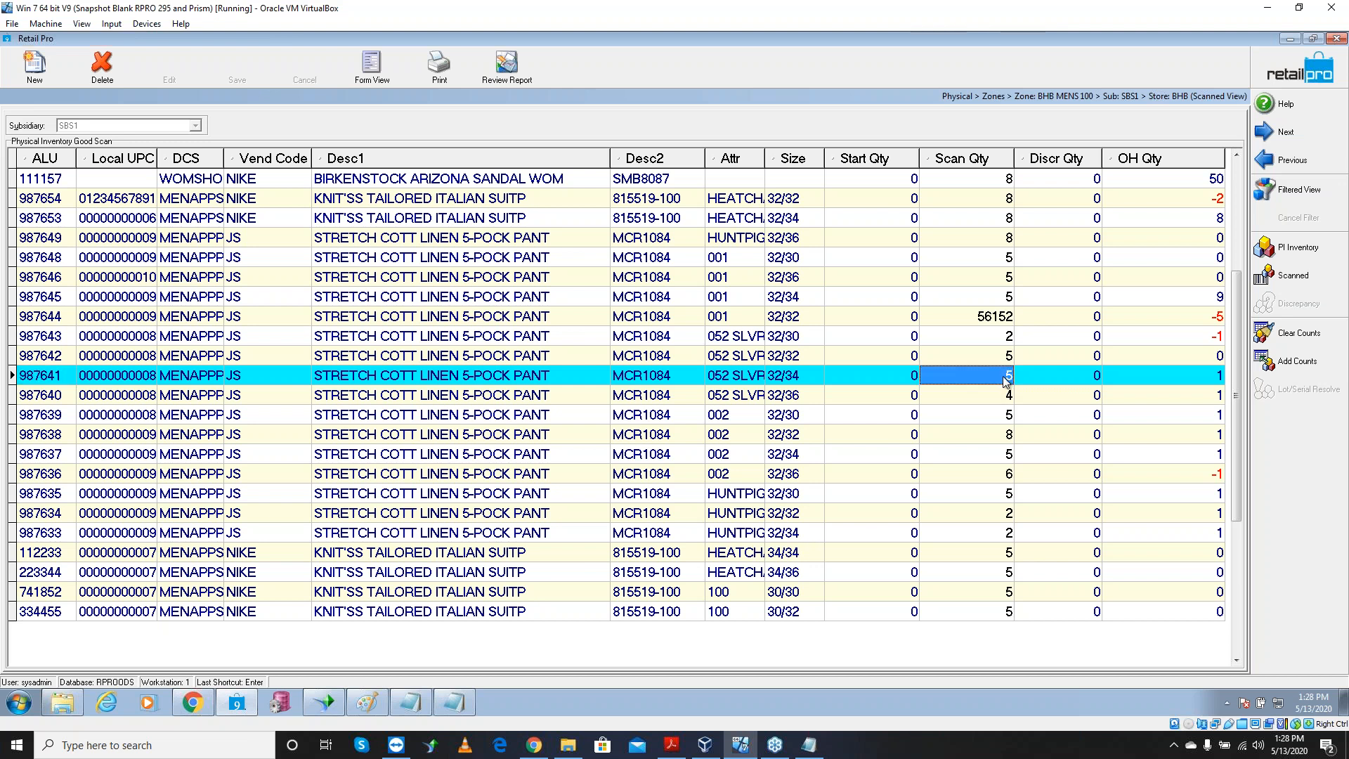
text(6)
key(Return)
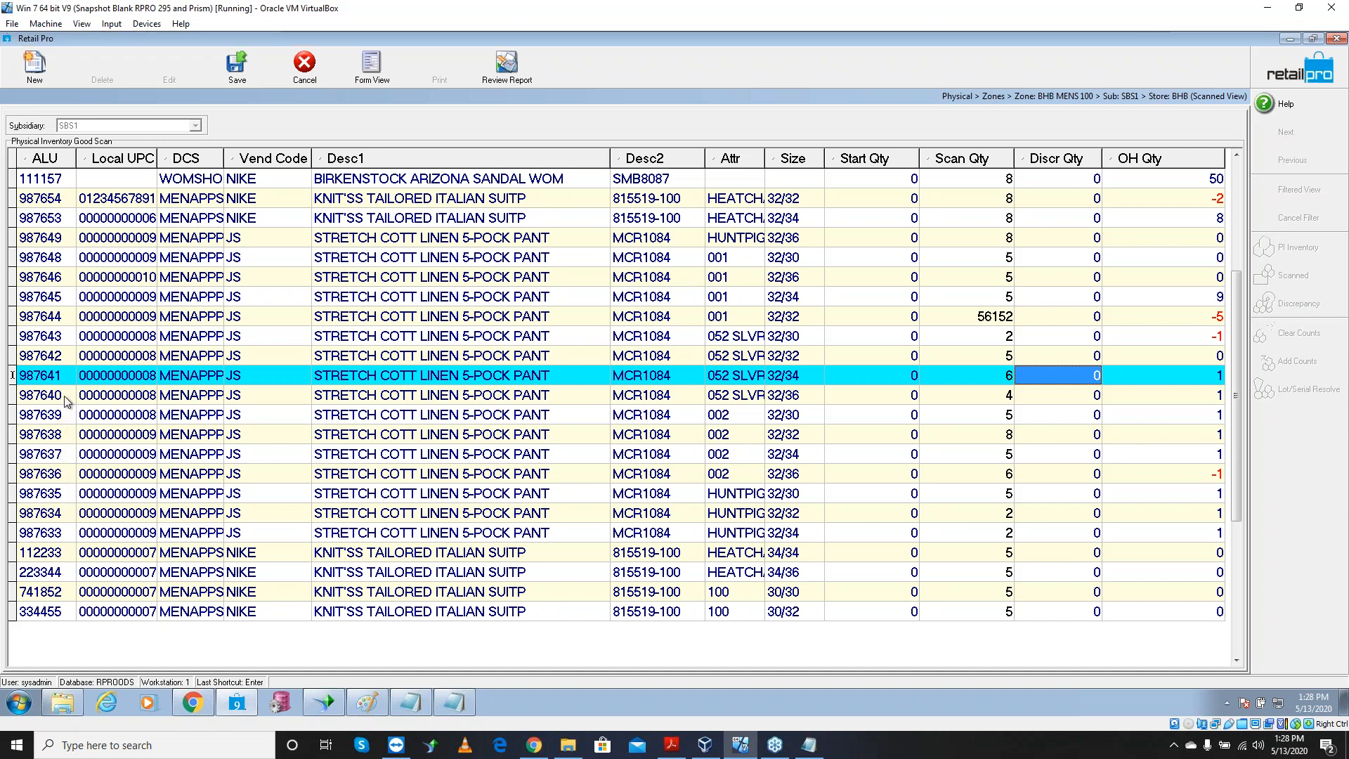
click(58, 198)
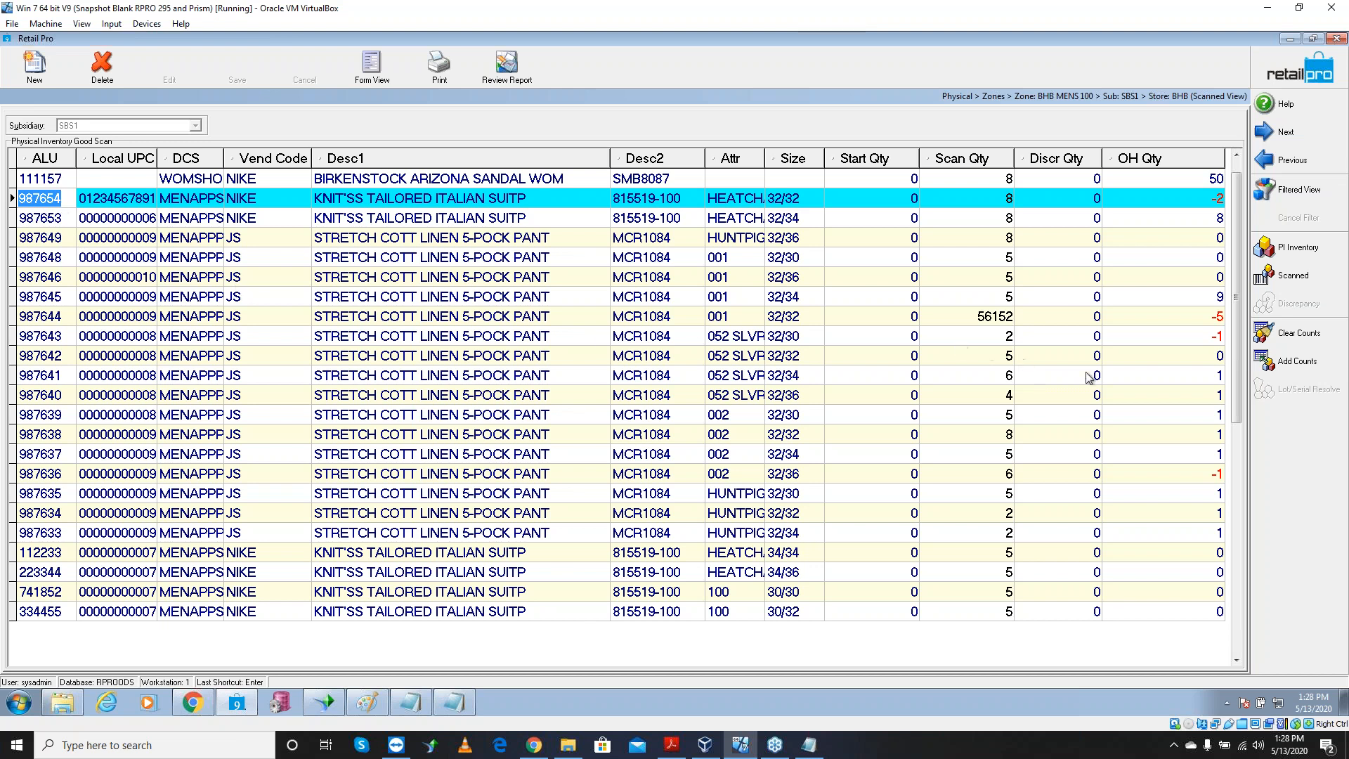
Add one manual count for item 987654 through the Add Counts lookup
click(1301, 283)
click(1297, 360)
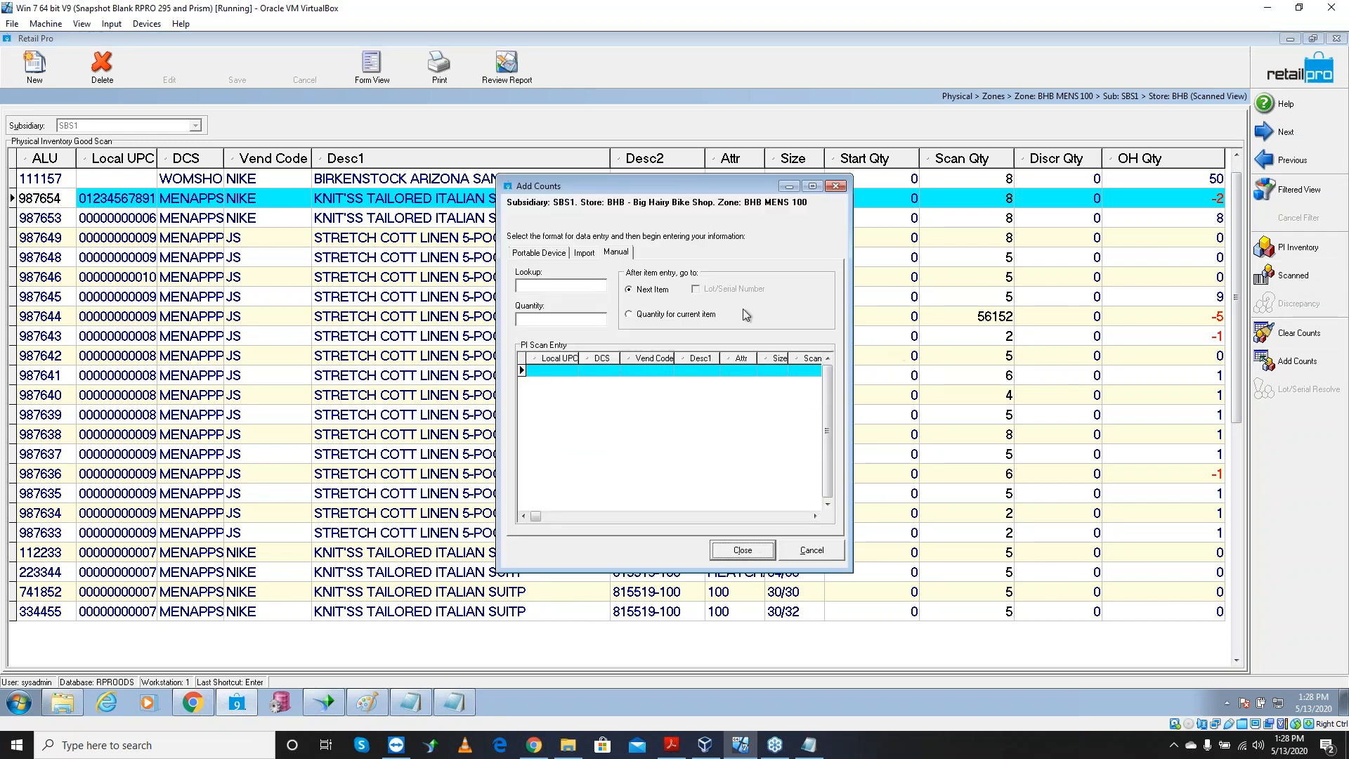
click(566, 287)
text(987)
text(1)
key(Return)
click(704, 415)
text(4)
key(Return)
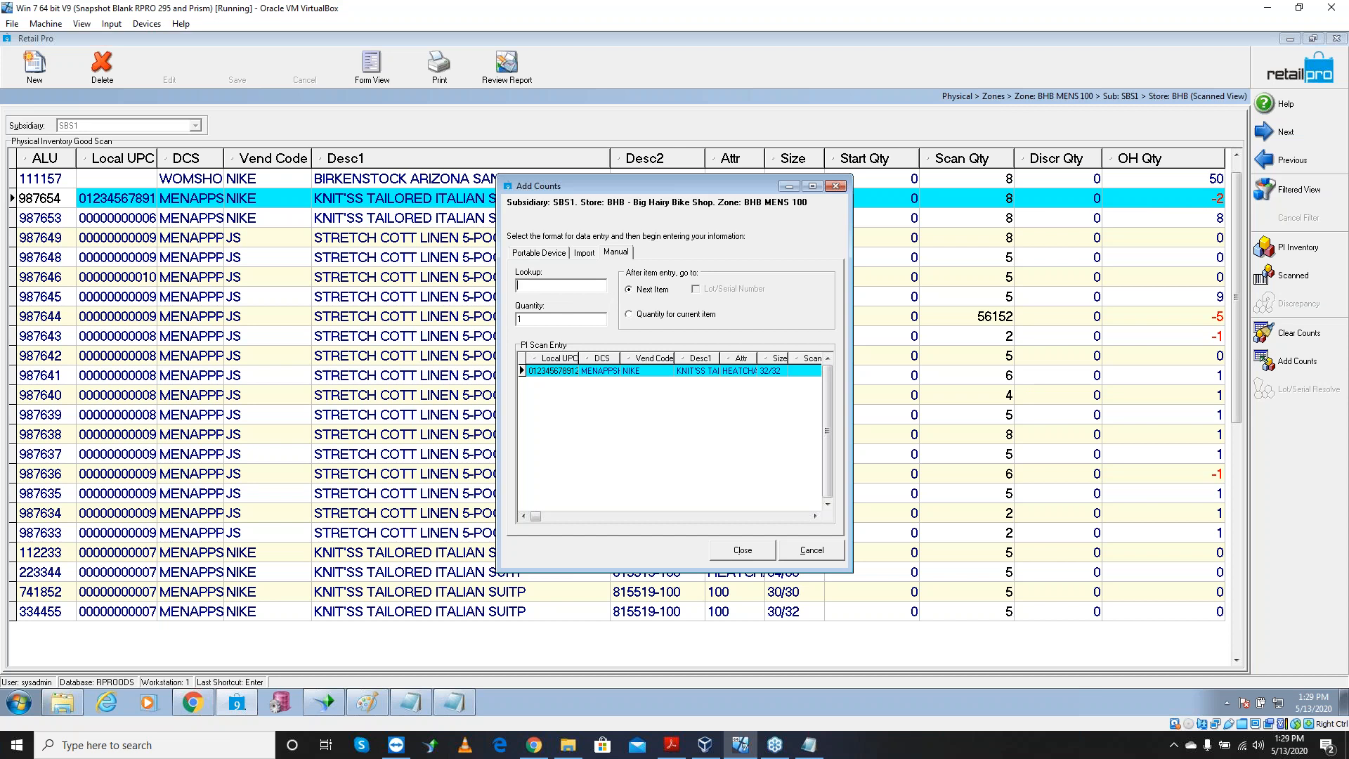
click(768, 549)
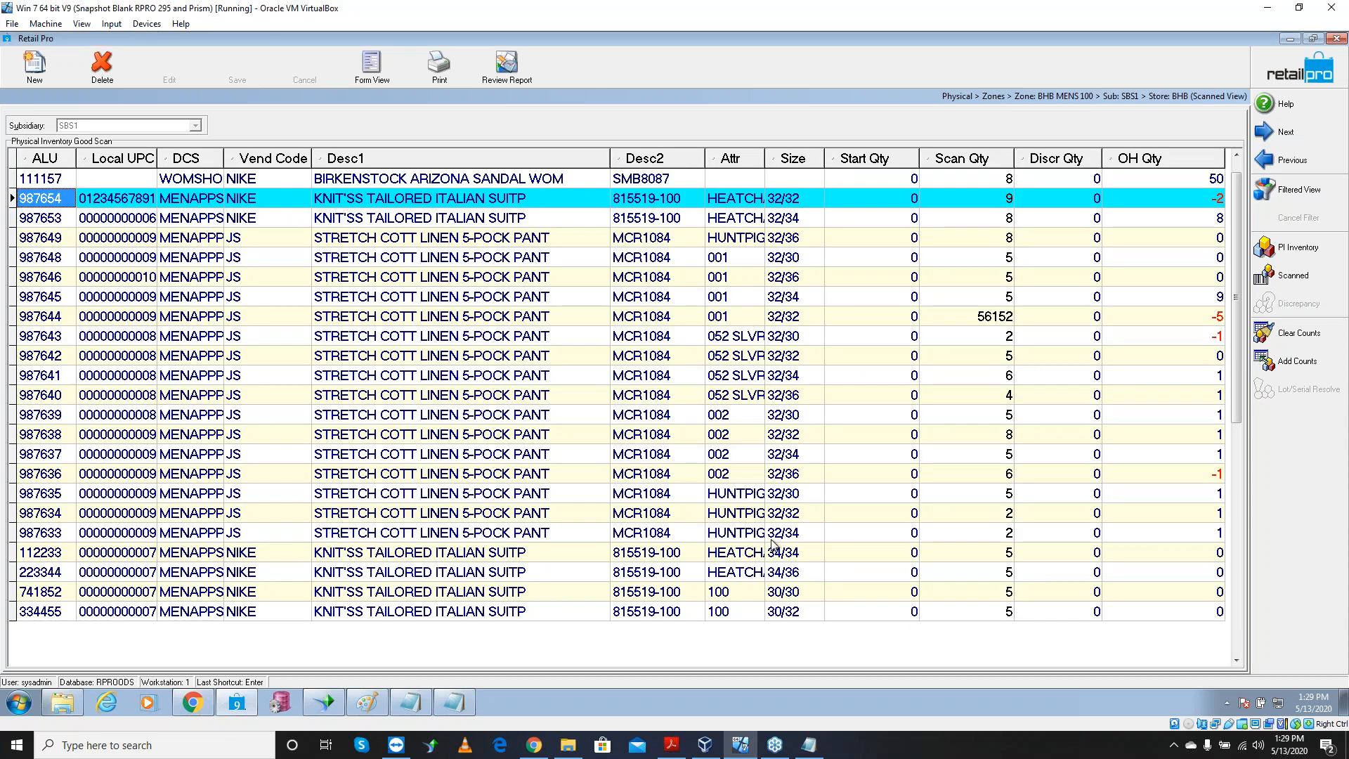
Verify 987654 now shows 9, check the zone's good and bad totals, reopen Scanned
click(990, 202)
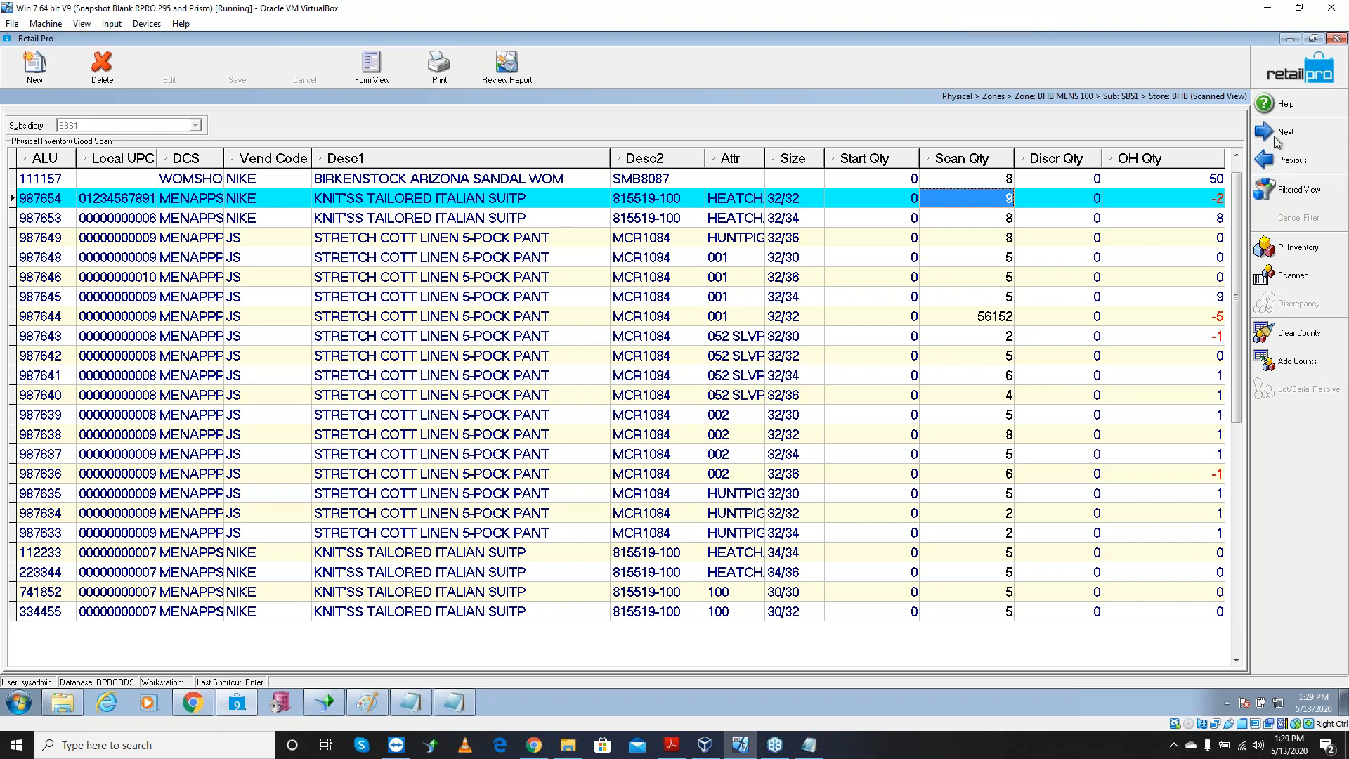
key(Escape)
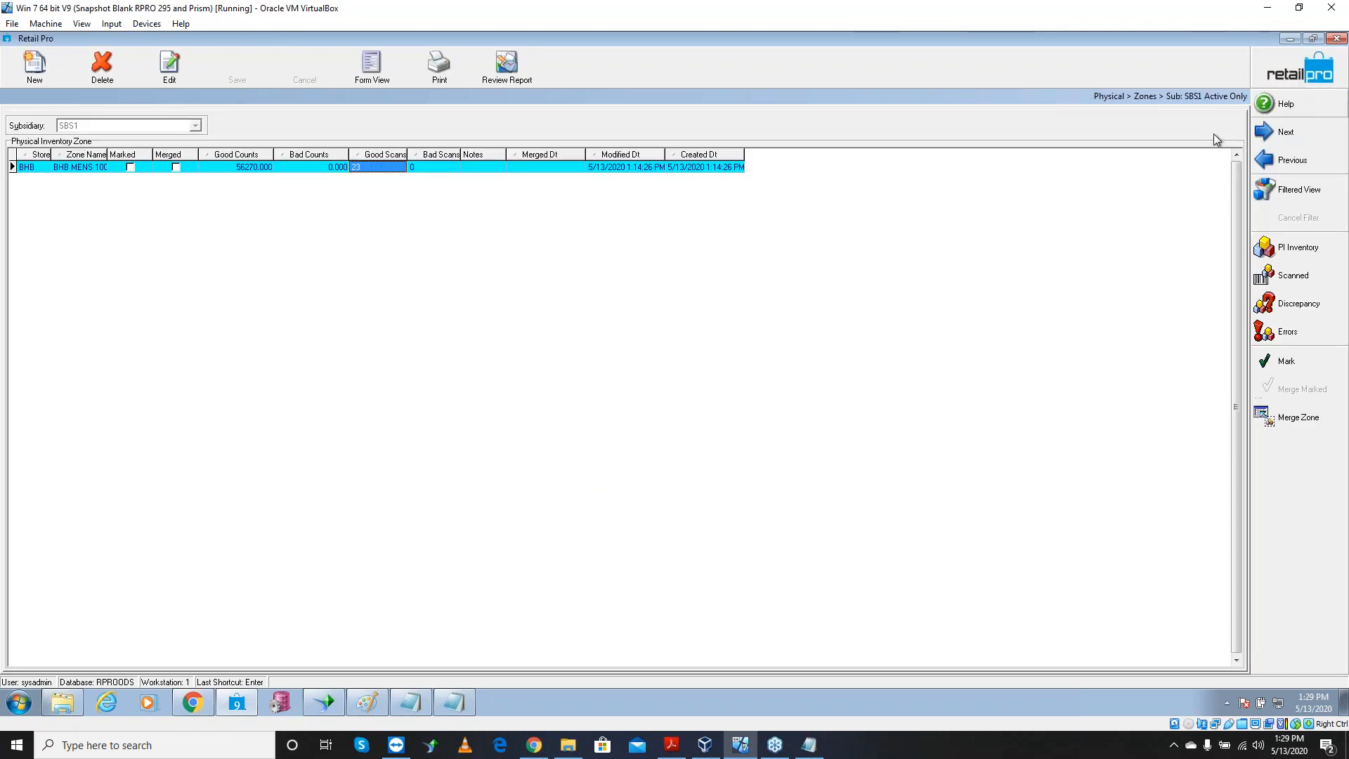
click(247, 166)
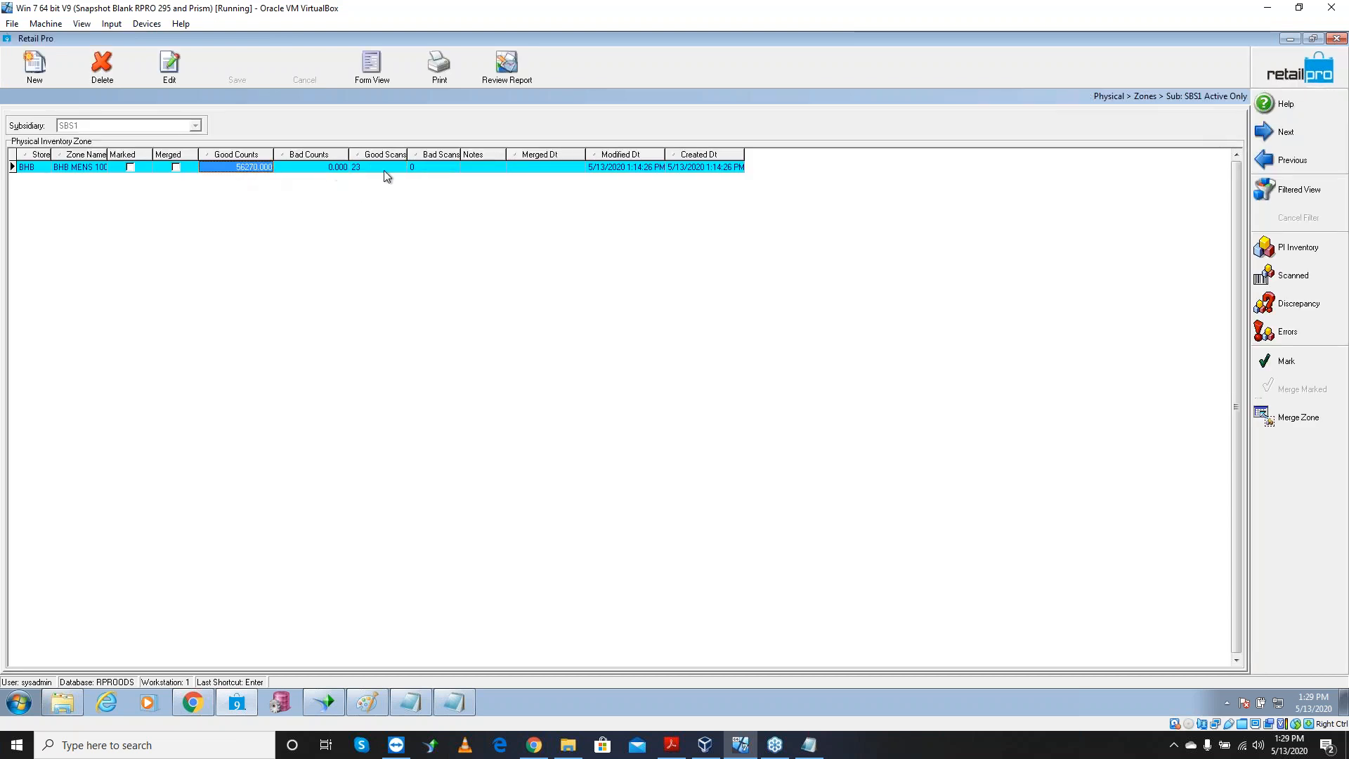
click(453, 169)
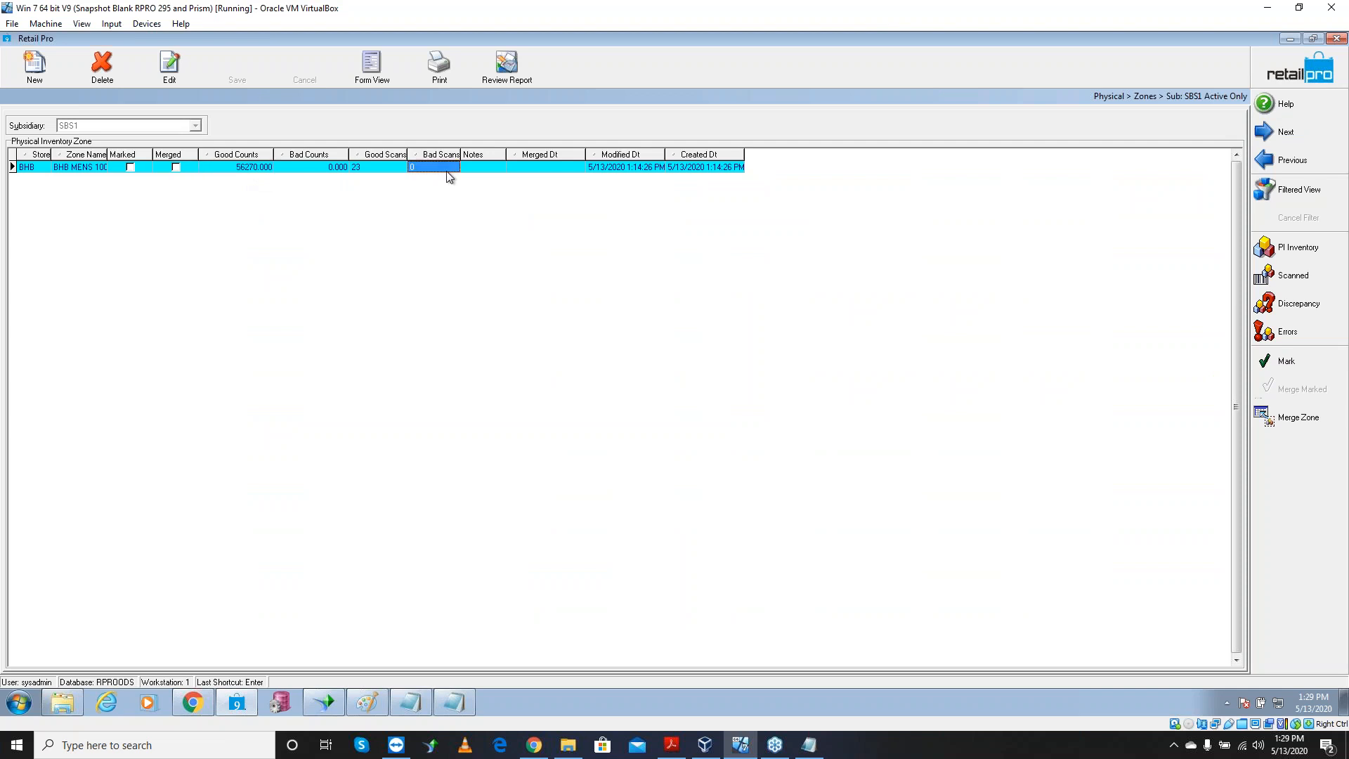
click(1296, 280)
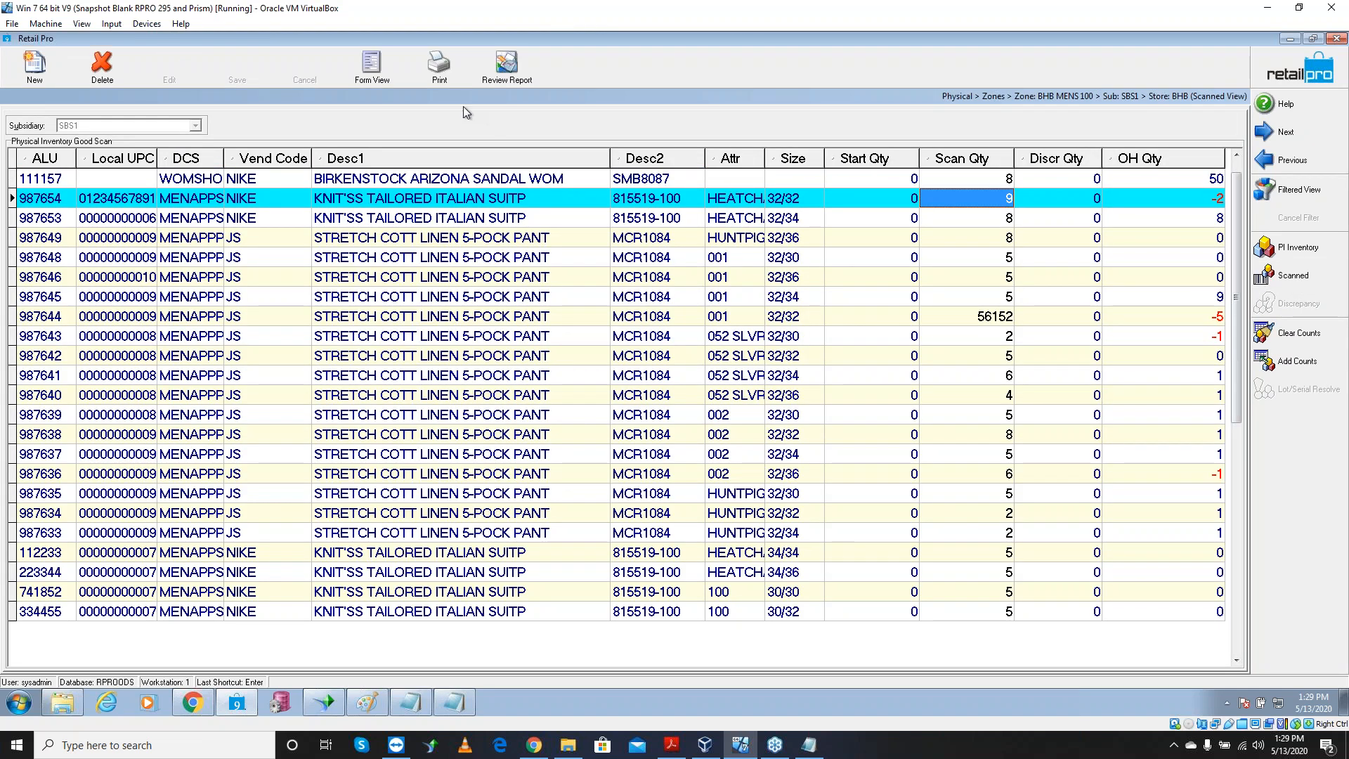
Preview the BHDV9 Zone Report for BHB MENS 100 at 200% zoom
click(449, 86)
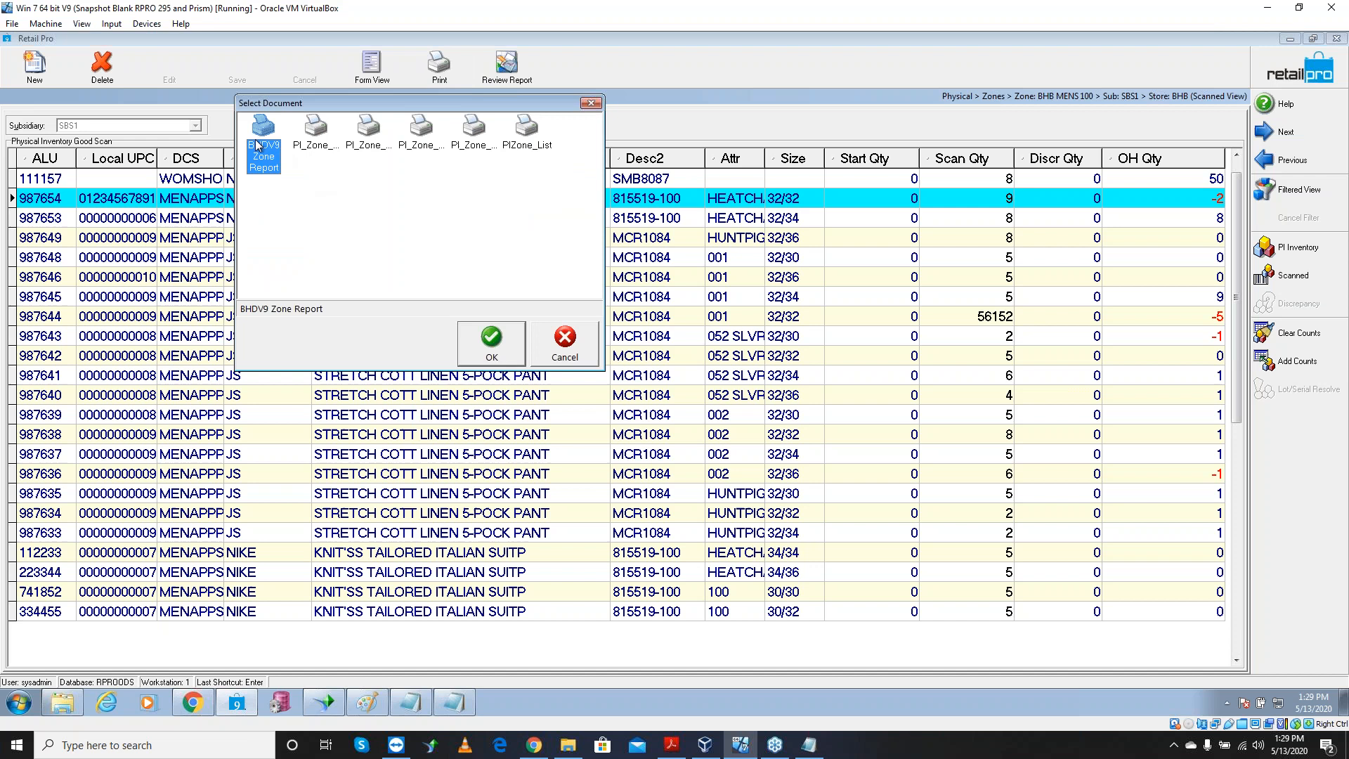
click(478, 343)
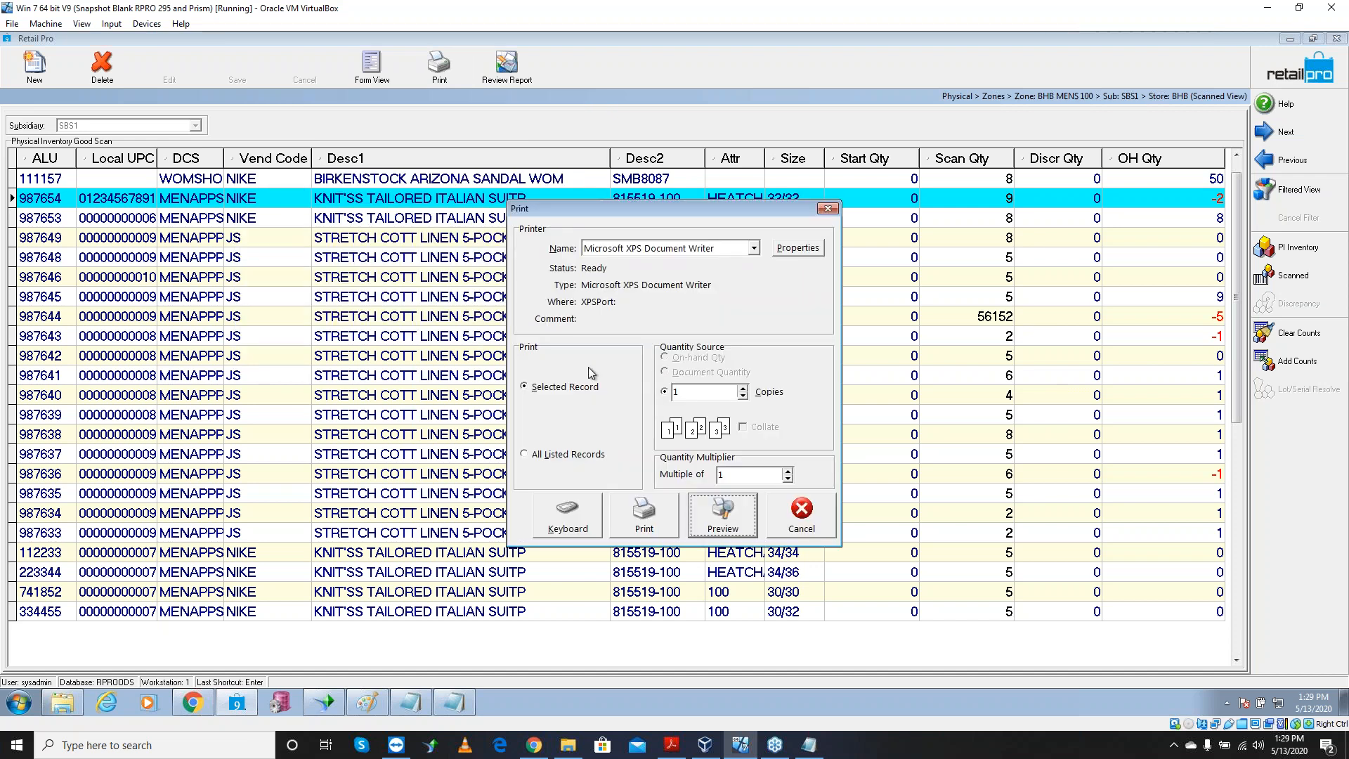
click(735, 520)
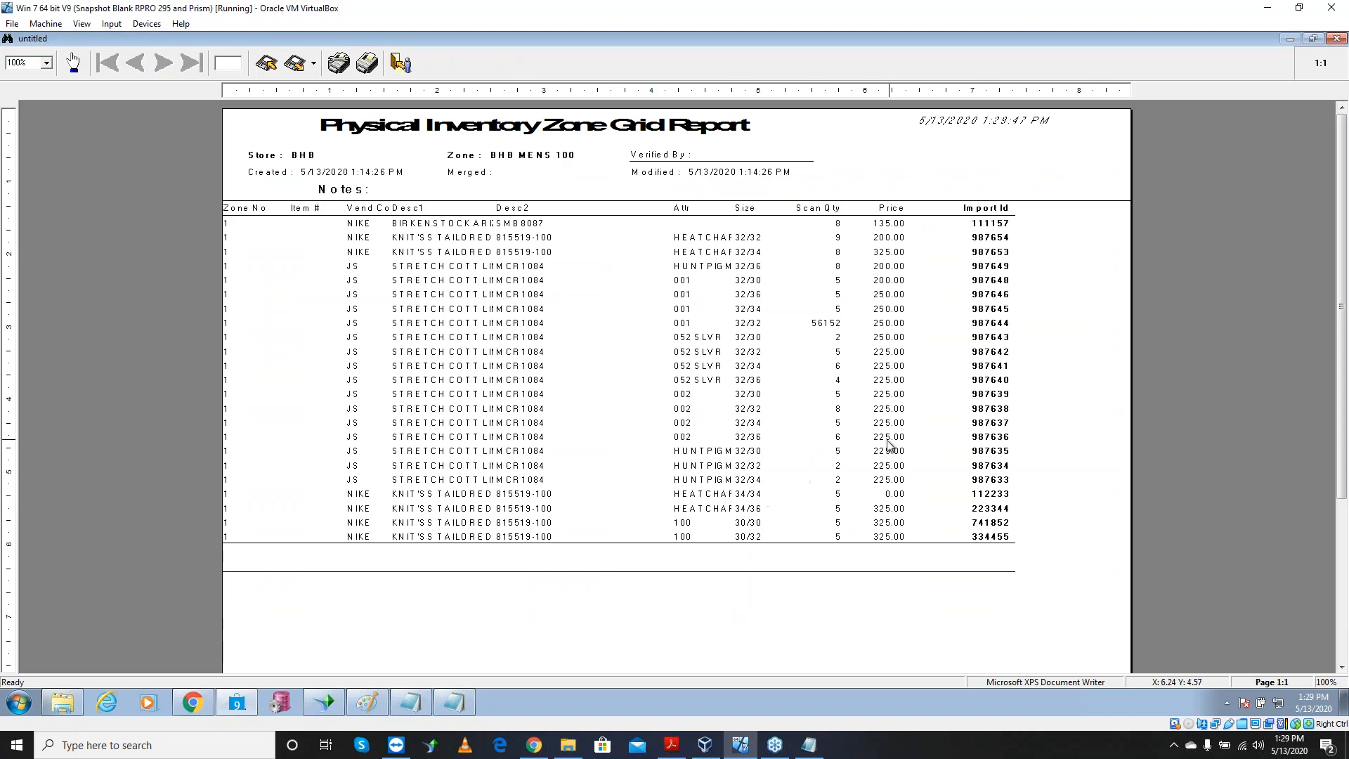
click(46, 63)
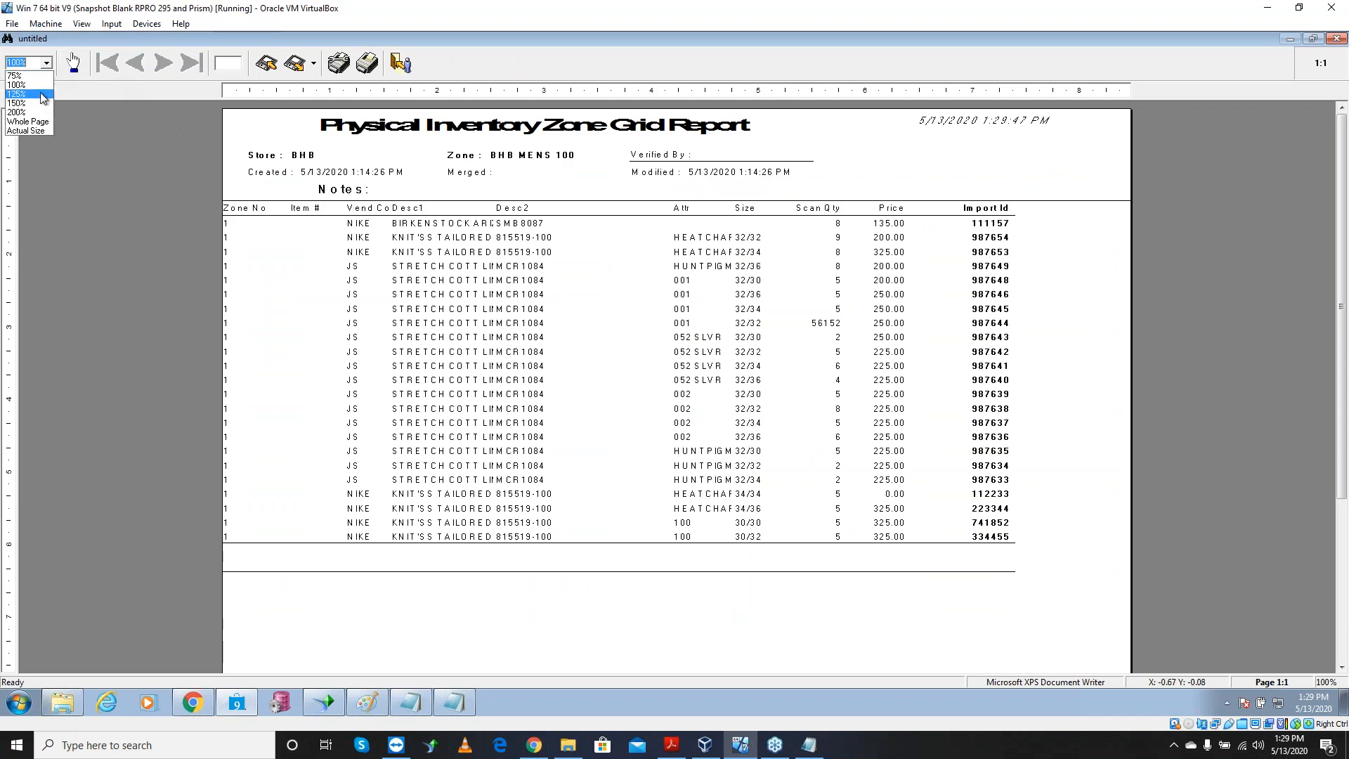
click(17, 112)
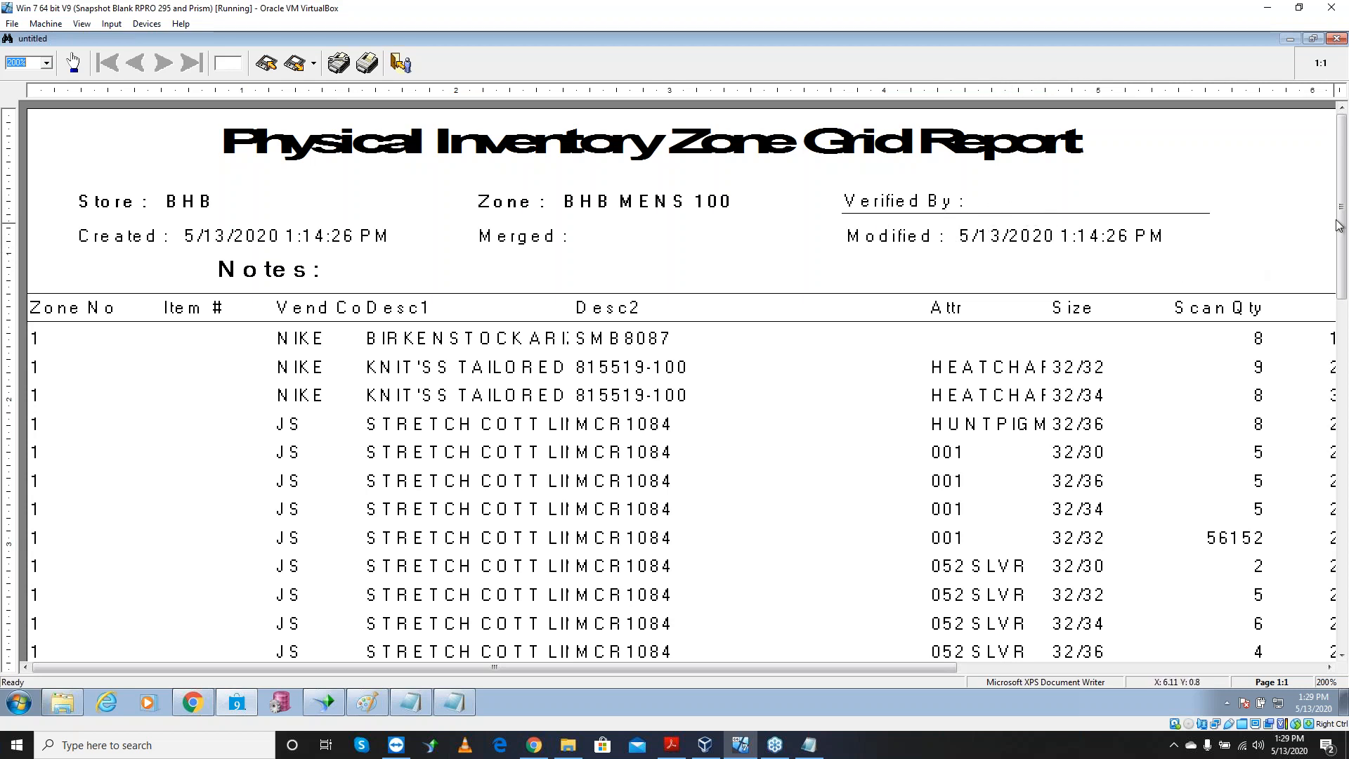
drag(696, 667, 896, 677)
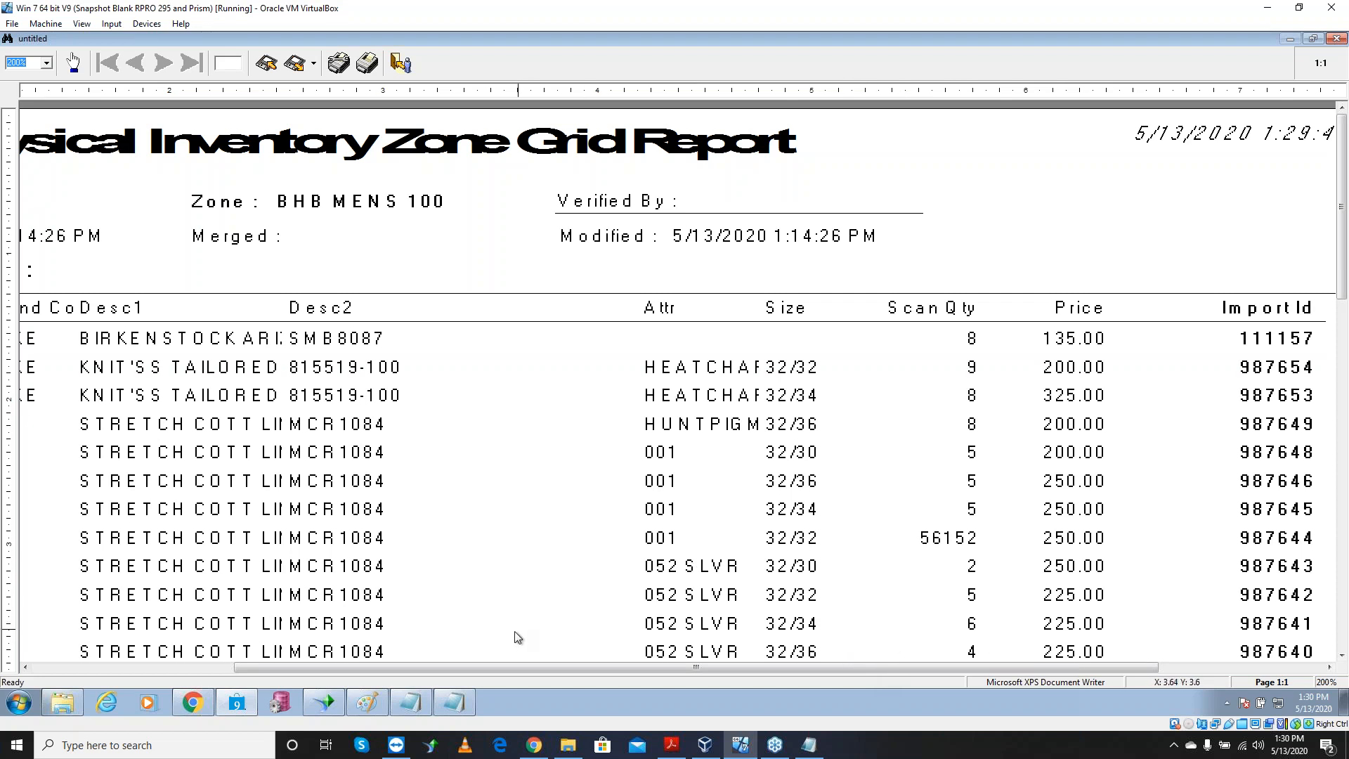
Close the zone grid report preview and decline saving it
click(401, 64)
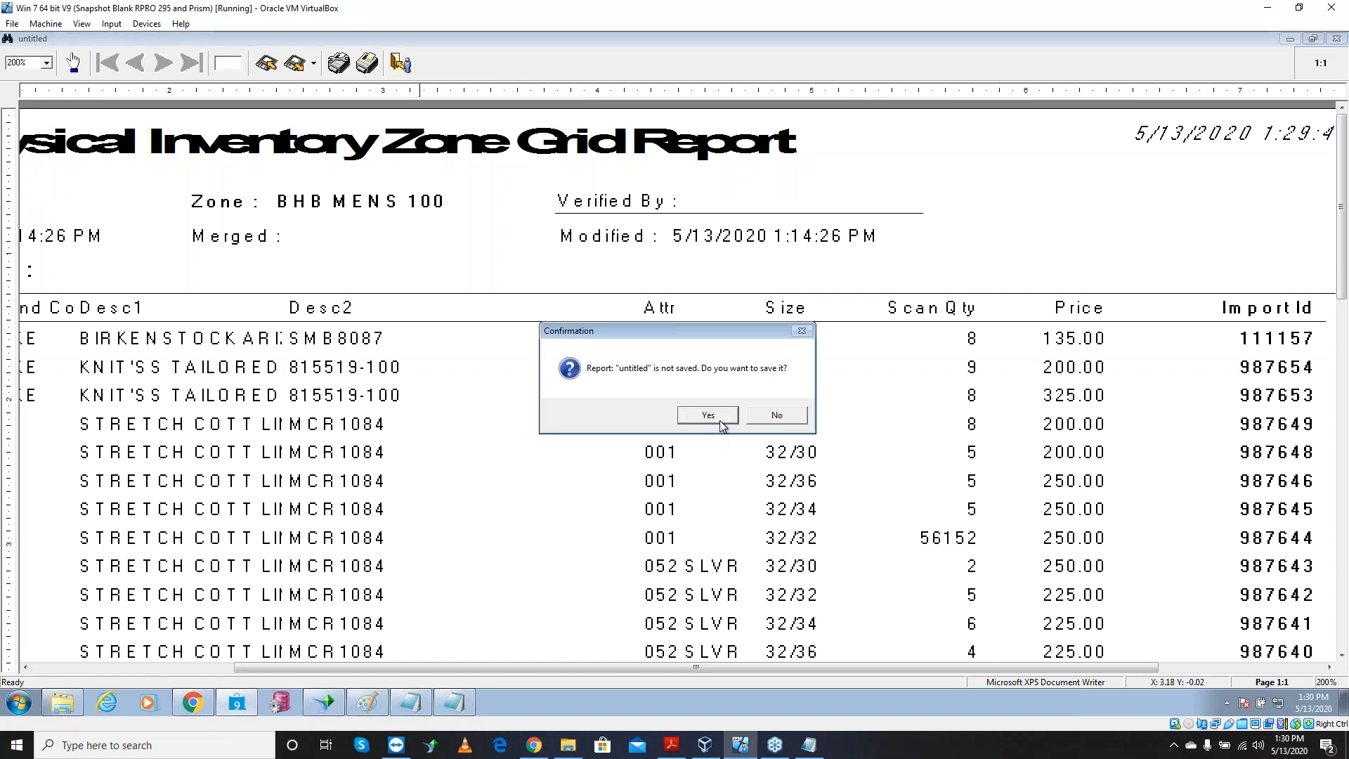
click(776, 416)
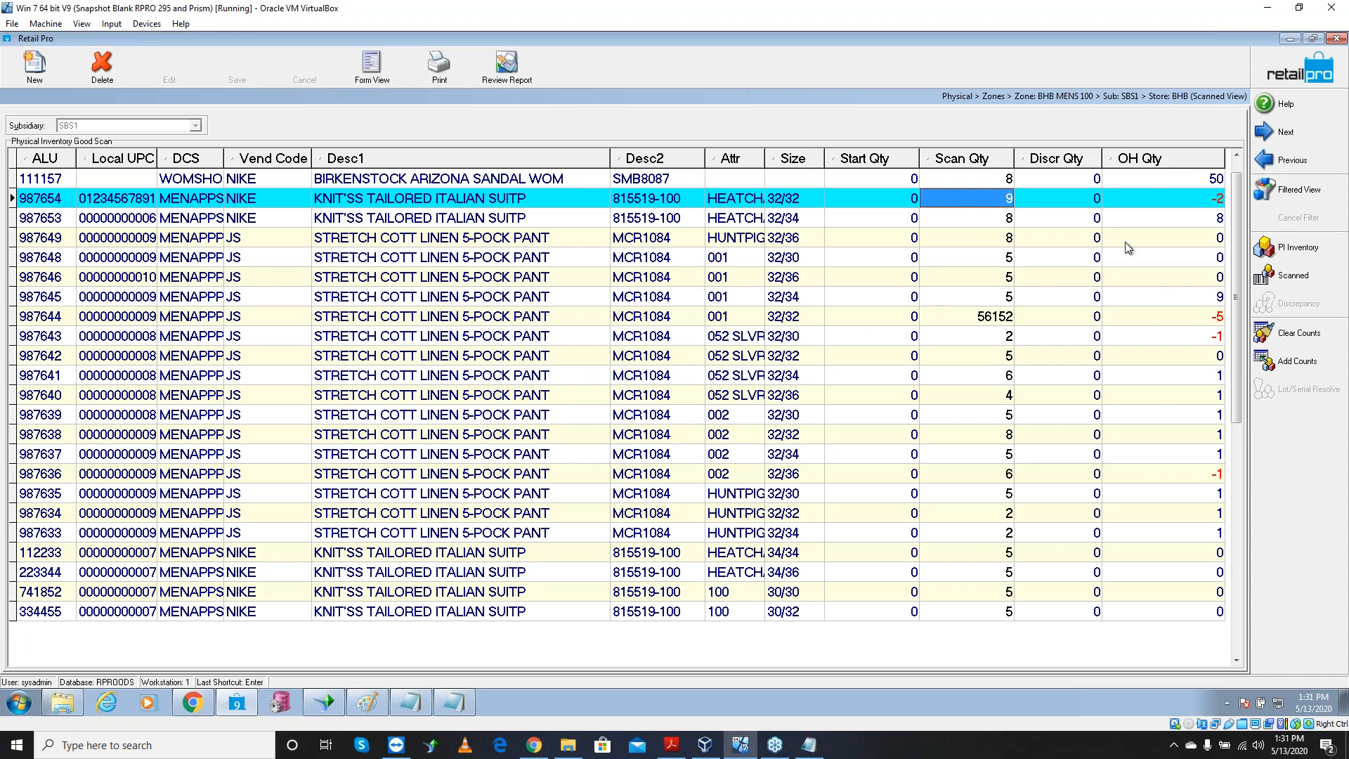
Change the scan quantity of 987649 to 9 and of 987653 to 7, then exit Scanned View
click(999, 244)
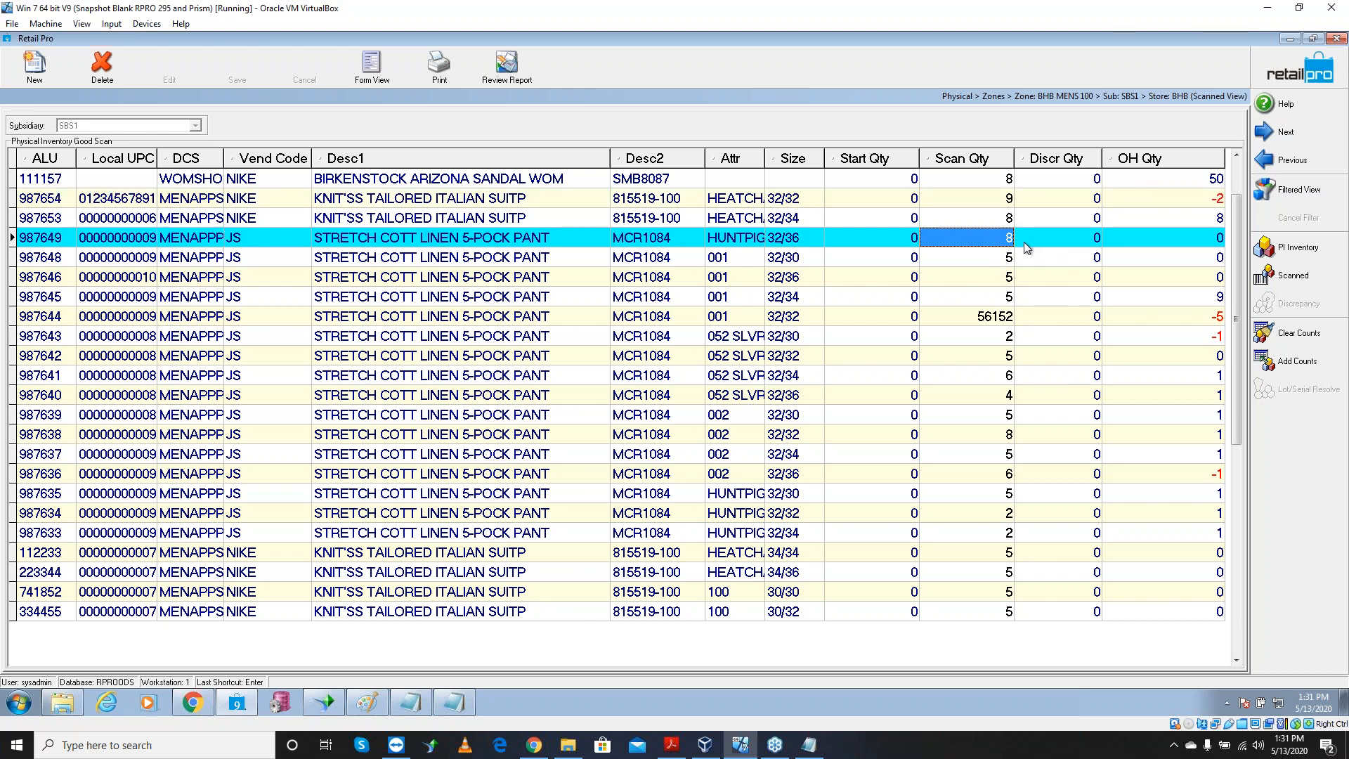
text(9)
key(Up)
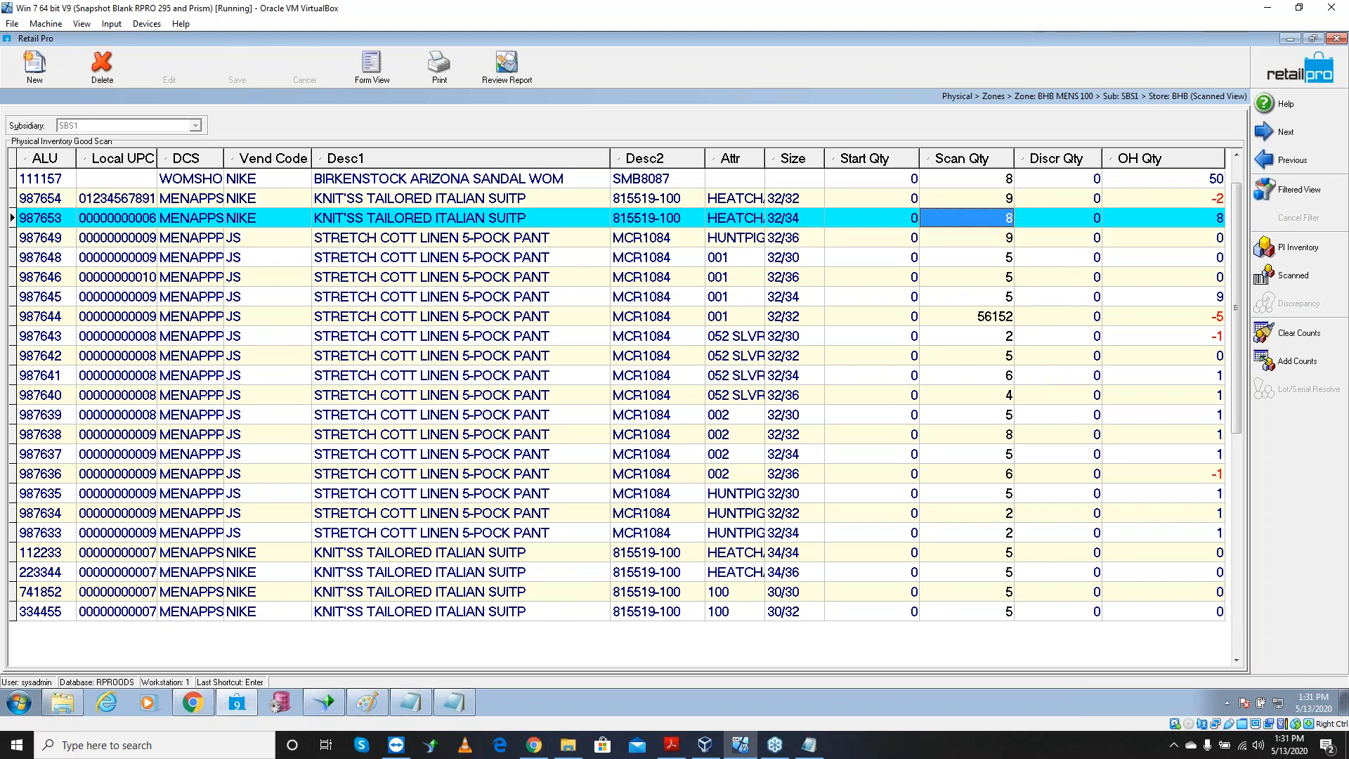
text(7)
key(Down)
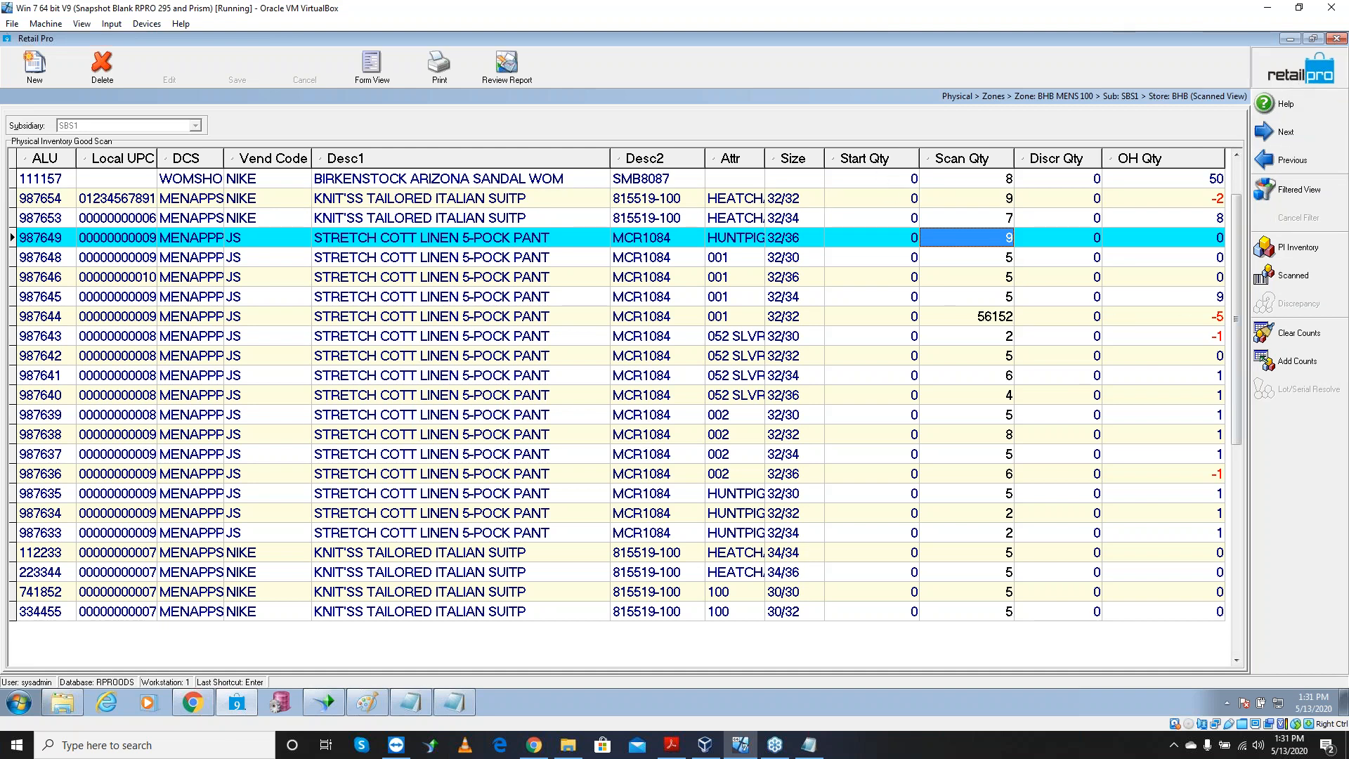
key(Escape)
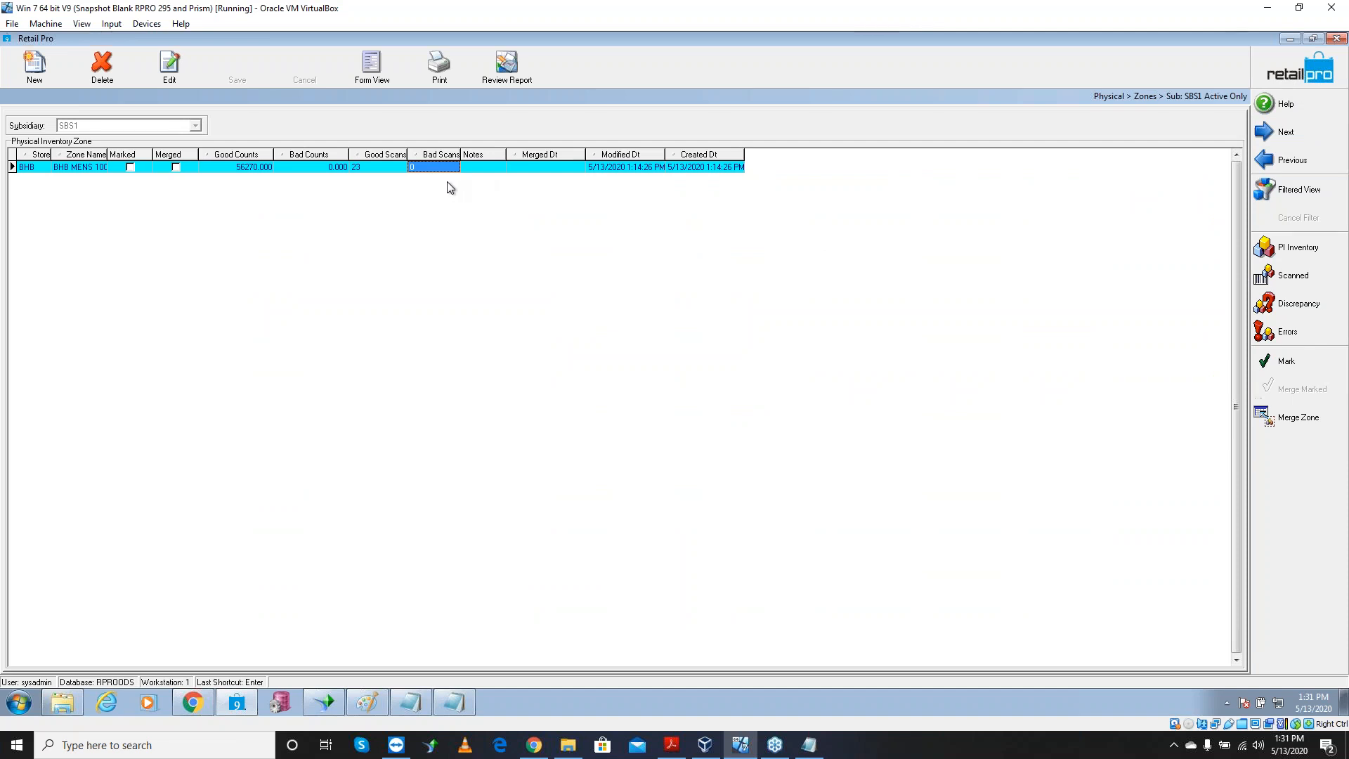
Merge zone BHB MENS 100 into physical inventory, confirming with Yes
click(1297, 418)
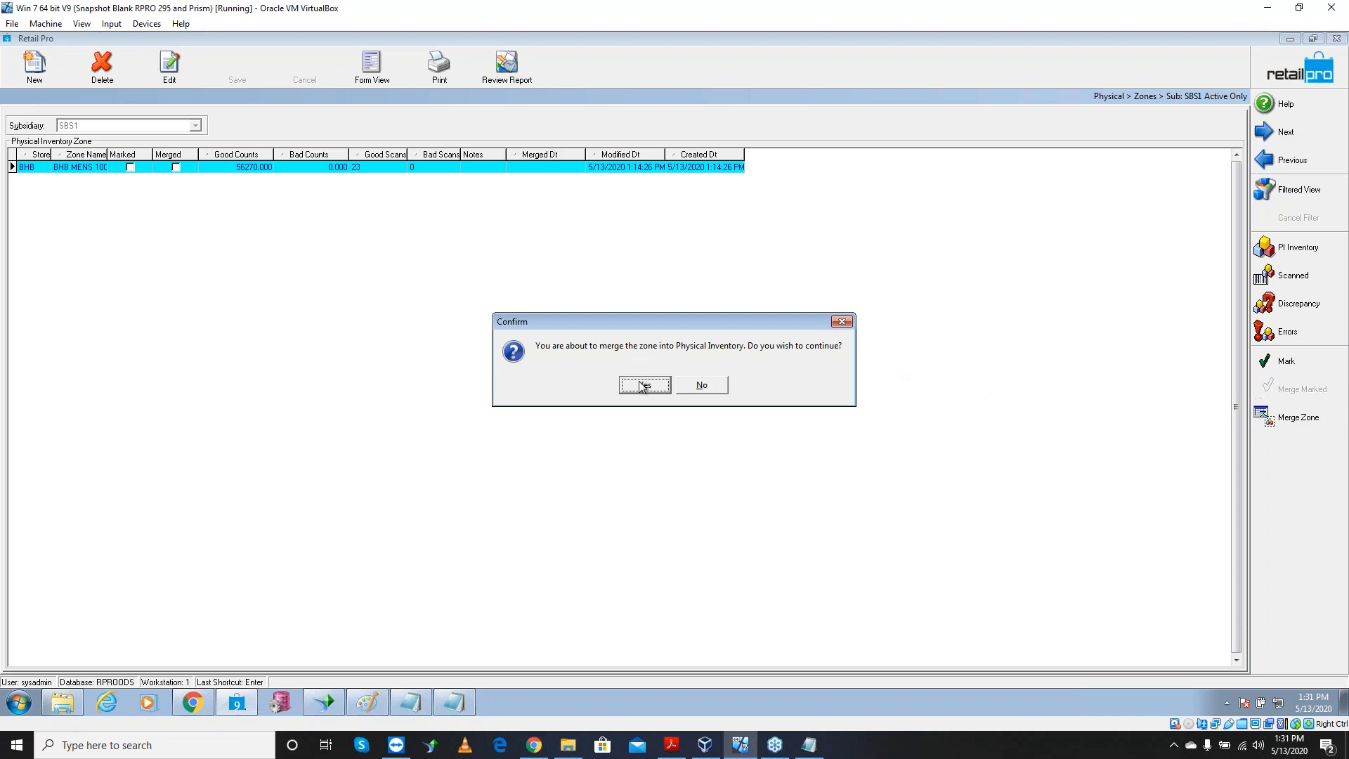
drag(696, 323, 1139, 439)
click(1090, 503)
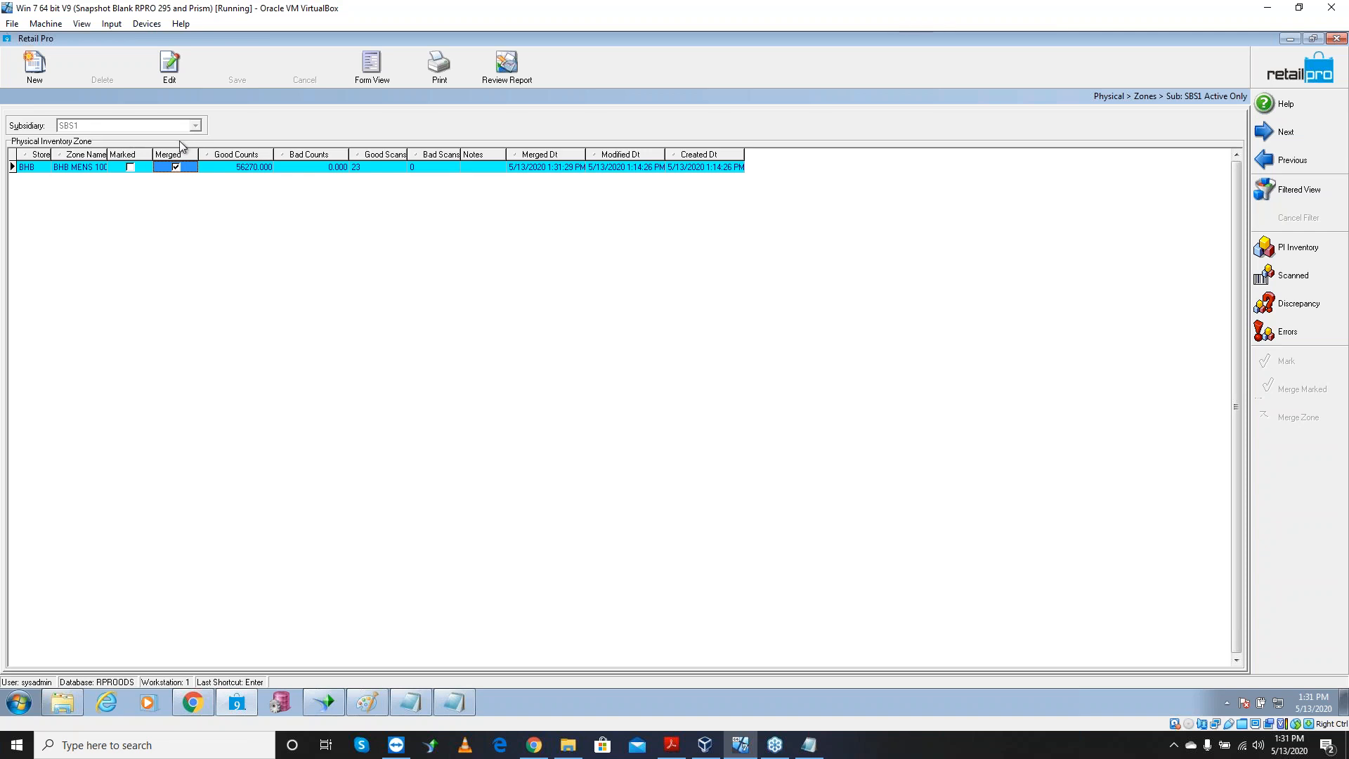
Create zone 'BHB Men 101' for store BHB and select it in the zone list
click(54, 76)
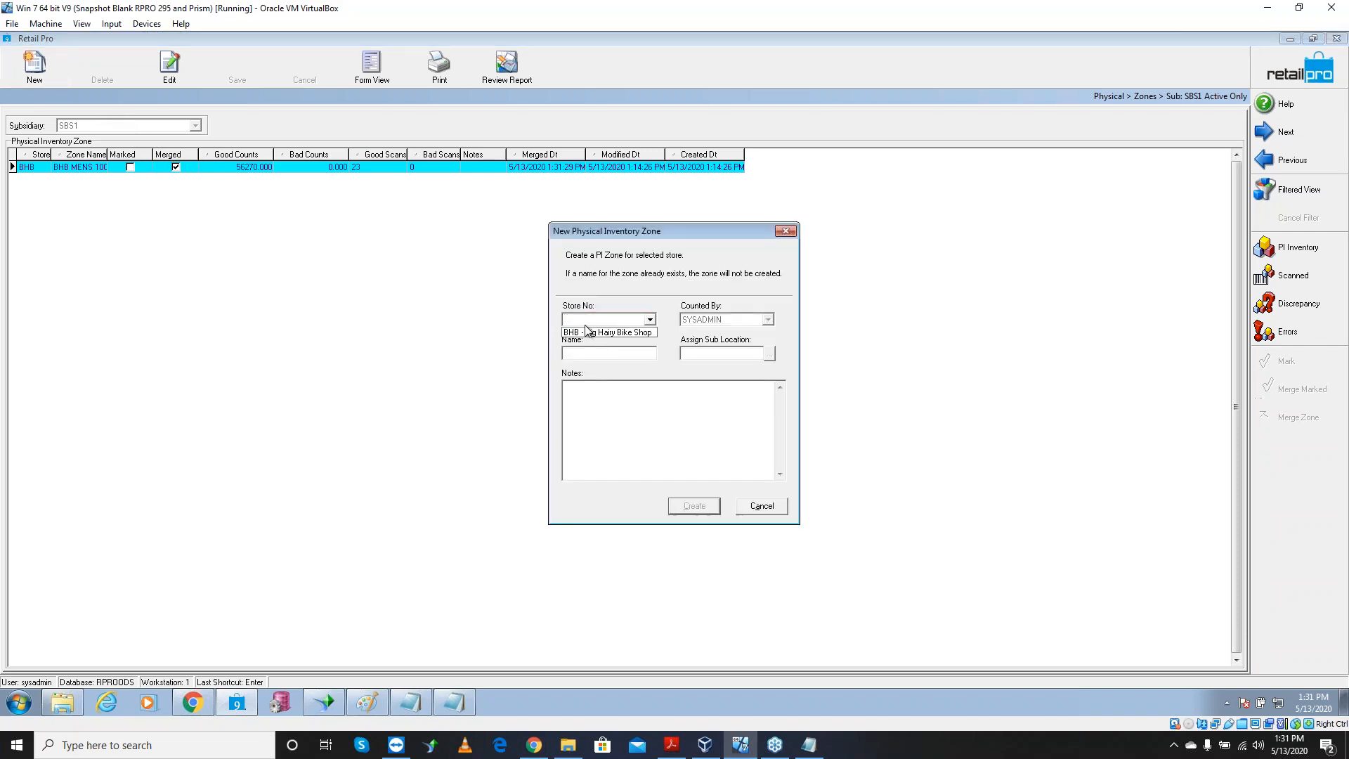
click(586, 331)
click(586, 355)
text(Men 101)
click(565, 352)
text(BHB)
click(693, 513)
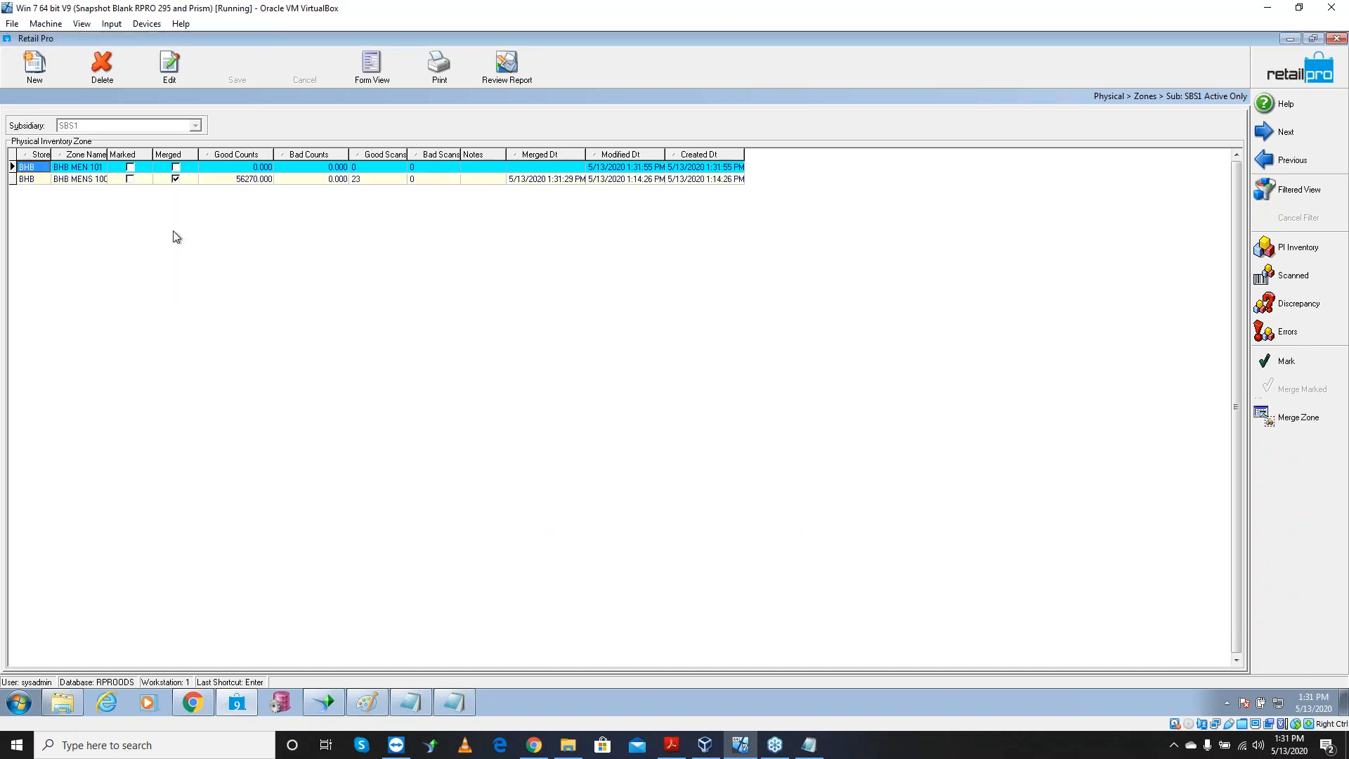
click(105, 168)
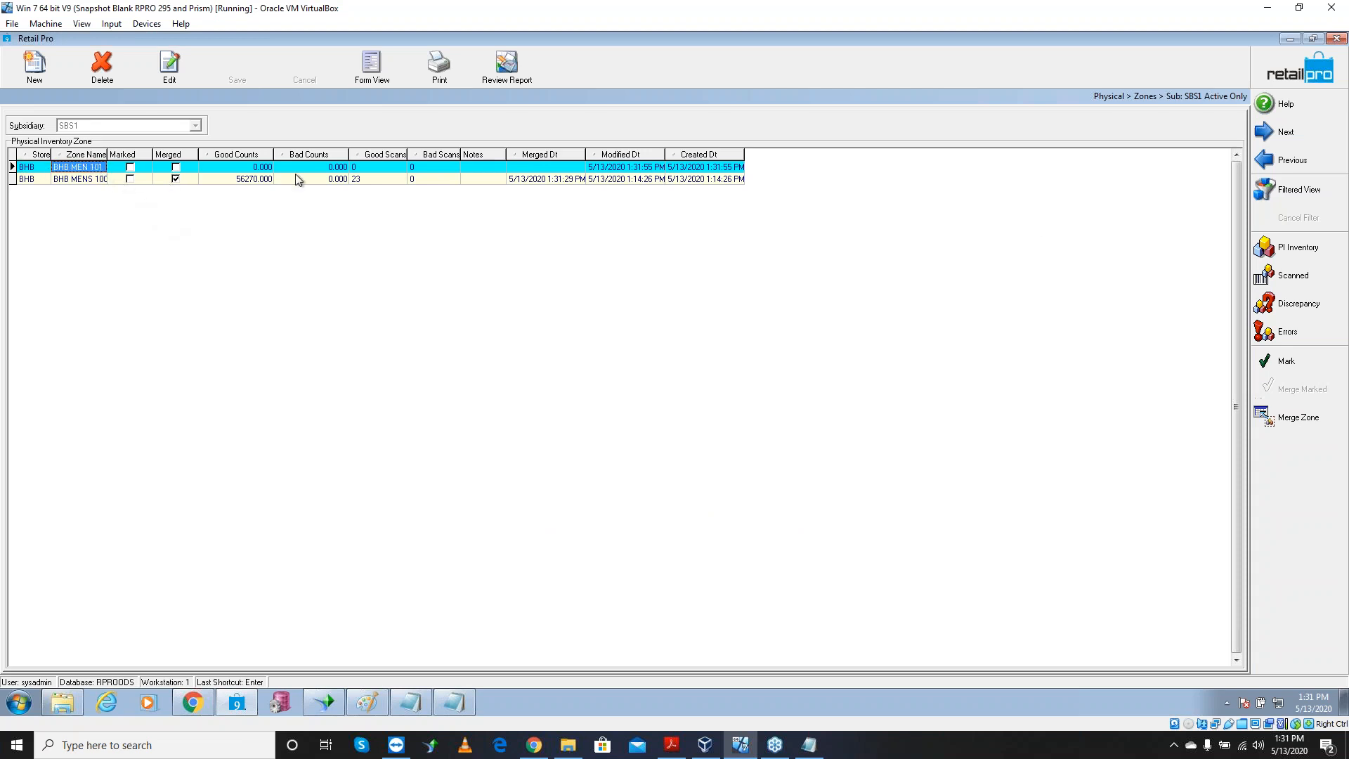
Open Add Counts for BHB MEN 101 and set up a file import with the ALU6 map
click(1294, 275)
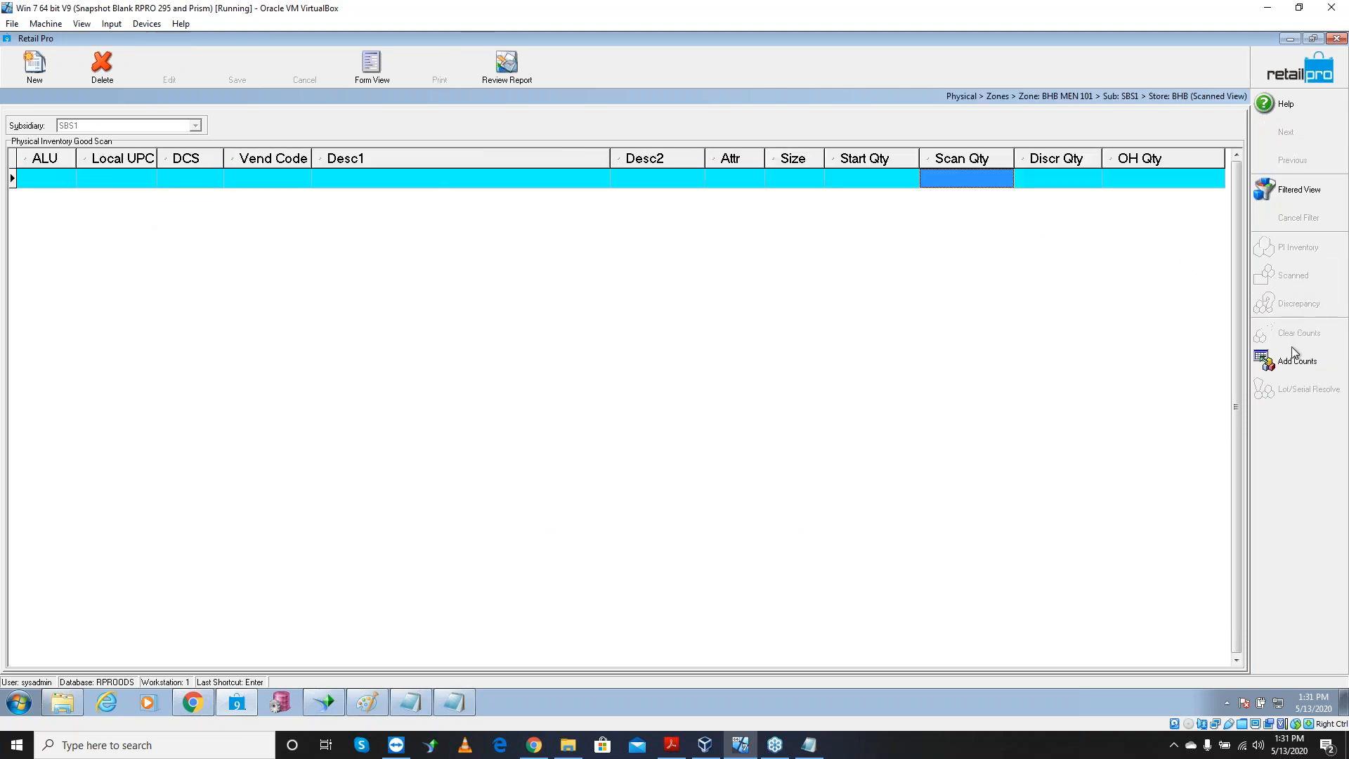
click(1291, 364)
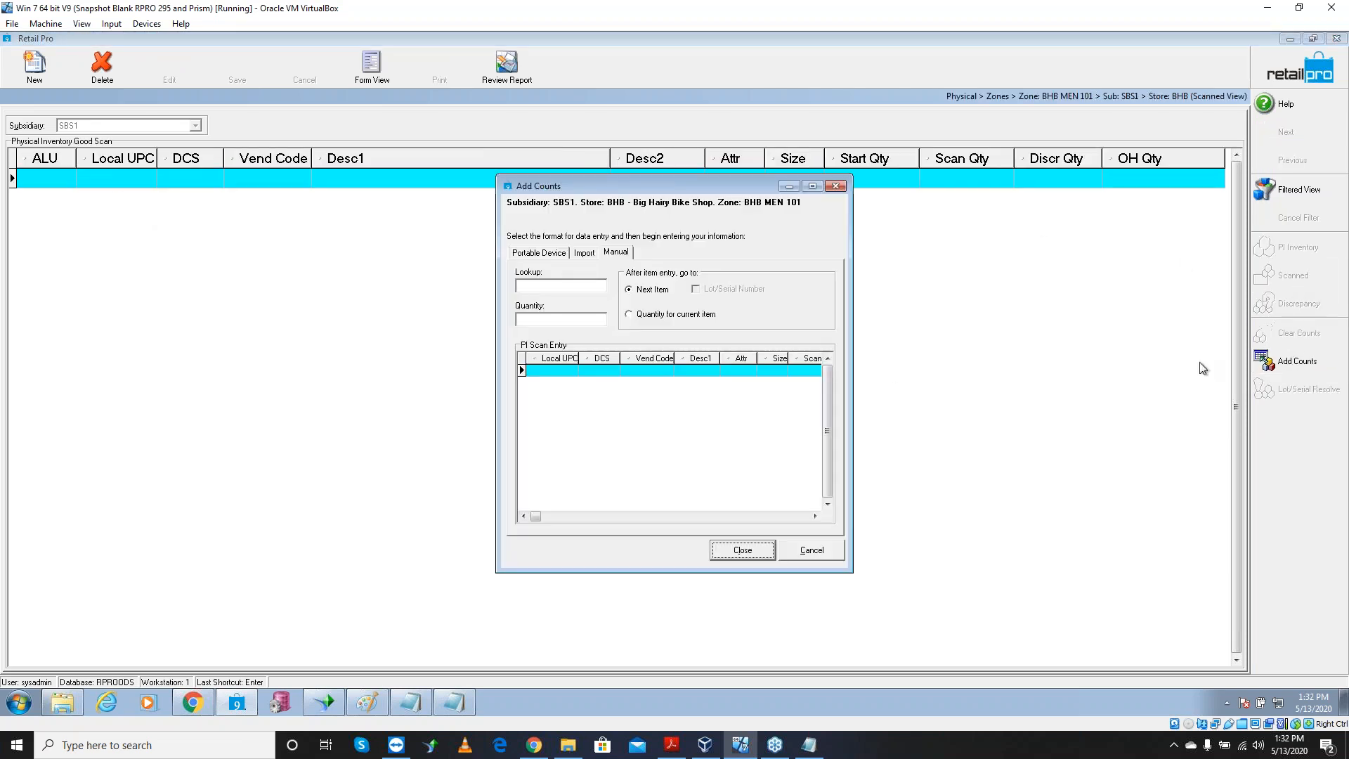
click(583, 255)
click(563, 377)
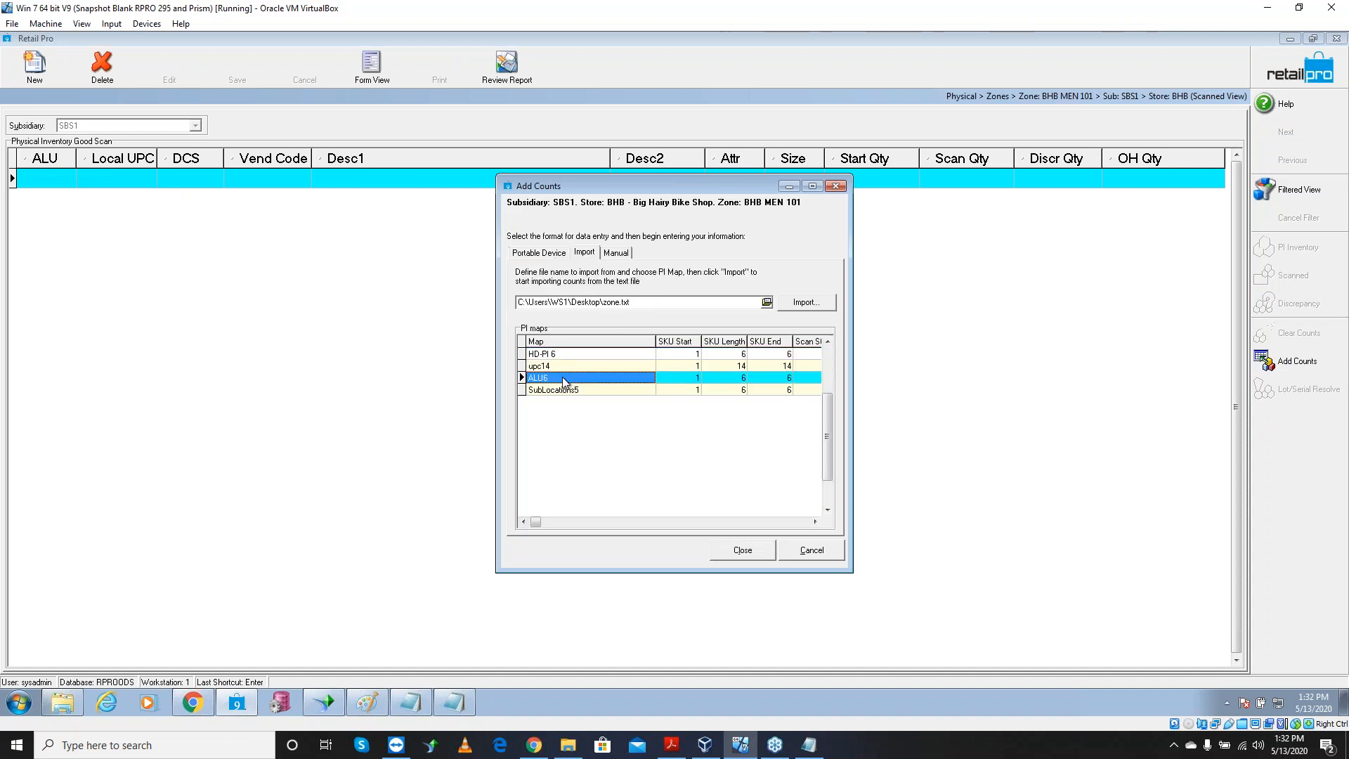
Choose zone - Copy.txt, filtered to text files, as the import file
click(768, 302)
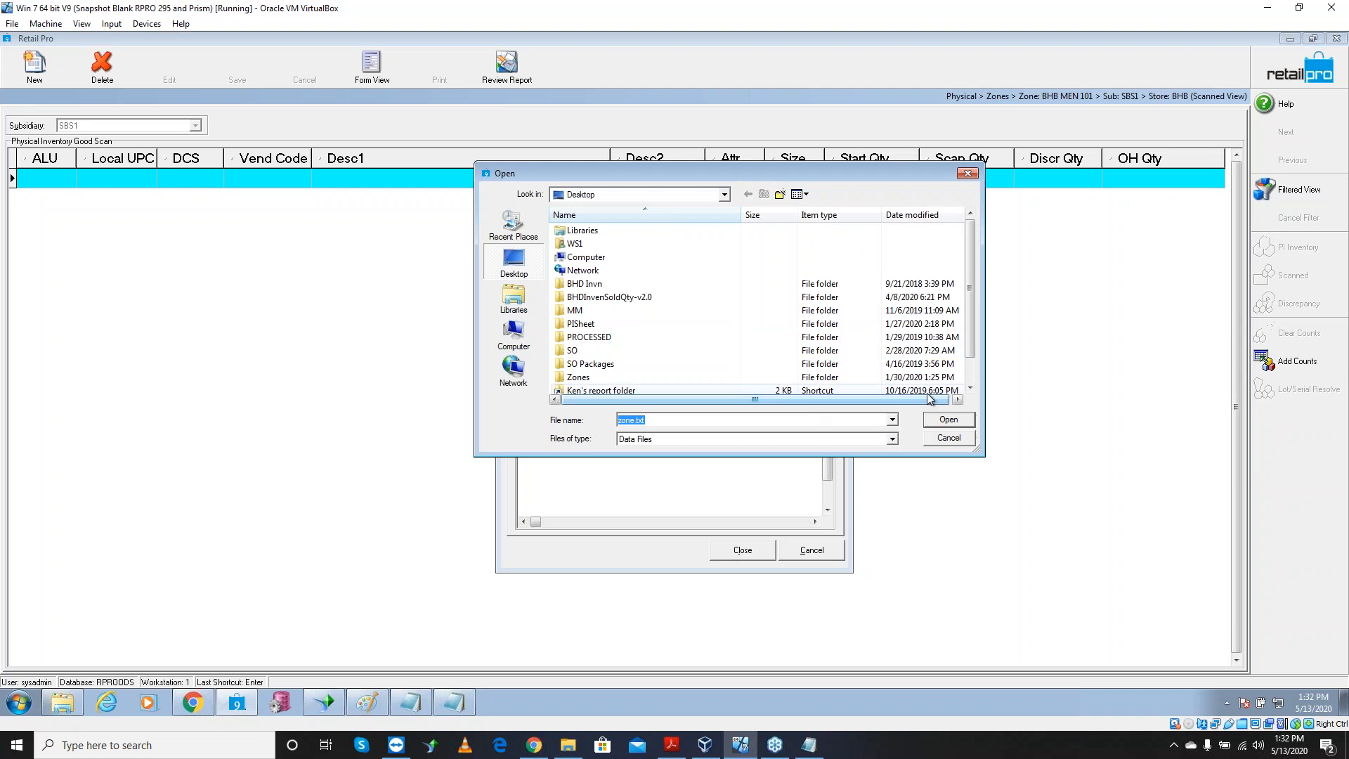
click(891, 438)
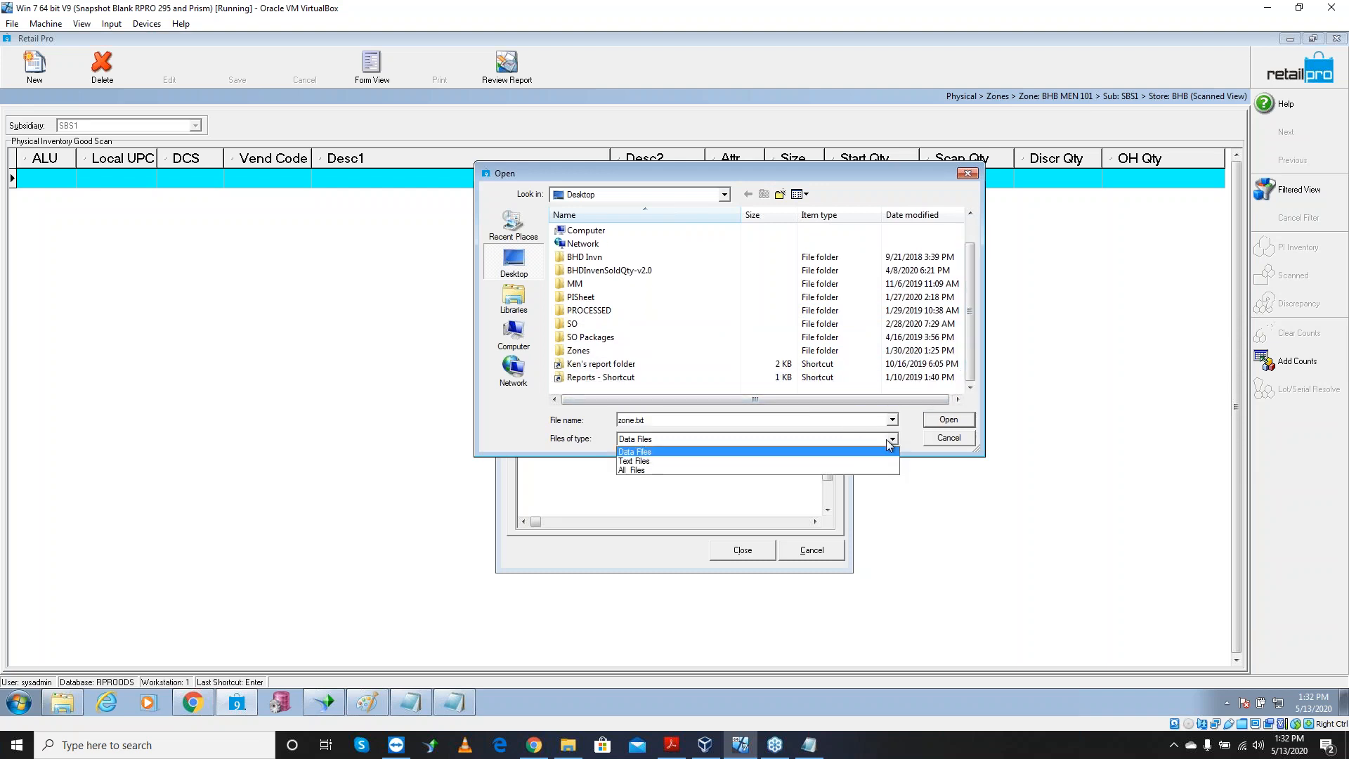
click(769, 461)
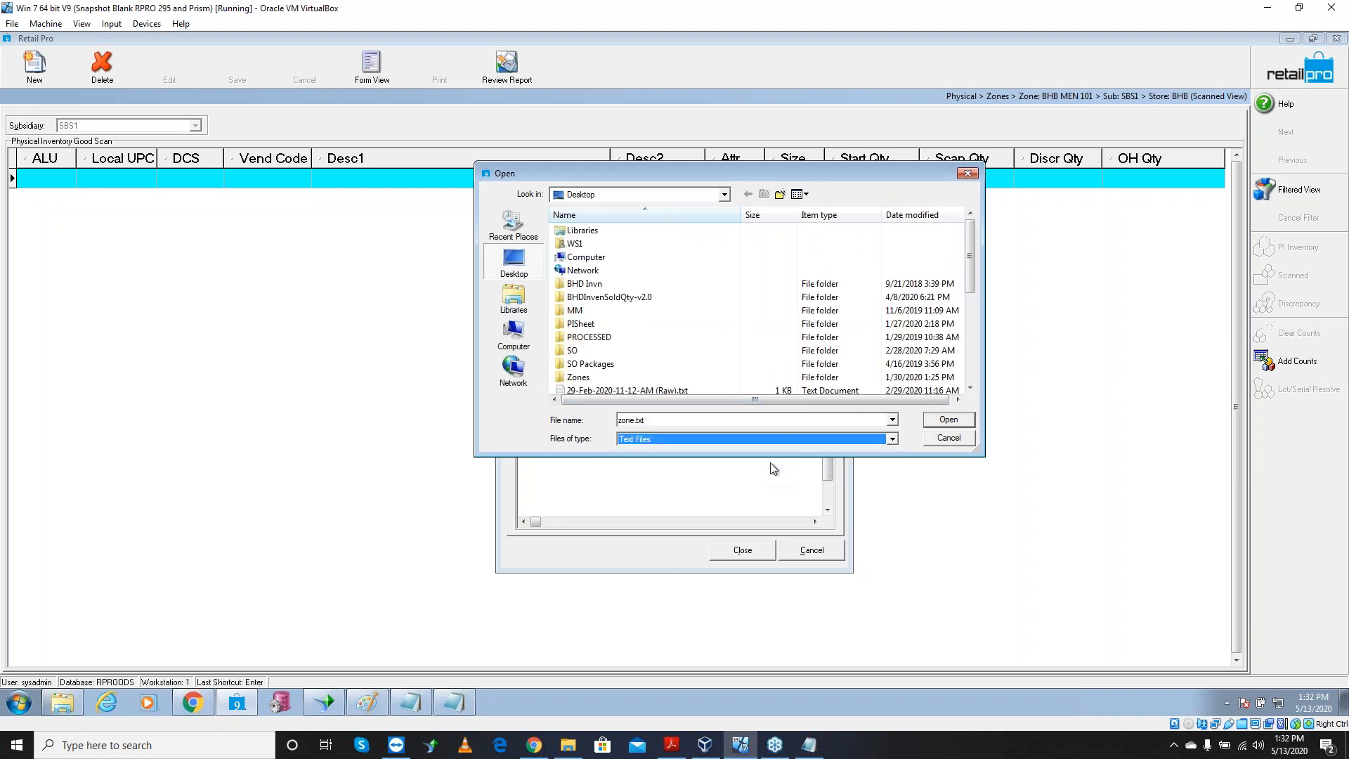
click(973, 369)
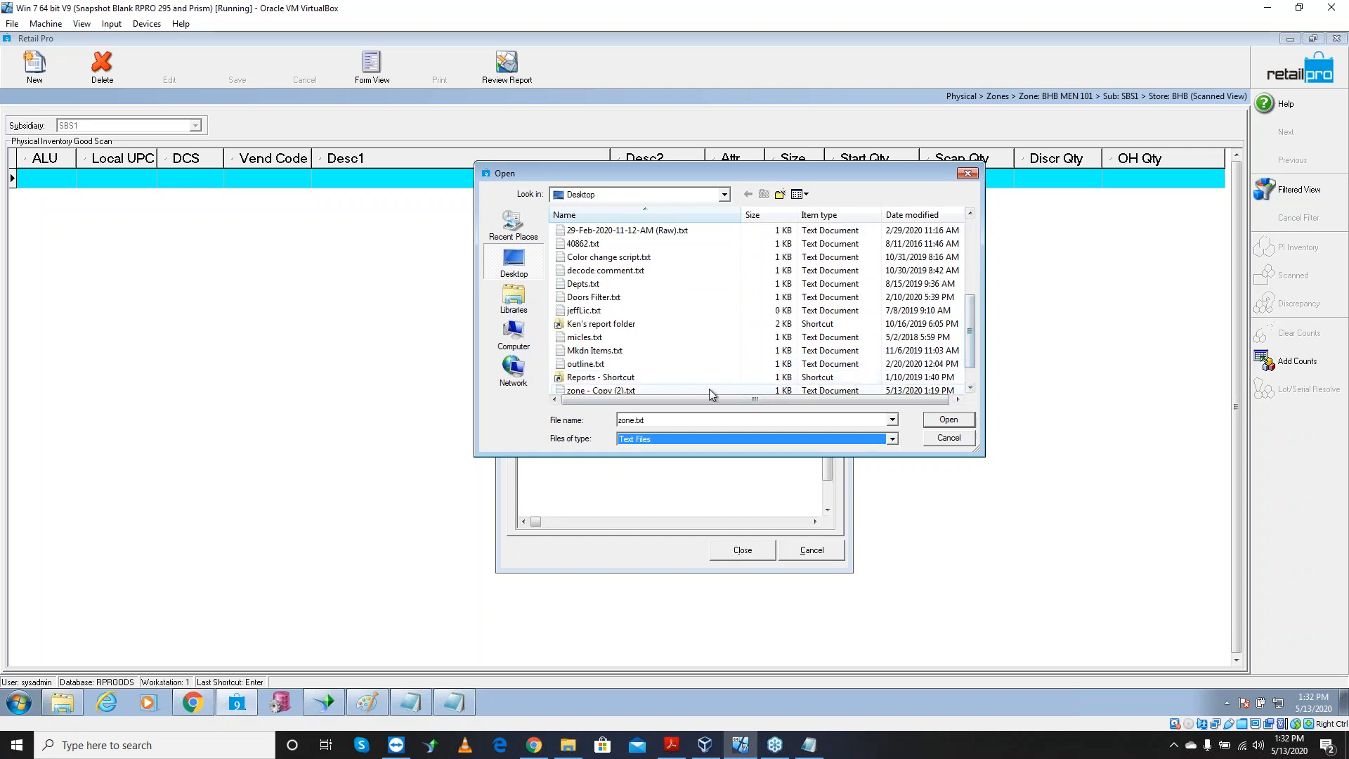
click(970, 386)
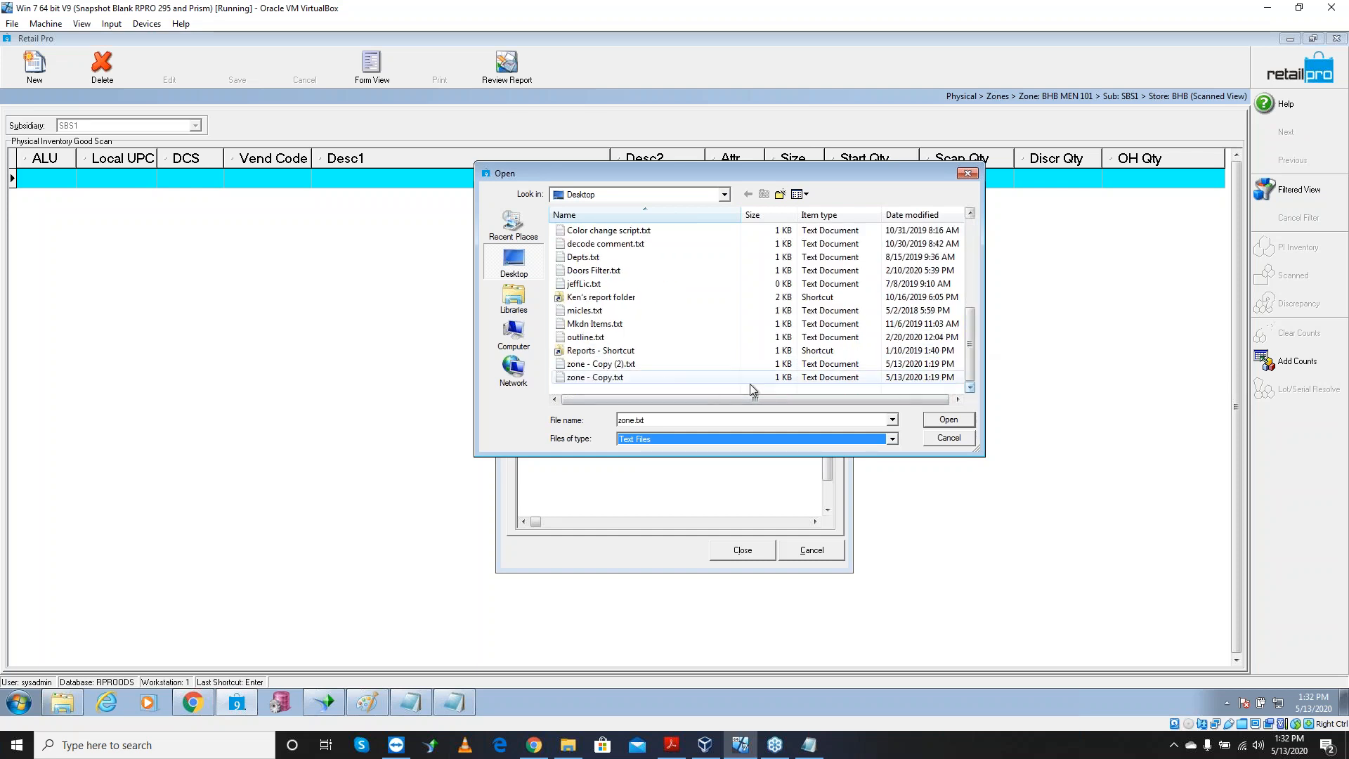
click(626, 364)
click(623, 378)
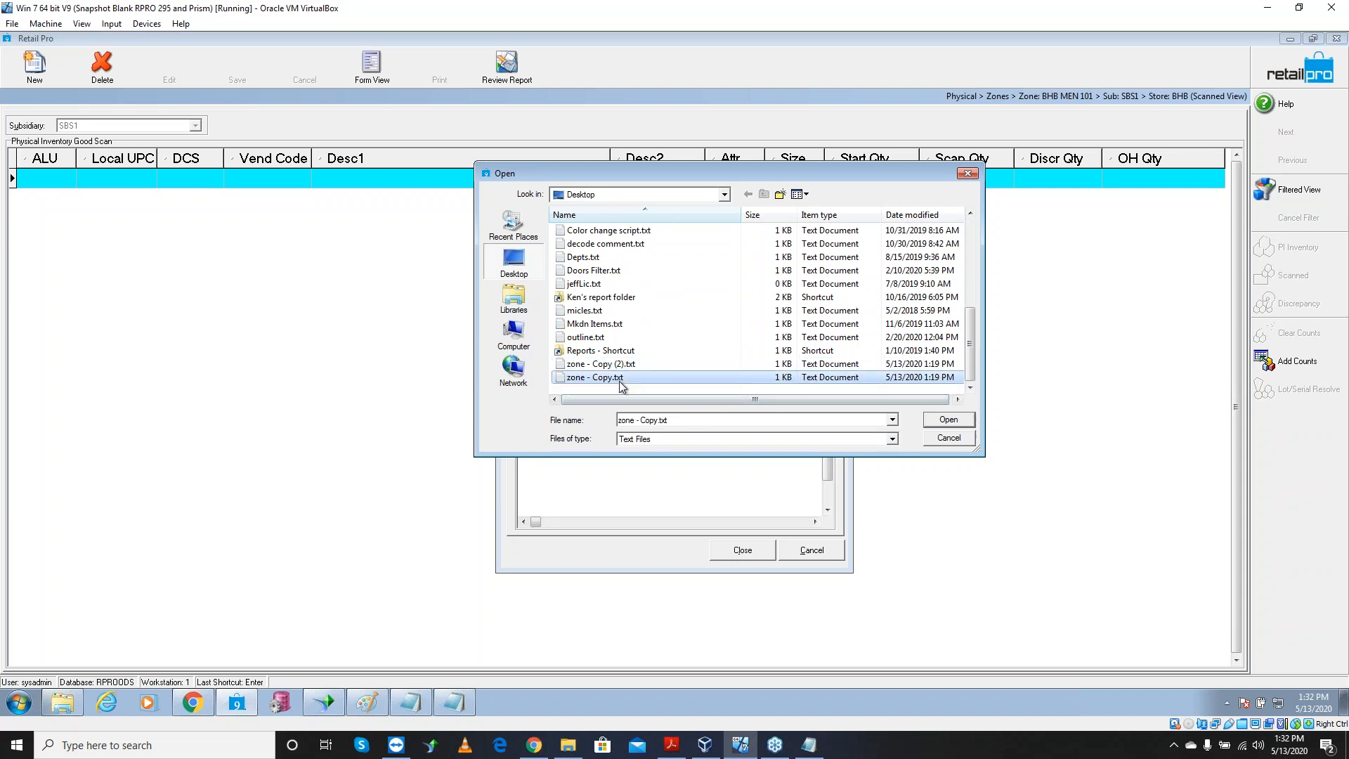
click(942, 419)
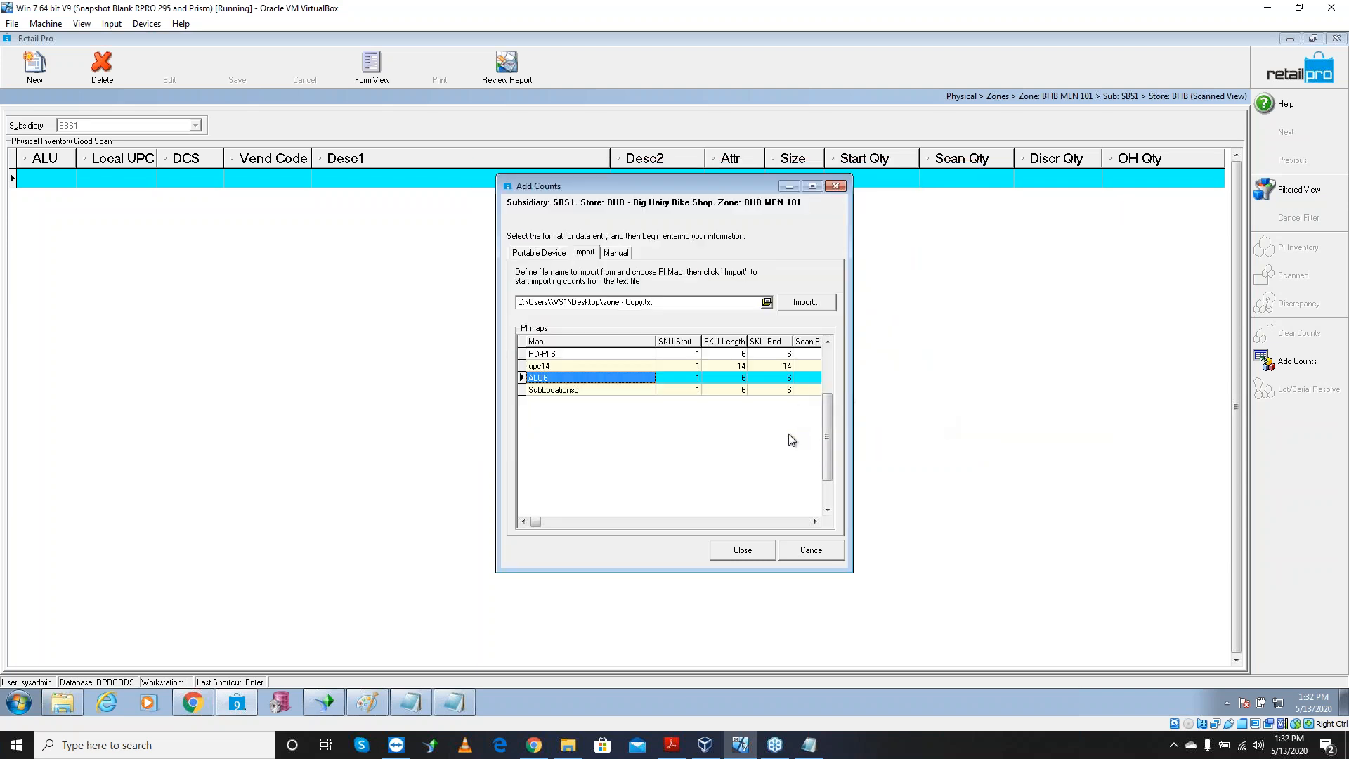
Import the counts, dismiss the item-not-found notice, and view the zone's bad scans
click(806, 303)
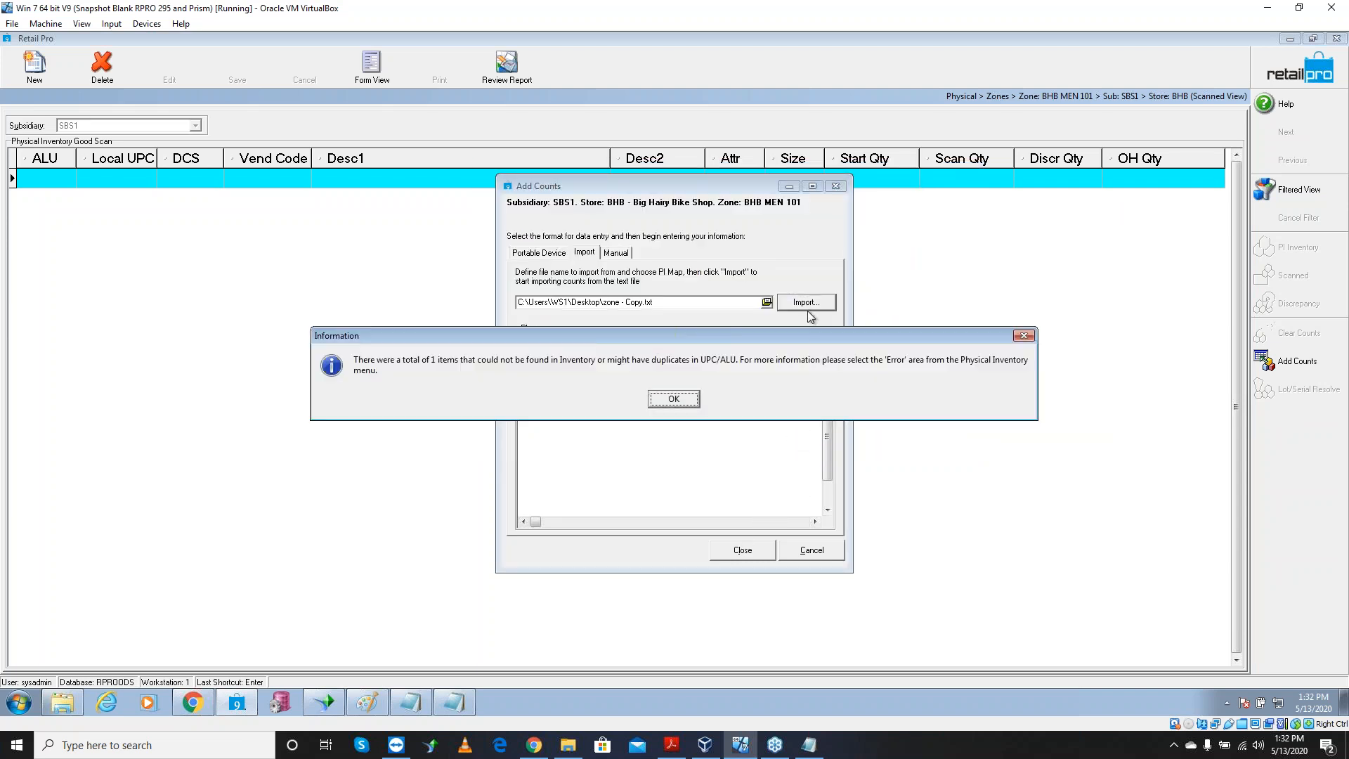
click(679, 407)
click(753, 556)
click(1312, 73)
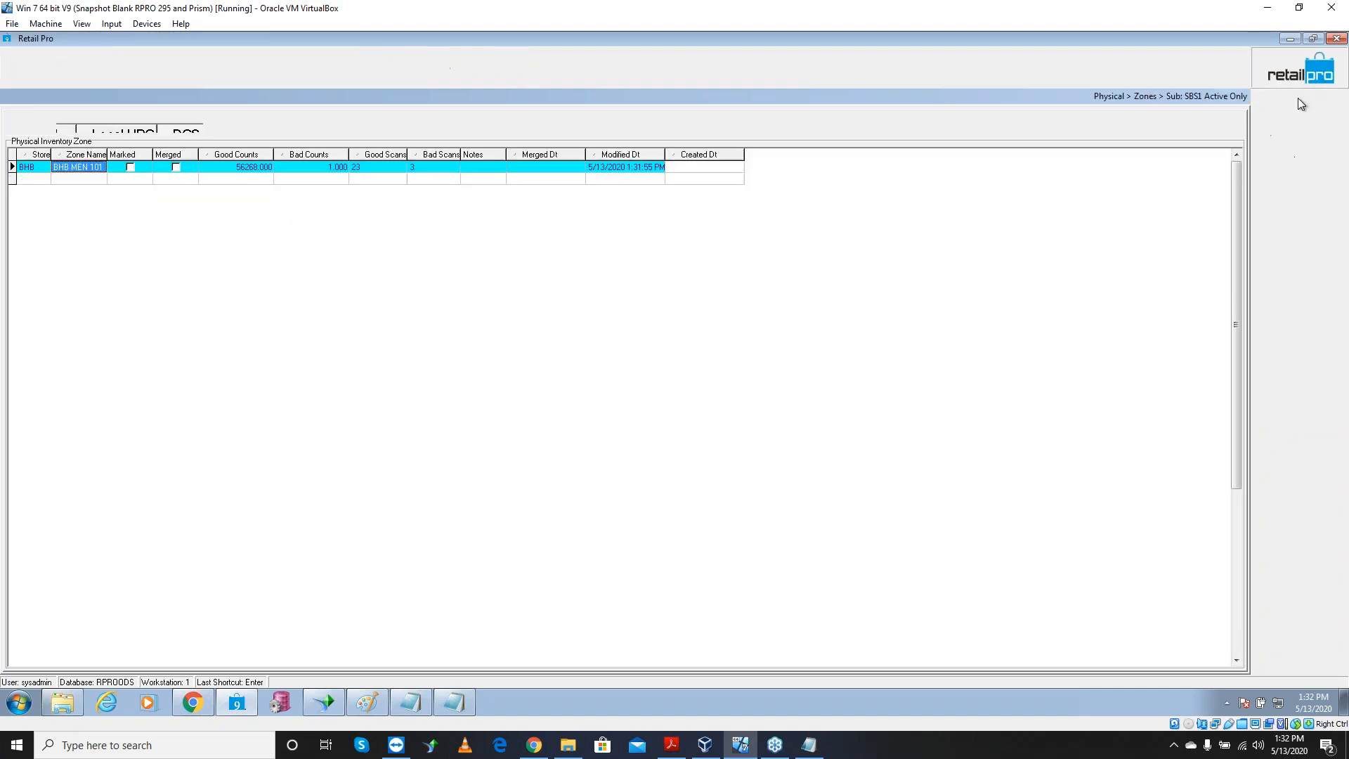
click(1288, 331)
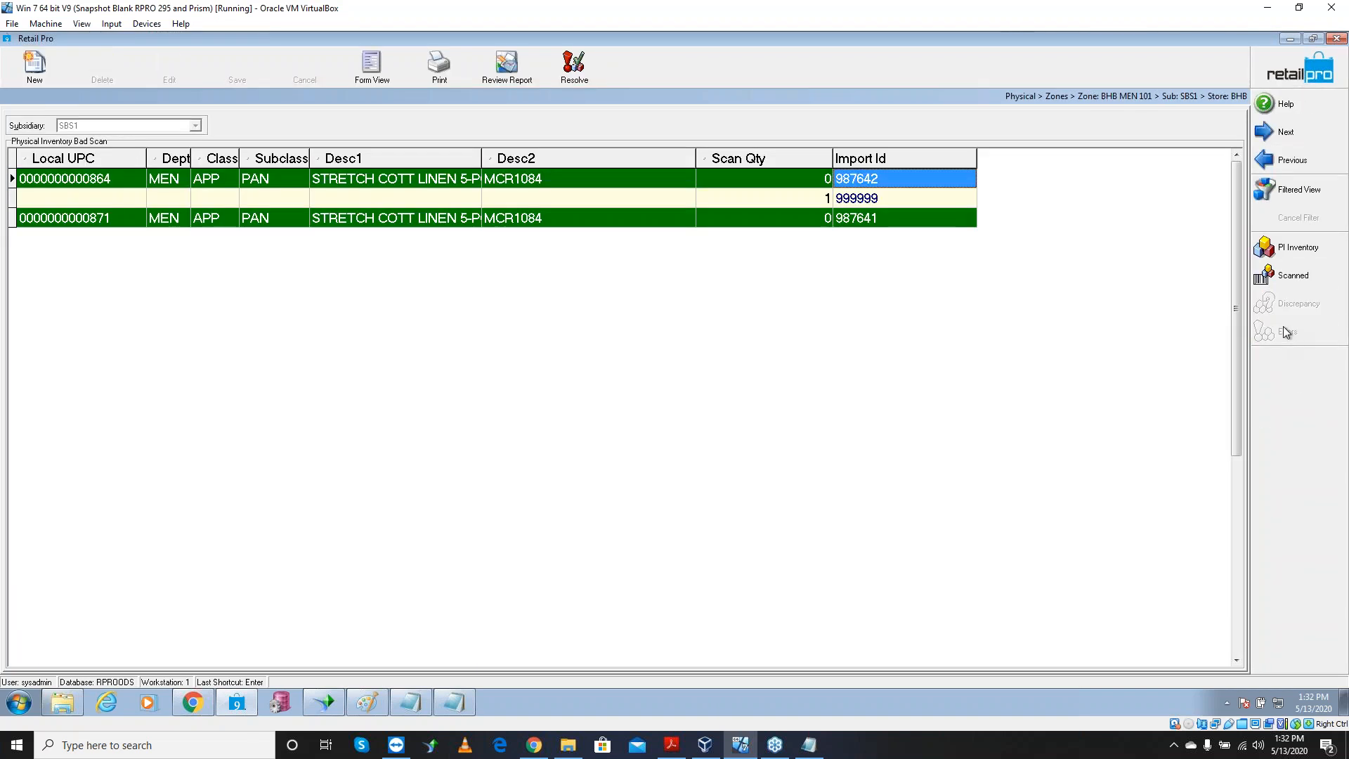
Select all bad scan rows and export them to Notepad
right_click(495, 189)
mouse_move(591, 269)
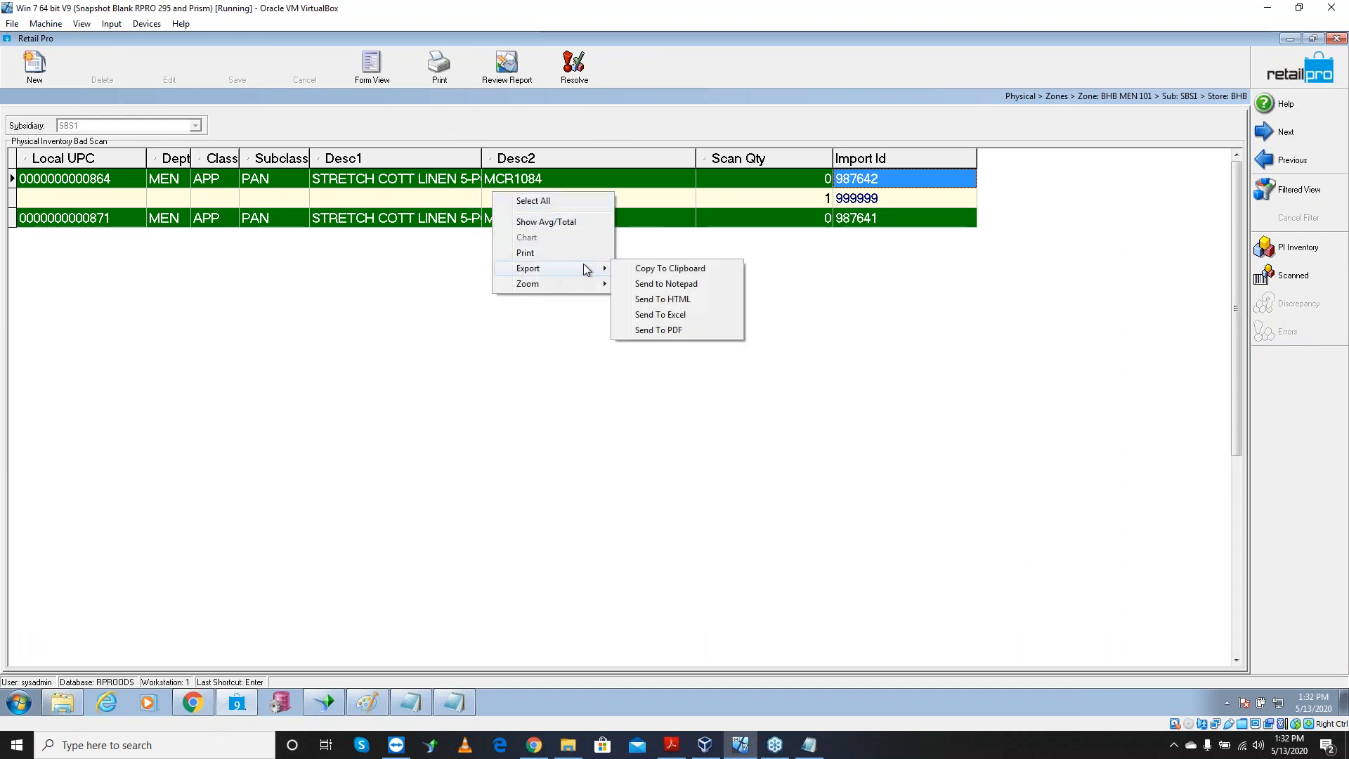
right_click(461, 204)
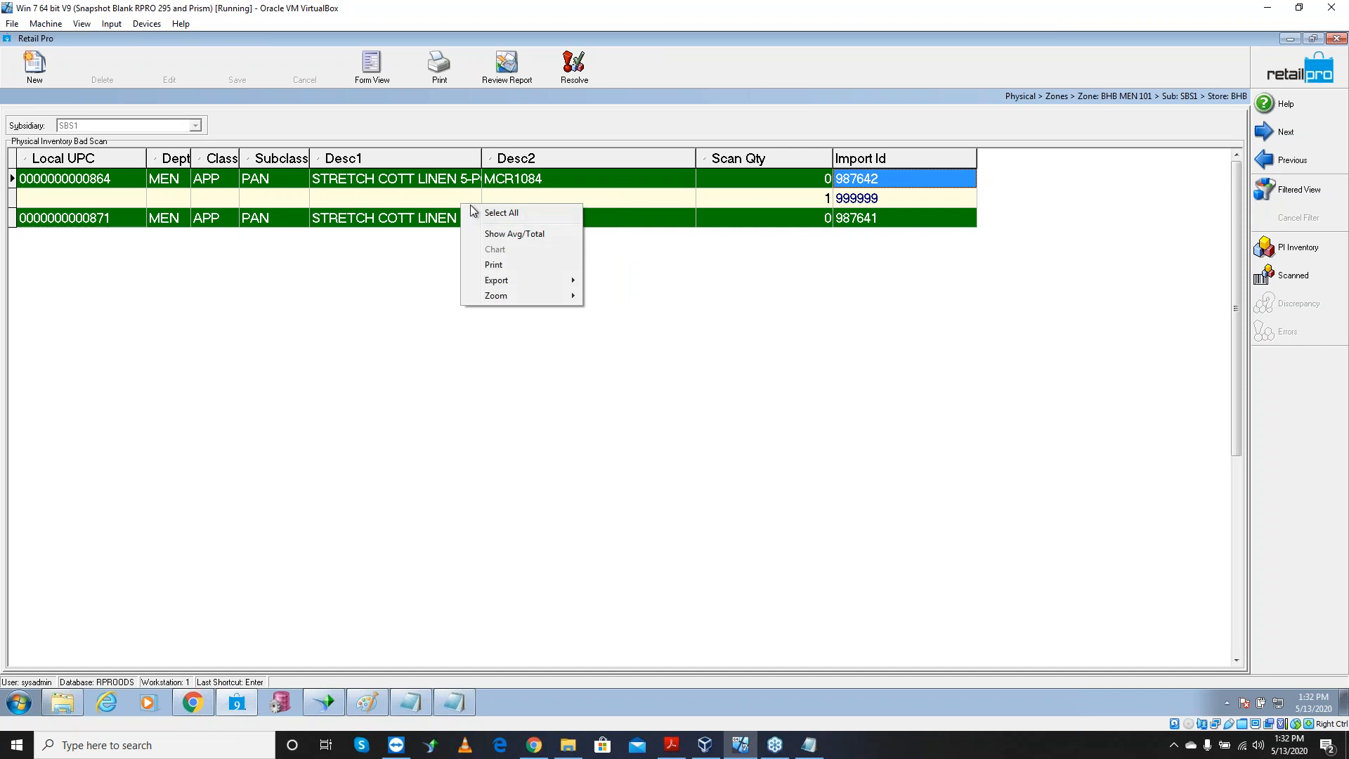
click(499, 213)
right_click(508, 200)
mouse_move(576, 274)
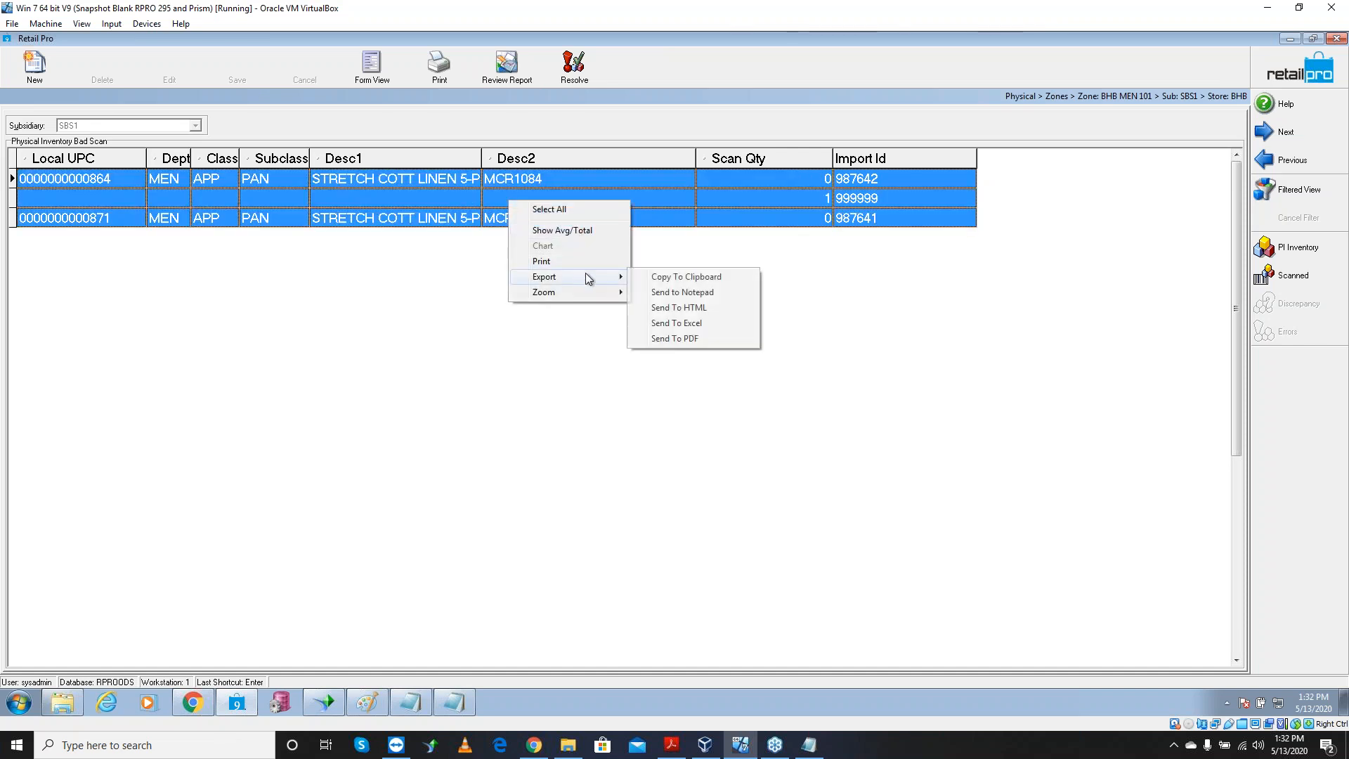
click(710, 292)
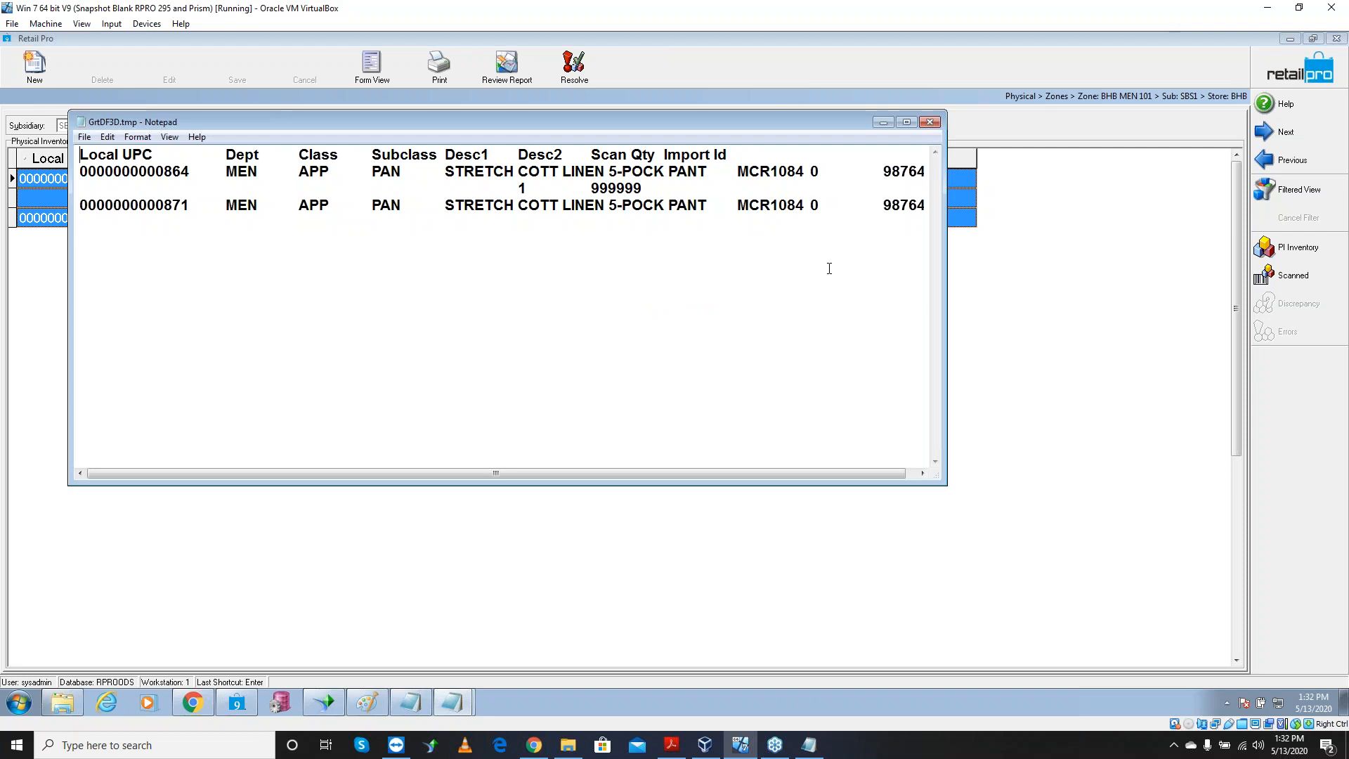
Check the 999999 import id, close Notepad, and resolve: two scans moved, one deleted
double_click(640, 188)
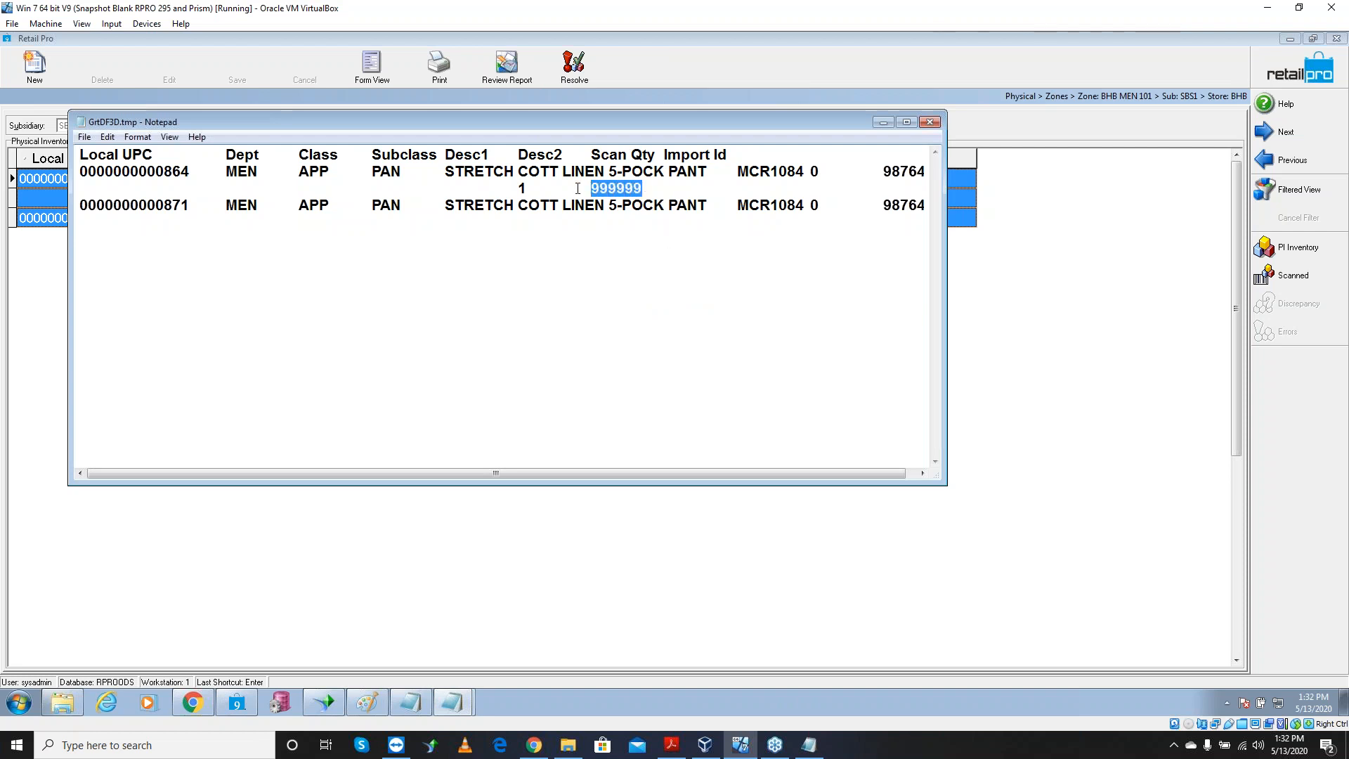
click(932, 124)
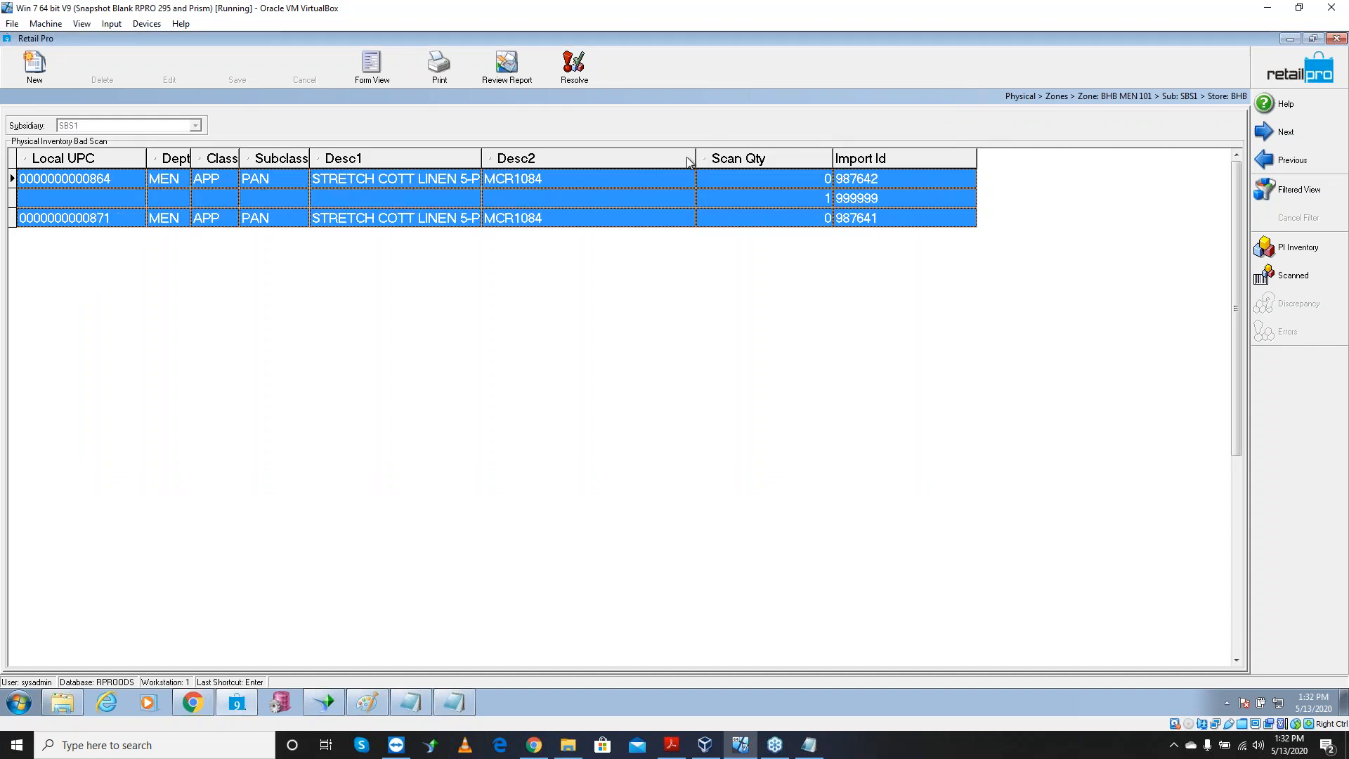
click(585, 76)
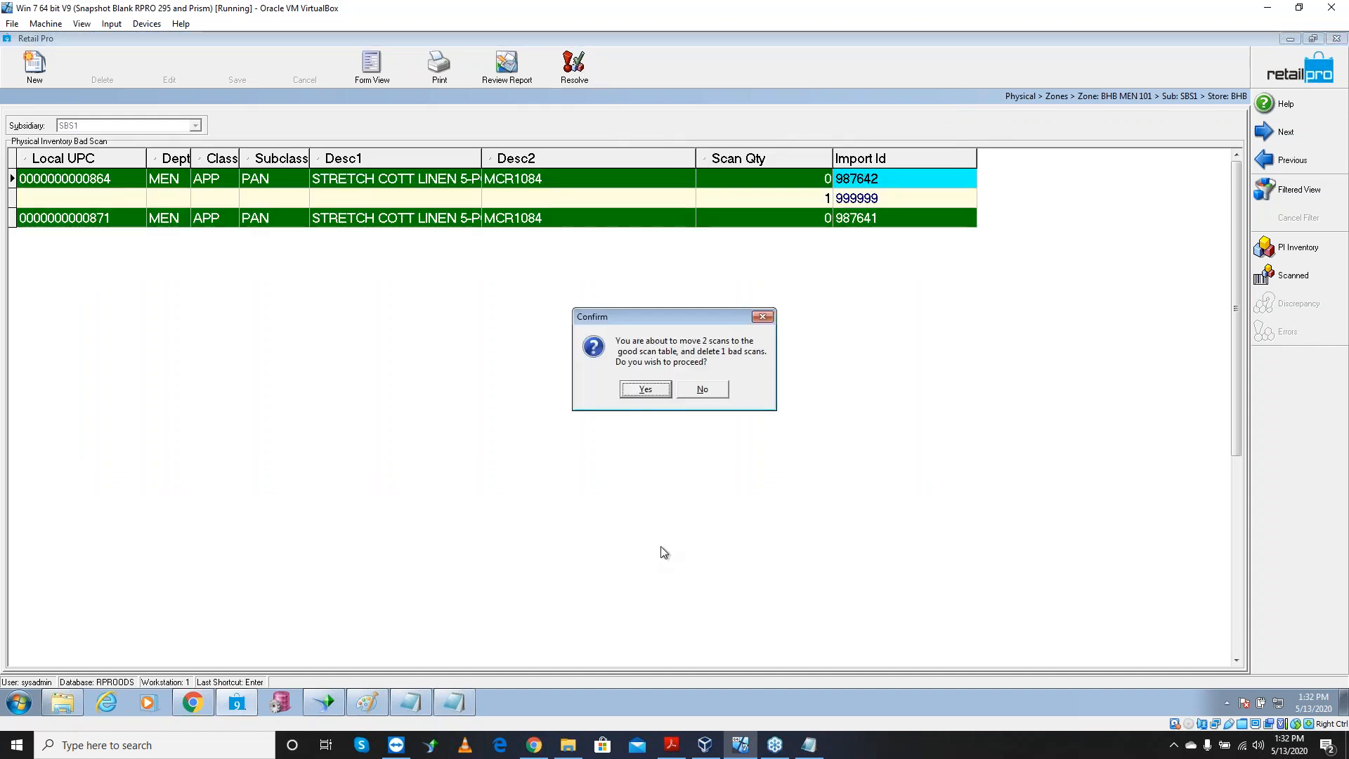
click(641, 398)
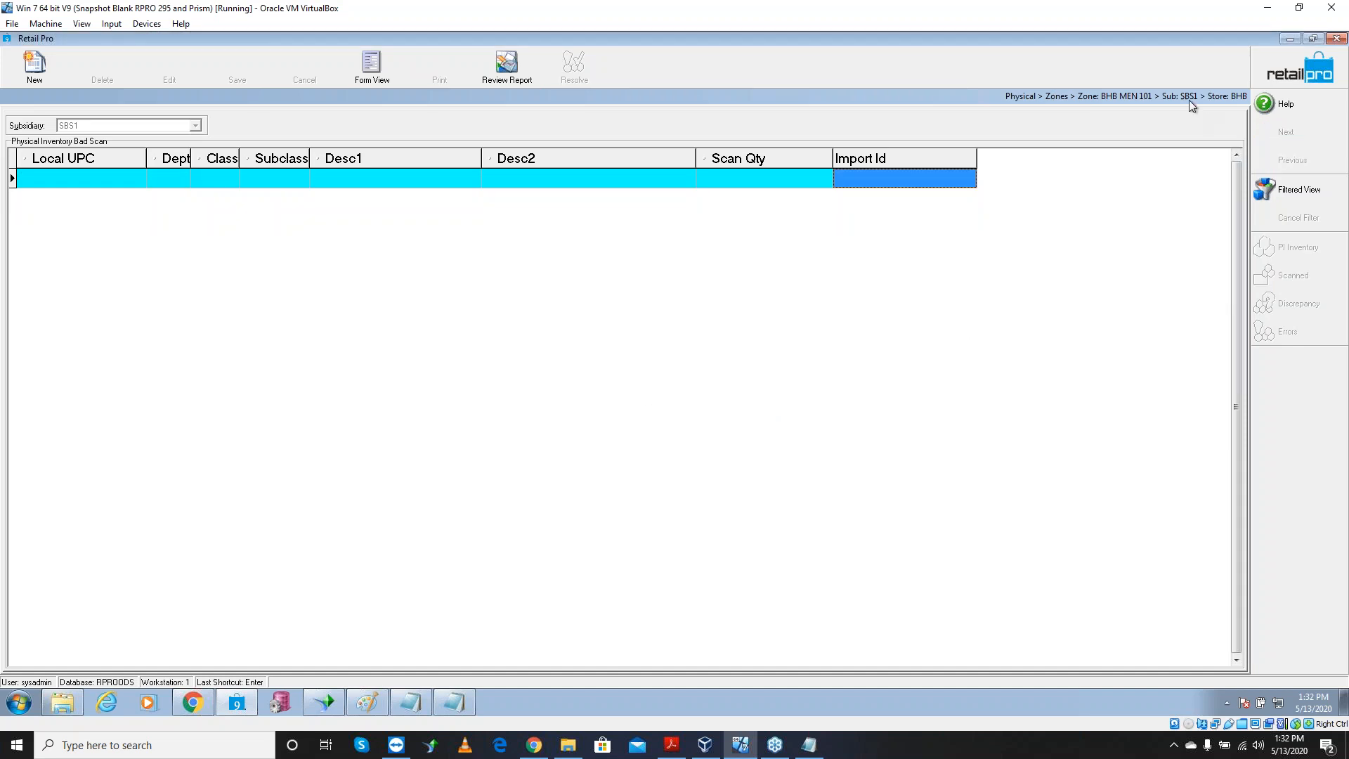
Open BHB MEN 101's good scans, preview the BHDV9 Zone Report, then close it unsaved
click(1298, 69)
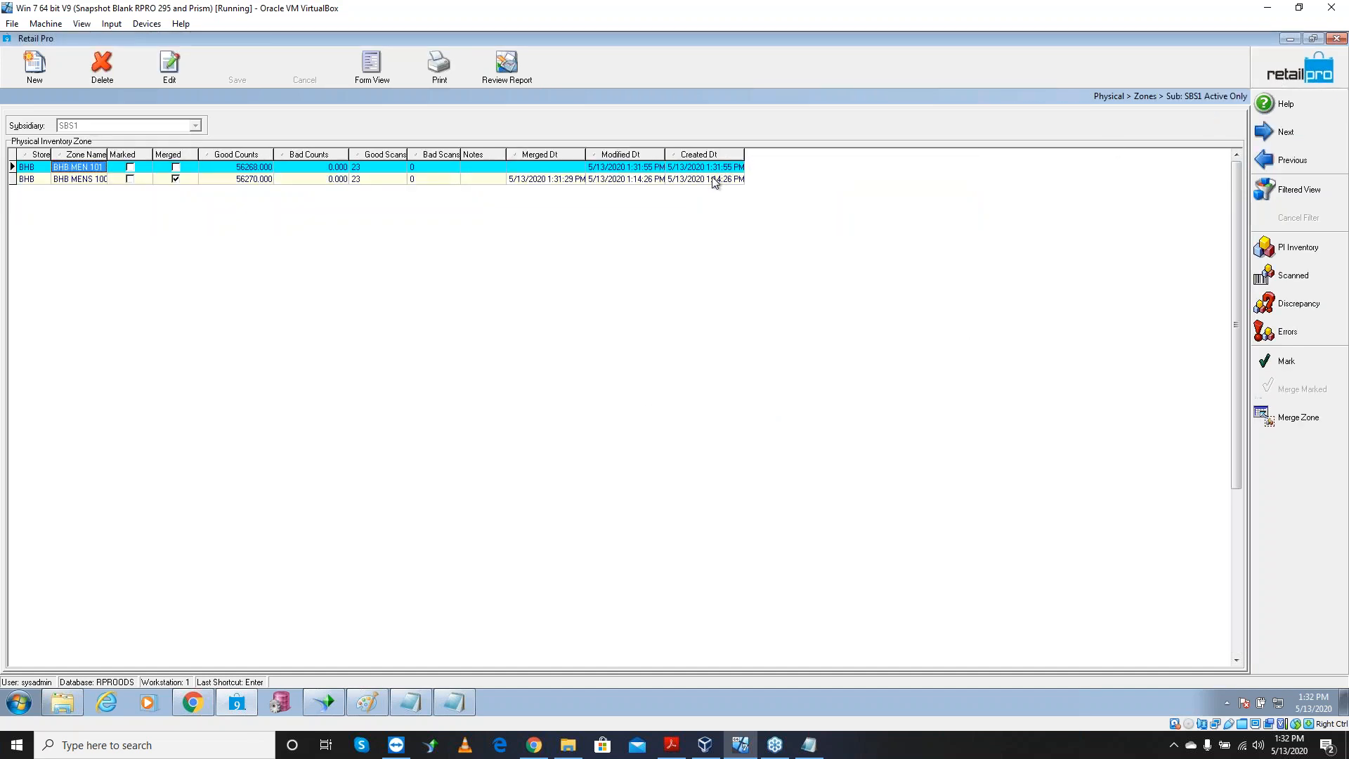
click(1297, 278)
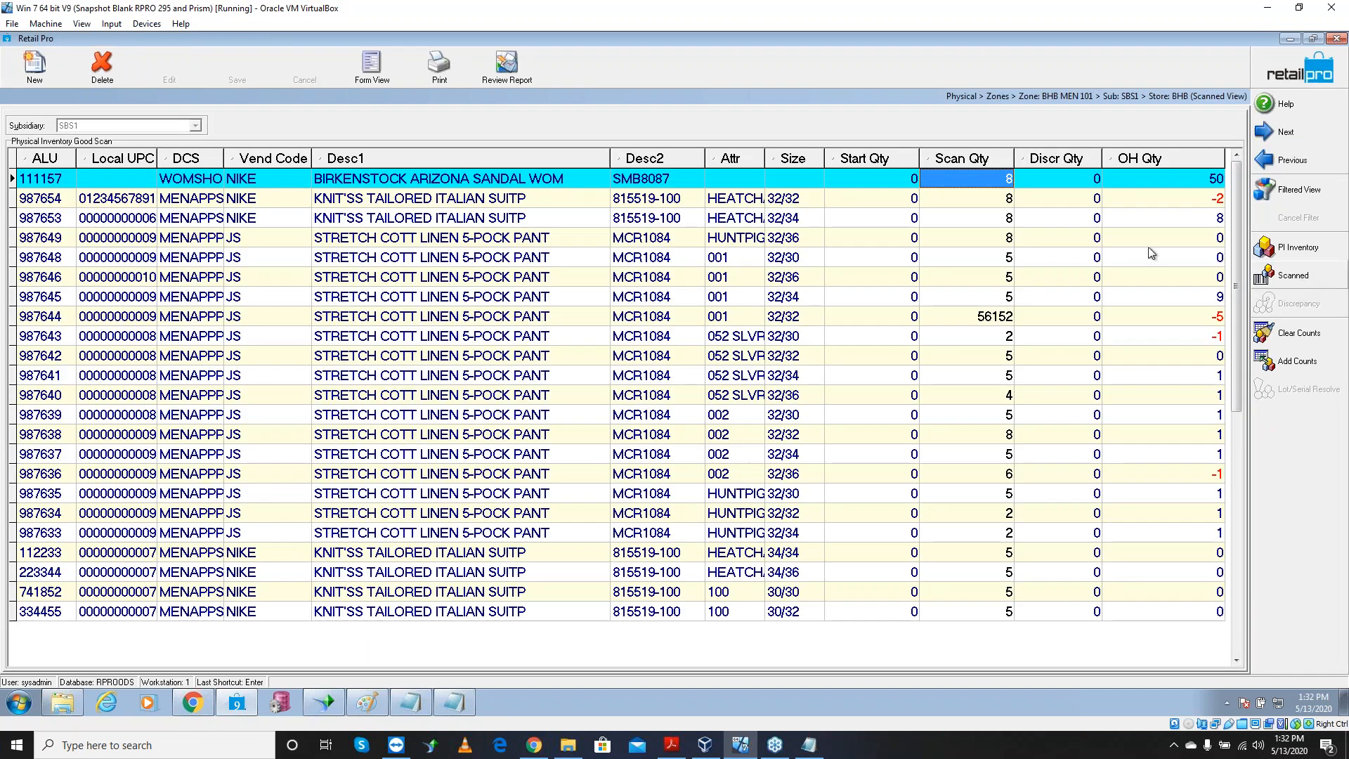
click(436, 67)
click(273, 149)
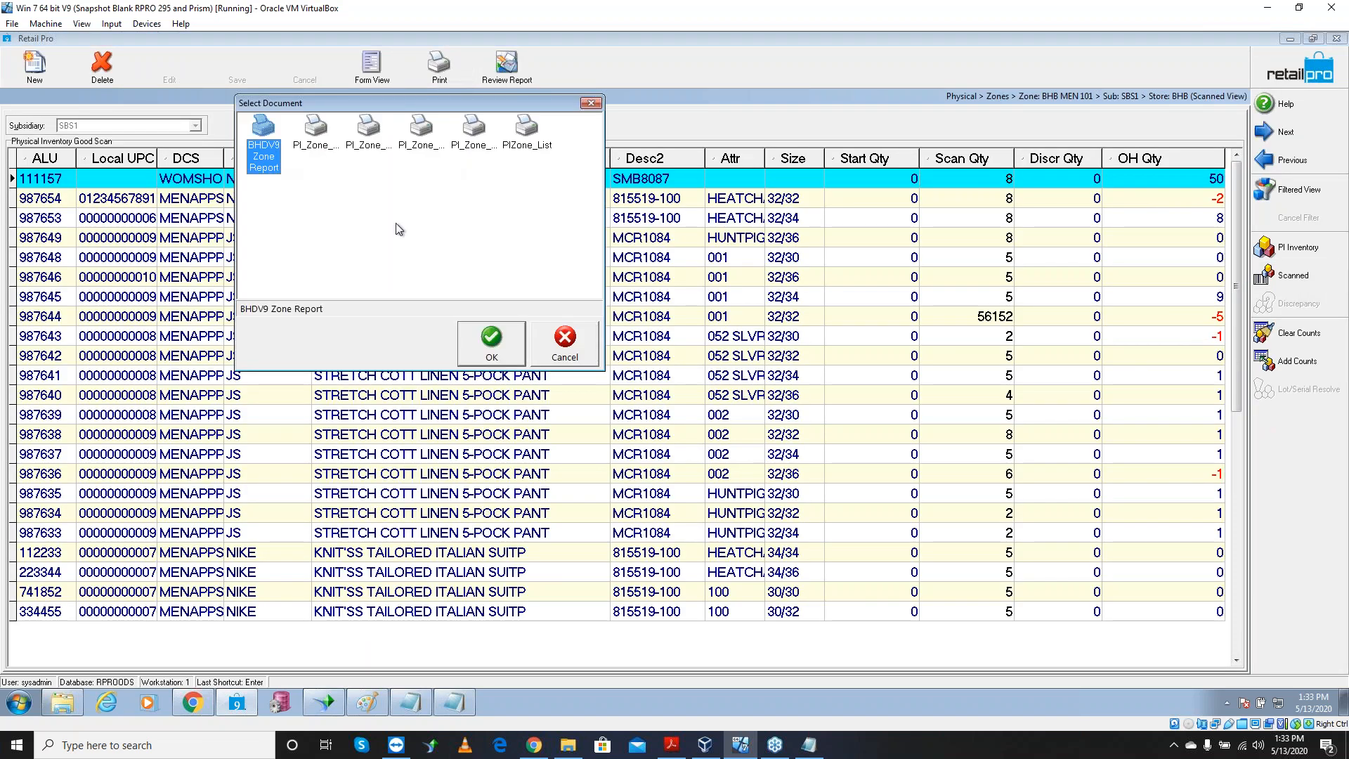
click(483, 336)
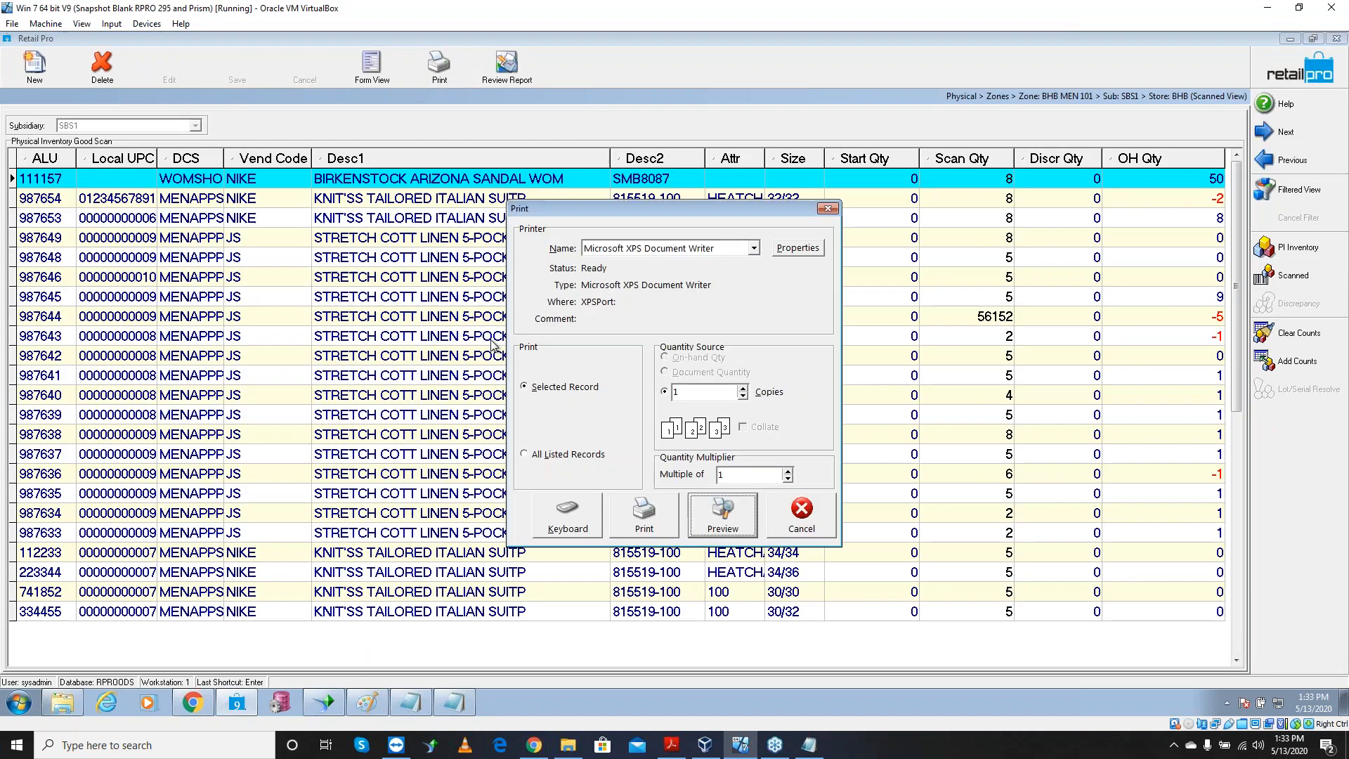
click(732, 512)
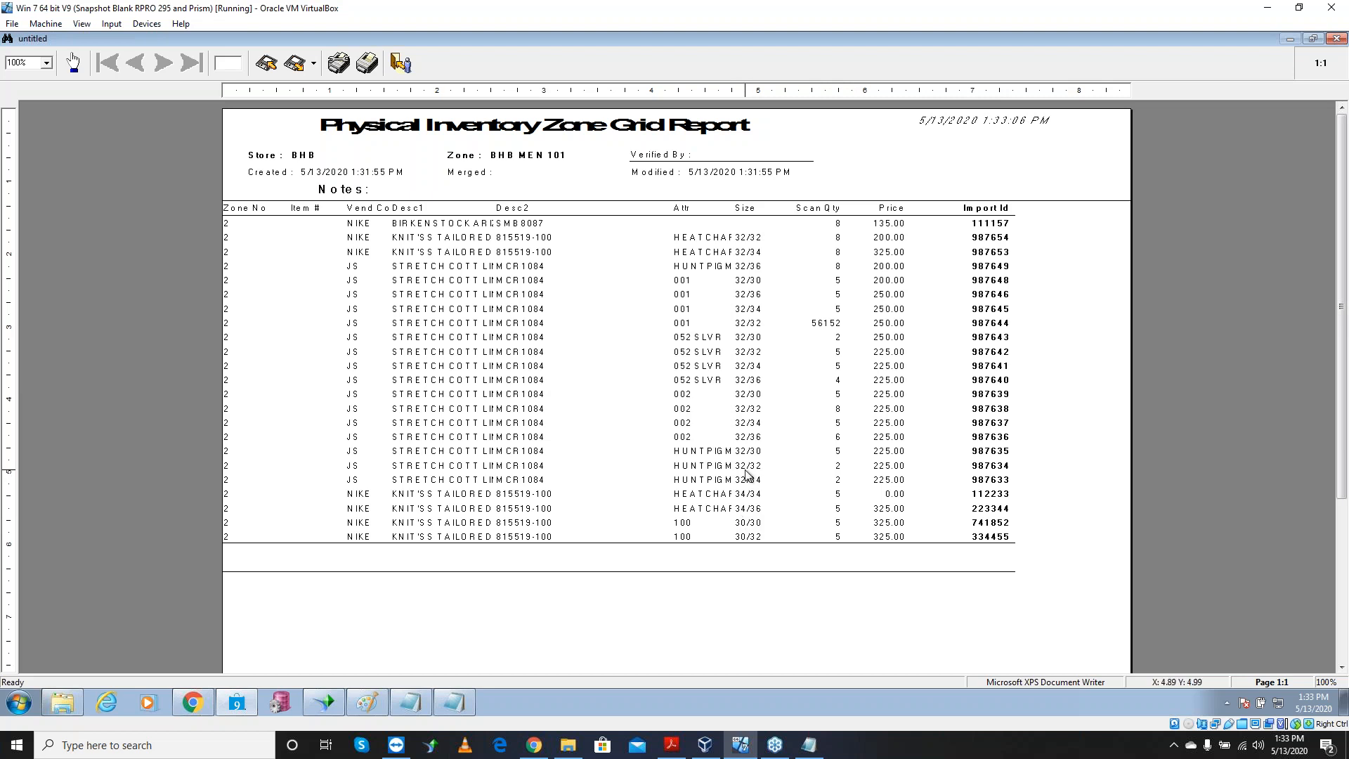
key(Escape)
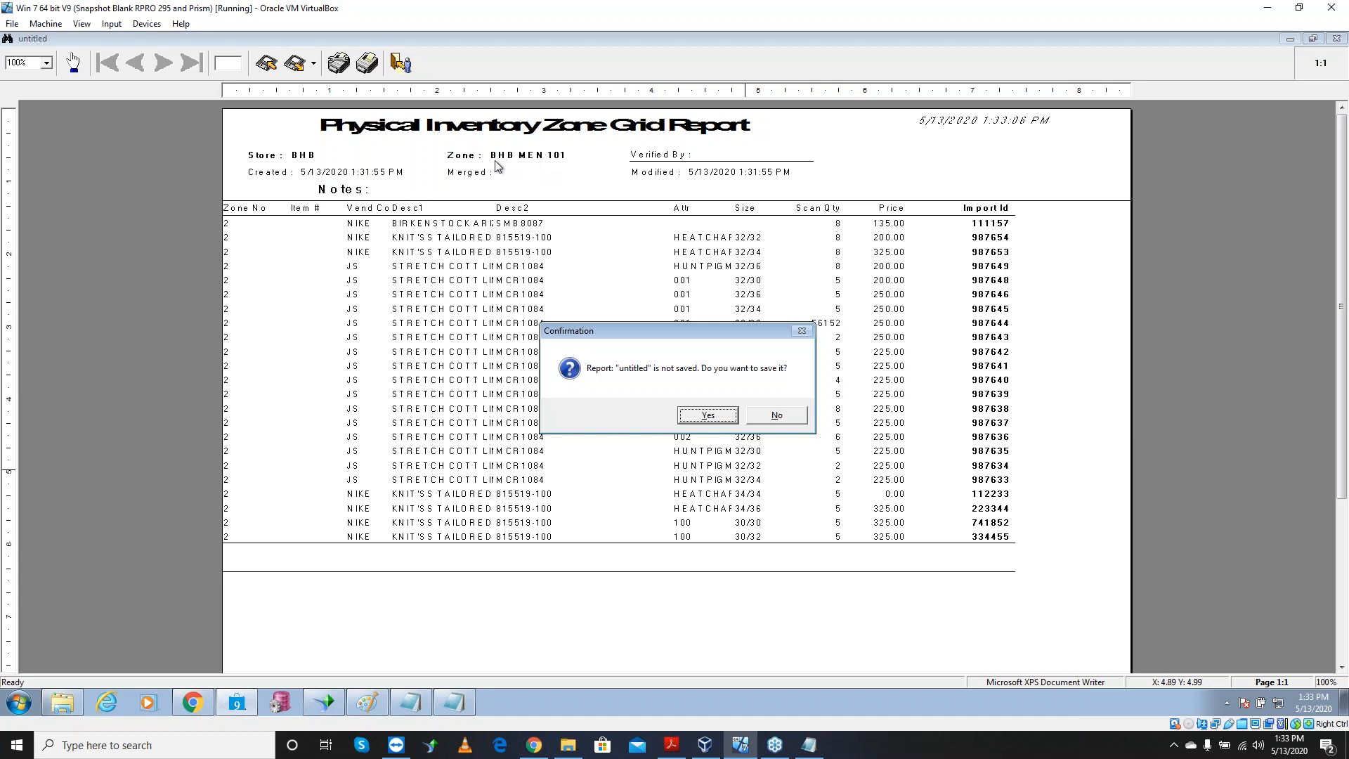
click(787, 419)
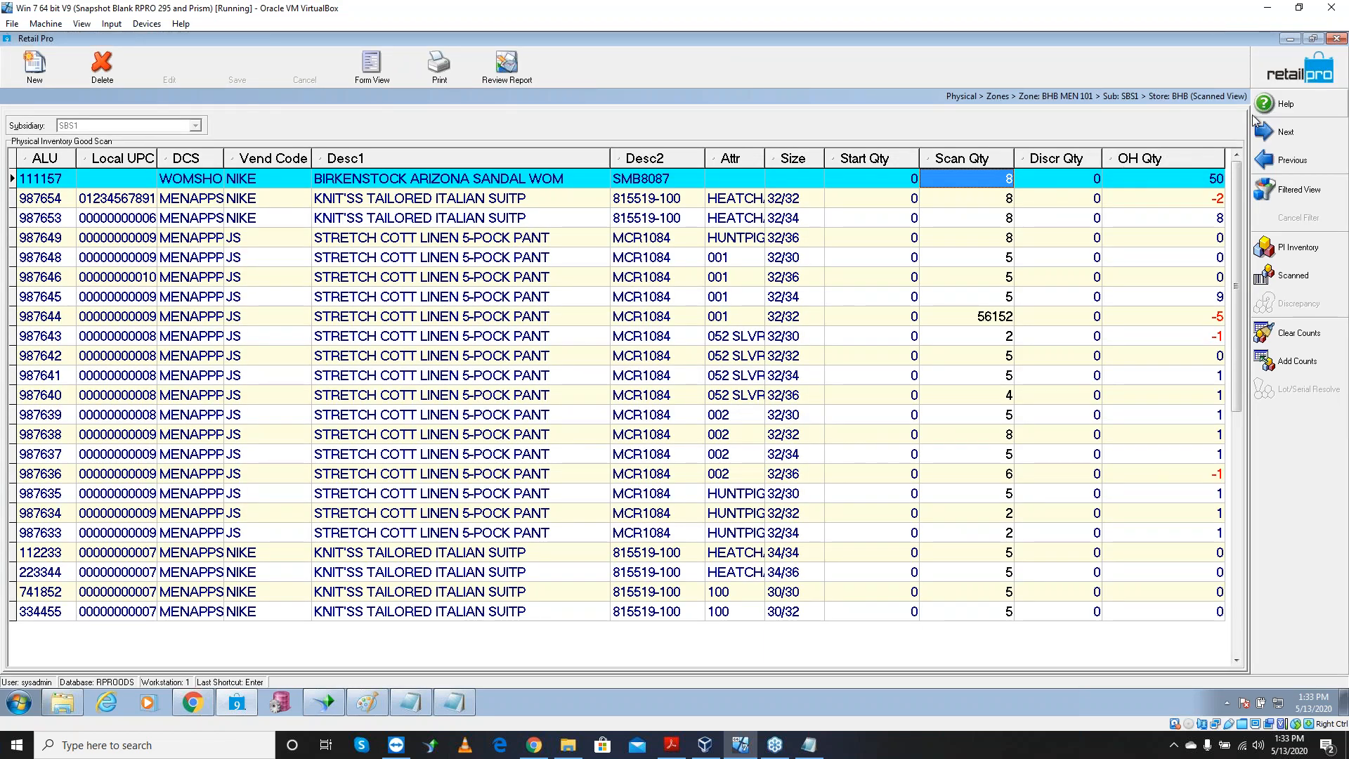
Merge zone BHB MEN 101 into physical inventory, confirming with Yes
click(1287, 81)
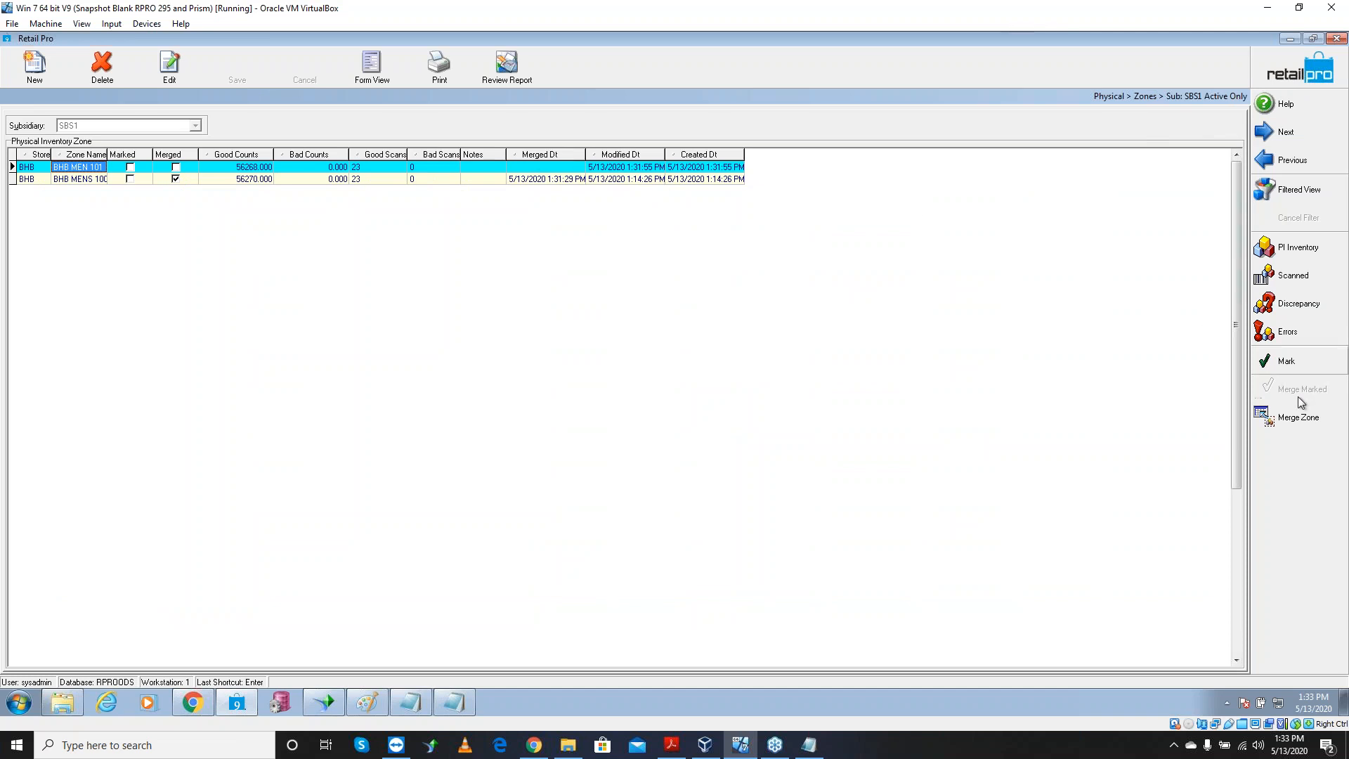
click(1296, 419)
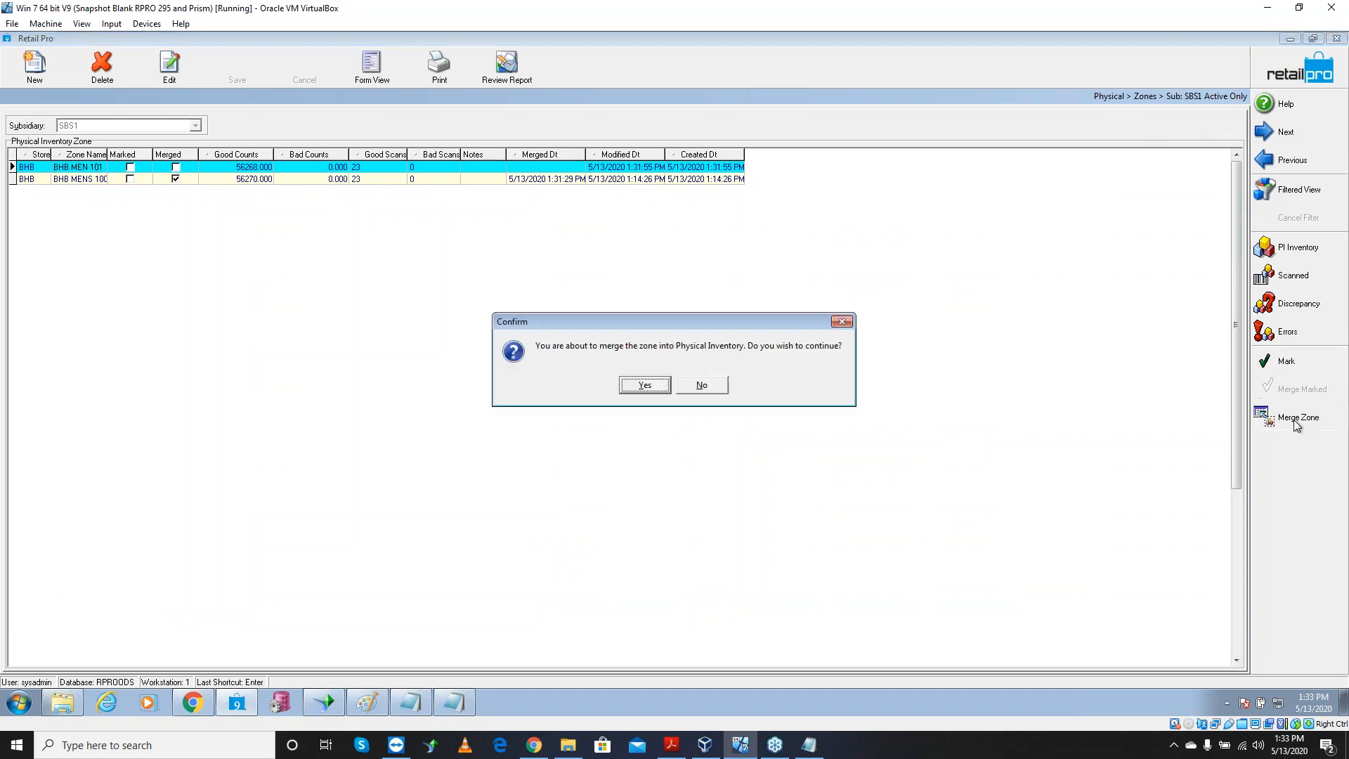
click(645, 385)
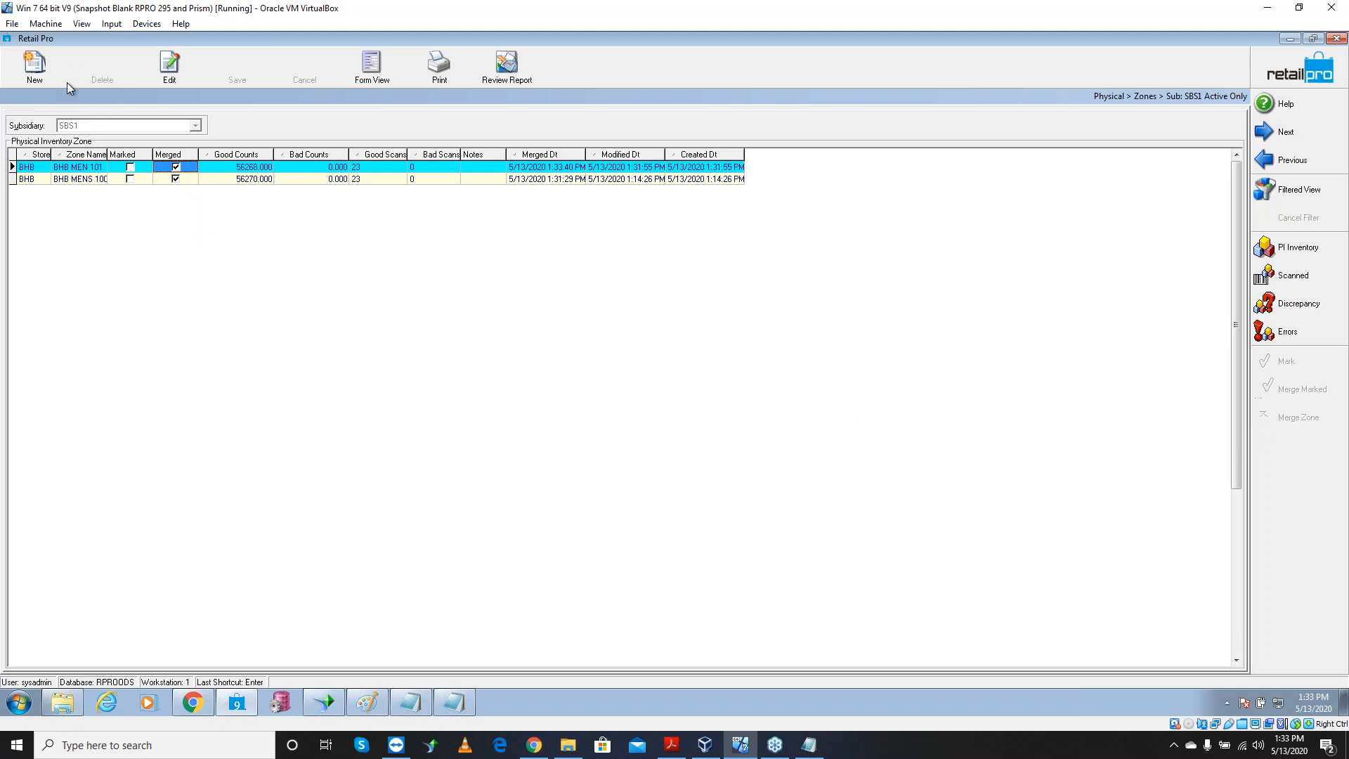
Create a new zone named BHD MENS 102 for store BHB
click(34, 67)
click(594, 320)
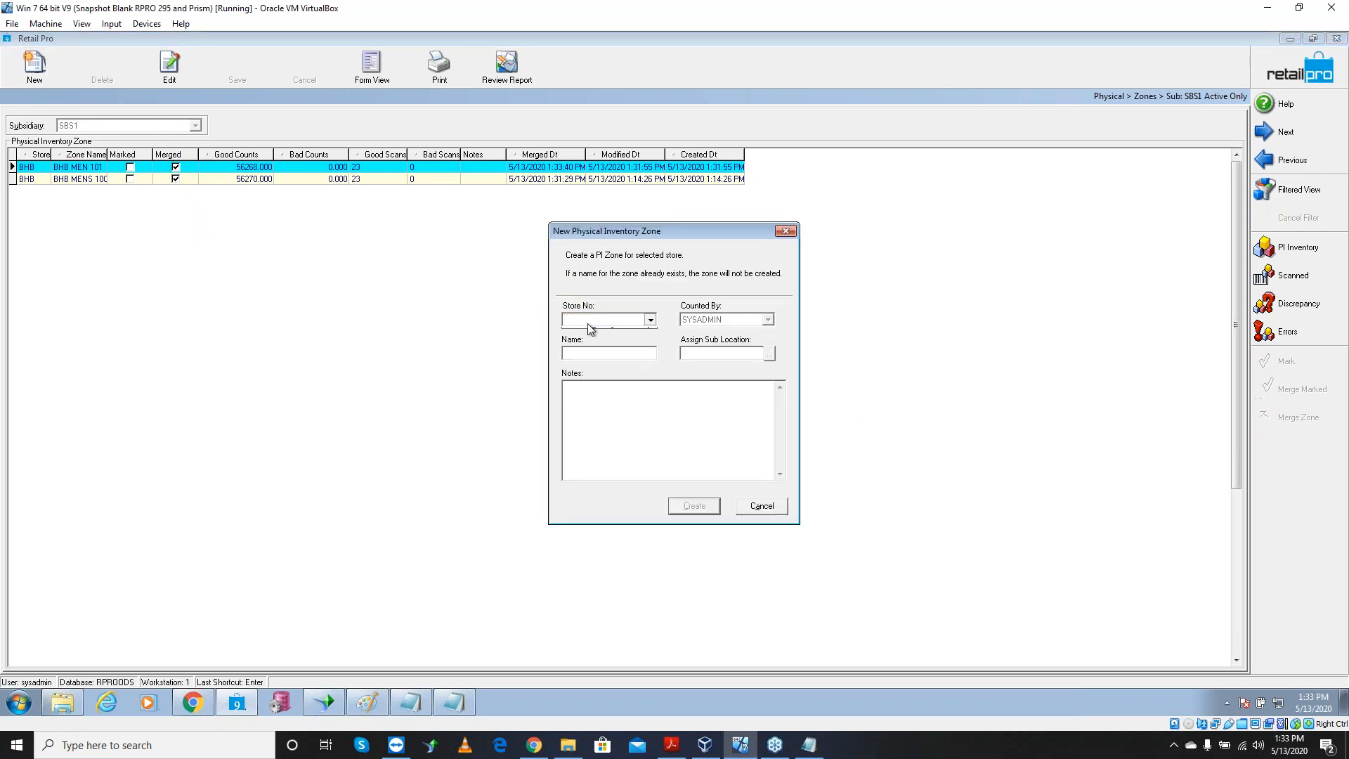
click(598, 334)
click(600, 354)
text(M)
key(BackSpace)
text(BHD Mens 102)
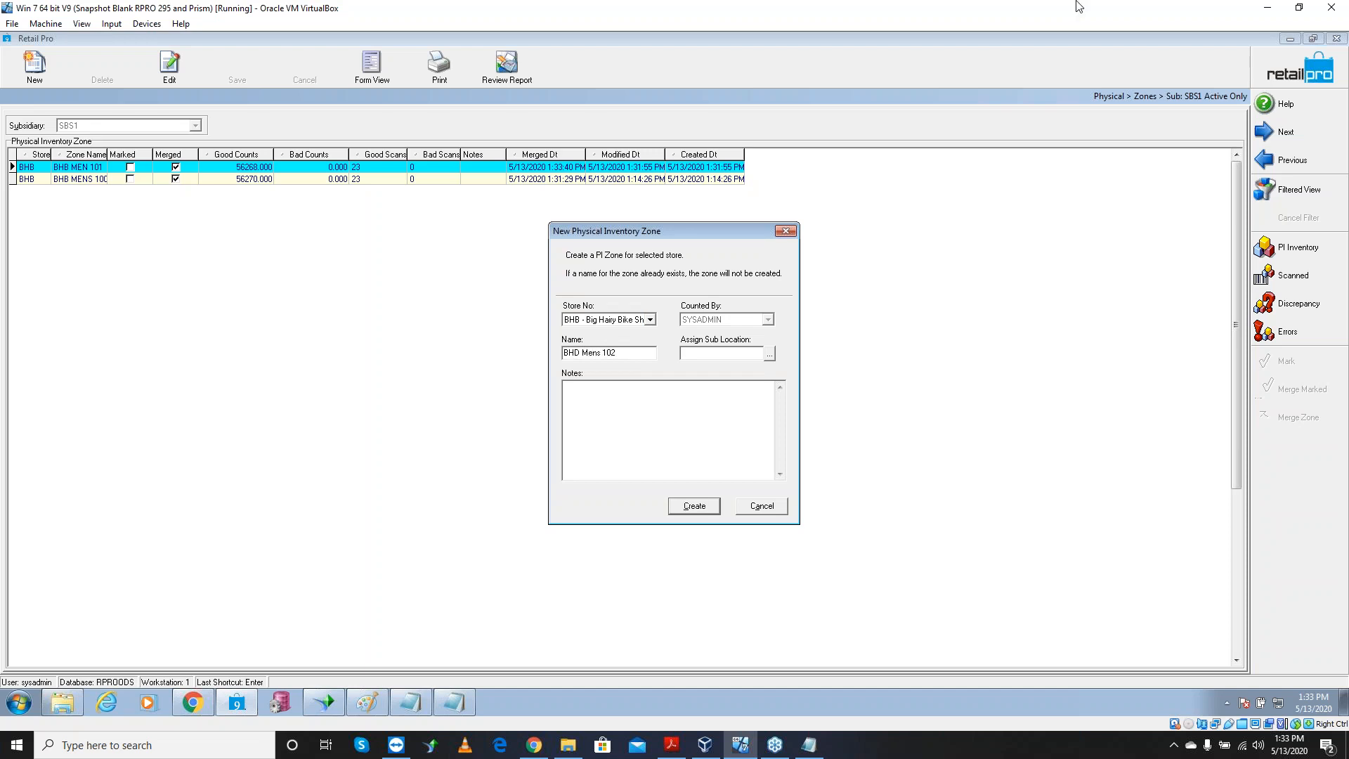
click(705, 503)
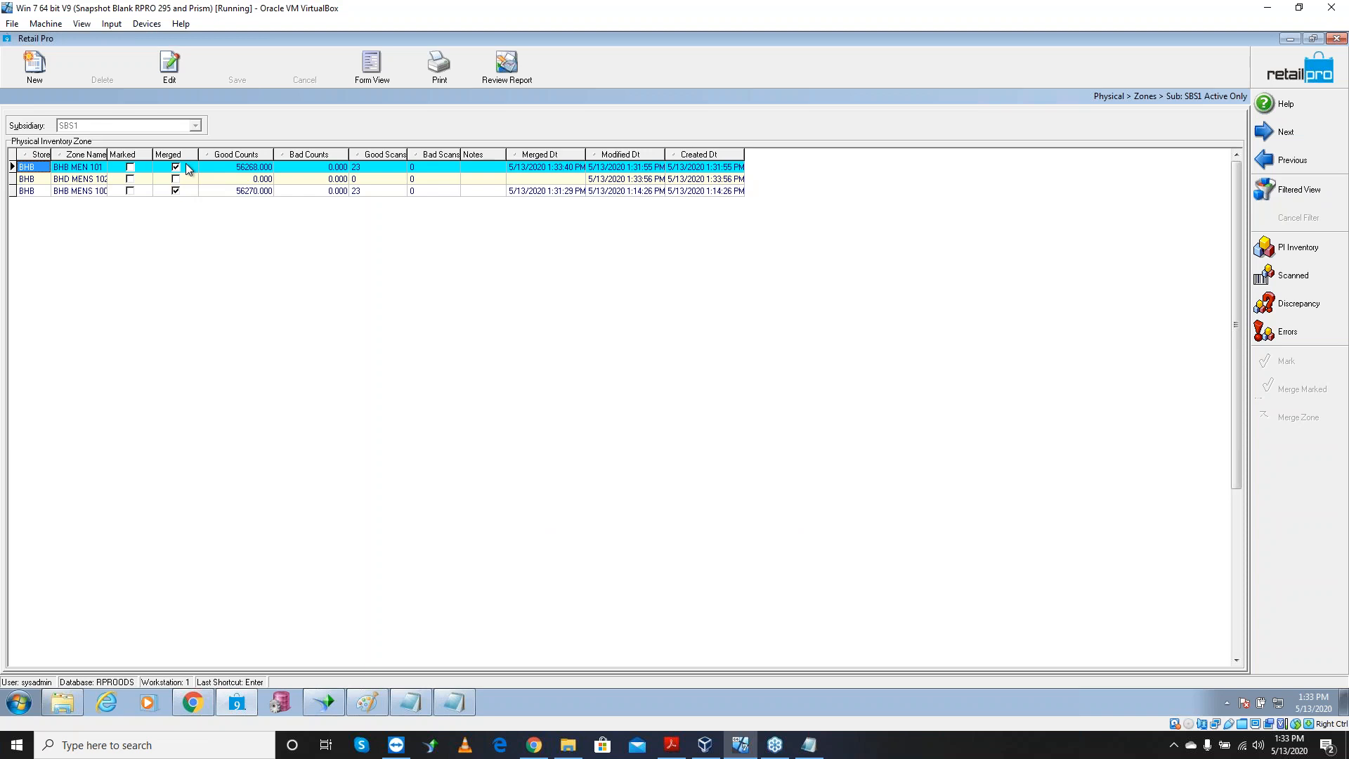
Select BHD MENS 102 in the zone list and bring the Paint data-flow sketch back up
click(193, 190)
click(192, 180)
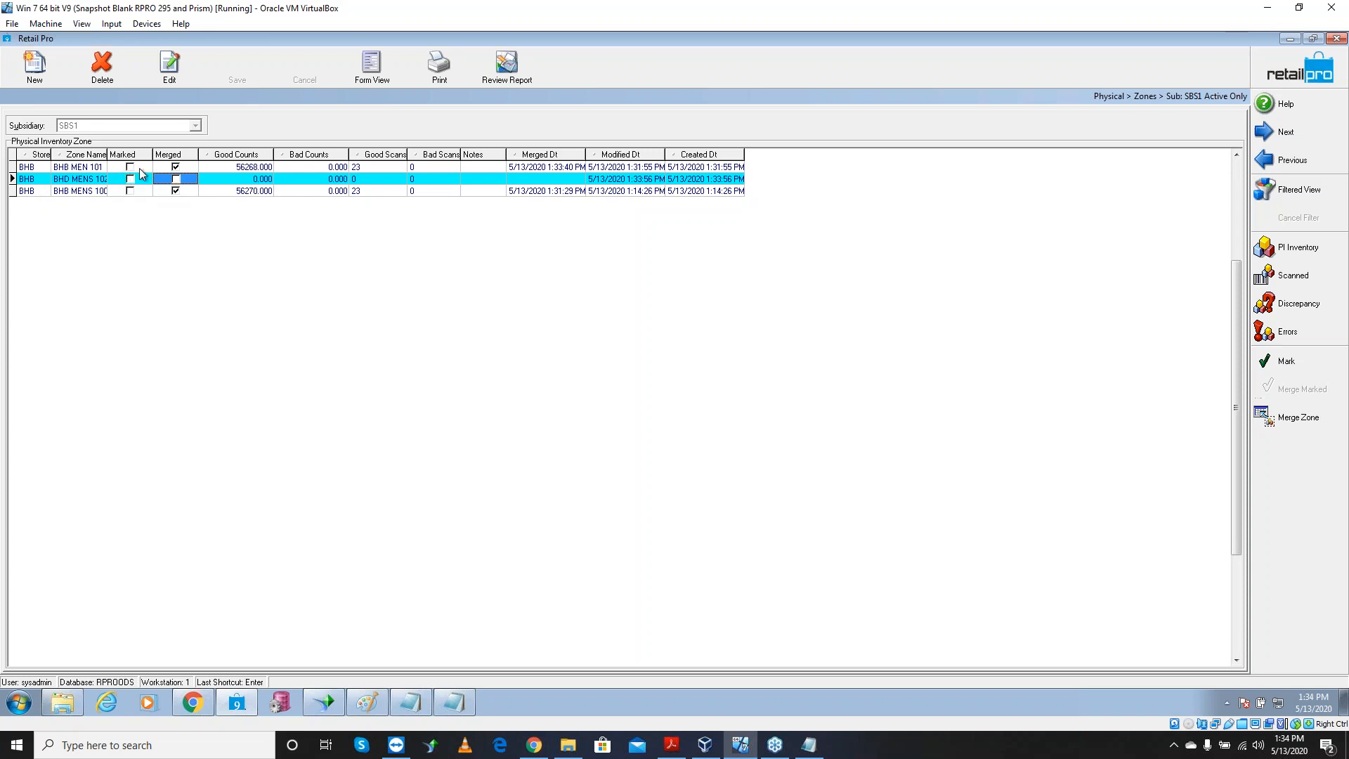
click(367, 703)
Draw a line from the circle, two check marks by the boxes, and a stroke beside the plus sign
drag(201, 233, 268, 206)
drag(494, 203, 557, 180)
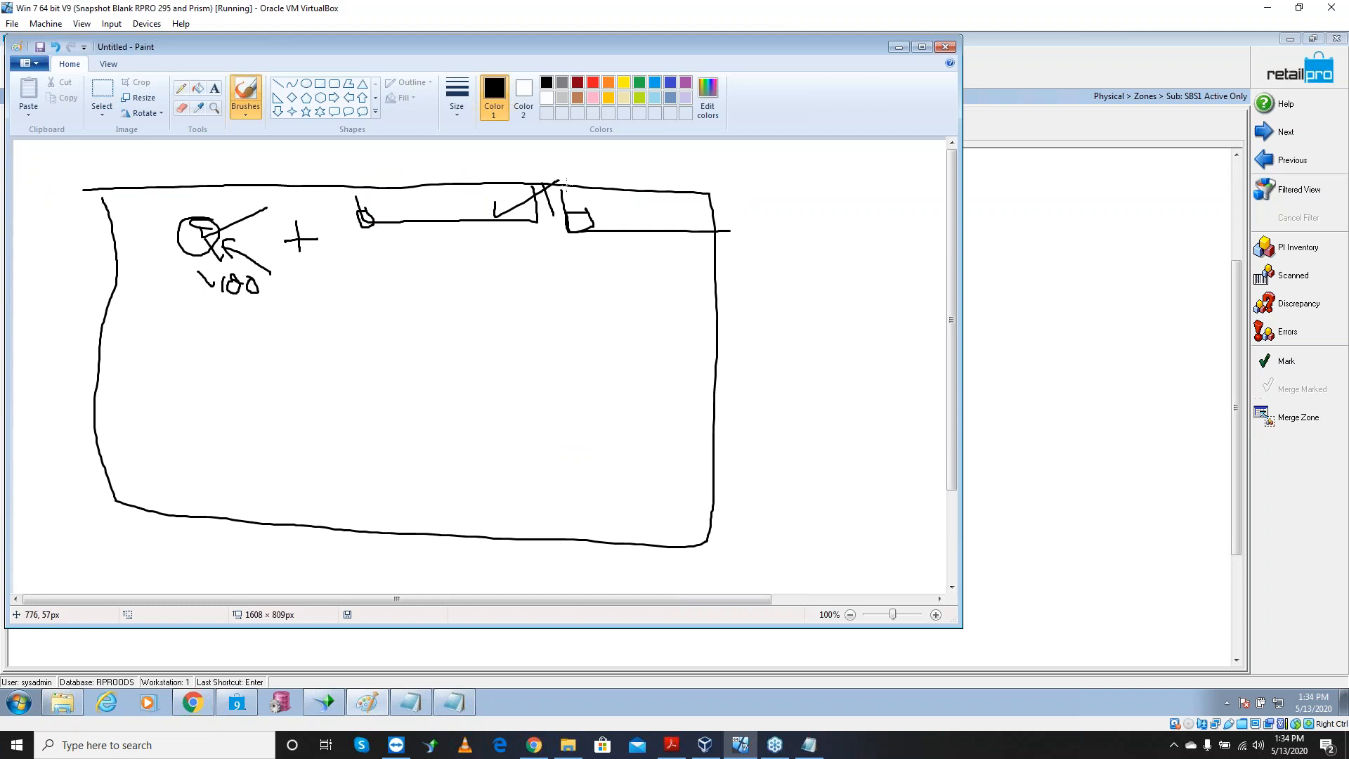
drag(630, 207, 698, 195)
mouse_move(277, 220)
mouse_down()
mouse_move(292, 242)
mouse_move(364, 202)
mouse_up()
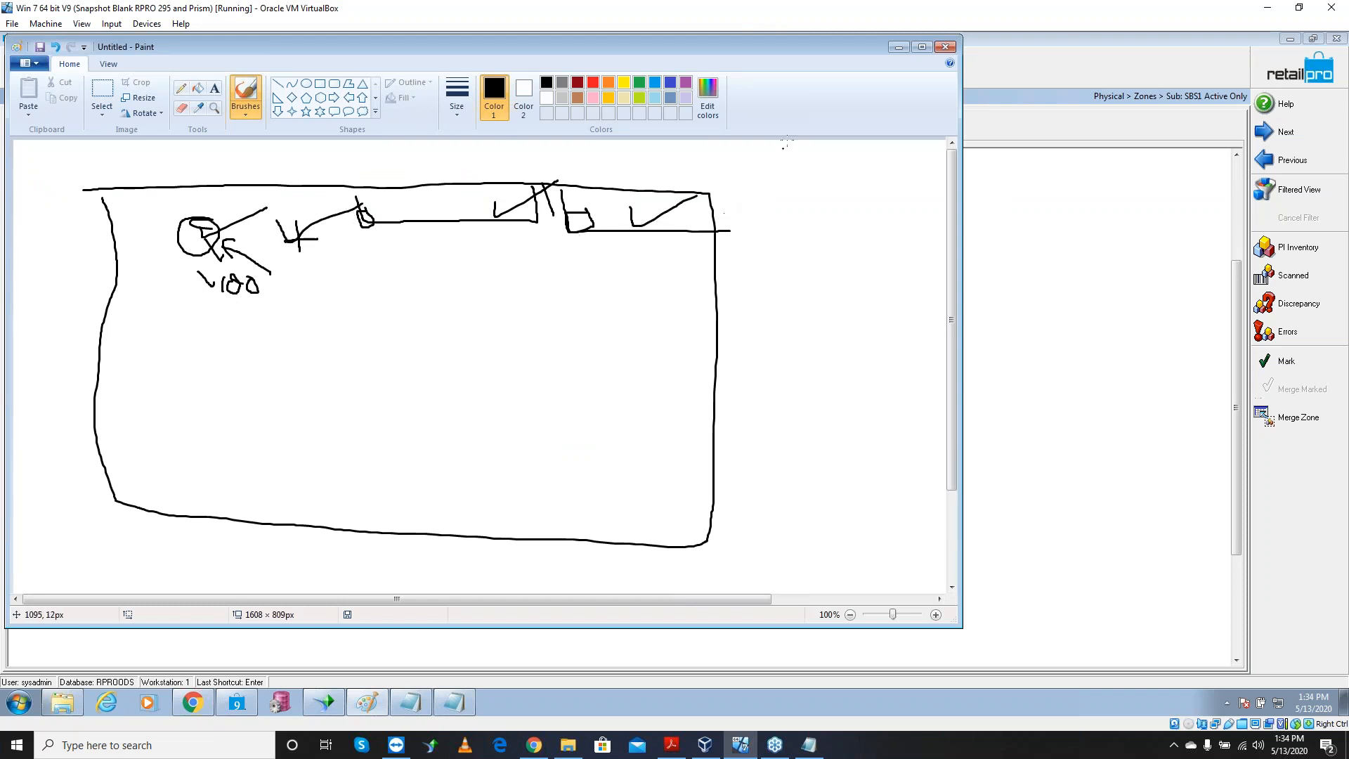
click(899, 47)
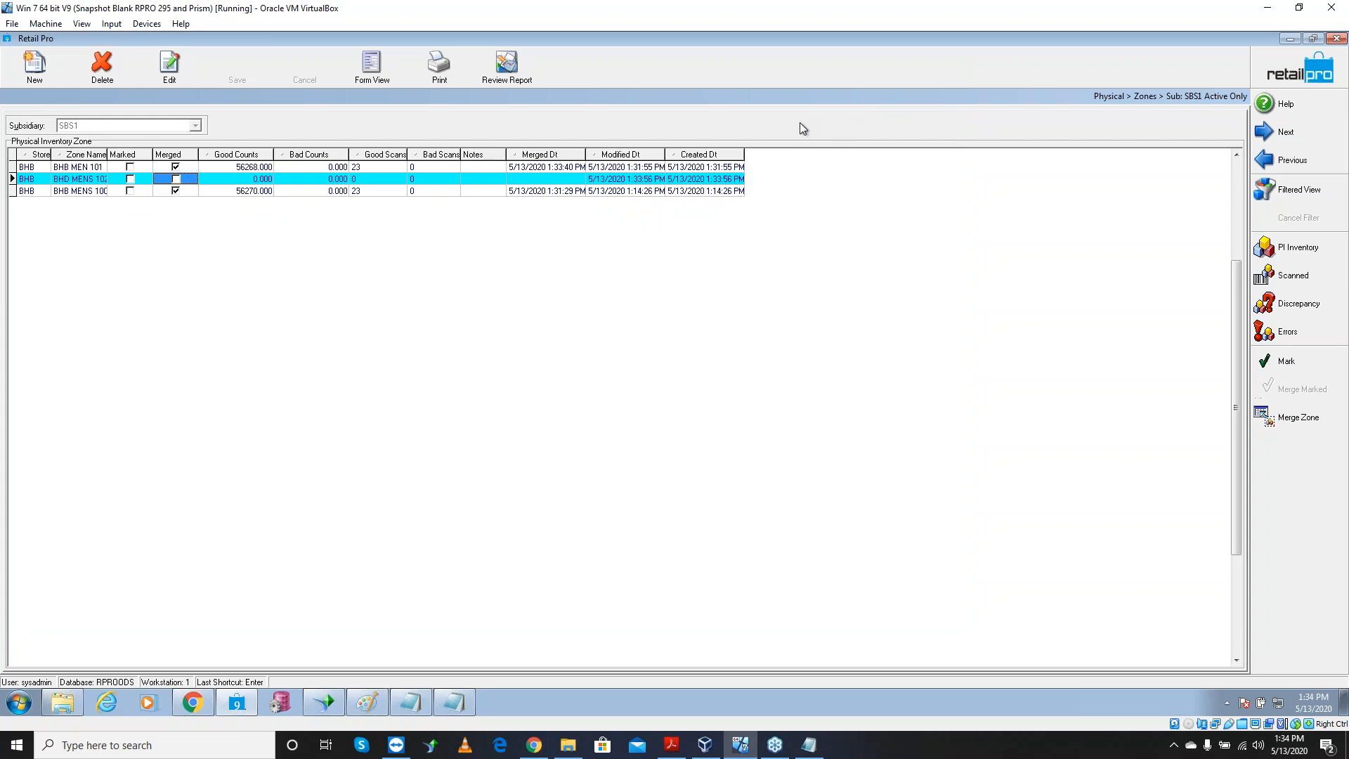
Open Add Counts for zone BHD MENS 102 and switch to file import
click(254, 181)
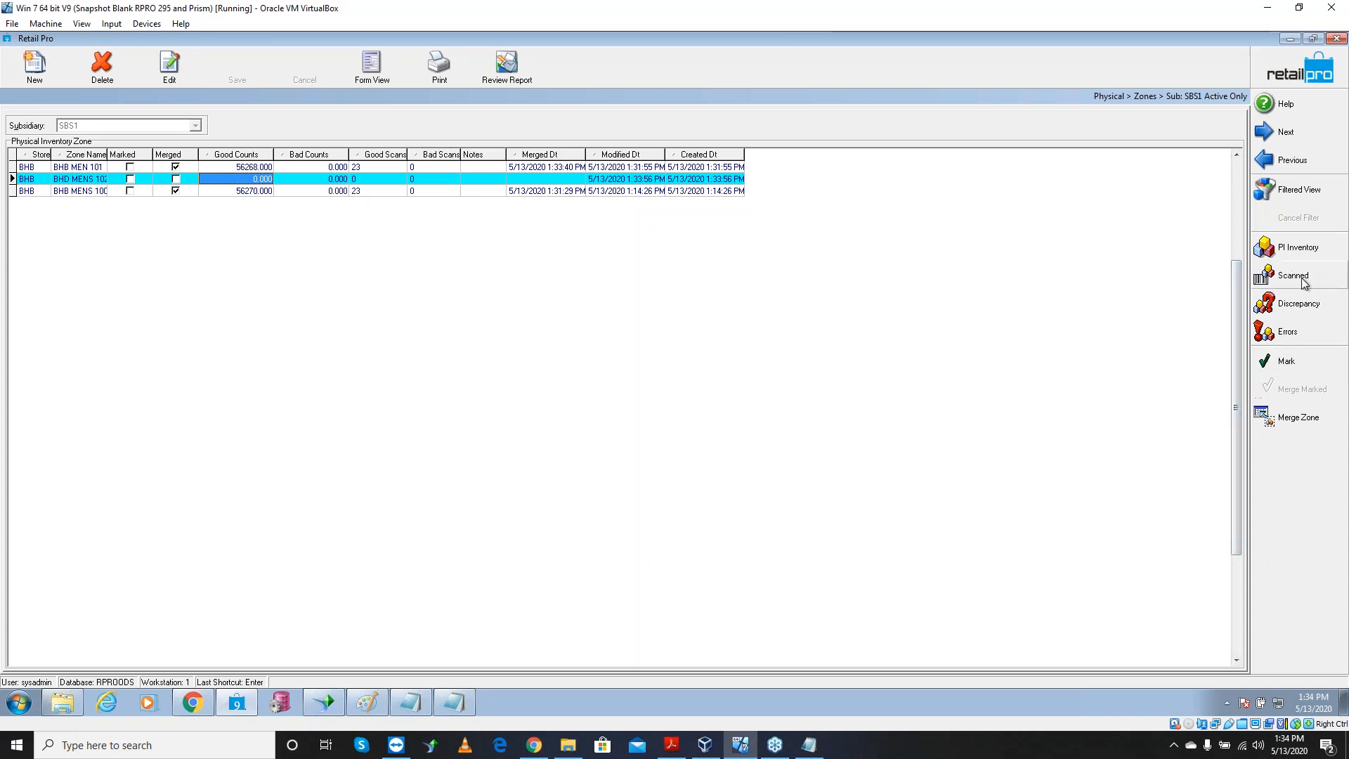
click(1301, 278)
click(1253, 358)
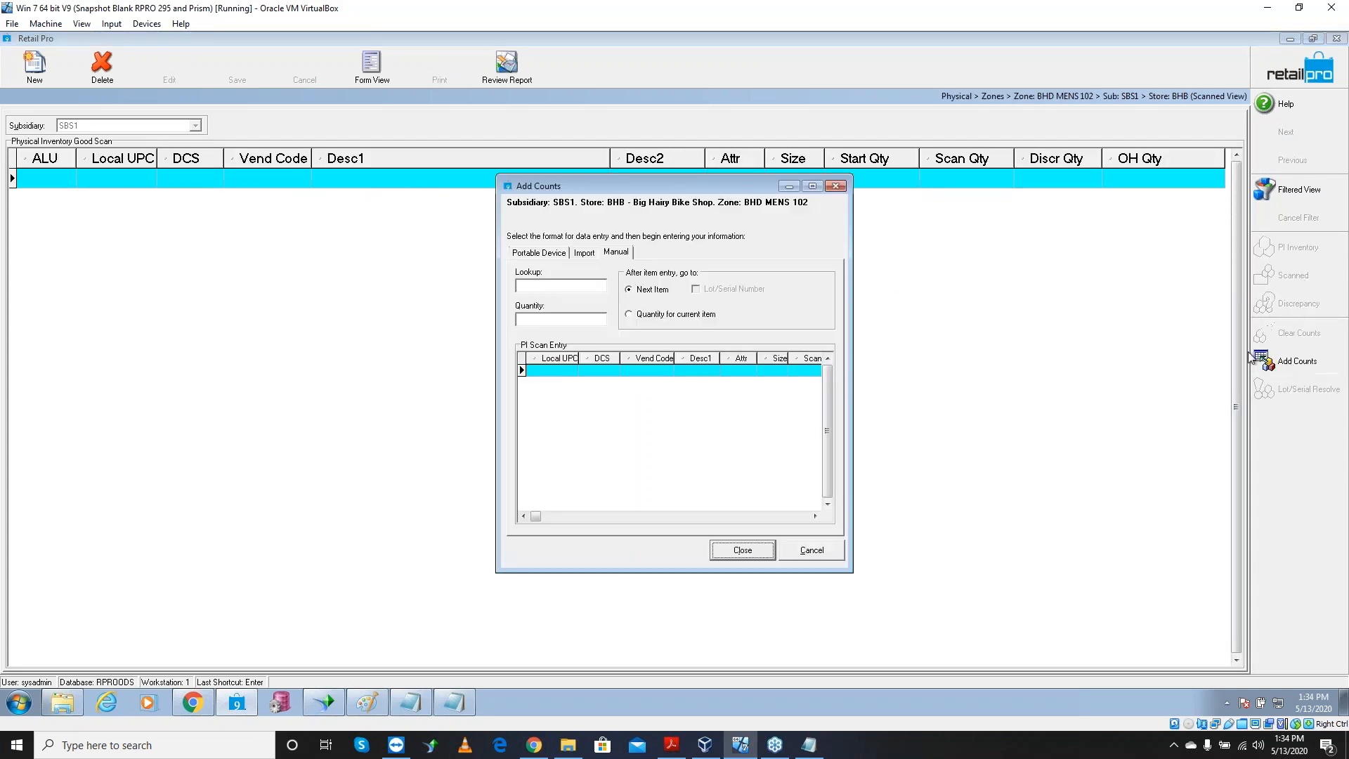
click(586, 254)
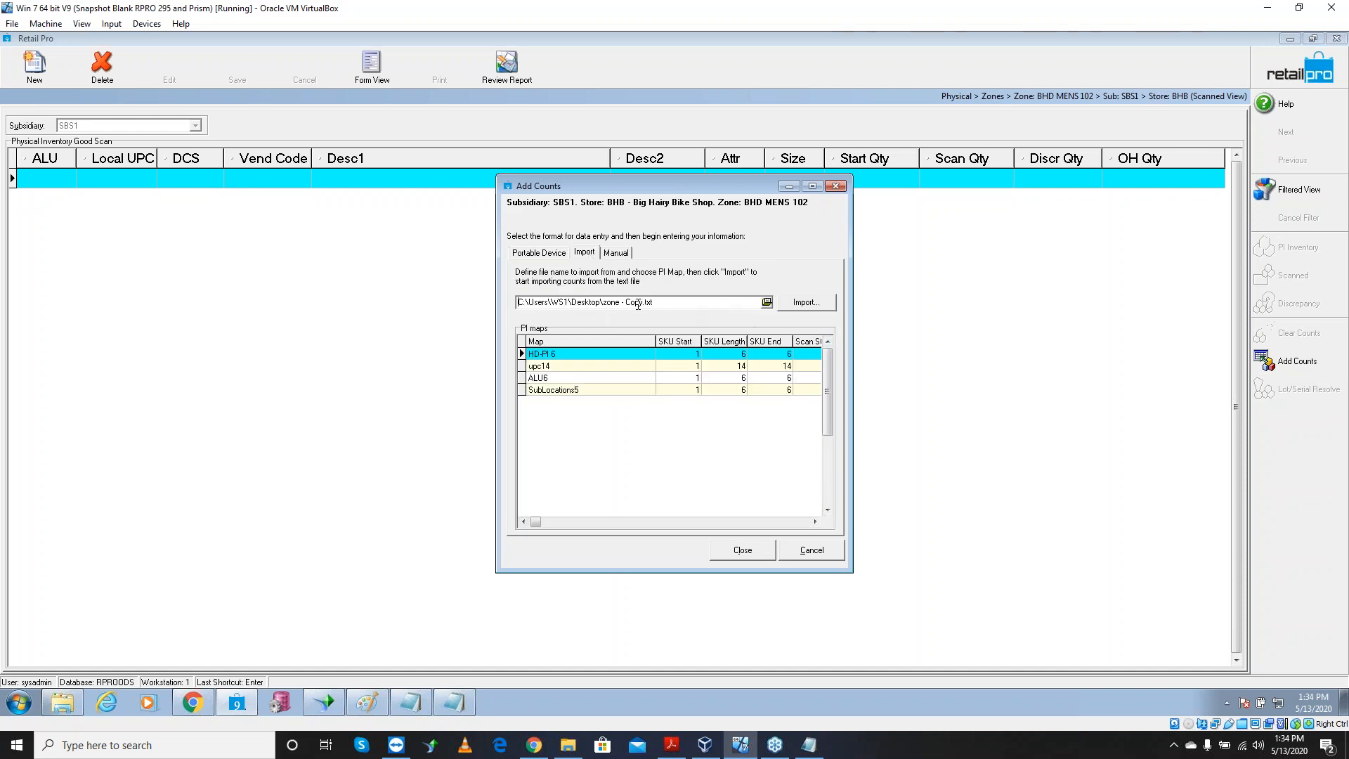
Choose zone - Copy (2).txt, filtered to text files, as the import file
click(806, 302)
click(766, 302)
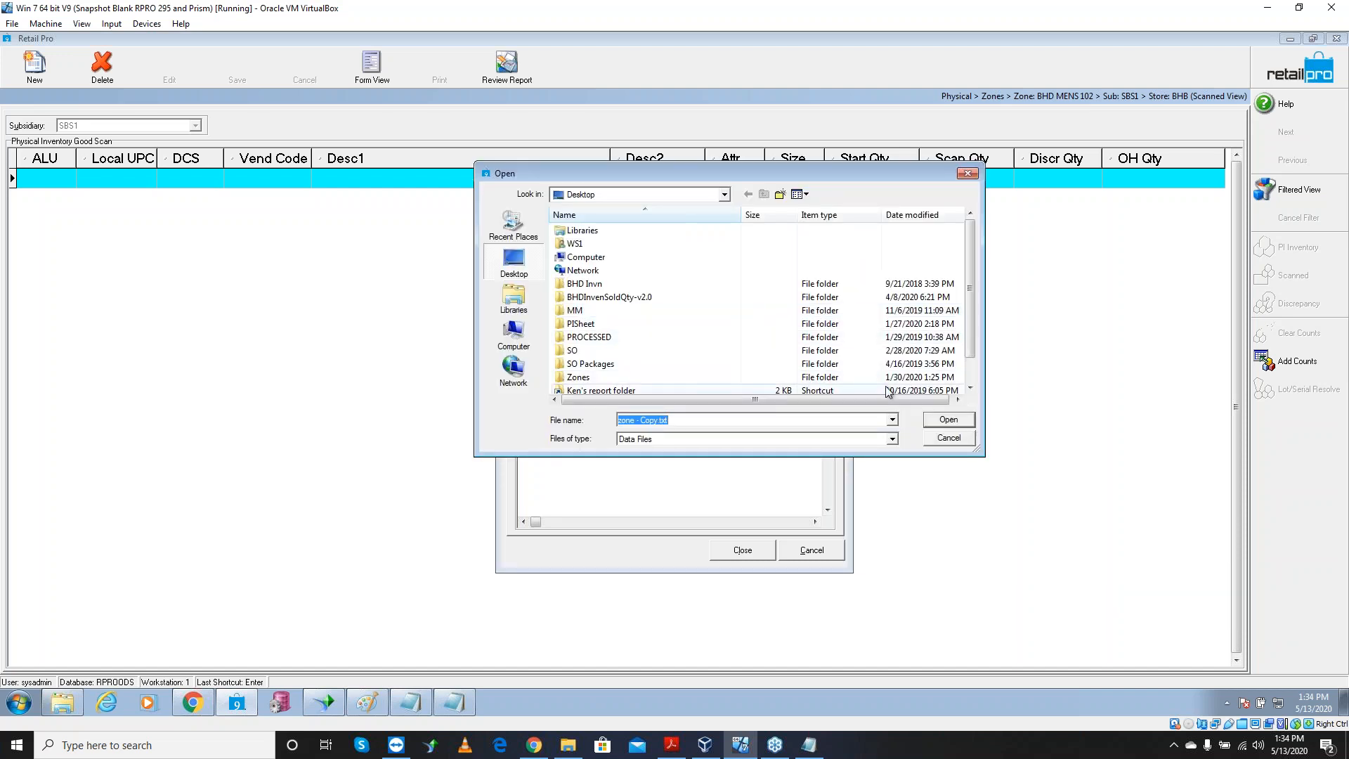
click(728, 439)
click(672, 461)
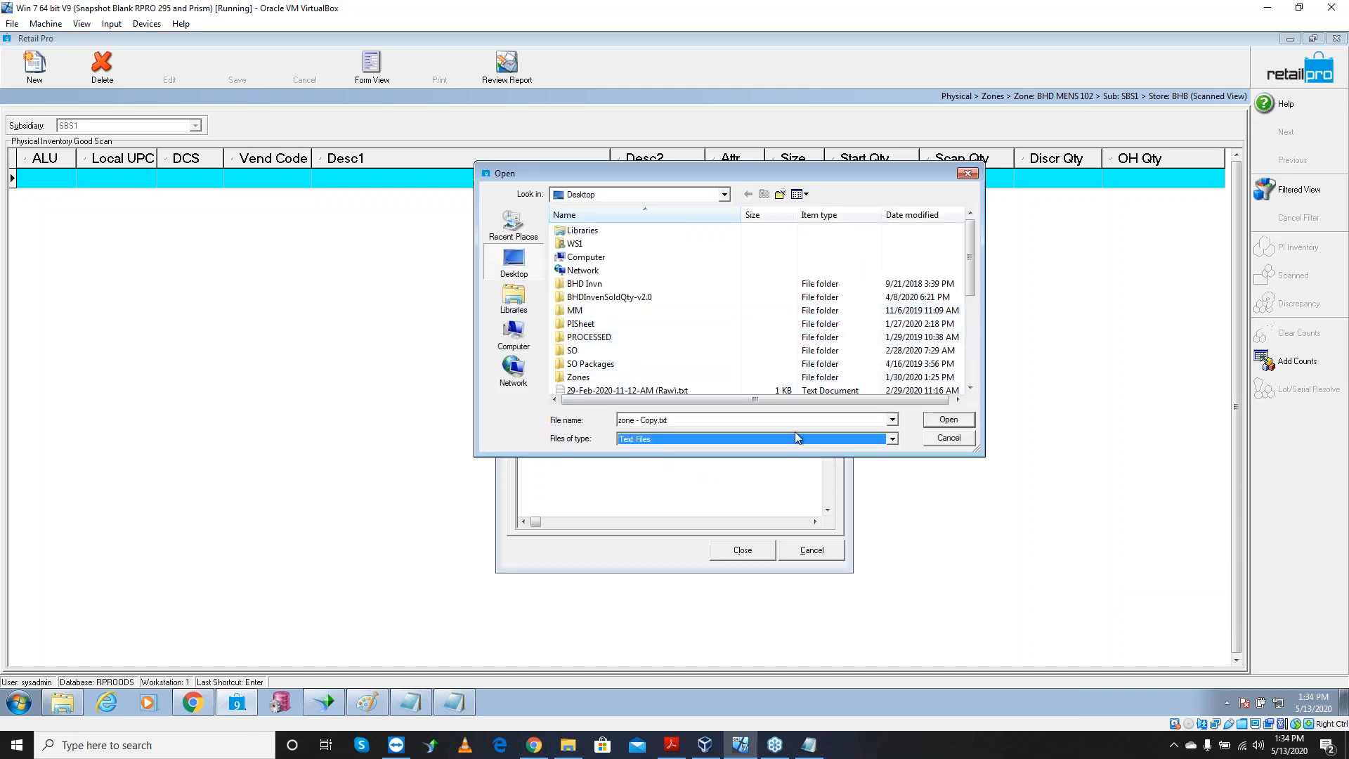
scroll(971, 386, down, 4)
click(956, 378)
click(950, 421)
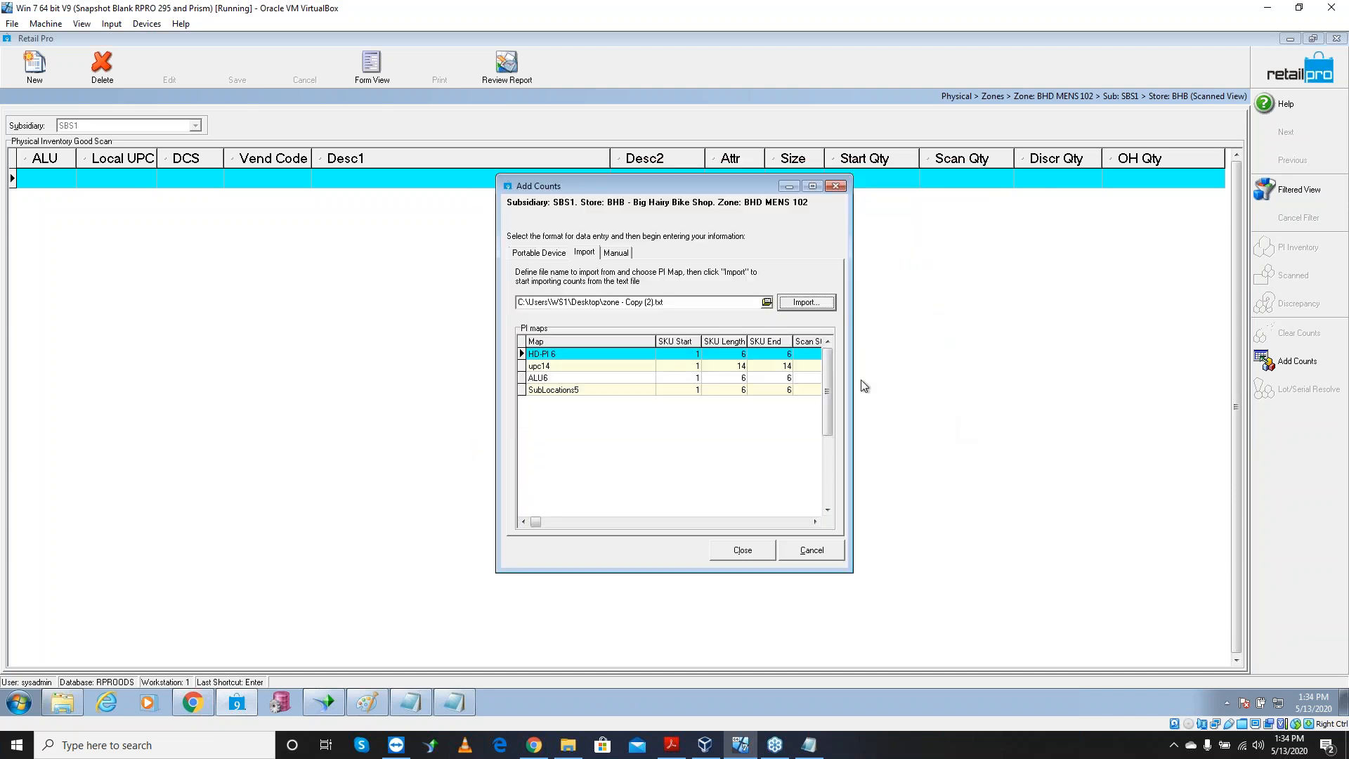
Import the counts with the ALU6 map and show the resulting good scans
click(610, 380)
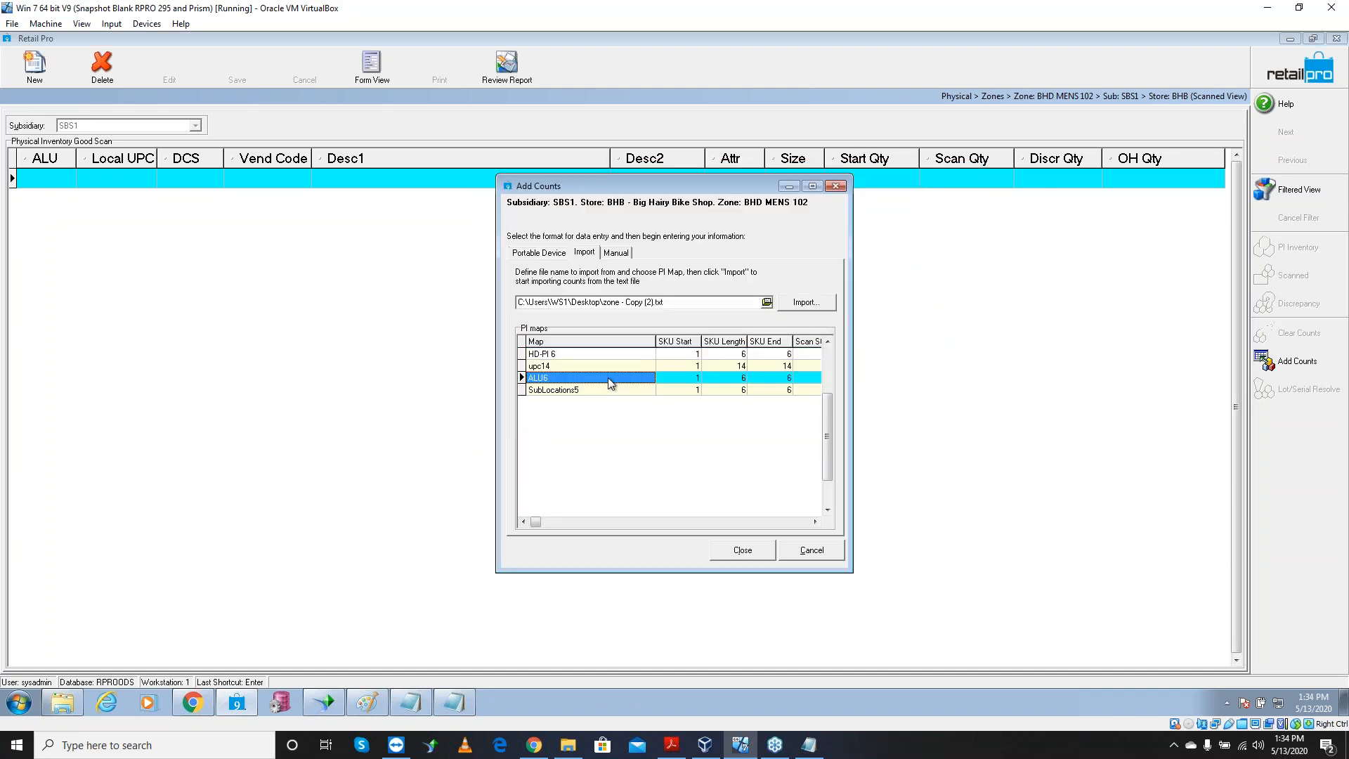
click(804, 303)
click(674, 404)
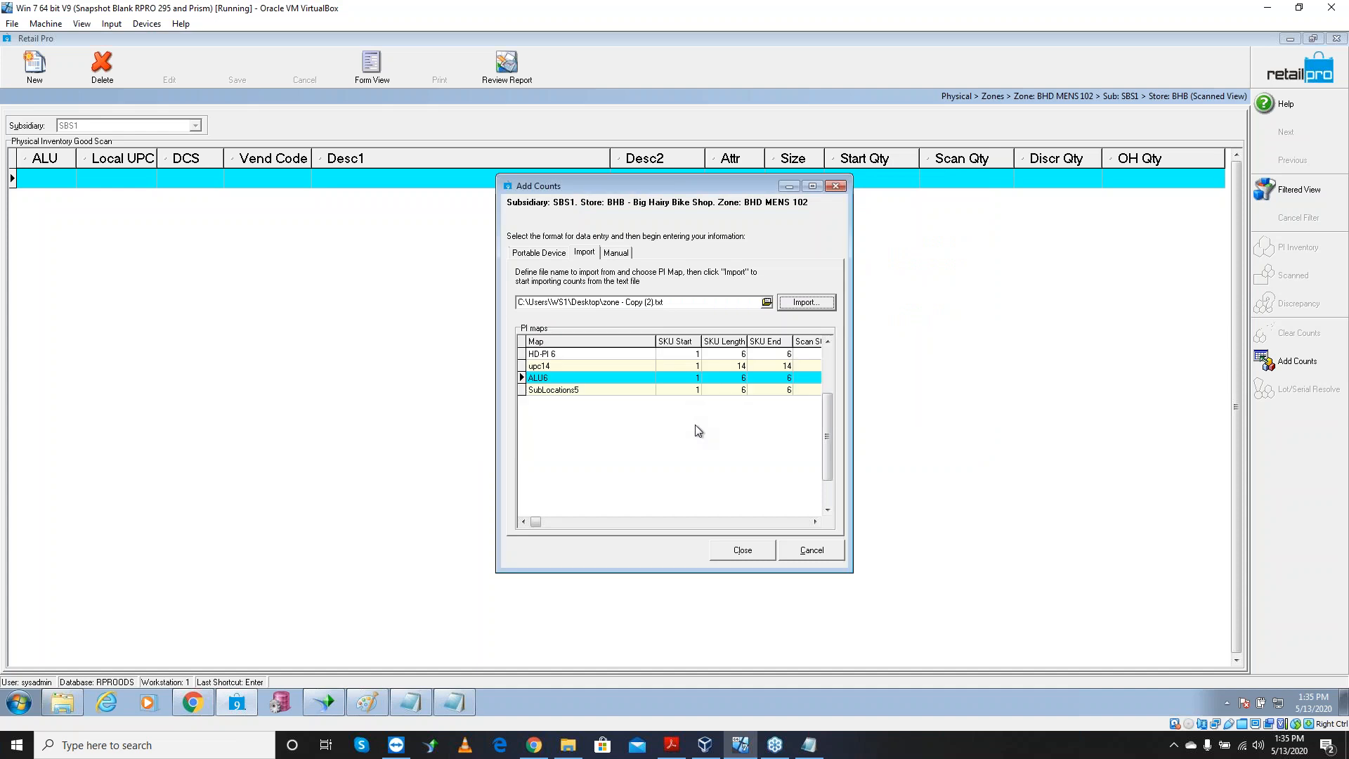
click(742, 552)
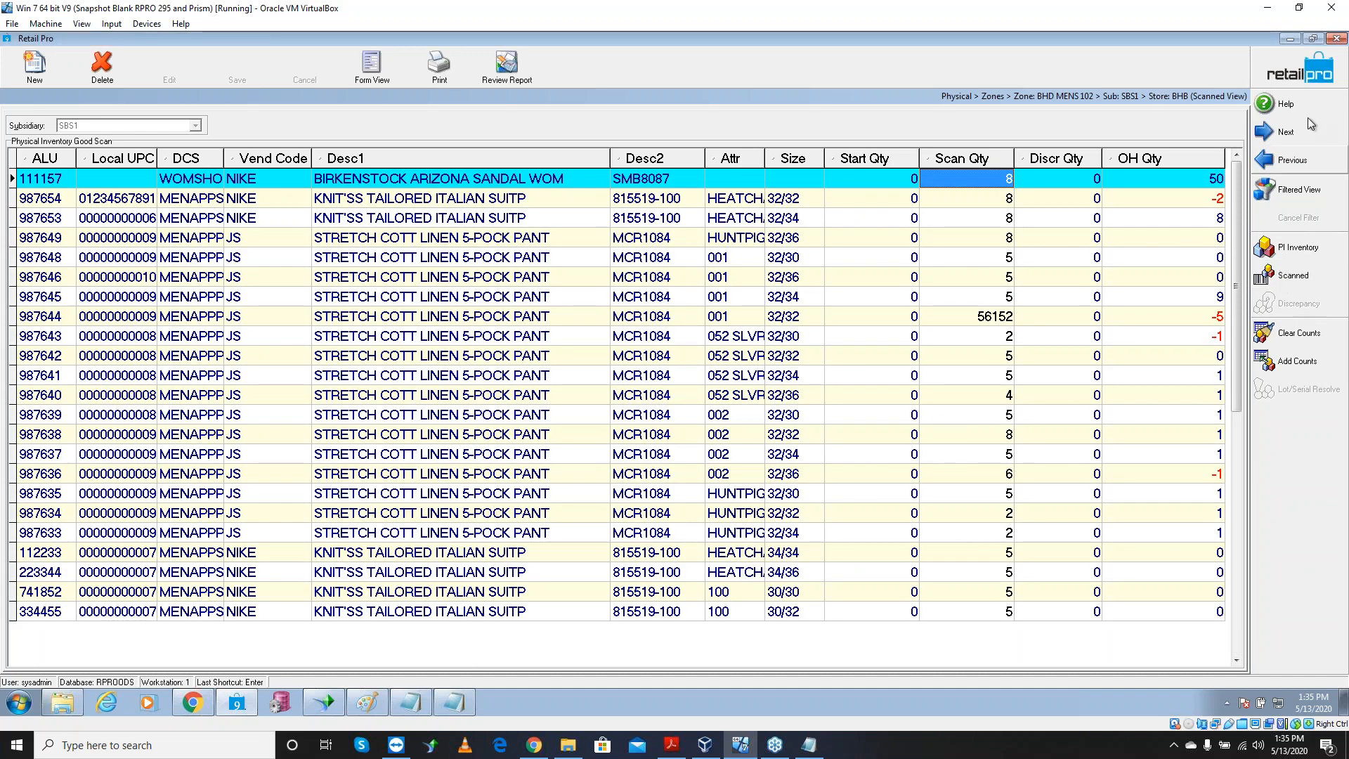
Resolve zone BHD MENS 102's bad scan with Import Id 999999 and confirm with Yes
click(1301, 69)
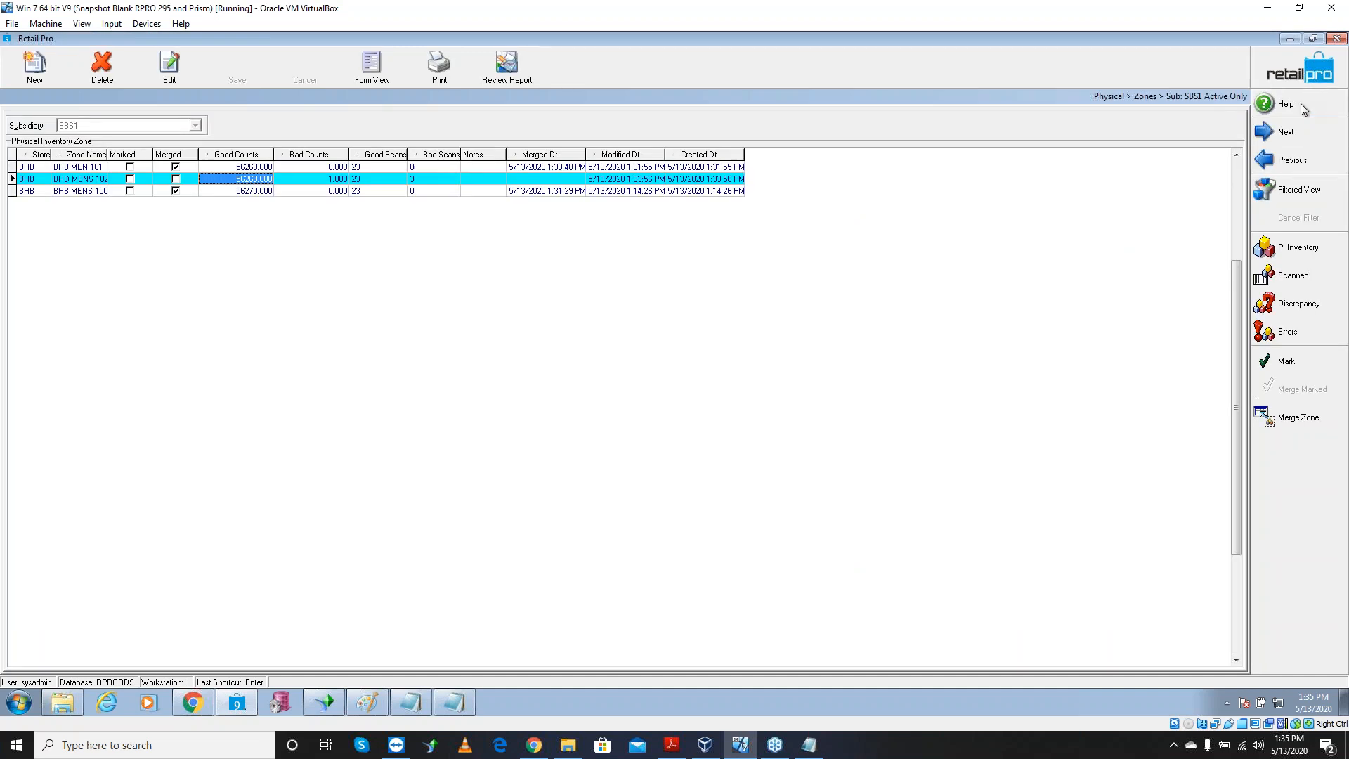
click(1290, 334)
click(391, 200)
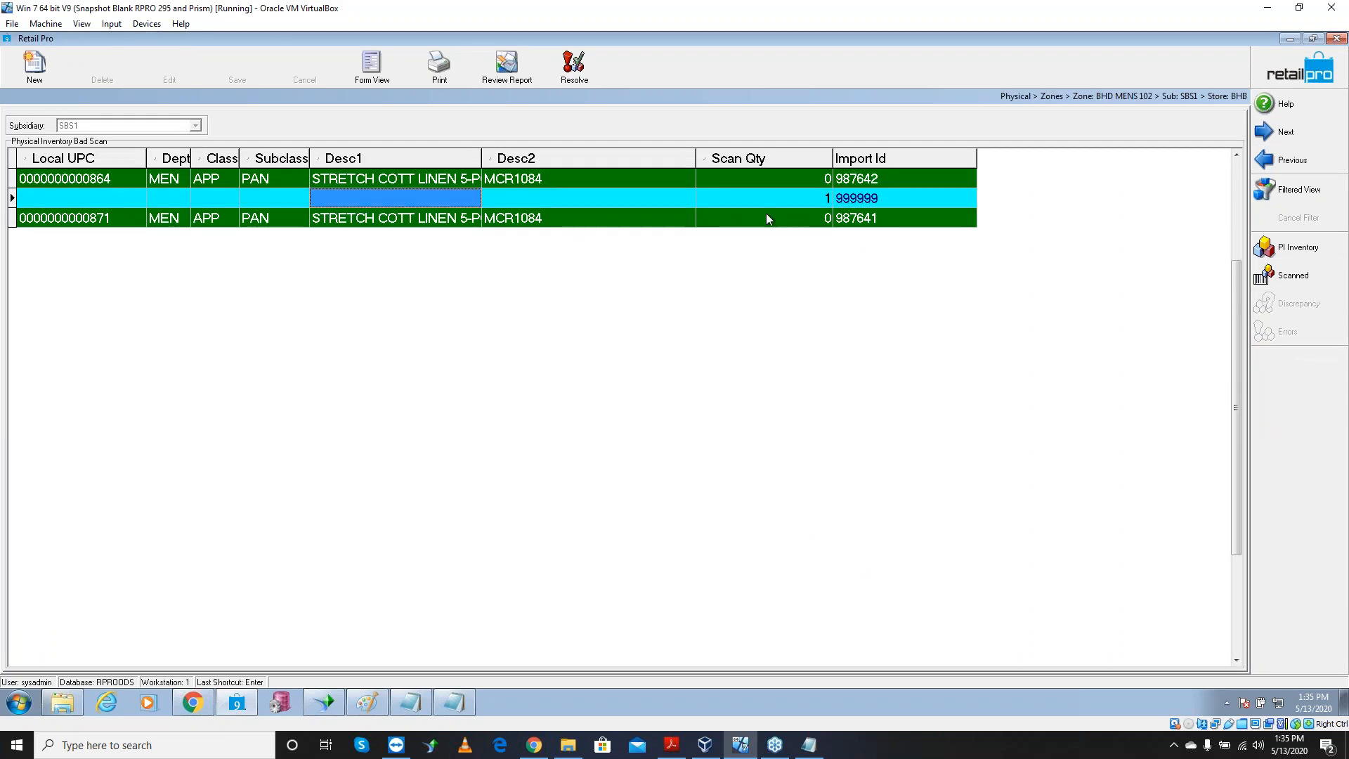
click(870, 199)
click(873, 180)
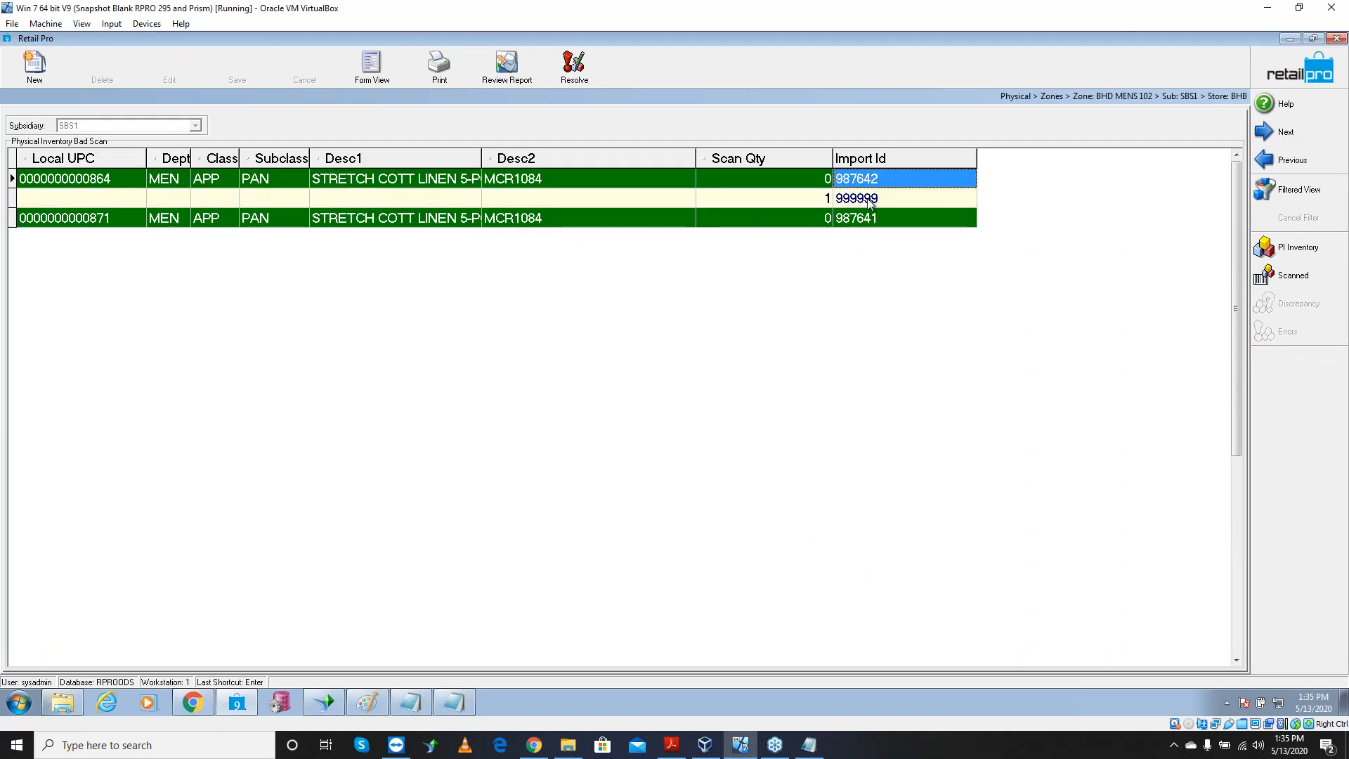
click(871, 201)
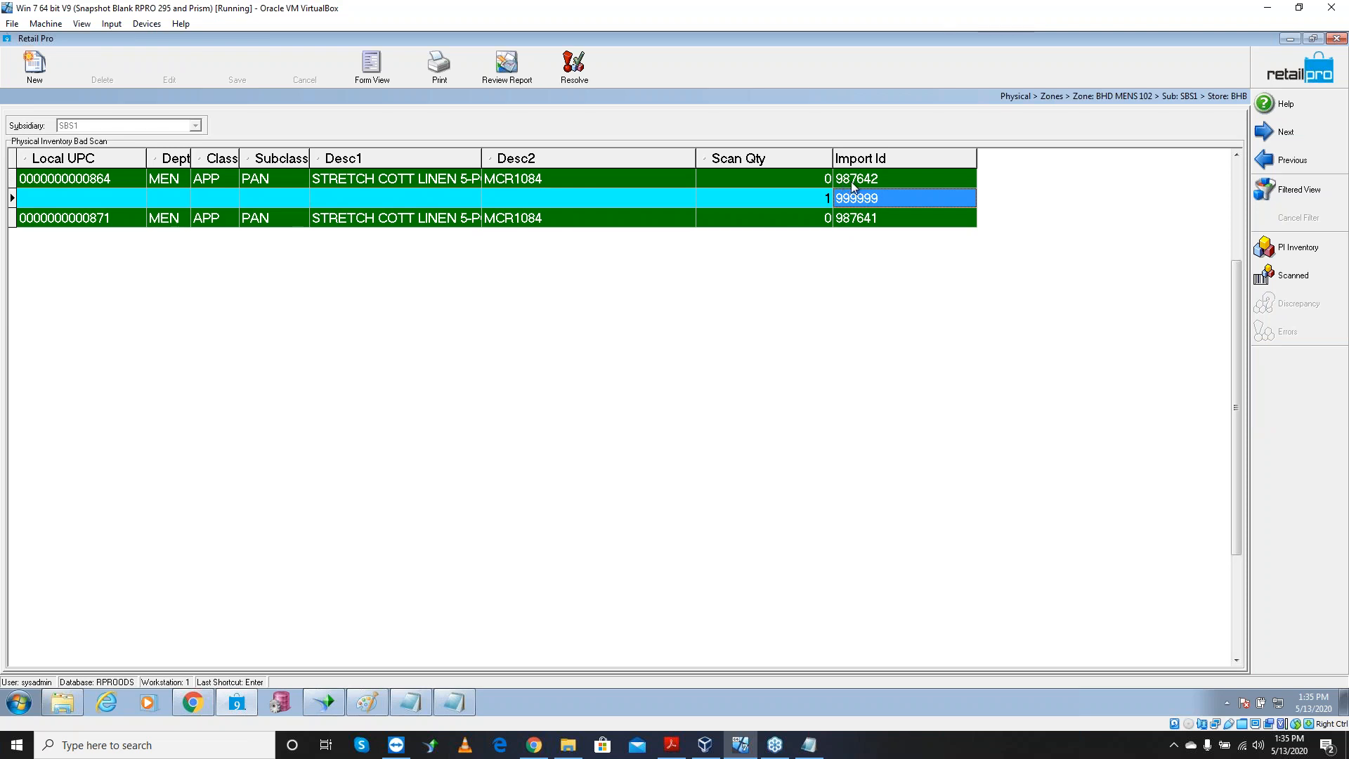
click(574, 67)
click(644, 389)
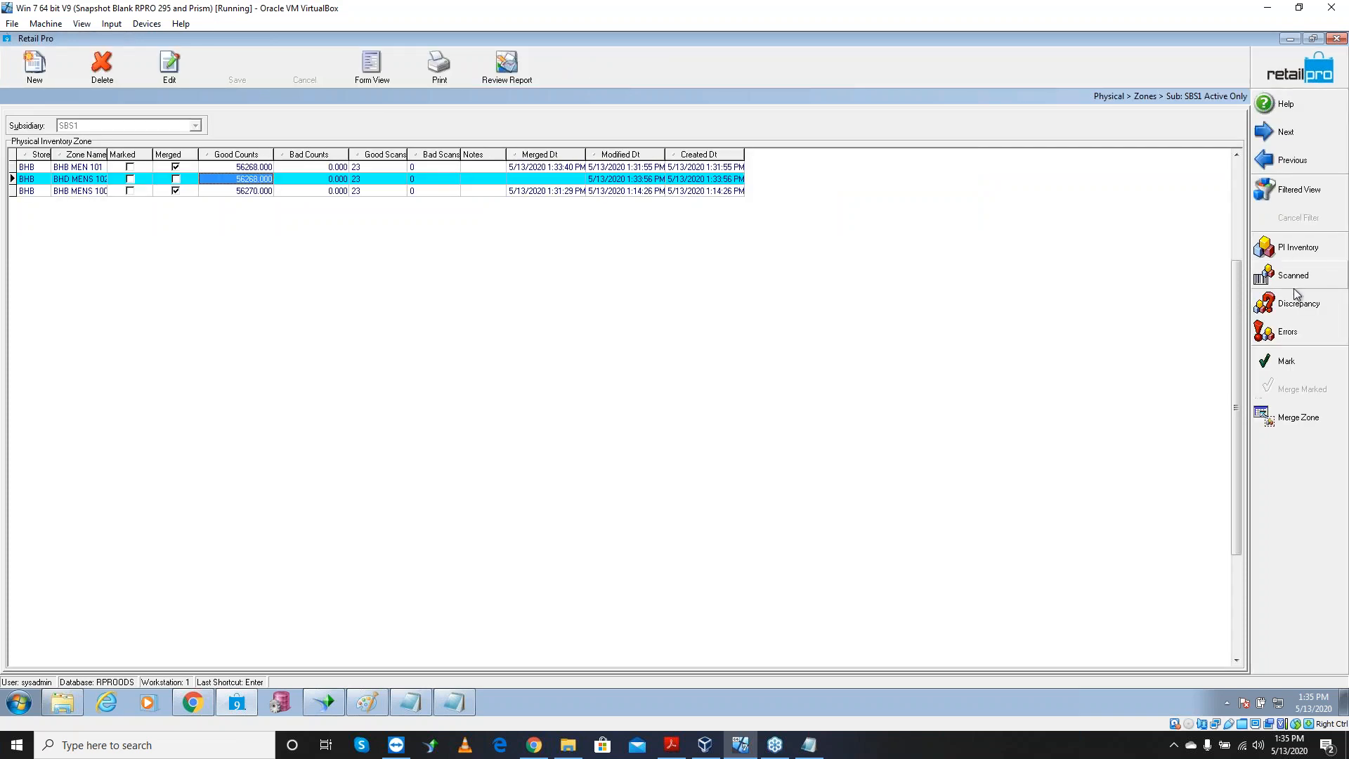
Change item 987642's scan quantity in zone BHD MENS 102 to 6 and save it
click(1295, 281)
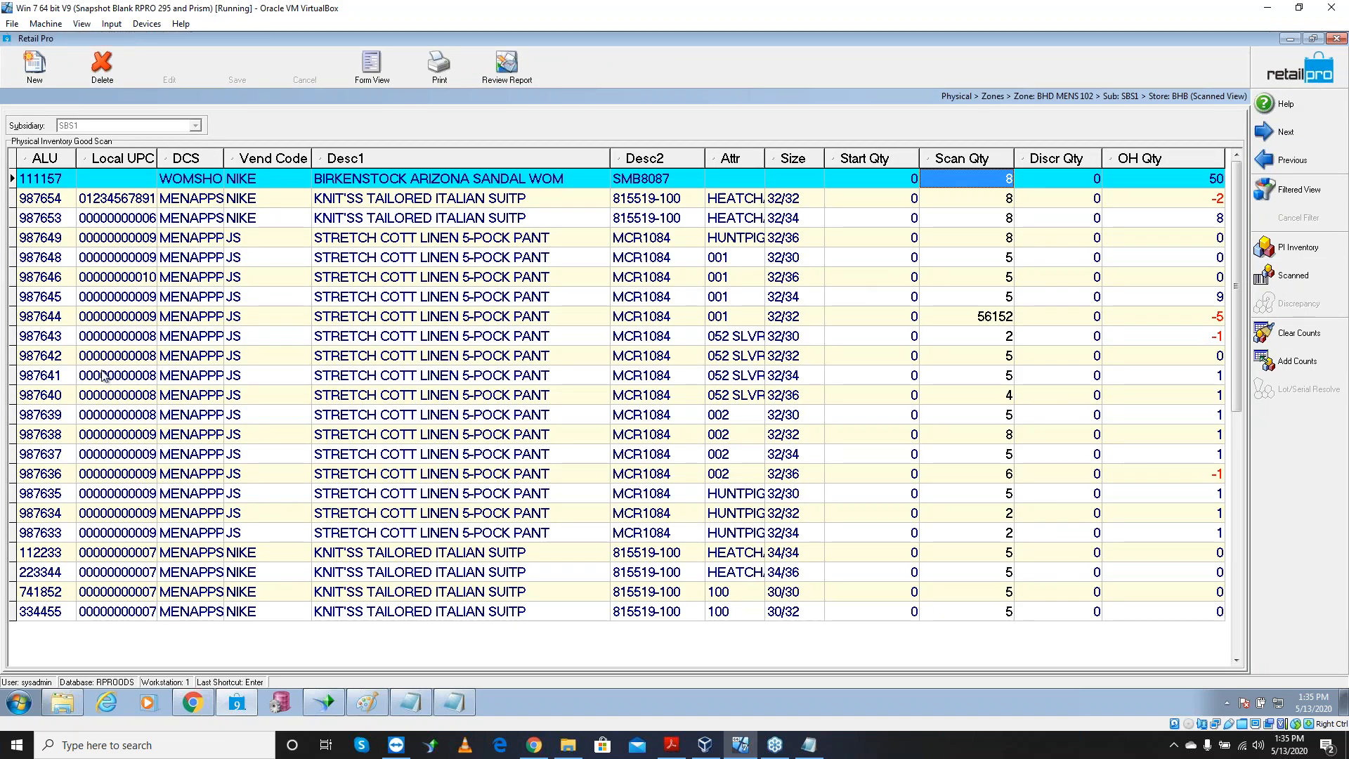
click(53, 355)
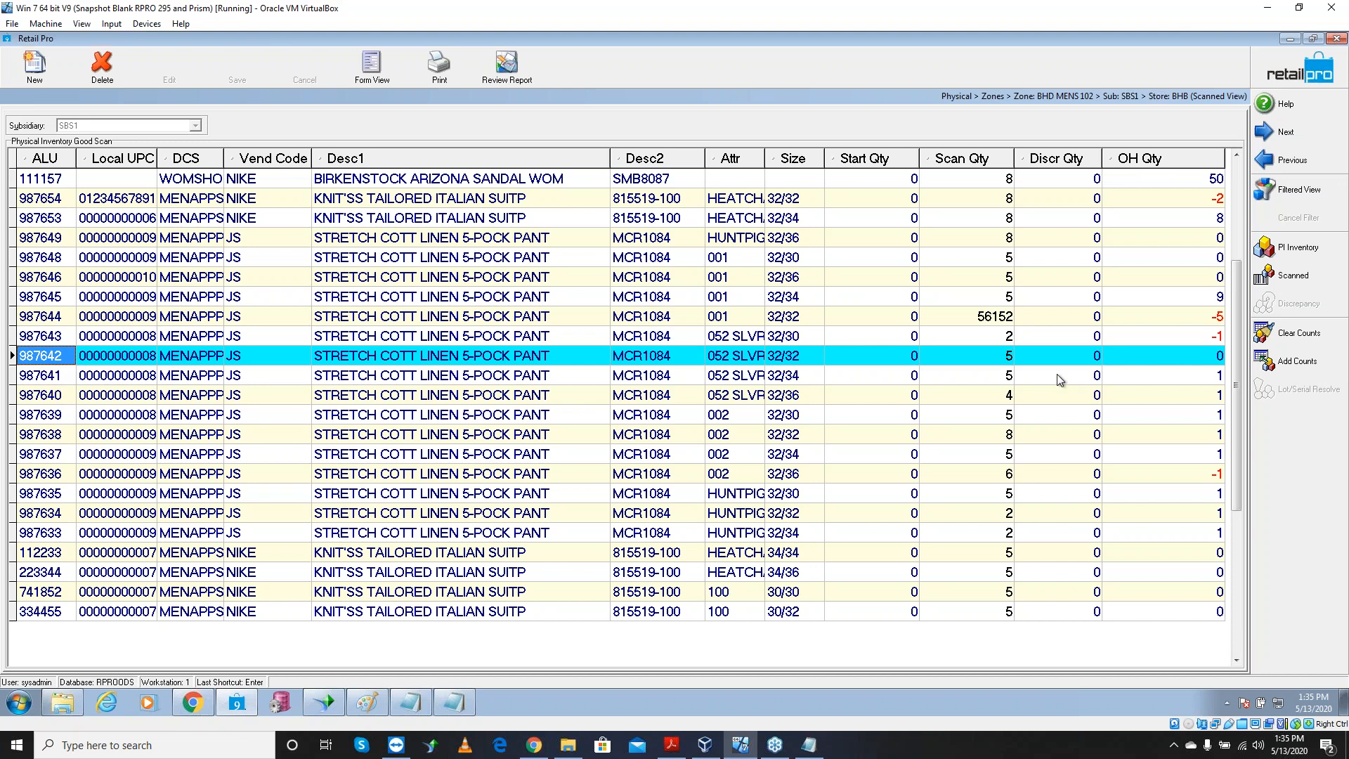
click(1005, 359)
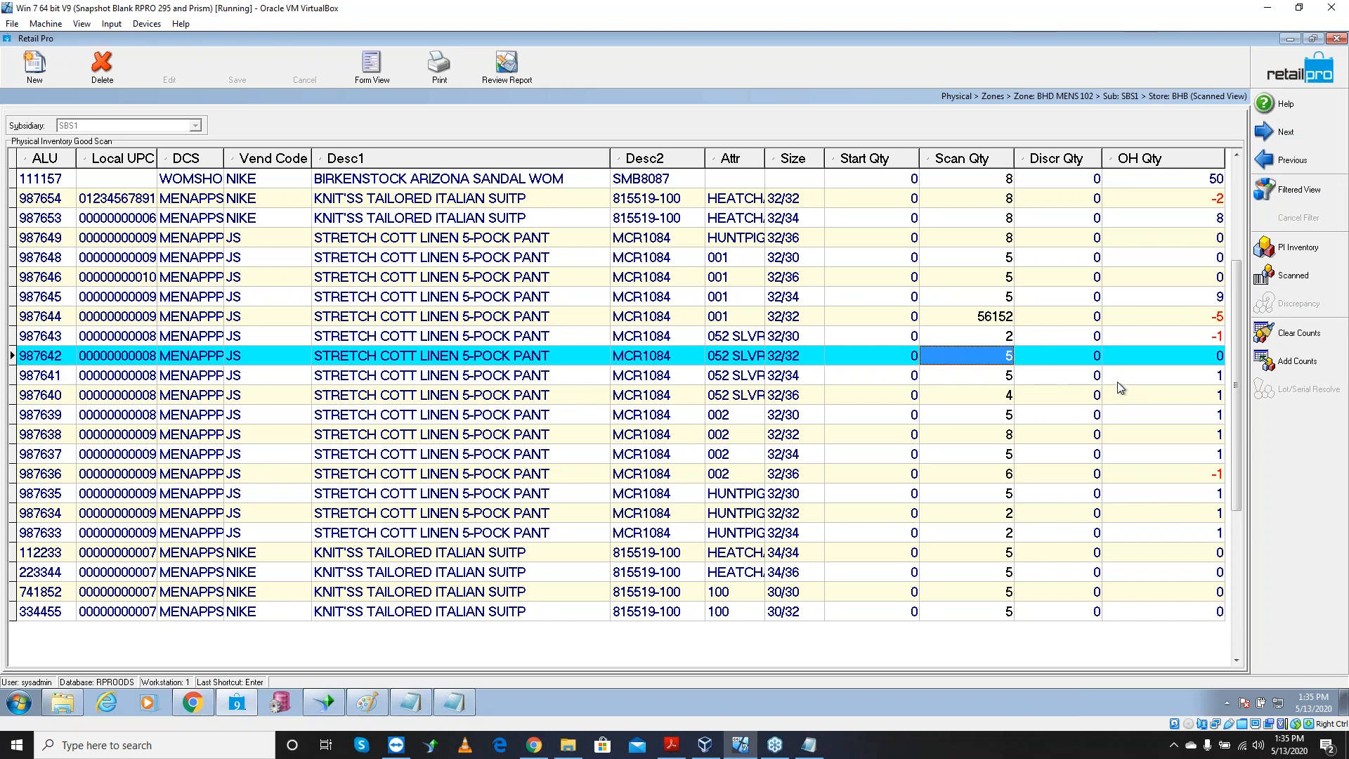
text(6)
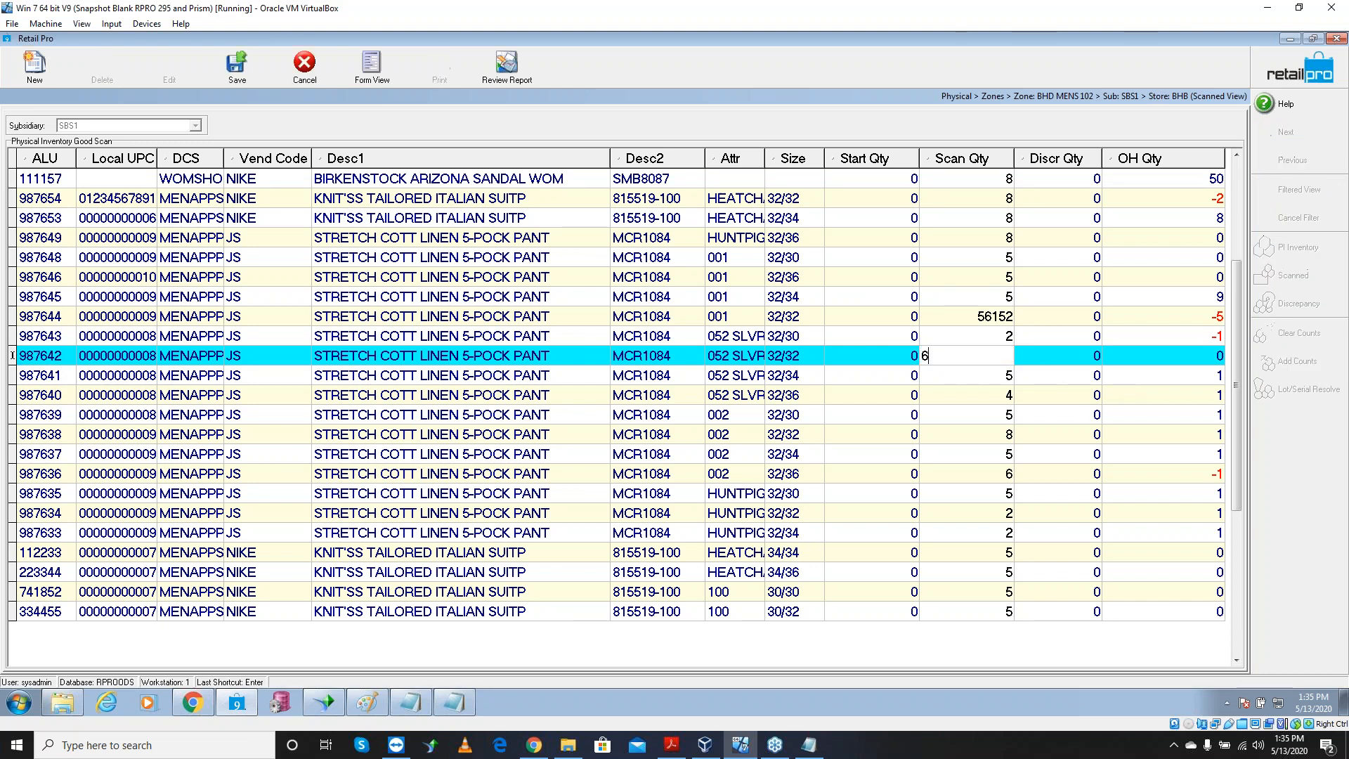
key(Tab)
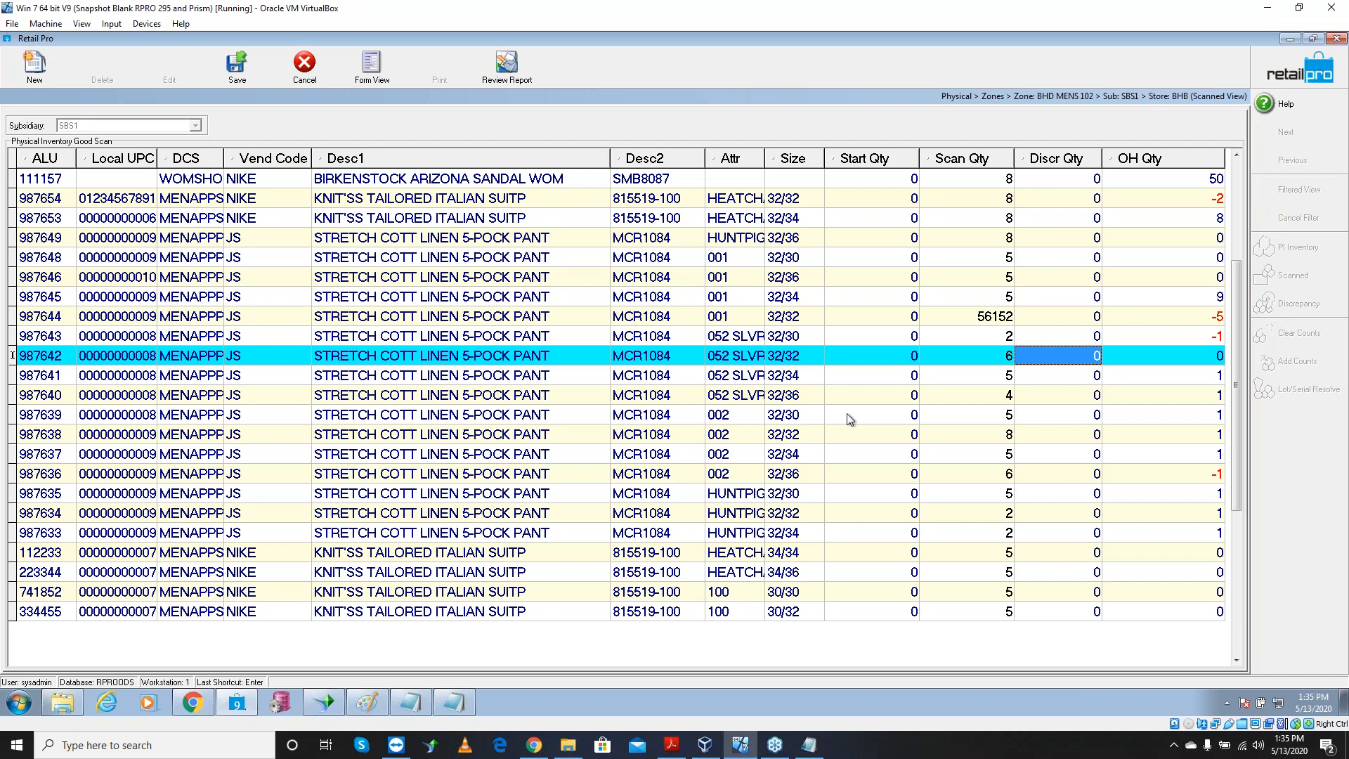
click(238, 65)
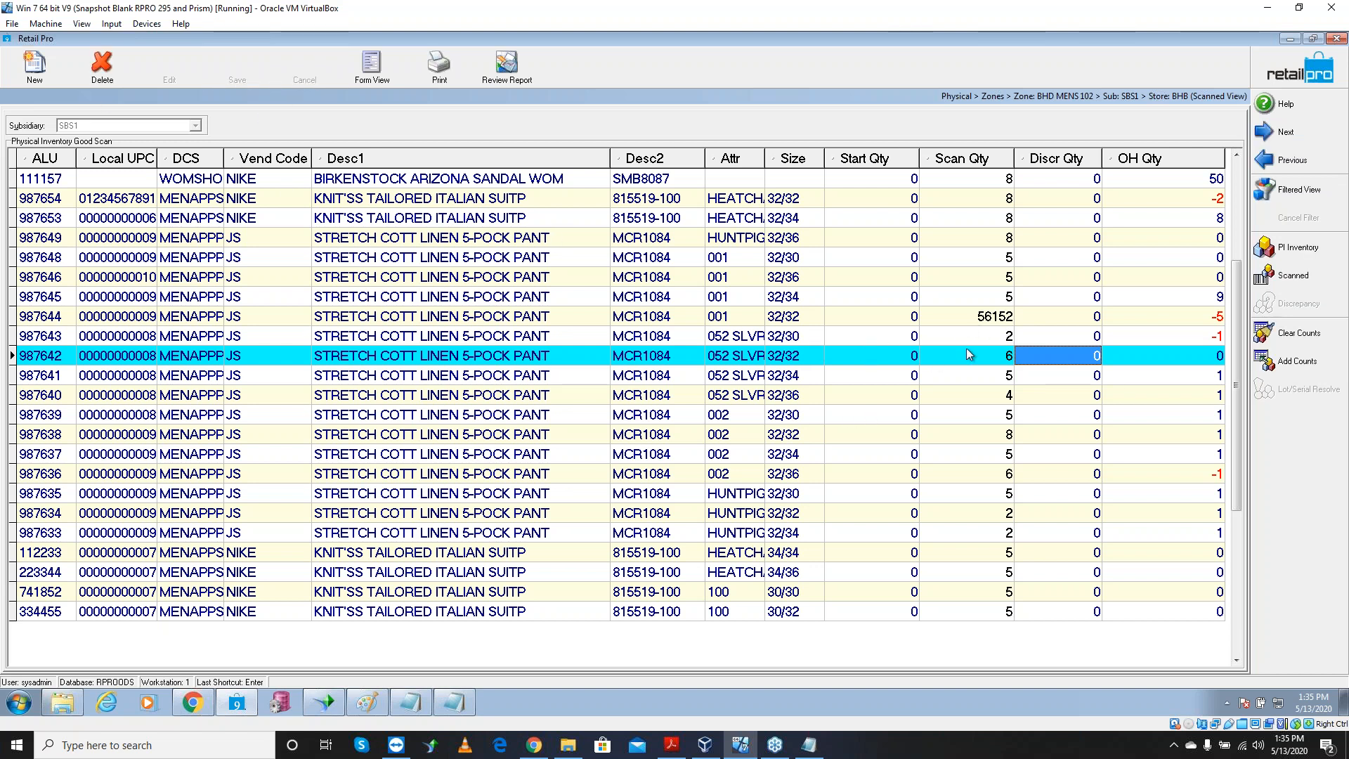
Correct item 987644's mistaken scan quantity to 12, save, and return to the zone list
click(982, 318)
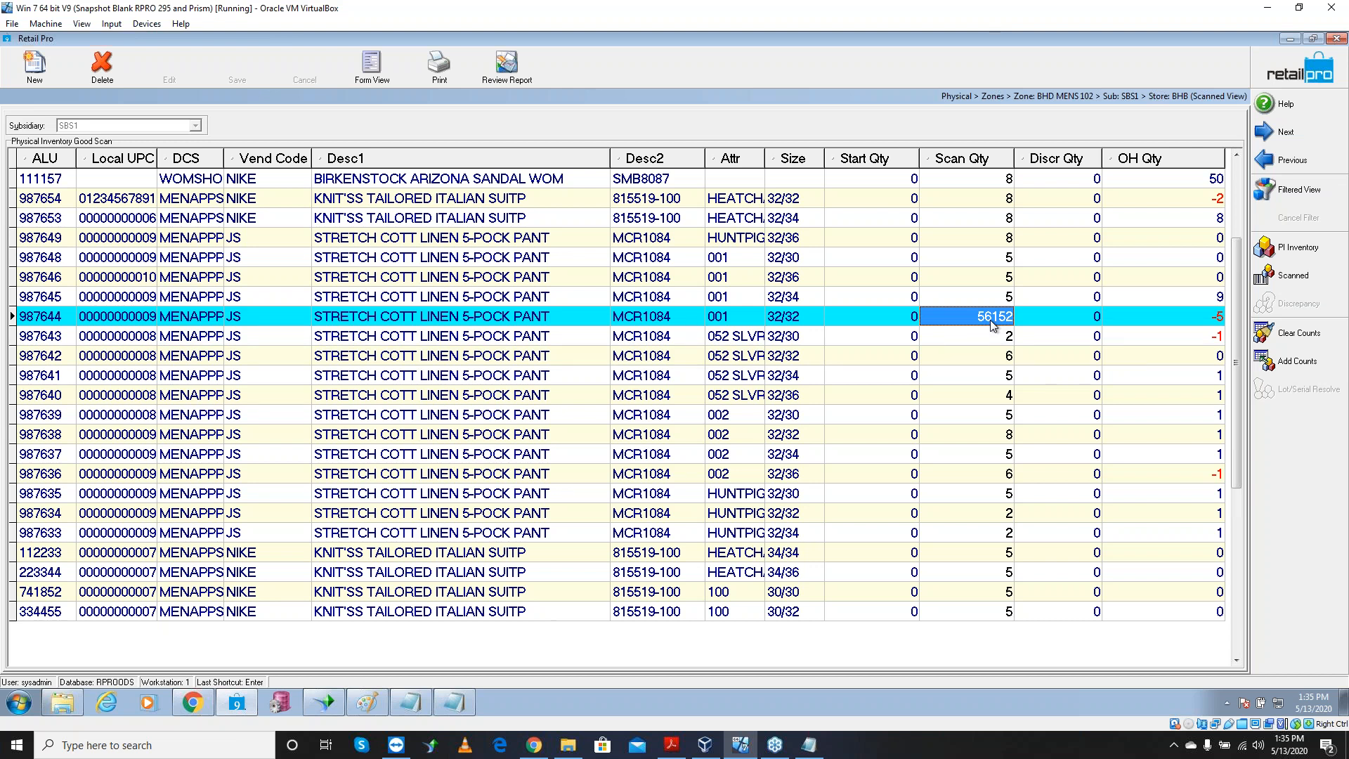
text(987645)
key(Return)
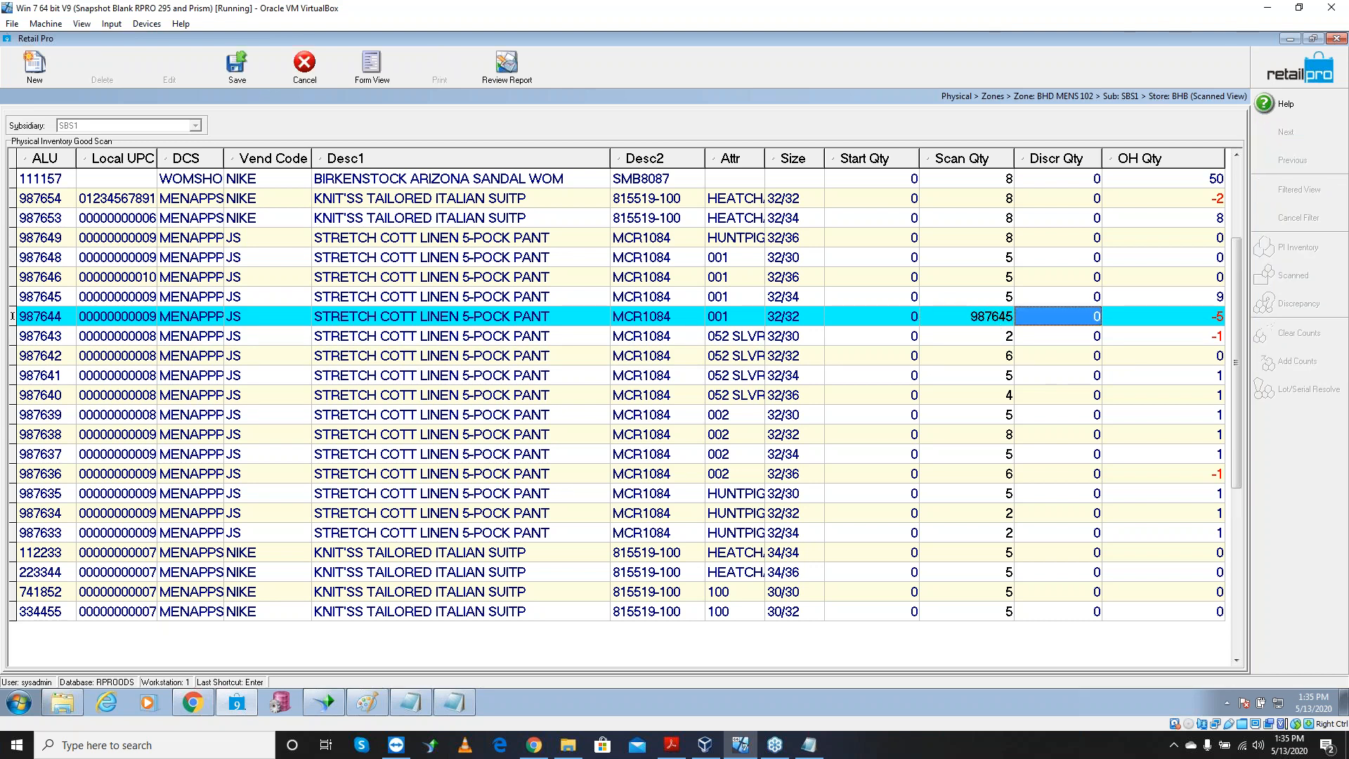
click(50, 304)
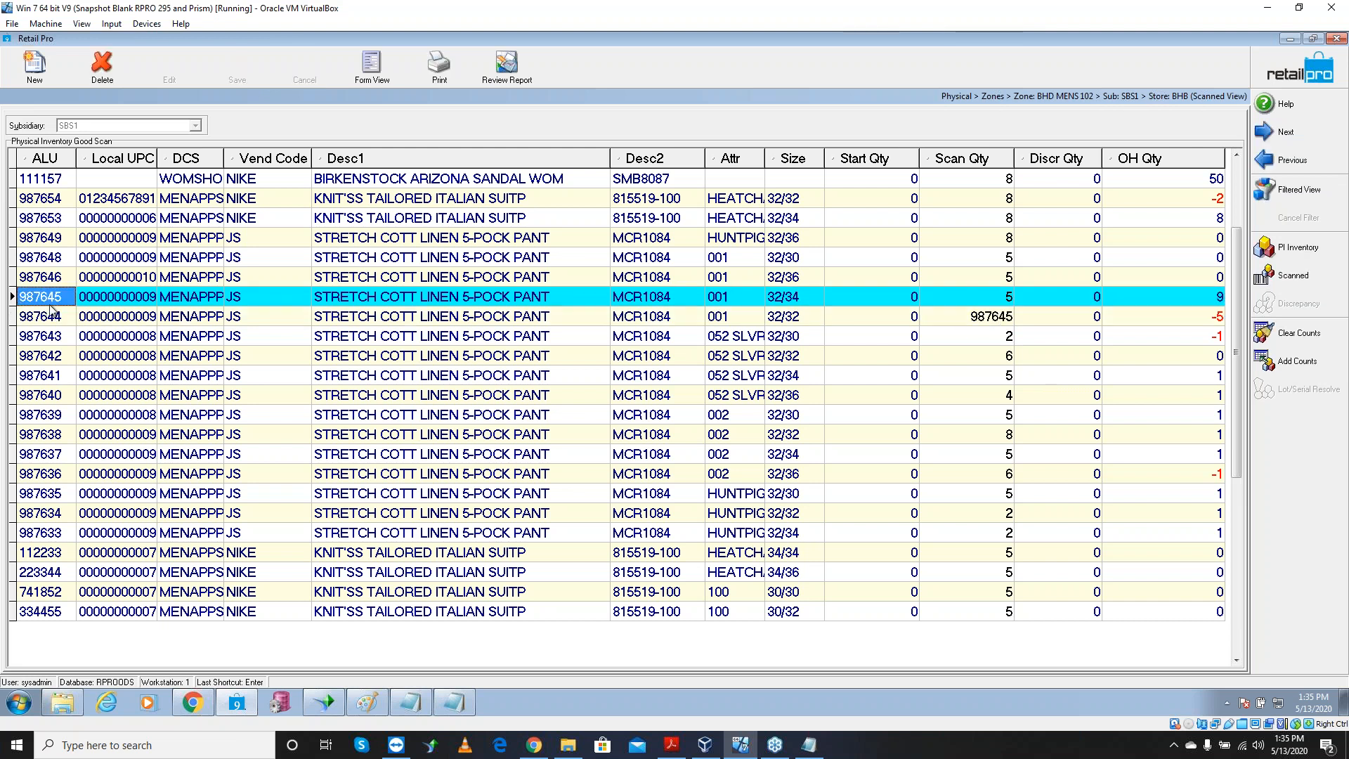
click(968, 318)
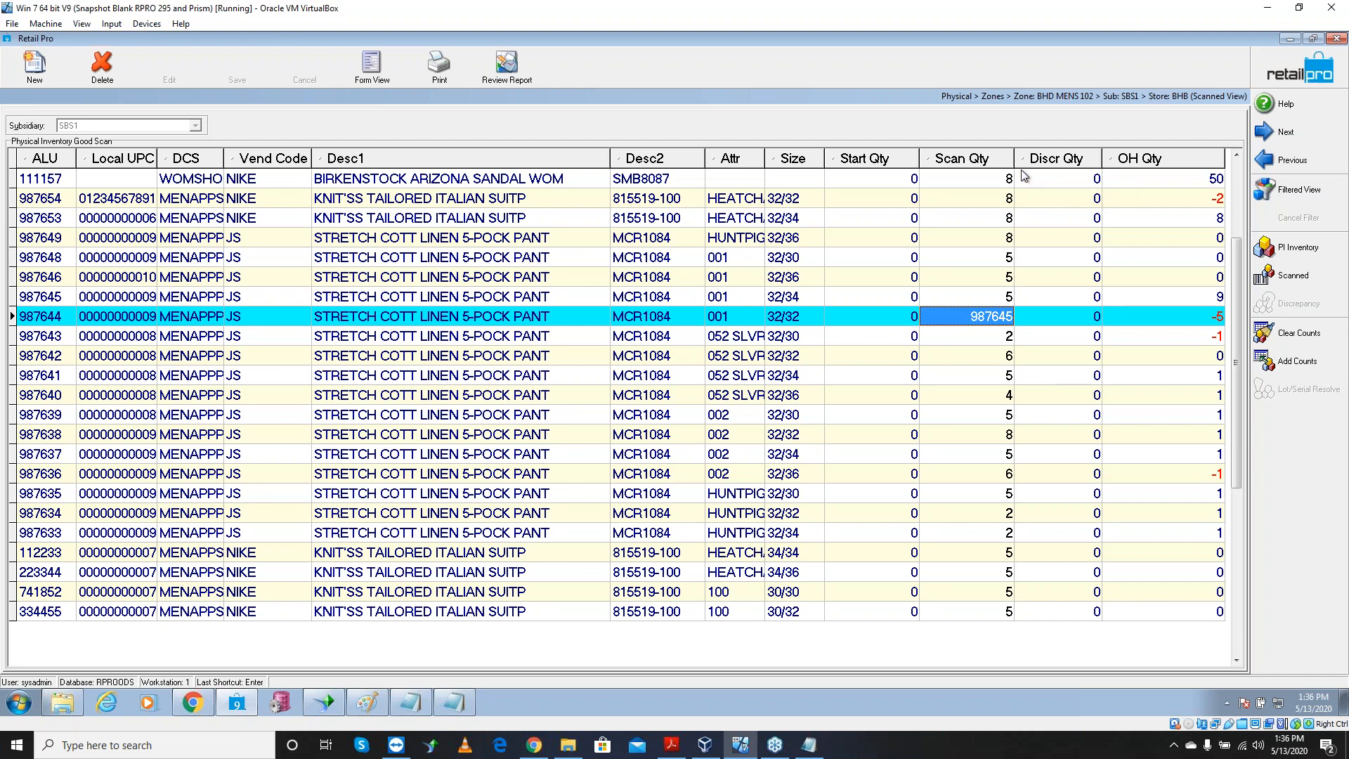
click(994, 314)
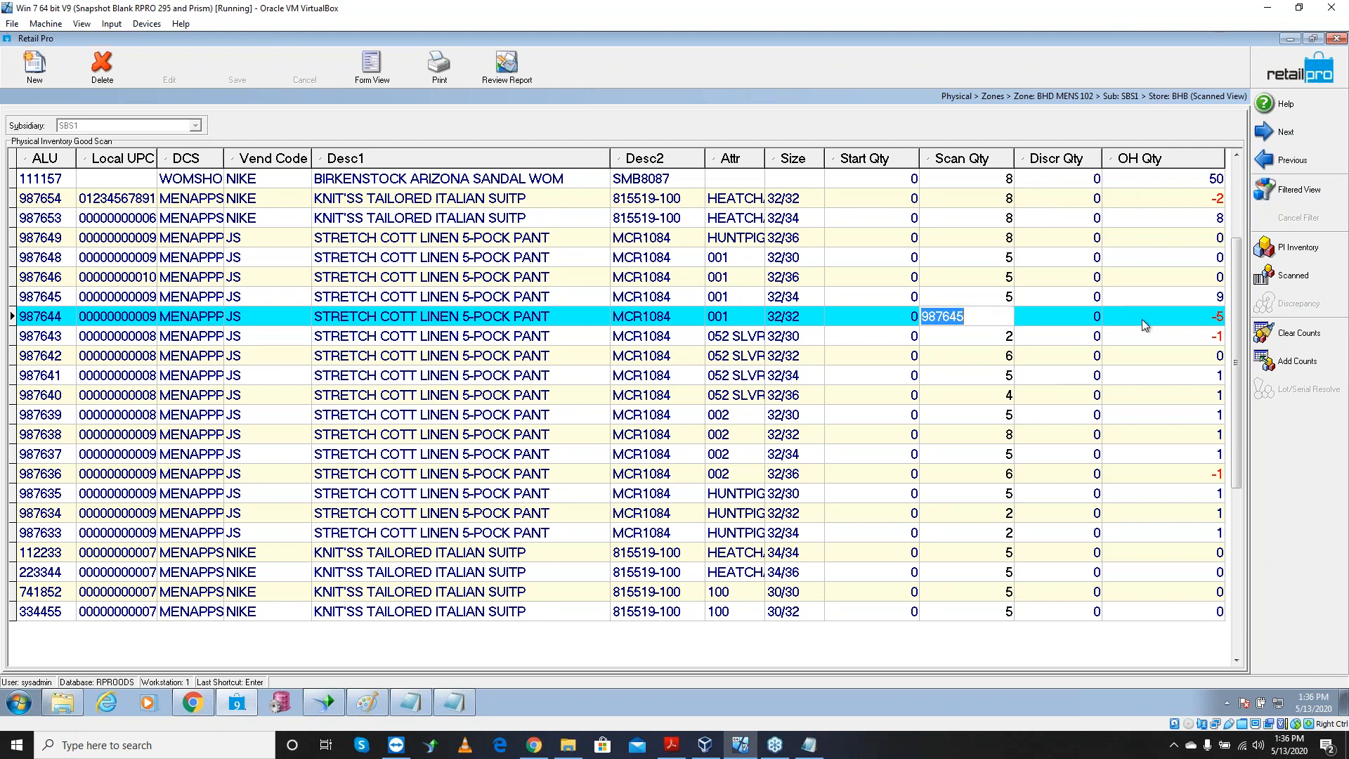
text(12)
key(Tab)
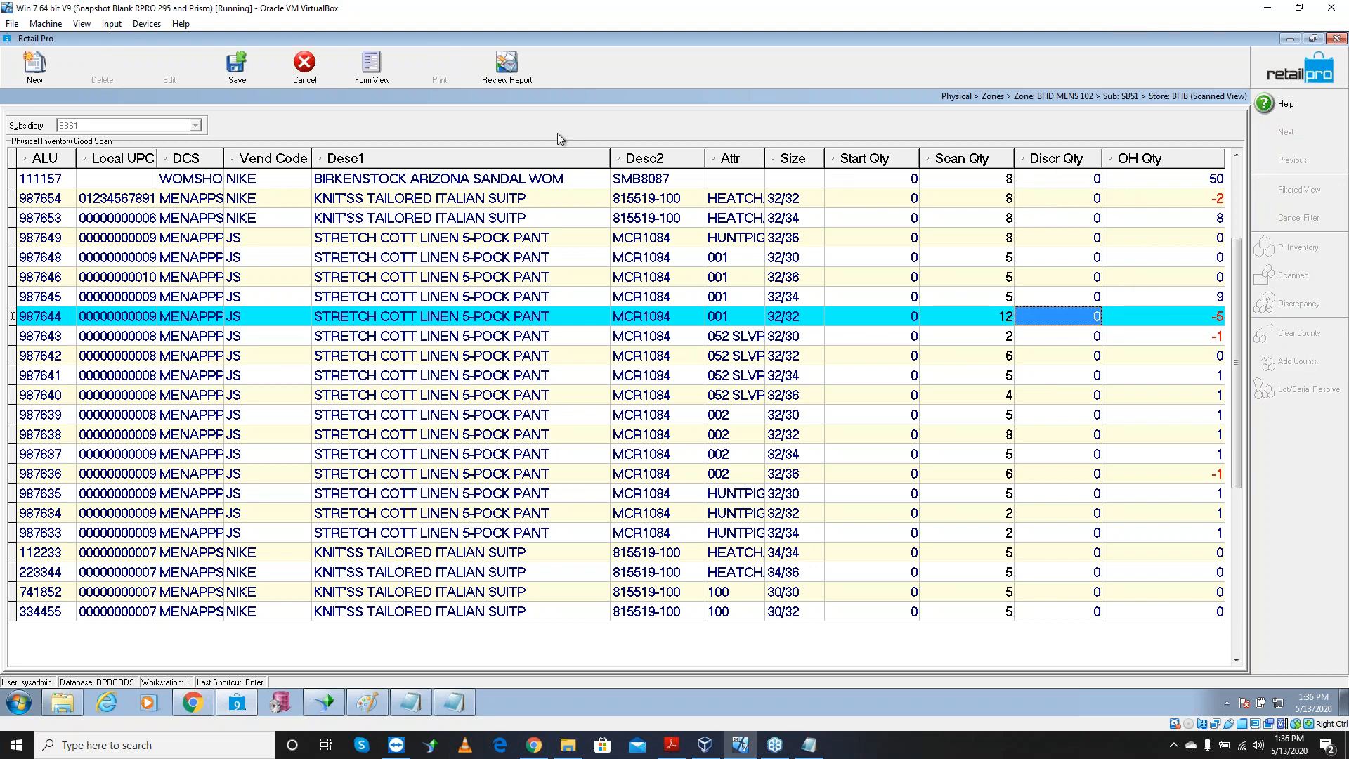
click(246, 72)
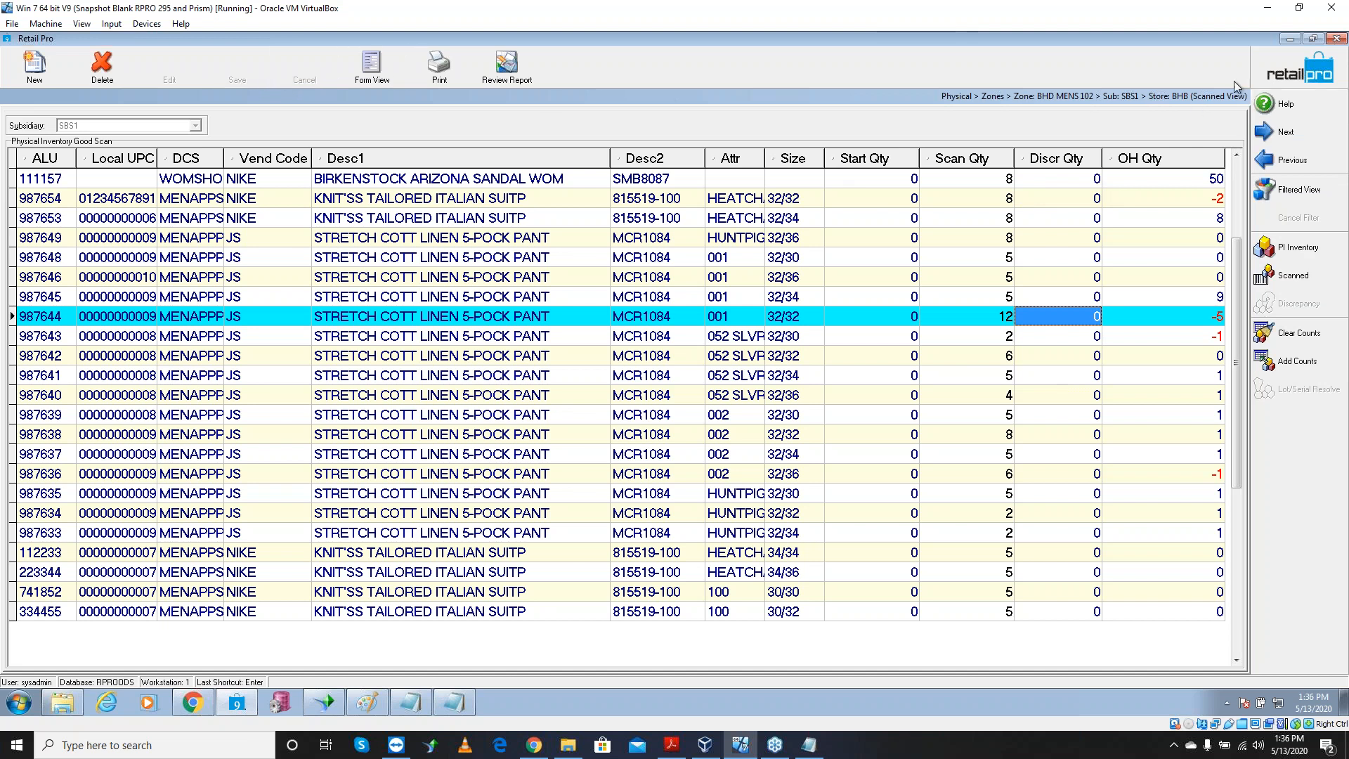
click(1295, 80)
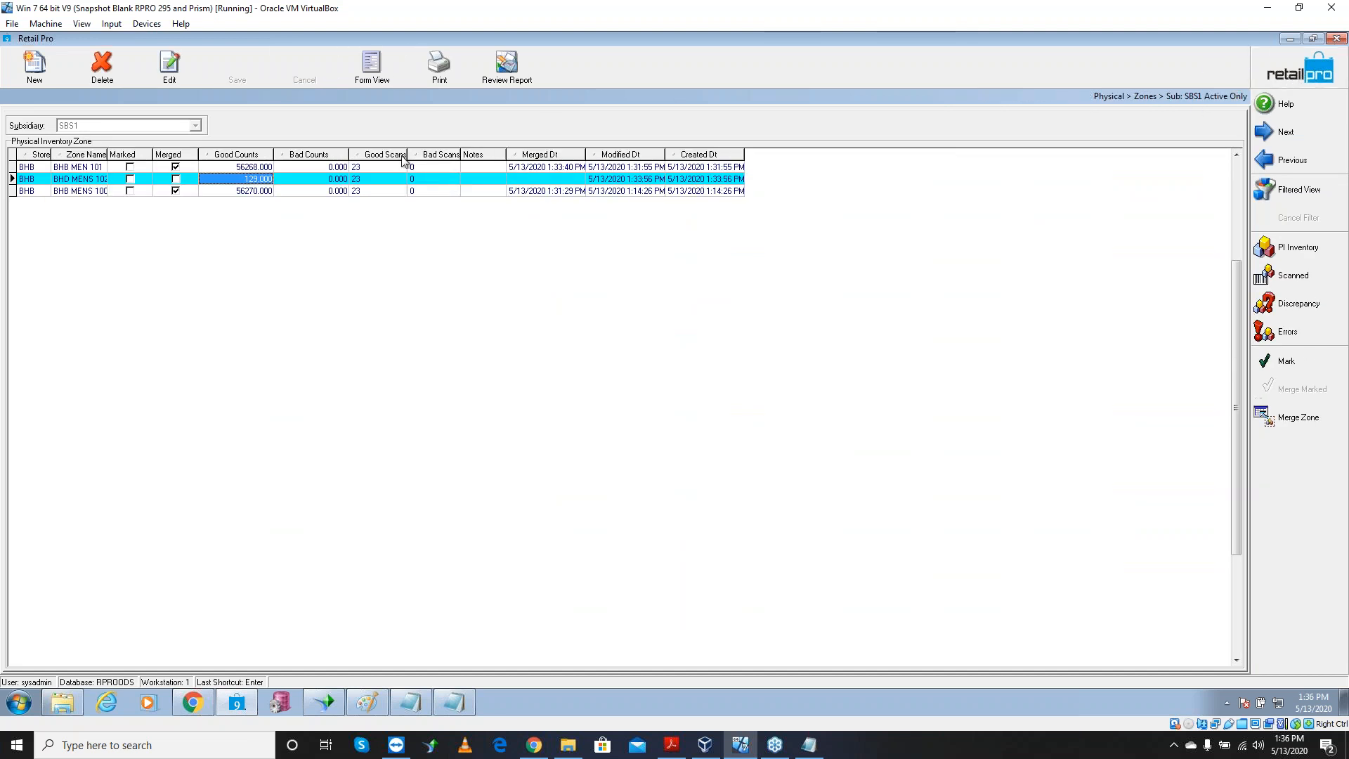
click(192, 181)
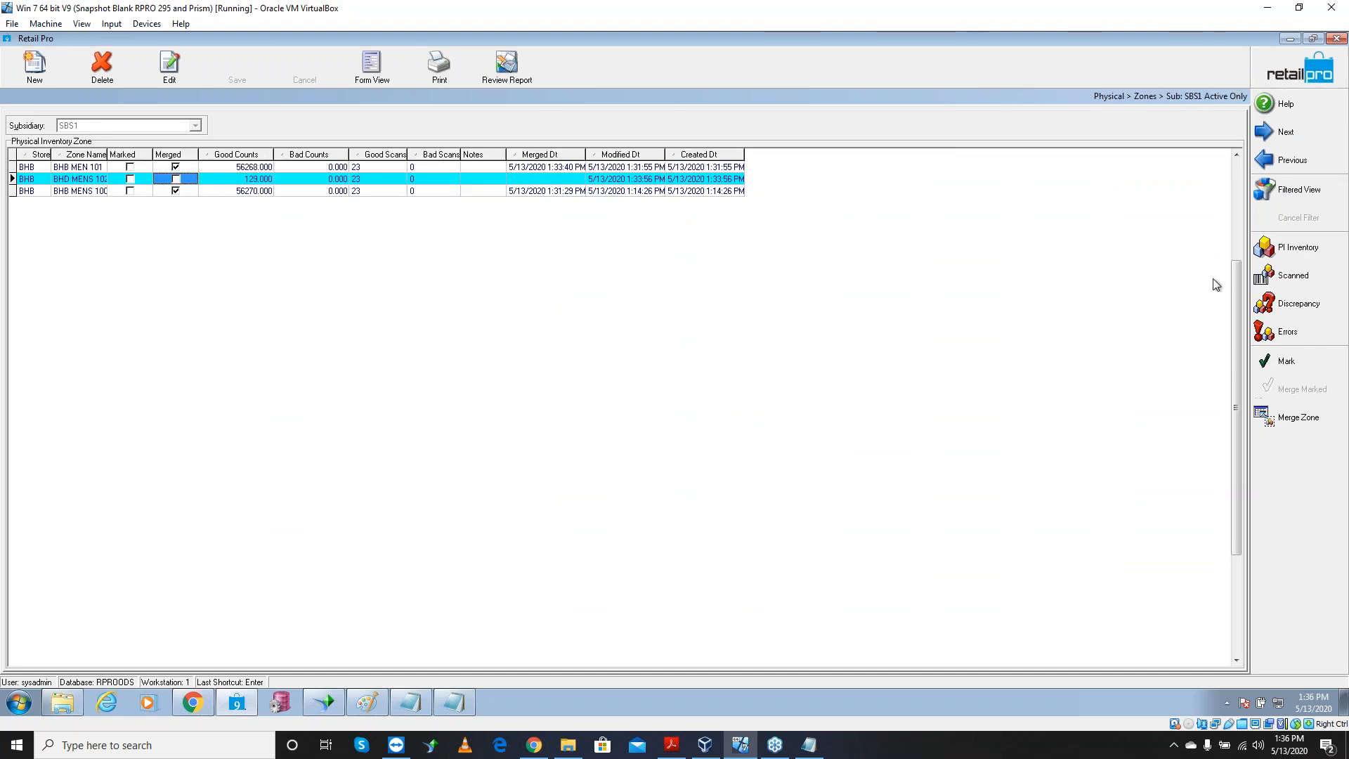
click(1300, 275)
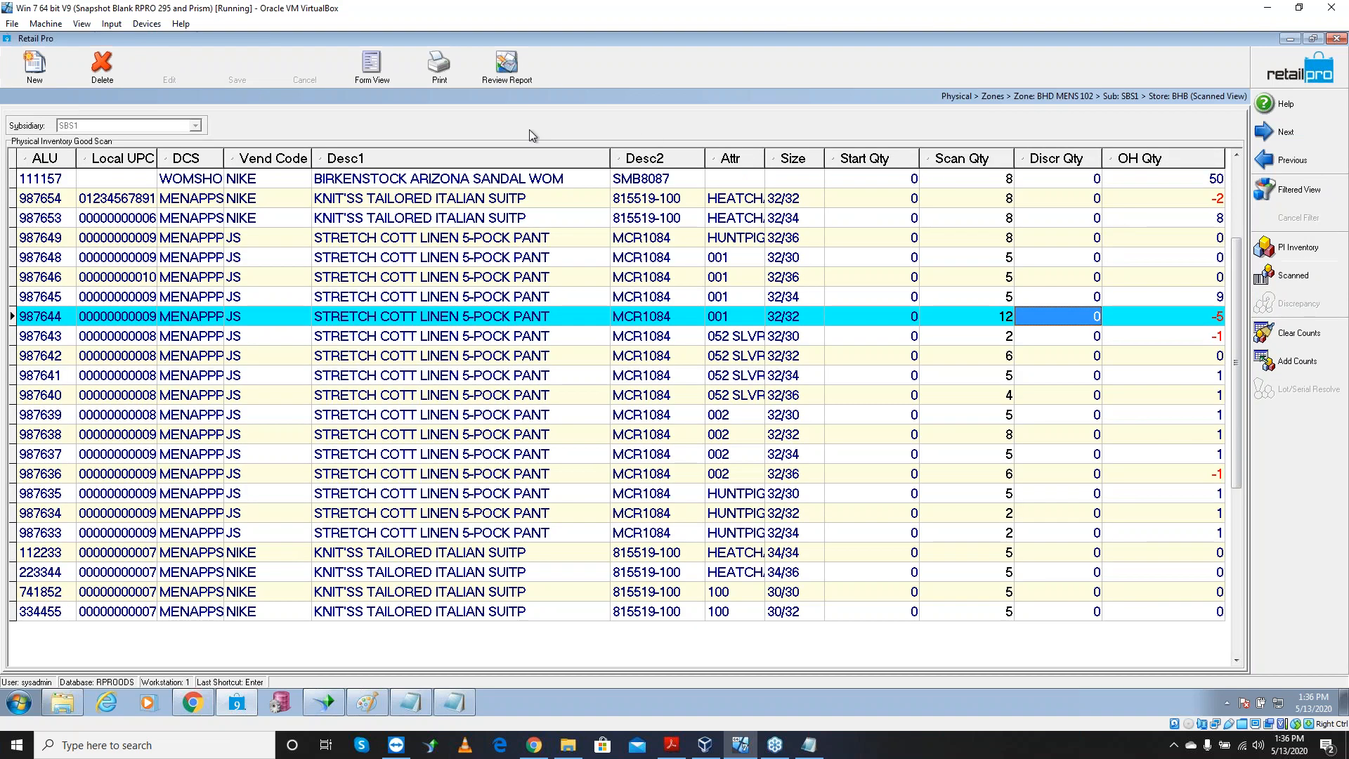
click(428, 76)
click(266, 161)
click(492, 341)
click(723, 517)
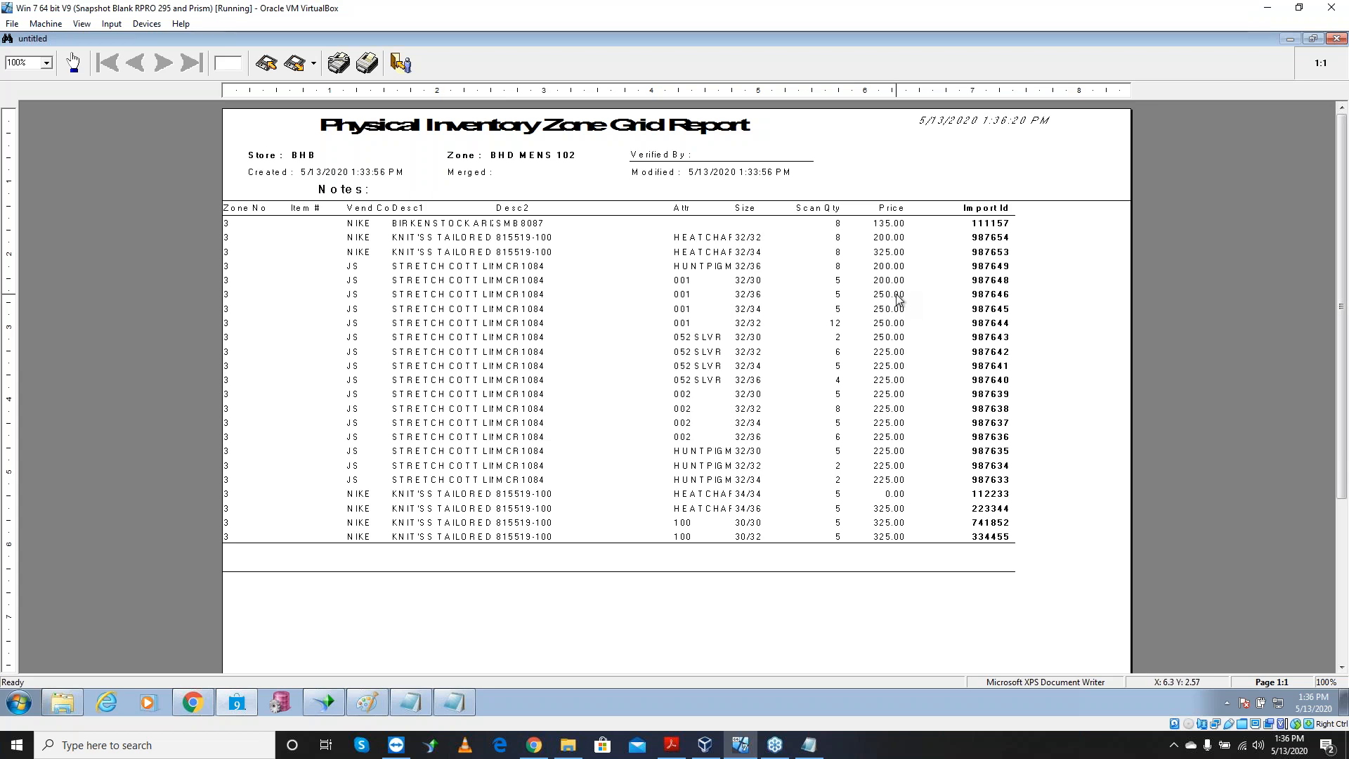
key(Escape)
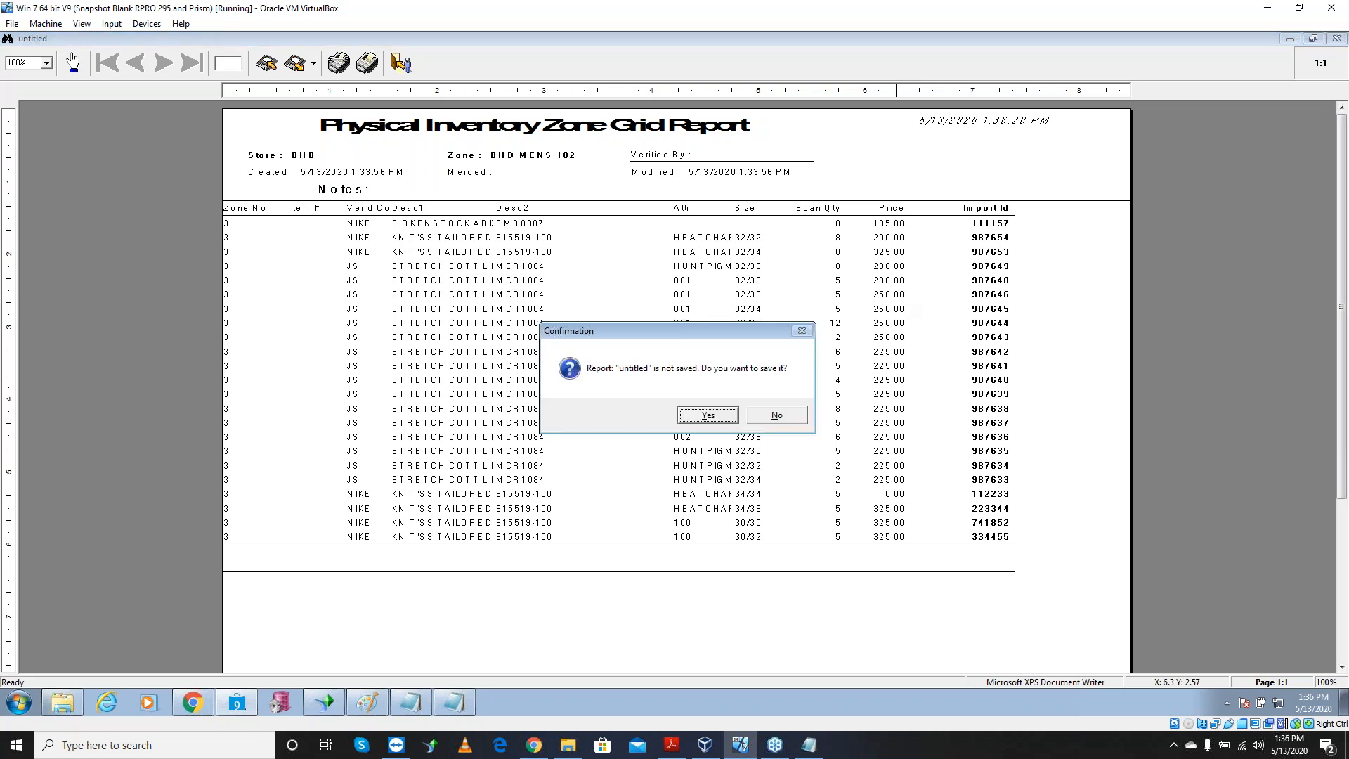
click(768, 420)
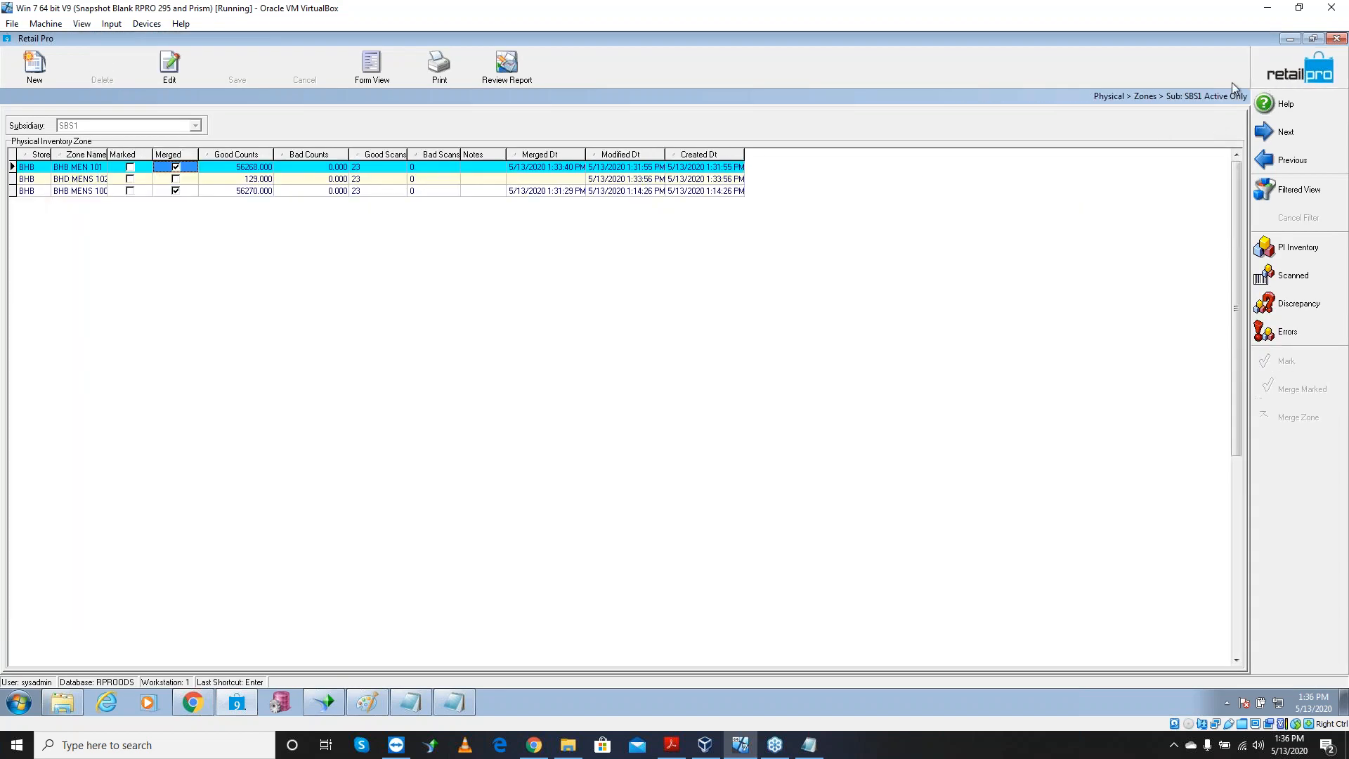
Merge zone BHD MENS 102, confirm with OK, and bring up the PI Steps9 notes
click(201, 181)
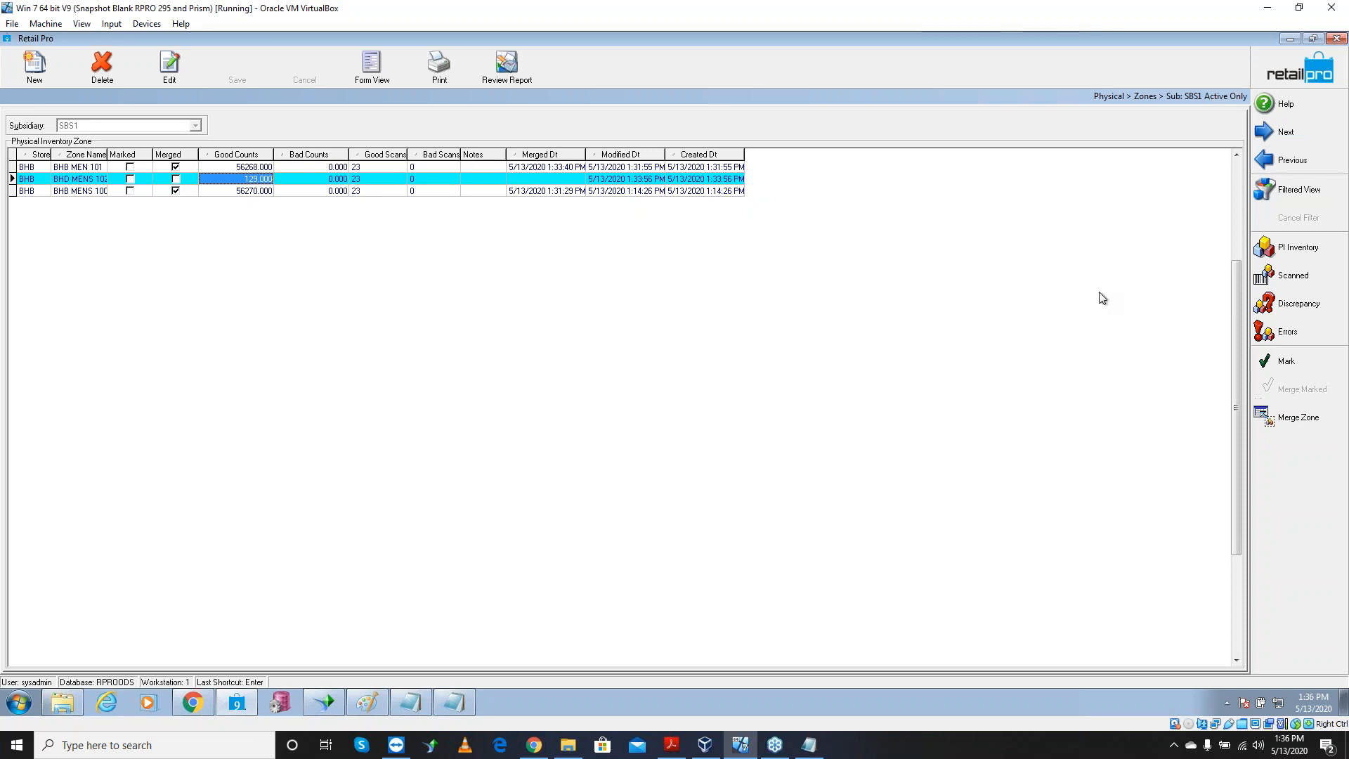
click(1310, 423)
click(644, 385)
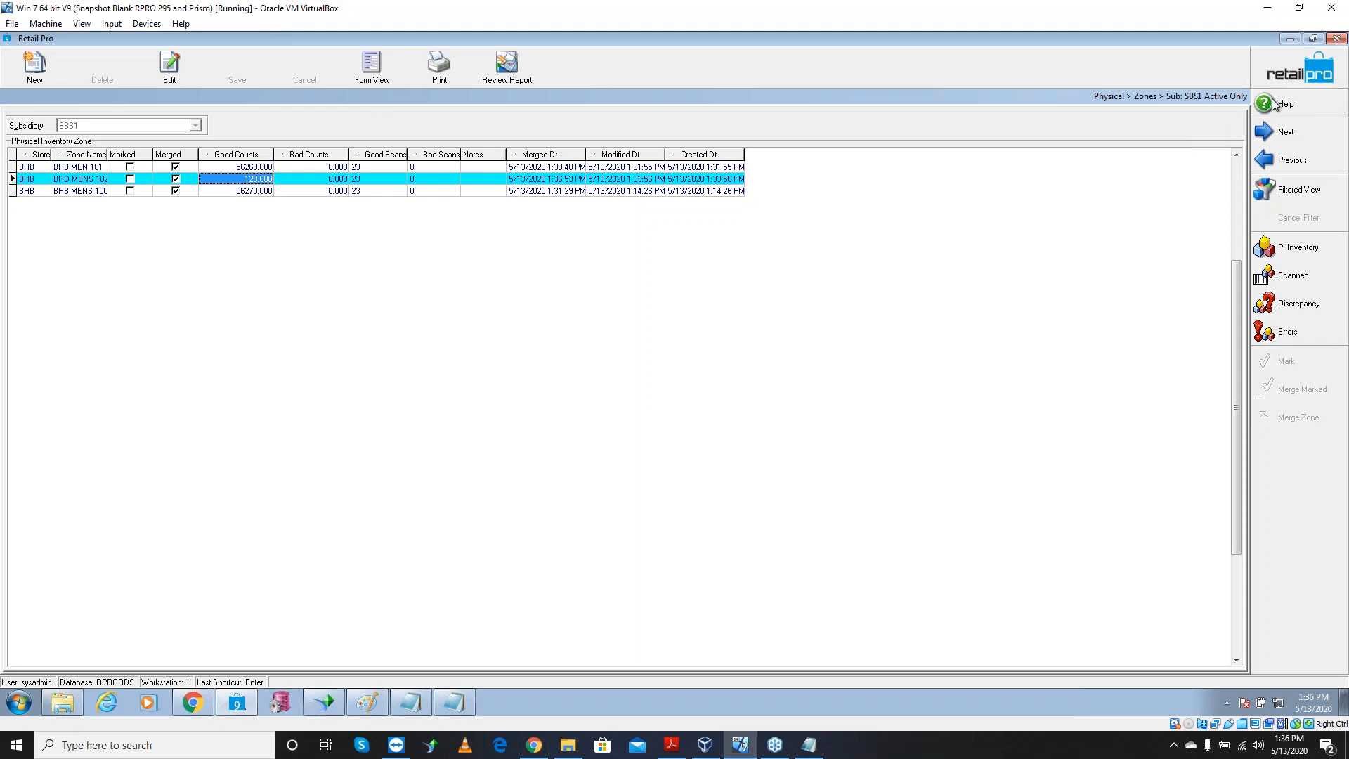
click(814, 750)
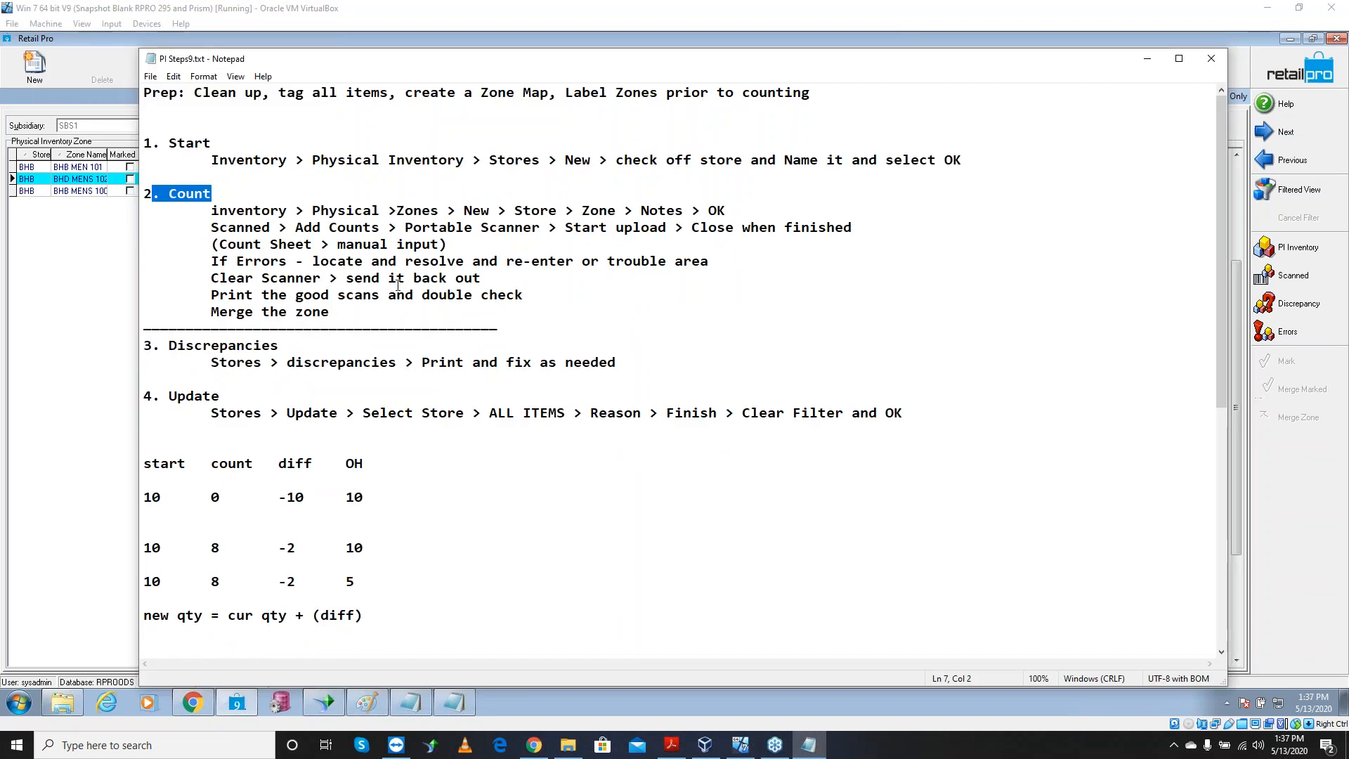
click(213, 205)
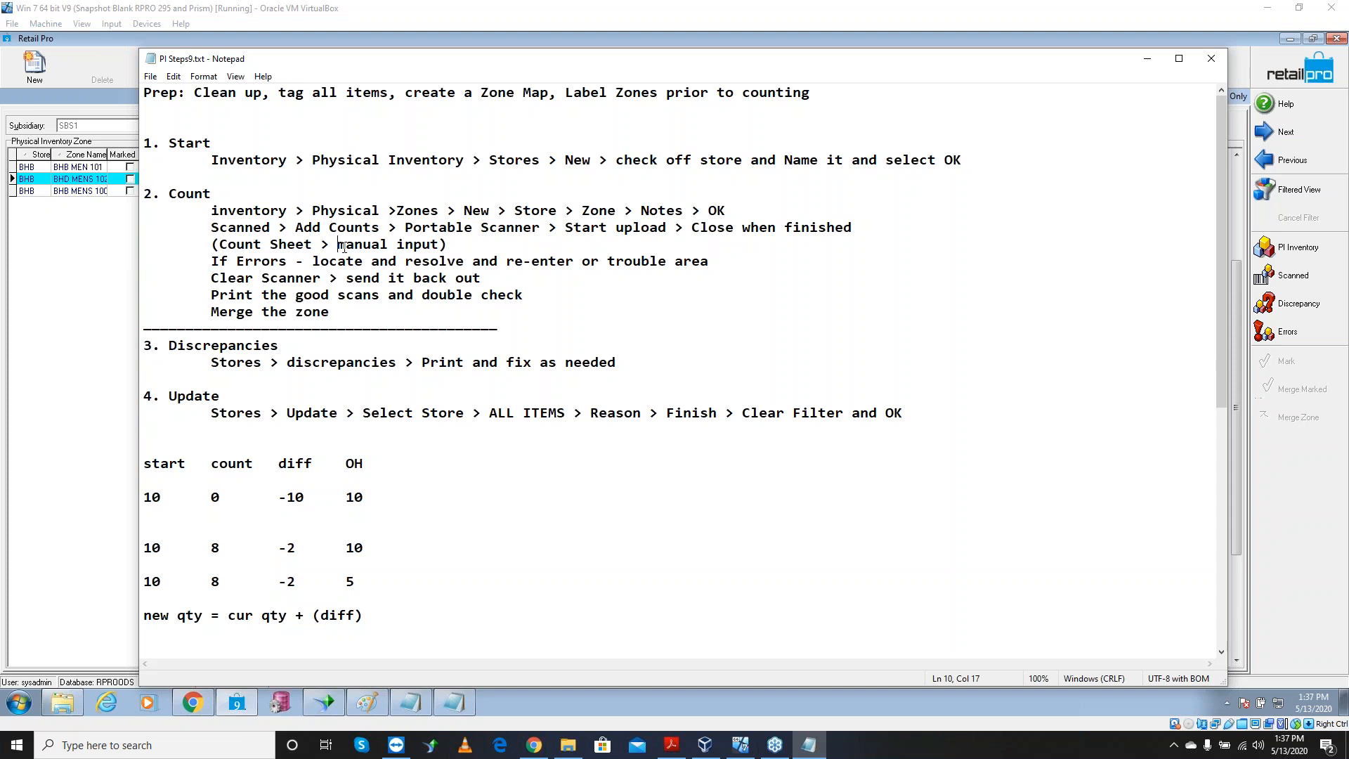
drag(431, 245, 569, 260)
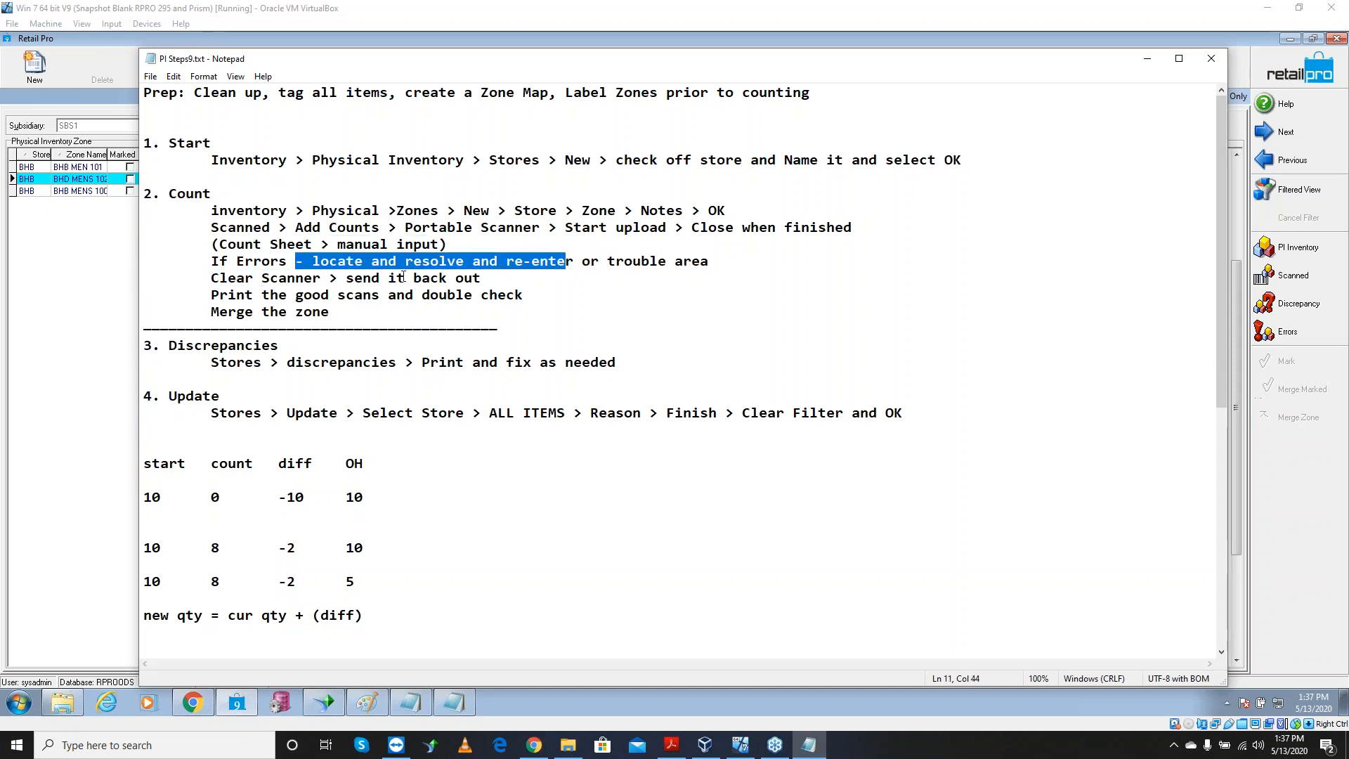
drag(338, 277, 215, 278)
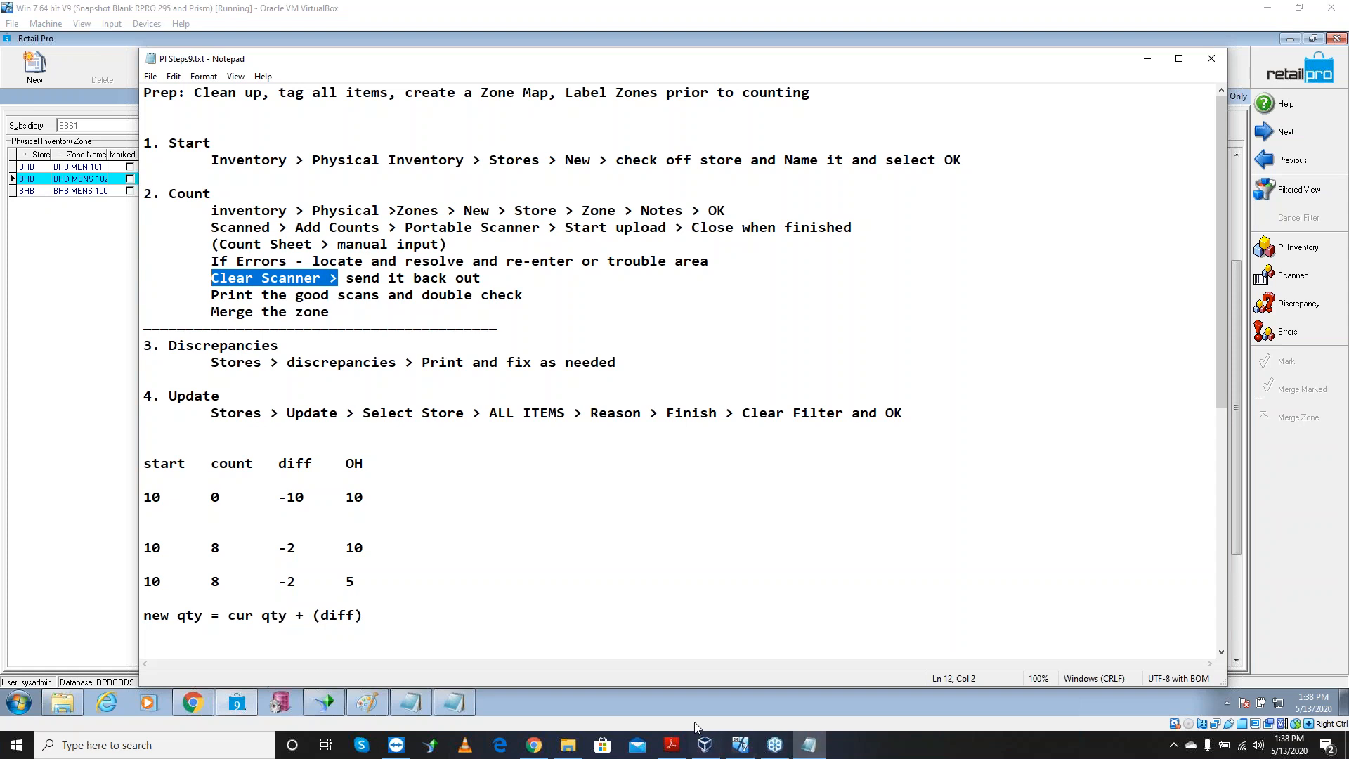
Restore Paint and start a new blank image, discarding the old sketch unsaved
click(402, 701)
click(367, 702)
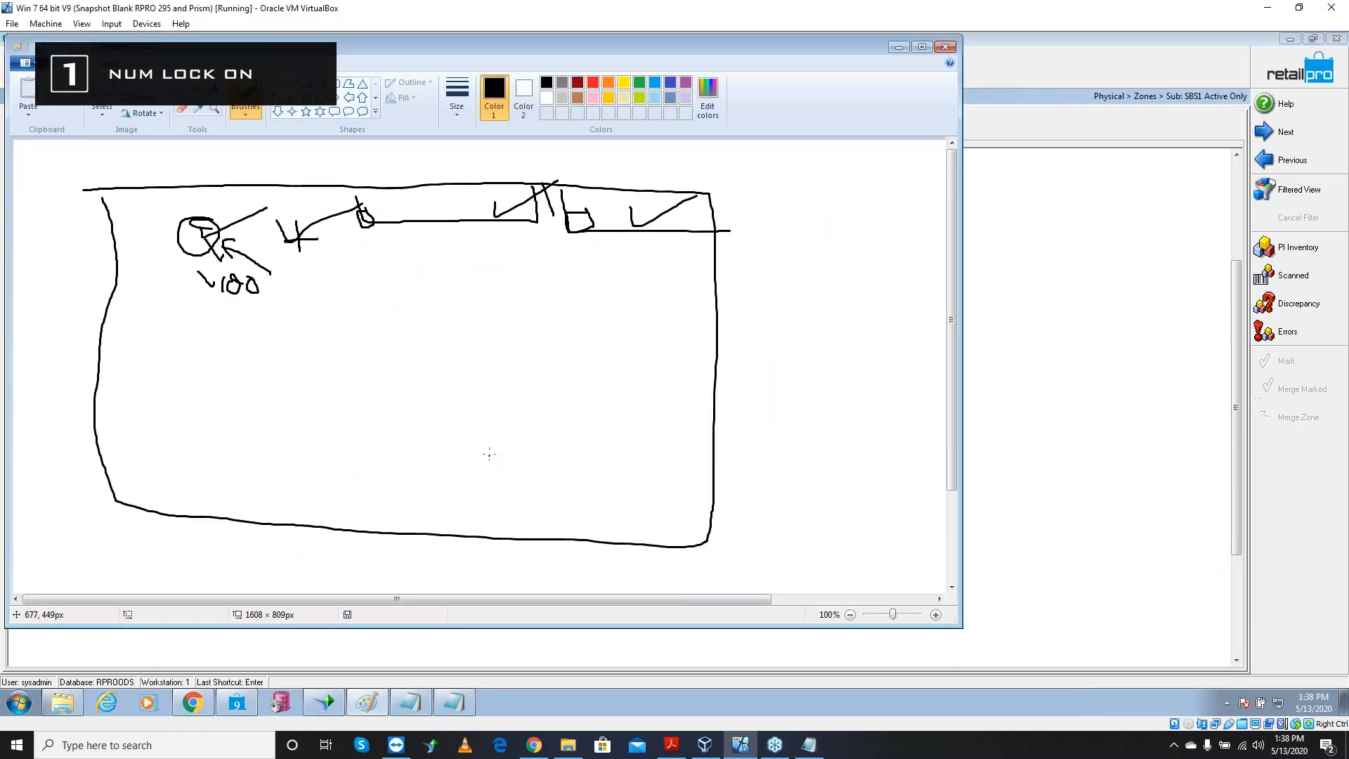
click(32, 66)
click(44, 404)
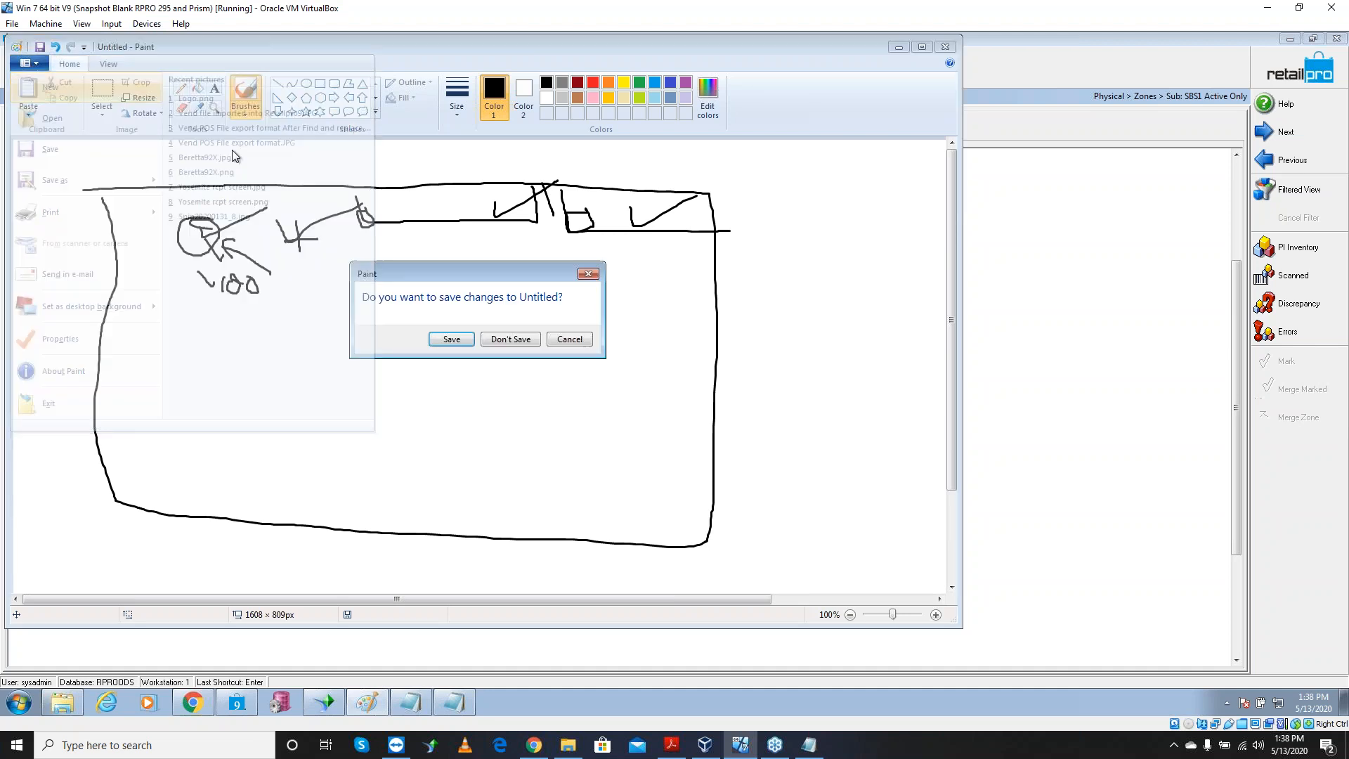
click(521, 346)
Brush-draw a horse with its legs and a stick figure standing beside it
drag(291, 248, 224, 366)
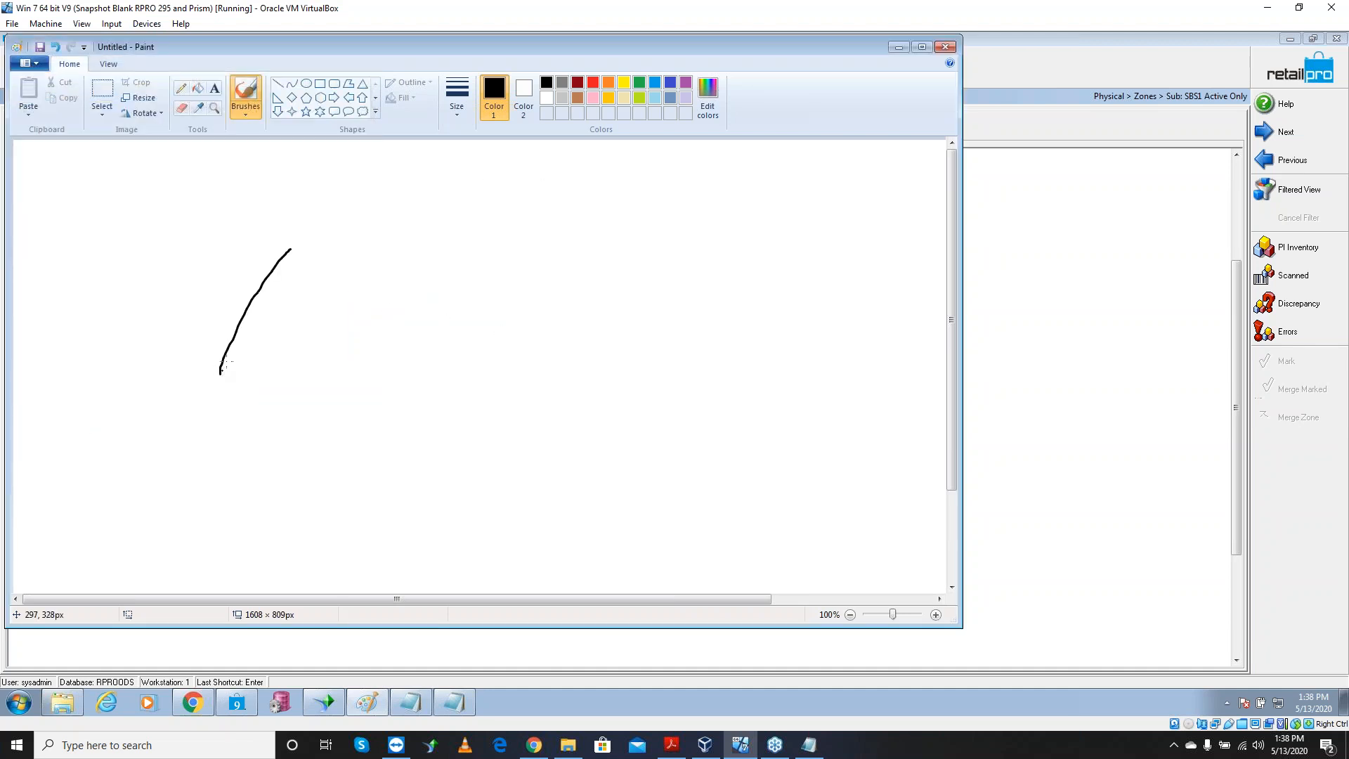
mouse_move(299, 249)
mouse_down()
mouse_move(370, 248)
mouse_move(283, 389)
mouse_move(211, 378)
mouse_move(226, 463)
mouse_up()
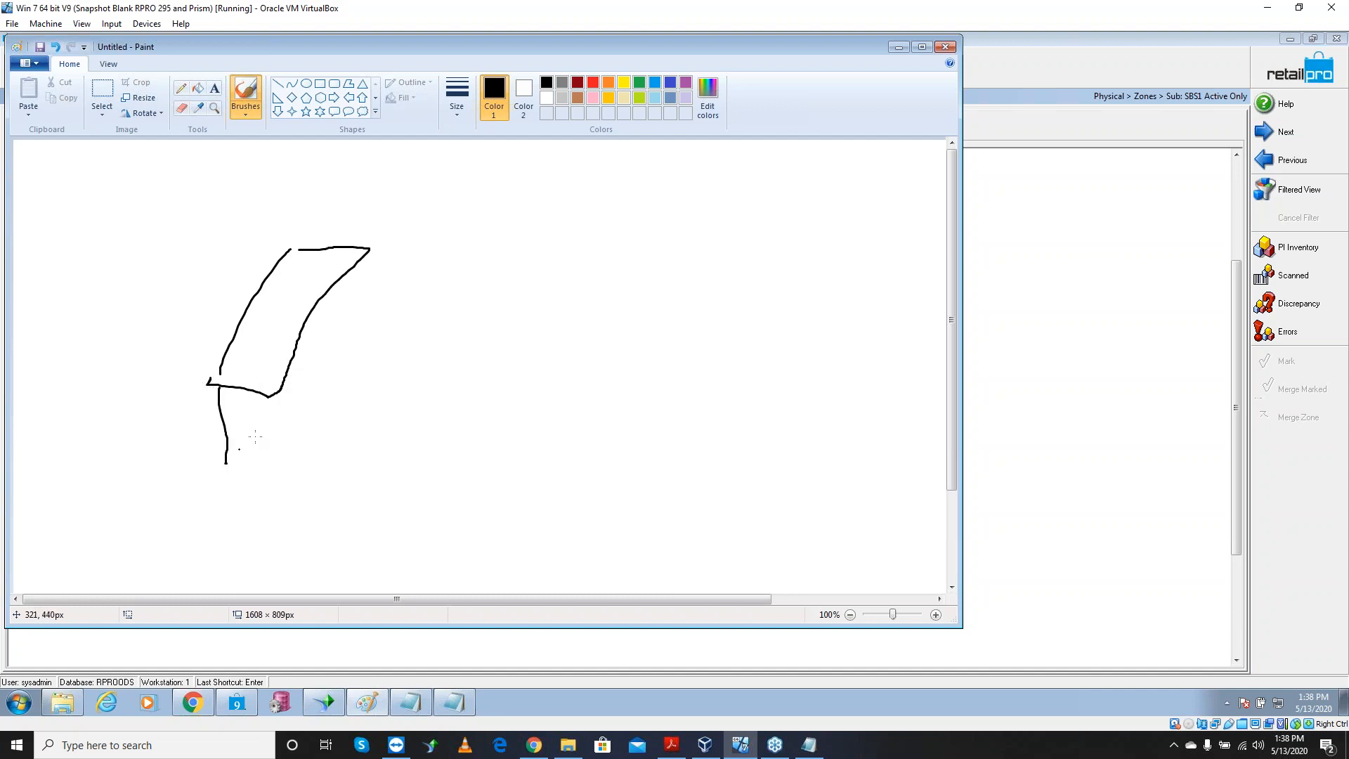
drag(277, 402, 293, 470)
drag(369, 250, 376, 317)
drag(209, 215, 191, 437)
drag(210, 387, 216, 426)
mouse_move(216, 284)
mouse_down()
mouse_move(253, 286)
mouse_move(227, 322)
mouse_up()
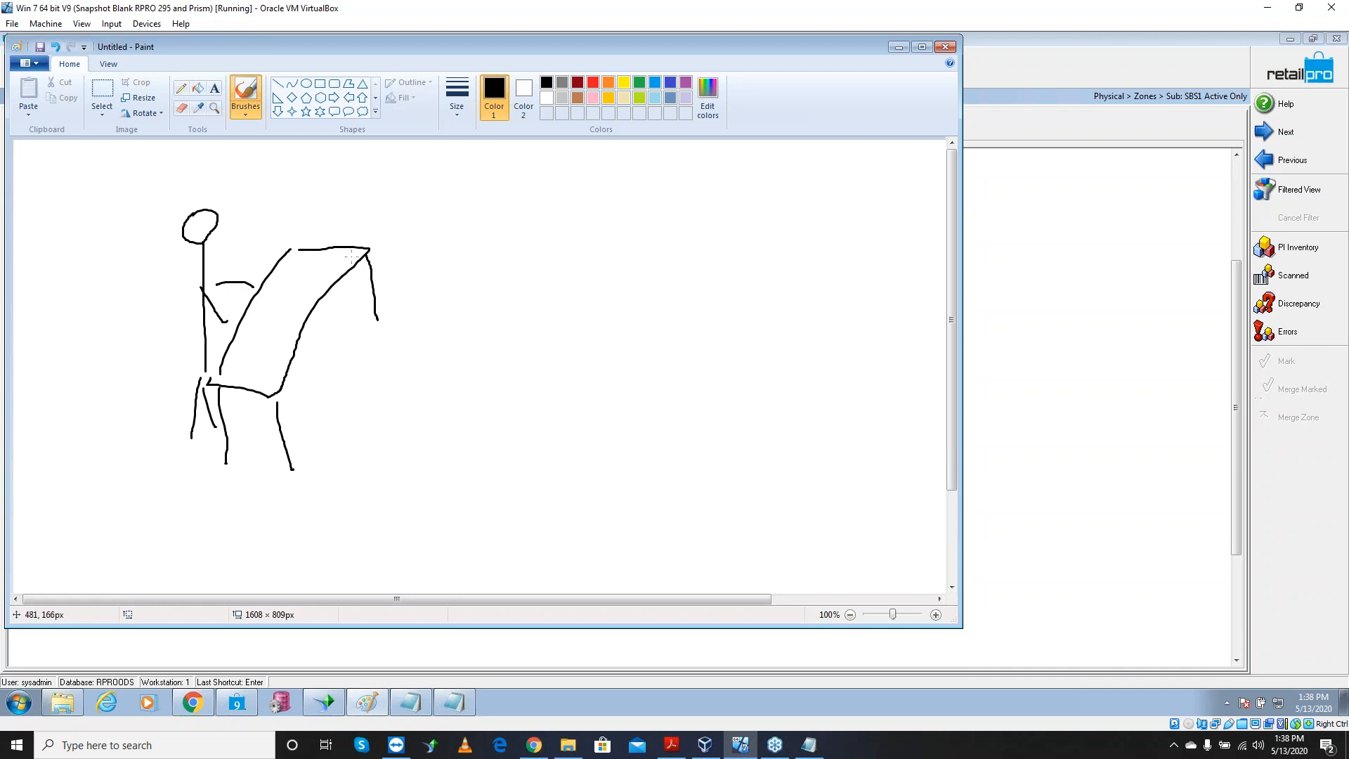
Draw second and third stick figures, touch up the horse, and give the third a sheet
mouse_move(491, 200)
mouse_down()
mouse_move(510, 245)
mouse_move(507, 206)
mouse_up()
mouse_move(501, 247)
mouse_down()
mouse_move(500, 333)
mouse_move(479, 388)
mouse_up()
drag(496, 350, 513, 380)
mouse_move(497, 262)
mouse_down()
mouse_move(484, 279)
mouse_move(524, 284)
mouse_up()
mouse_move(578, 194)
mouse_down()
mouse_move(571, 346)
mouse_move(591, 355)
mouse_up()
mouse_move(568, 267)
mouse_down()
mouse_move(552, 288)
mouse_move(597, 279)
mouse_up()
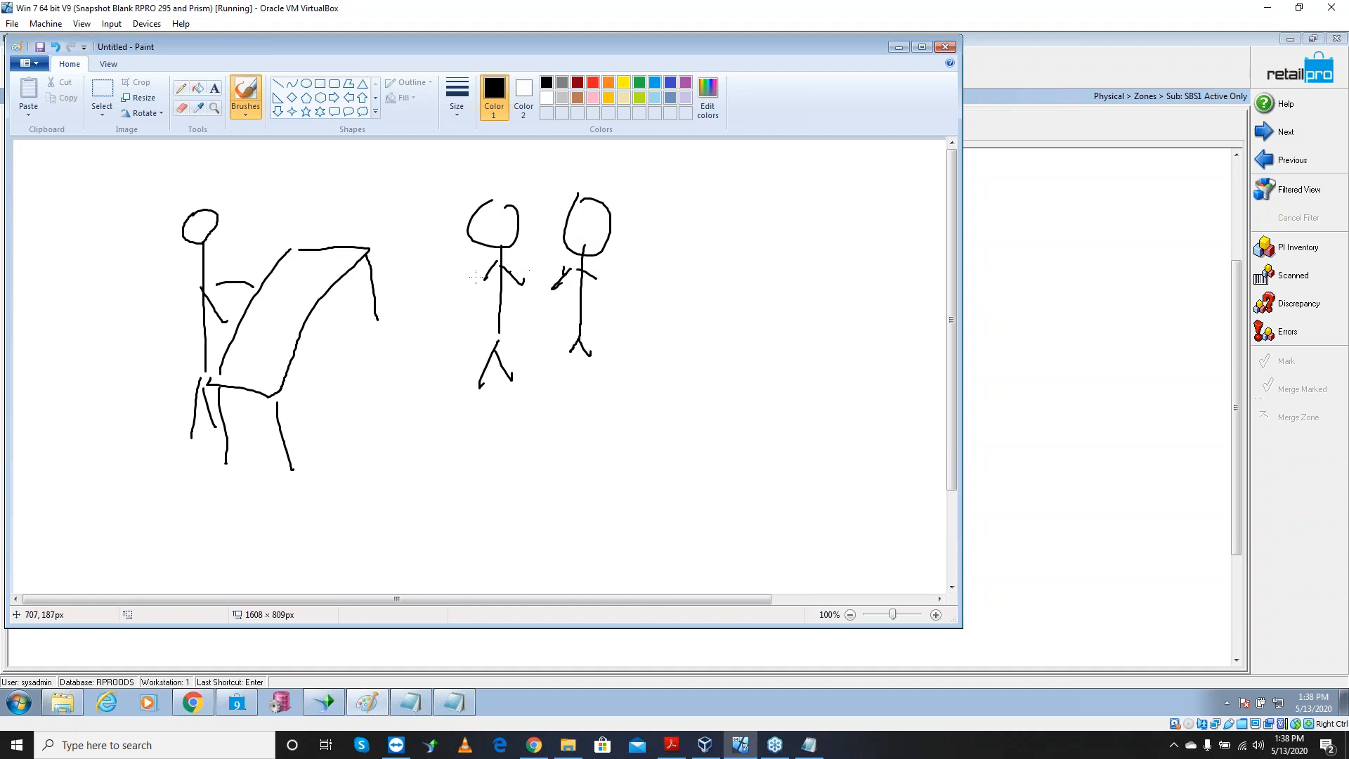
mouse_move(290, 281)
mouse_down()
mouse_move(261, 295)
mouse_move(296, 279)
mouse_up()
drag(574, 283, 568, 285)
mouse_move(274, 363)
mouse_down()
mouse_move(261, 377)
mouse_move(287, 367)
mouse_move(255, 380)
mouse_move(265, 395)
mouse_up()
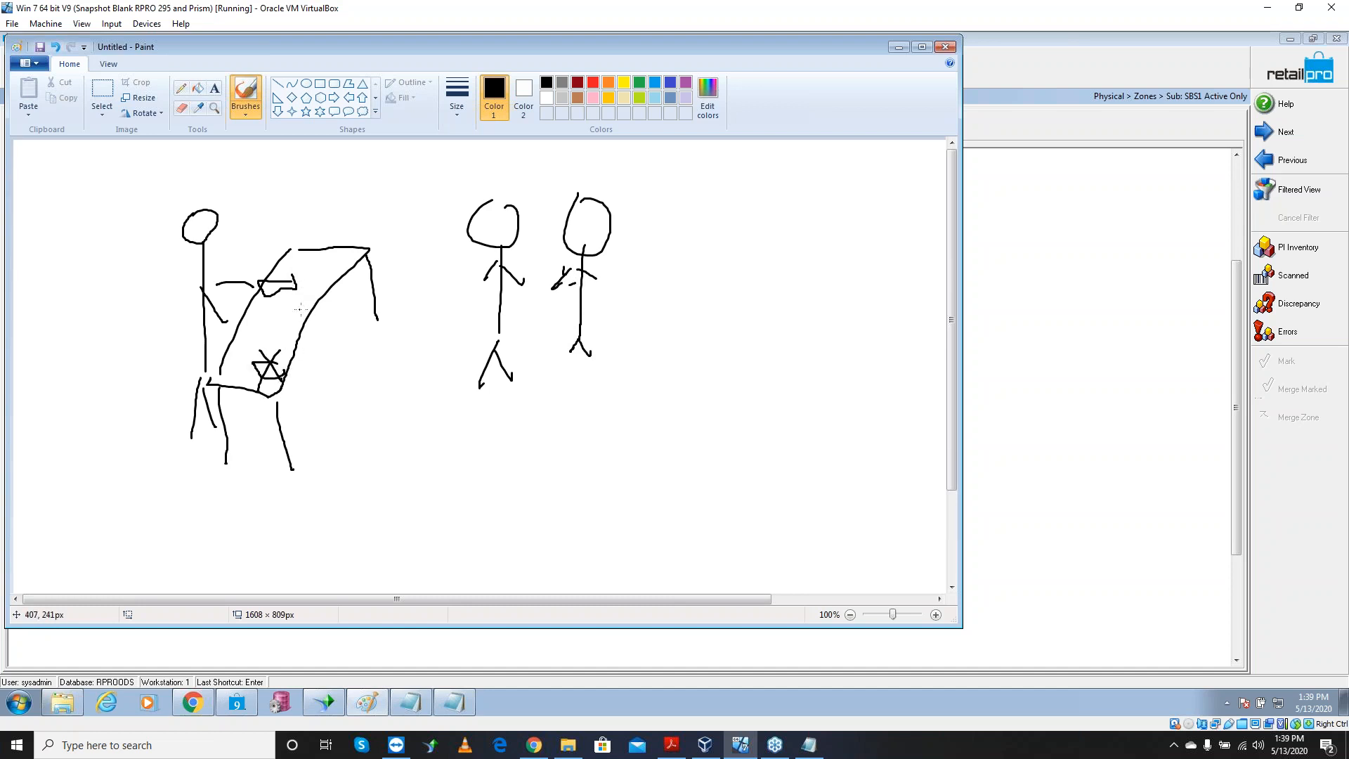
mouse_move(600, 272)
mouse_down()
mouse_move(596, 305)
mouse_move(631, 269)
mouse_move(595, 303)
mouse_up()
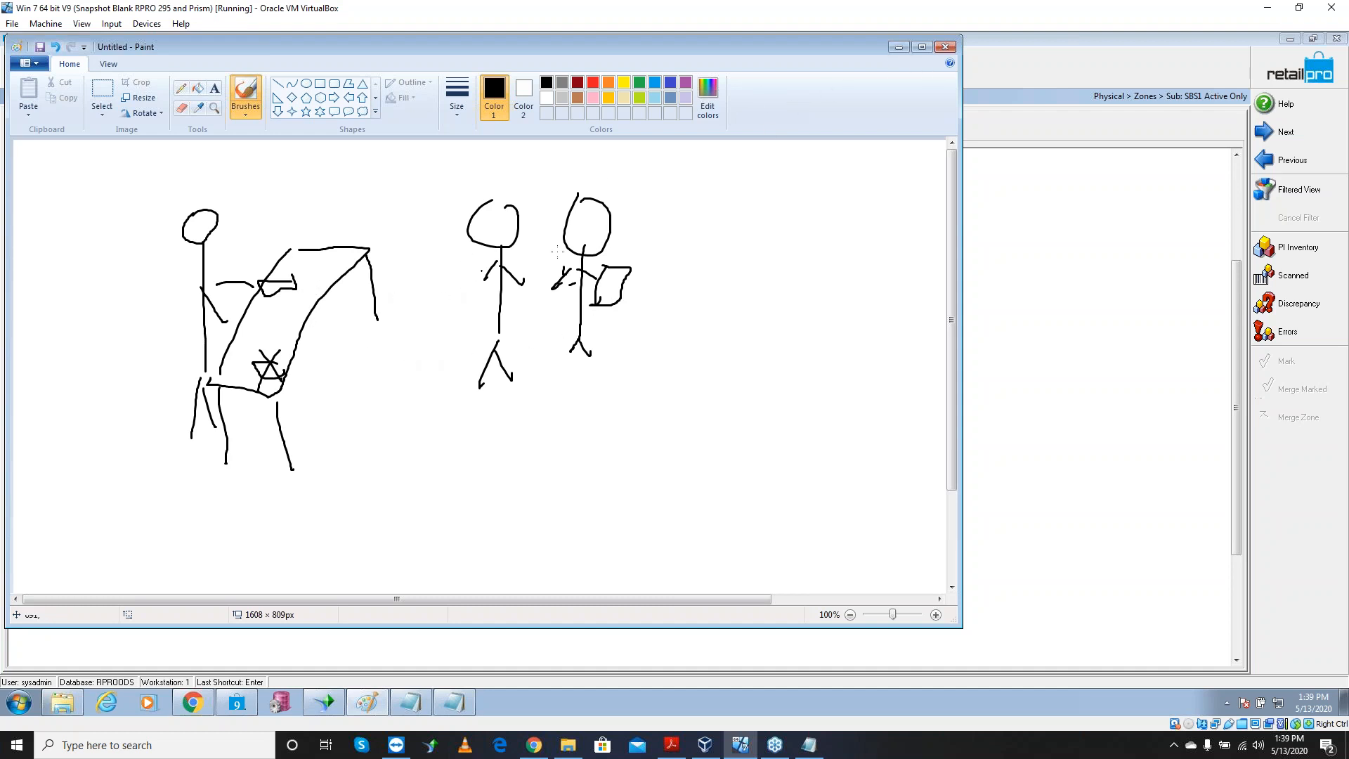
Add a fourth stick figure with arms on the right, then minimize Paint
mouse_move(697, 205)
mouse_down()
mouse_move(676, 226)
mouse_move(695, 232)
mouse_move(695, 301)
mouse_move(677, 341)
mouse_move(721, 342)
mouse_up()
mouse_move(696, 255)
mouse_down()
mouse_move(677, 279)
mouse_move(710, 265)
mouse_up()
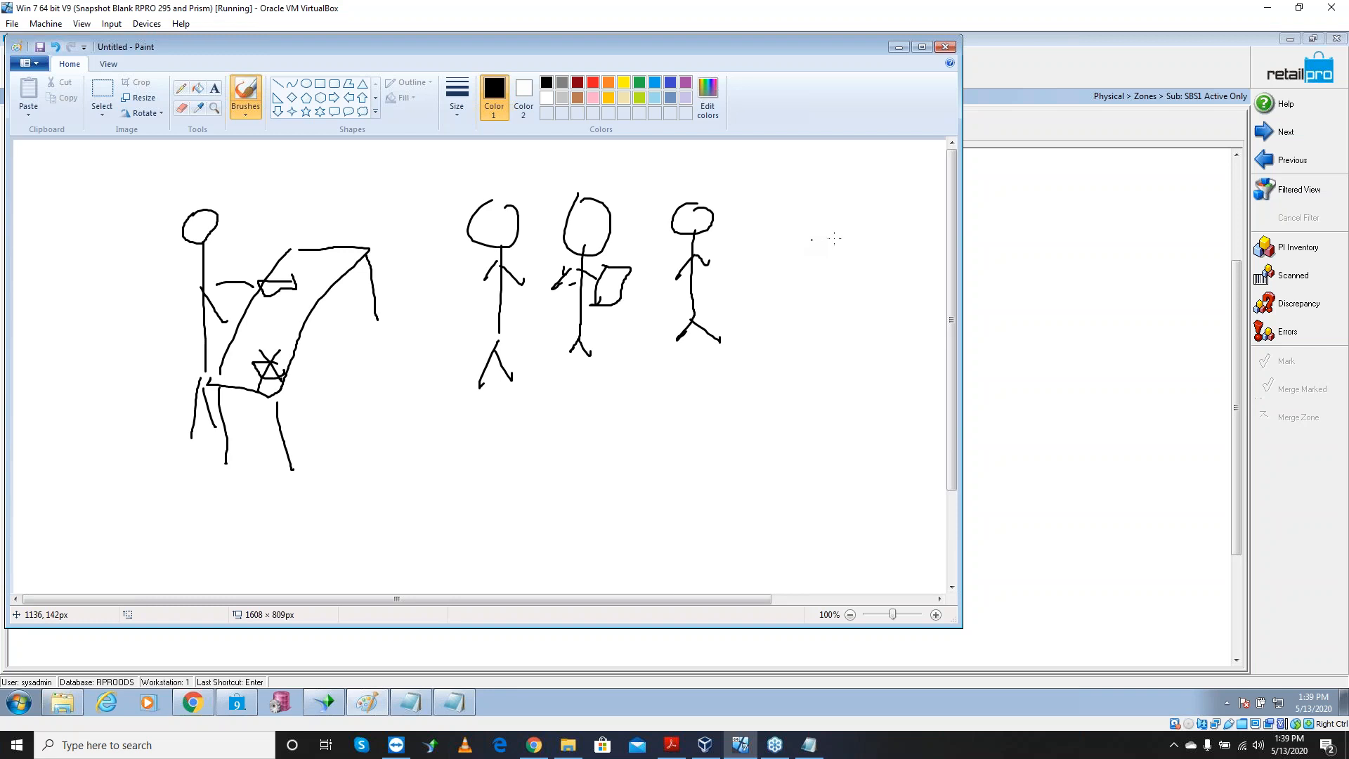
click(899, 47)
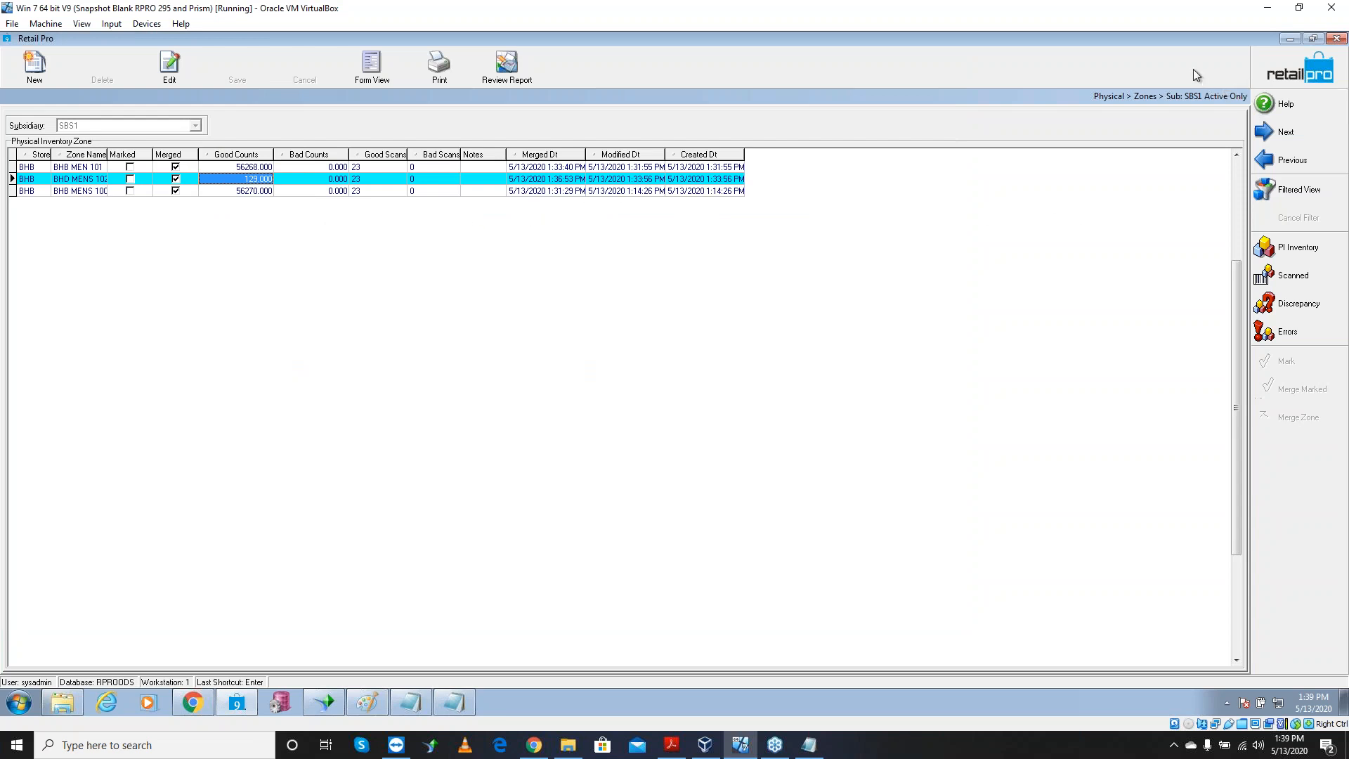
Open the inventory list behind Notepad, then highlight the Start, Count, Discrepancies and Update headings
click(1279, 79)
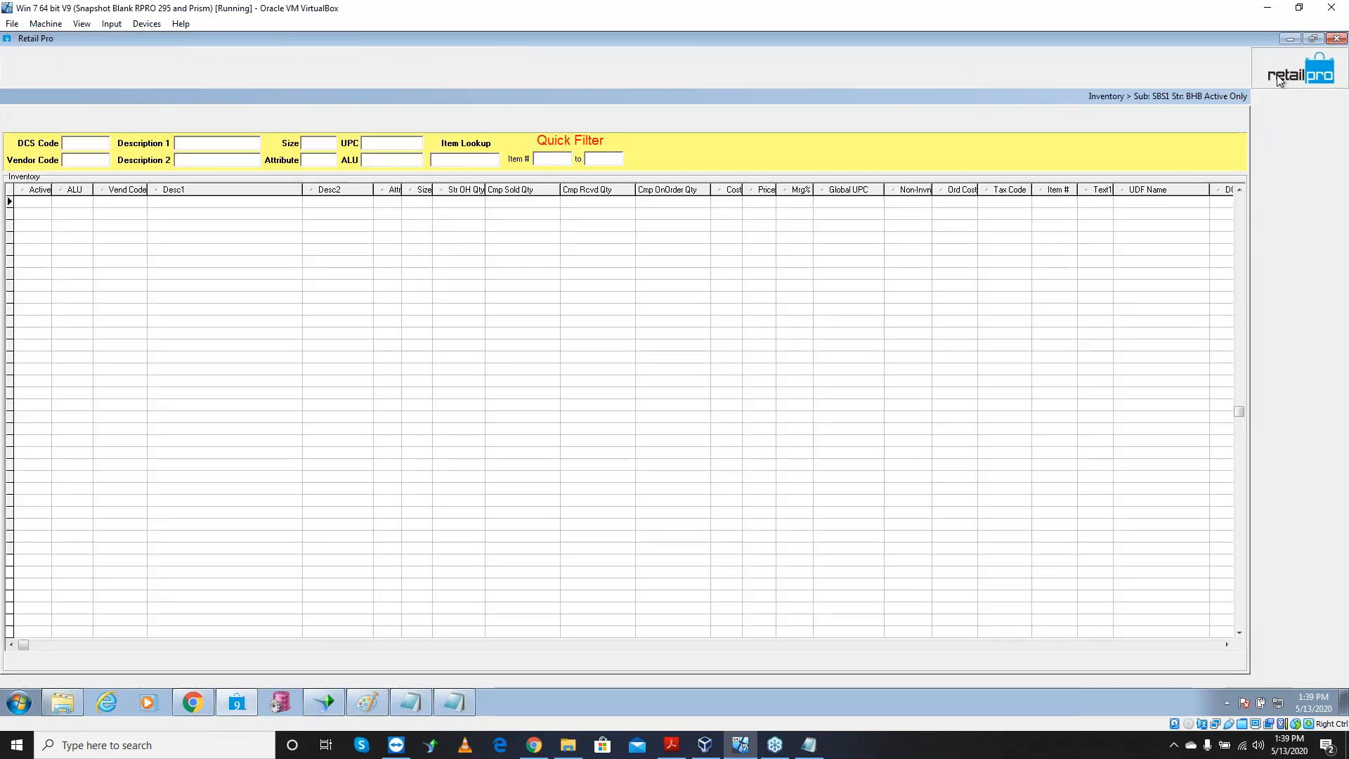
click(808, 745)
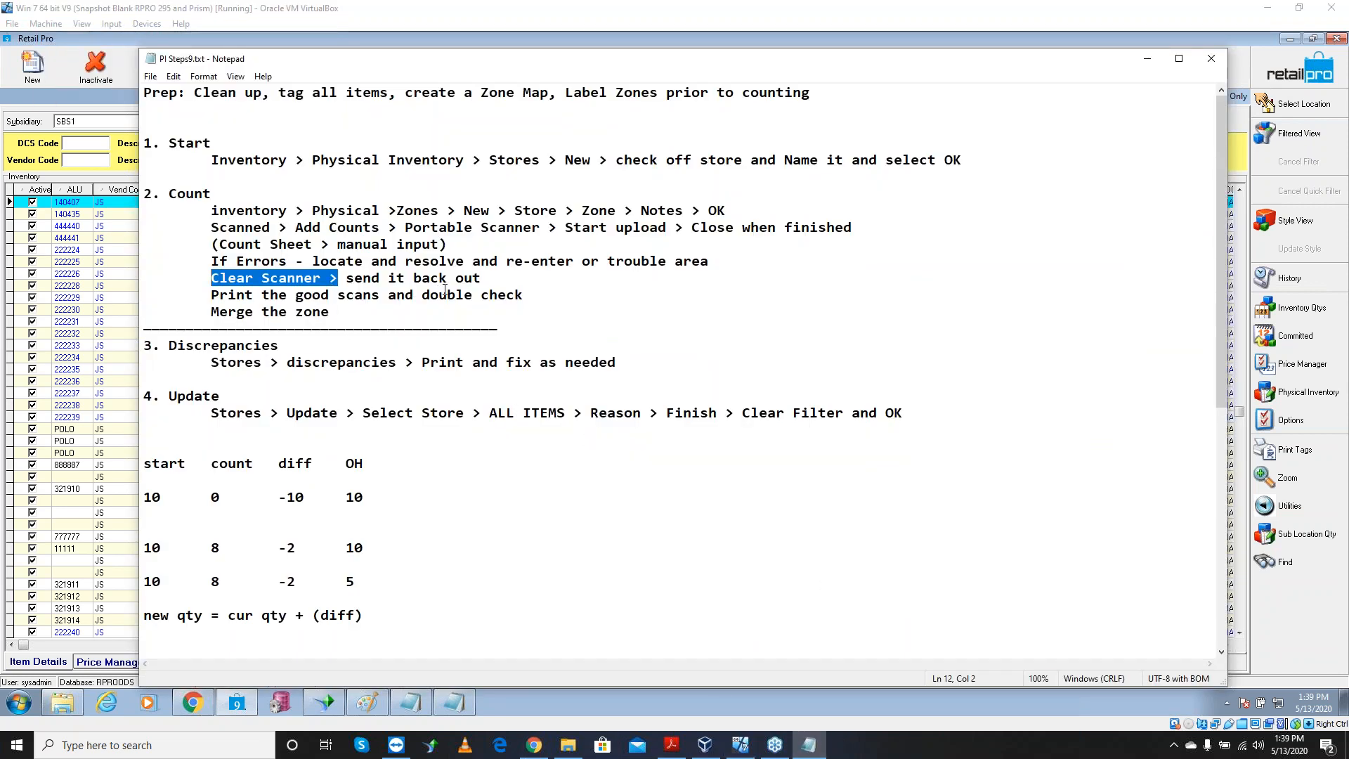
mouse_move(270, 296)
mouse_down()
mouse_move(416, 298)
mouse_move(272, 314)
mouse_up()
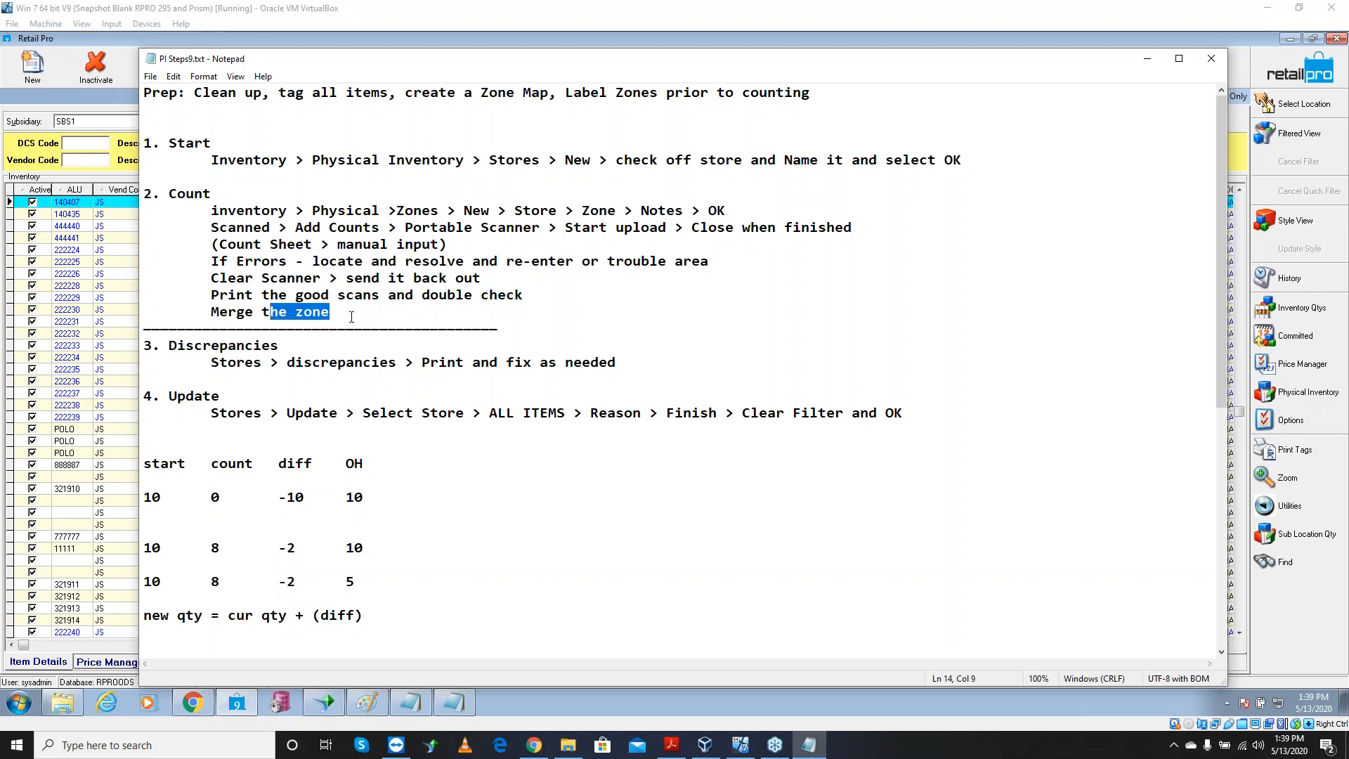
drag(503, 326, 138, 328)
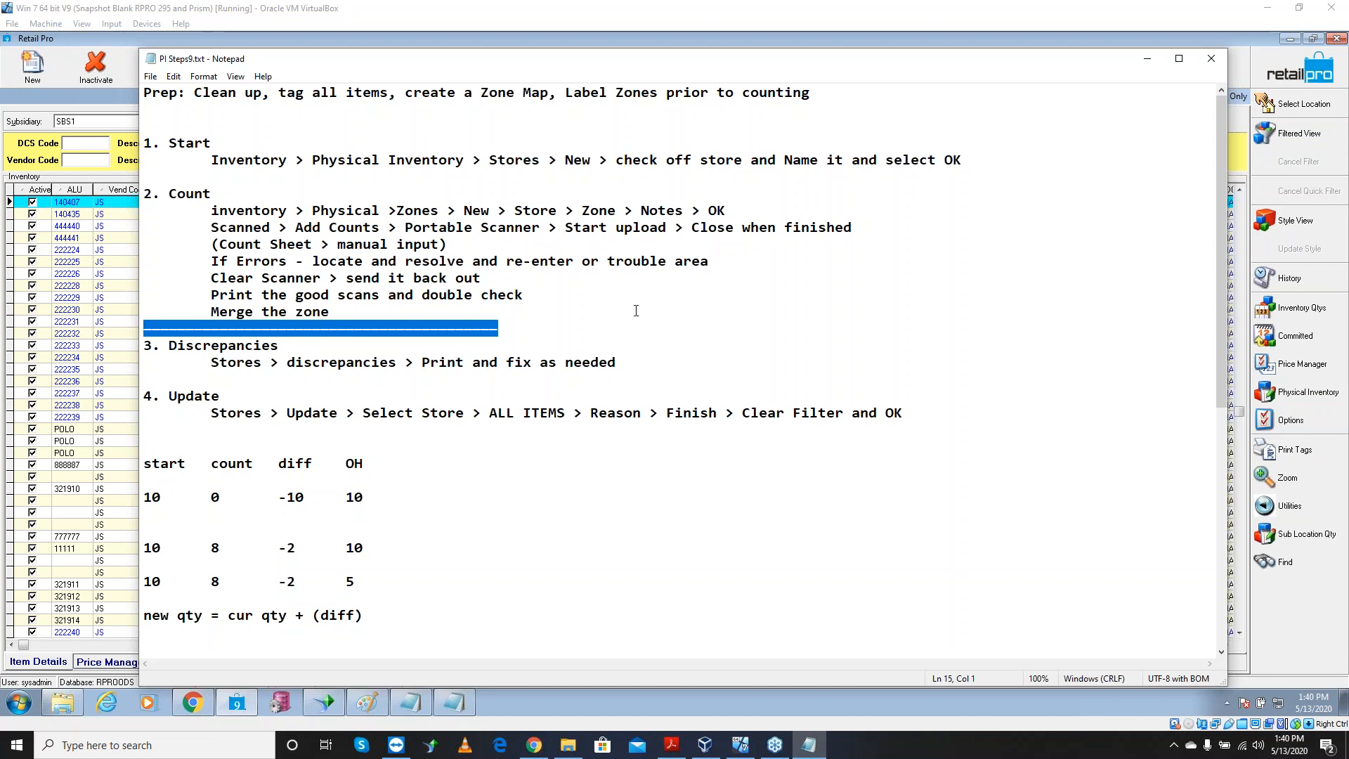
drag(212, 144, 161, 147)
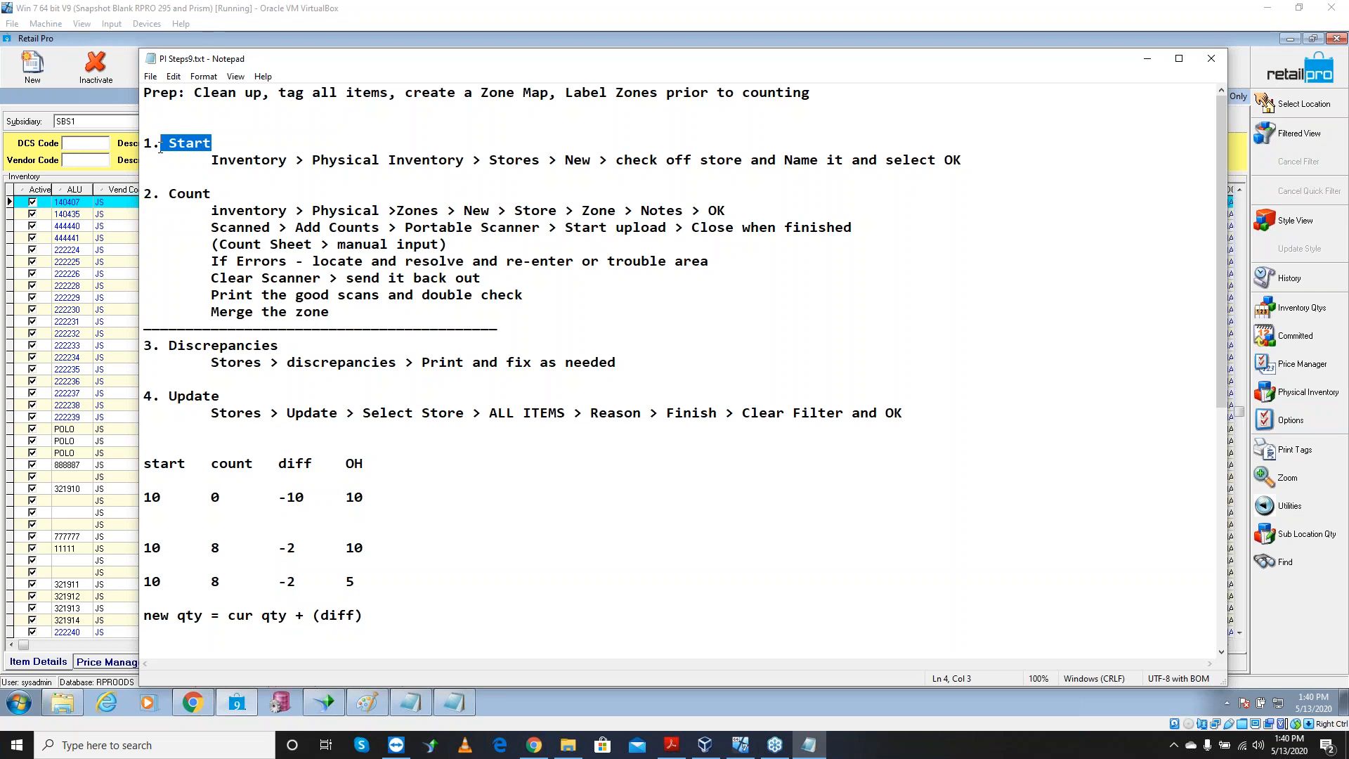
drag(211, 194, 162, 195)
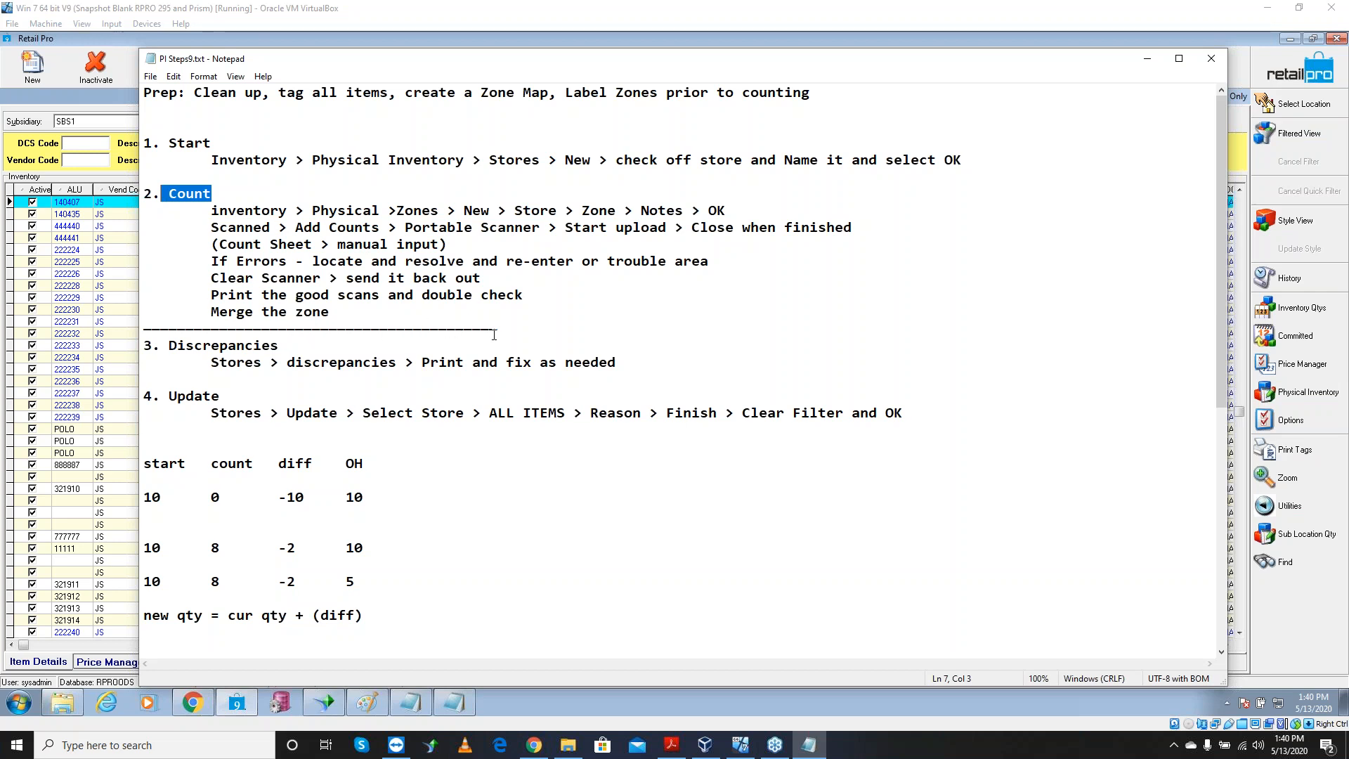
drag(506, 328, 144, 328)
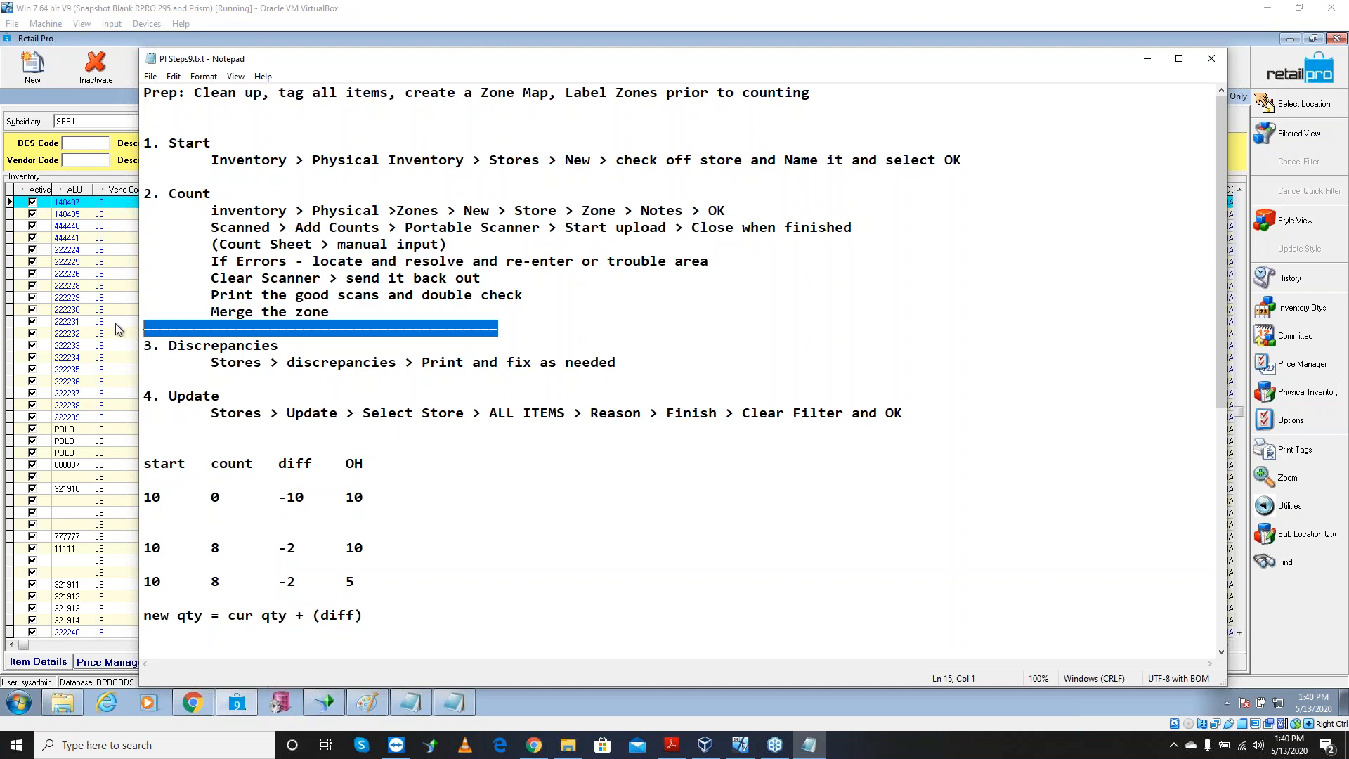
drag(213, 194, 169, 195)
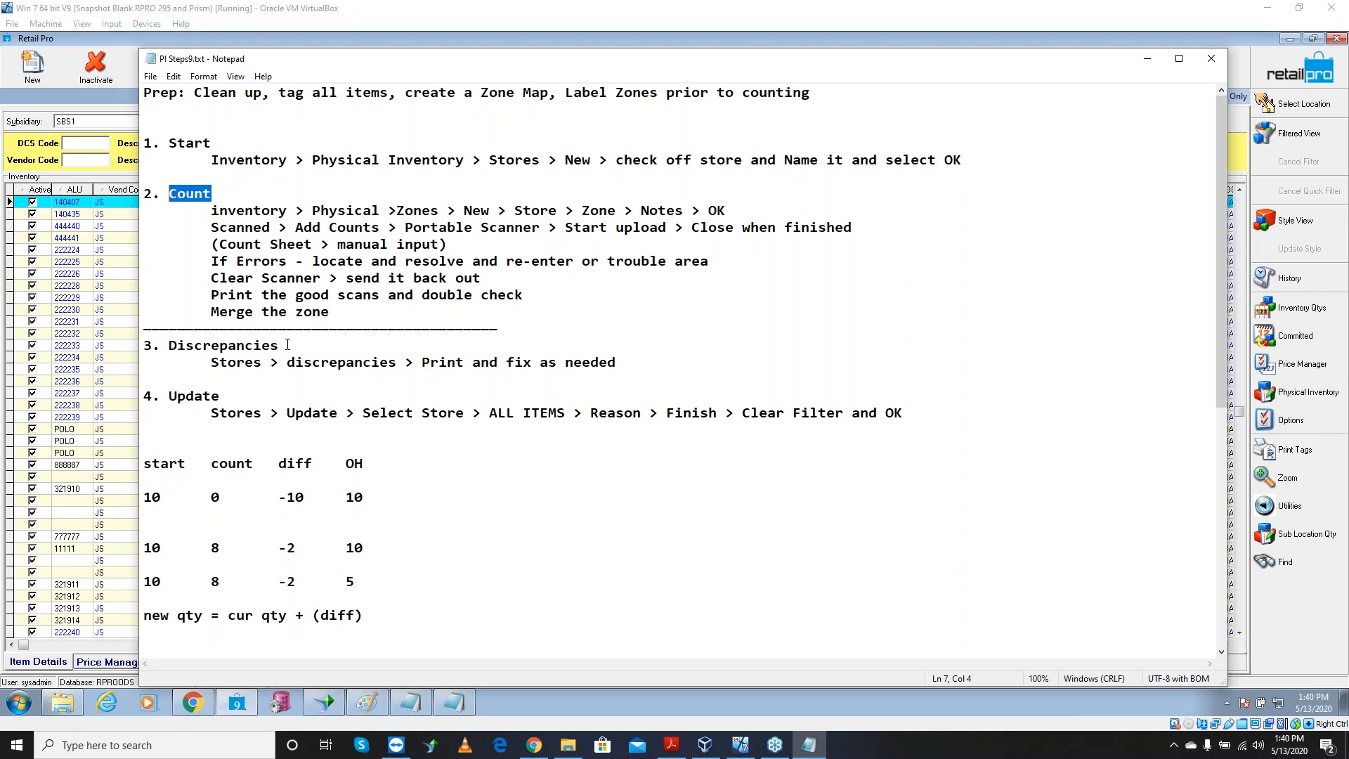
drag(281, 345, 164, 345)
drag(220, 395, 169, 396)
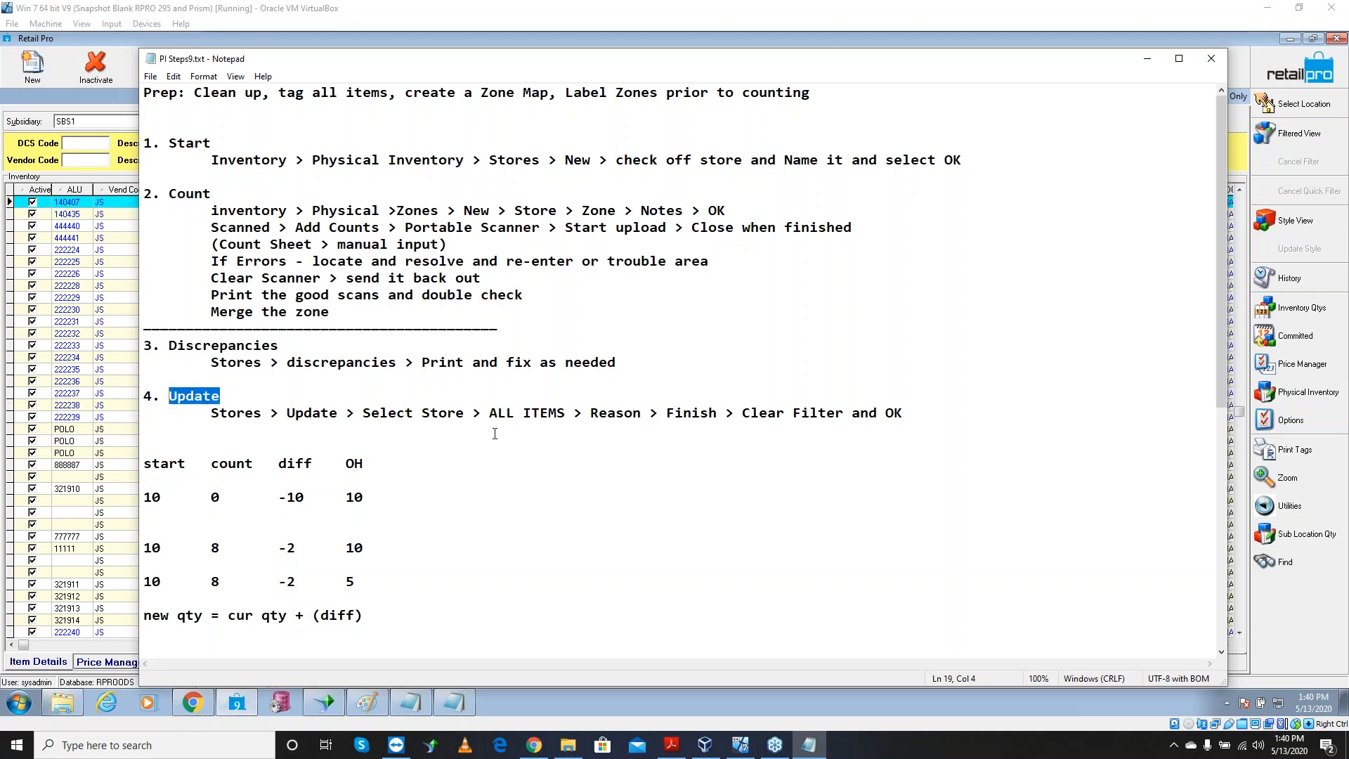
scroll(611, 430, down, 2)
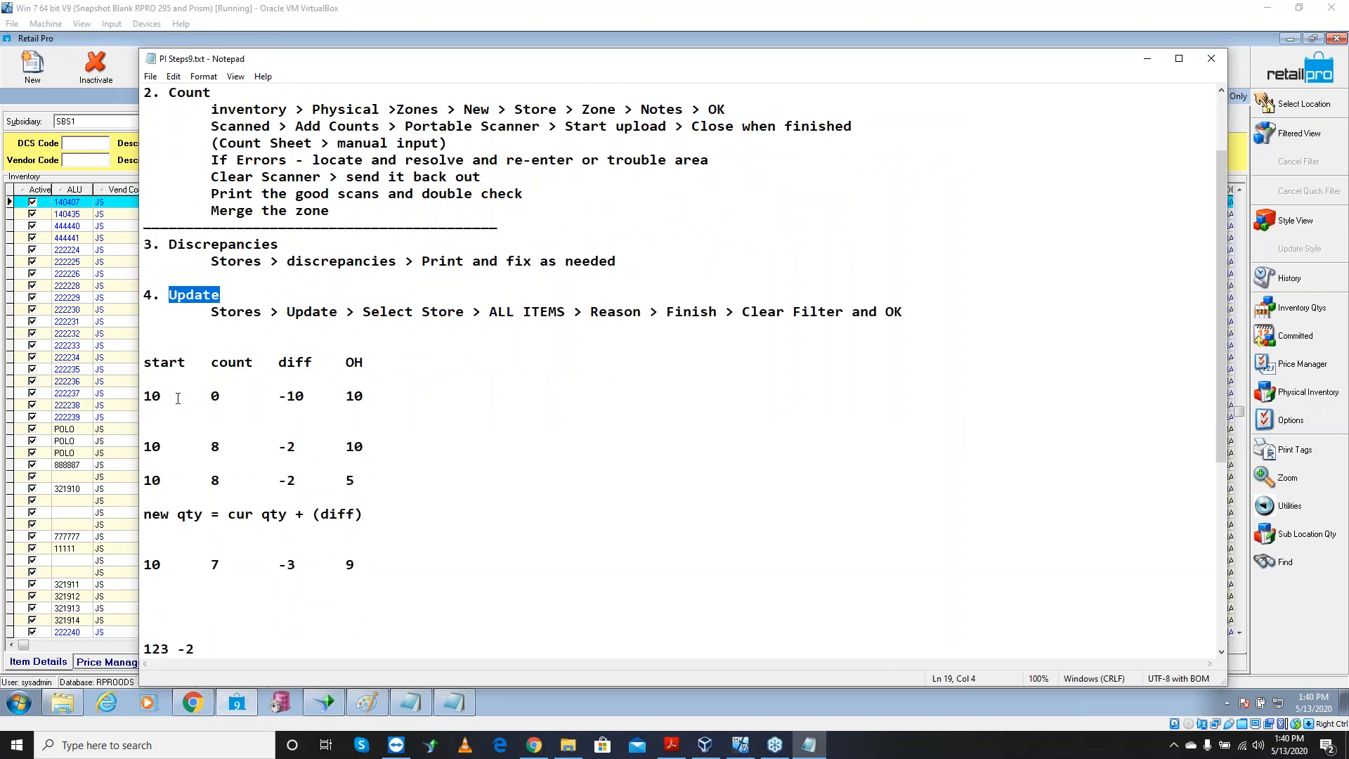
double_click(153, 395)
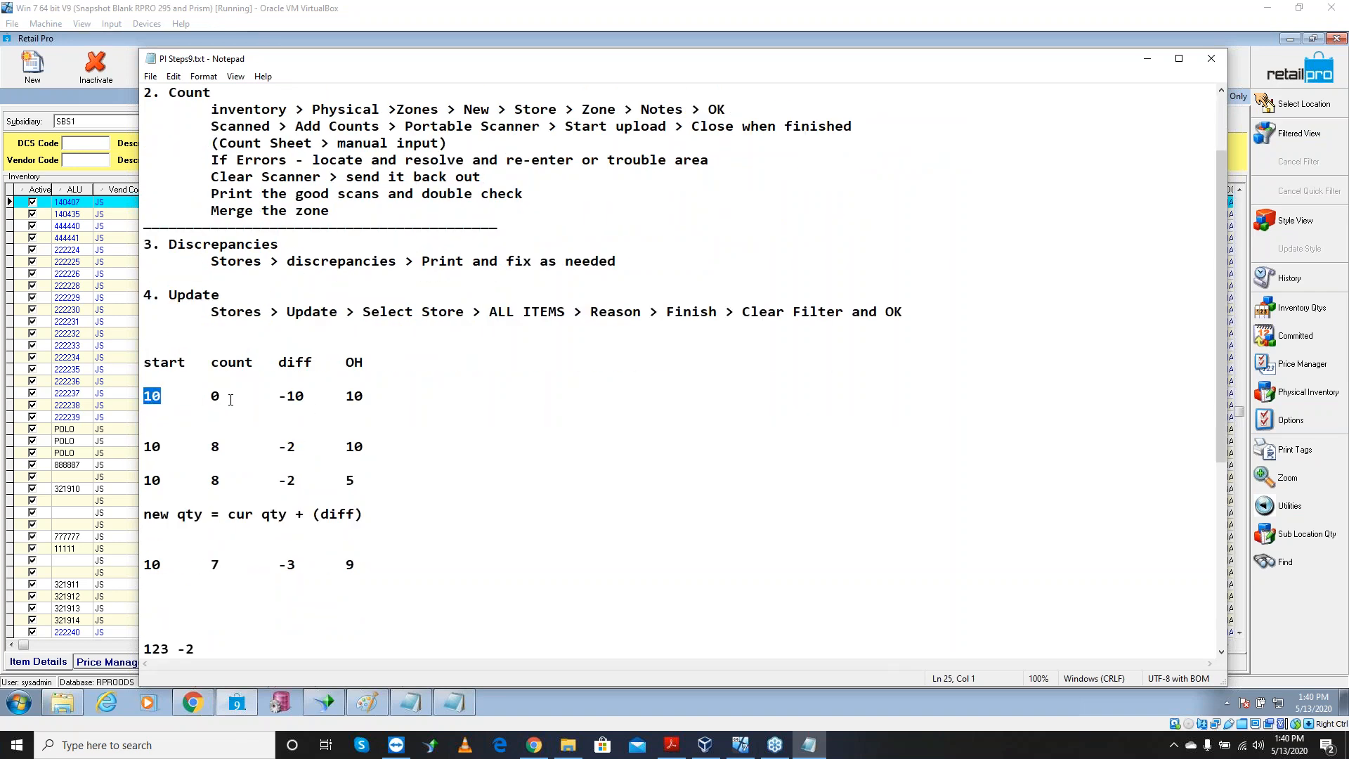
drag(365, 395, 345, 395)
drag(163, 395, 207, 400)
drag(308, 398, 280, 400)
drag(221, 450, 213, 450)
drag(303, 447, 279, 447)
drag(364, 513, 143, 514)
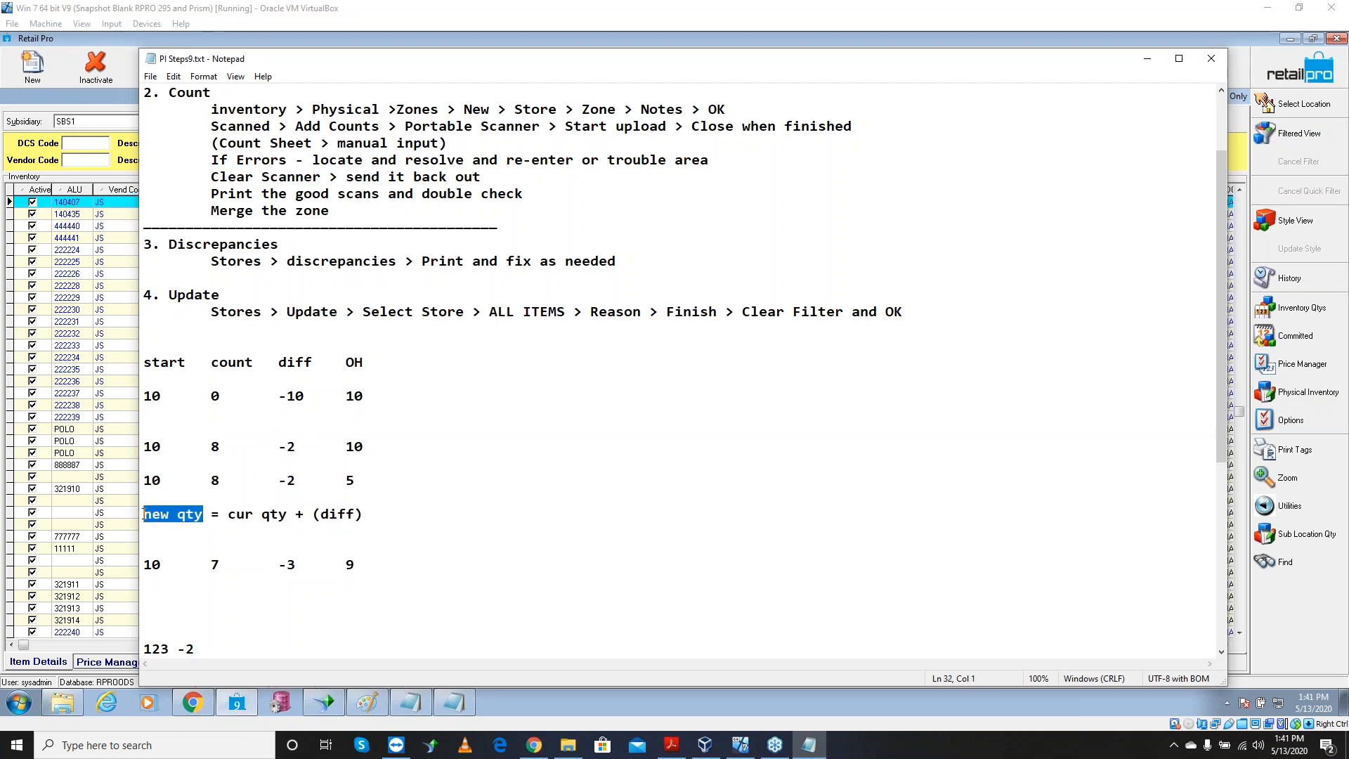
drag(281, 521, 226, 518)
drag(364, 519, 306, 523)
click(307, 526)
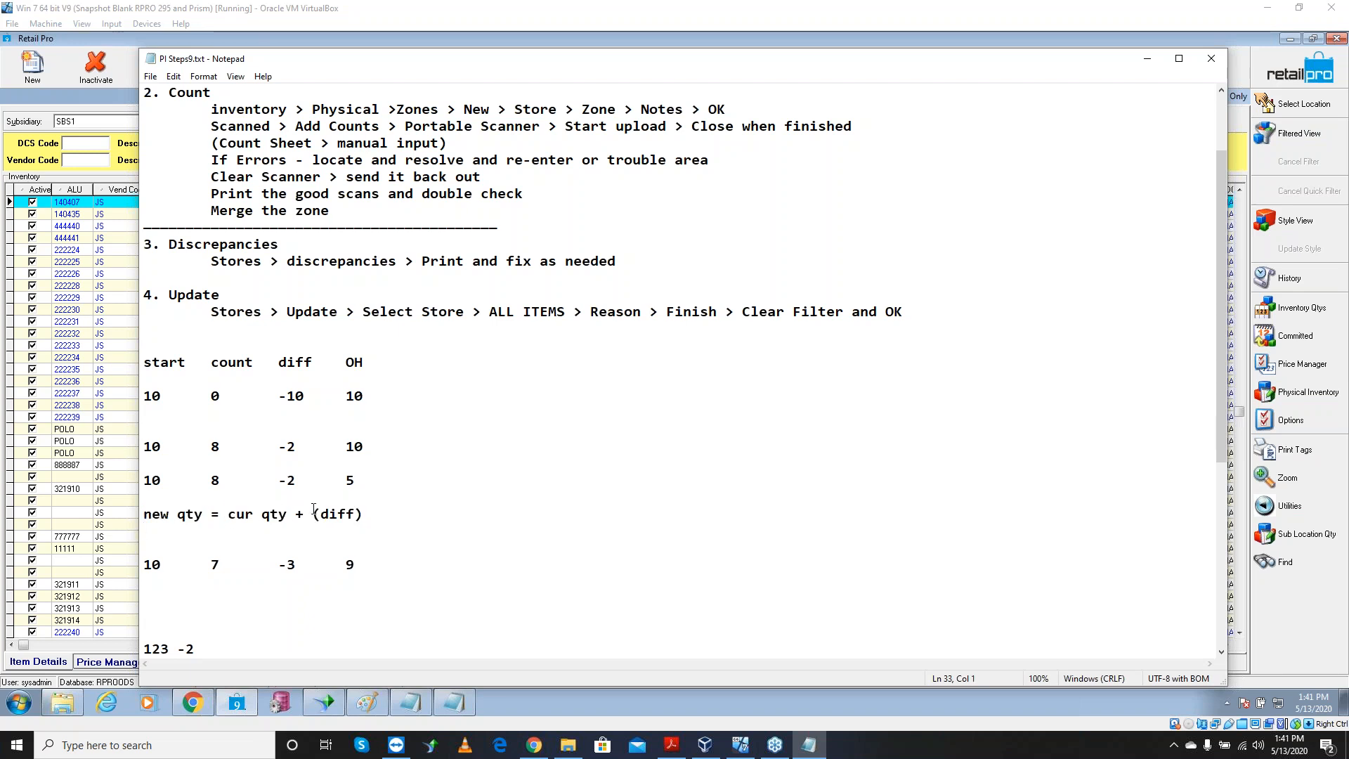
drag(371, 447, 205, 447)
drag(307, 447, 279, 447)
drag(361, 447, 332, 482)
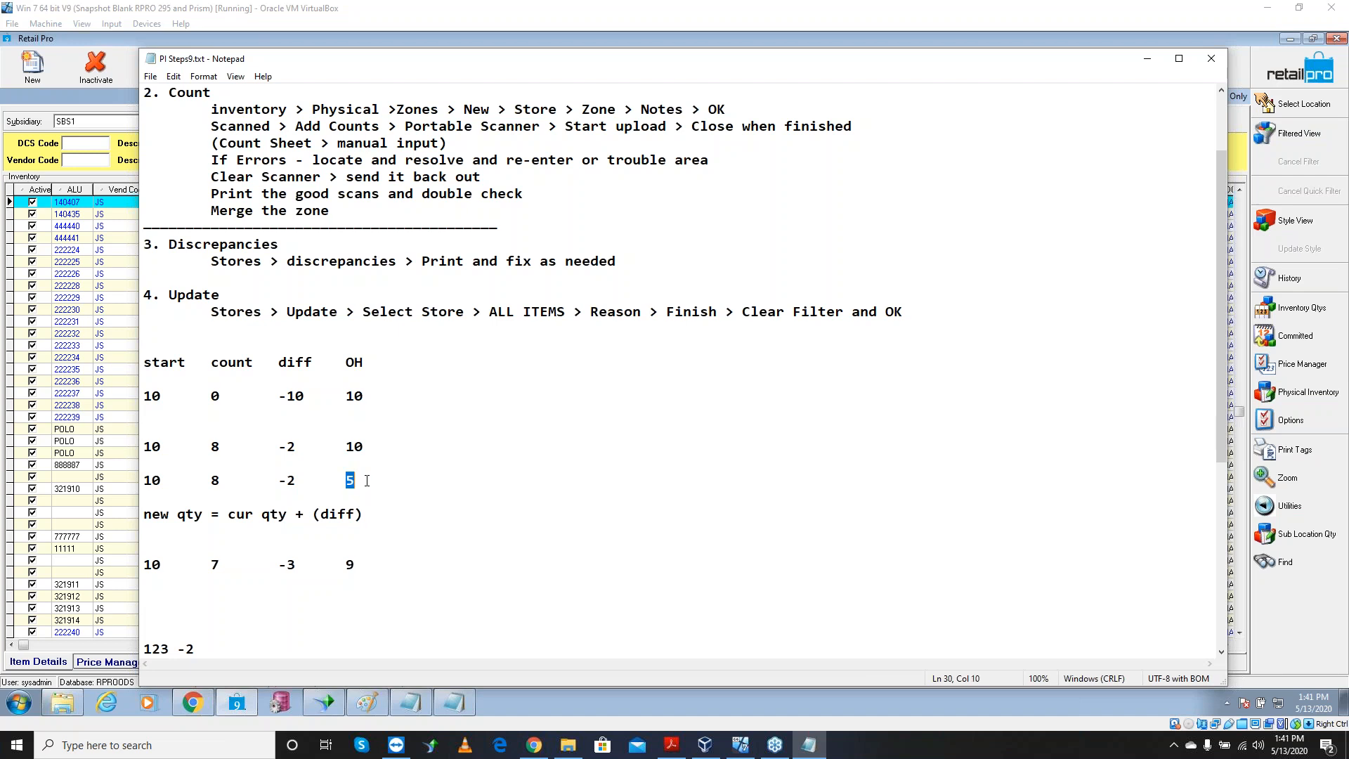
drag(304, 481, 275, 480)
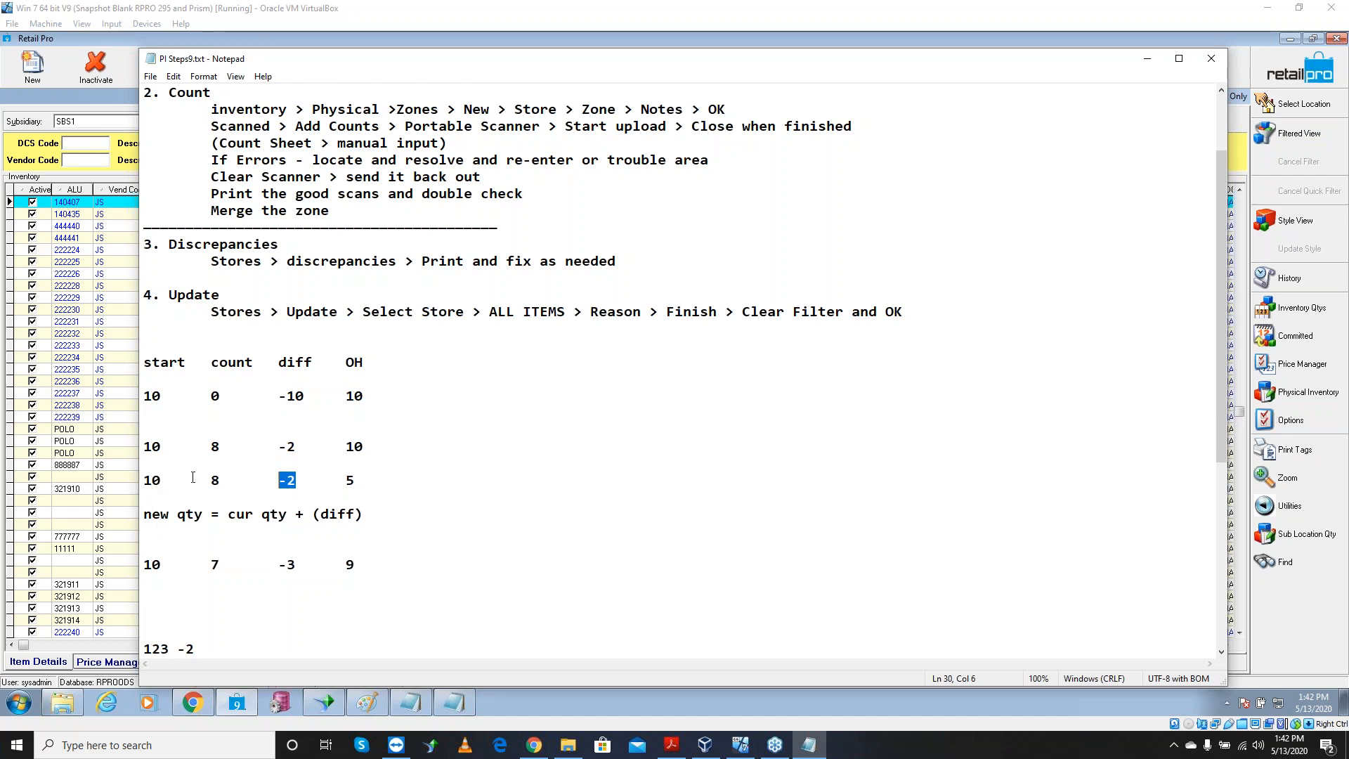
drag(163, 446, 206, 446)
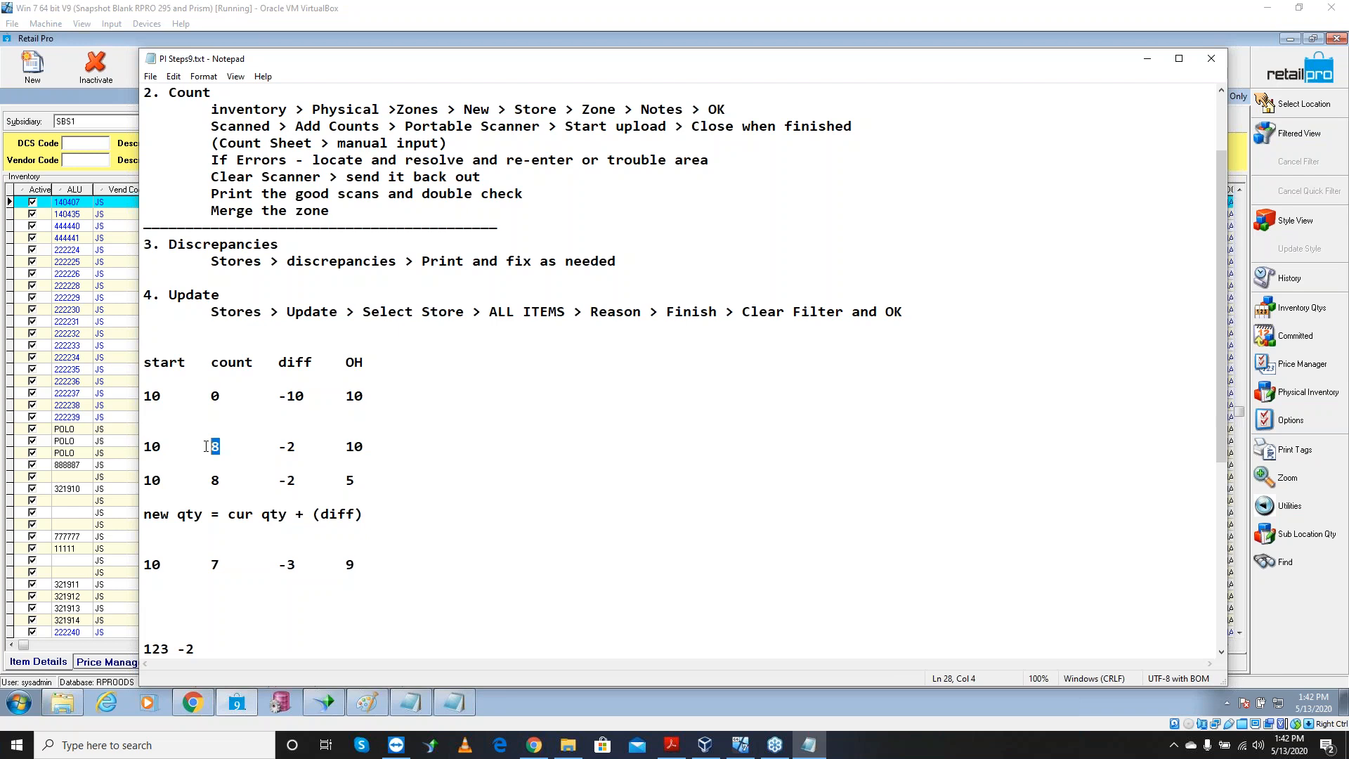
drag(232, 563, 208, 563)
drag(295, 562, 277, 565)
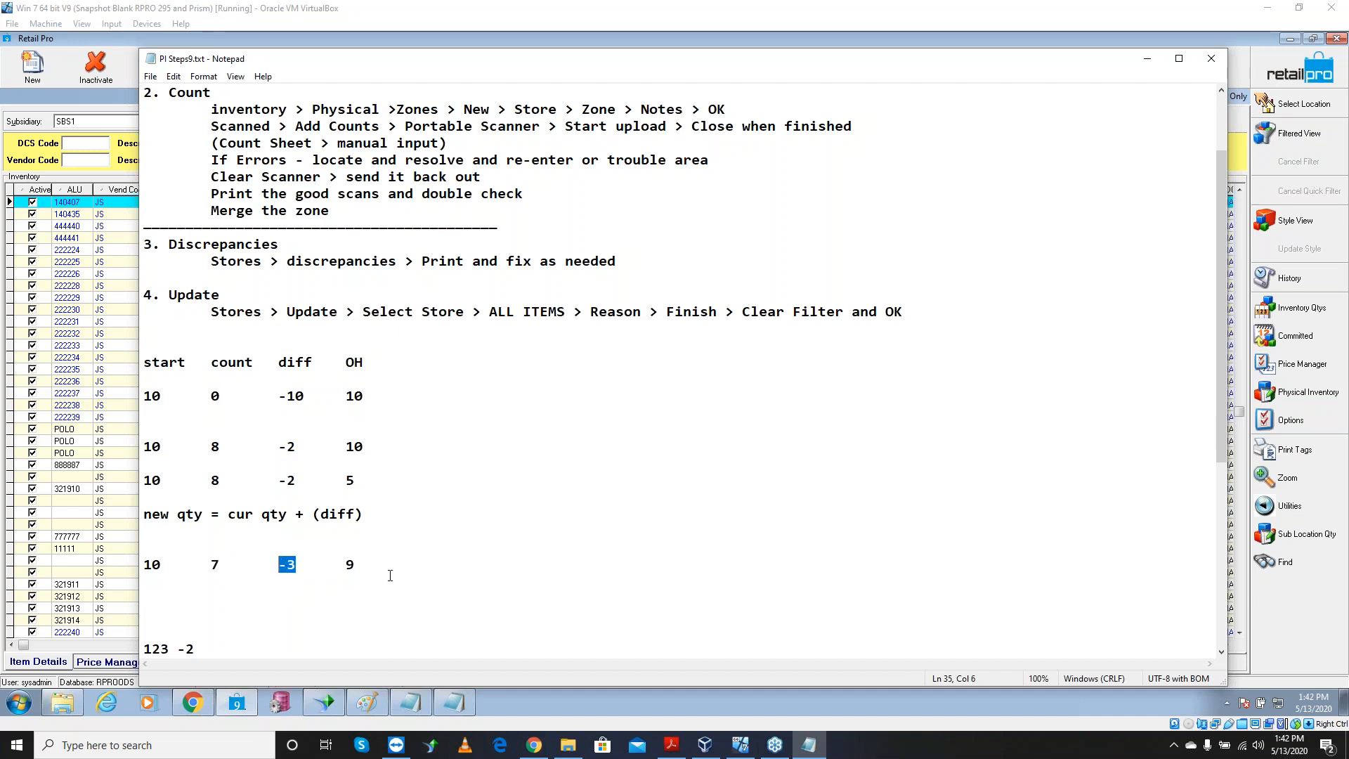
drag(357, 564, 339, 564)
Highlight the Discrepancies section heading in PI Steps9.txt
drag(278, 246, 155, 245)
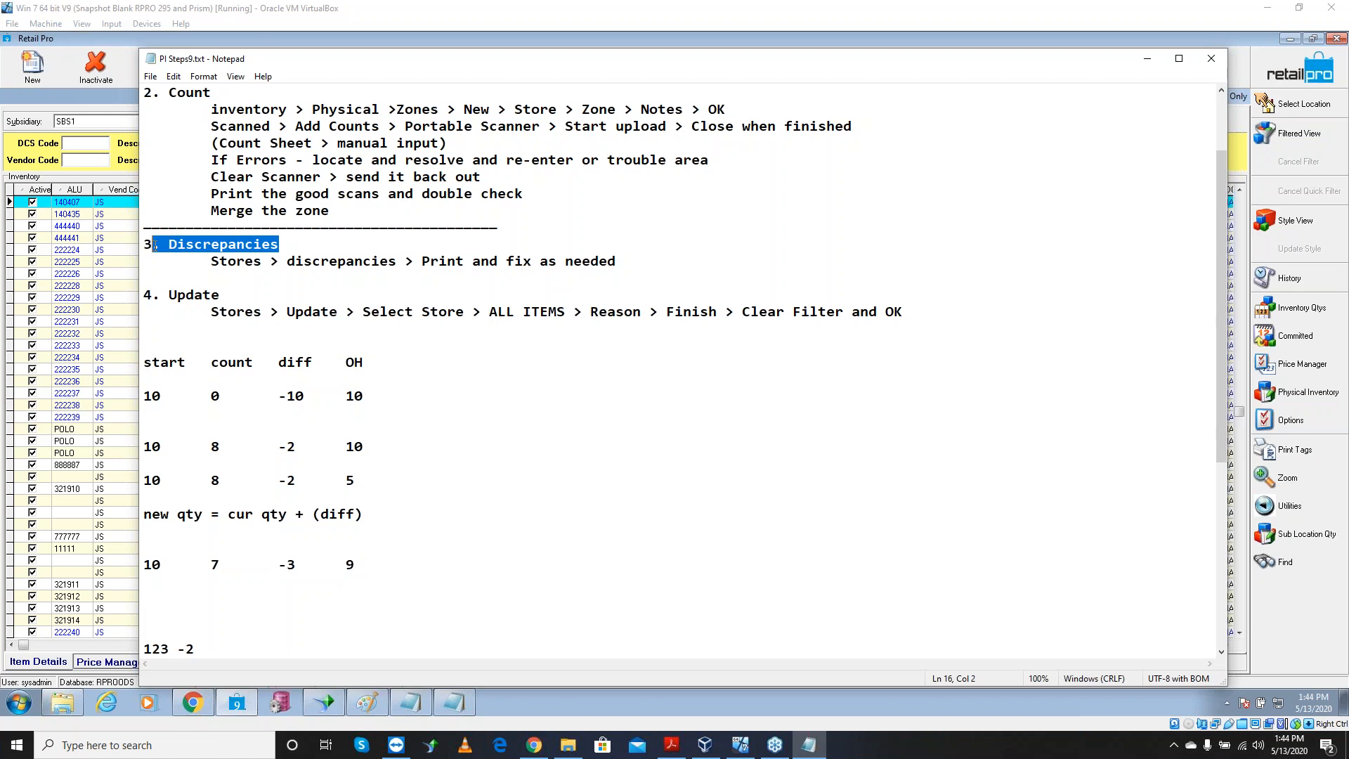
Minimize the notes and open the Discrepancy View under Physical Inventory > Stores
click(1147, 59)
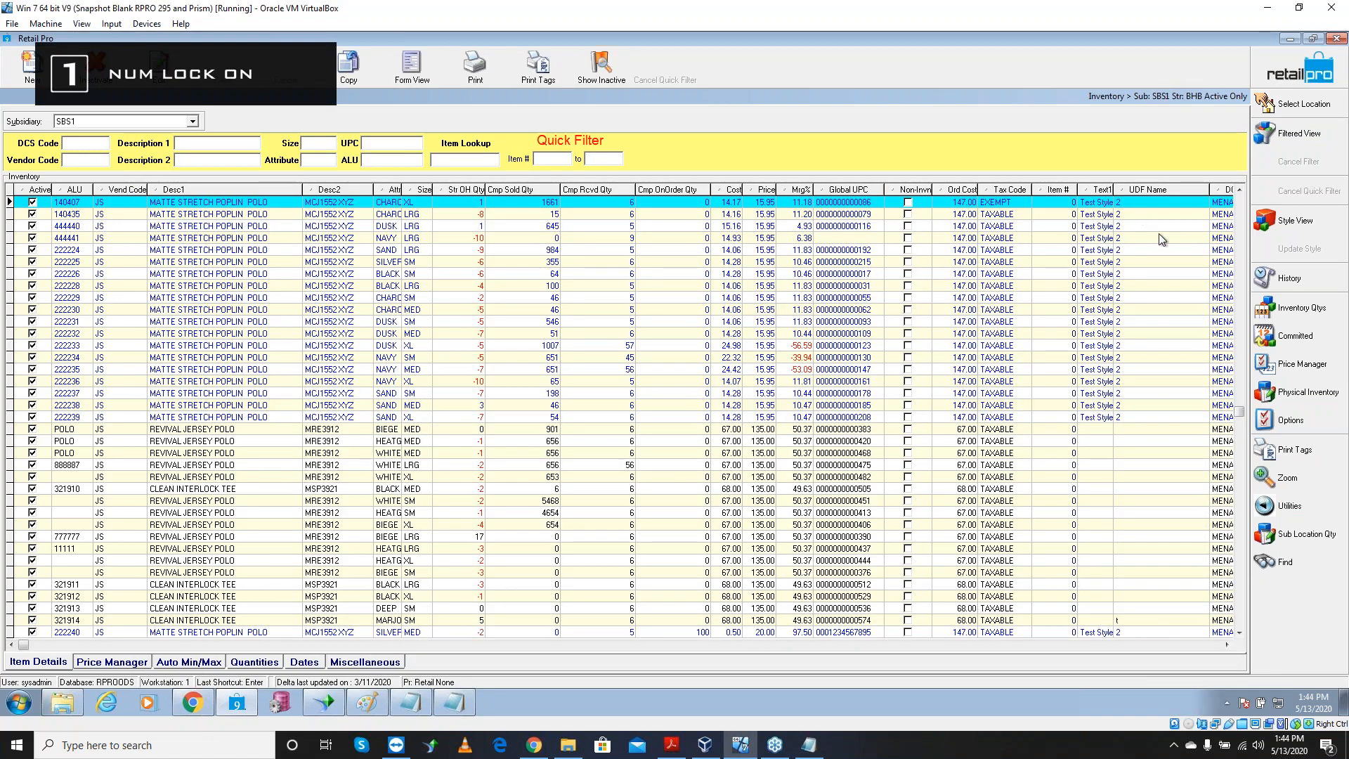
click(1300, 393)
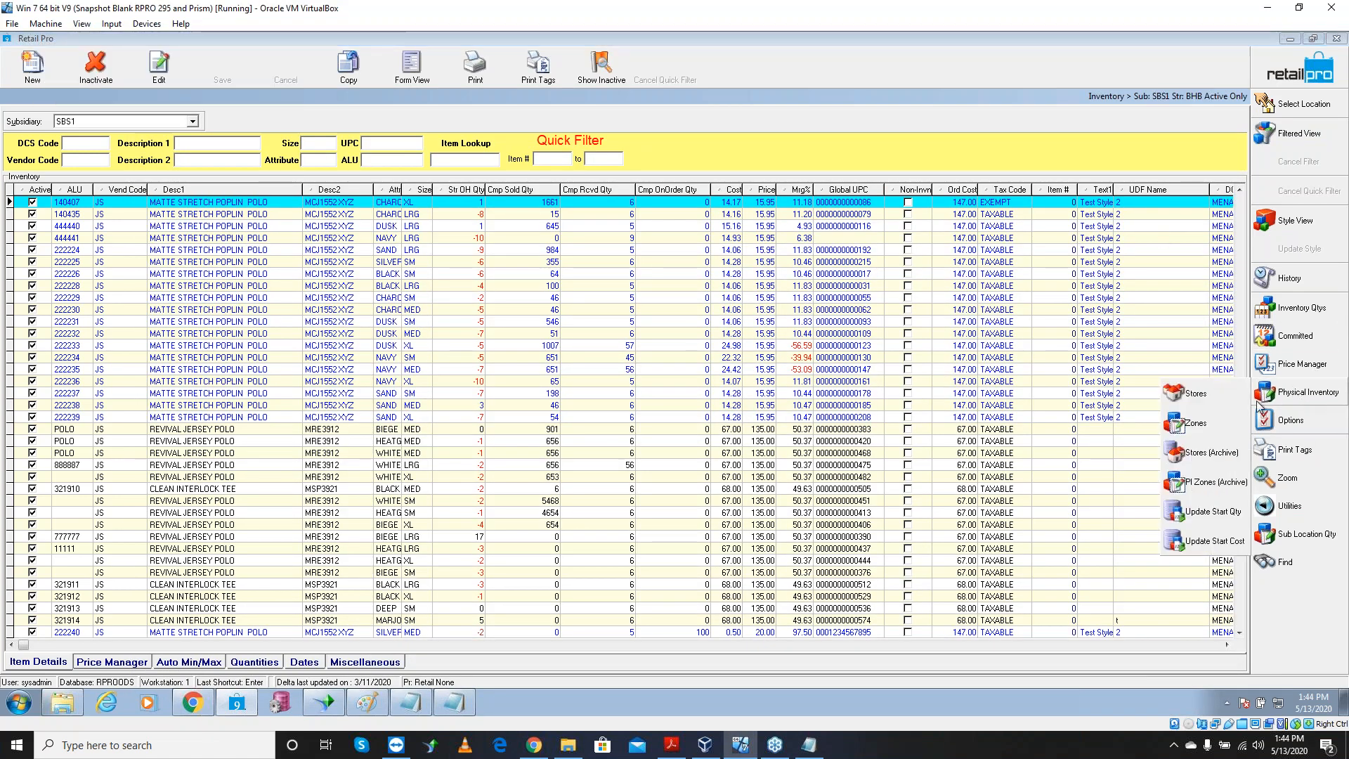
click(1207, 396)
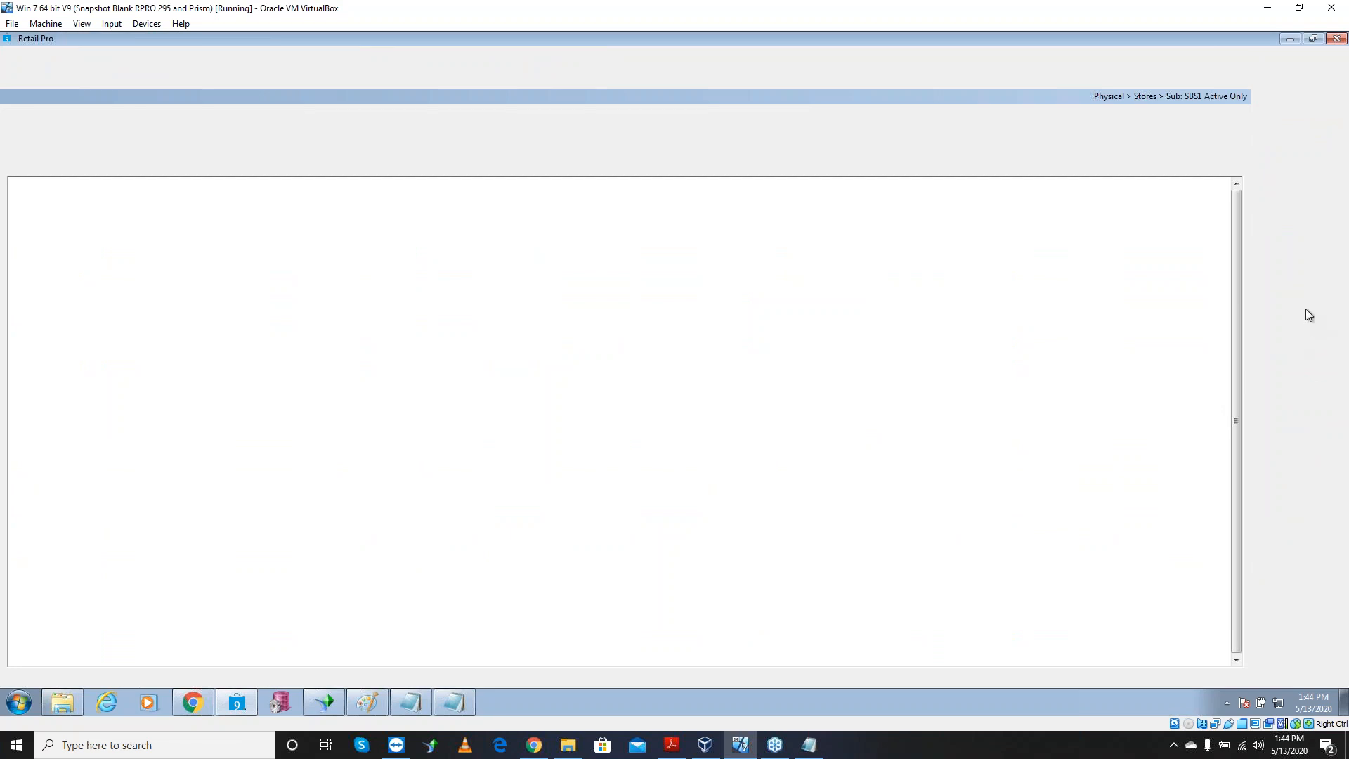
click(1300, 308)
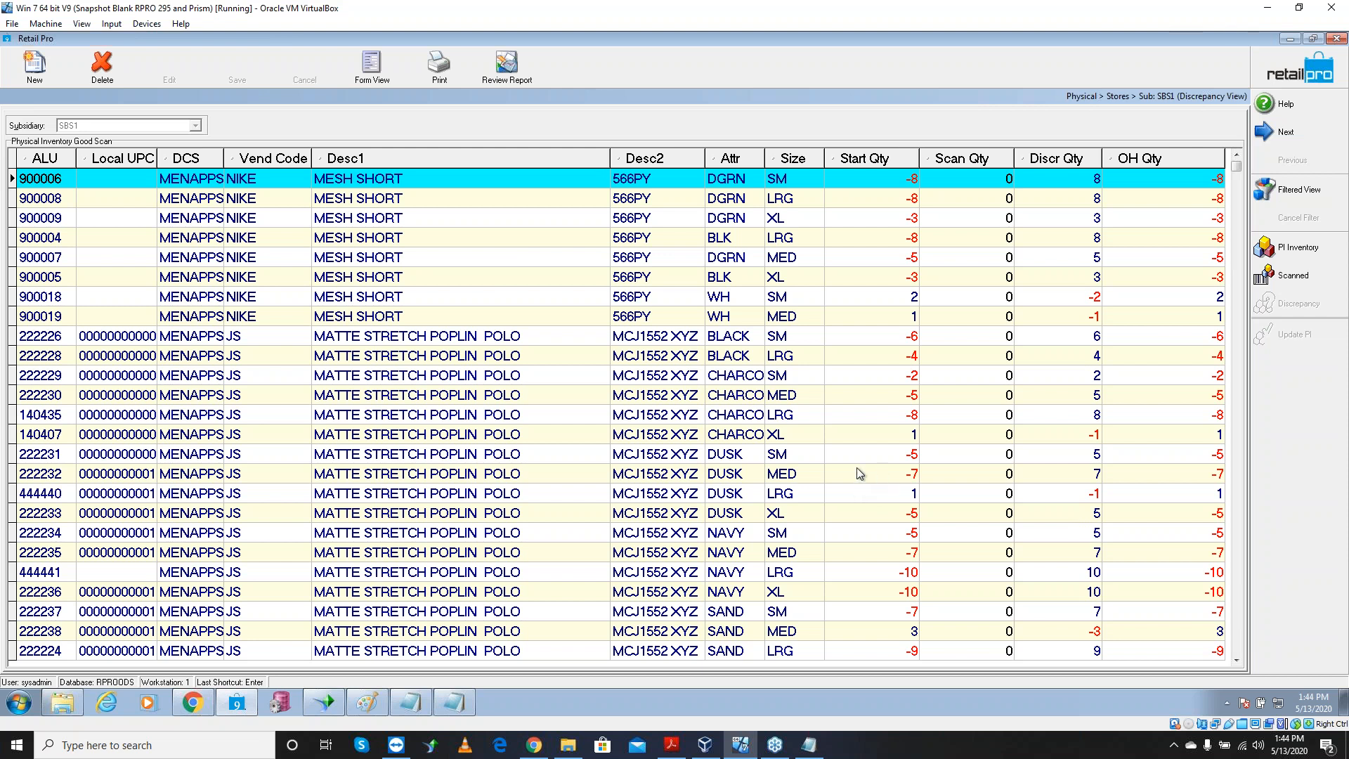
Preview the BHD PI Dept by Item report for the discrepancies on screen
click(439, 79)
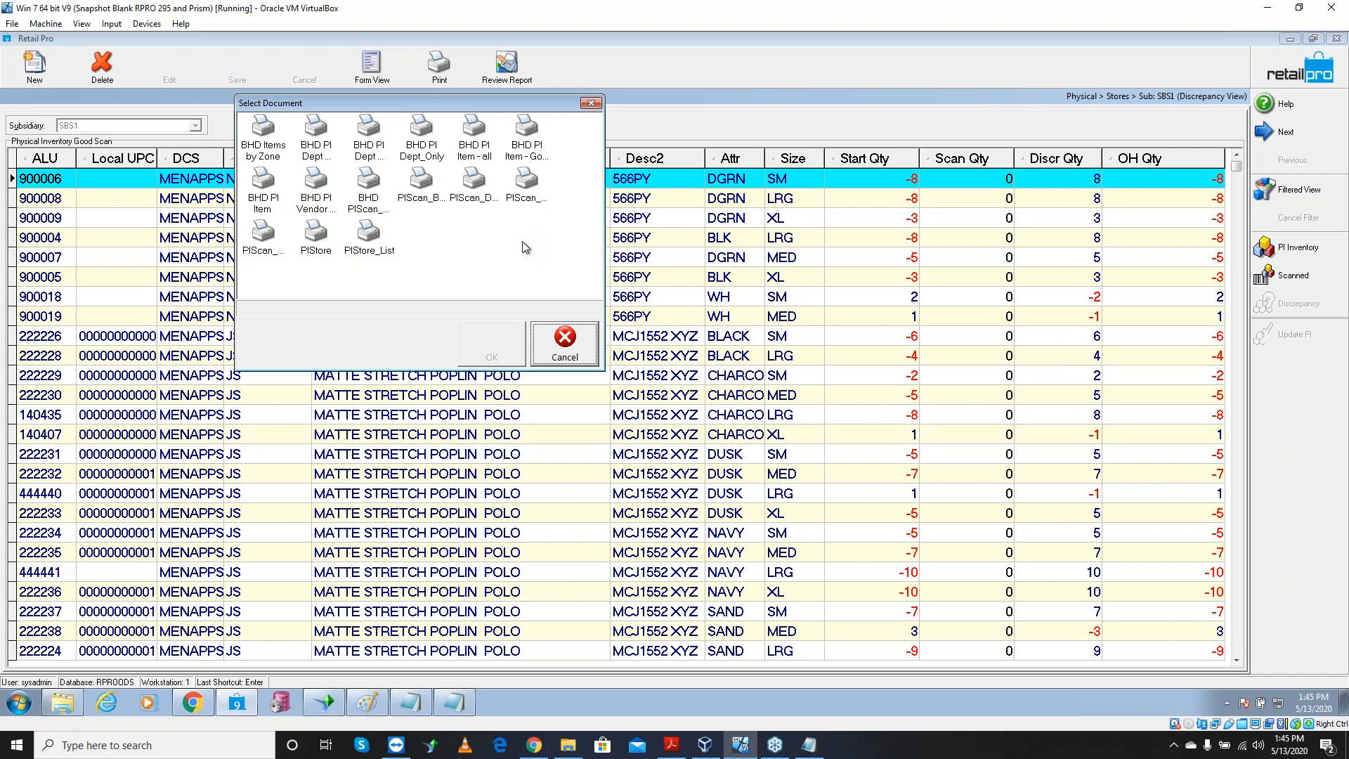
click(478, 166)
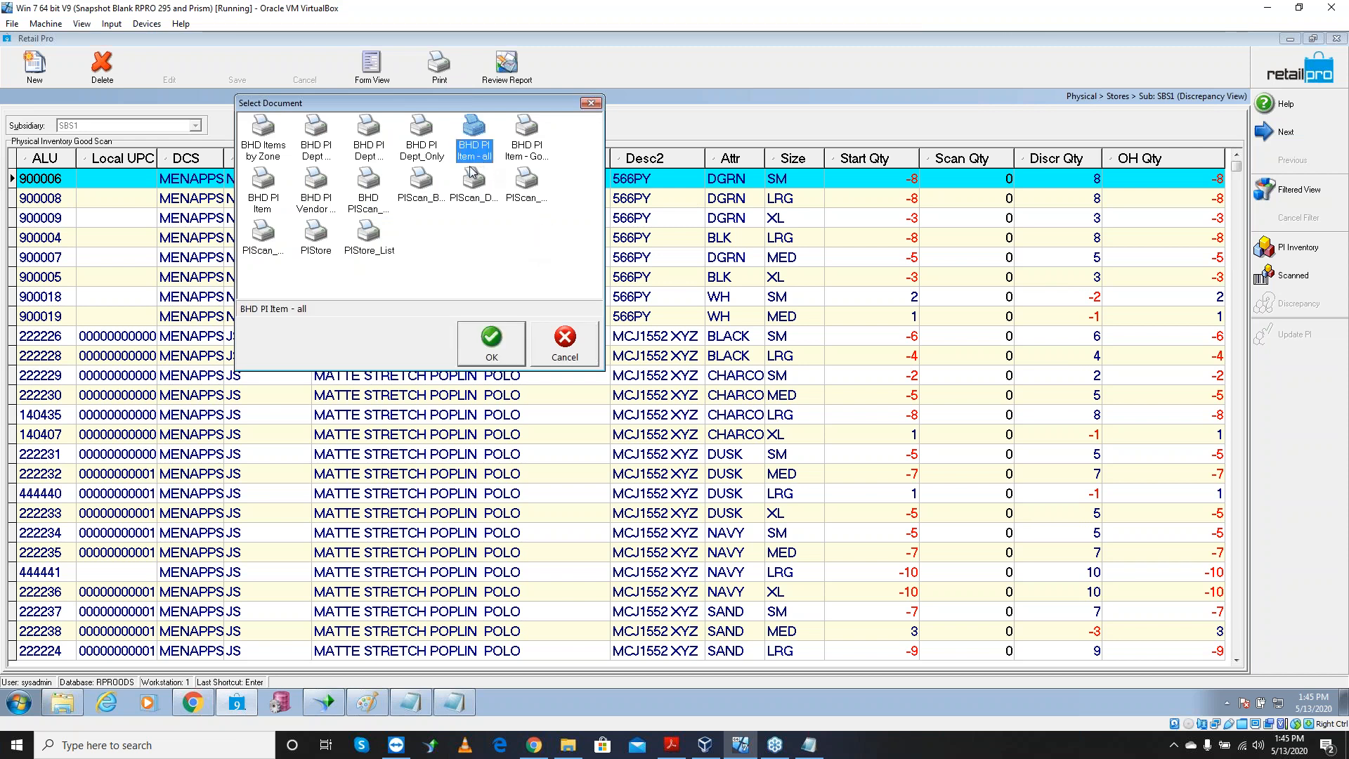
click(278, 161)
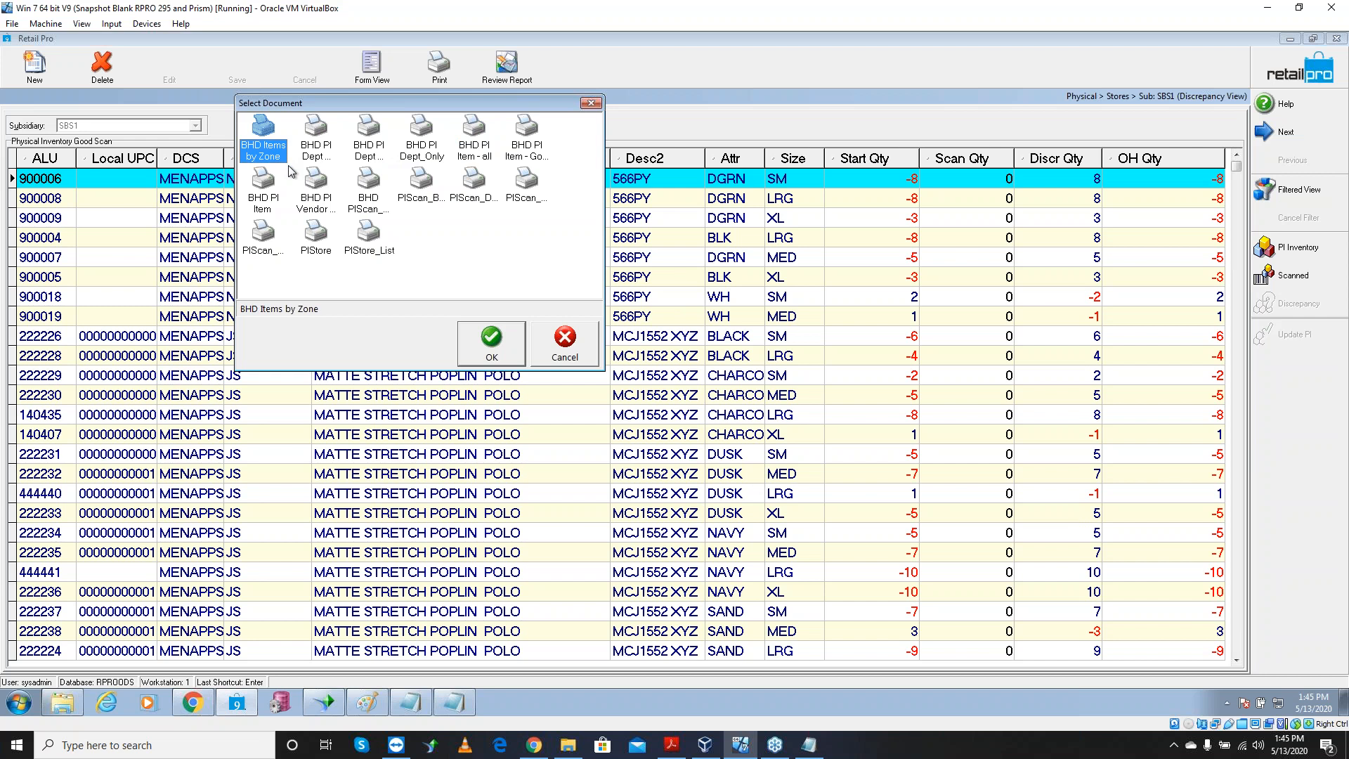
click(313, 163)
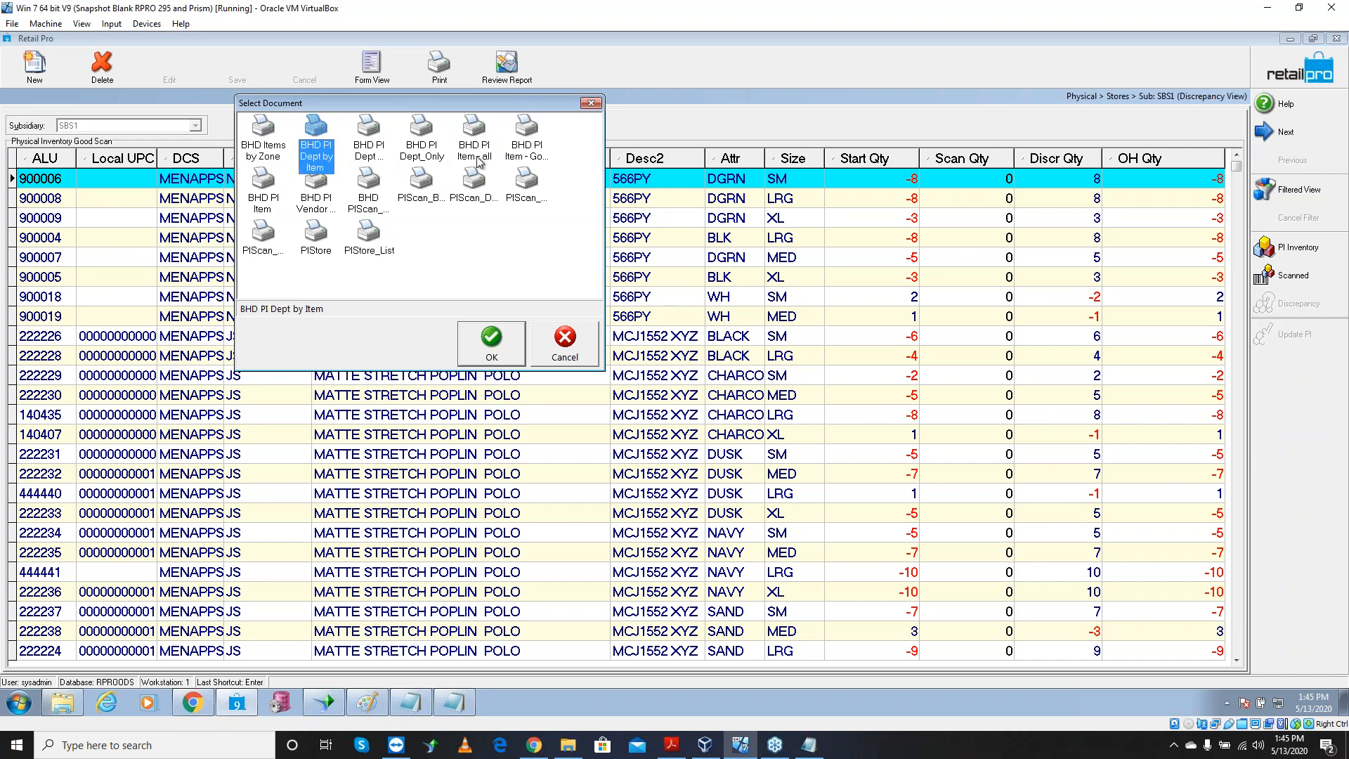
click(317, 208)
click(322, 160)
click(490, 343)
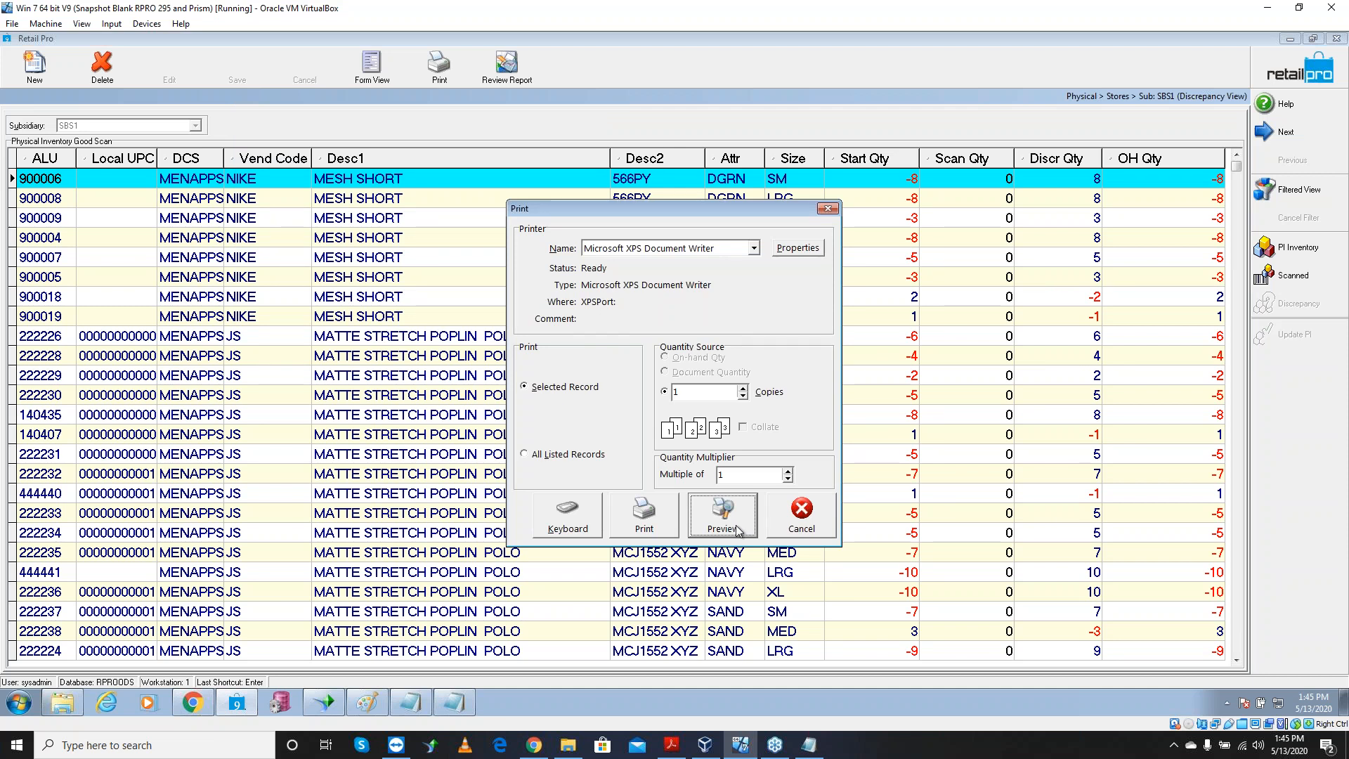
click(737, 529)
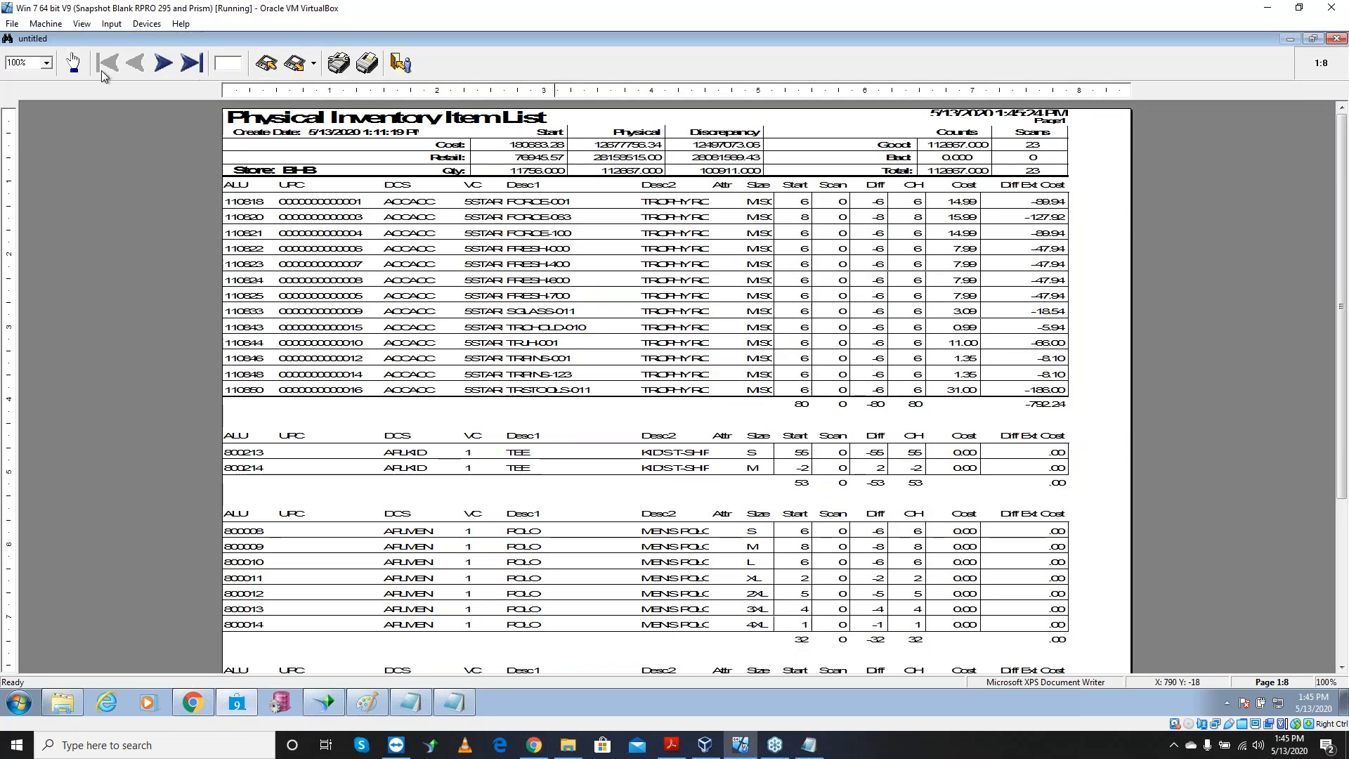
Zoom the report preview to 150%, scroll through it, then close it without saving
click(48, 64)
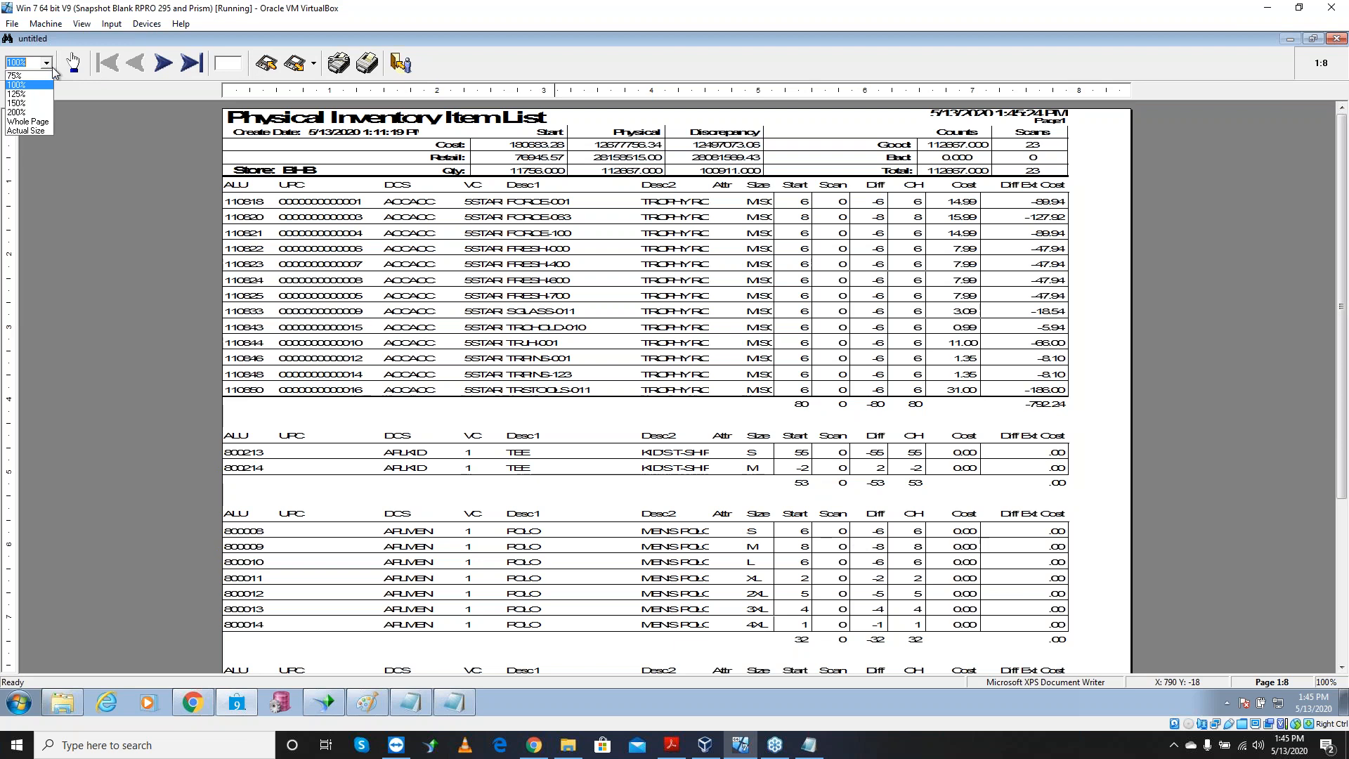
click(22, 104)
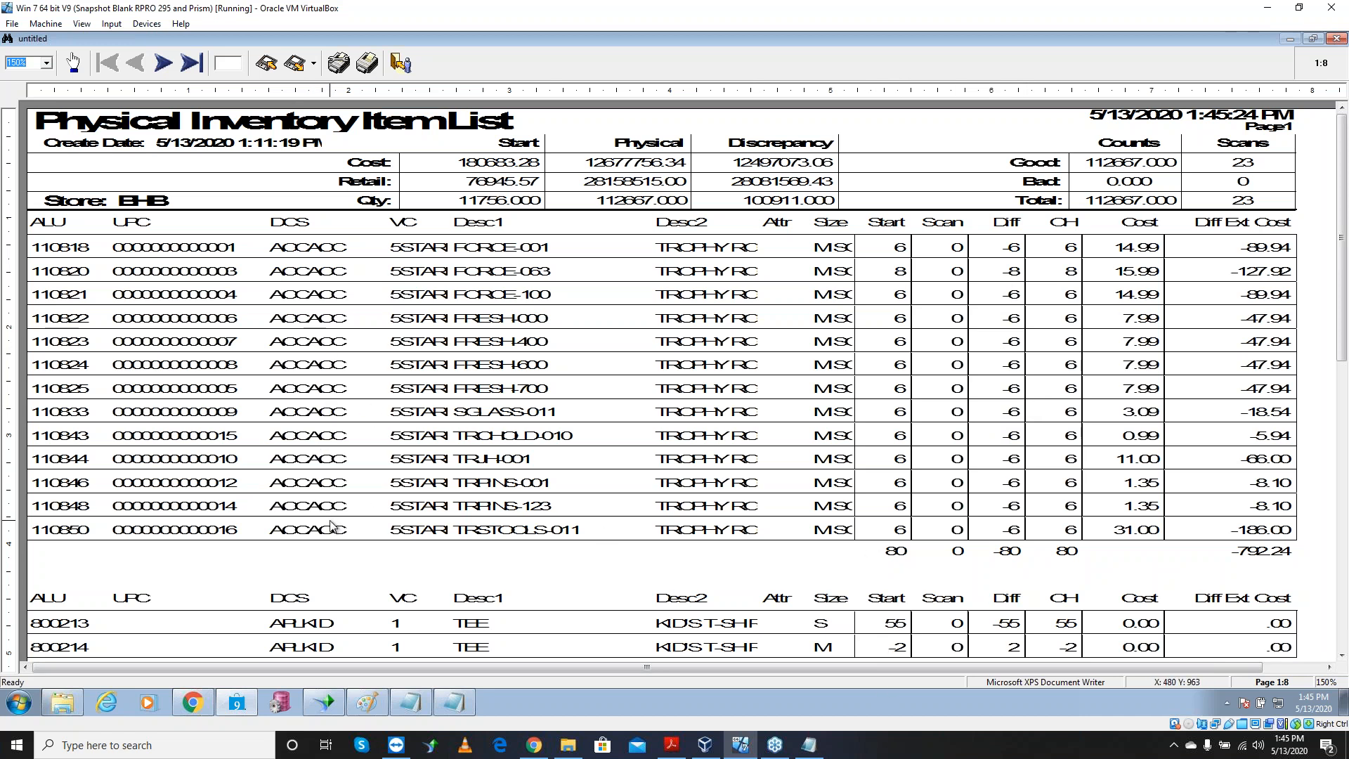
drag(1340, 261, 1337, 353)
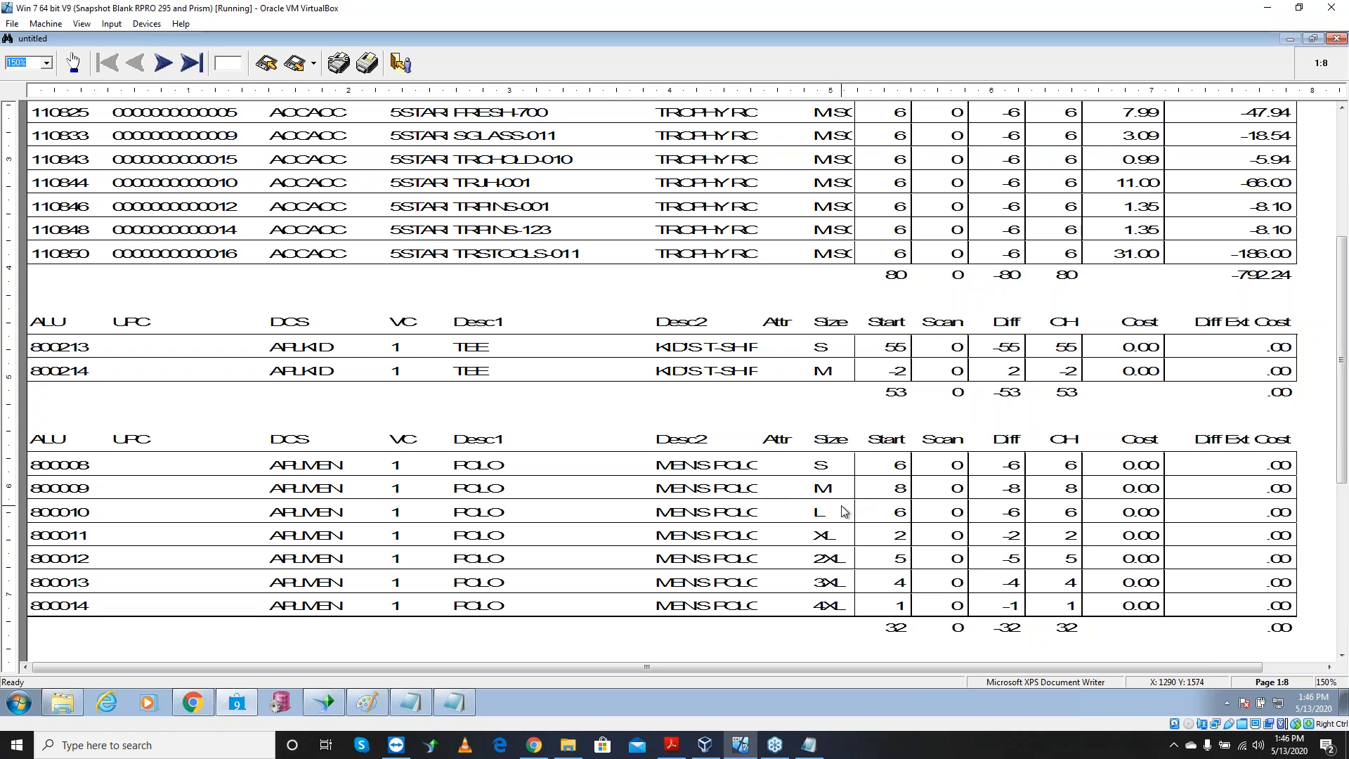
key(Escape)
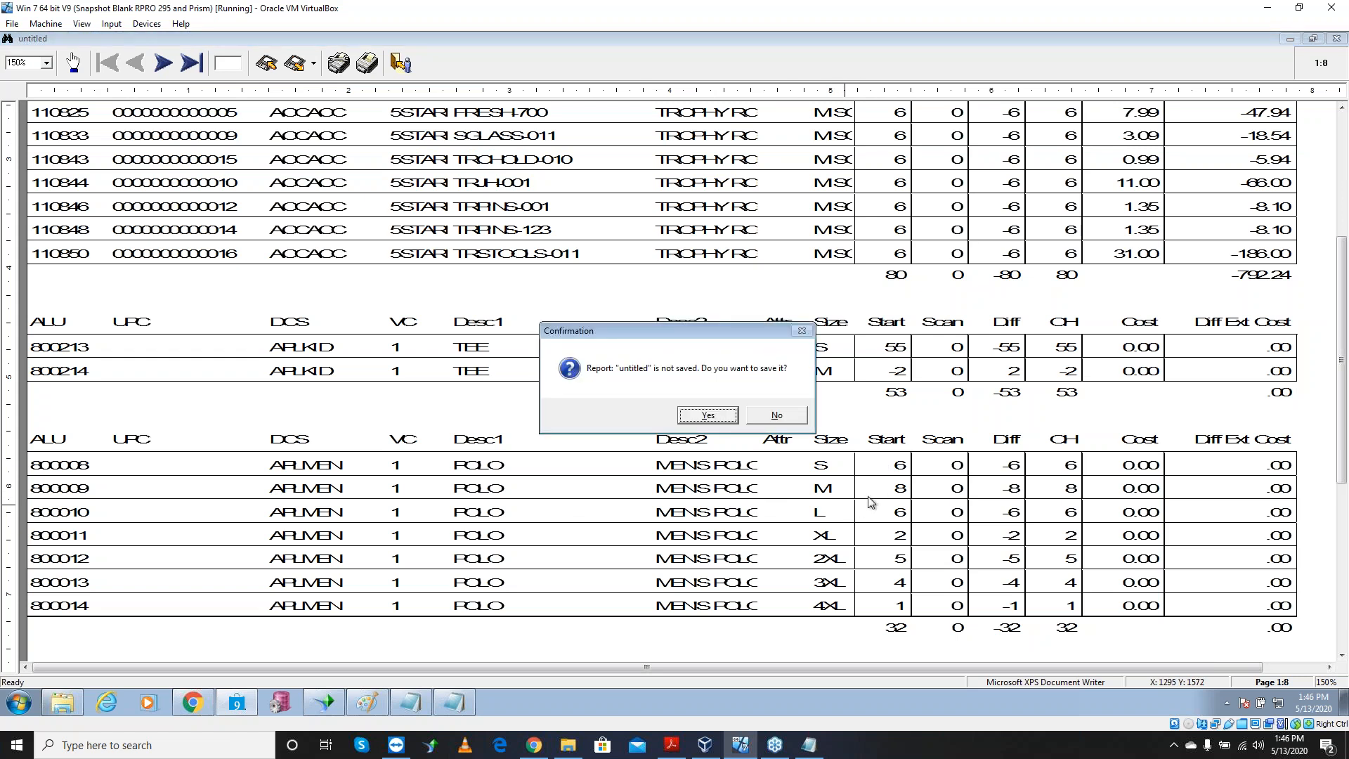
click(777, 420)
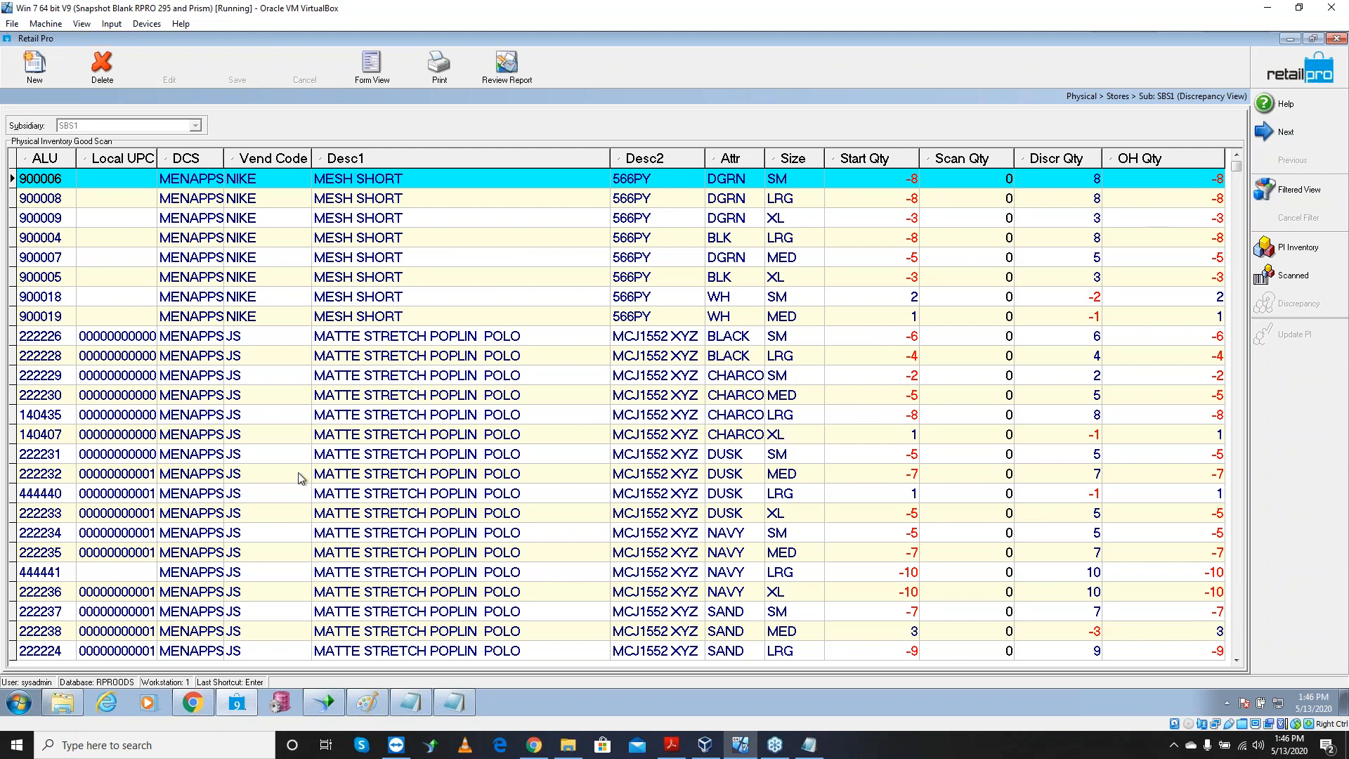
Return from the discrepancy list to Physical Inventory > Zones and open a blank New zone form
click(48, 359)
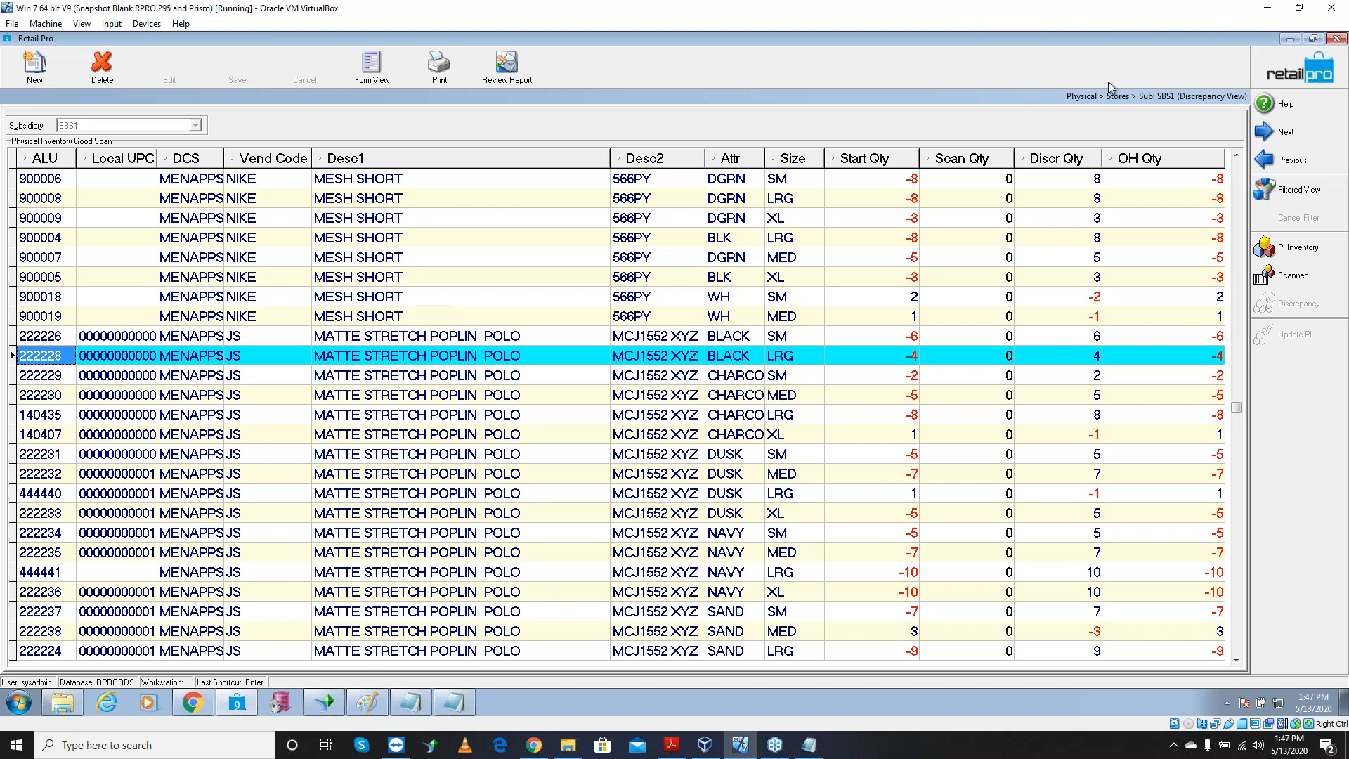
click(1281, 81)
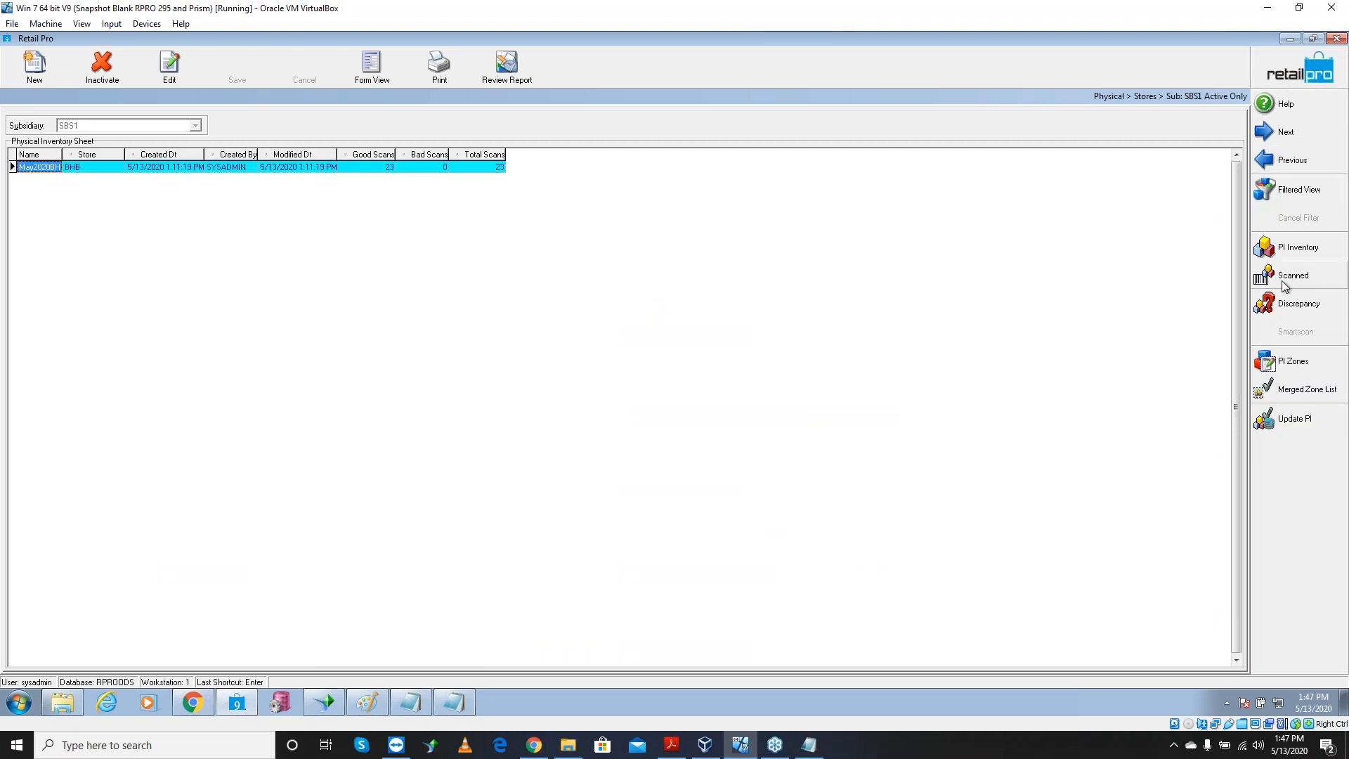
click(1282, 251)
click(1287, 84)
click(1286, 85)
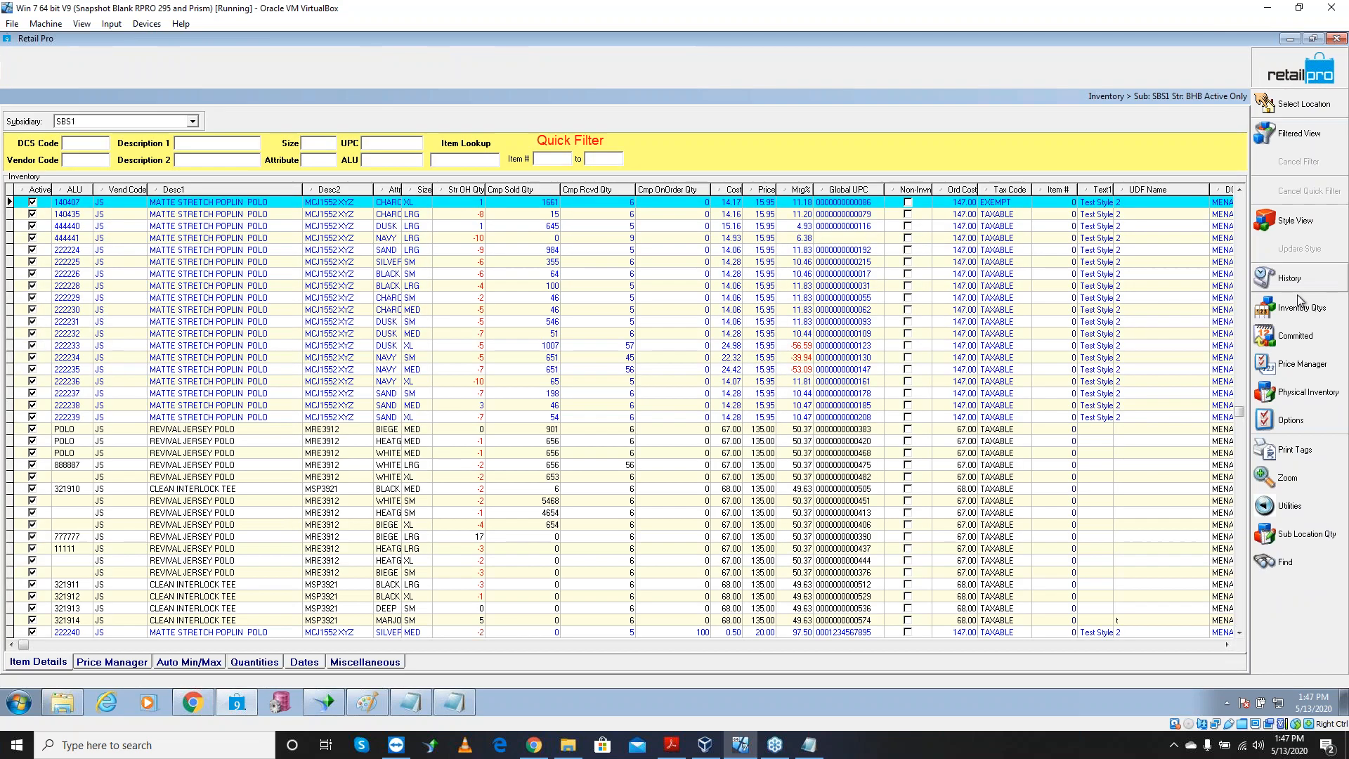
click(1304, 396)
click(1215, 423)
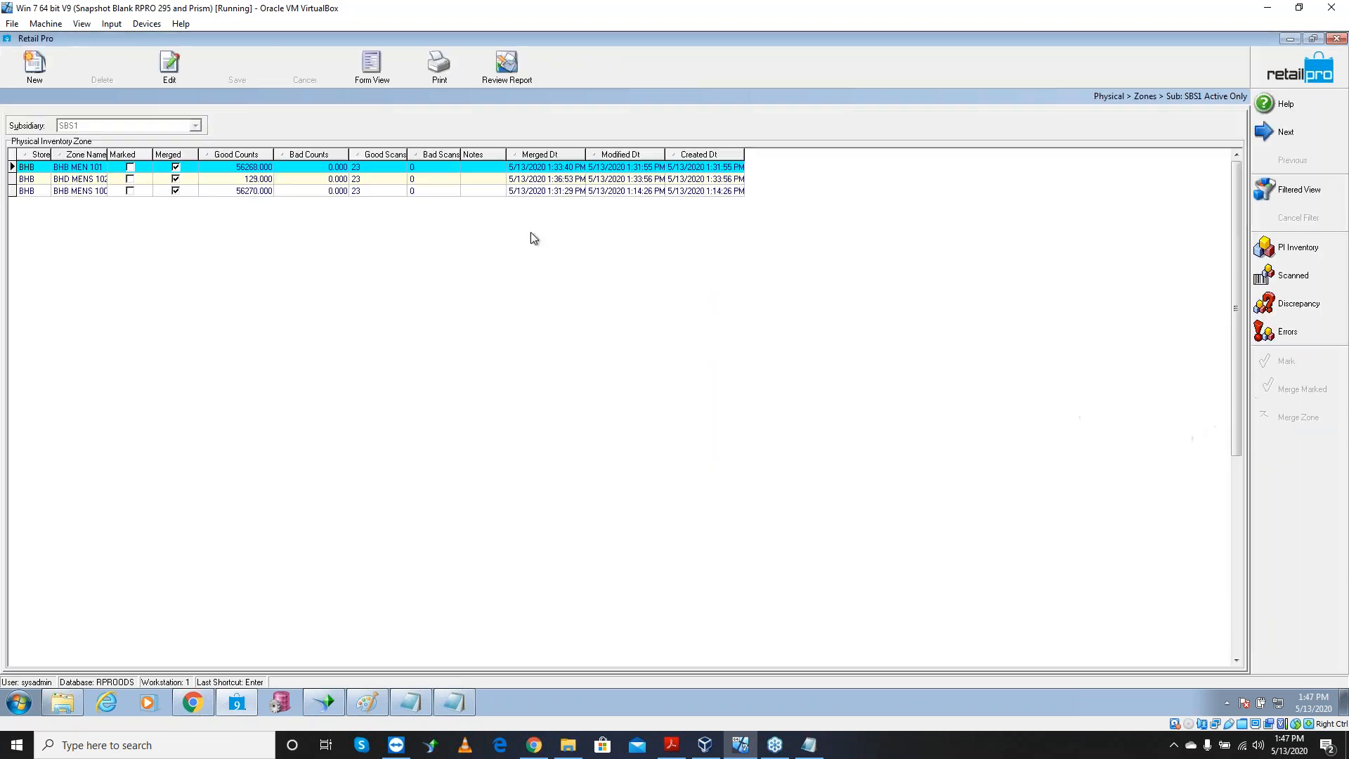
click(35, 70)
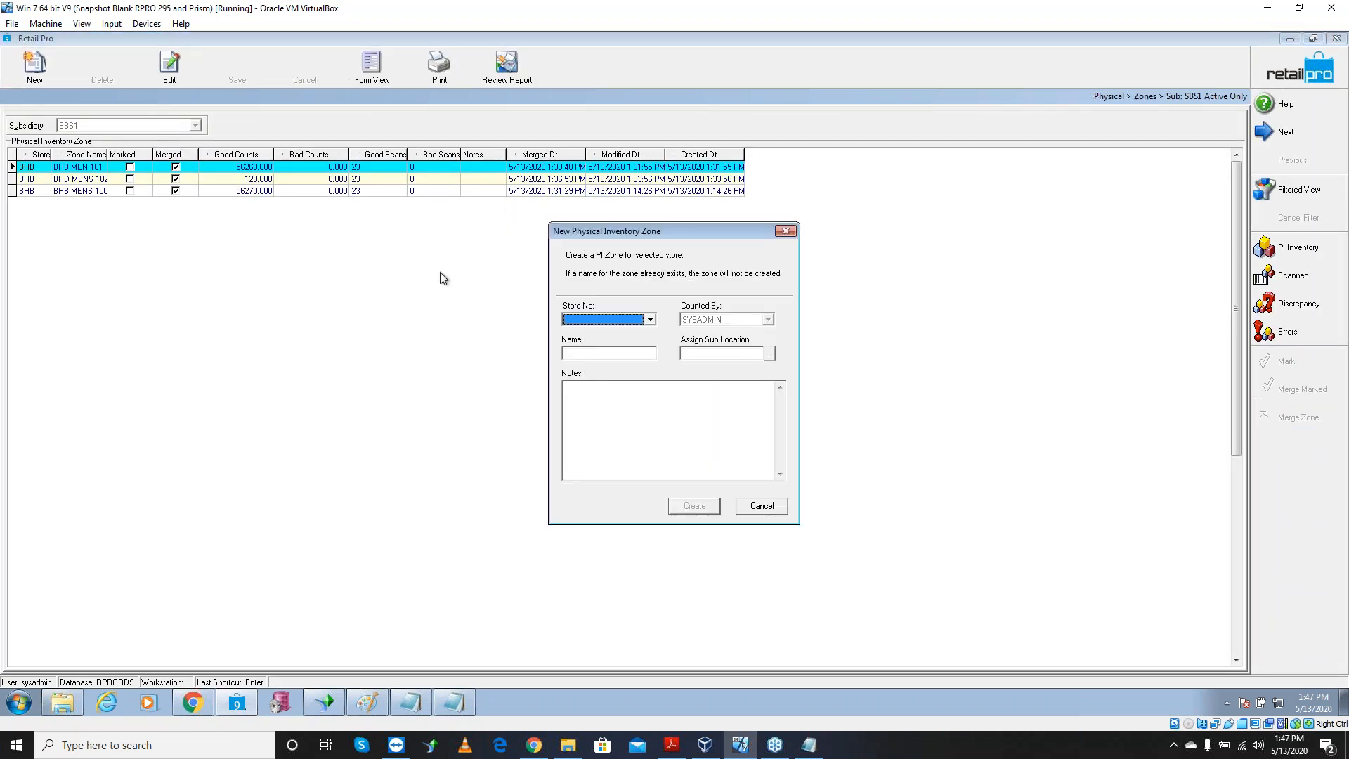
Create a zone named 'correction' for store BHB - Big Hairy Bike Shop and select the new CORRECTIONS row
click(650, 320)
click(601, 333)
click(593, 356)
text(corr)
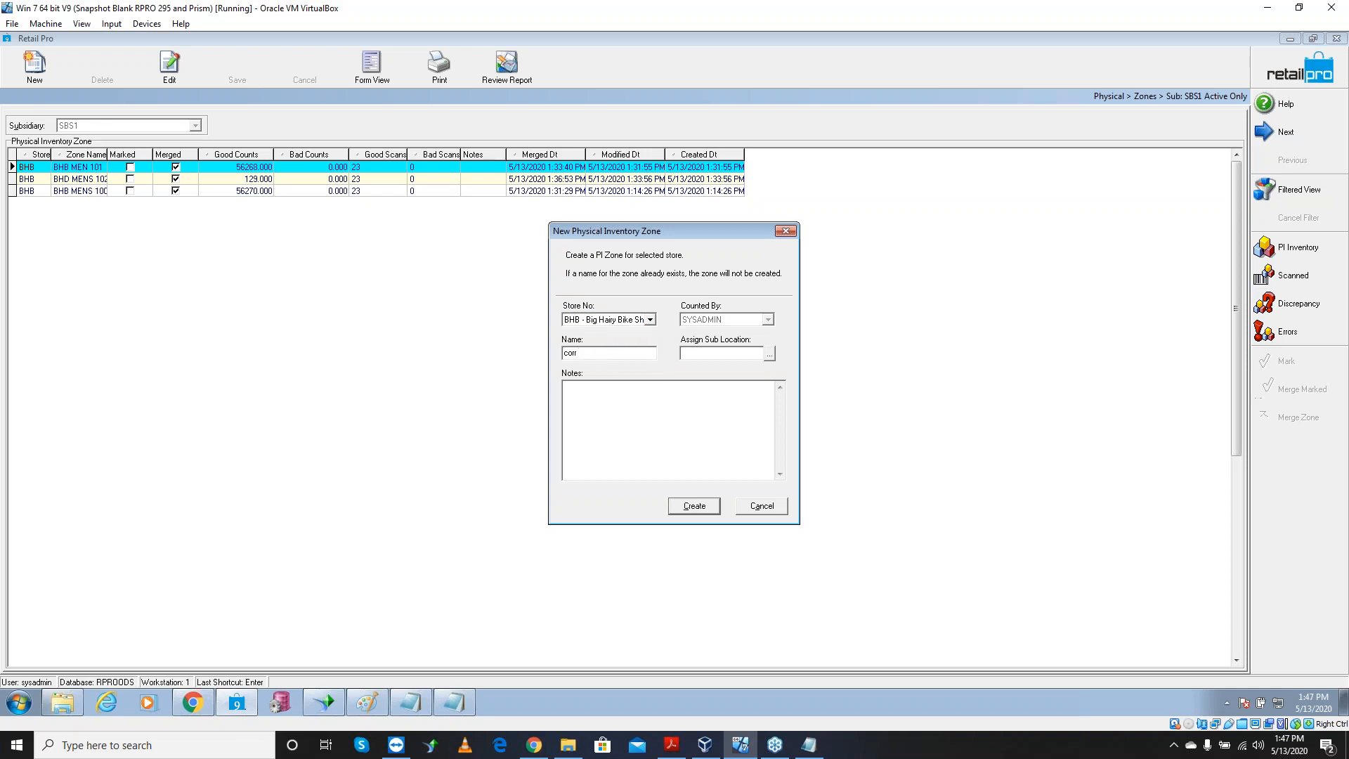
text(ections)
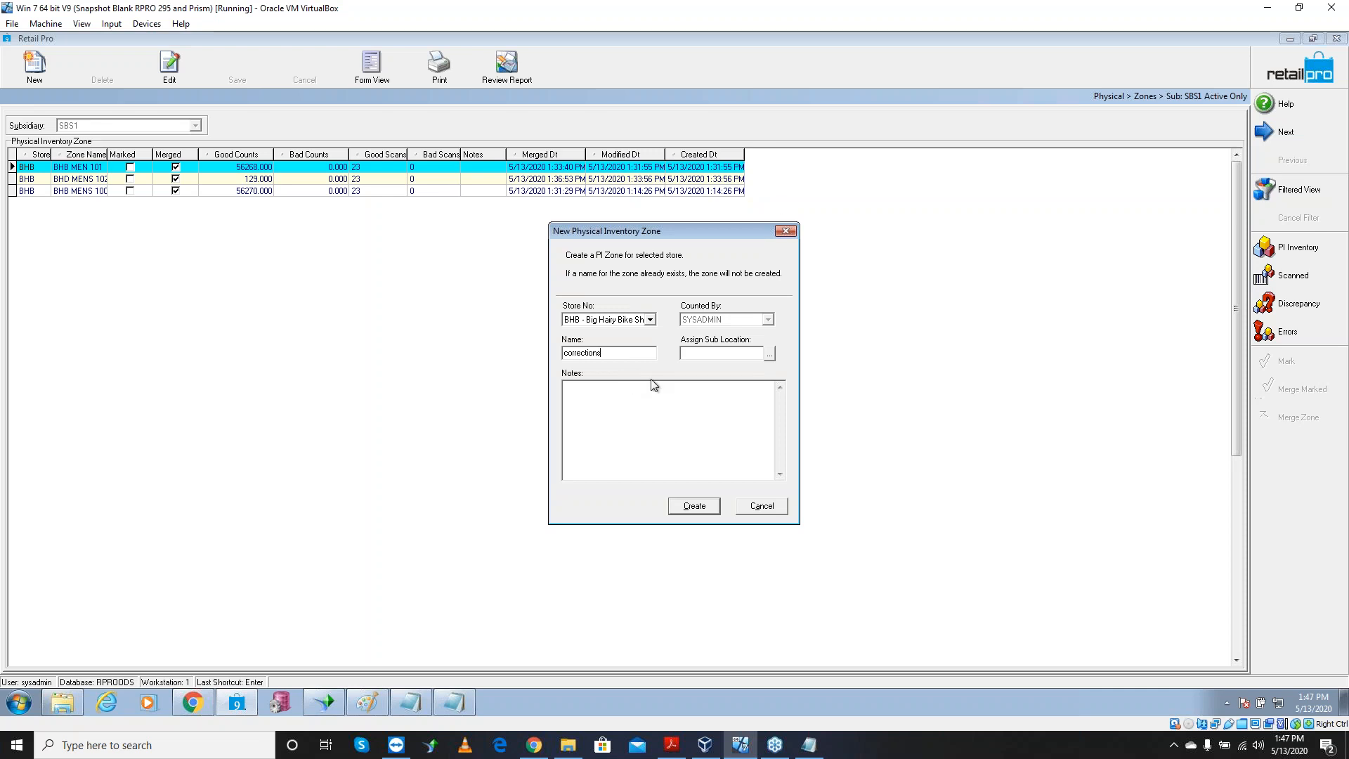
click(704, 507)
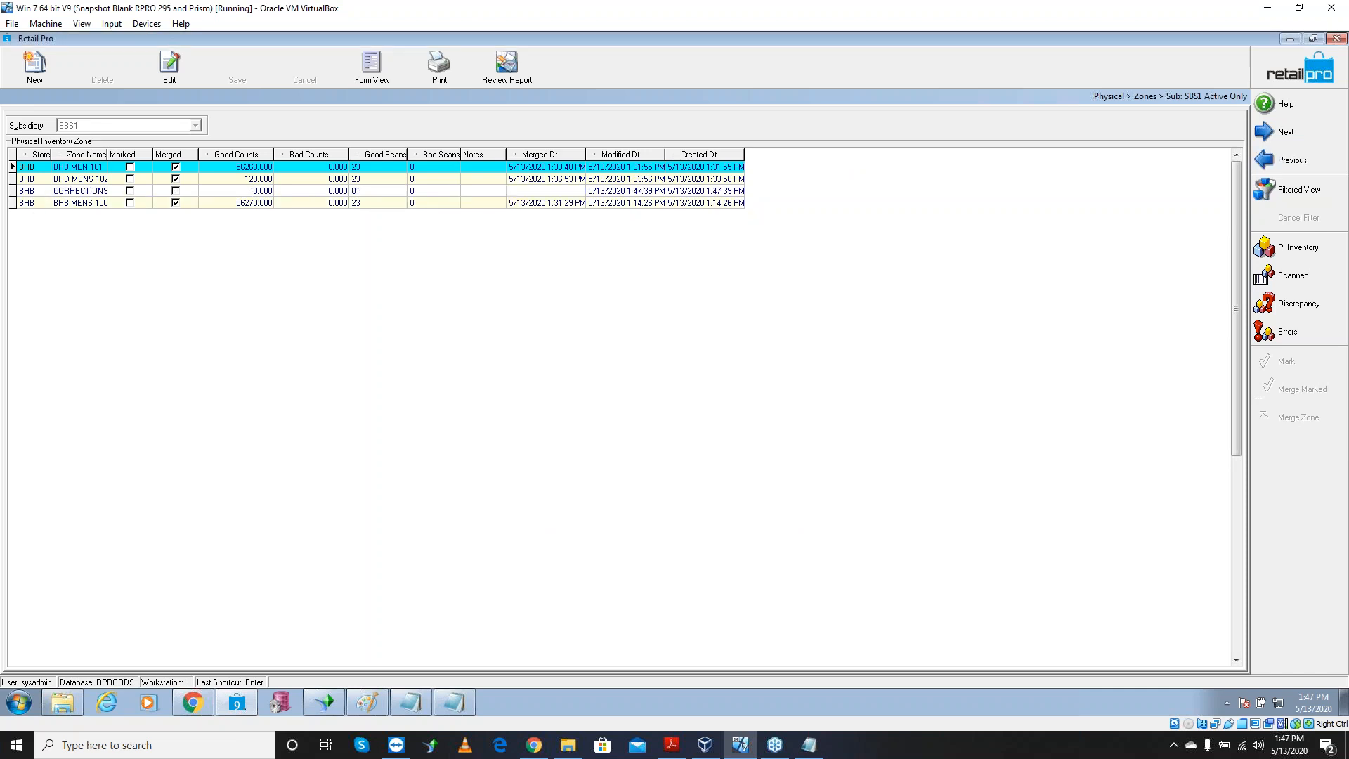
click(111, 192)
Open manual Add Counts for the CORRECTIONS zone and enter a count for item 987654
click(1300, 277)
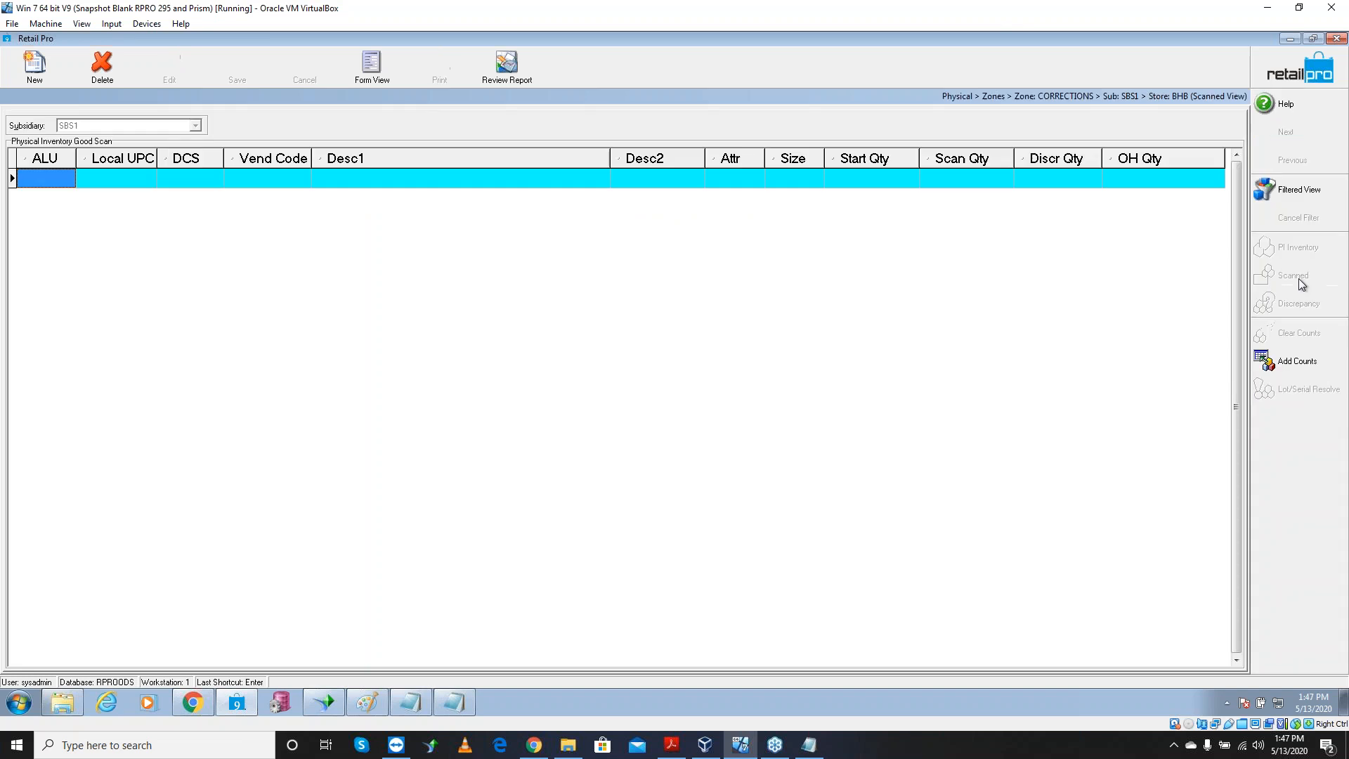
click(1298, 362)
click(559, 287)
text(987654)
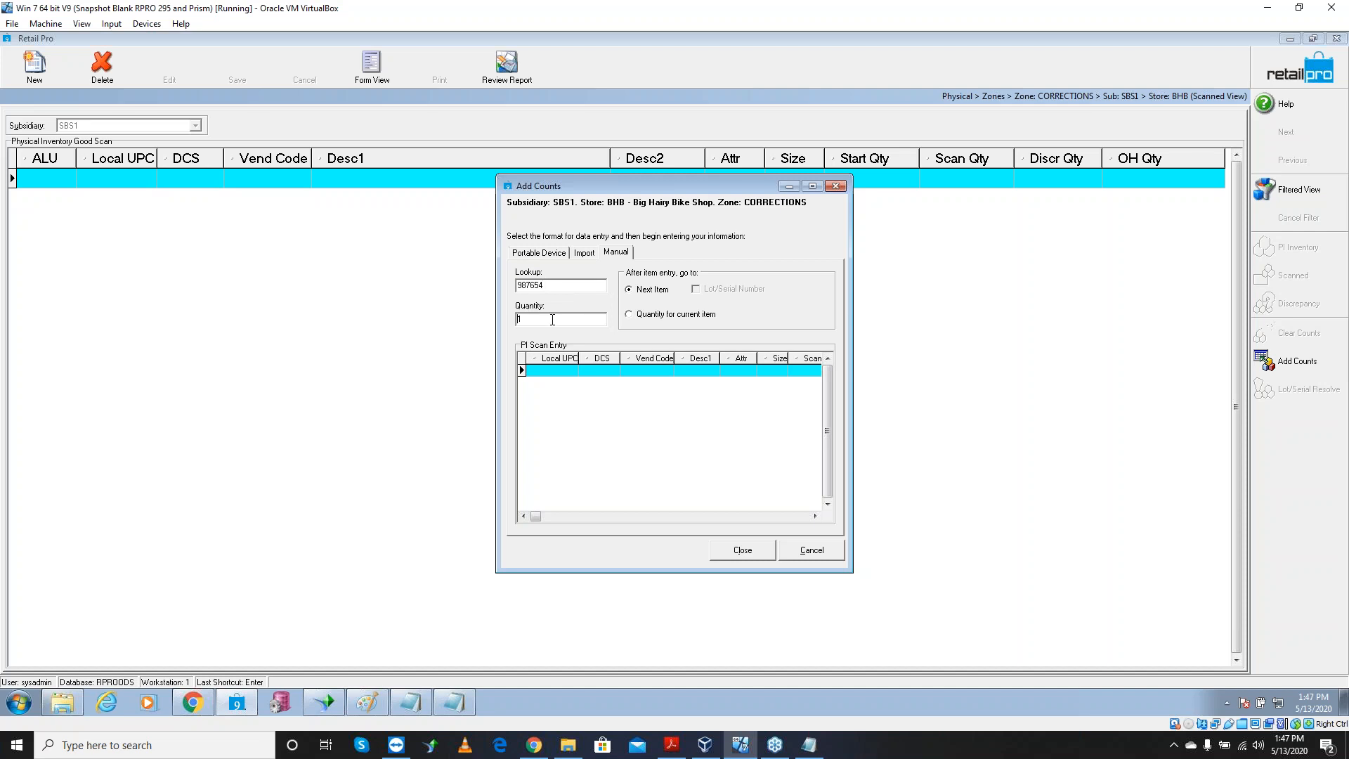
drag(507, 319, 470, 316)
text(1)
key(Return)
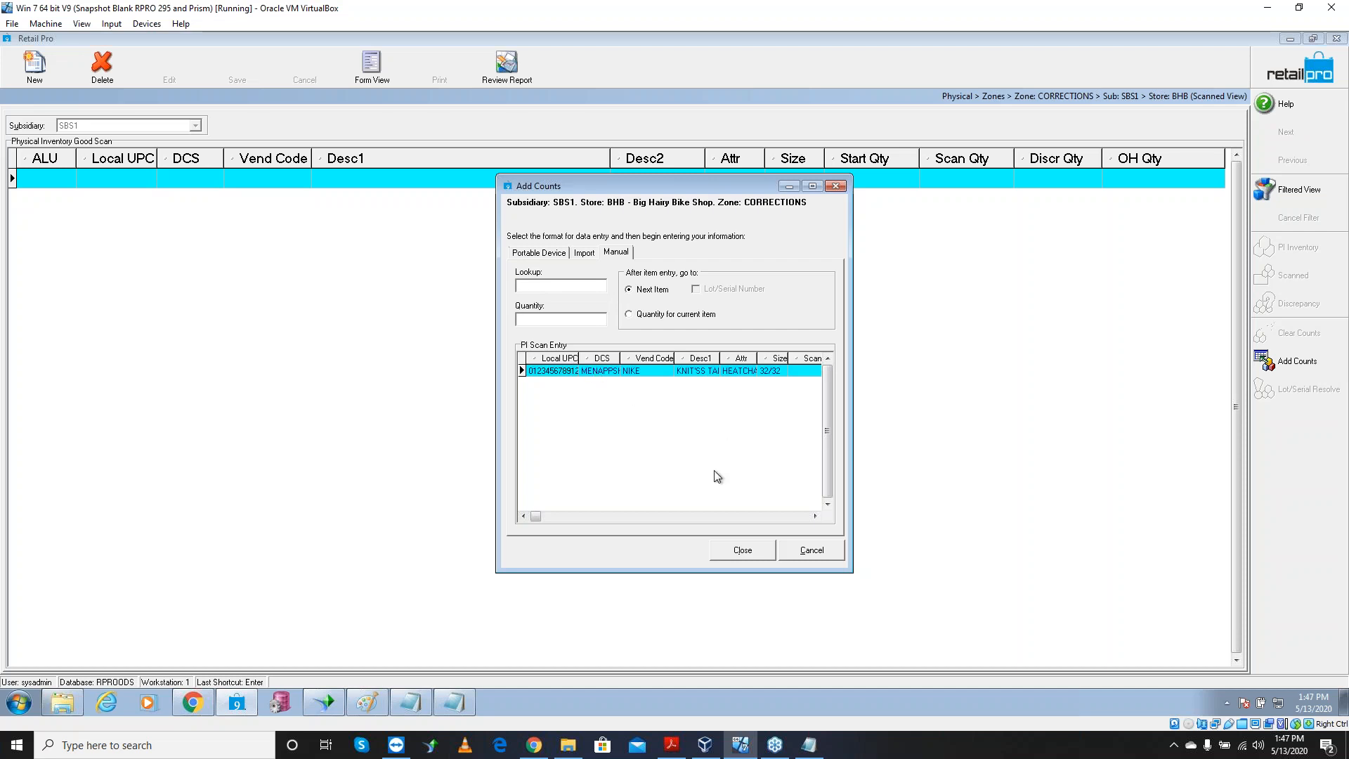
Move Scan Qty beside Local UPC, put ALU first via the grid layout manager, and narrow ALU
click(781, 519)
drag(768, 359, 610, 360)
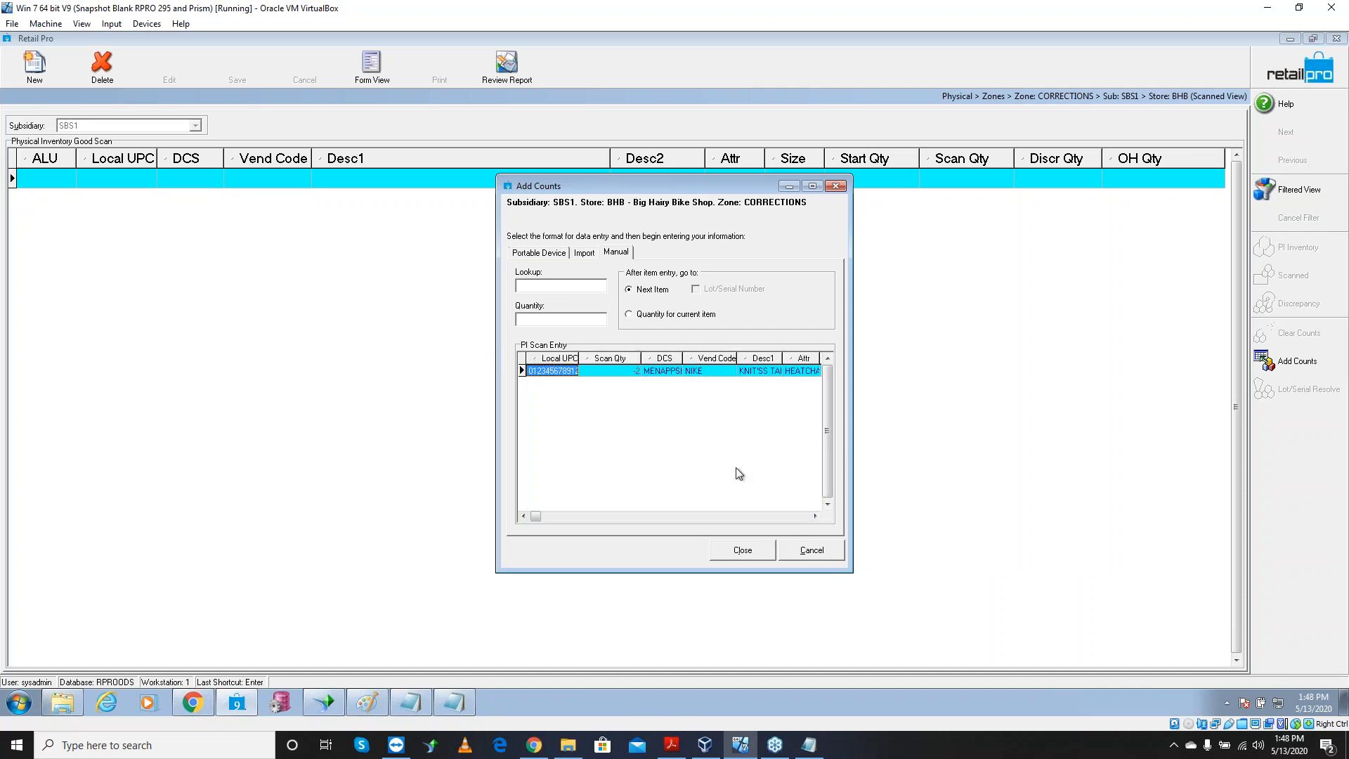
right_click(726, 361)
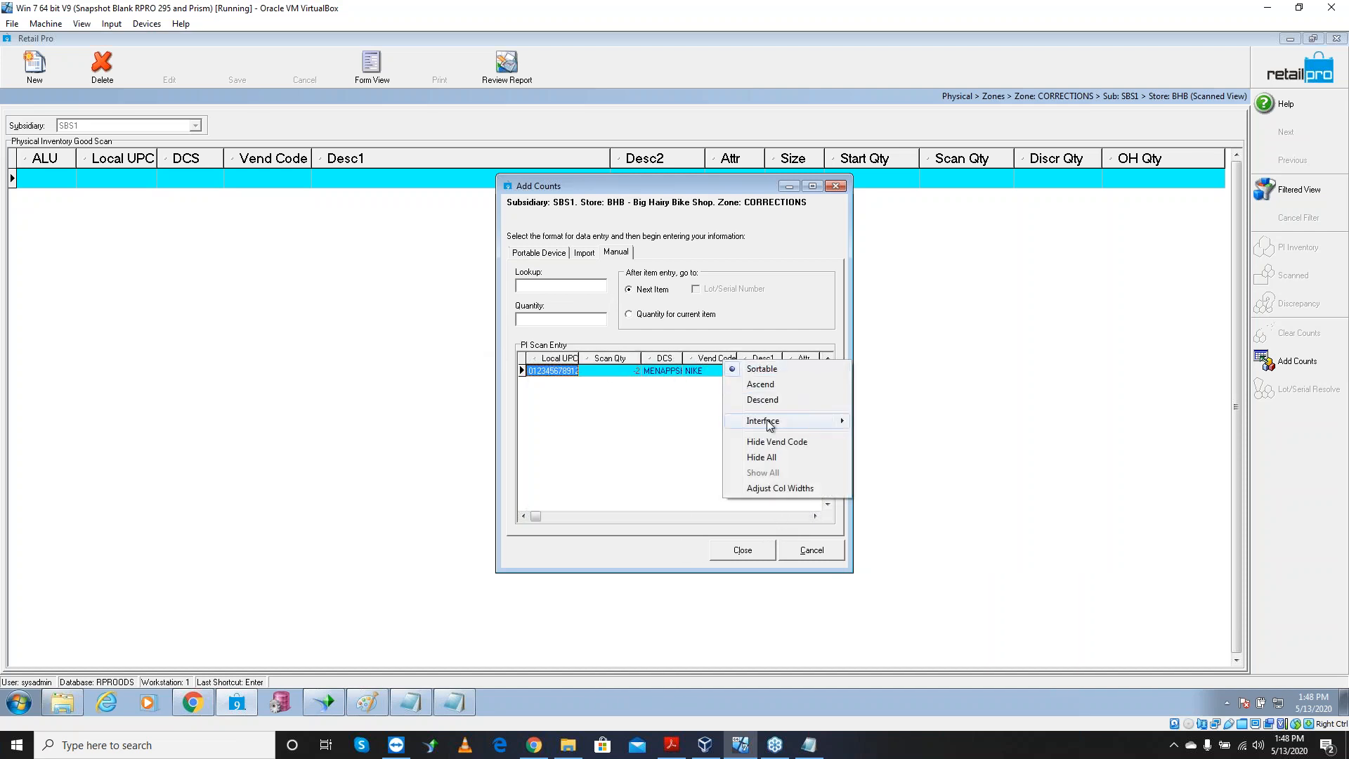
mouse_move(808, 421)
click(887, 441)
drag(340, 321, 363, 250)
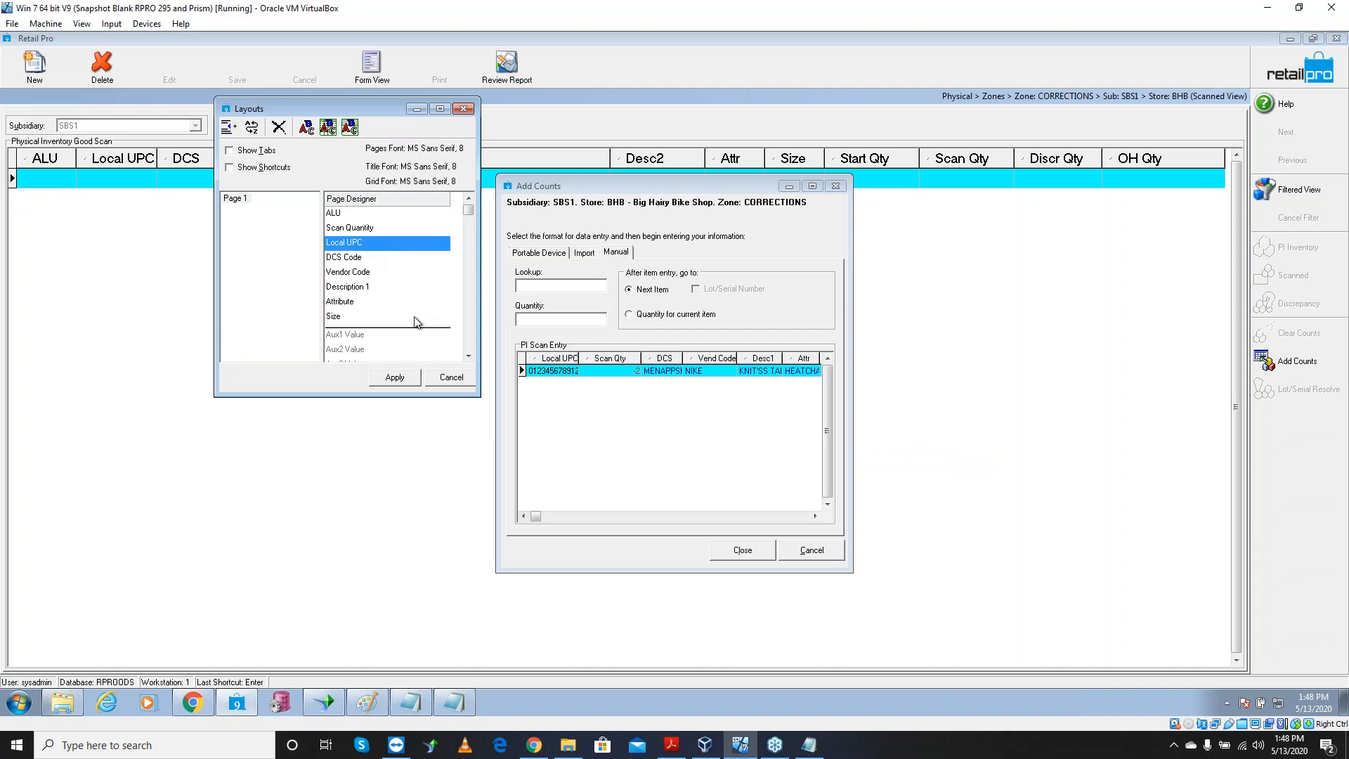
click(405, 381)
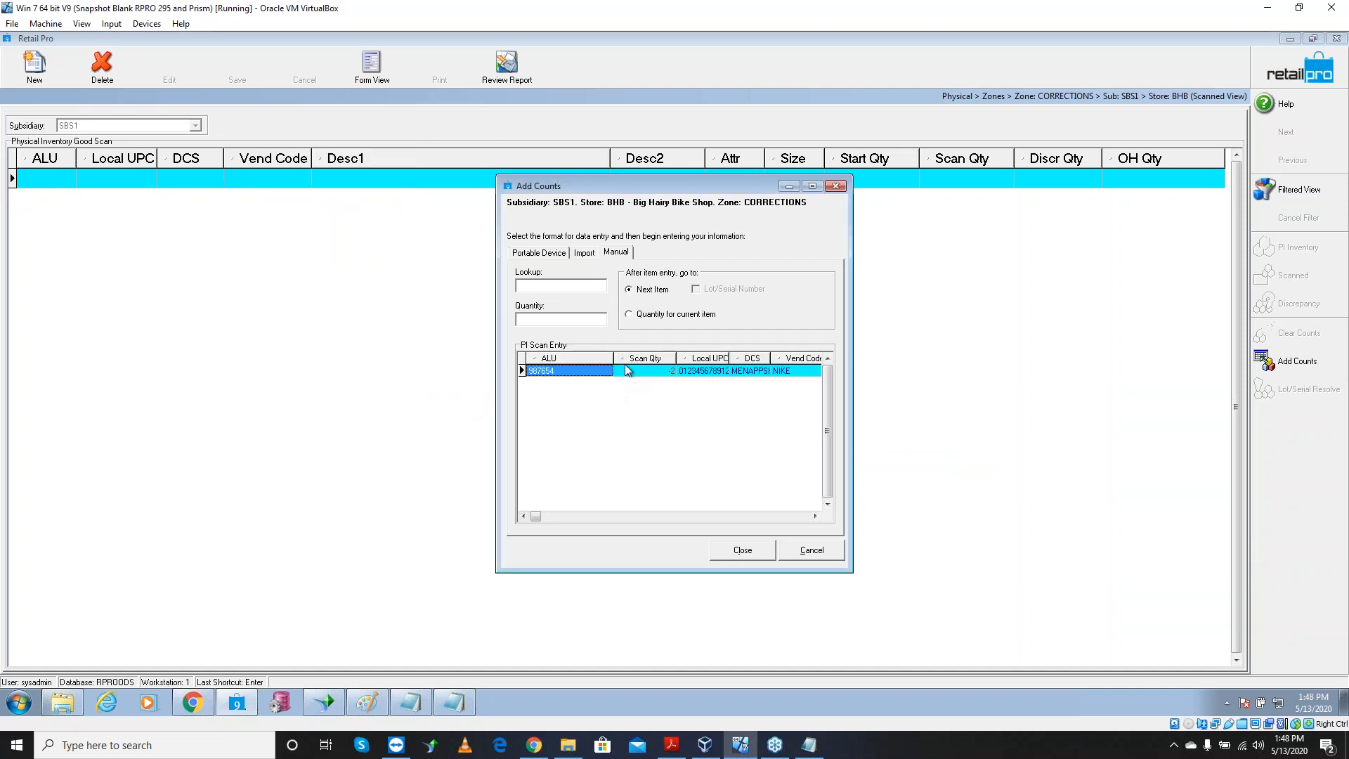
drag(613, 358, 563, 359)
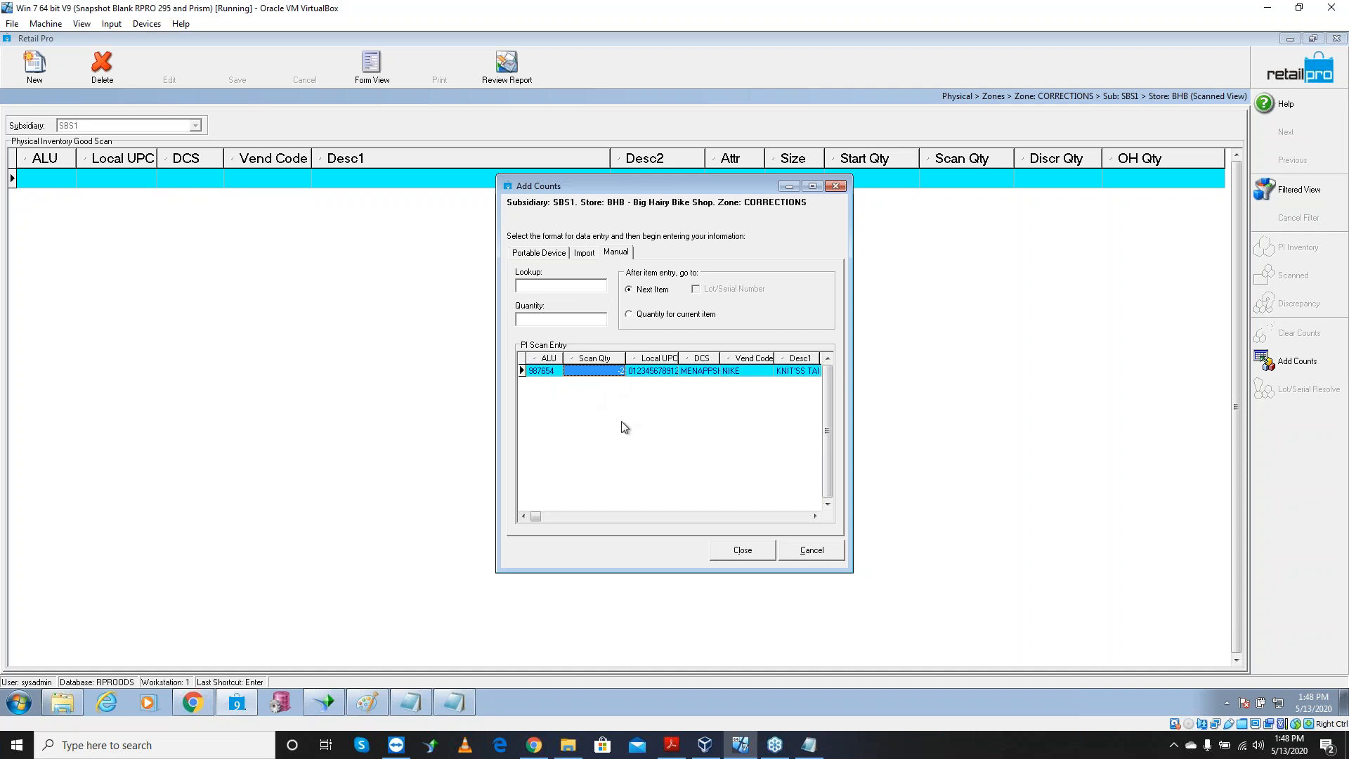
click(647, 372)
Add item 222224 with a count of 2, then close the Add Counts window
click(537, 287)
text(2222)
text(24)
key(Return)
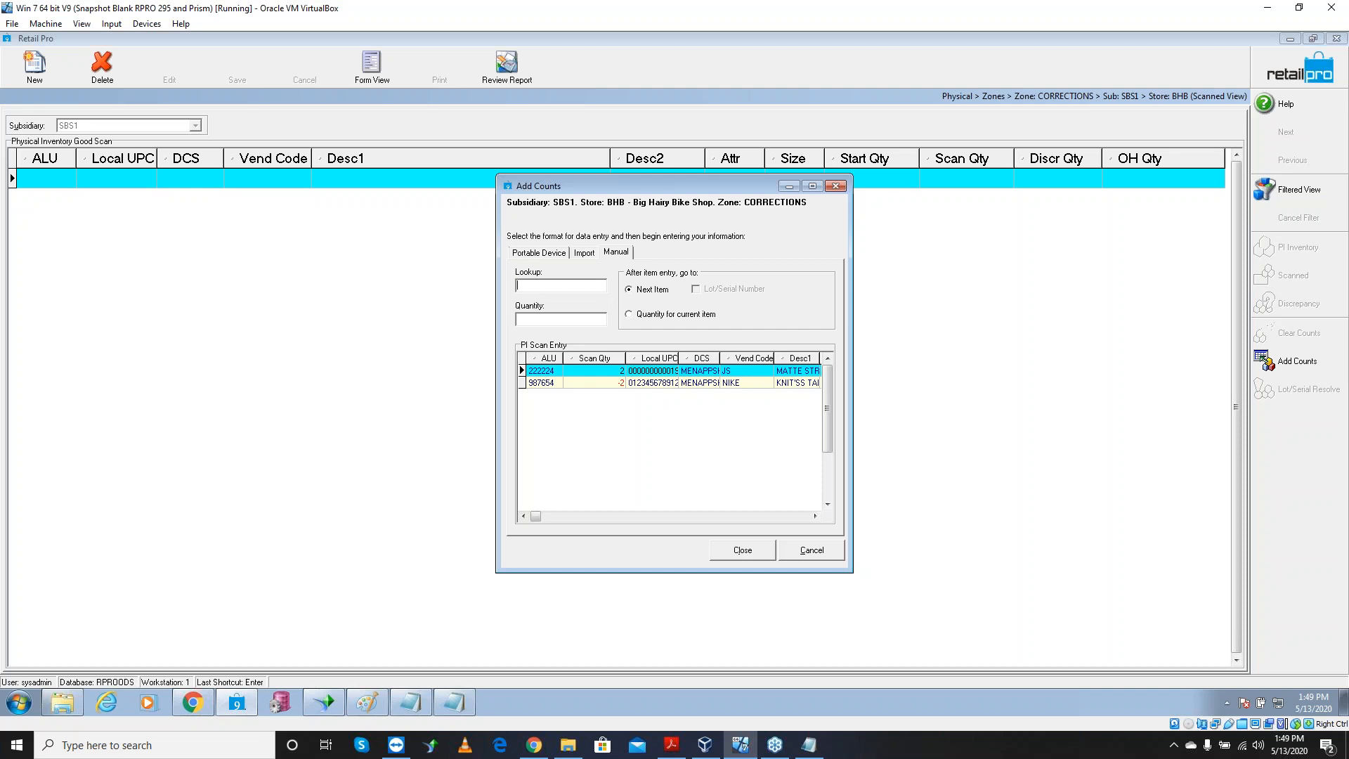
click(745, 550)
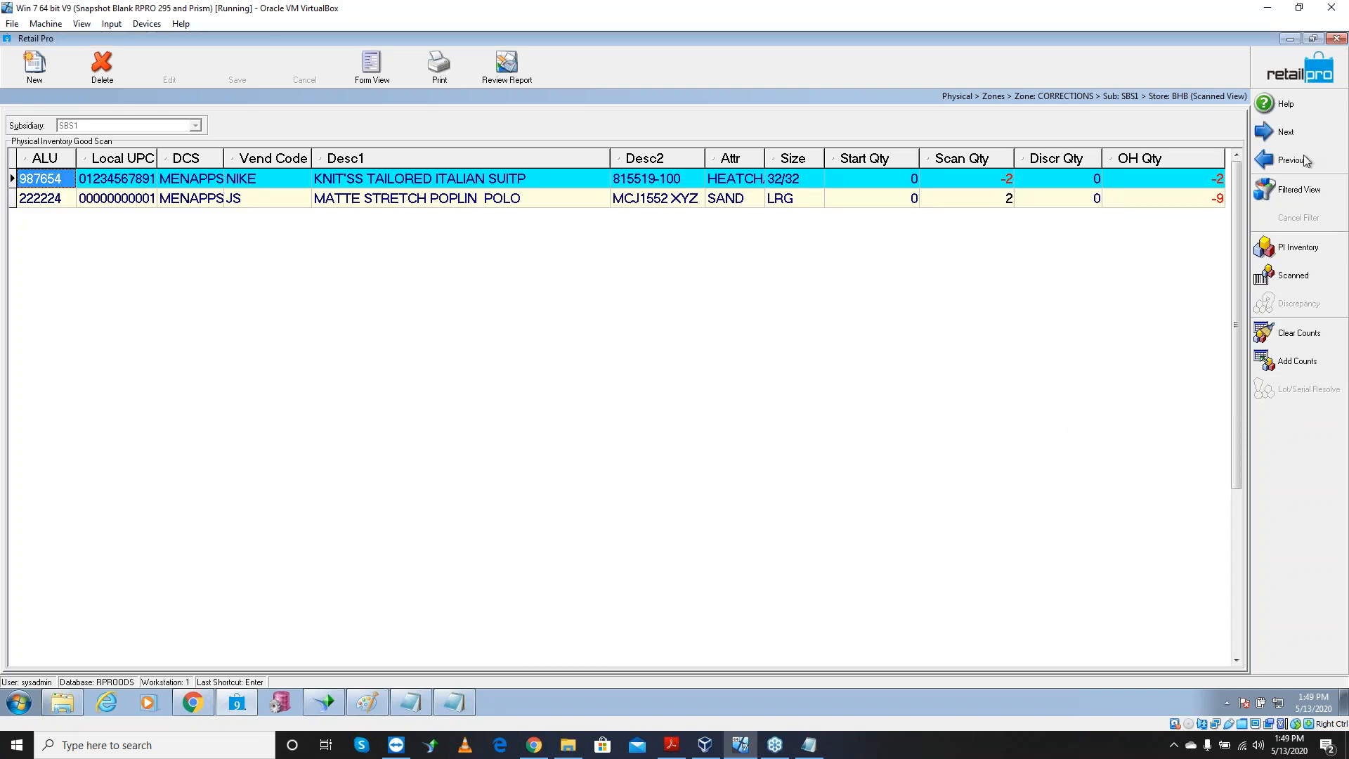
Merge the CORRECTIONS zone into Physical Inventory, confirming with Yes
click(1299, 78)
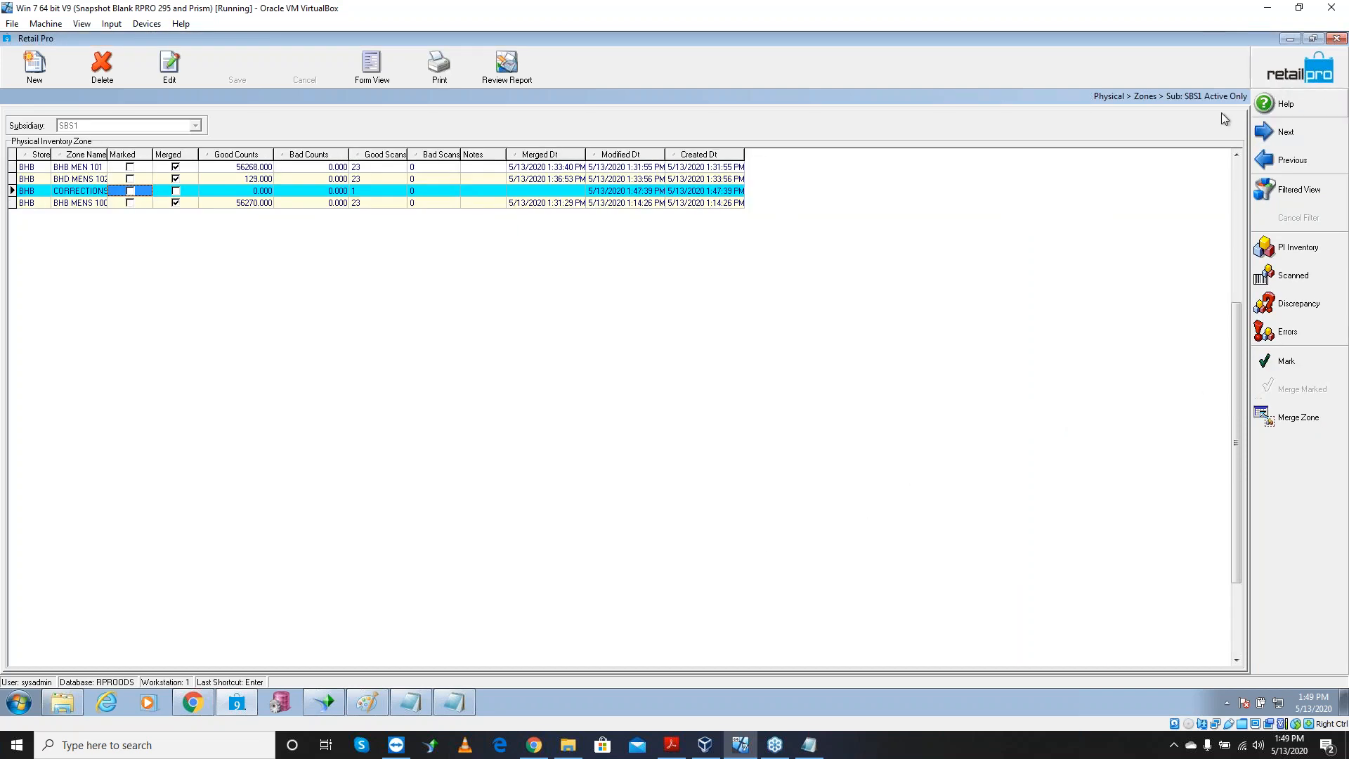
click(195, 191)
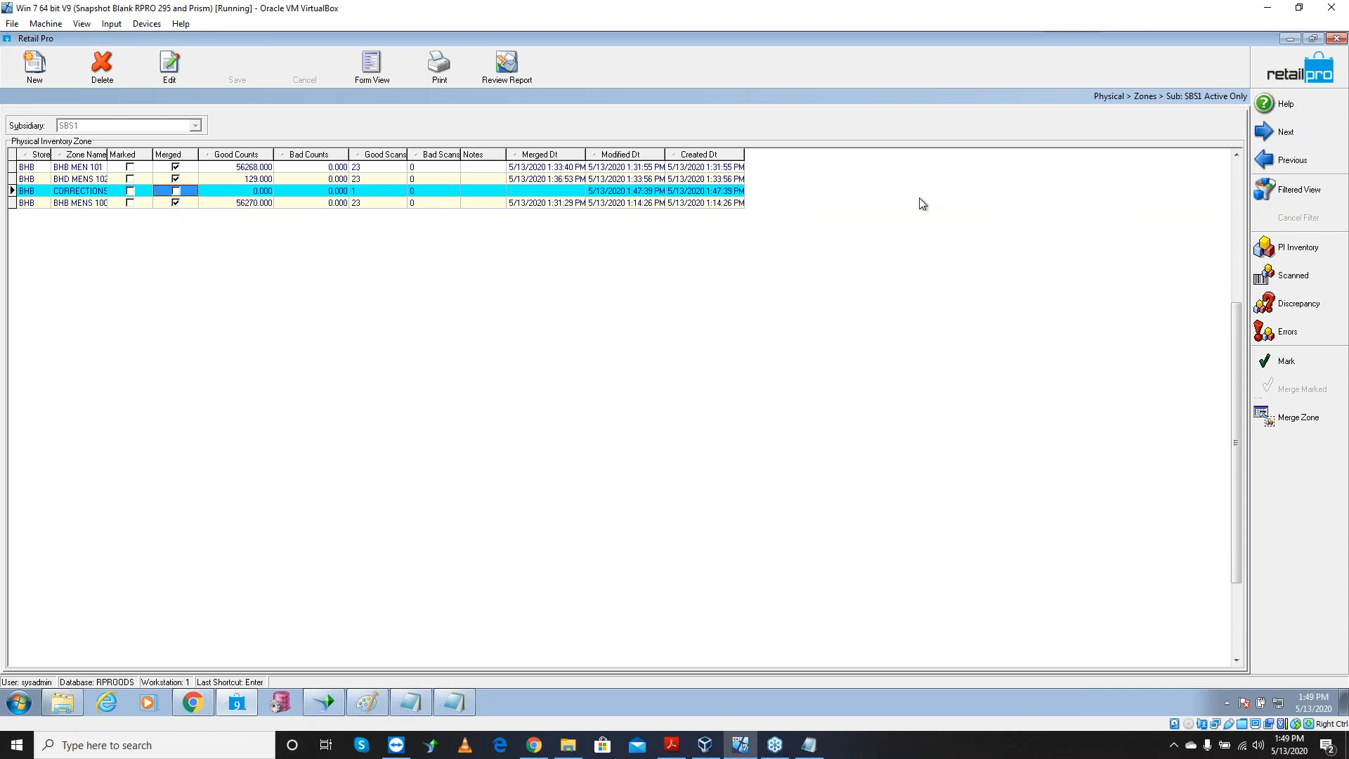
click(1279, 421)
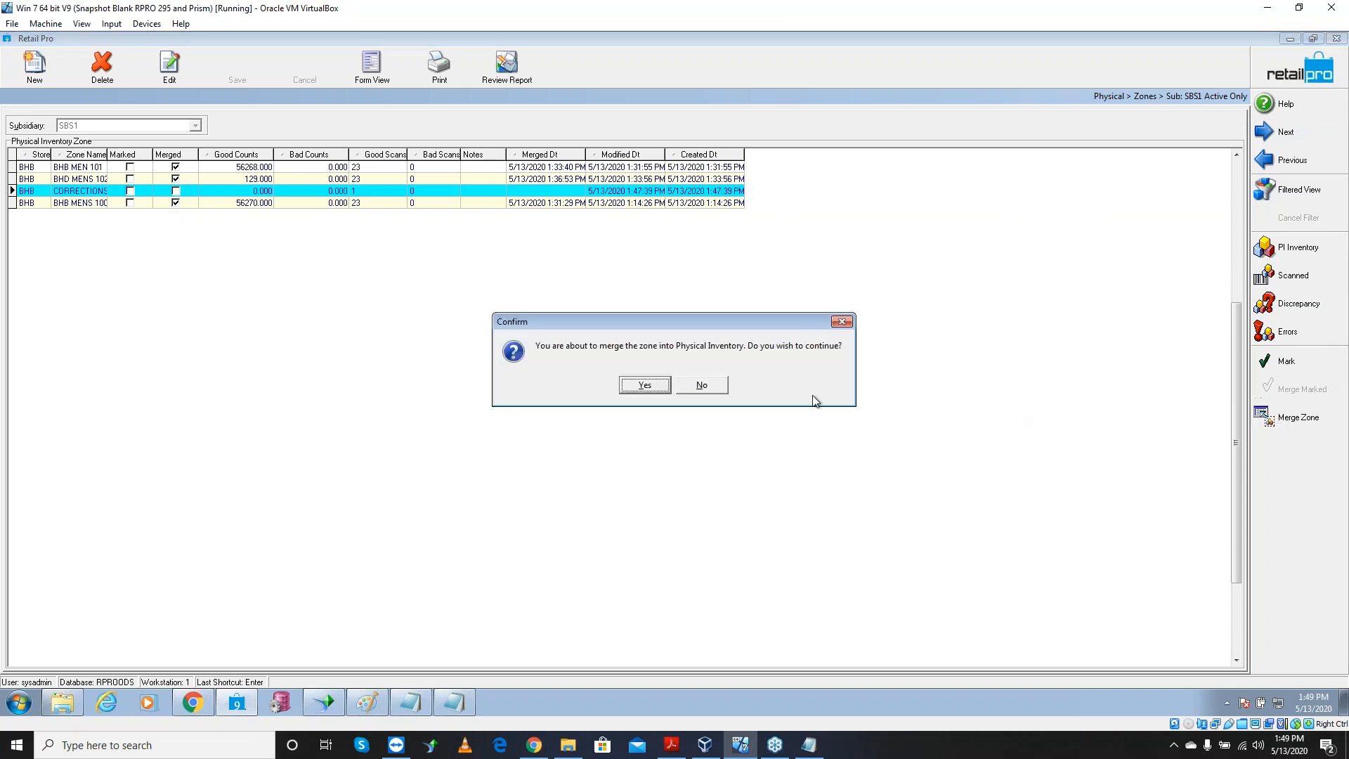
click(655, 386)
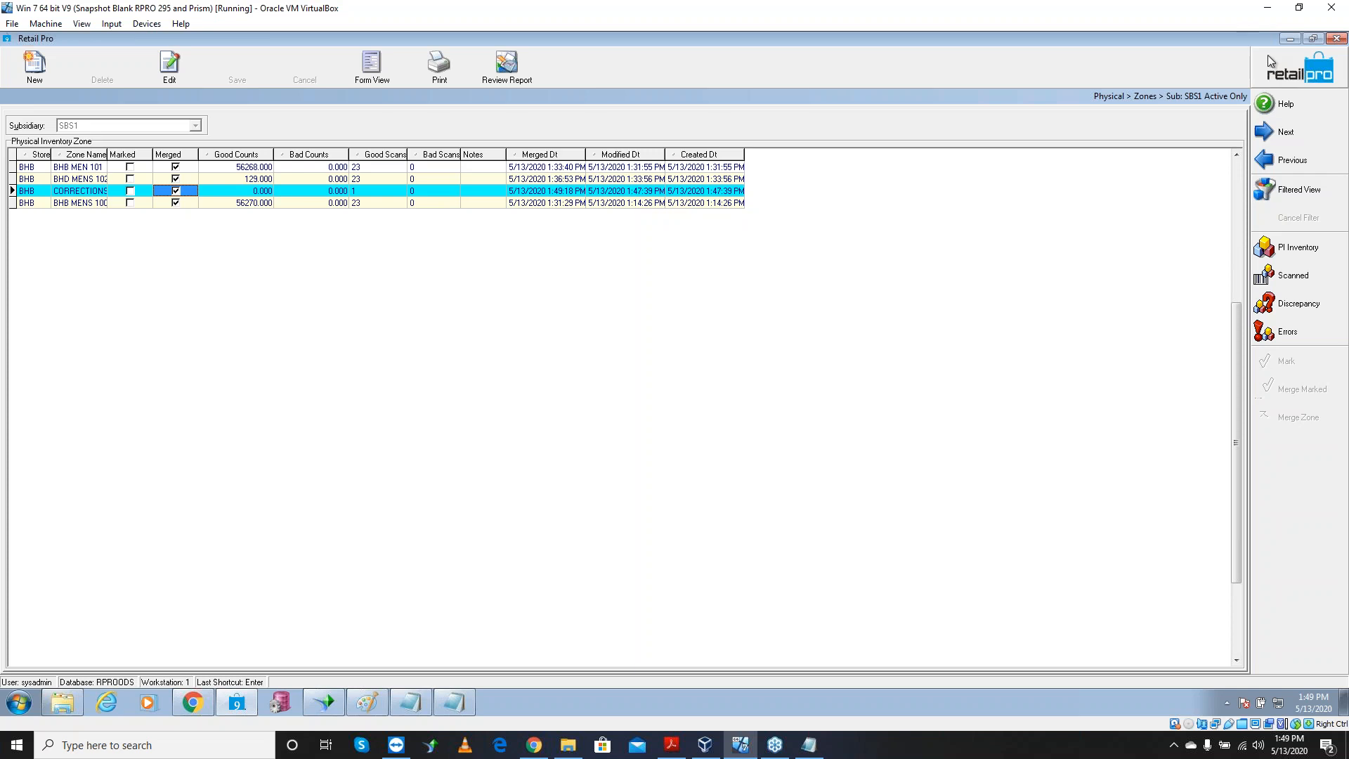
Minimize Retail Pro and Notepad, close Chrome, and launch Reports V9 from the desktop
click(1283, 38)
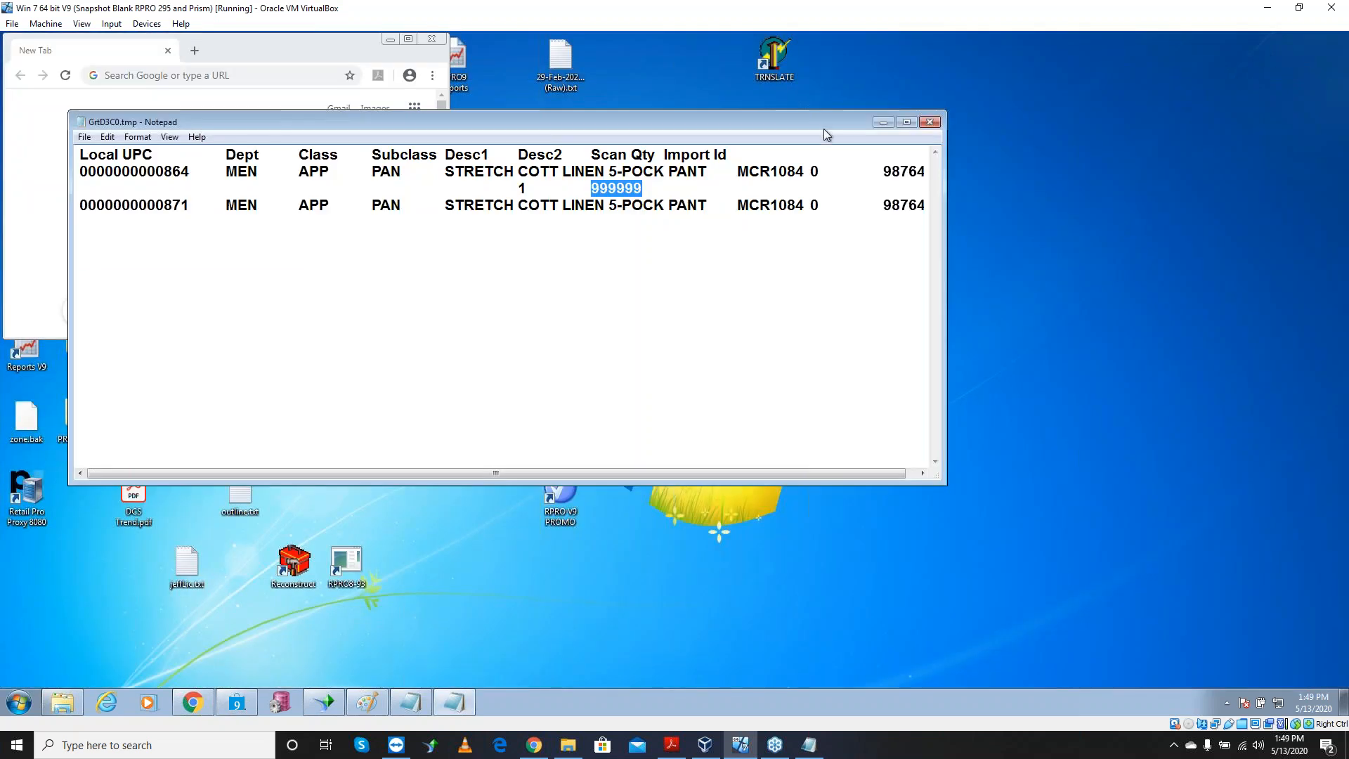
click(882, 123)
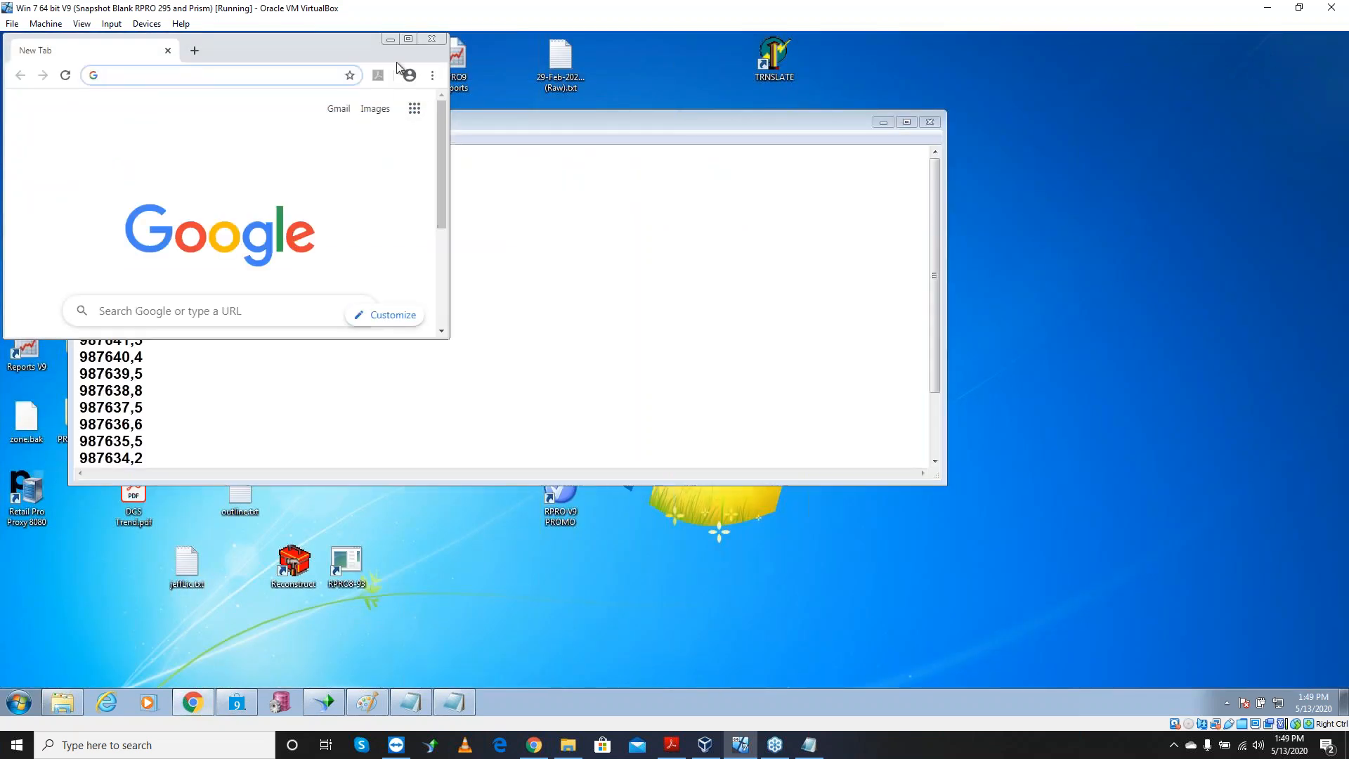
click(430, 38)
drag(314, 125, 625, 121)
double_click(28, 348)
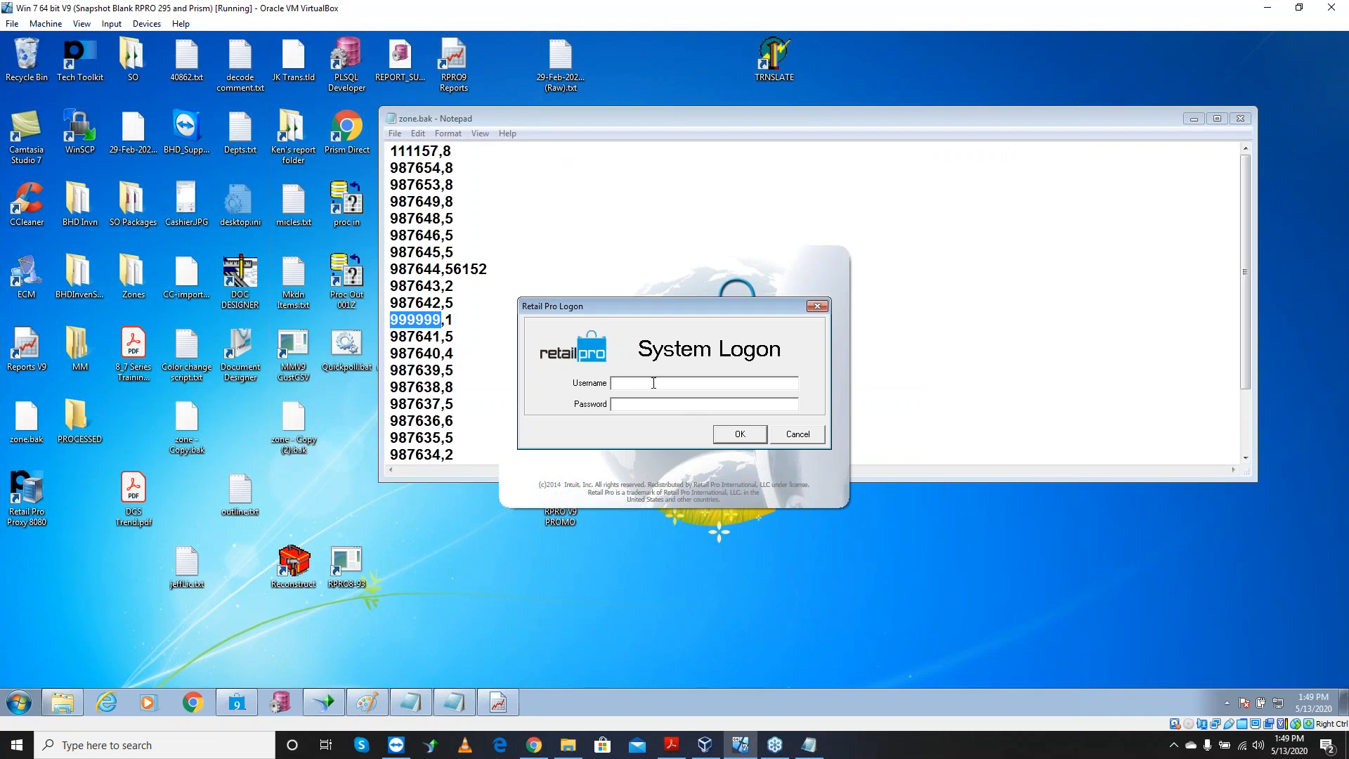
Log on to Report Viewer and expand the Custom reports group
text(sysadmin)
key(Return)
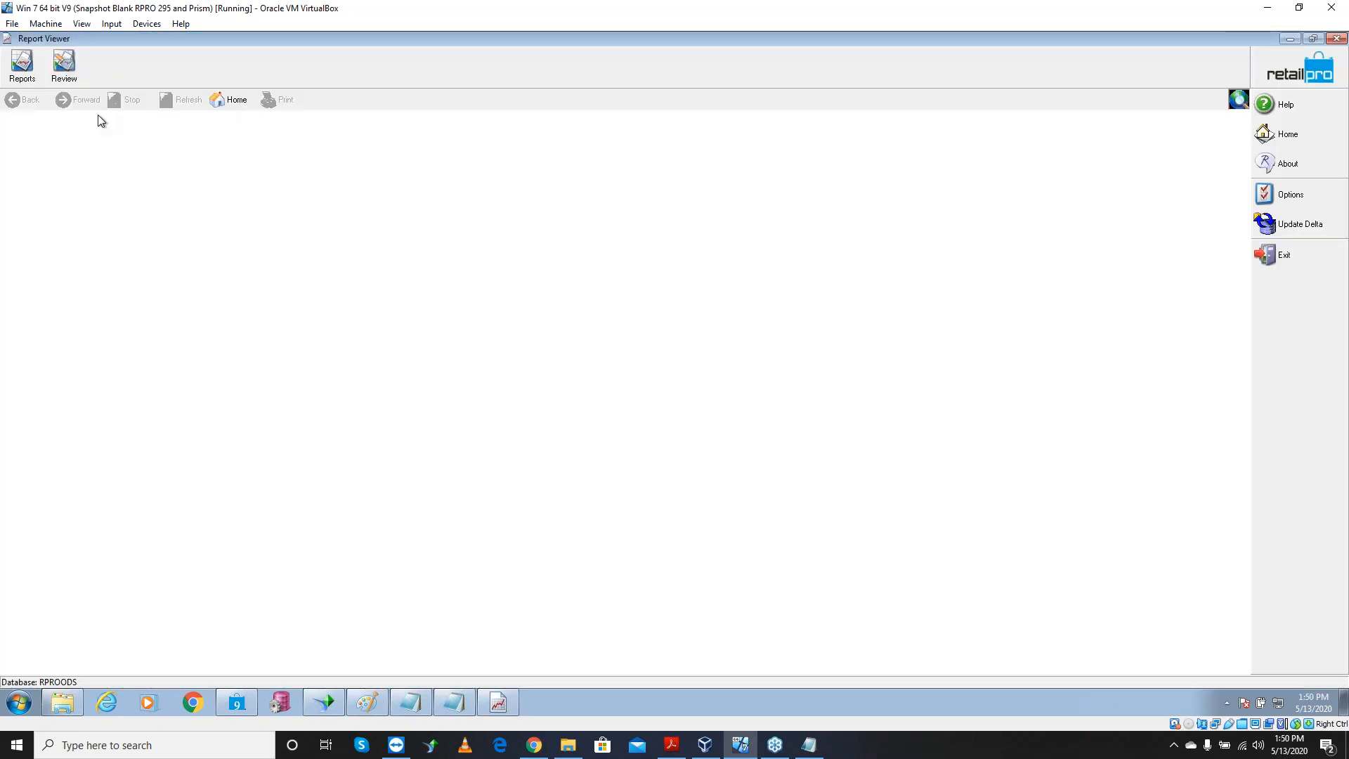
click(21, 65)
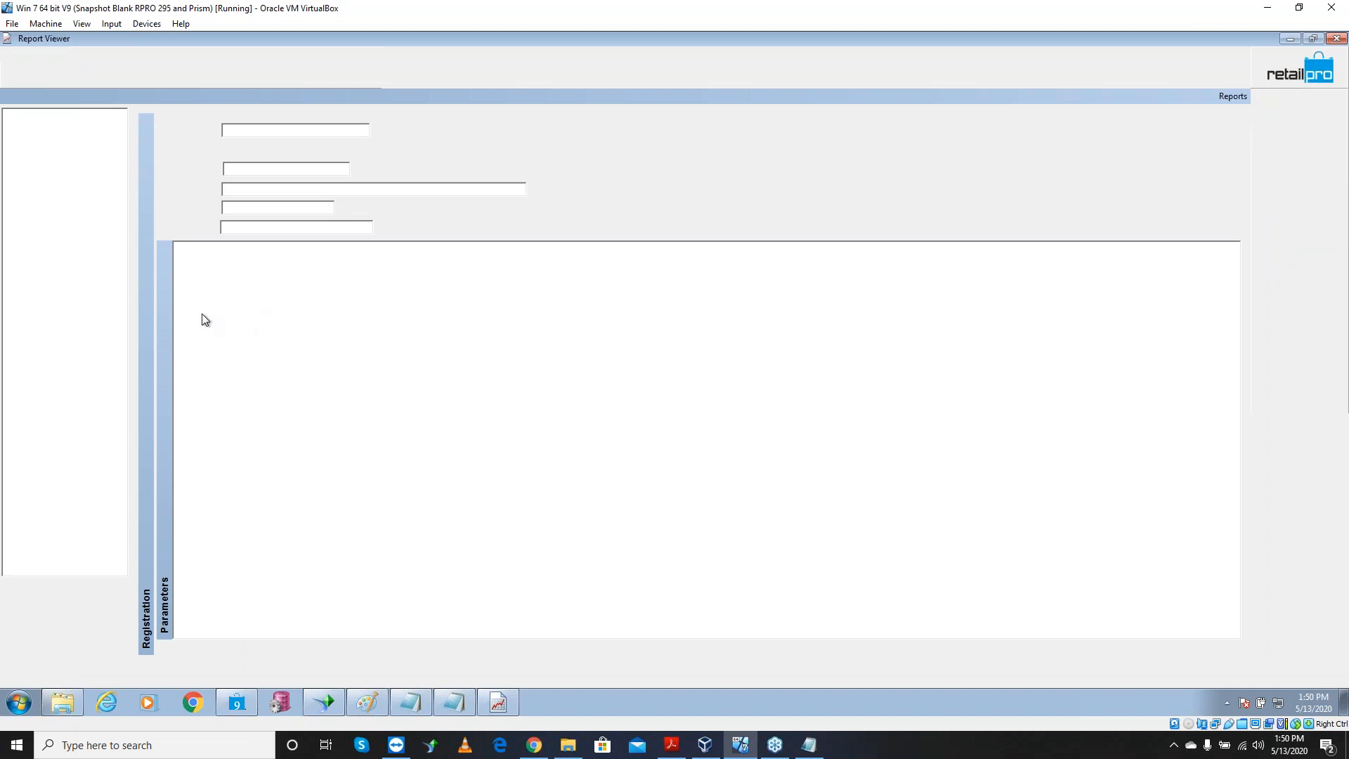
click(23, 137)
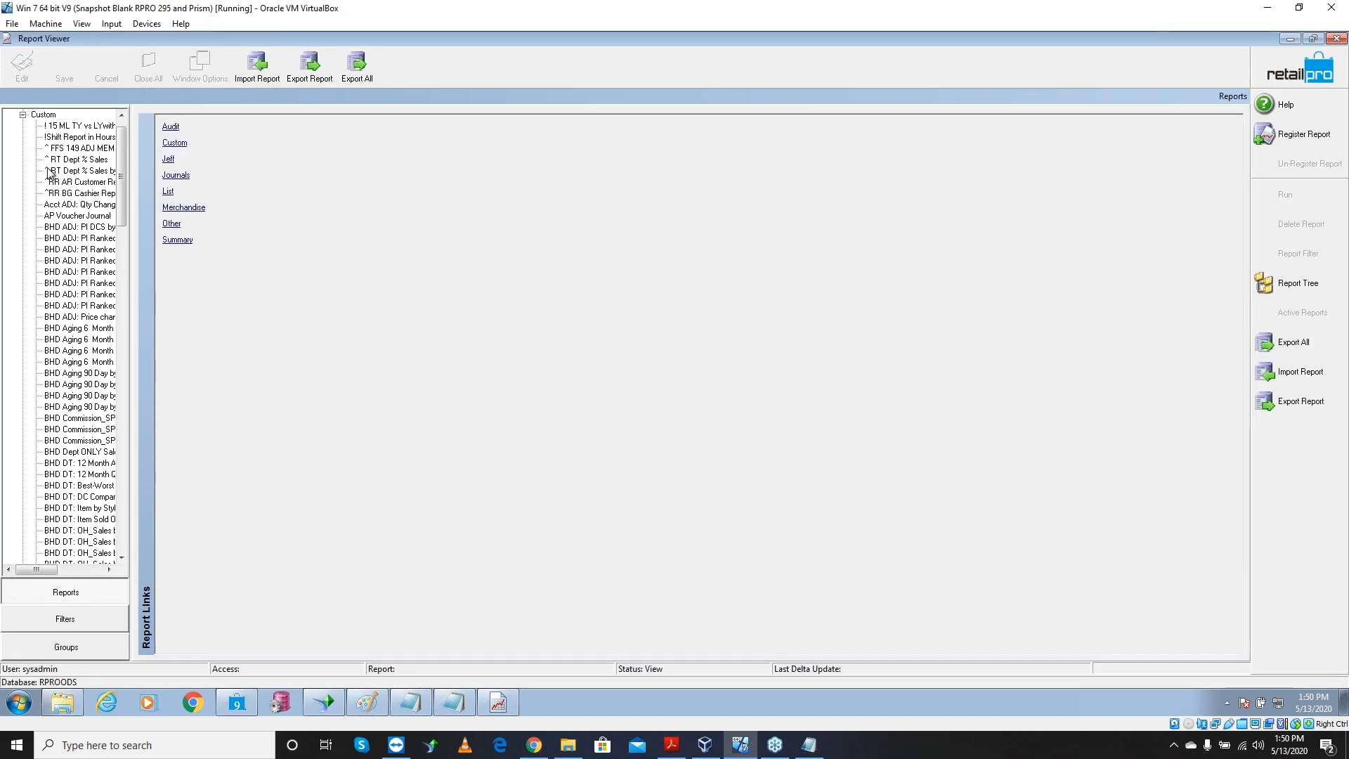
Run the BHD PI Zone Report with empty criteria
click(125, 475)
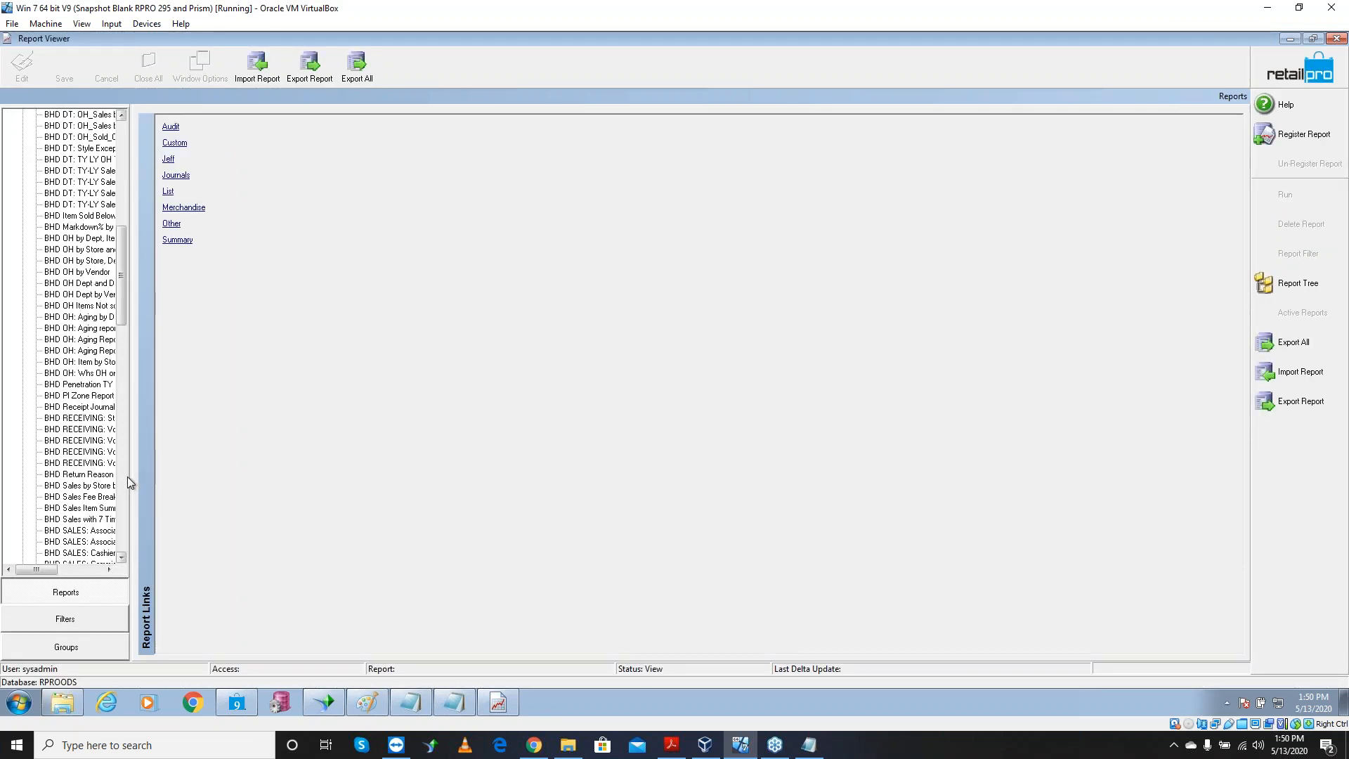
click(78, 396)
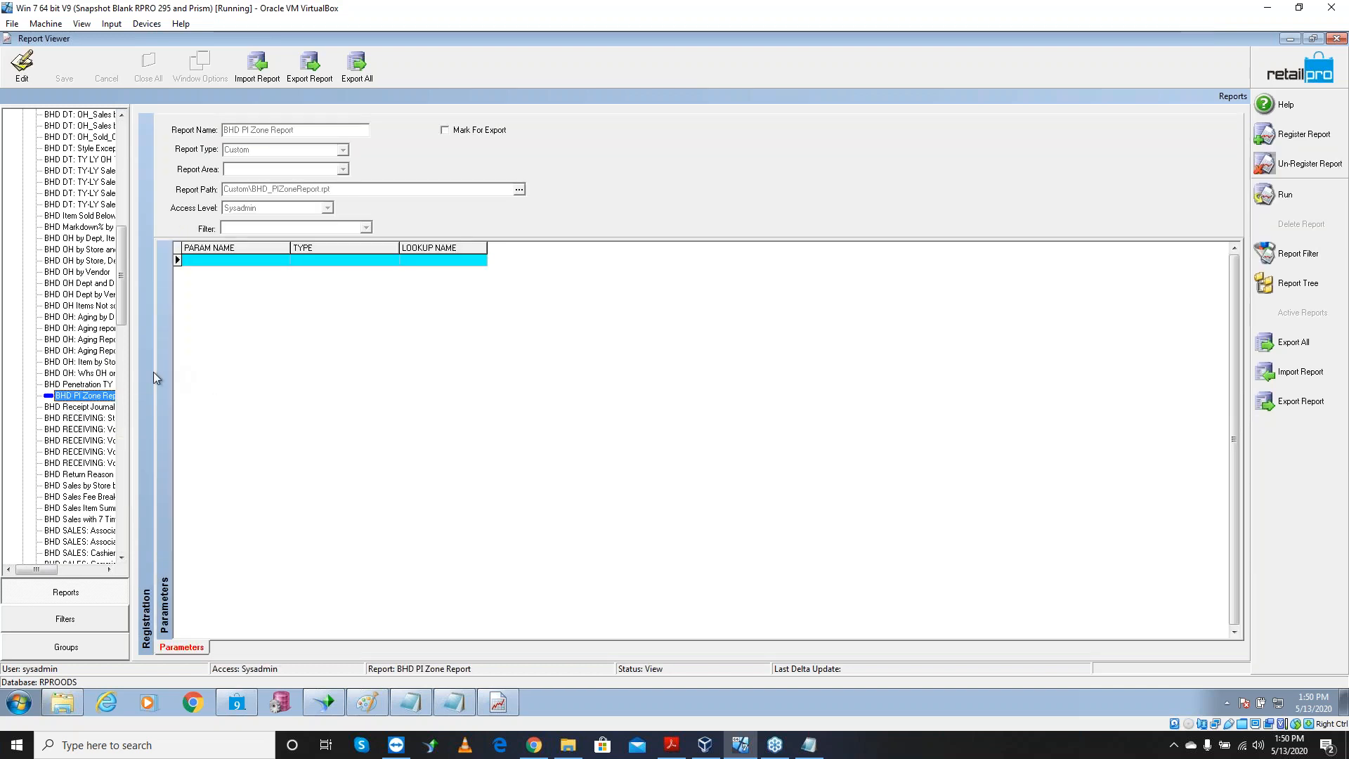
click(247, 255)
click(320, 255)
click(90, 398)
click(1287, 197)
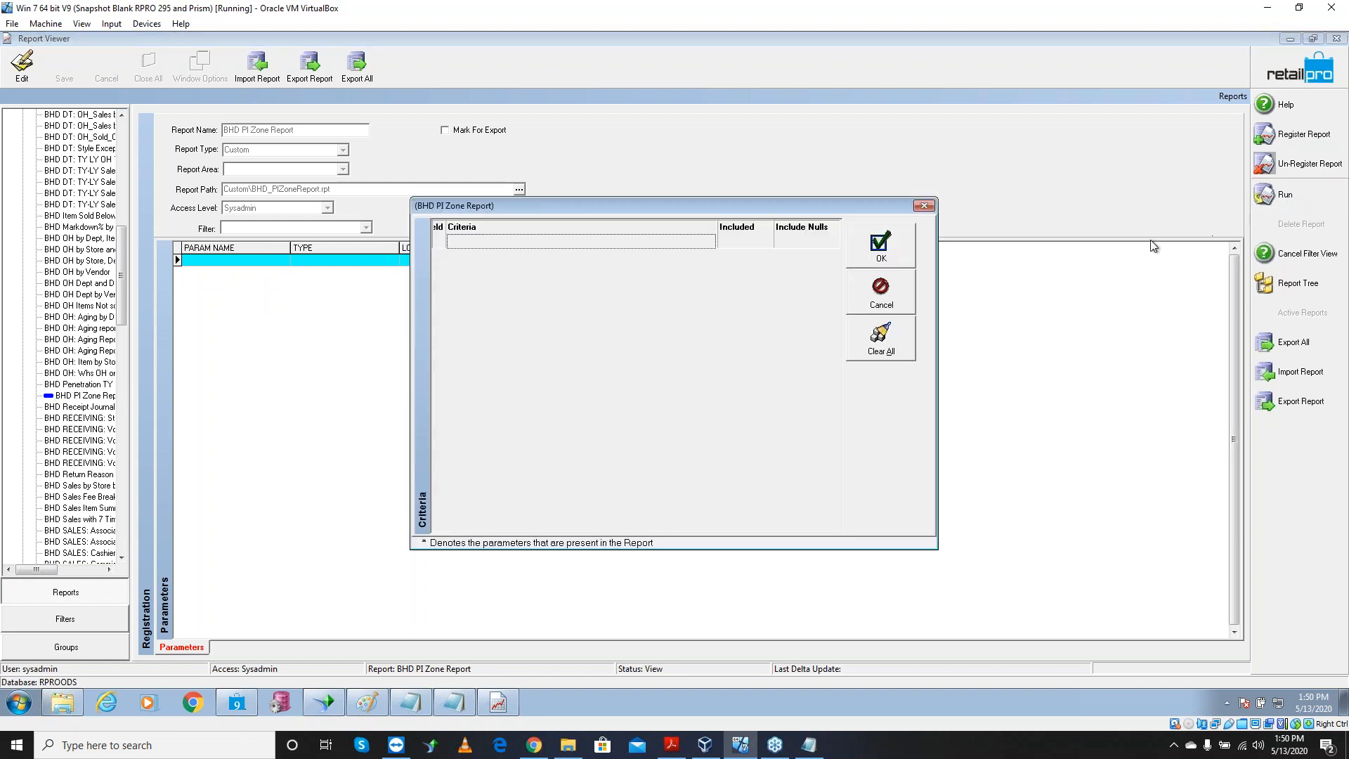
click(883, 248)
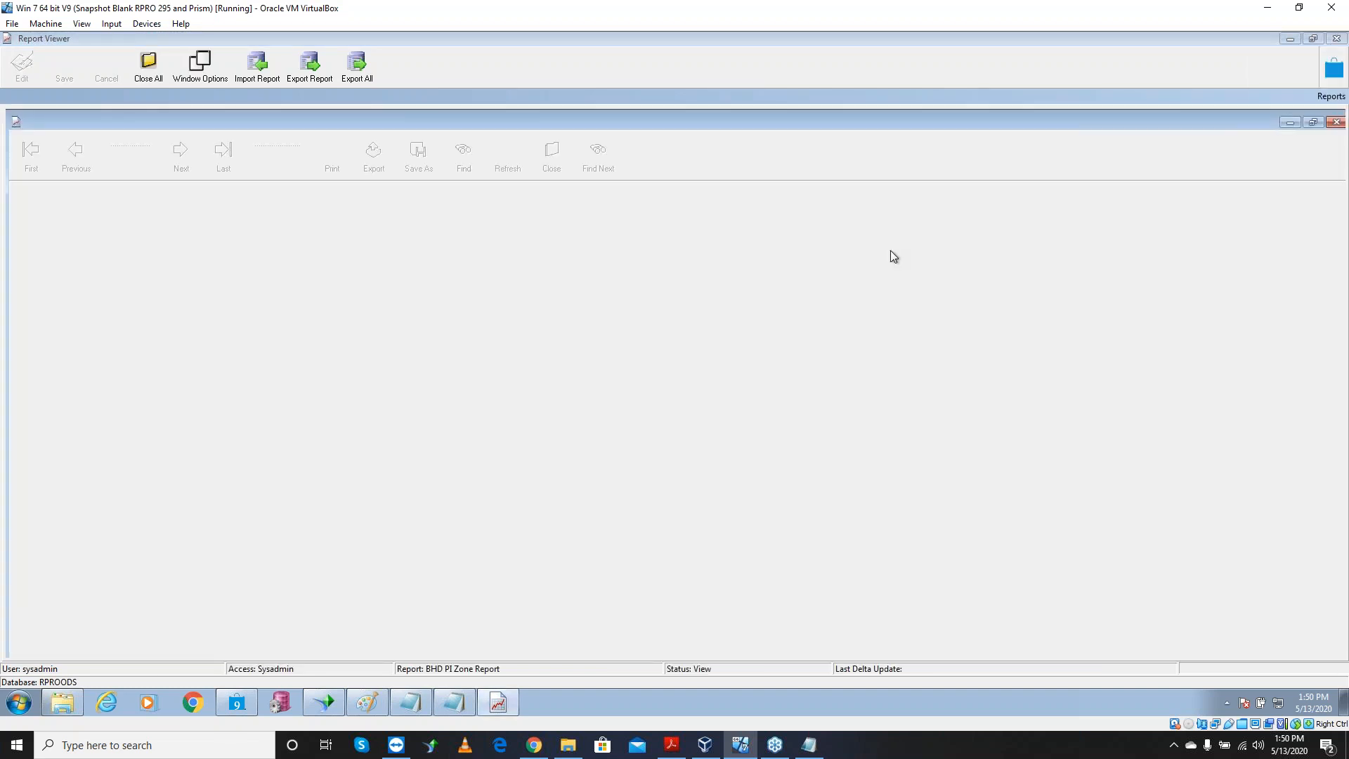
Let the report render and set its zoom to 200%
click(646, 400)
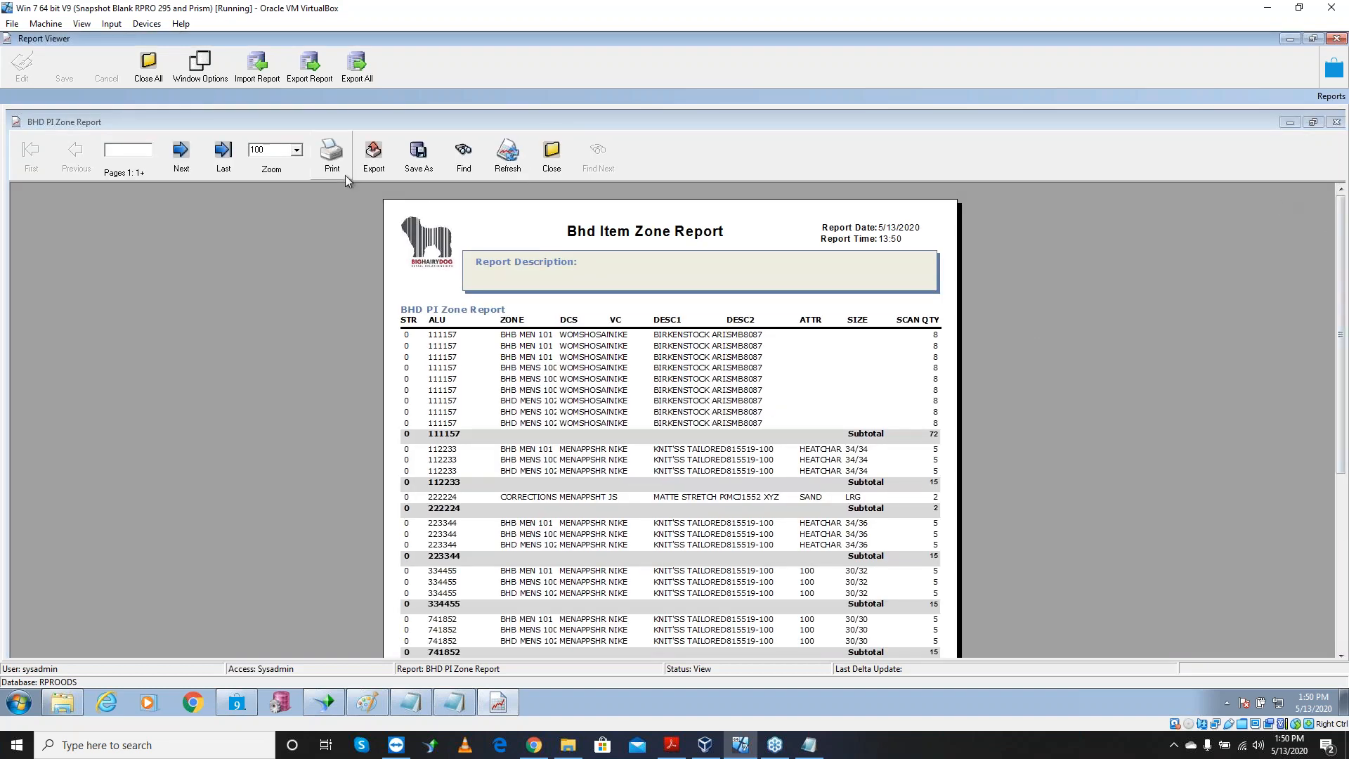
click(296, 150)
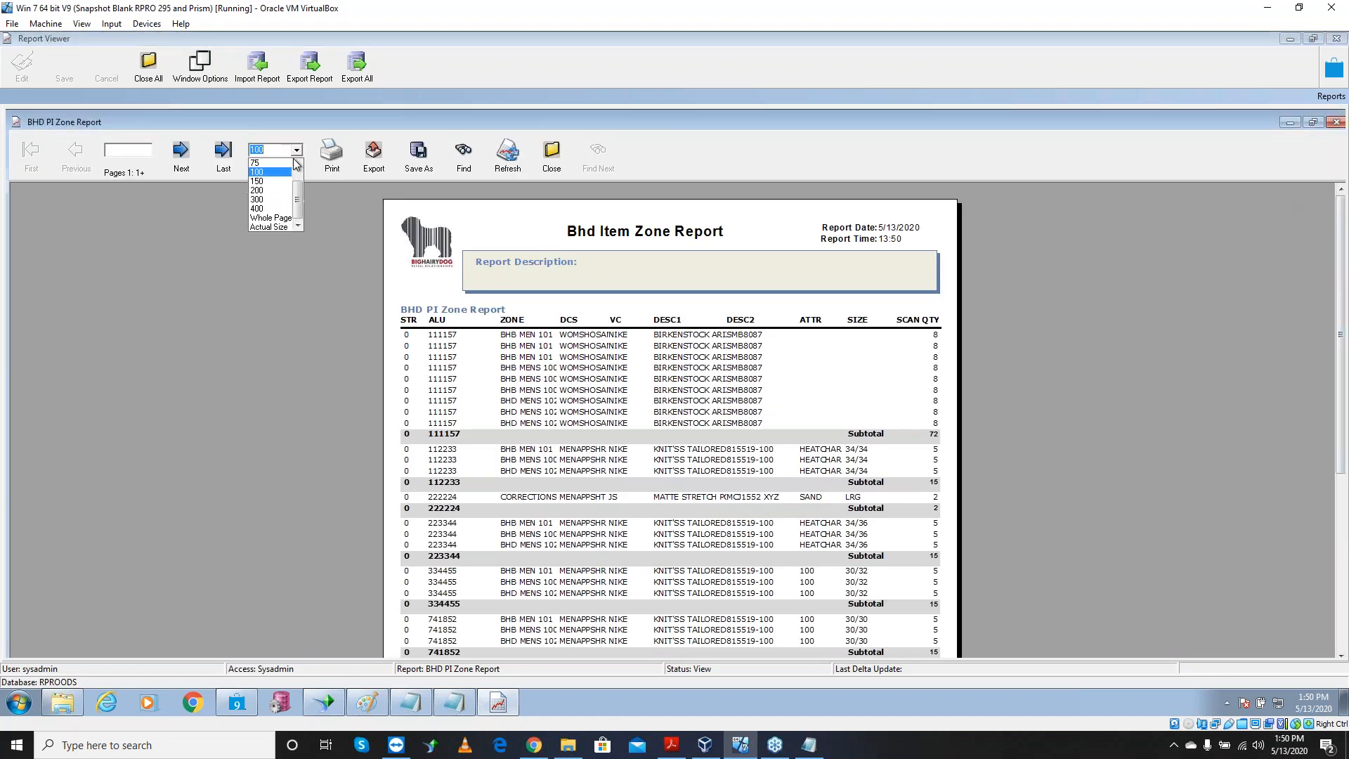
click(271, 190)
mouse_move(1339, 250)
mouse_down()
mouse_move(1336, 407)
mouse_move(1328, 272)
mouse_up()
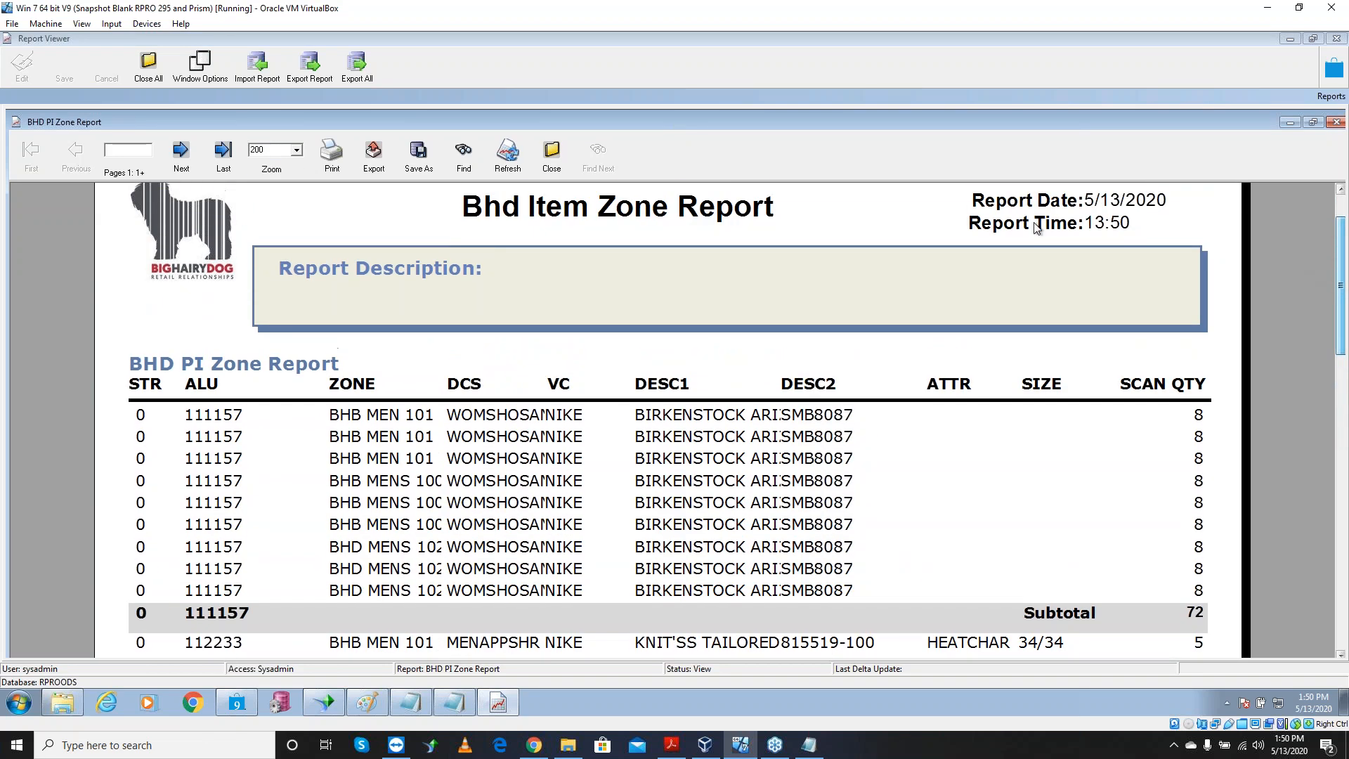
Find the first row for item 987654, then go to the next report page
click(464, 155)
text(987654)
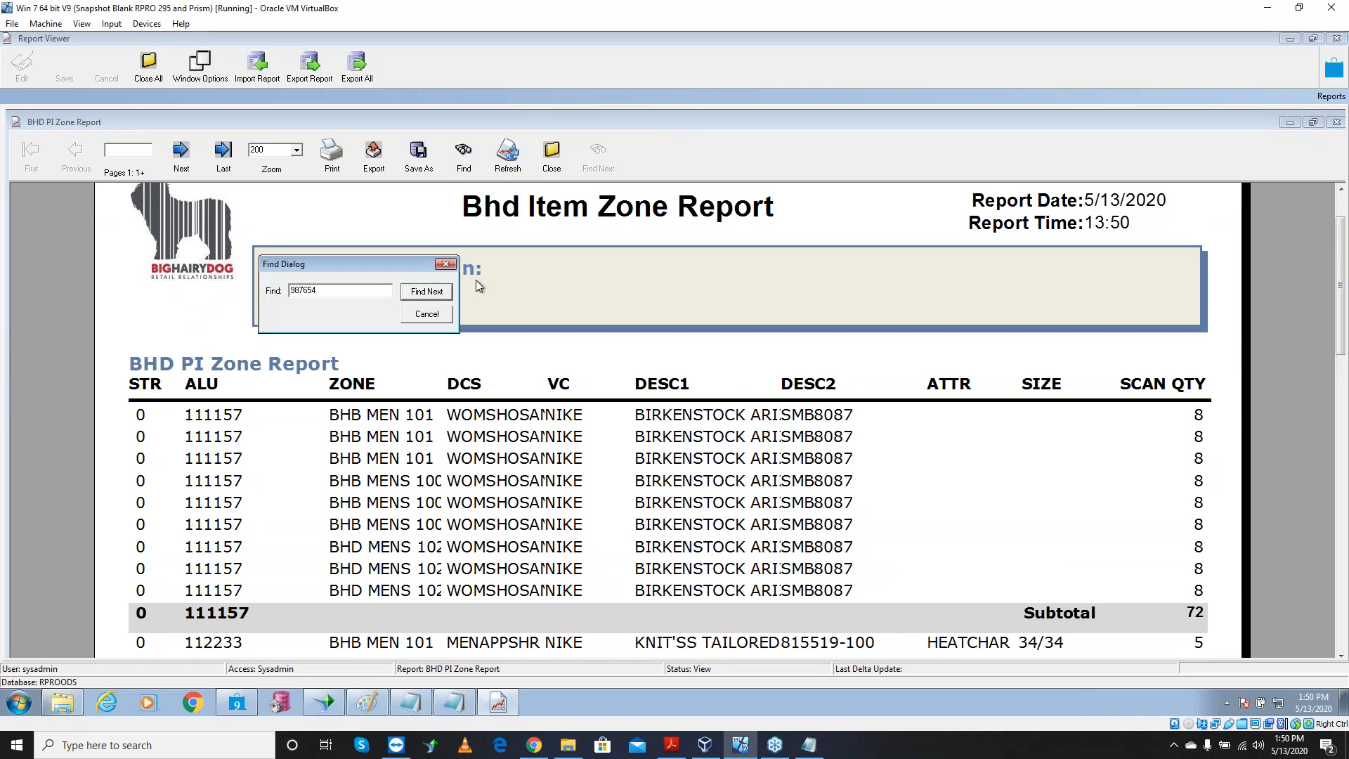
click(430, 295)
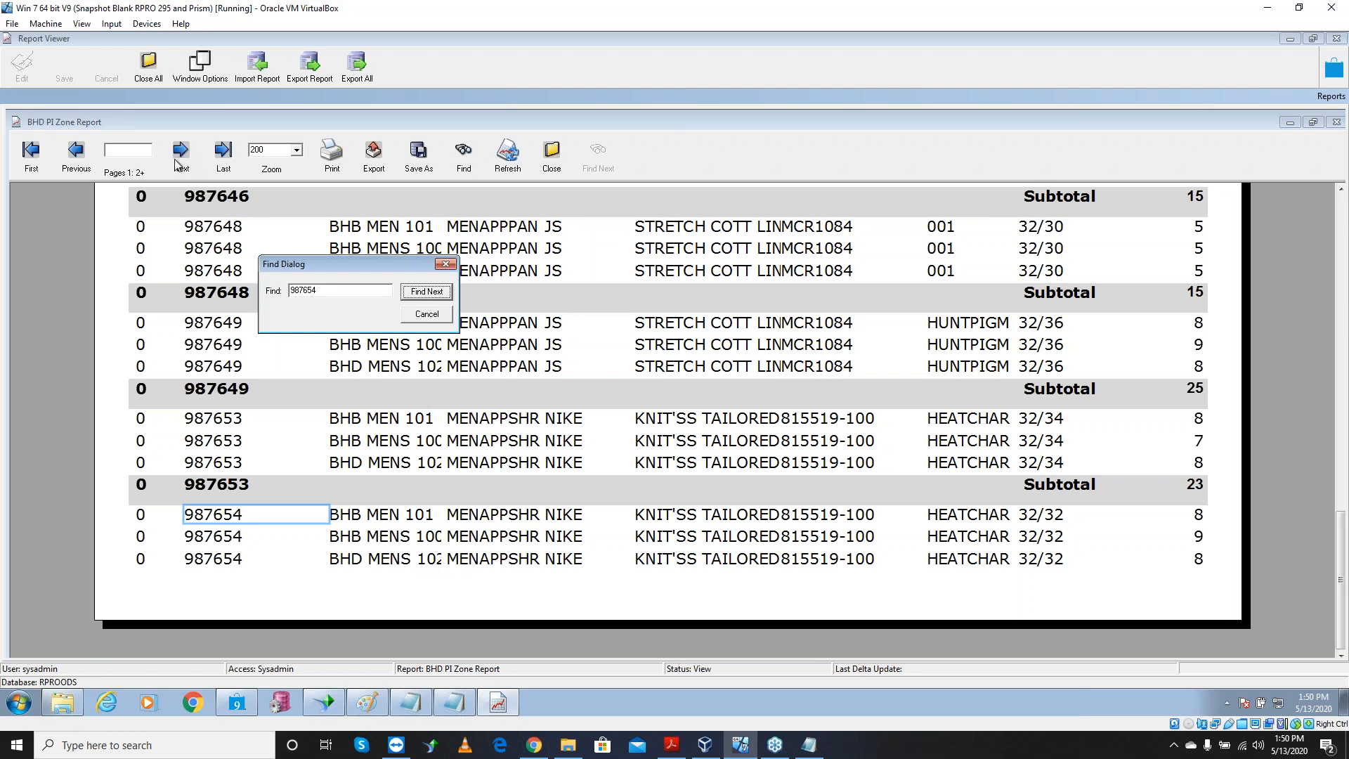
click(446, 264)
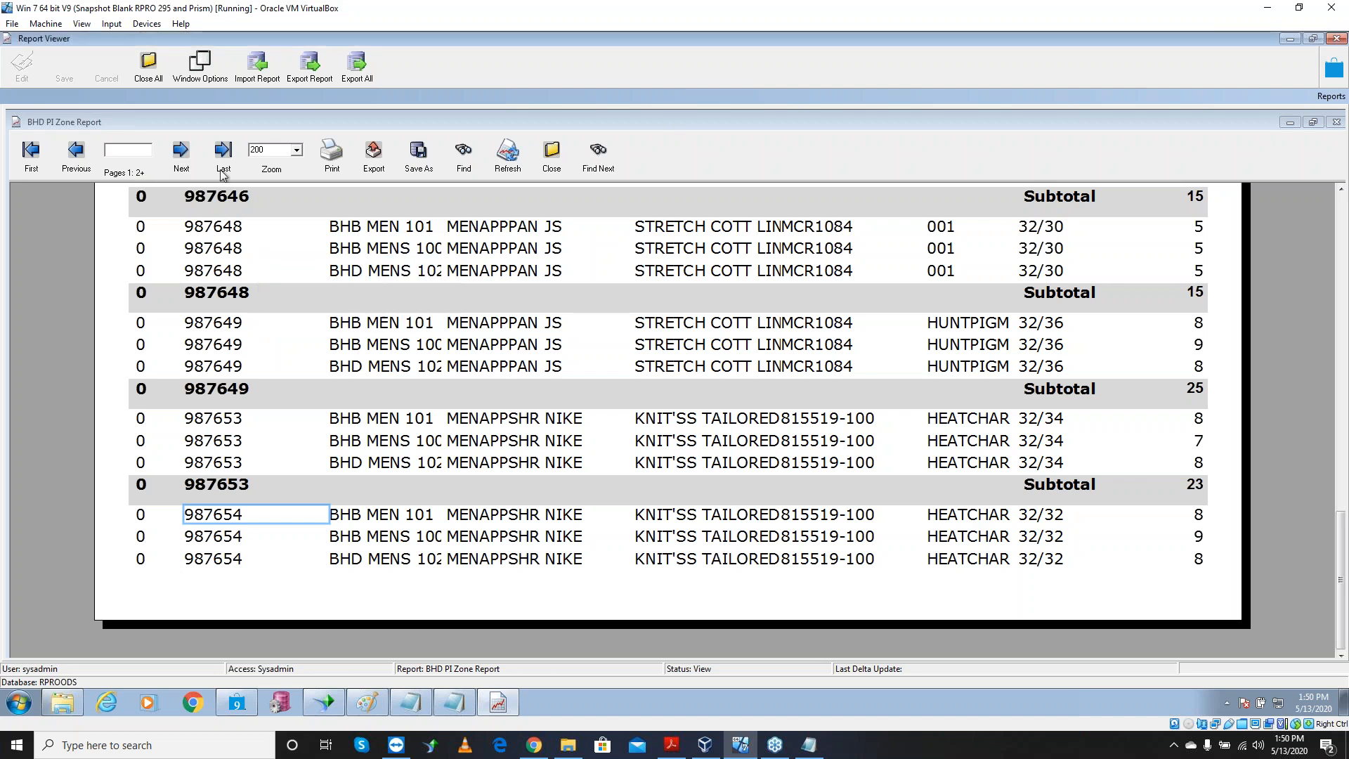
click(187, 152)
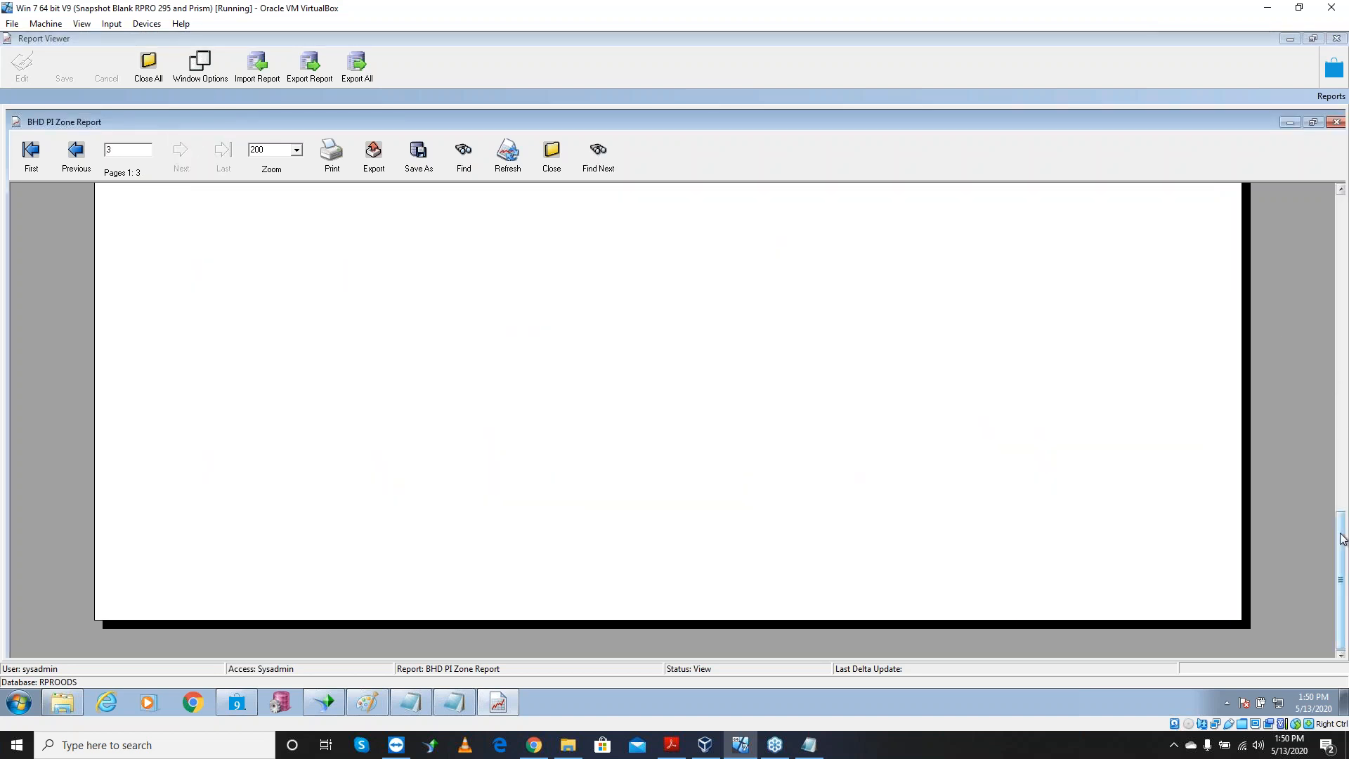
Check 987654's CORRECTIONS line atop page 3, then view its zone rows at page 2's bottom
scroll(1325, 471, up, 15)
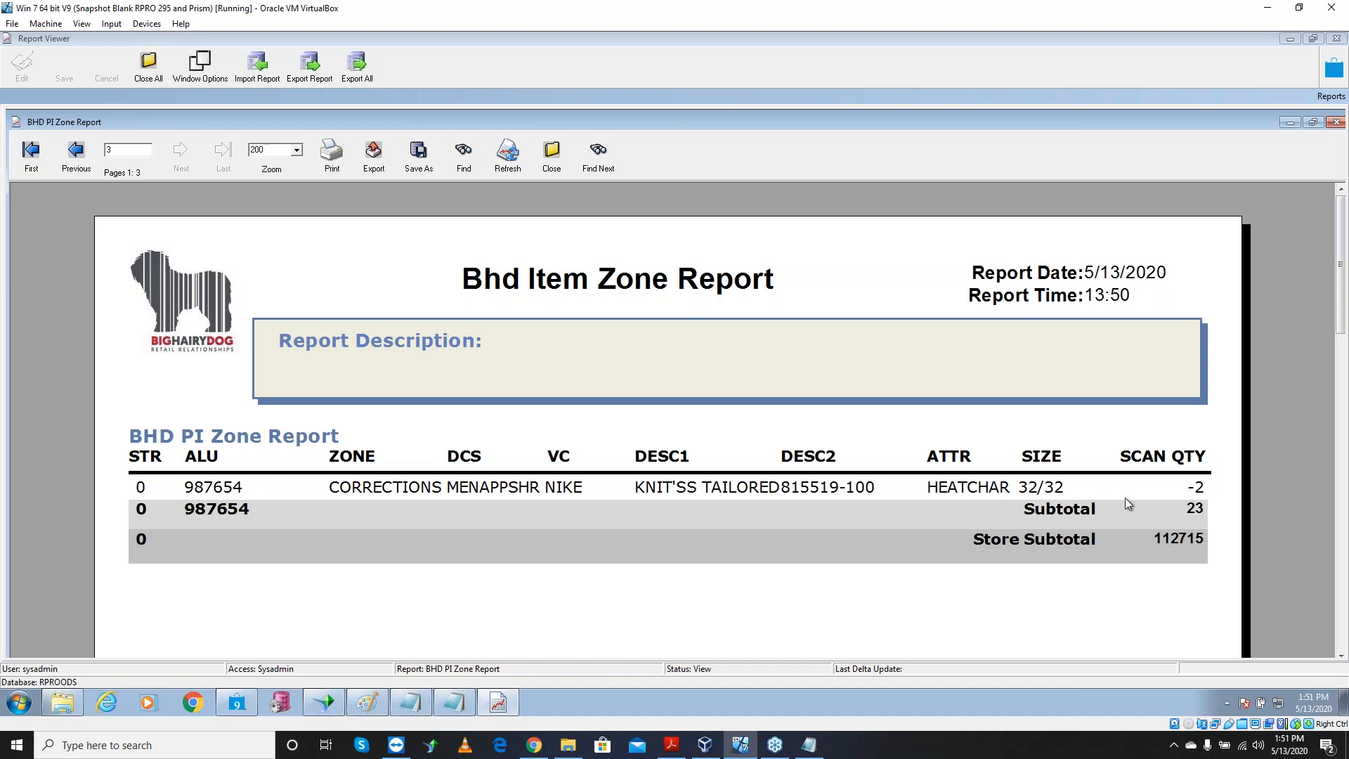
click(83, 156)
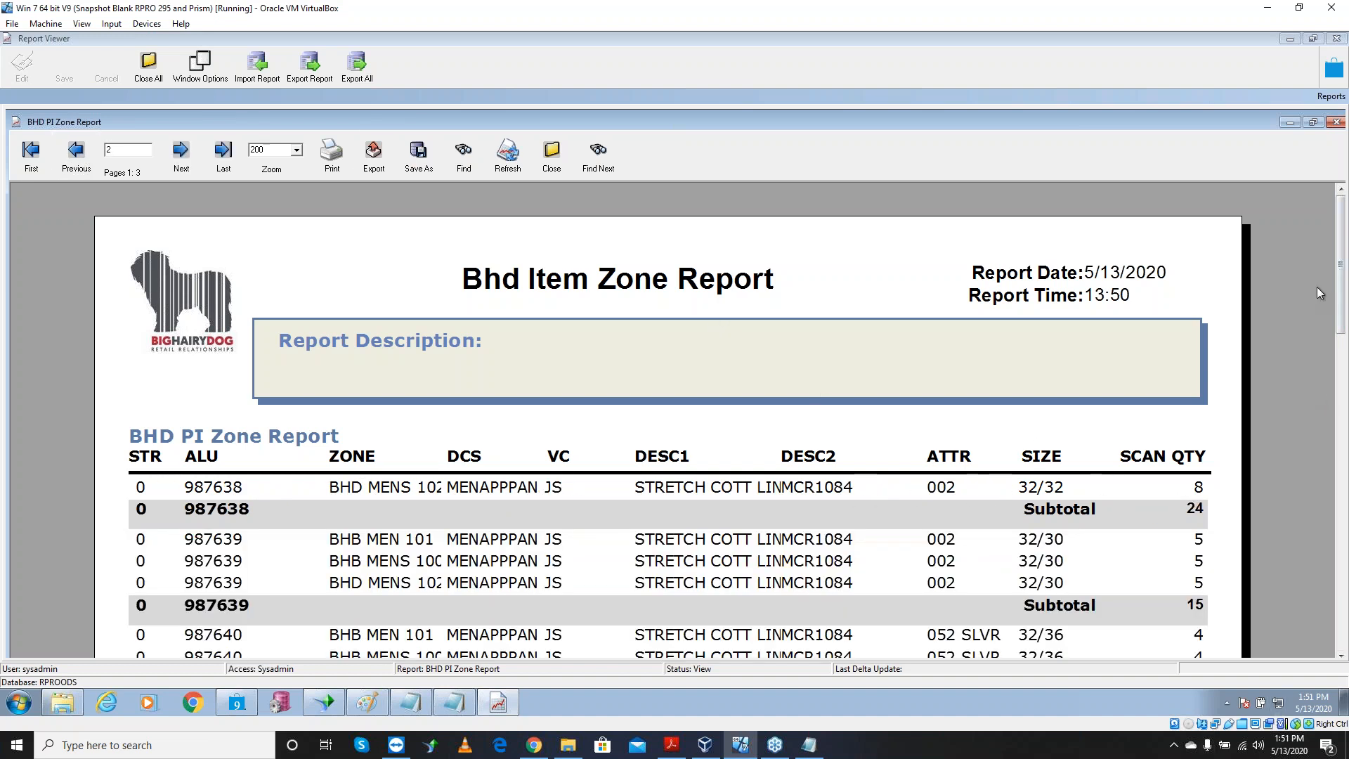
drag(1338, 270, 1311, 618)
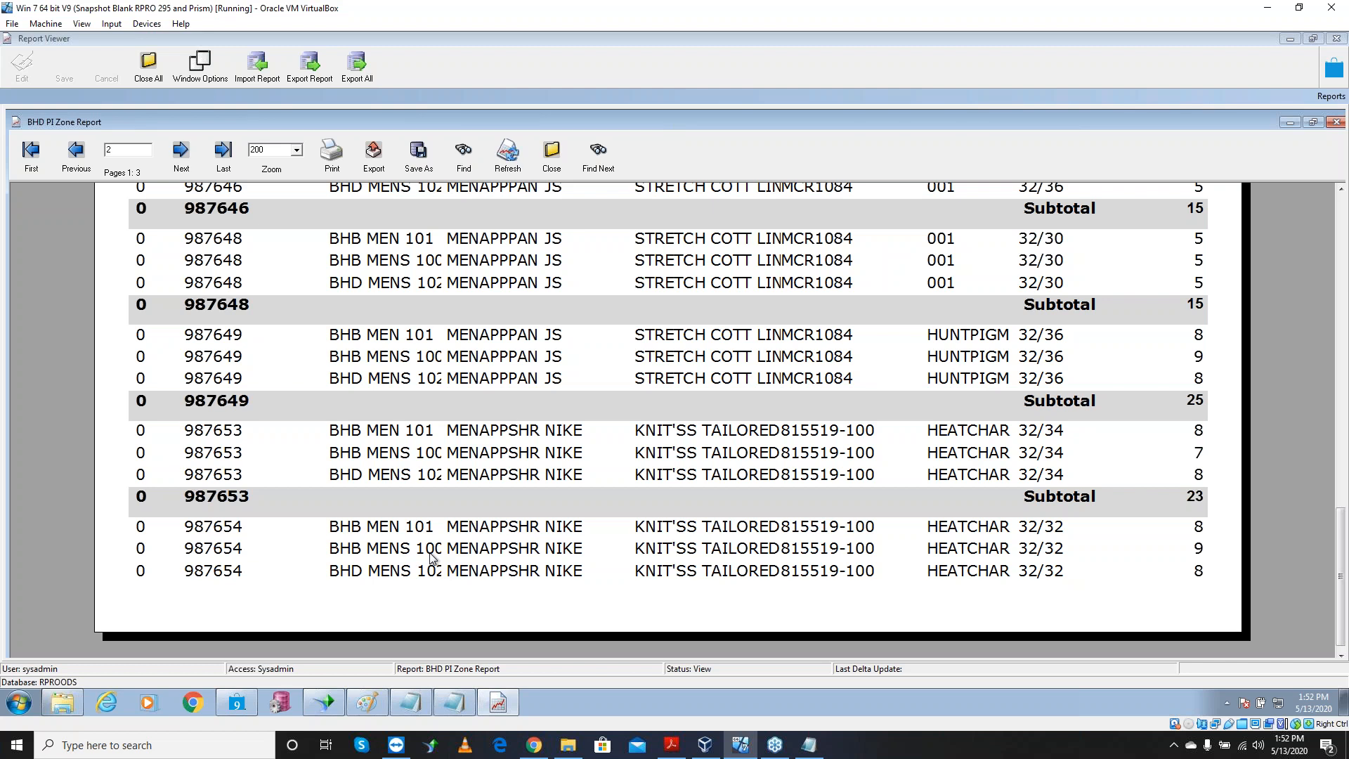
Close the BHD PI Zone report preview and minimize Retail Pro
click(554, 158)
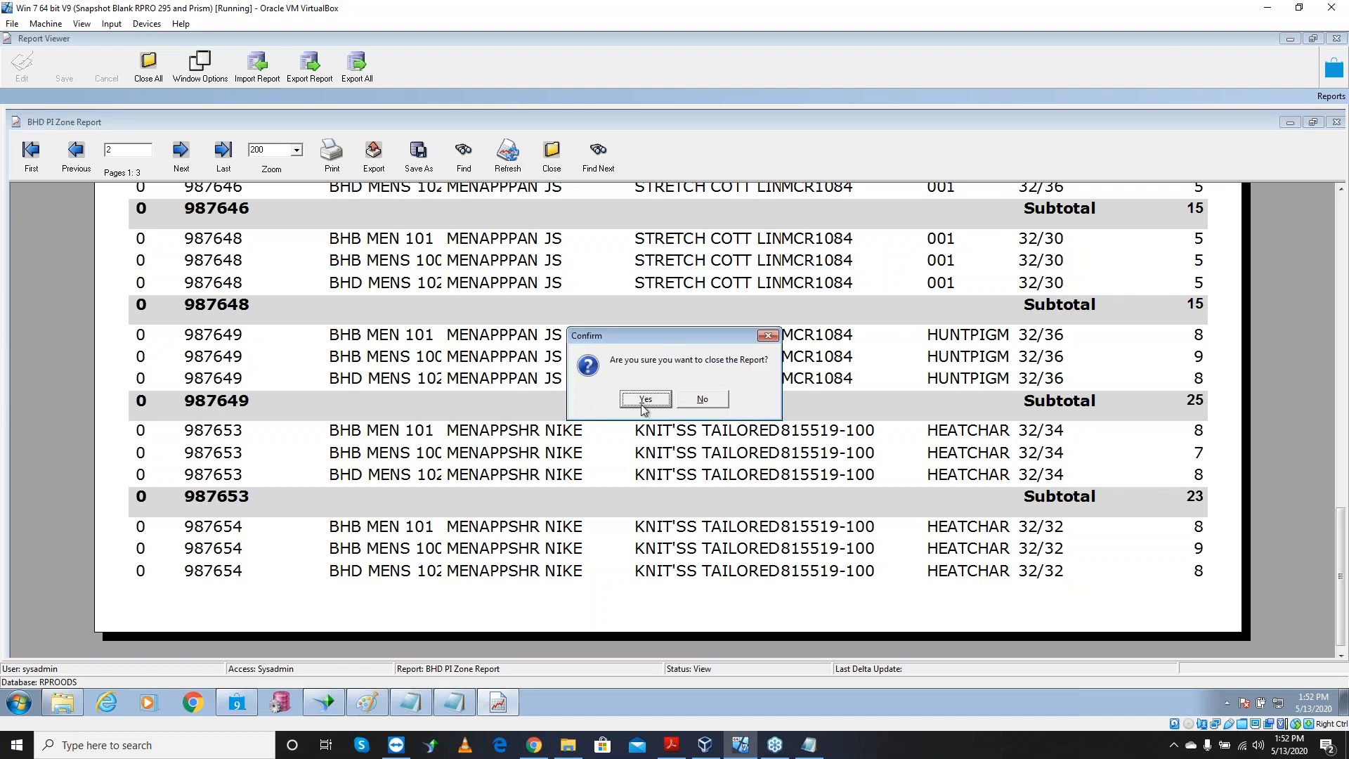
click(645, 399)
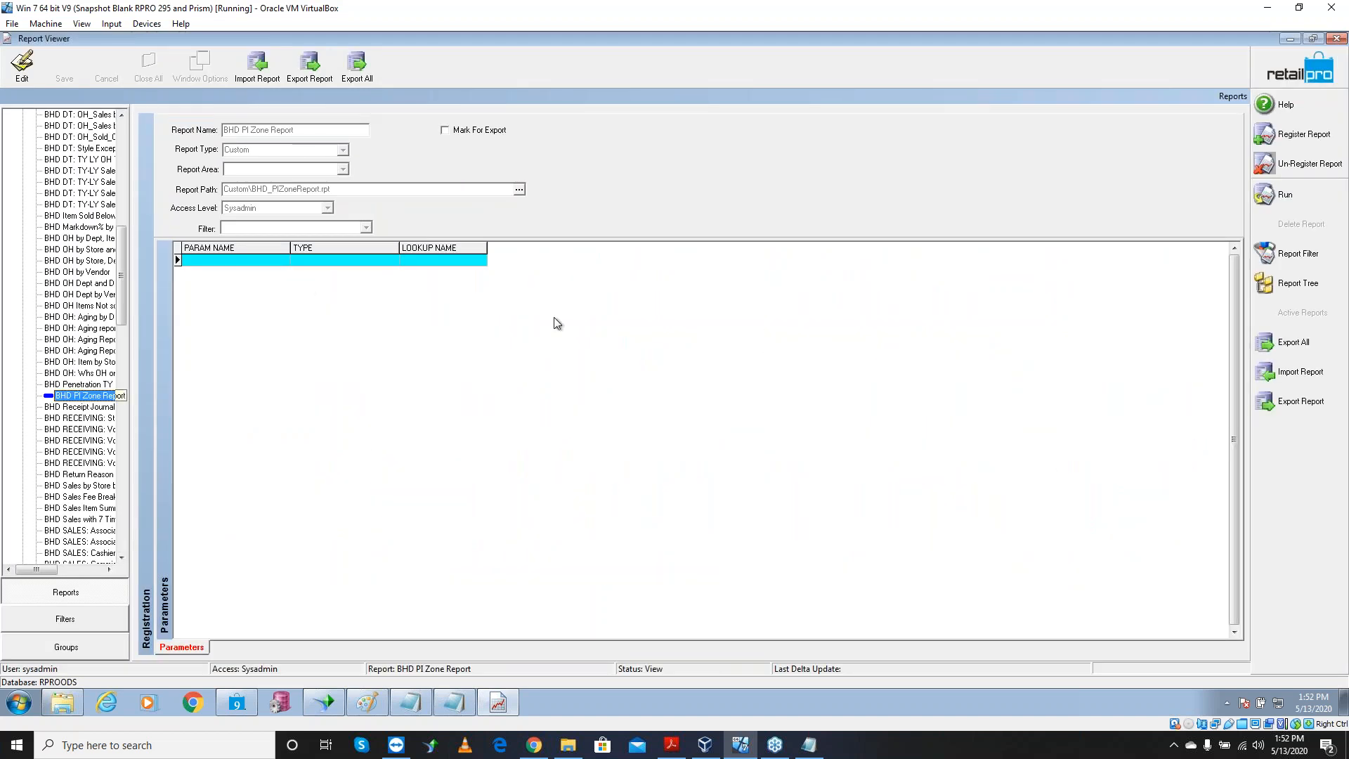
click(1283, 39)
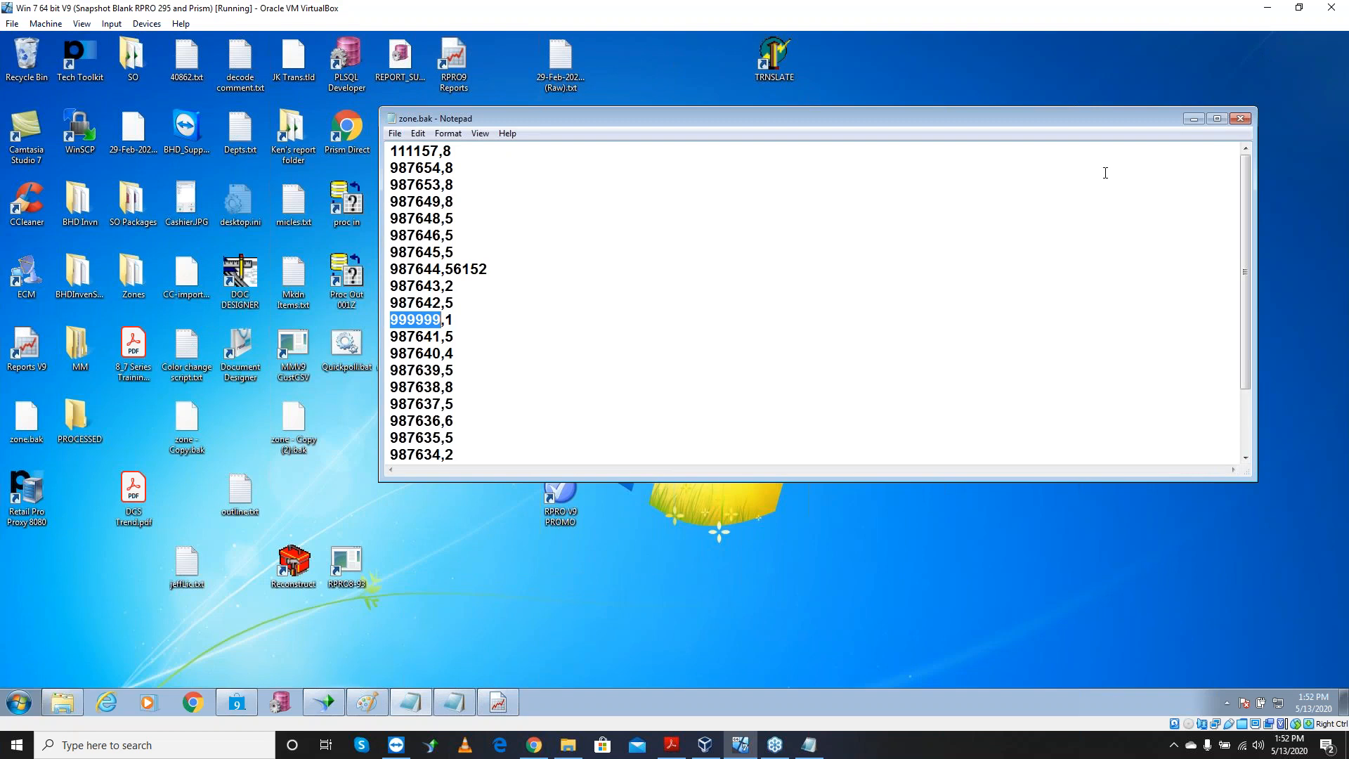
Review GrtD3C0.tmp and zone.bak in Notepad, close both, and hide Retail Pro again
click(237, 702)
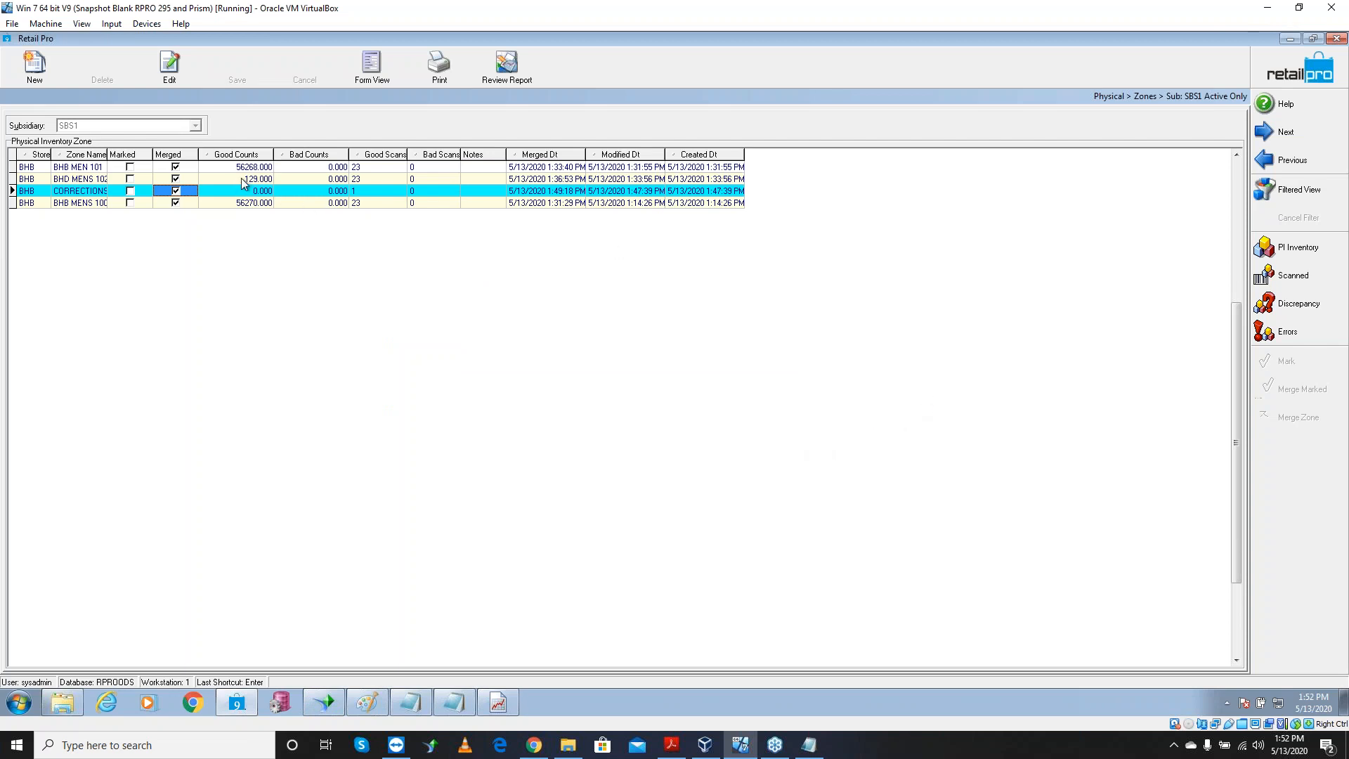
click(499, 703)
click(499, 703)
click(462, 706)
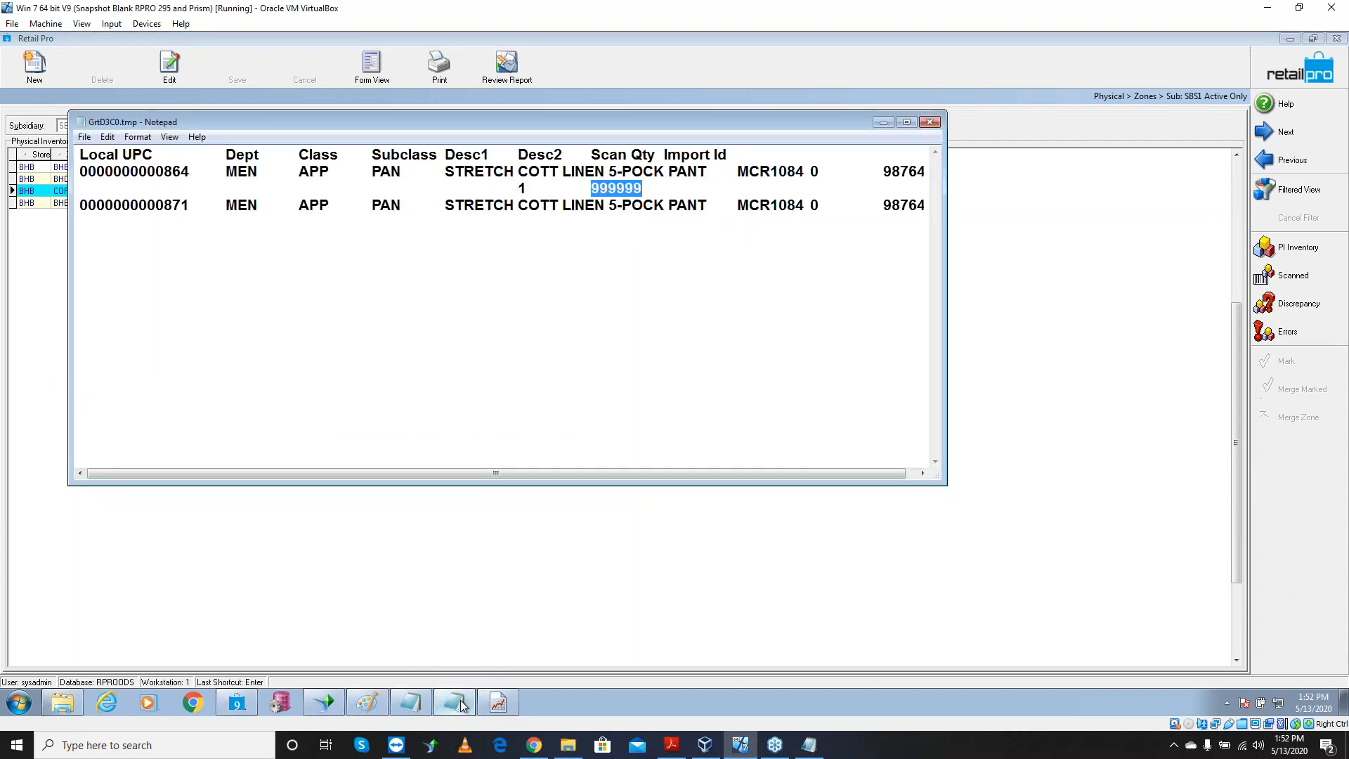
click(414, 707)
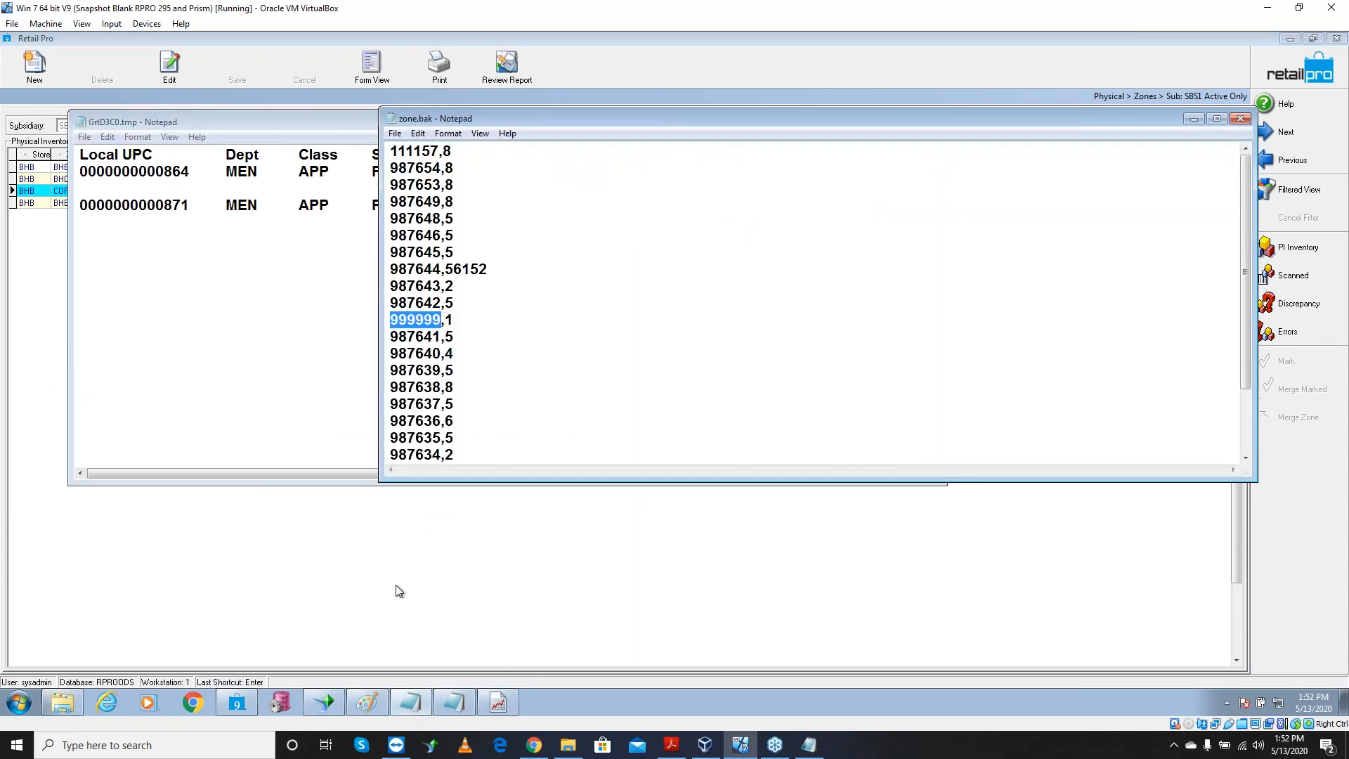
click(454, 707)
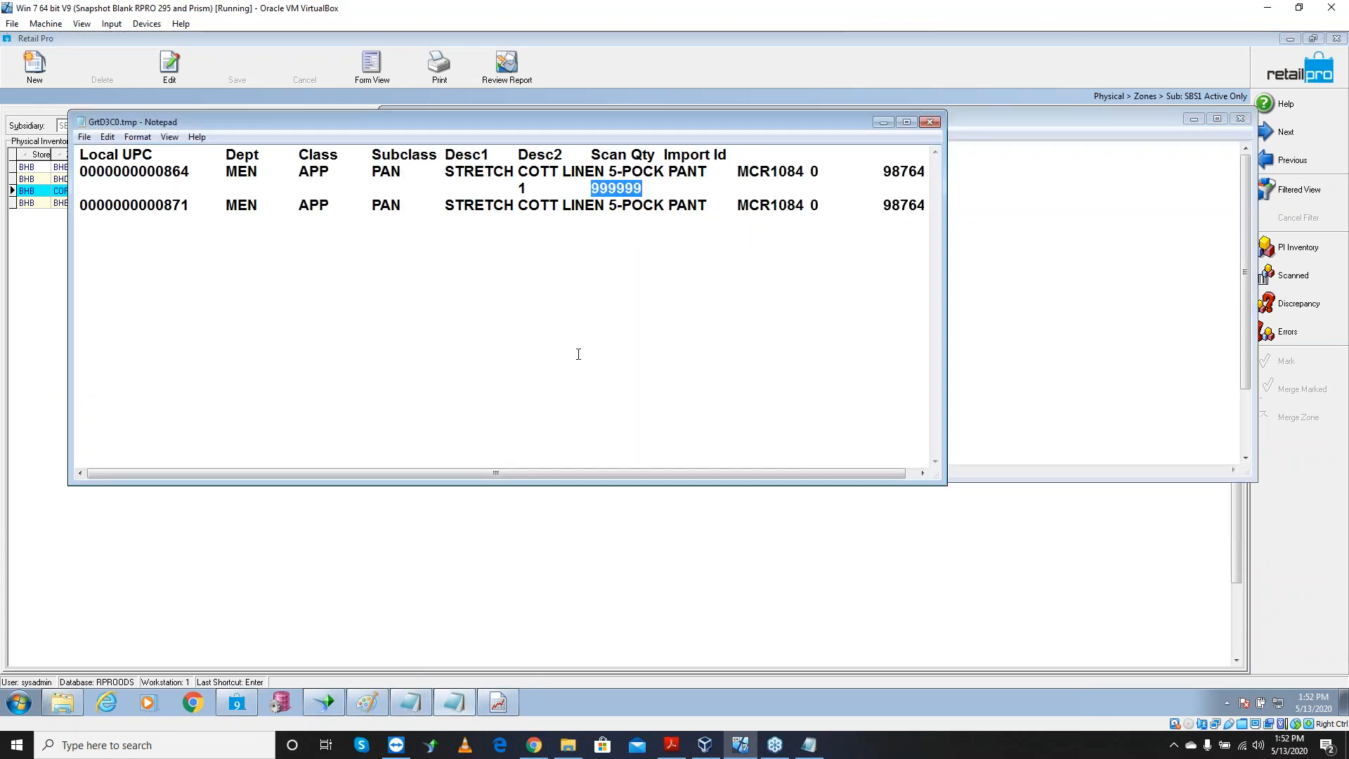
scroll(597, 352, right, 1)
click(930, 121)
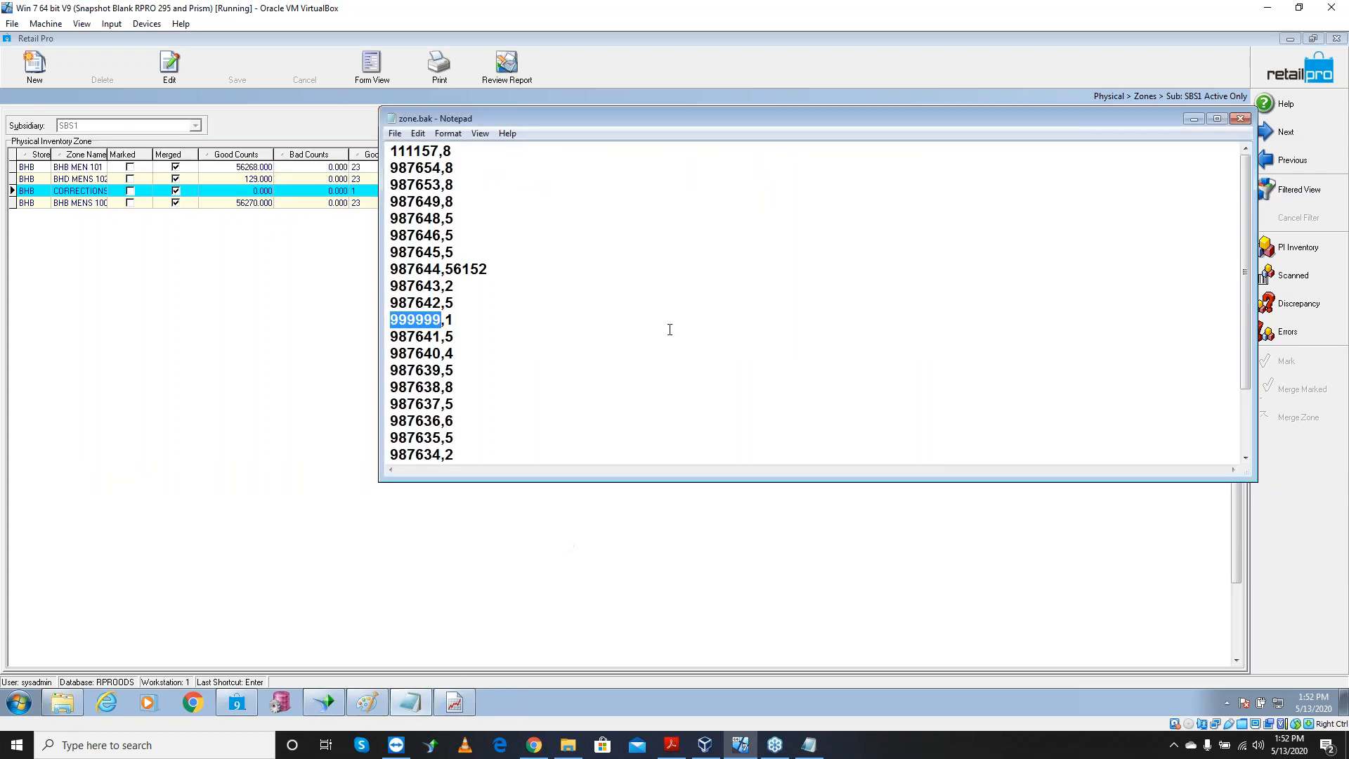
click(1240, 121)
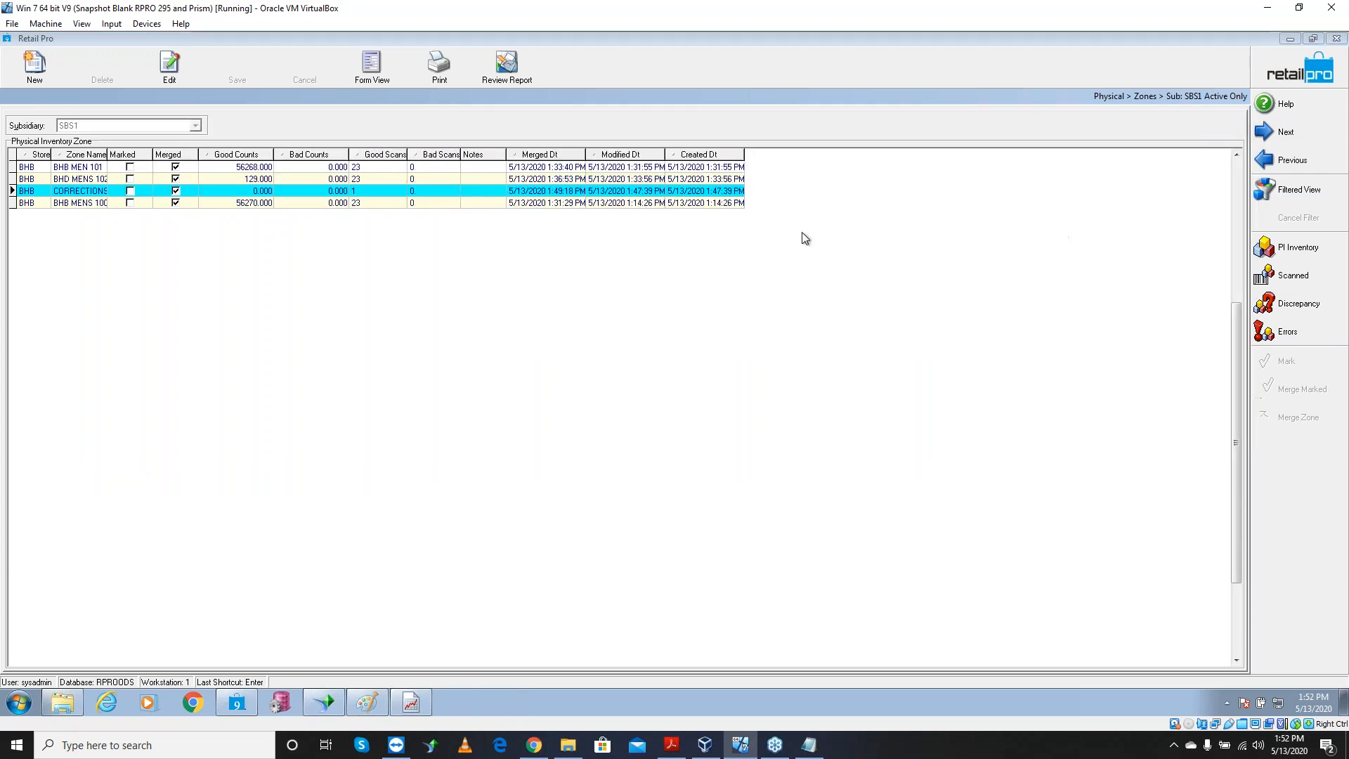
click(1291, 41)
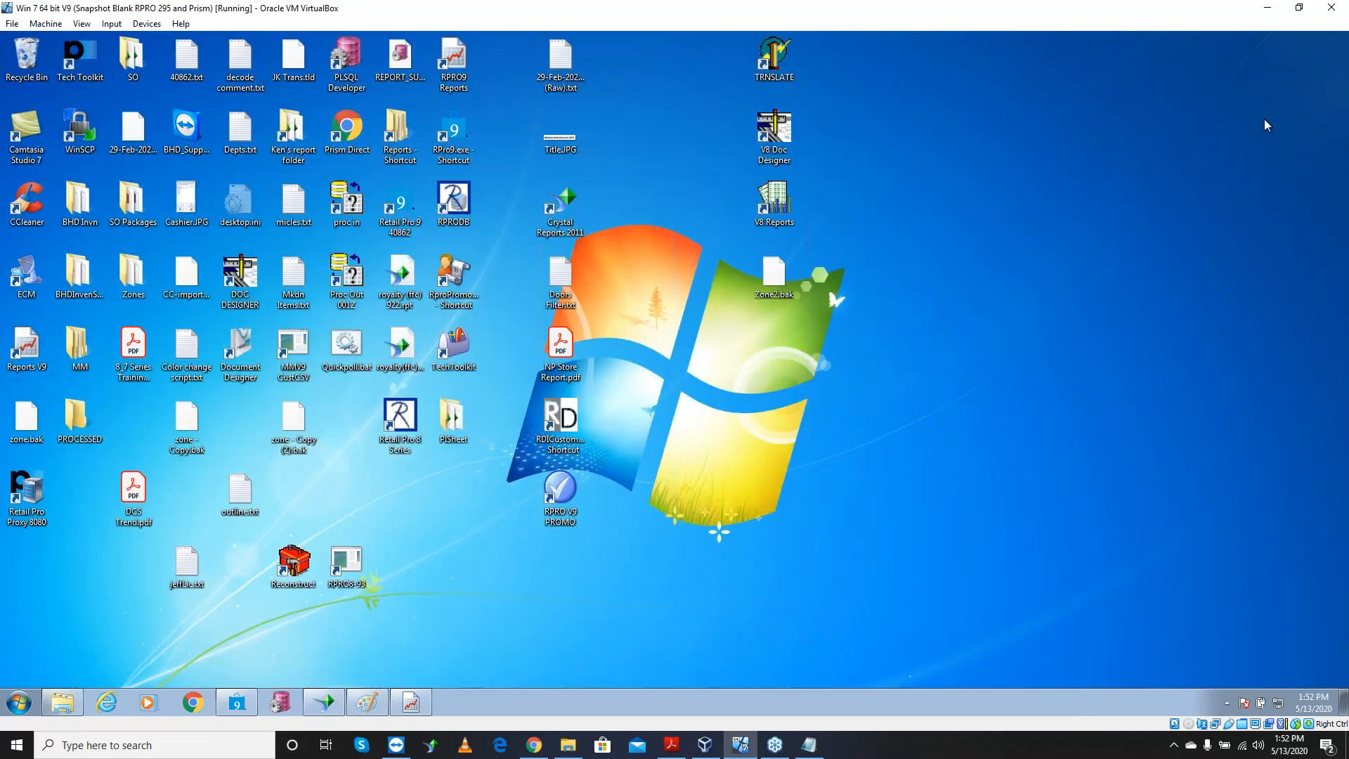
Set the PI Steps9.txt notes font to size 14 in Notepad
click(809, 745)
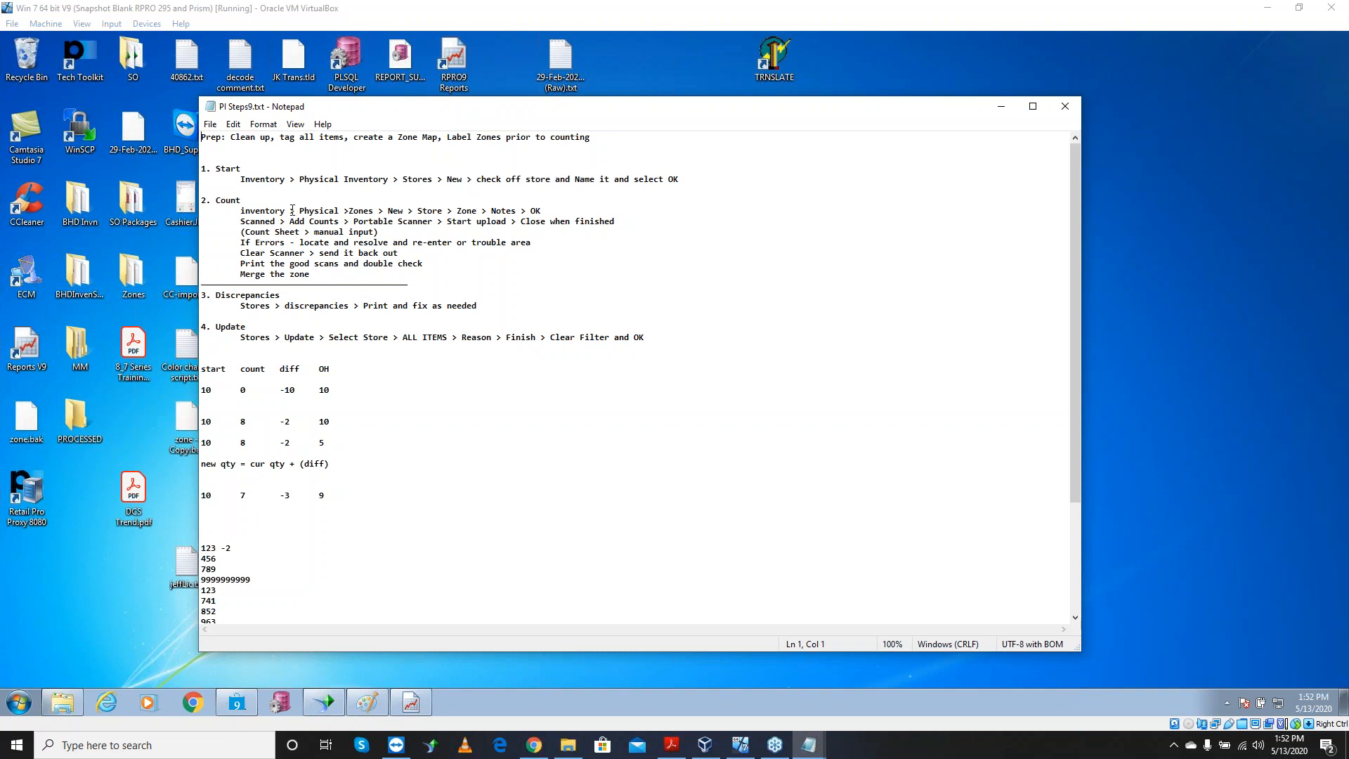
click(264, 125)
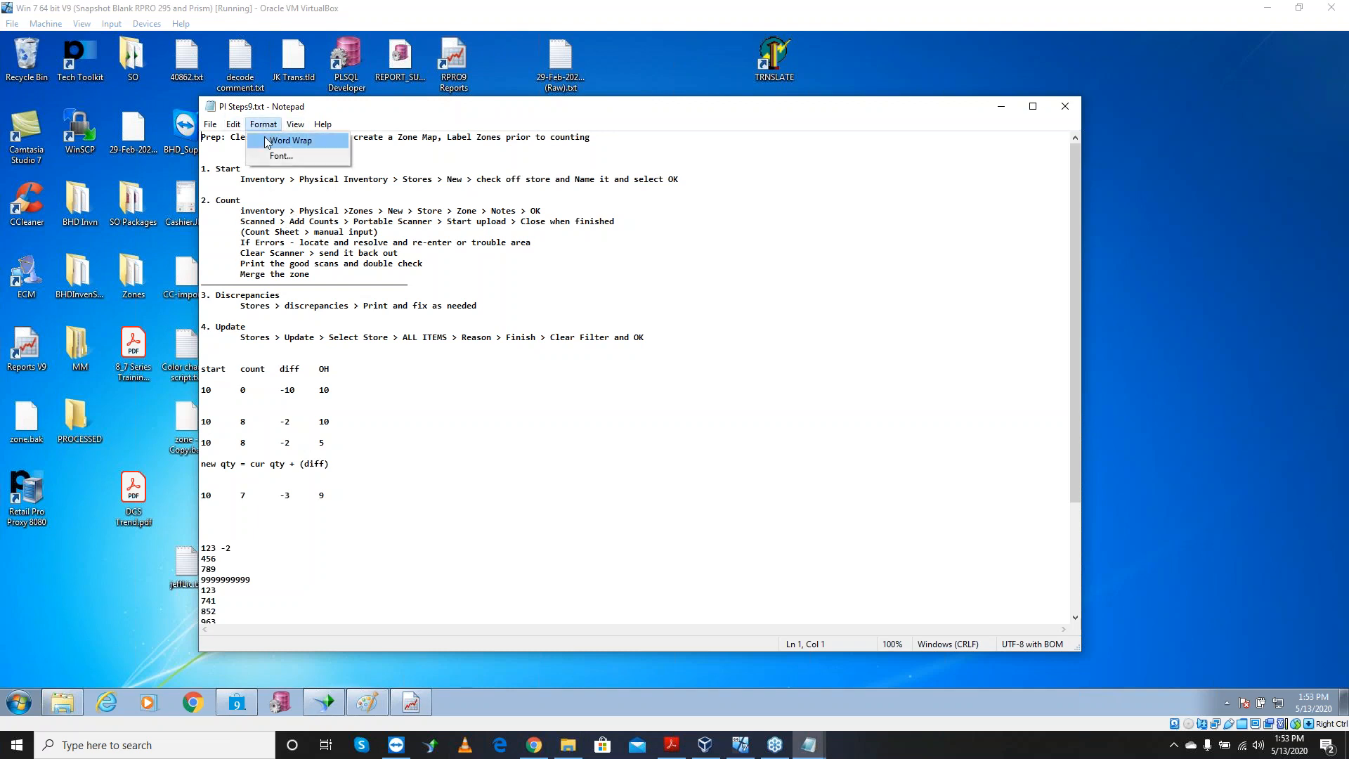
click(280, 155)
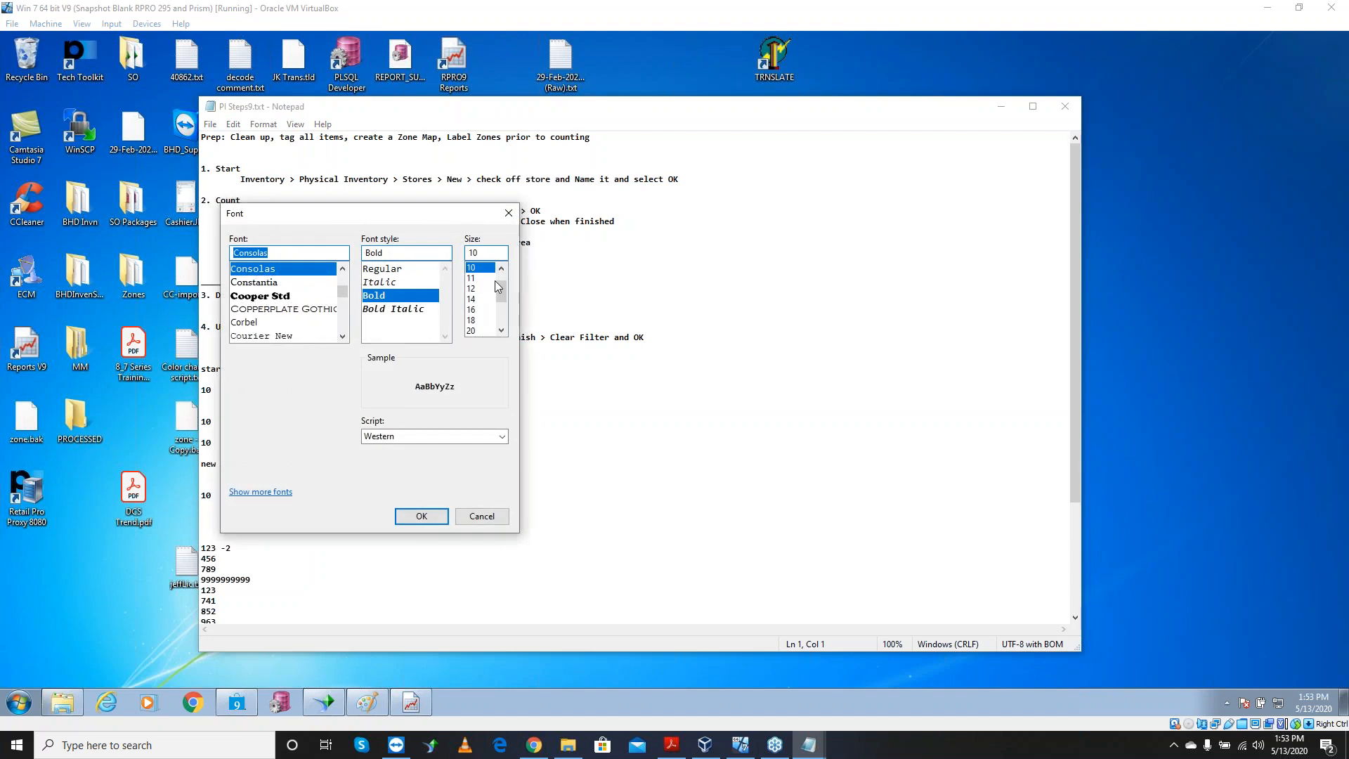
click(482, 300)
click(422, 516)
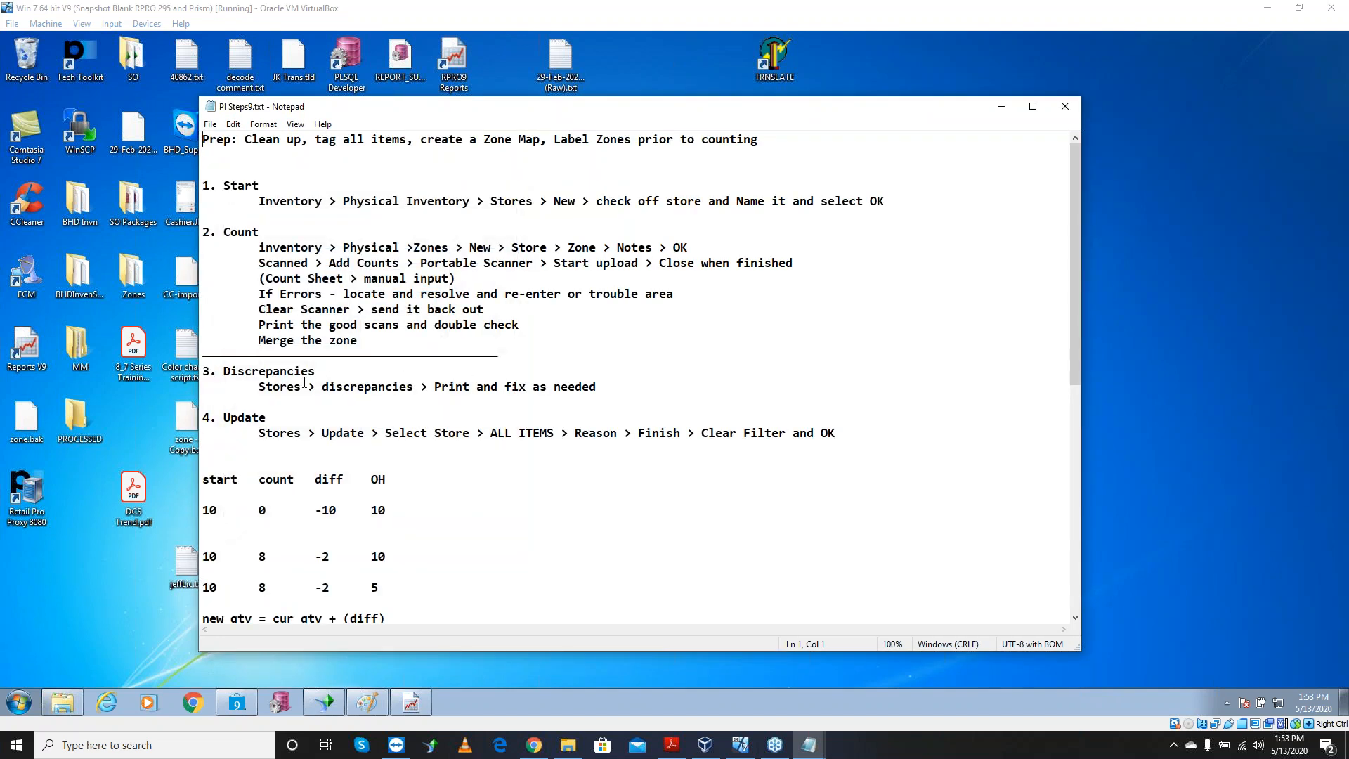
Delete a marked passage from the notes and minimize Notepad
drag(469, 387, 589, 397)
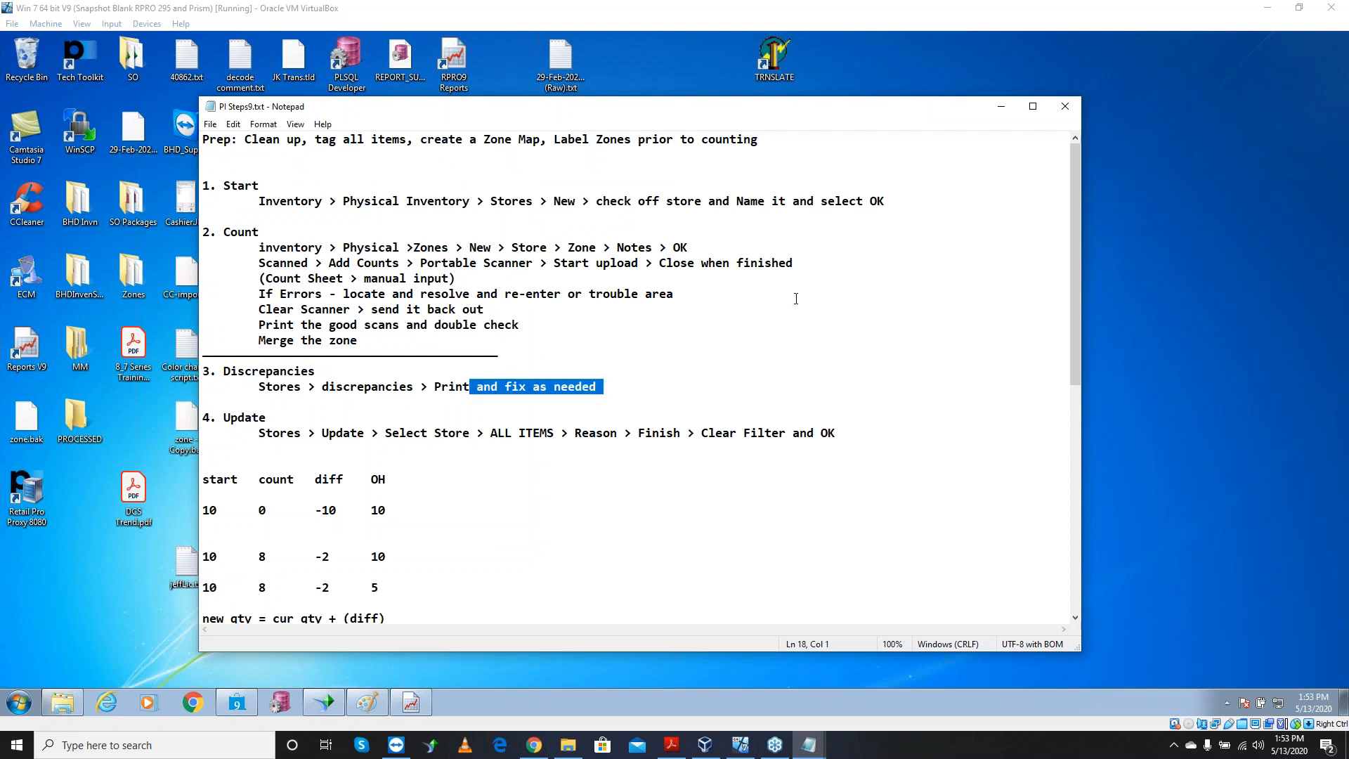
click(252, 433)
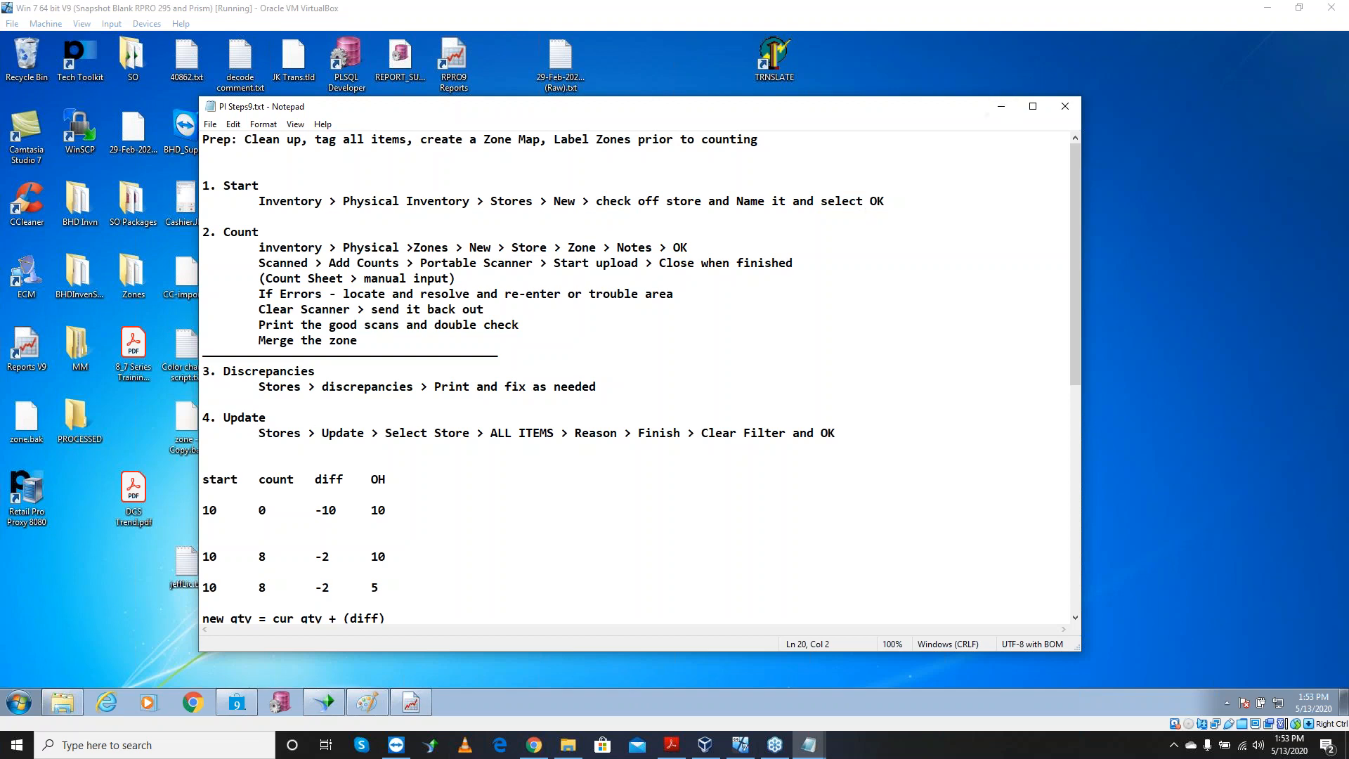
click(1002, 106)
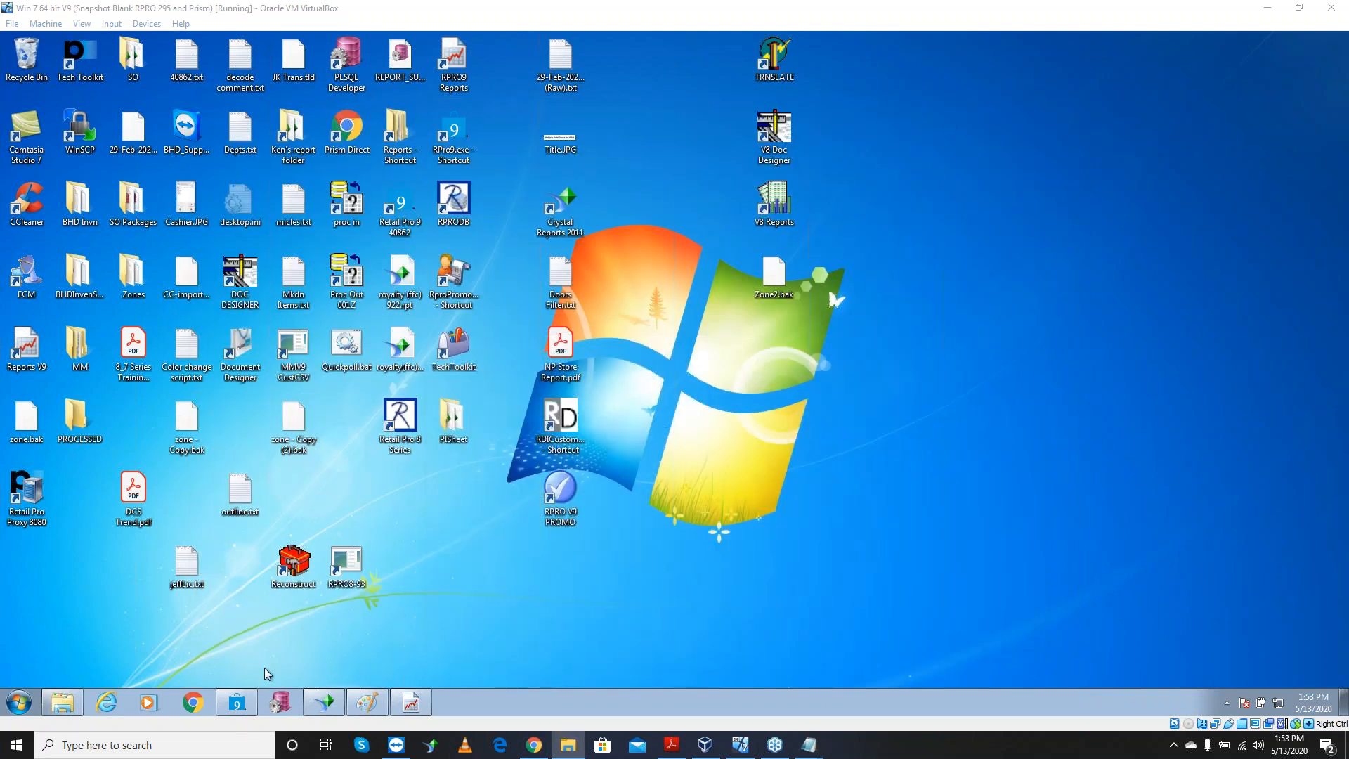
Open Update PI from Physical Inventory for store BHB, with reason Physical and All Inventory
click(236, 702)
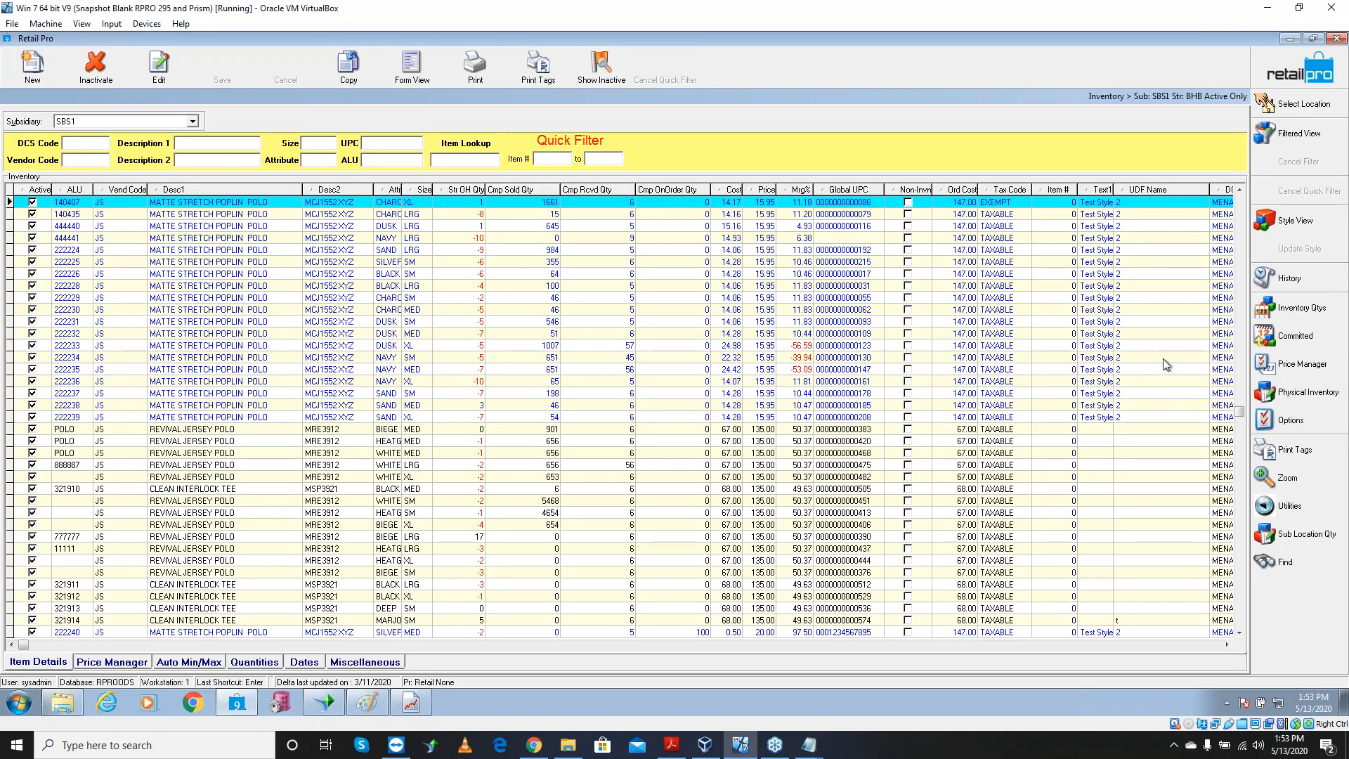
click(1300, 395)
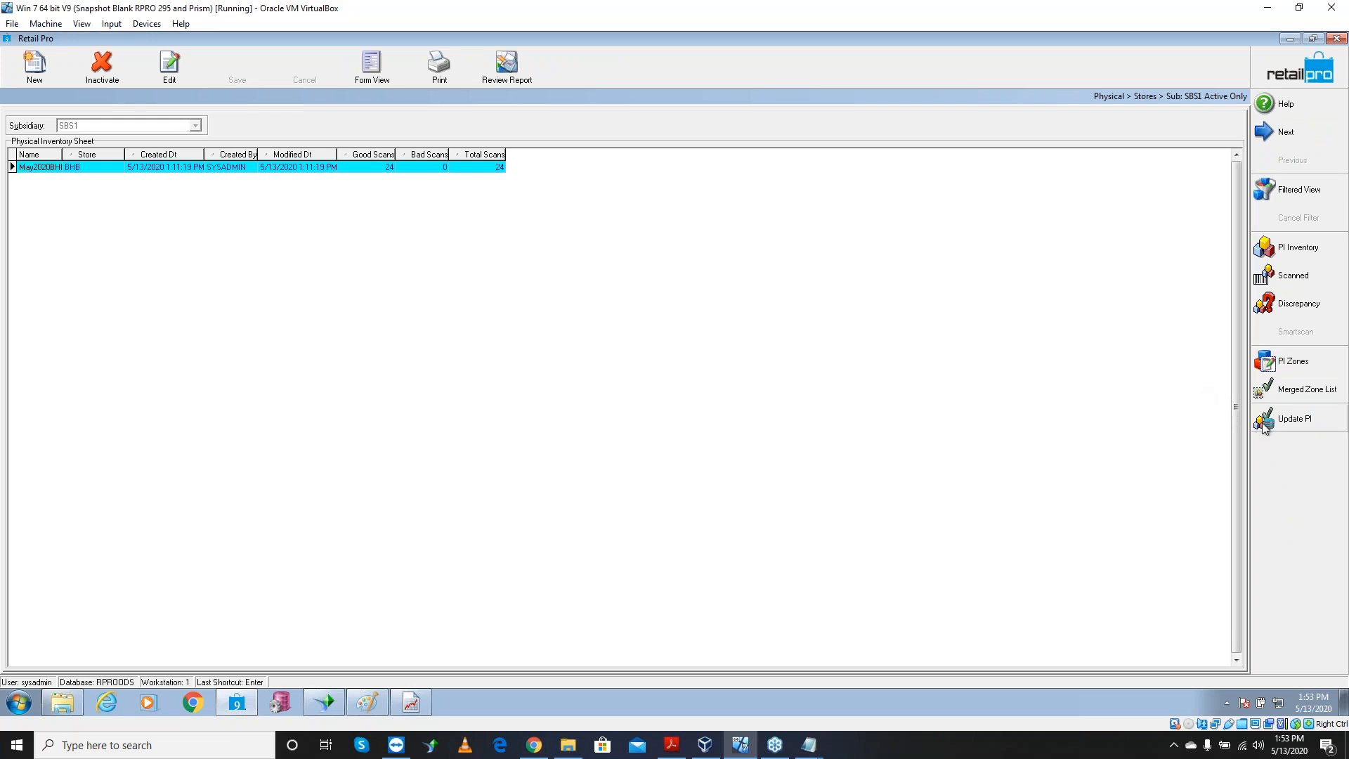
click(1295, 419)
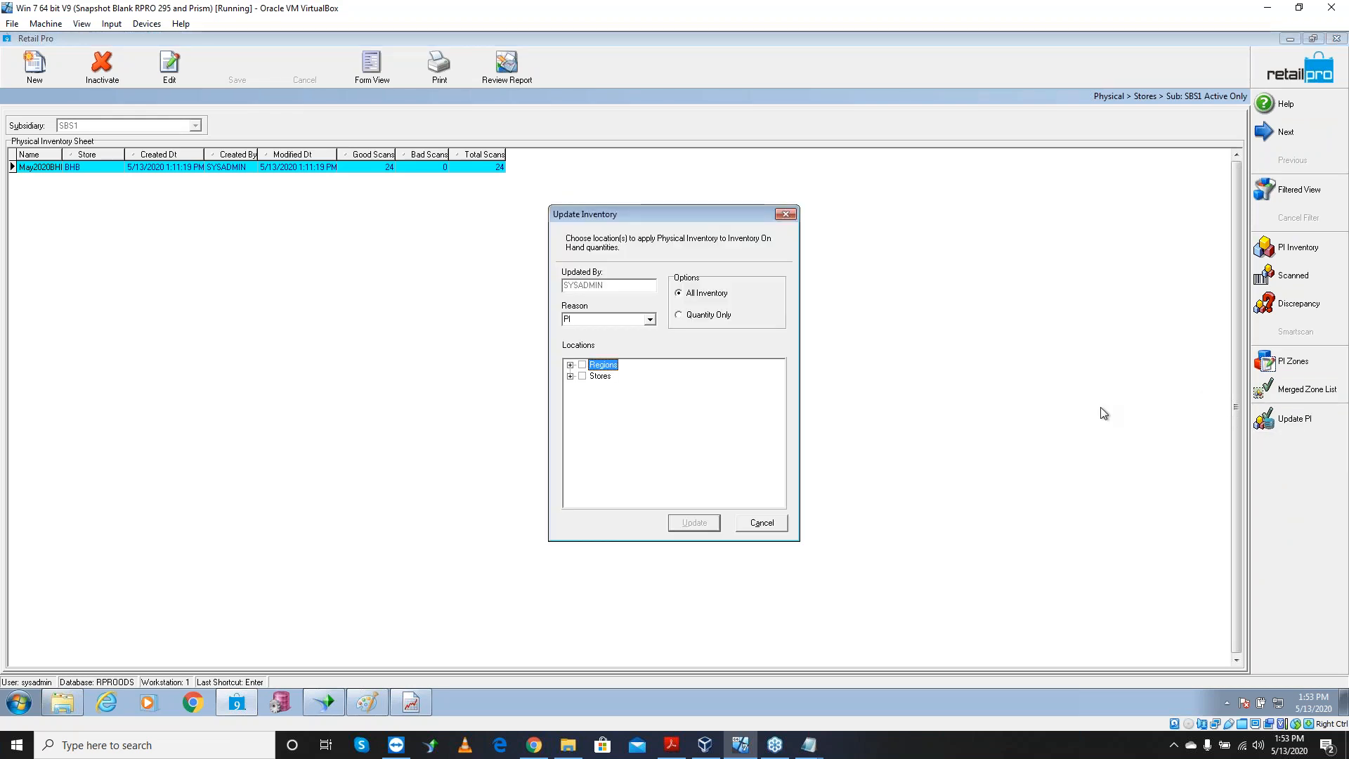
click(570, 377)
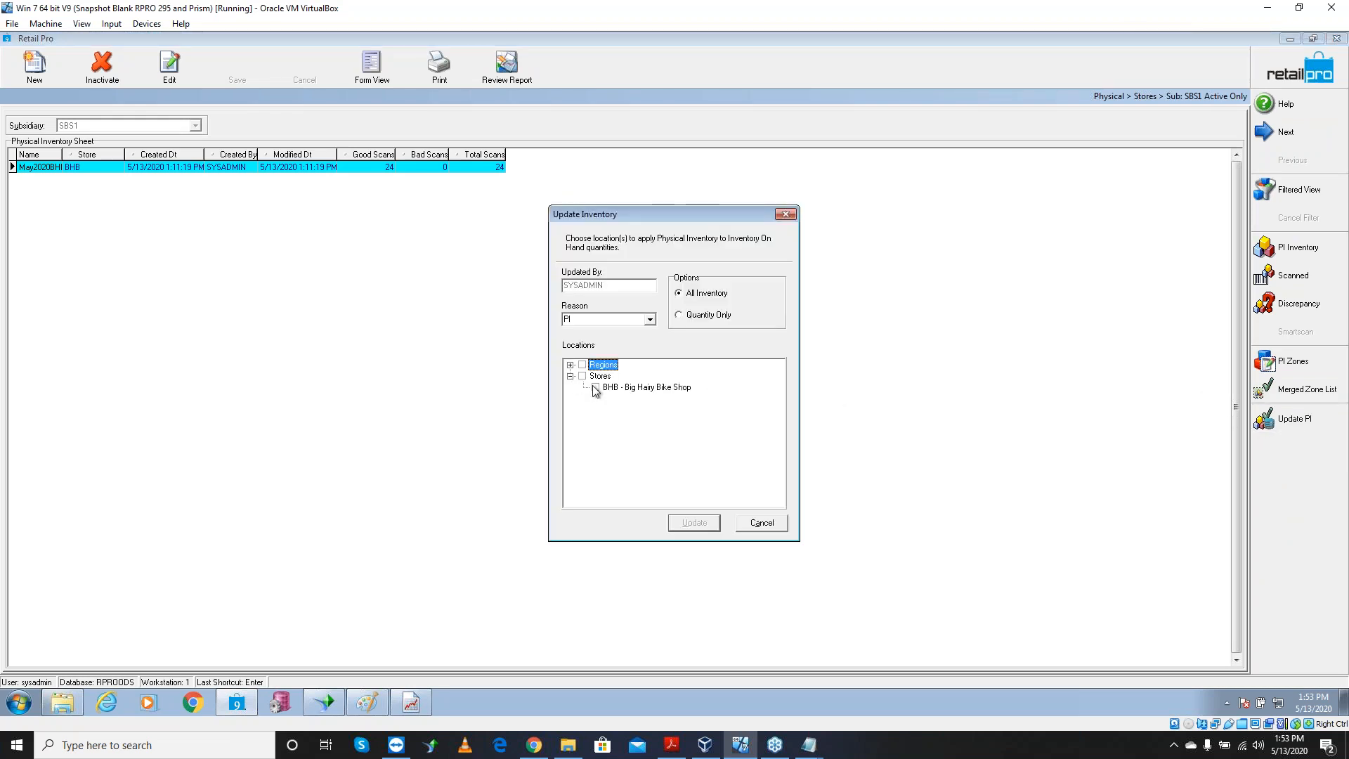
click(596, 387)
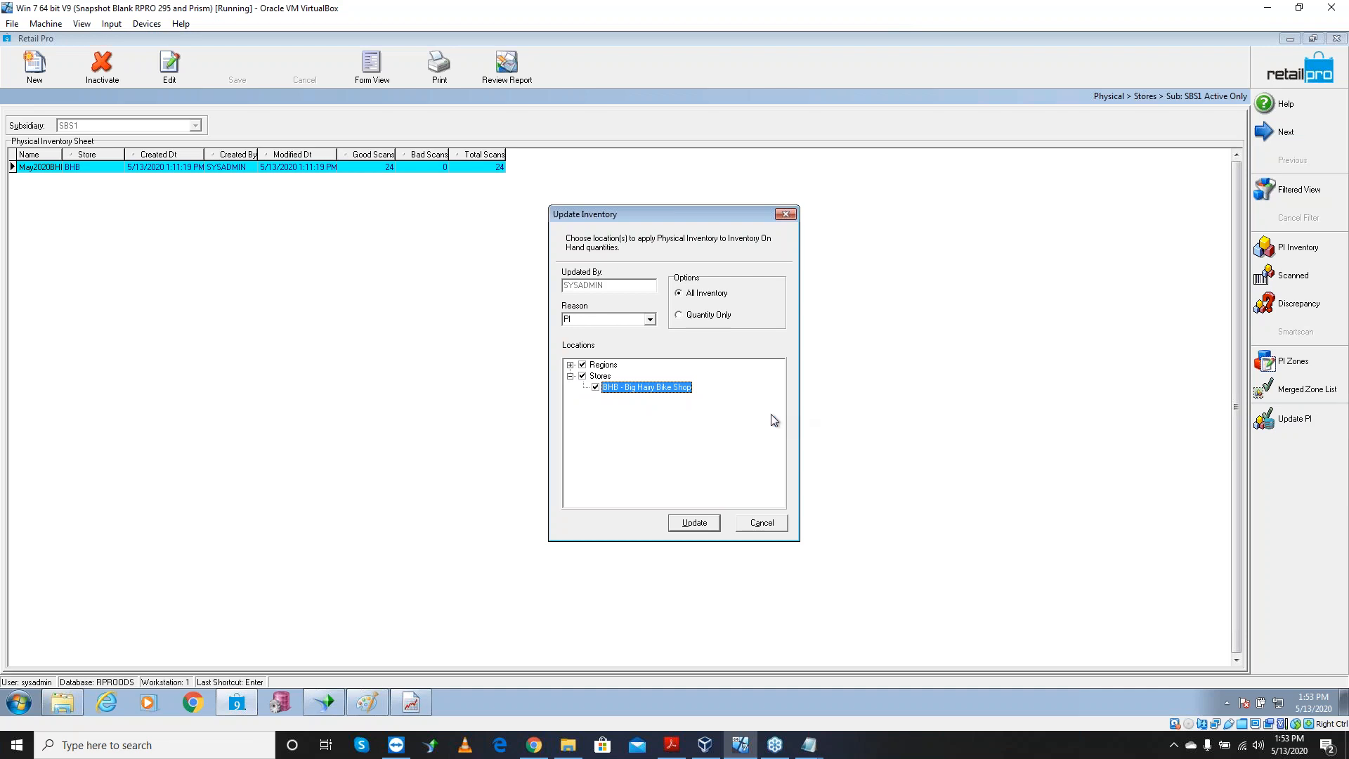
click(650, 320)
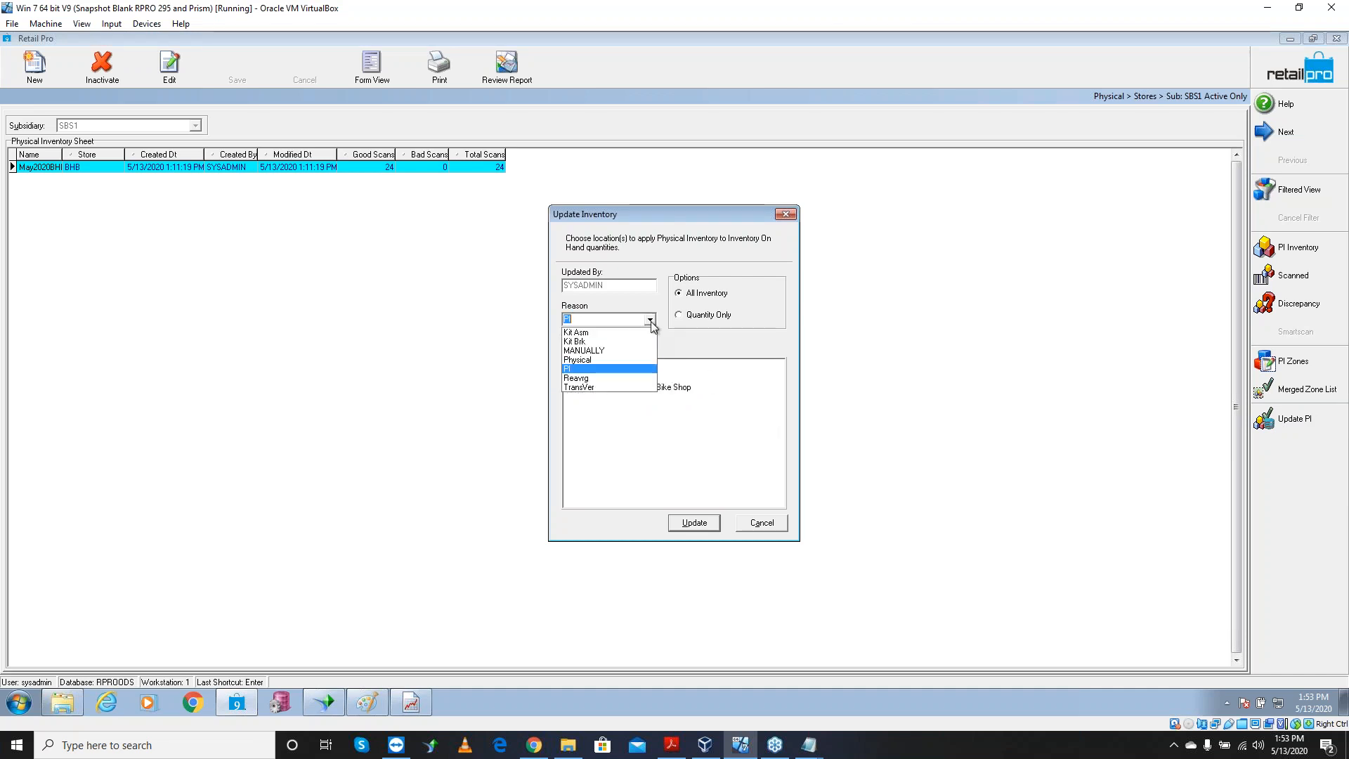
click(601, 360)
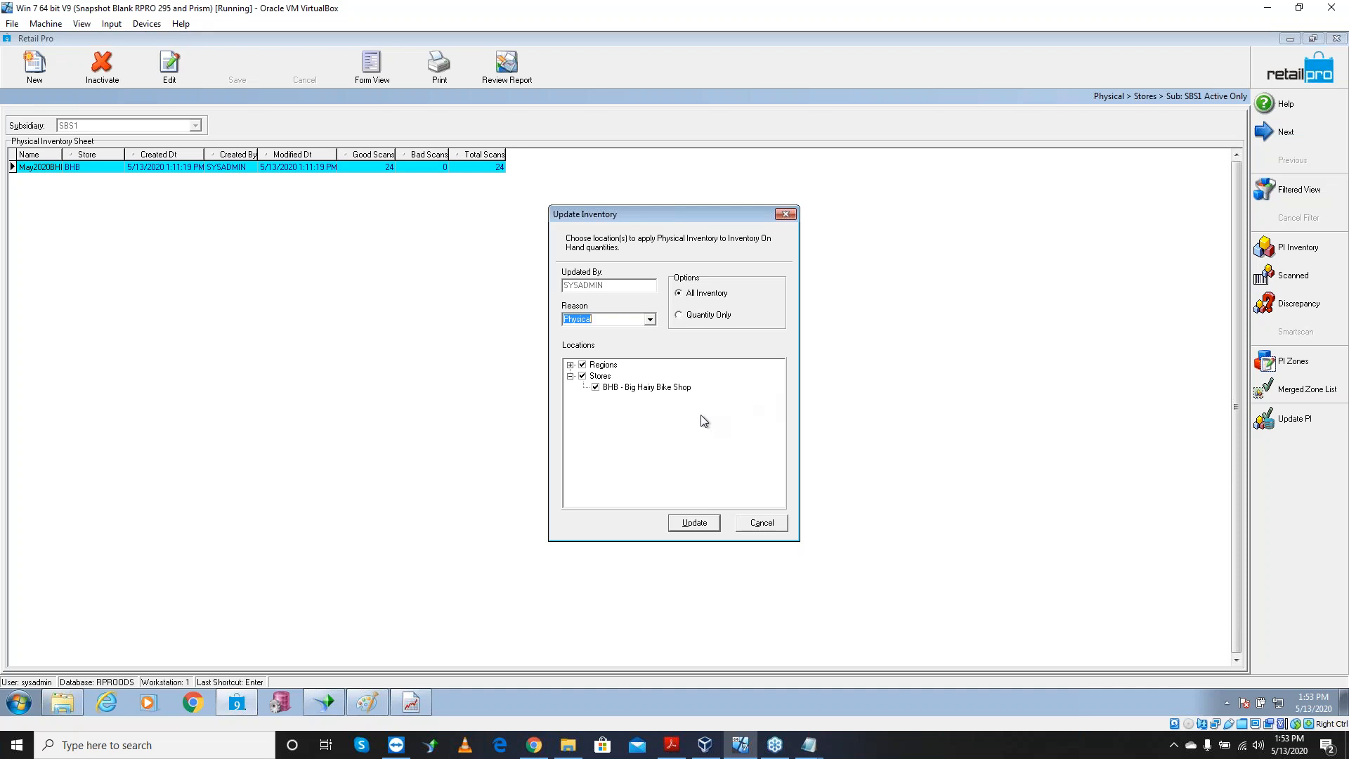
click(702, 295)
Bring up the PI Steps9.txt notes and place the cursor on a blank line below the numbers
click(809, 745)
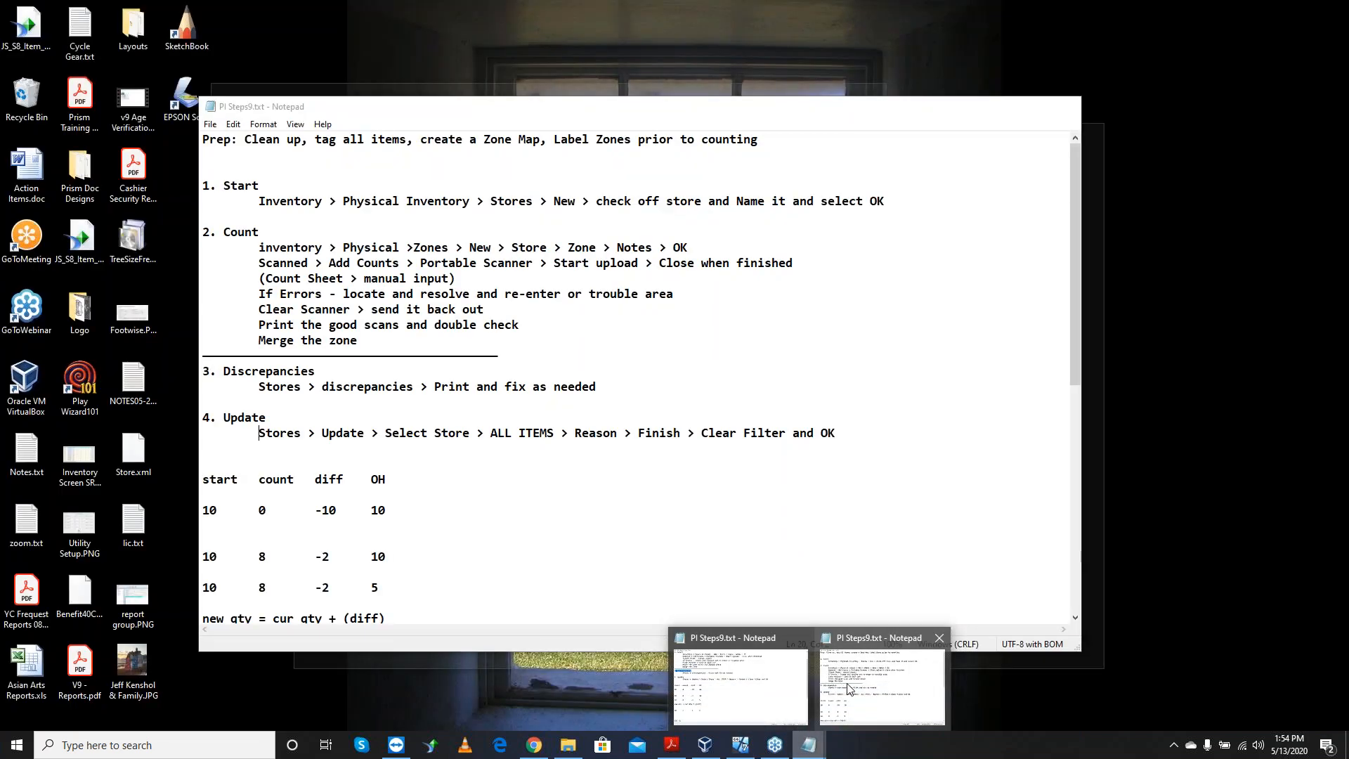
click(853, 677)
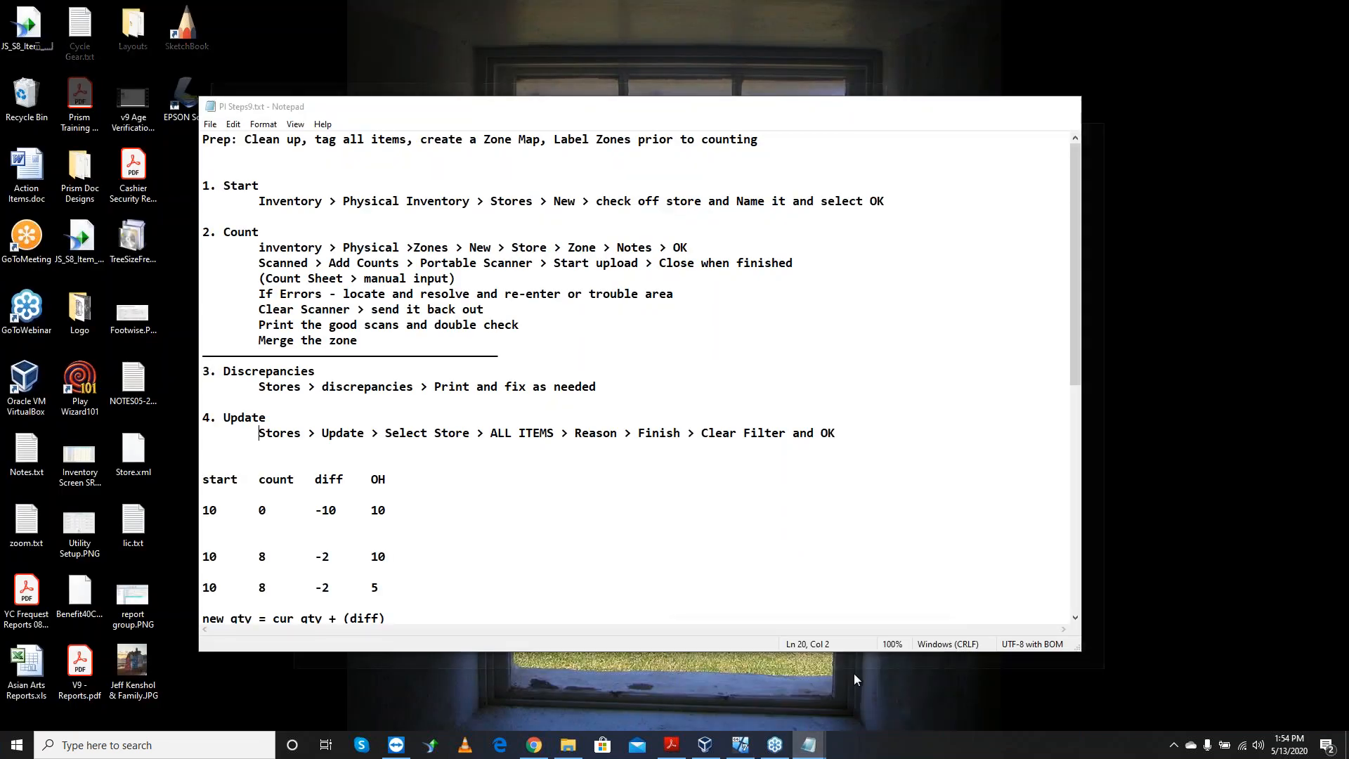
scroll(476, 520, down, 9)
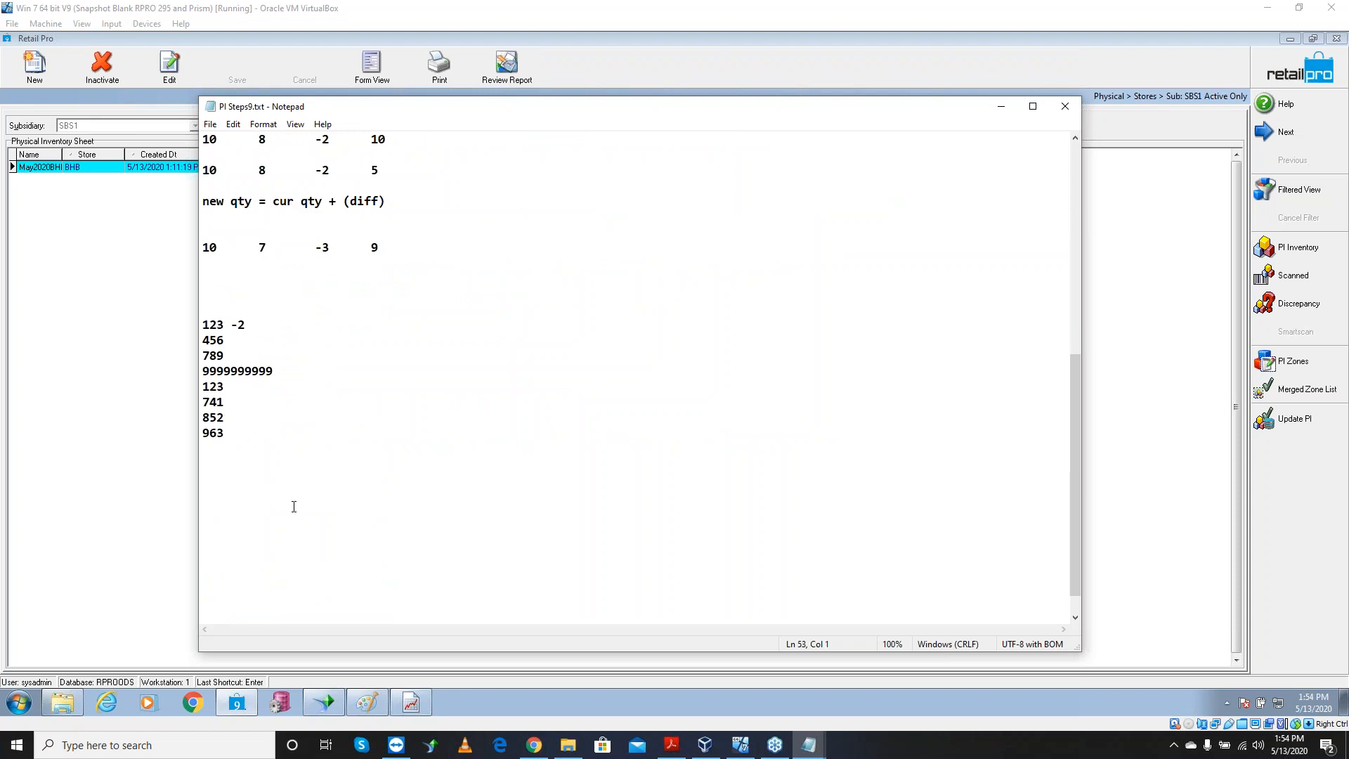
click(244, 536)
key(Return)
key(Return)
key(Return)
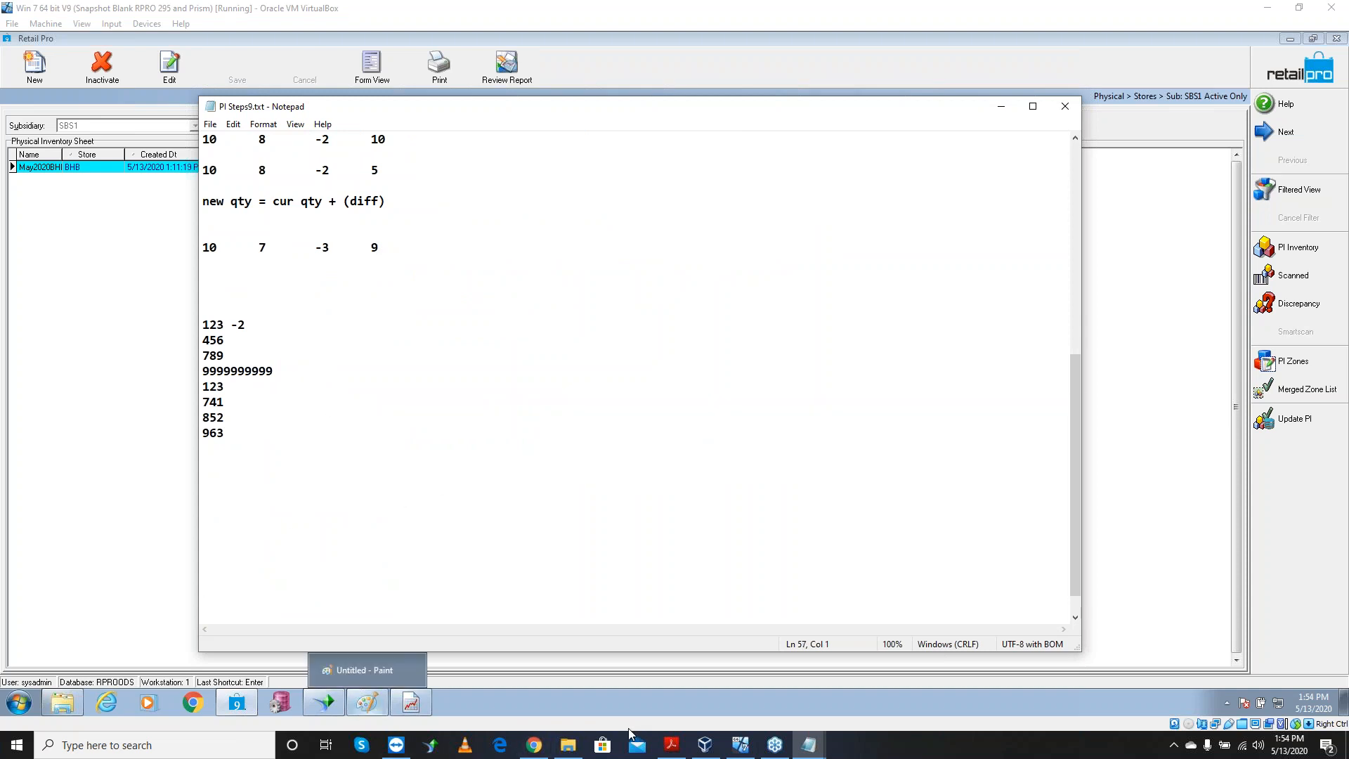
key(Num_Lock)
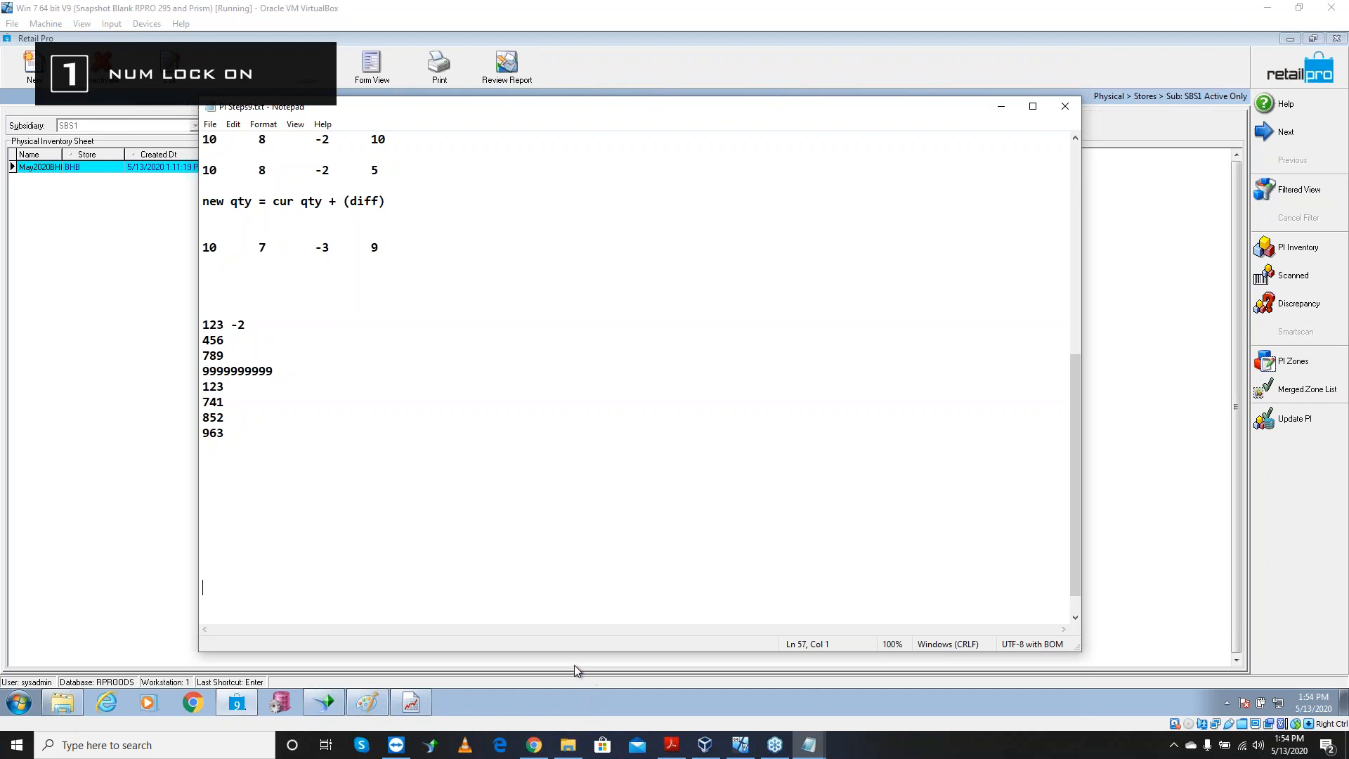
click(217, 483)
Type the tab-separated example row 2, 0, -2, 2, then select Quantity Only in Update Inventory
text(2	)
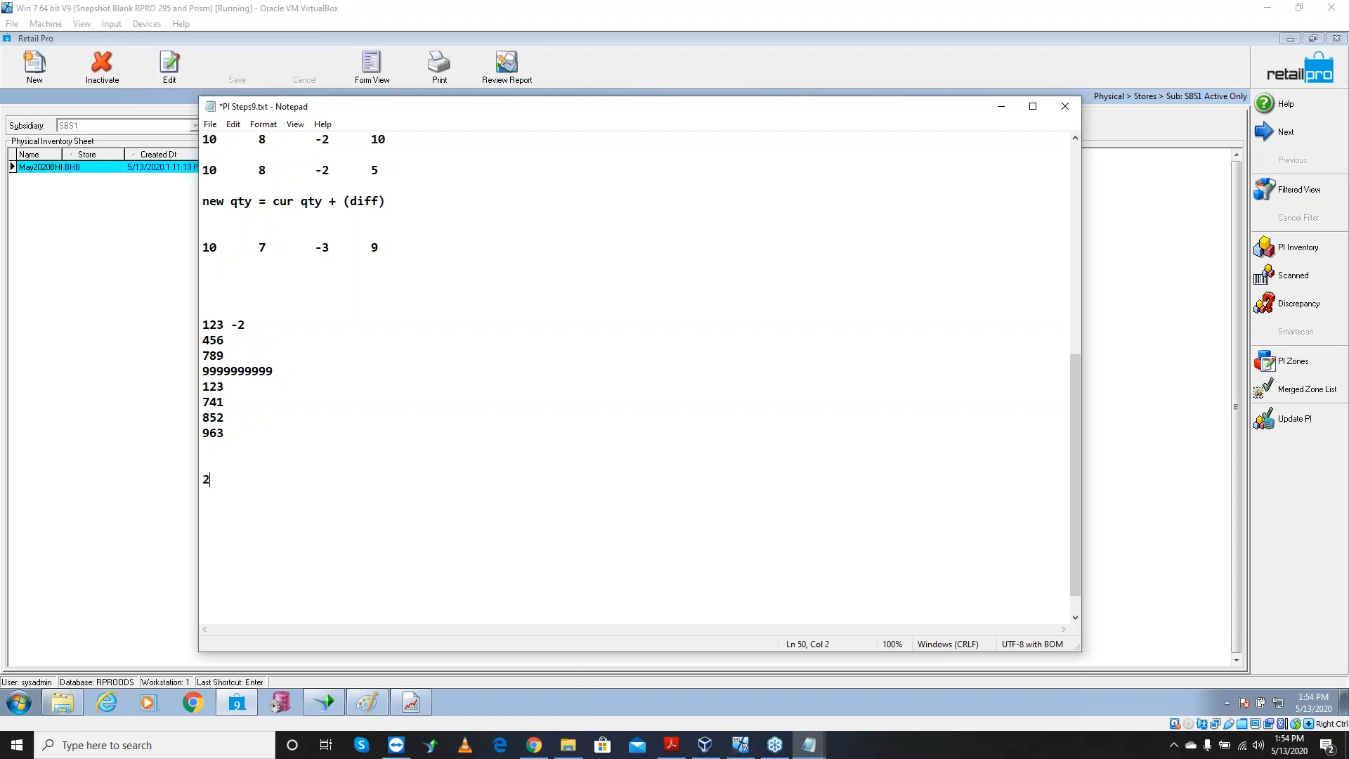
text(0)
key(Tab)
text(-2	2)
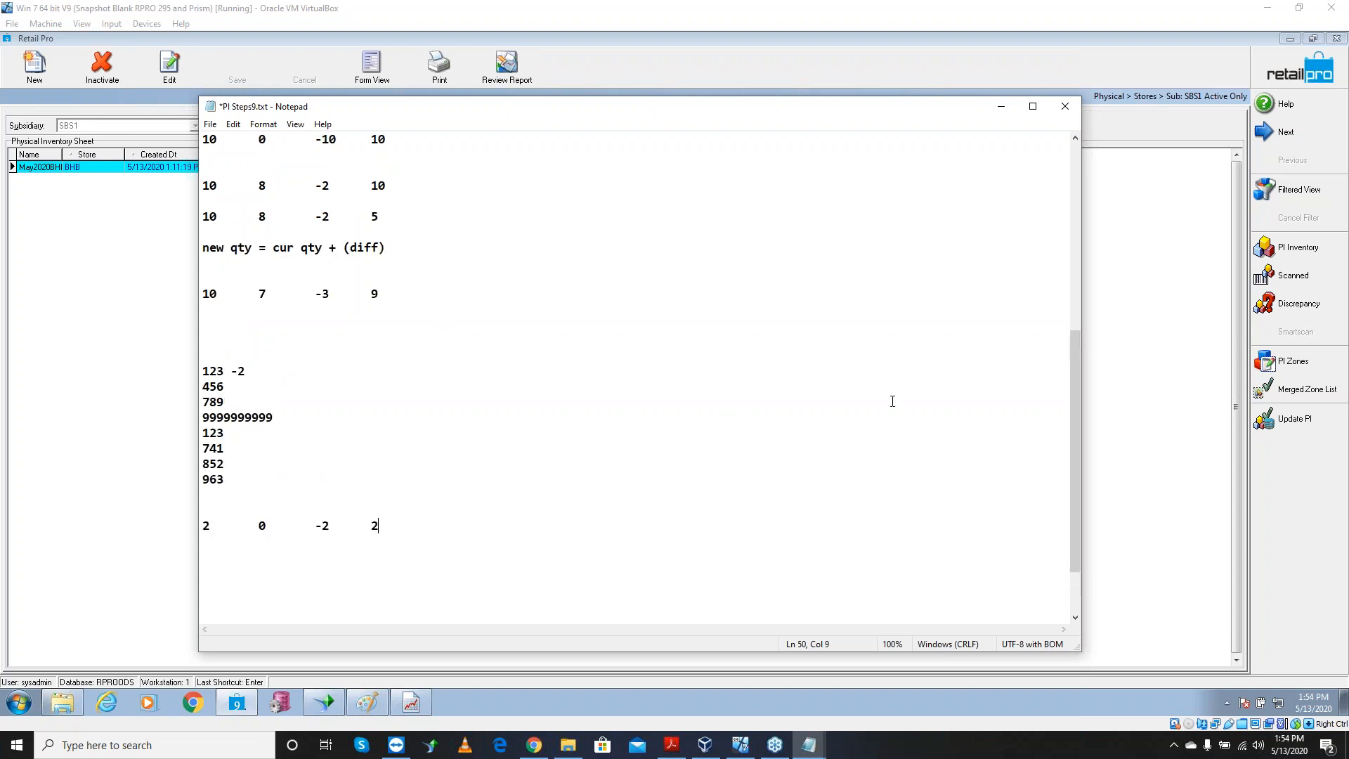
key(alt+Tab)
click(692, 320)
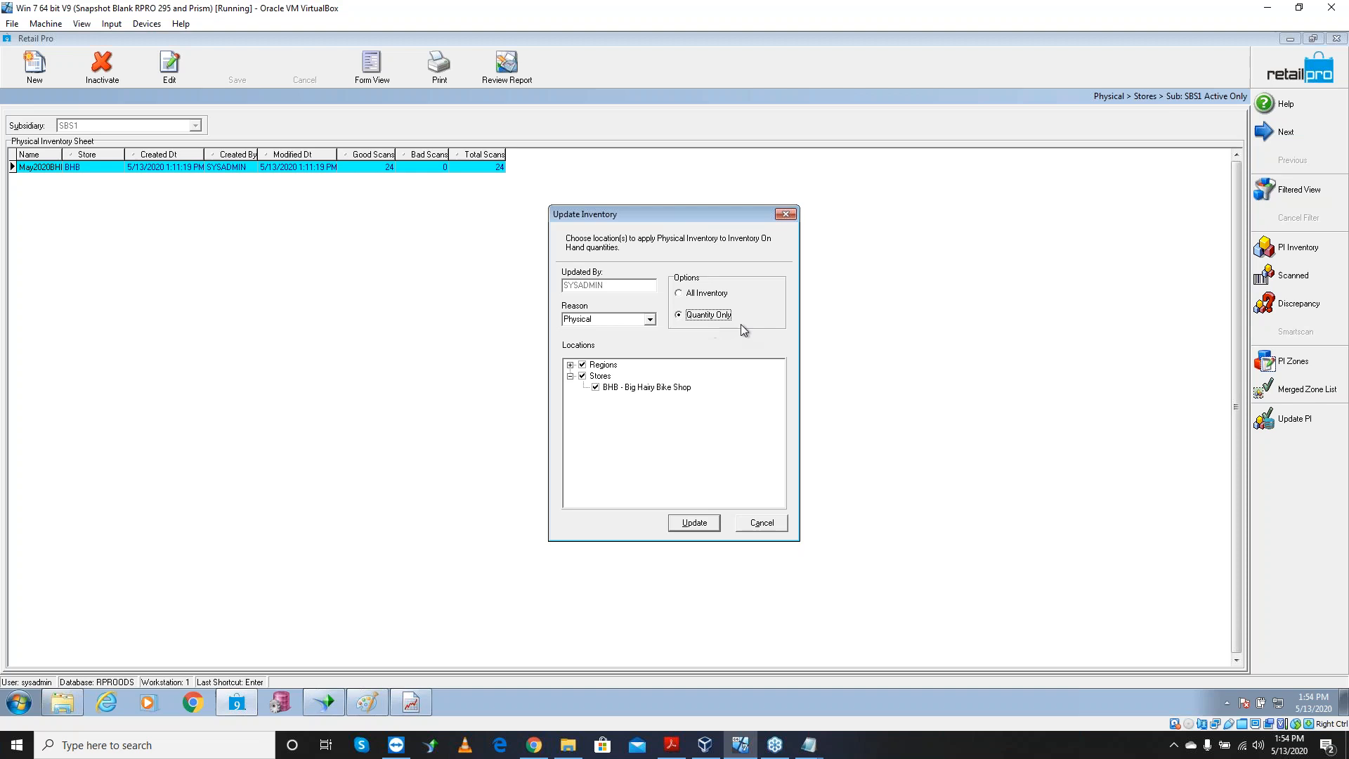
Switch back to All Inventory, check the example row in the notes, then cancel Update Inventory
click(694, 296)
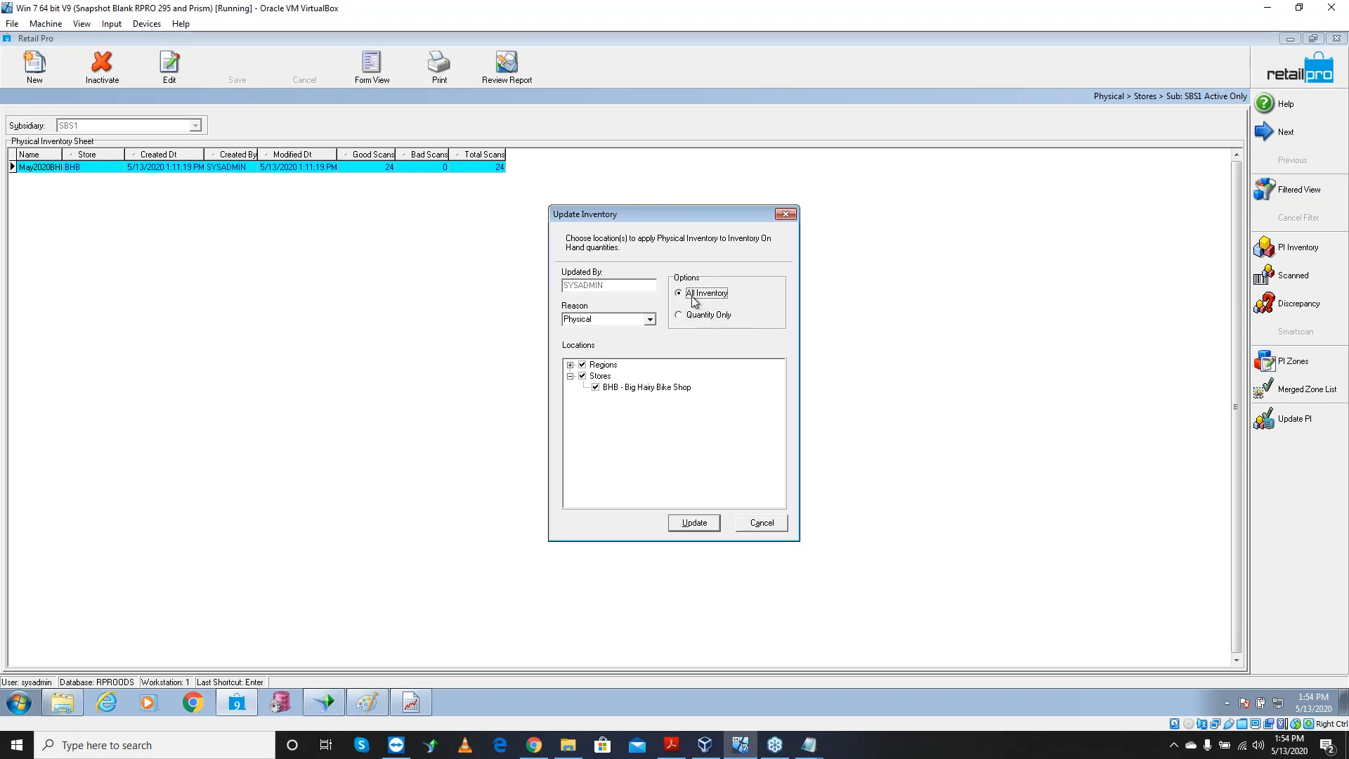
click(788, 732)
click(882, 681)
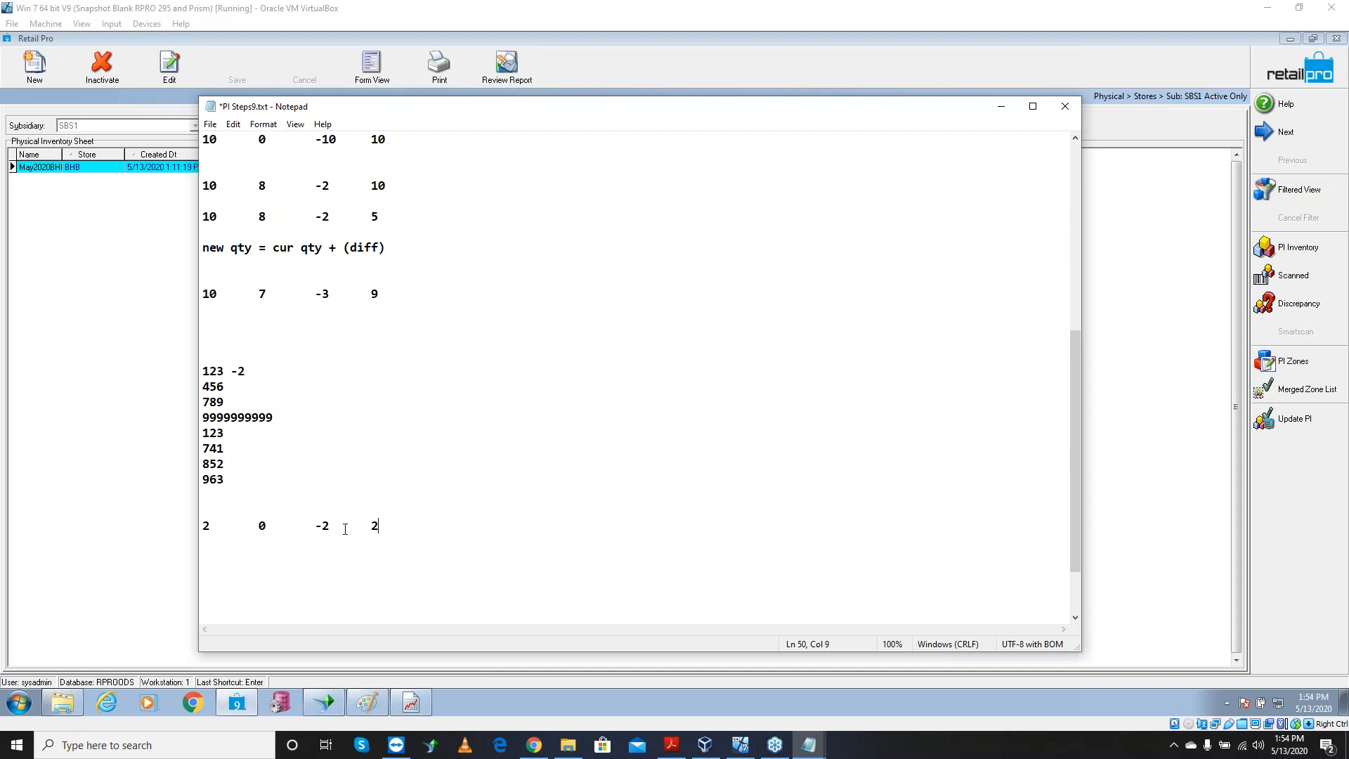
drag(267, 525, 258, 525)
drag(212, 526, 201, 525)
click(1000, 110)
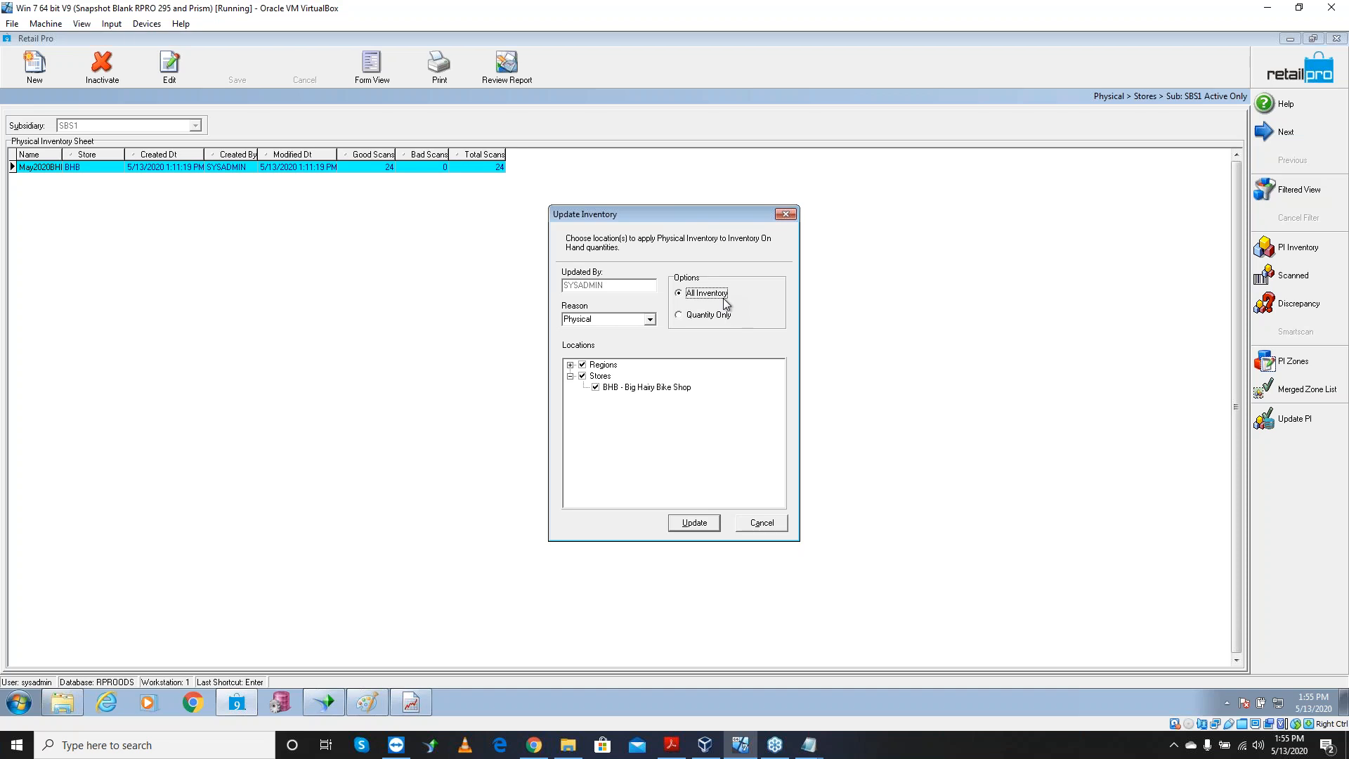
click(773, 523)
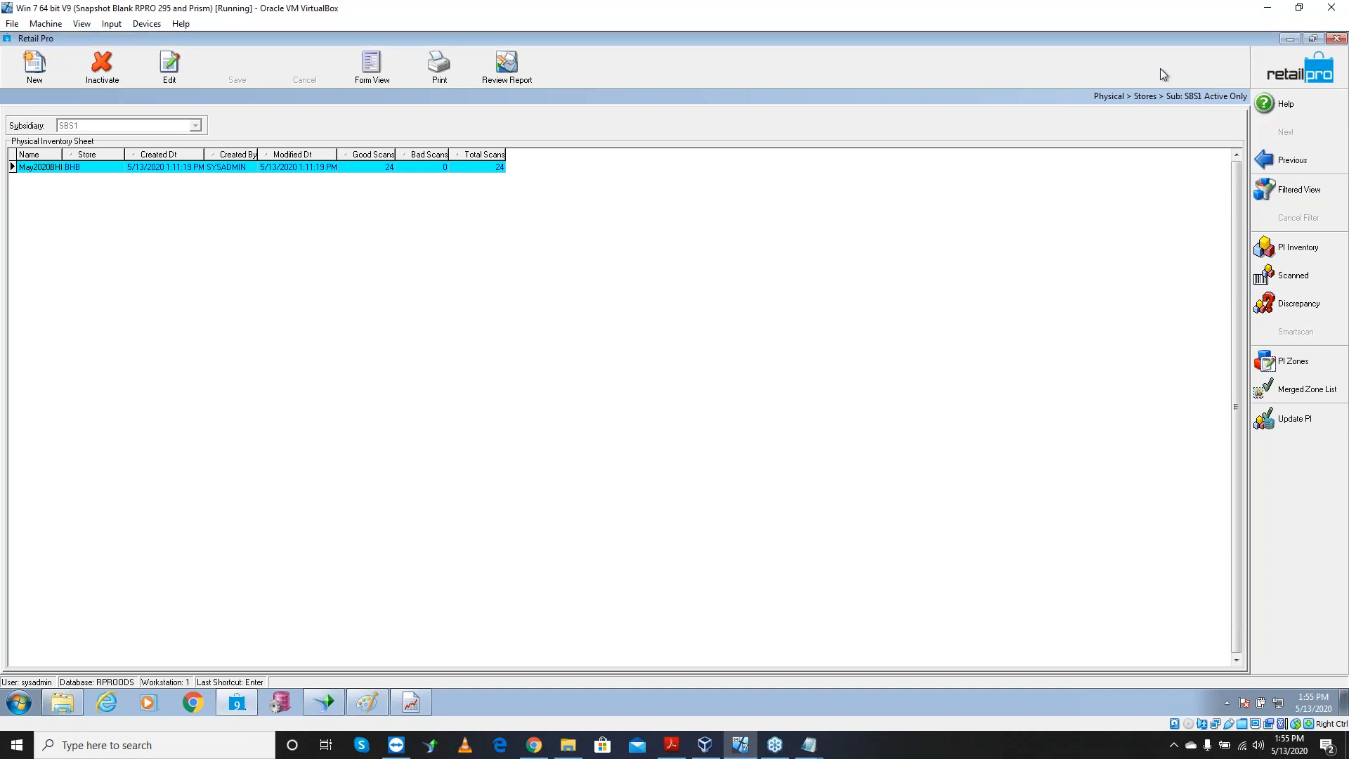
Go to System Preferences > Local Preferences > Merchandise > PI Tool > Options from the home screen
click(1276, 82)
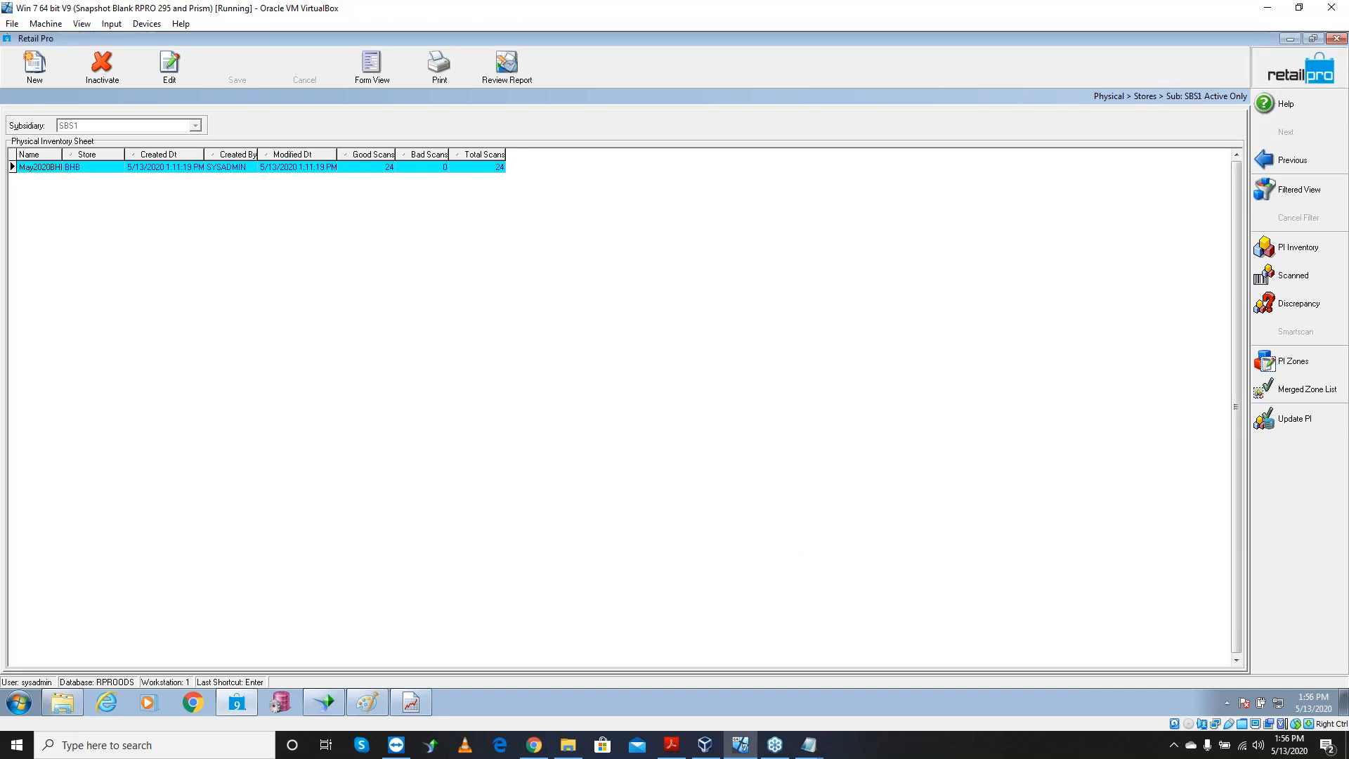
click(1276, 82)
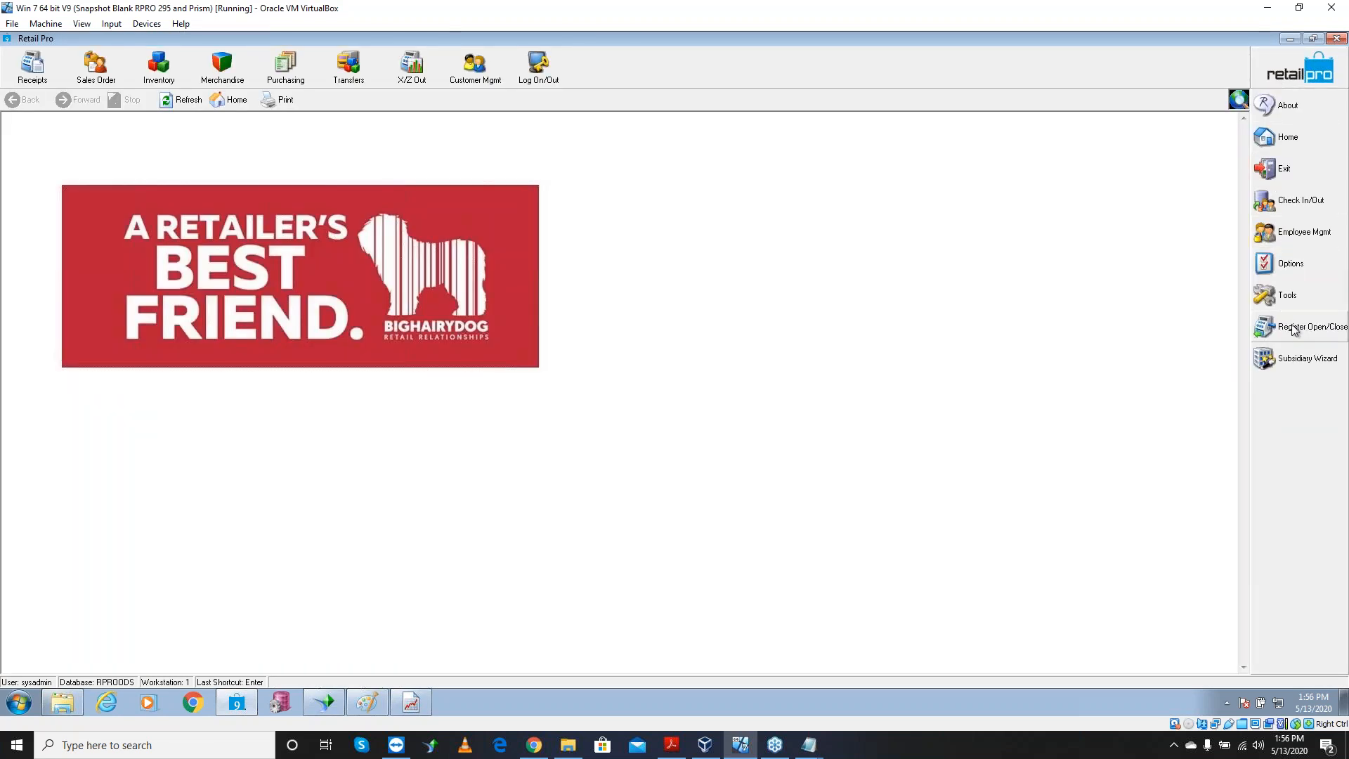
click(1293, 274)
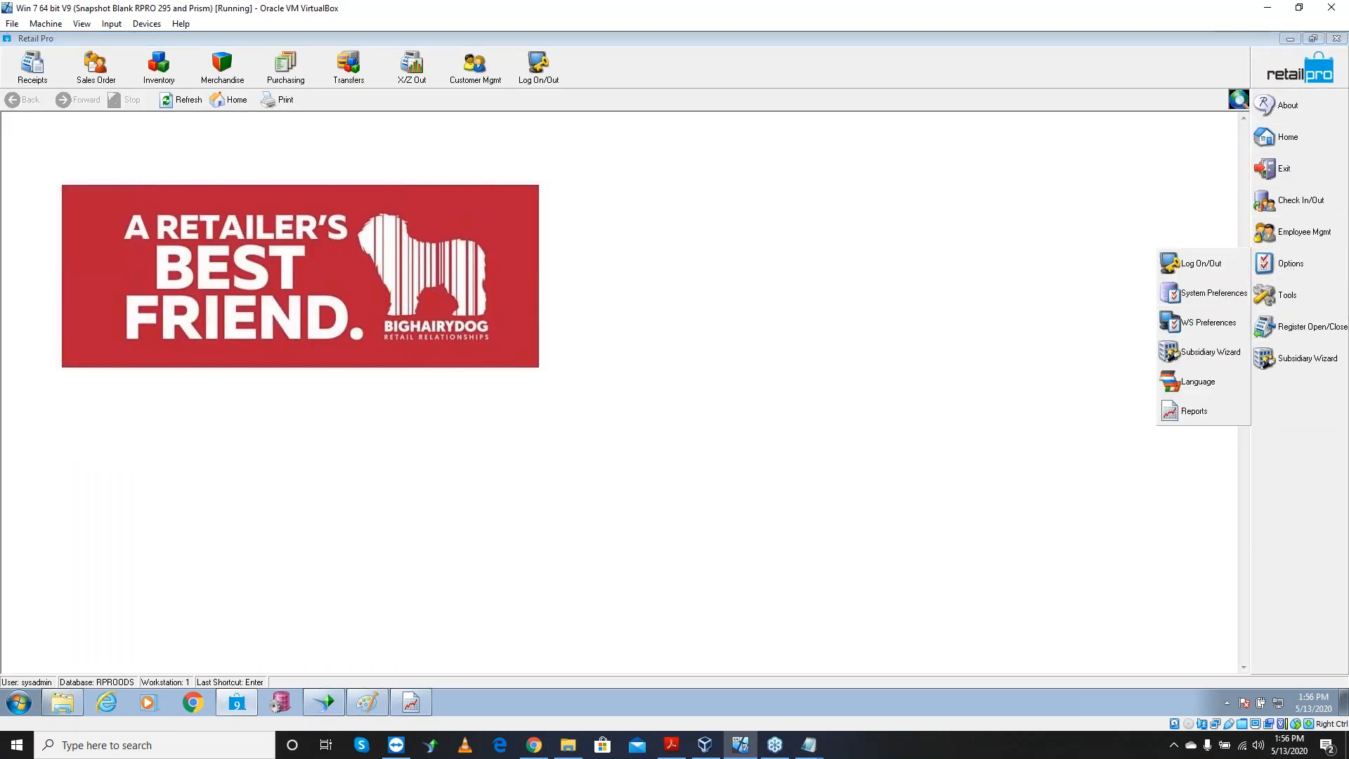
click(1195, 294)
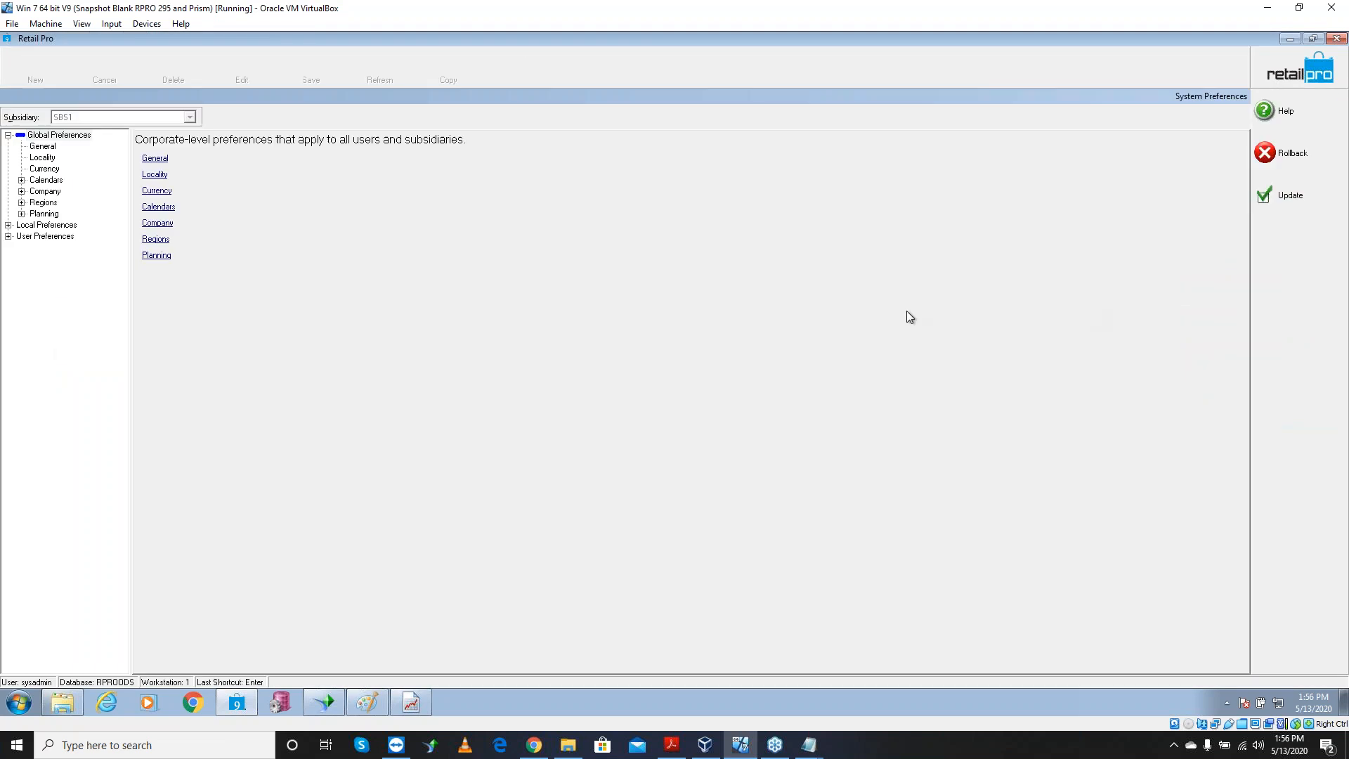
click(7, 225)
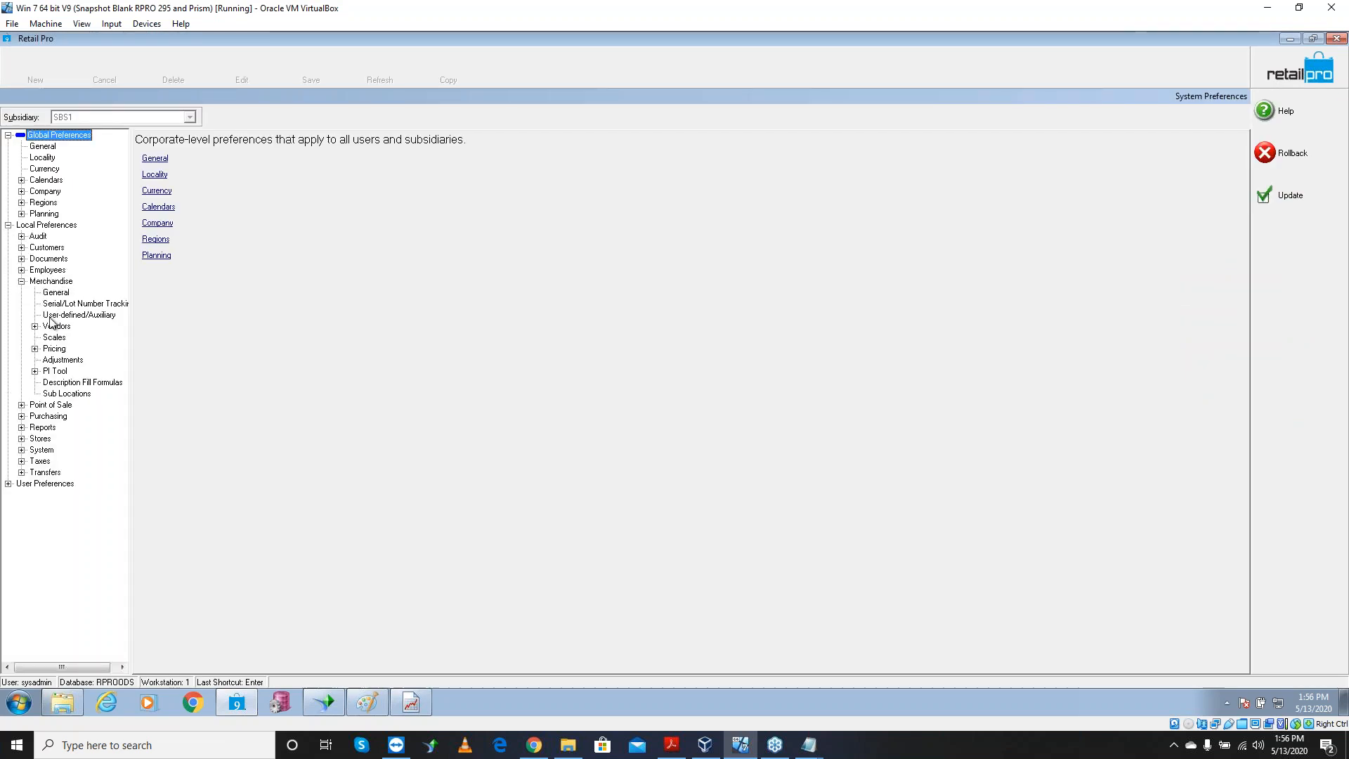
click(34, 371)
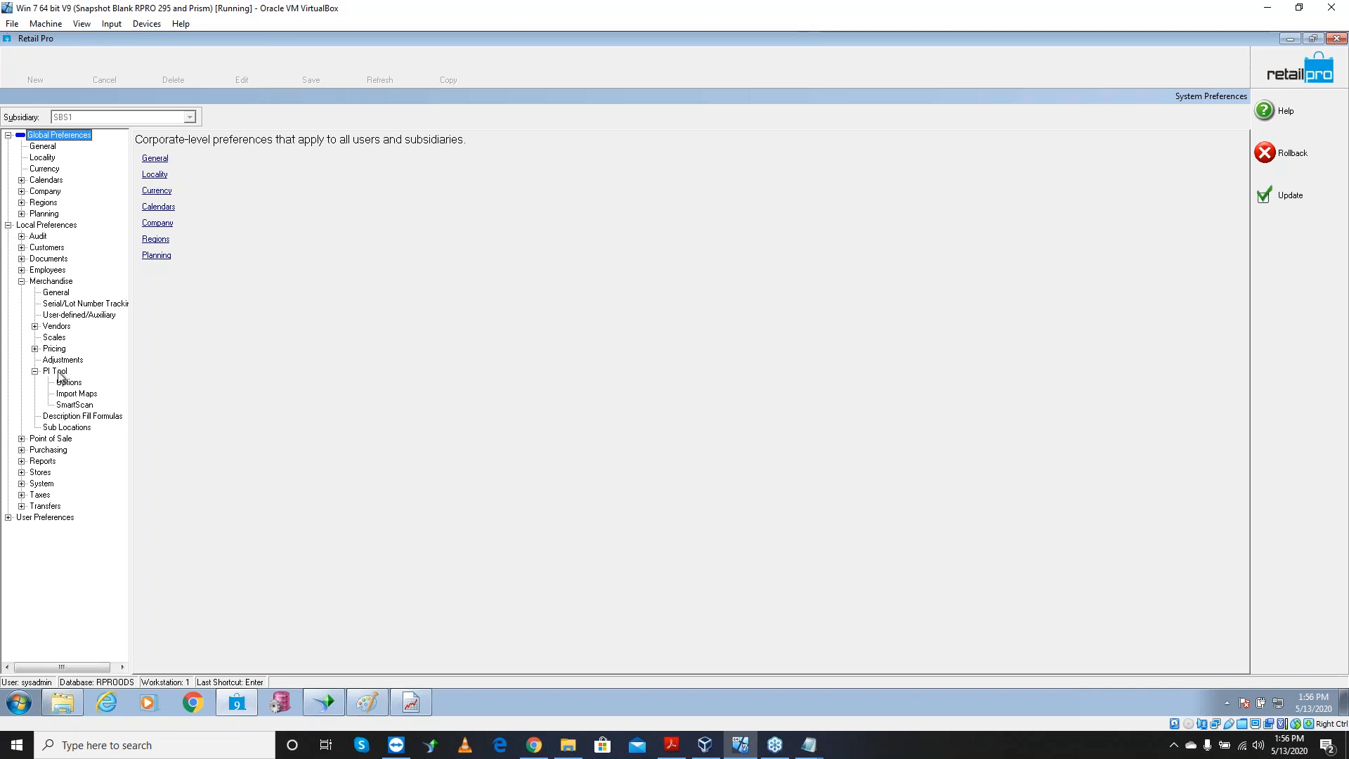
click(75, 384)
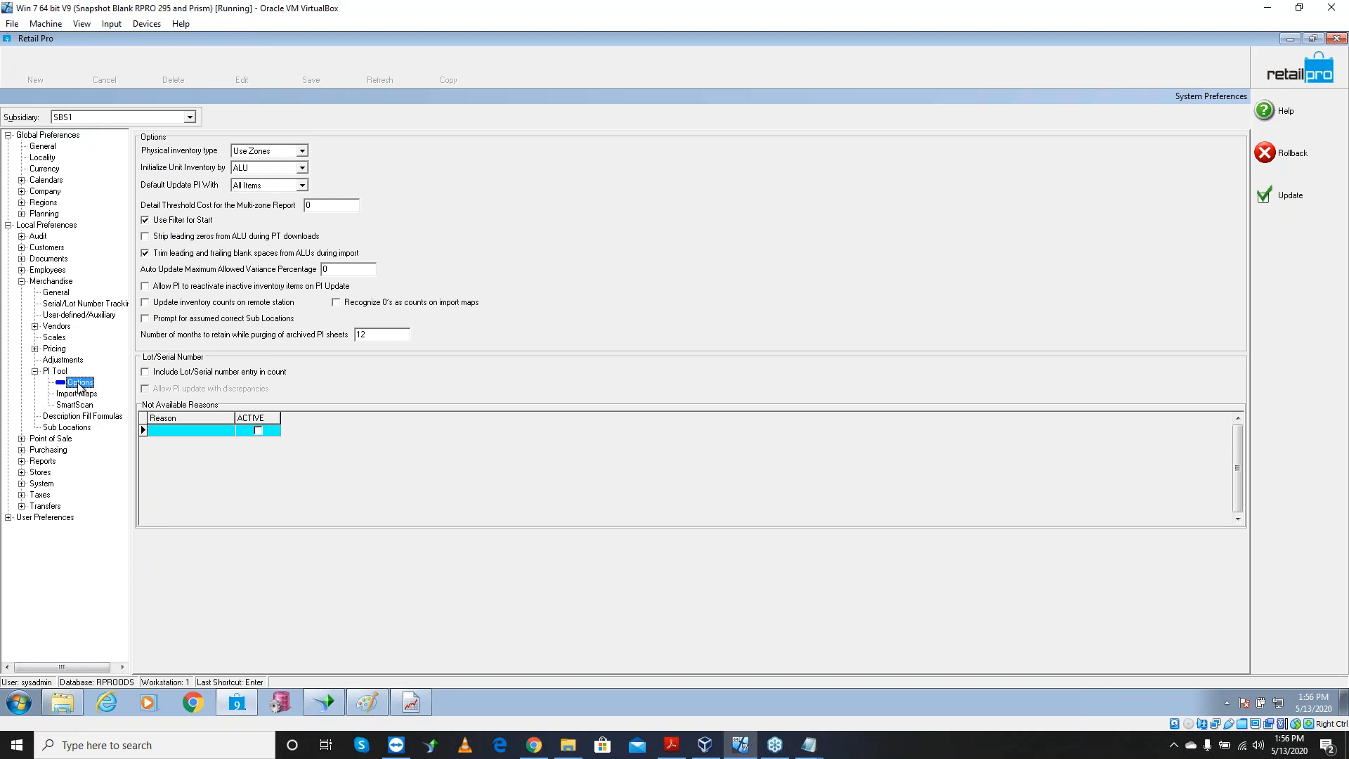
Enable 'Update inventory counts on remote station', save the preferences, and go to Inventory
click(151, 303)
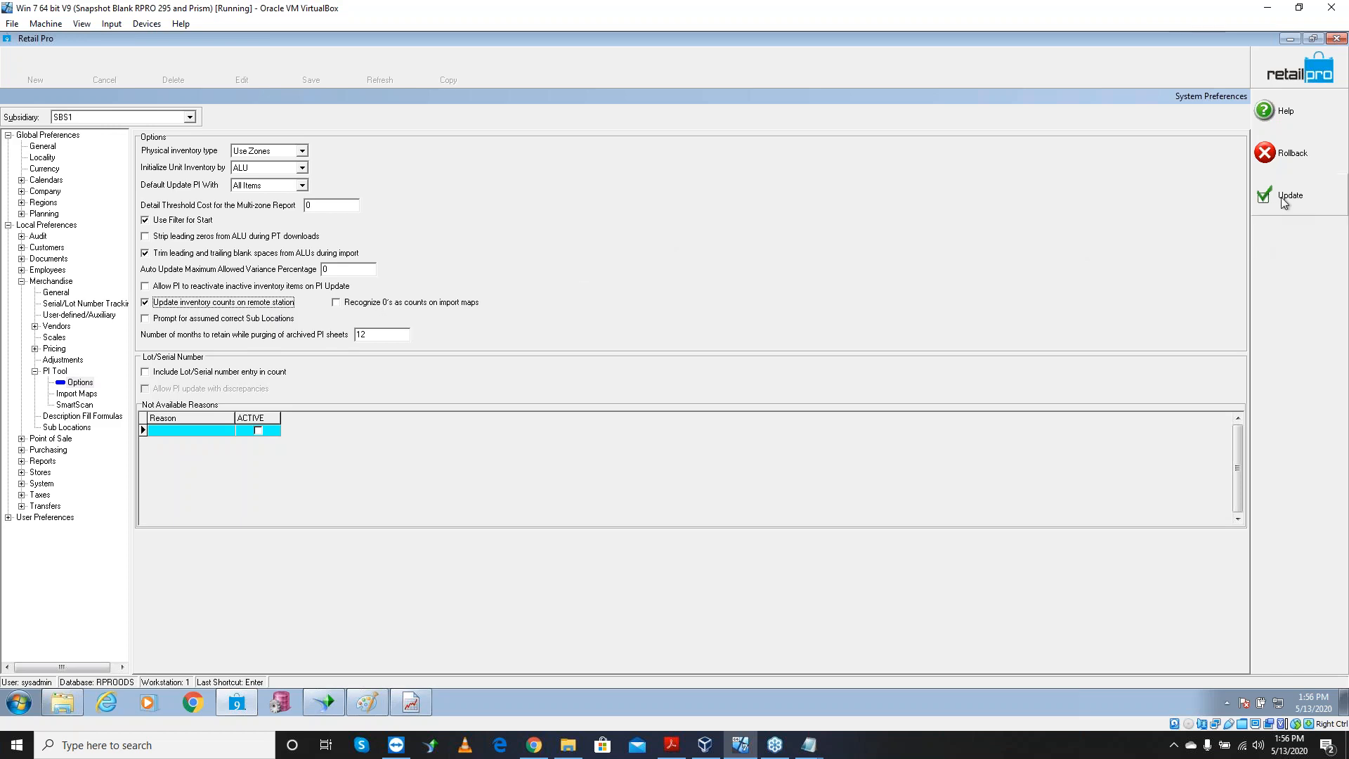
click(1285, 197)
click(159, 67)
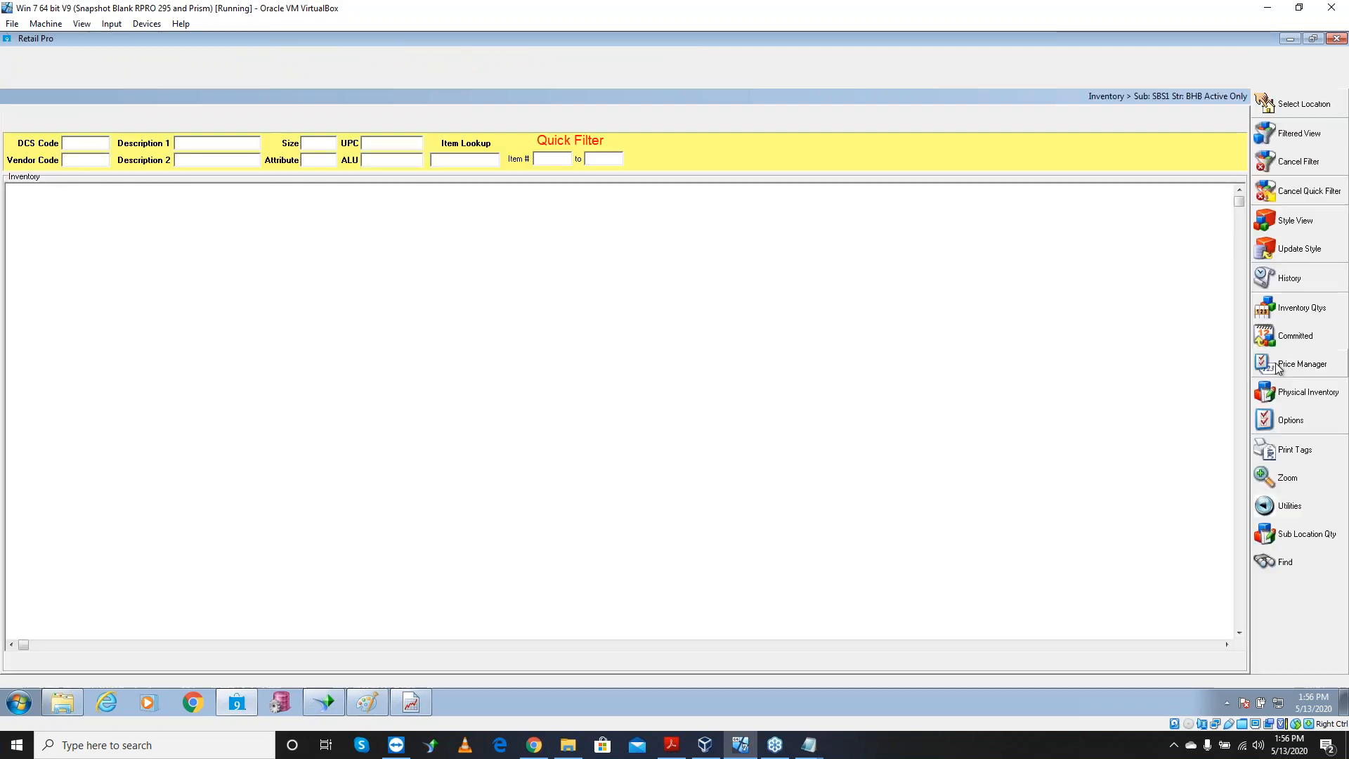
Show Physical Inventory sheets by store, listing May2020BHB with 24 good and 0 bad scans
click(1288, 393)
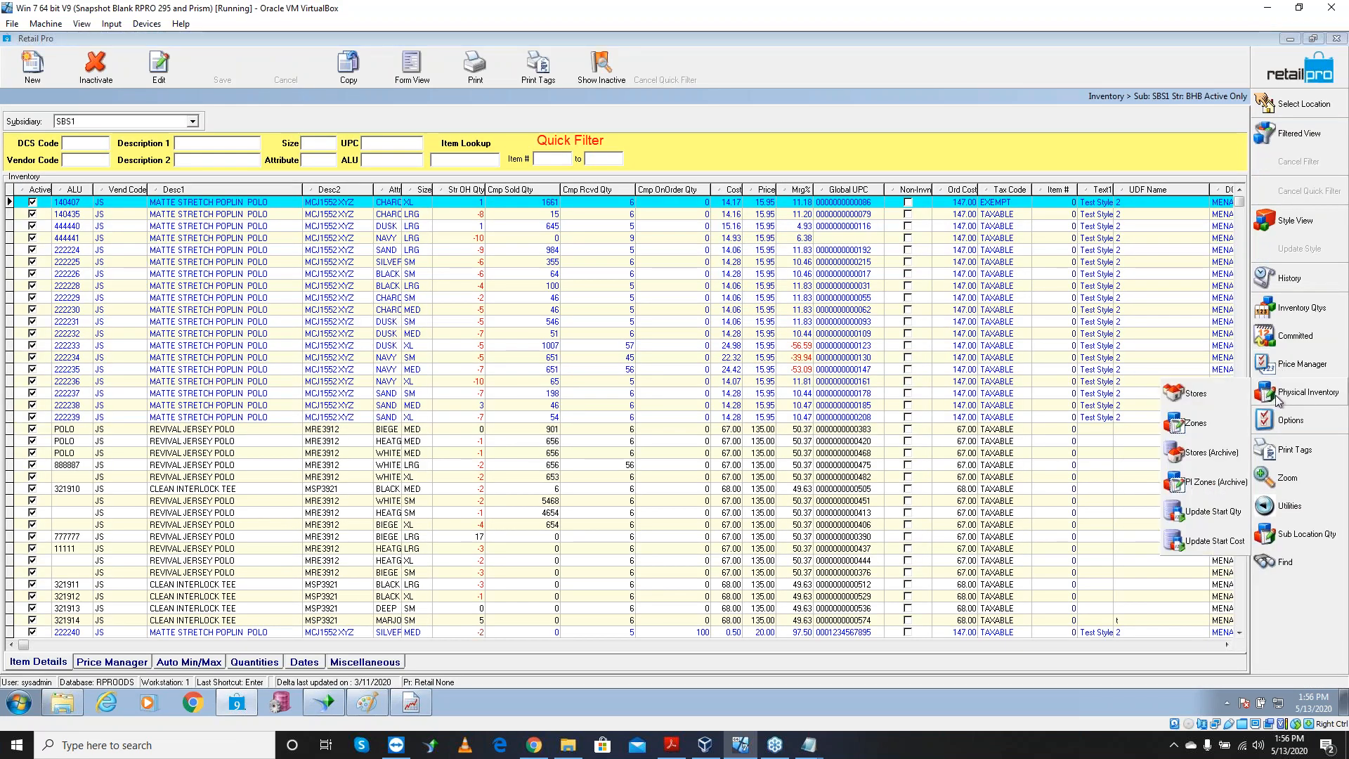
click(1216, 402)
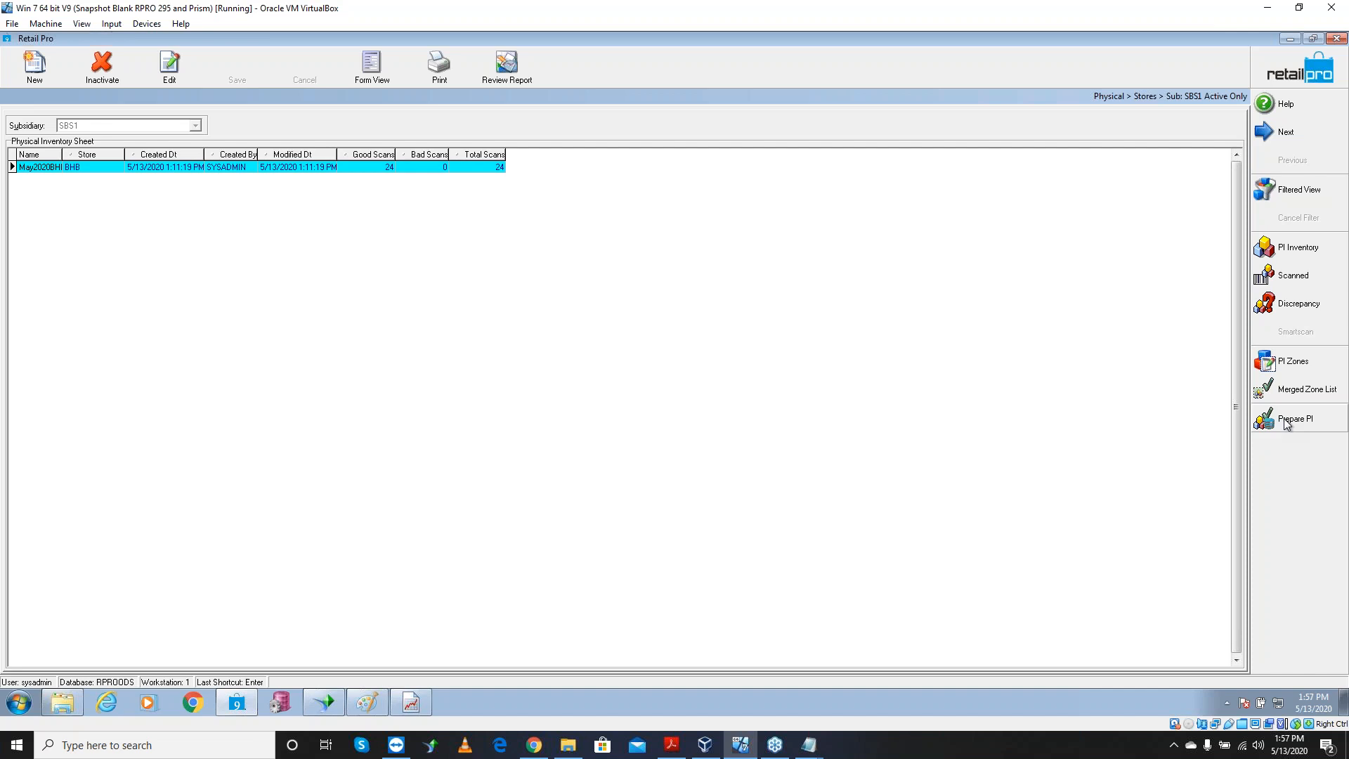
Start a new blank Paint image, discarding the old stick-figure drawing without saving
click(362, 700)
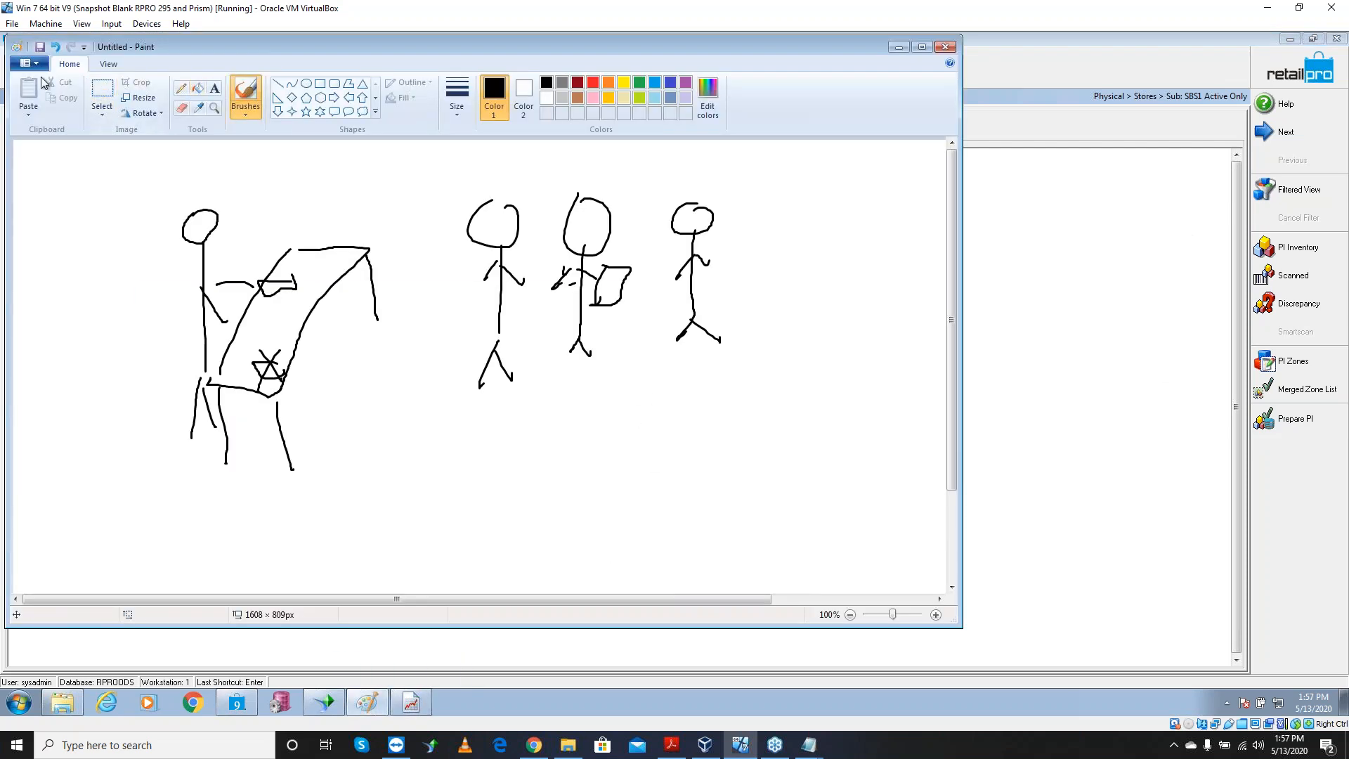
click(31, 63)
click(56, 95)
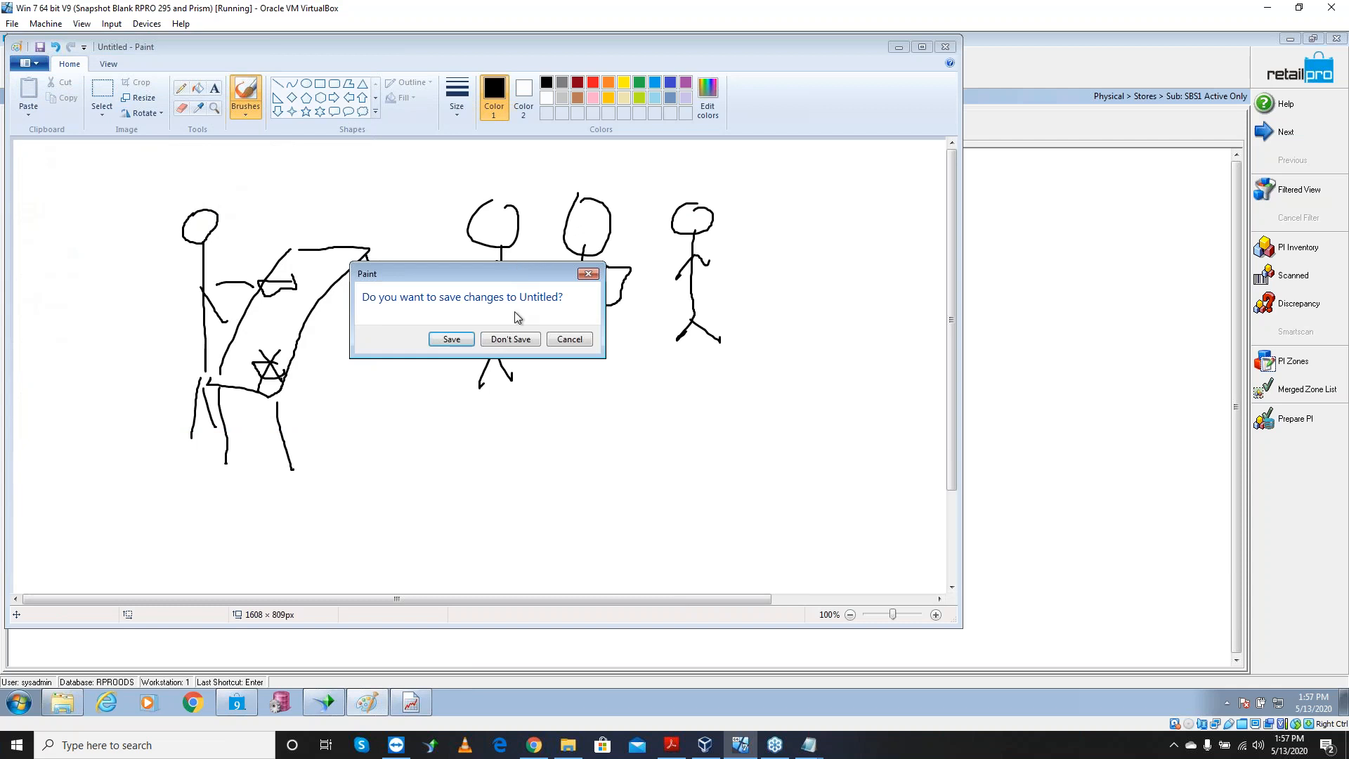
click(511, 339)
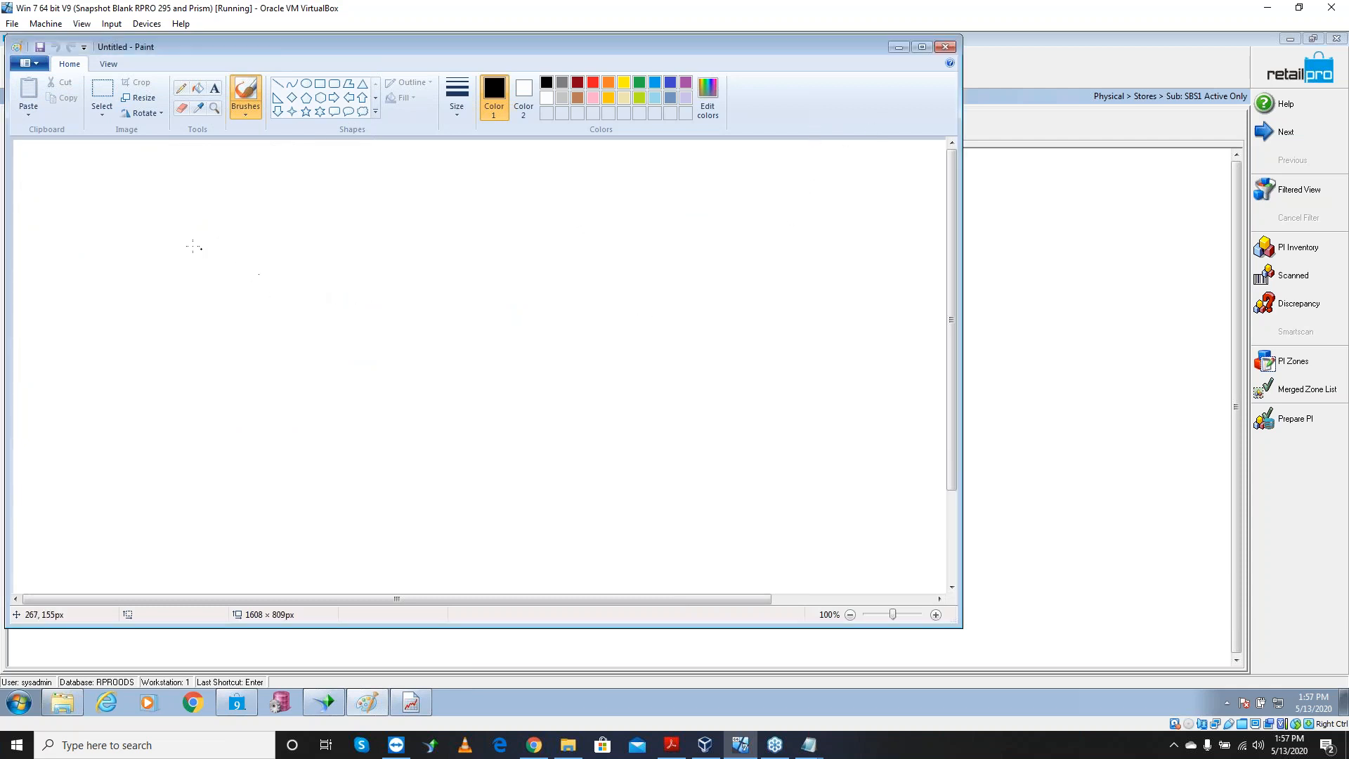
Sketch M and R labels with boxes and ovals, and an arrow leftward from R's circled square
mouse_move(158, 225)
mouse_down()
mouse_move(183, 222)
mouse_move(209, 191)
mouse_move(231, 229)
mouse_up()
mouse_move(734, 188)
mouse_down()
mouse_move(735, 232)
mouse_move(736, 207)
mouse_move(783, 233)
mouse_up()
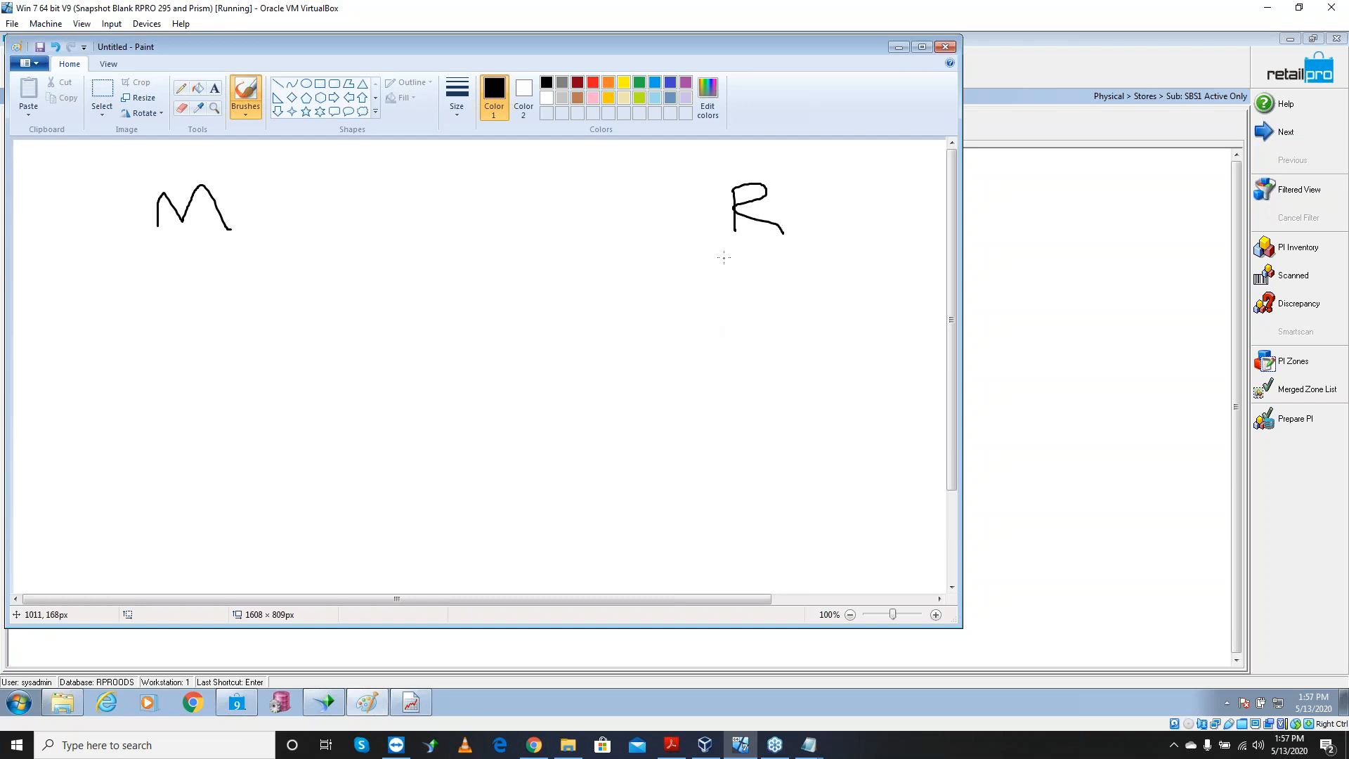
mouse_move(767, 290)
mouse_down()
mouse_move(810, 277)
mouse_move(811, 304)
mouse_move(856, 281)
mouse_move(811, 307)
mouse_move(839, 360)
mouse_move(879, 360)
mouse_move(880, 388)
mouse_move(883, 361)
mouse_move(898, 379)
mouse_move(875, 395)
mouse_move(910, 368)
mouse_move(891, 389)
mouse_move(835, 369)
mouse_move(913, 393)
mouse_move(912, 357)
mouse_move(426, 386)
mouse_move(450, 408)
mouse_up()
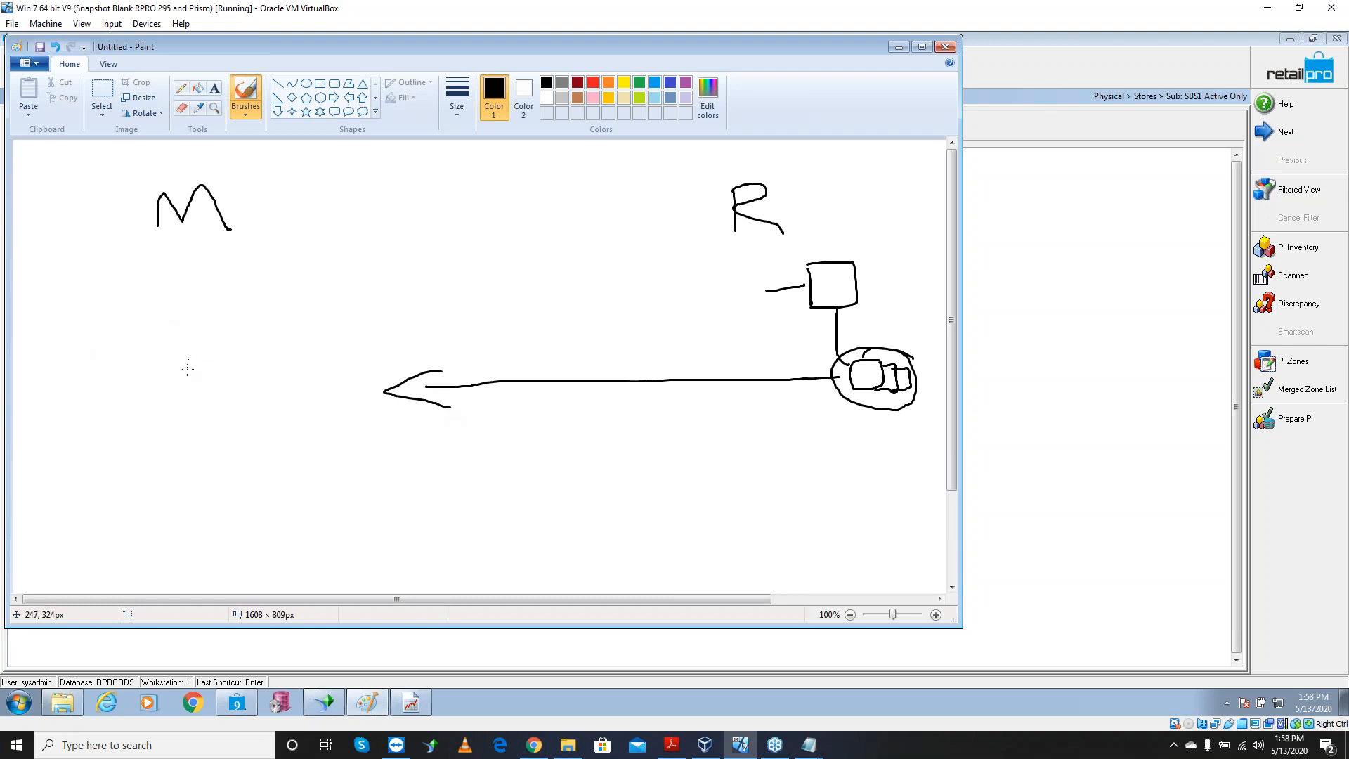
mouse_move(205, 361)
mouse_down()
mouse_move(112, 345)
mouse_move(229, 380)
mouse_move(205, 363)
mouse_move(132, 365)
mouse_move(158, 346)
mouse_move(174, 374)
mouse_move(198, 367)
mouse_move(222, 387)
mouse_move(221, 362)
mouse_up()
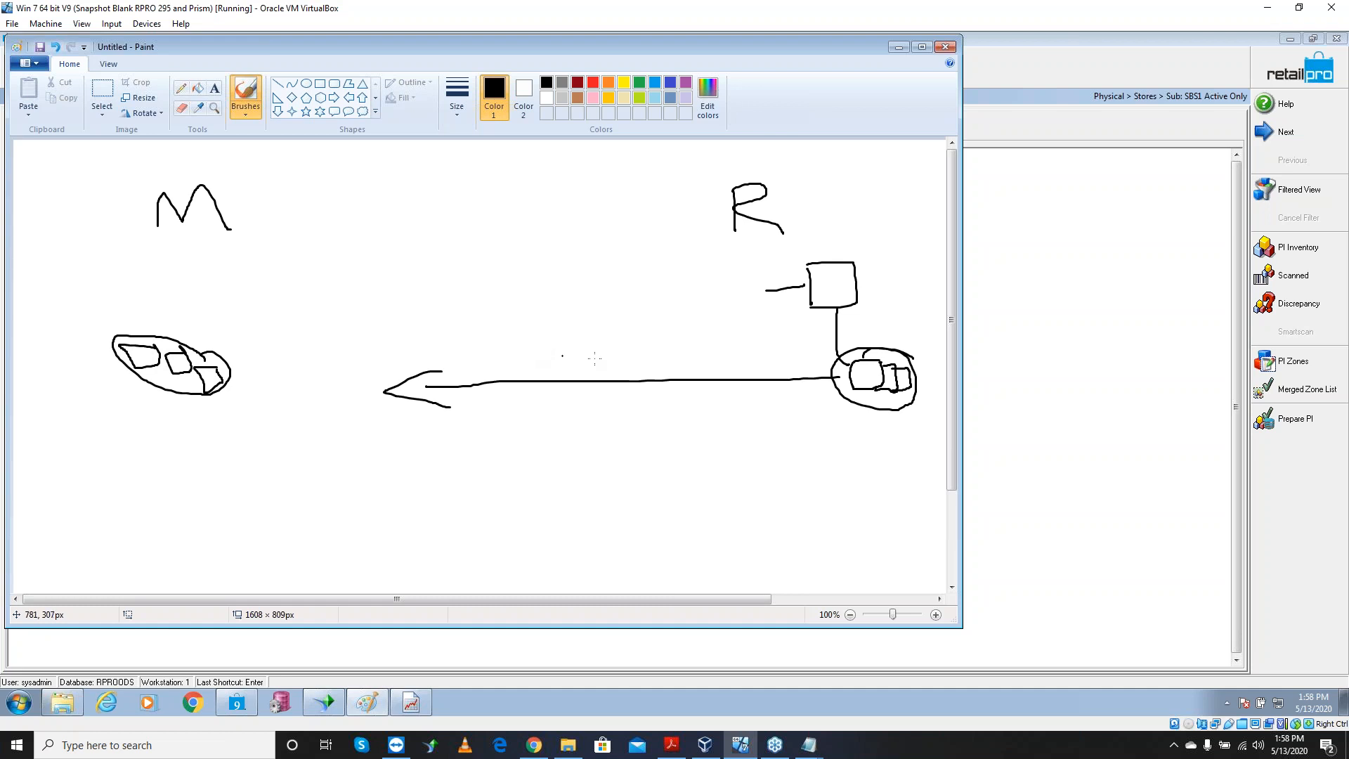
mouse_move(827, 336)
mouse_down()
mouse_move(887, 390)
mouse_move(851, 384)
mouse_up()
mouse_move(865, 267)
mouse_down()
mouse_move(808, 315)
mouse_move(822, 254)
mouse_move(792, 260)
mouse_up()
mouse_move(785, 283)
mouse_down()
mouse_move(499, 293)
mouse_move(533, 310)
mouse_up()
mouse_move(158, 261)
mouse_down()
mouse_move(95, 264)
mouse_move(97, 318)
mouse_move(163, 279)
mouse_move(150, 261)
mouse_up()
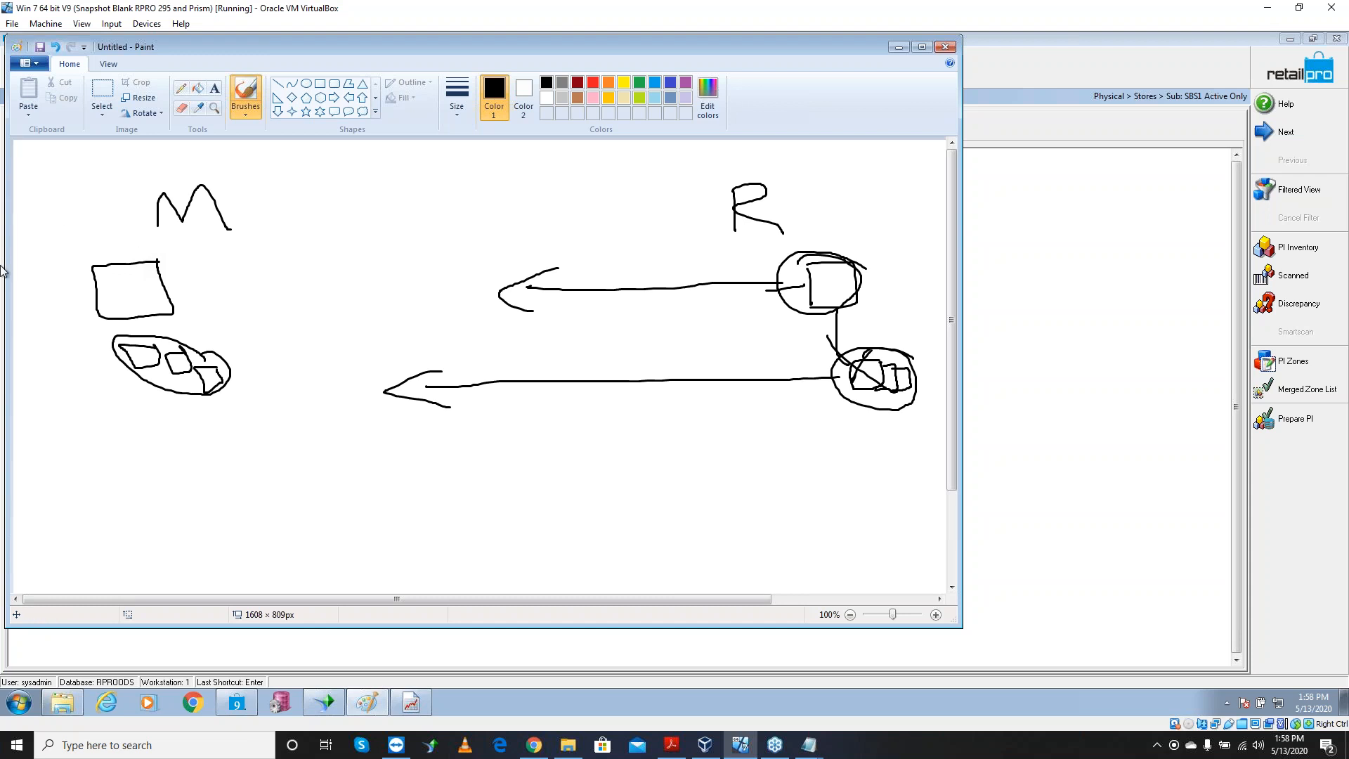
Add connectors, a second M box, a larger loop, right arrows, and down arrows into M and R boxes
mouse_move(109, 300)
mouse_down()
mouse_move(109, 338)
mouse_move(92, 338)
mouse_up()
mouse_move(180, 303)
mouse_down()
mouse_move(214, 306)
mouse_move(229, 334)
mouse_up()
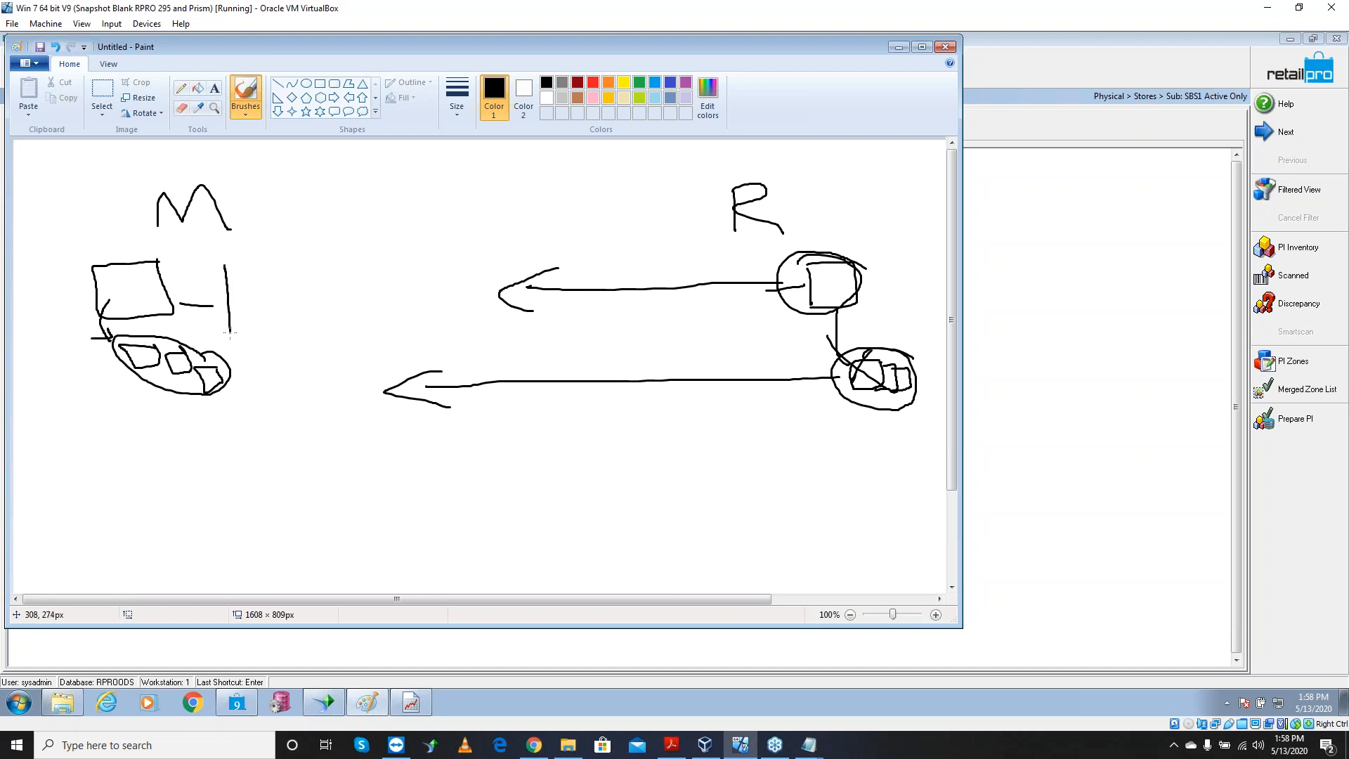
mouse_move(219, 264)
mouse_down()
mouse_move(281, 322)
mouse_move(232, 331)
mouse_up()
mouse_move(242, 381)
mouse_down()
mouse_move(156, 335)
mouse_move(182, 396)
mouse_move(200, 350)
mouse_move(217, 362)
mouse_move(331, 350)
mouse_move(295, 375)
mouse_up()
mouse_move(259, 297)
mouse_down()
mouse_move(334, 292)
mouse_move(315, 312)
mouse_up()
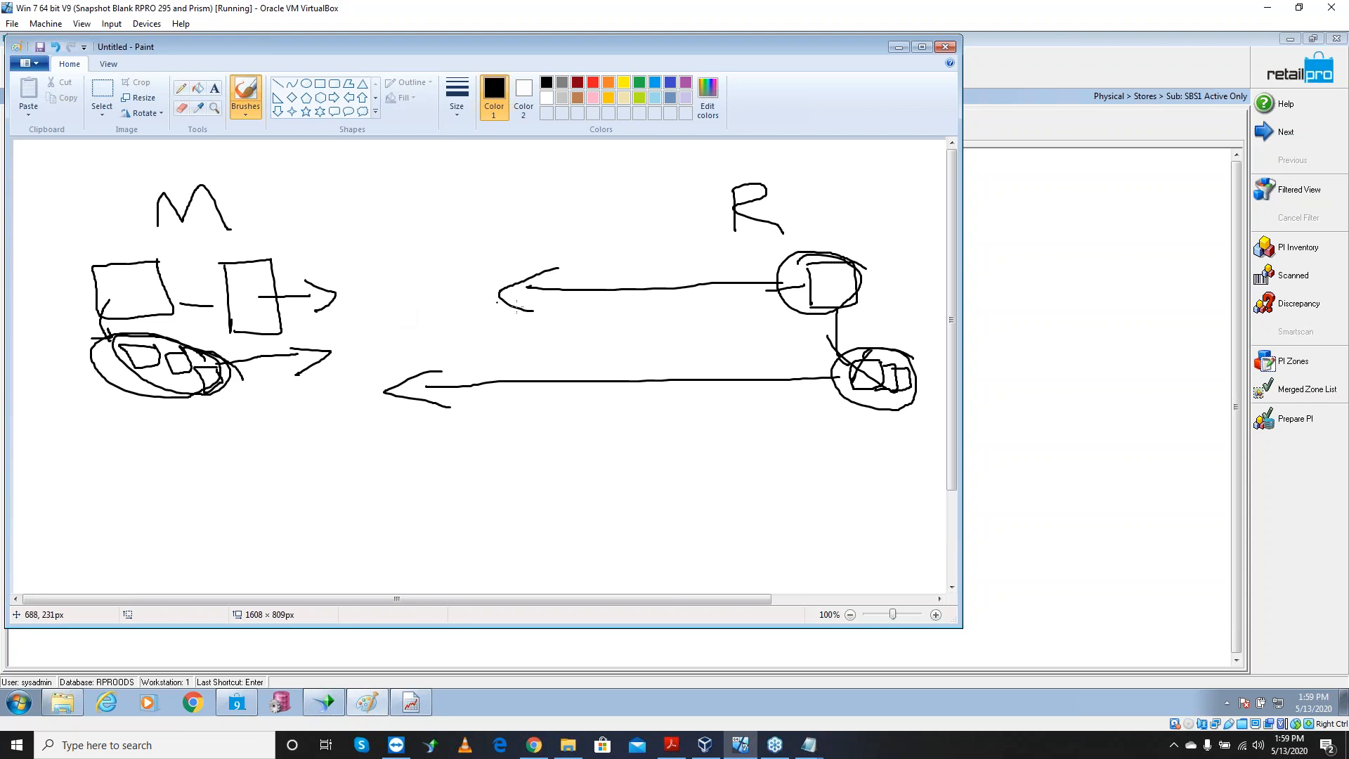
mouse_move(853, 215)
mouse_down()
mouse_move(847, 248)
mouse_move(873, 234)
mouse_up()
mouse_move(116, 221)
mouse_down()
mouse_move(123, 265)
mouse_move(131, 239)
mouse_up()
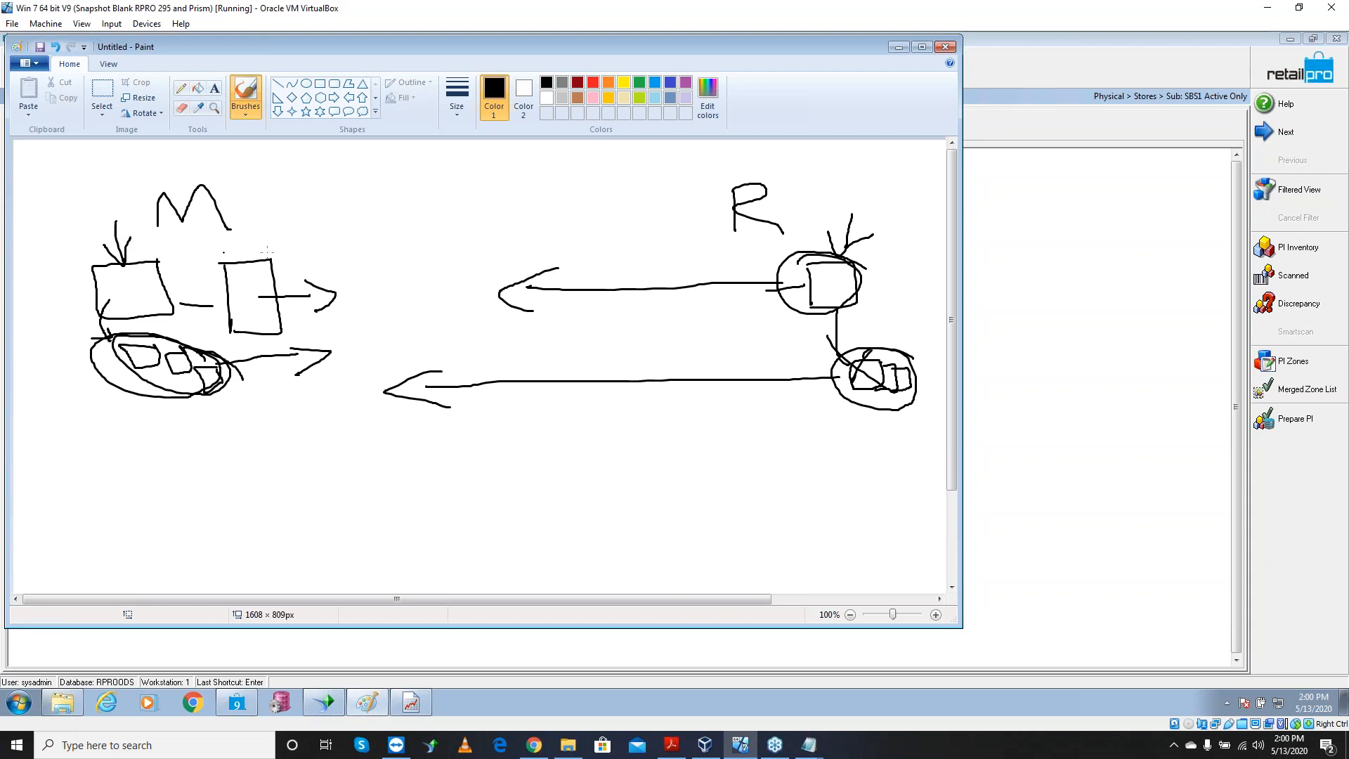
Draw another freehand stroke leading toward the right-hand circle
mouse_move(877, 260)
mouse_down()
mouse_move(845, 282)
mouse_move(858, 288)
mouse_up()
Minimize Paint, return to Retail Pro's home screen, and bring up the Options choices
click(899, 47)
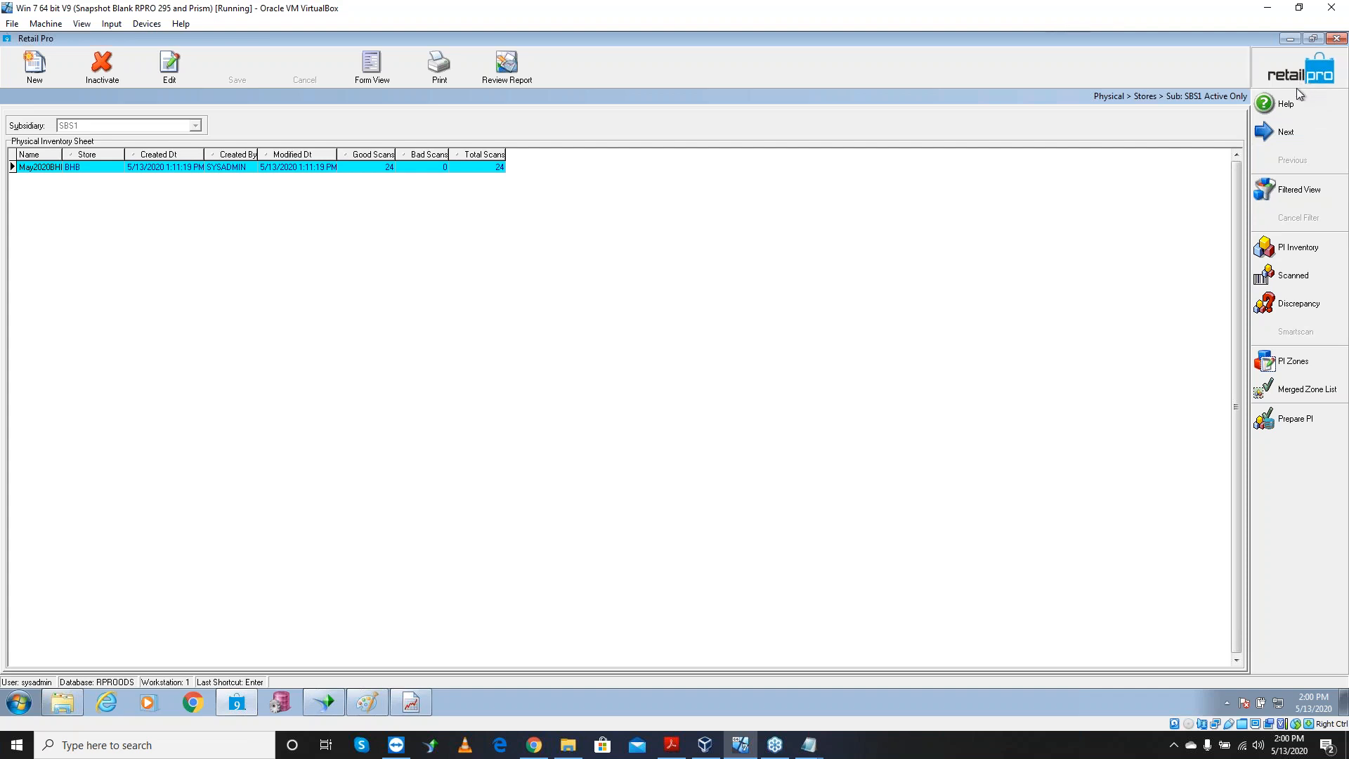
click(1276, 274)
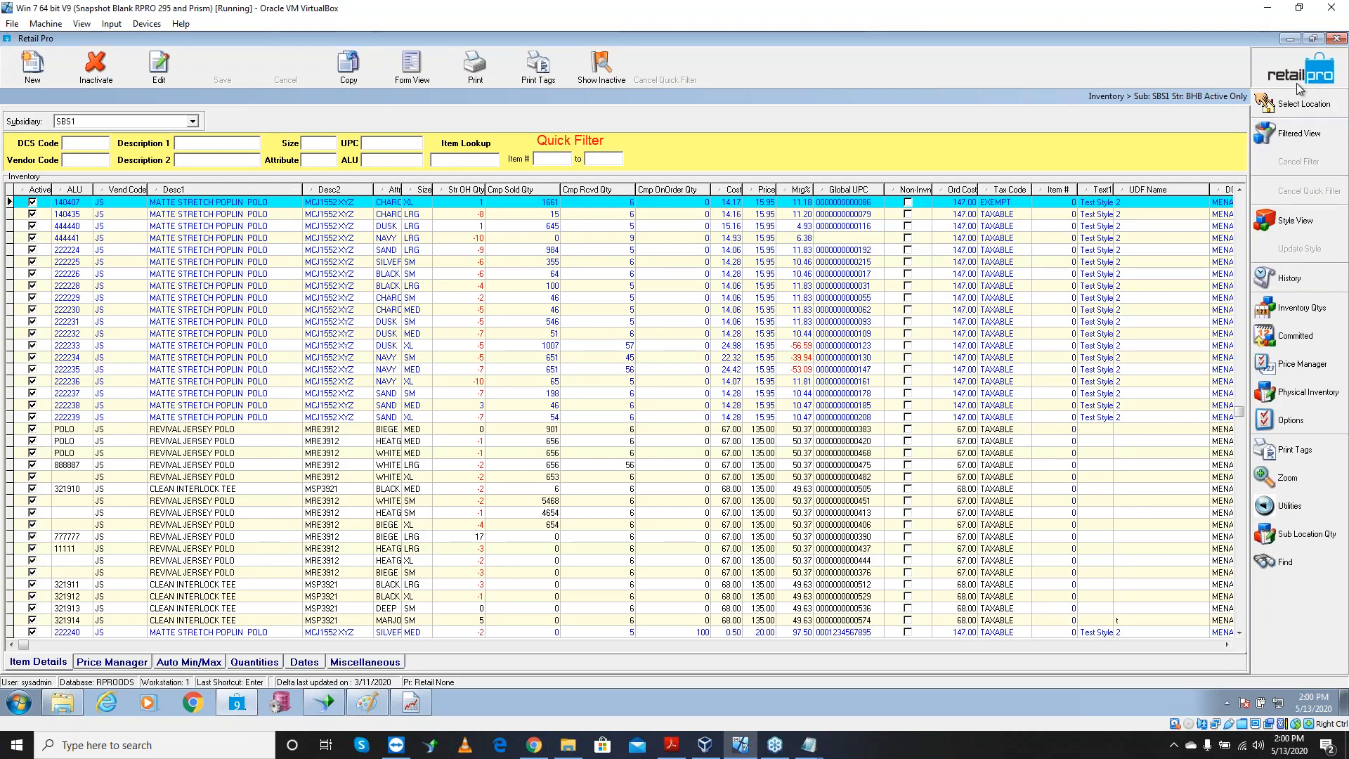
click(1301, 73)
click(1291, 271)
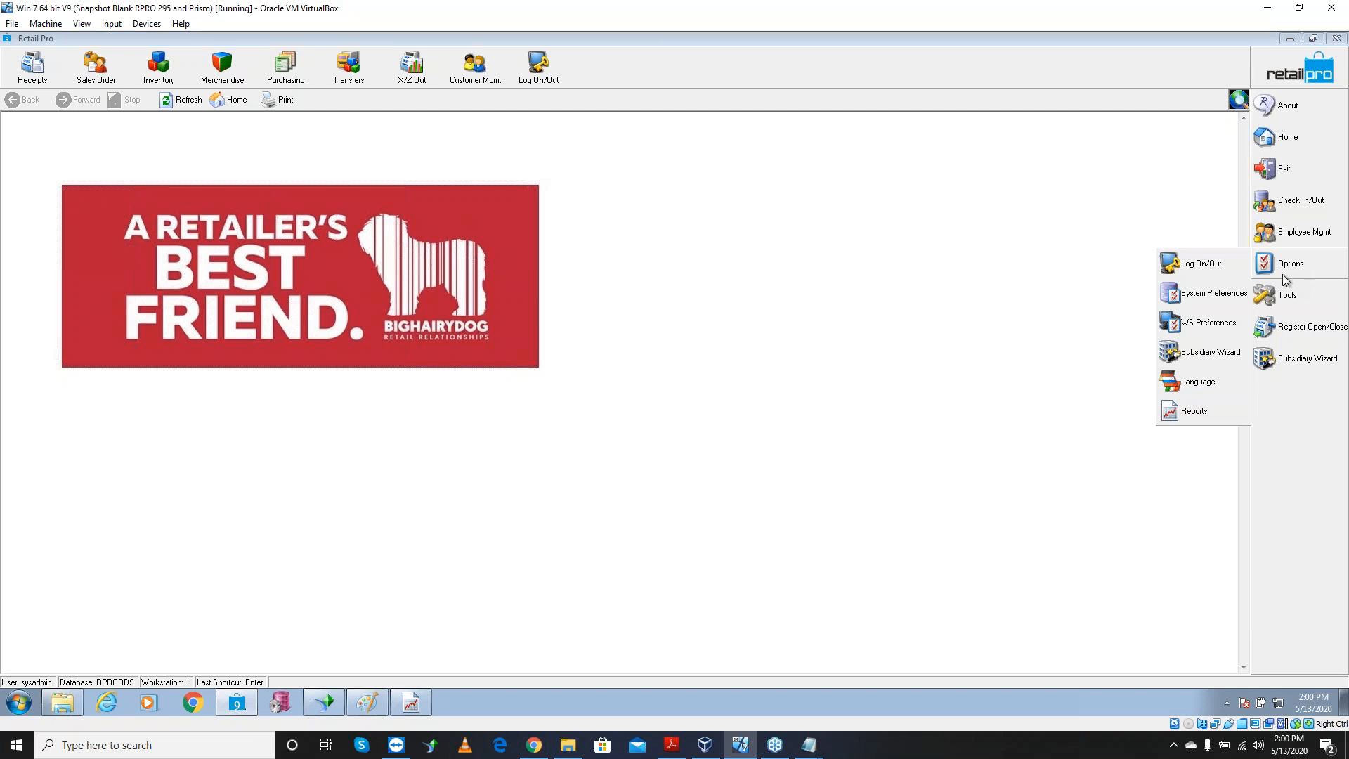
In Merchandise > PI Tool > Options preferences, uncheck 'Update inventory counts on remote station' and save
click(1208, 302)
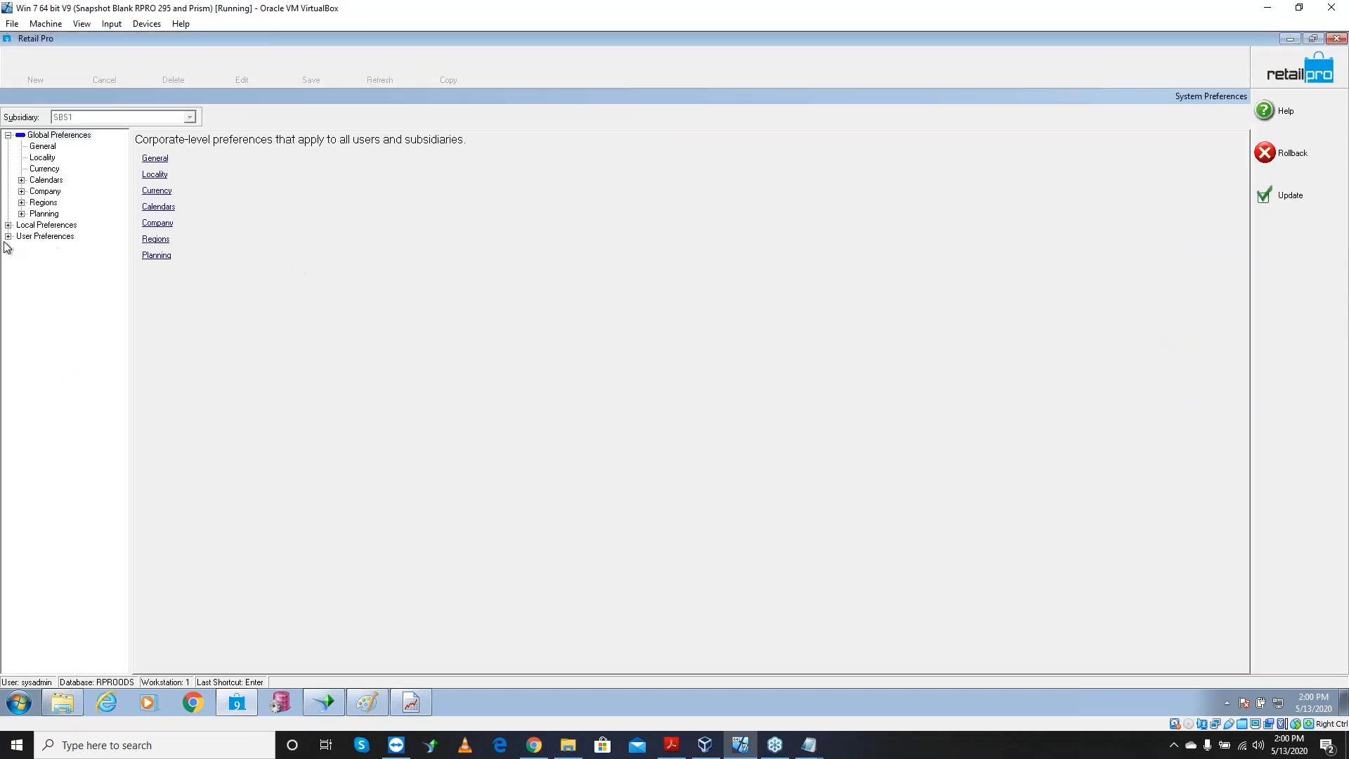
click(8, 225)
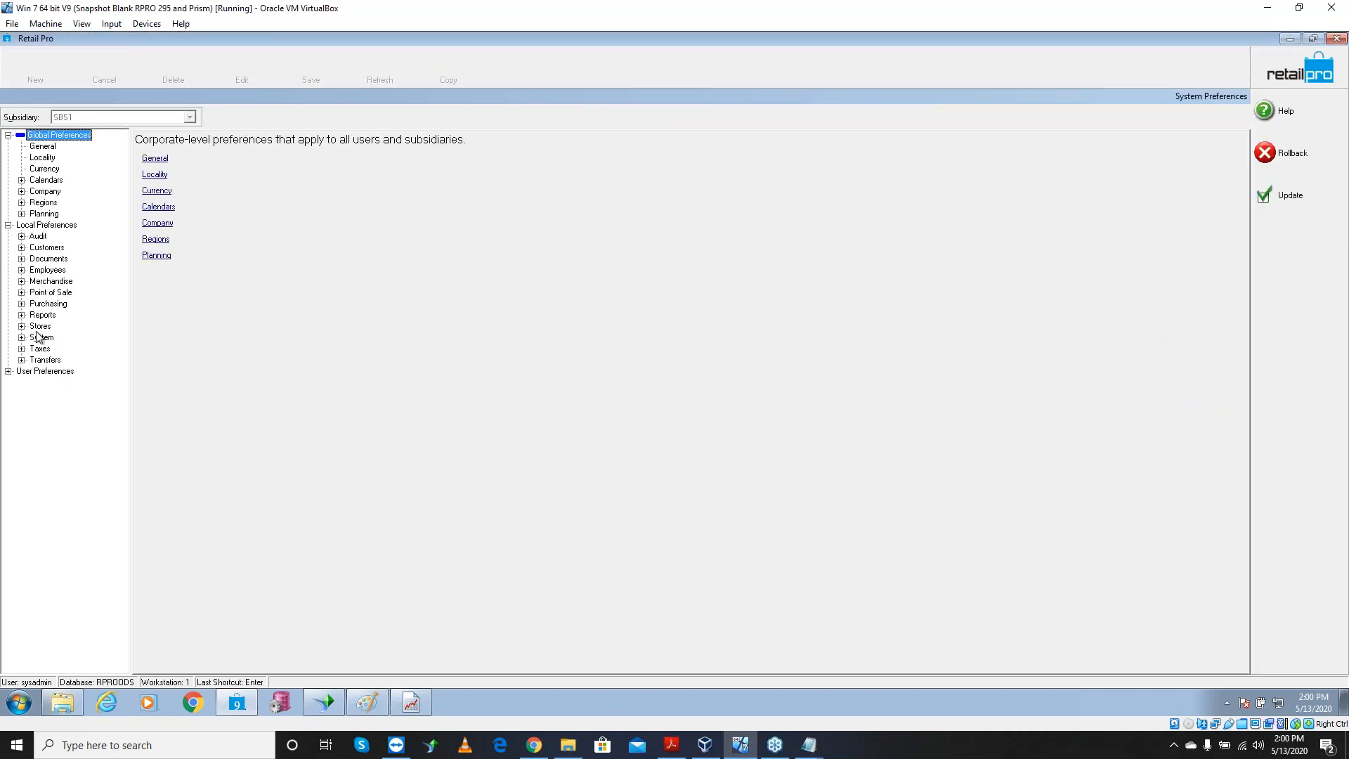
click(22, 282)
click(35, 371)
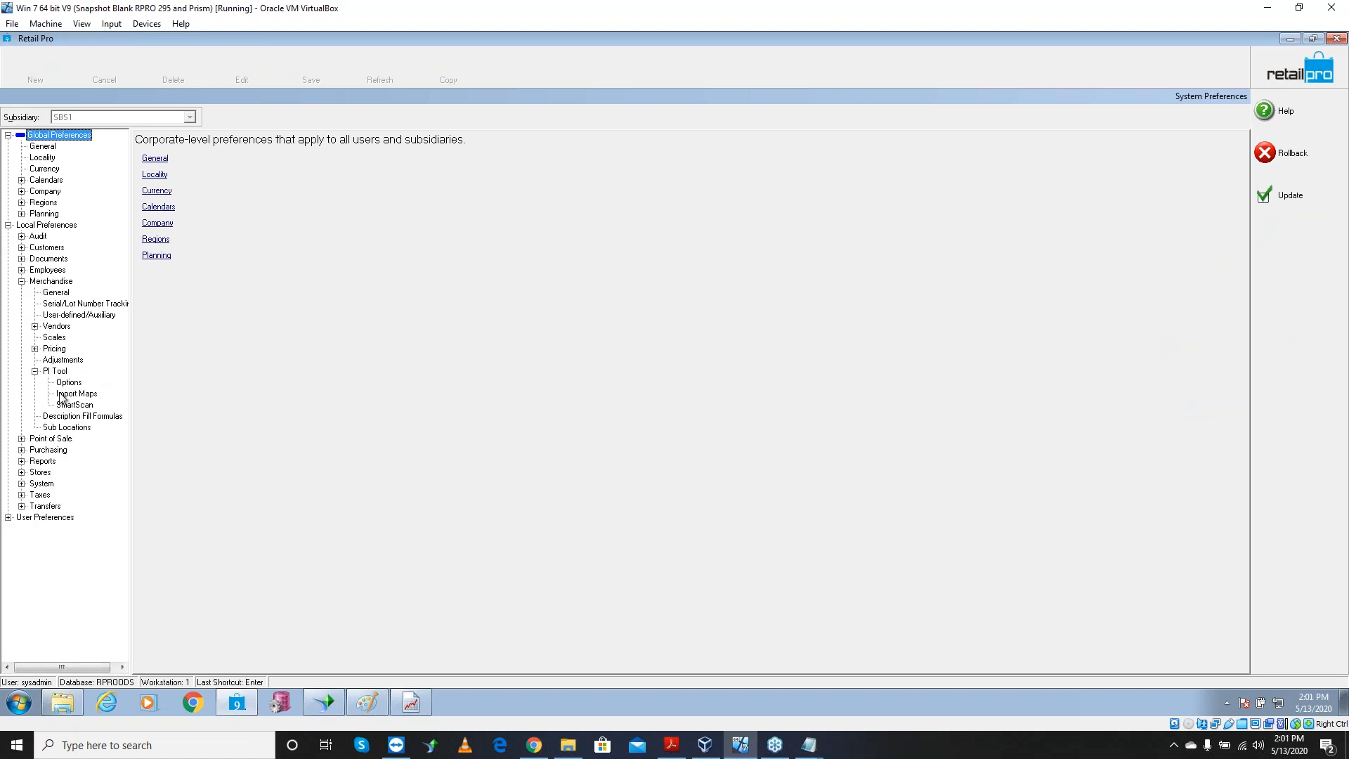
click(71, 384)
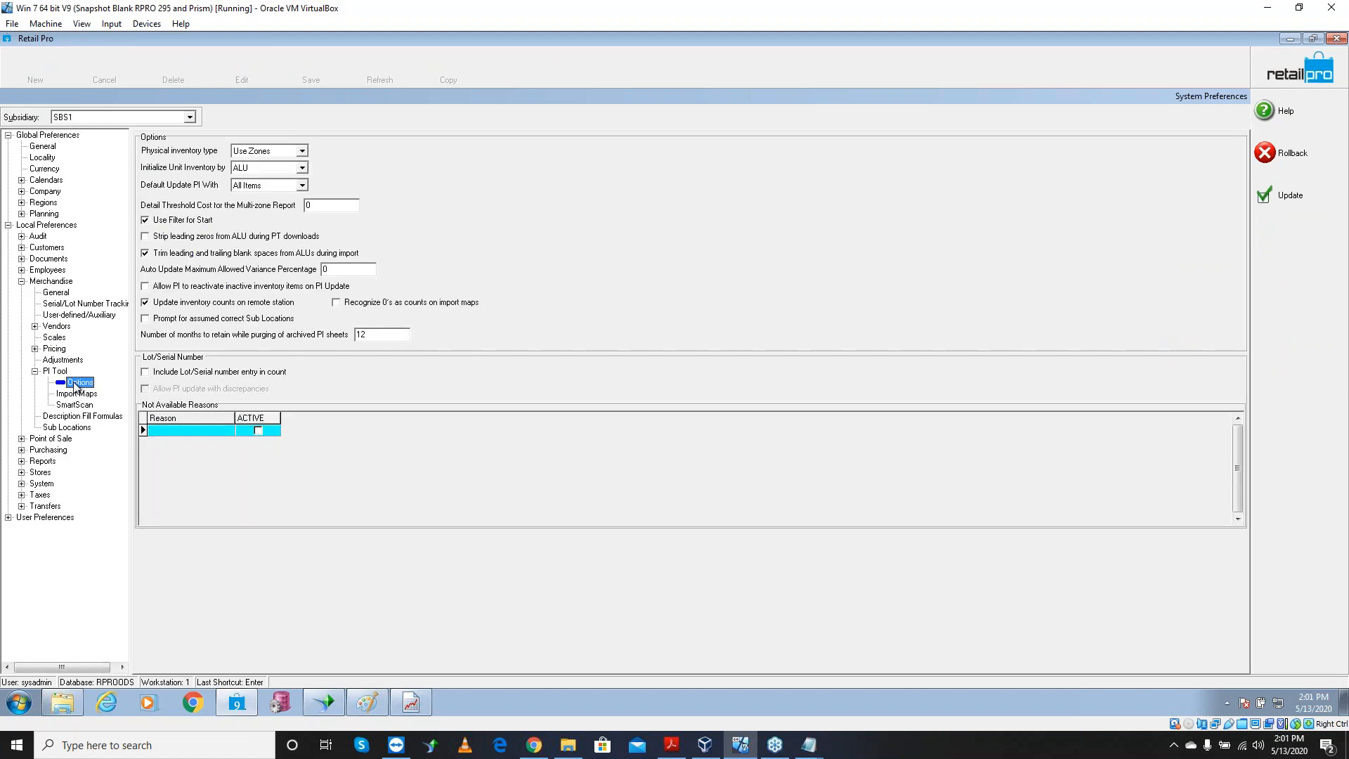
click(158, 308)
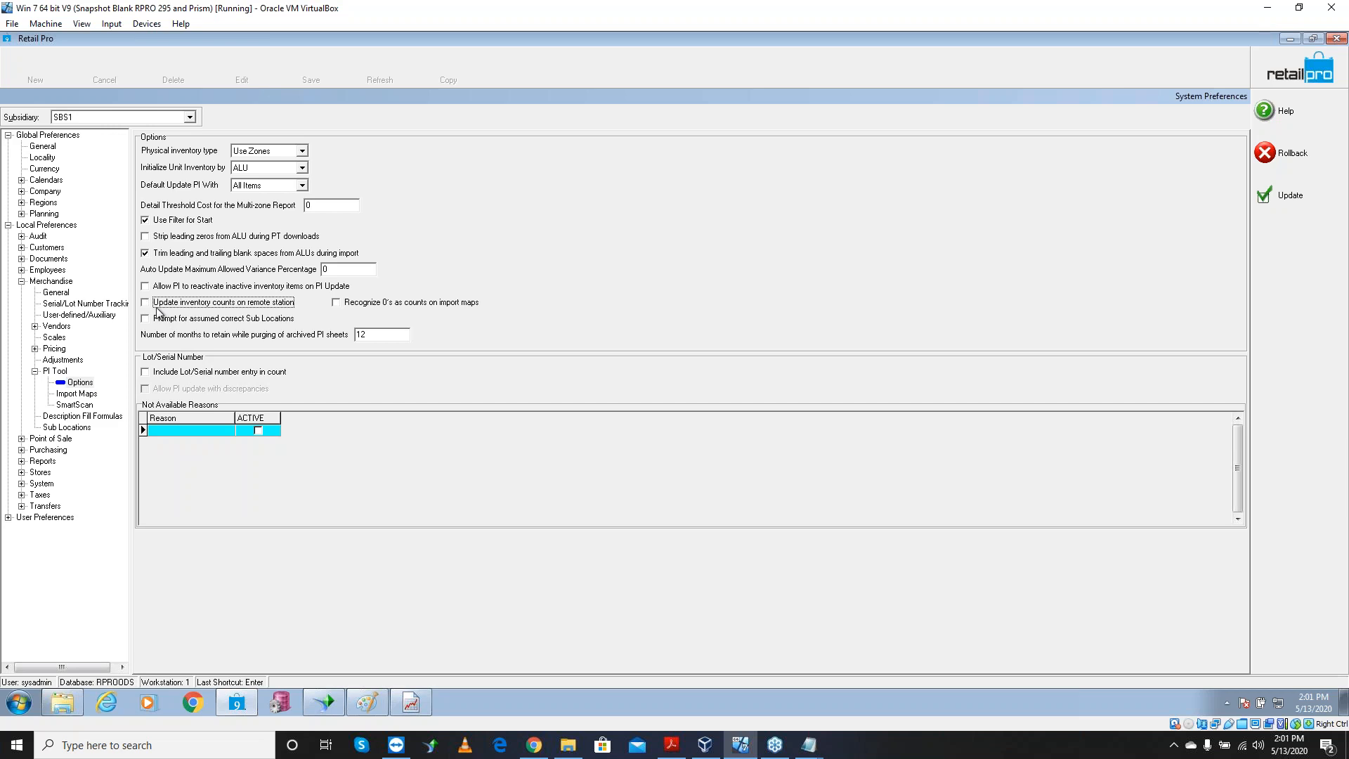
click(1301, 202)
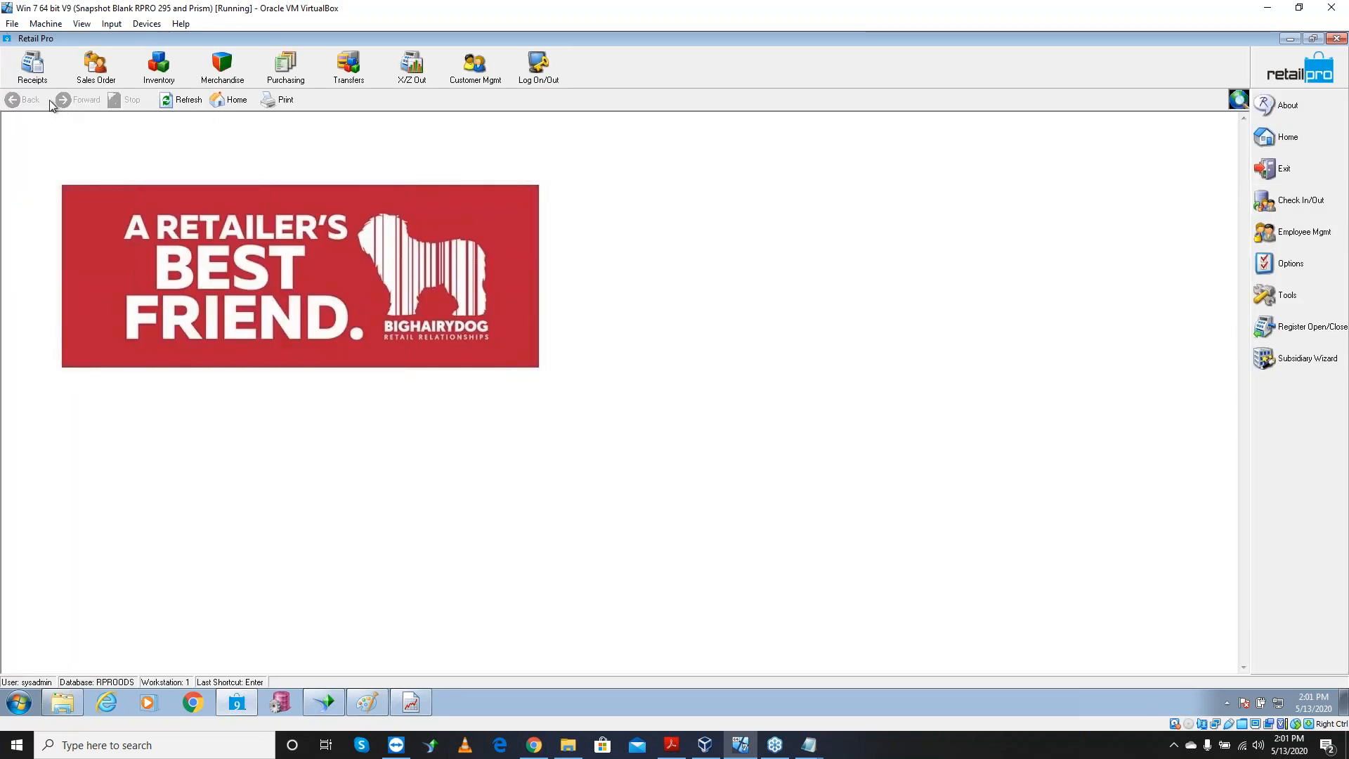
Update the physical inventory for store BHB with reason Physical, then view the Inventory list
click(158, 79)
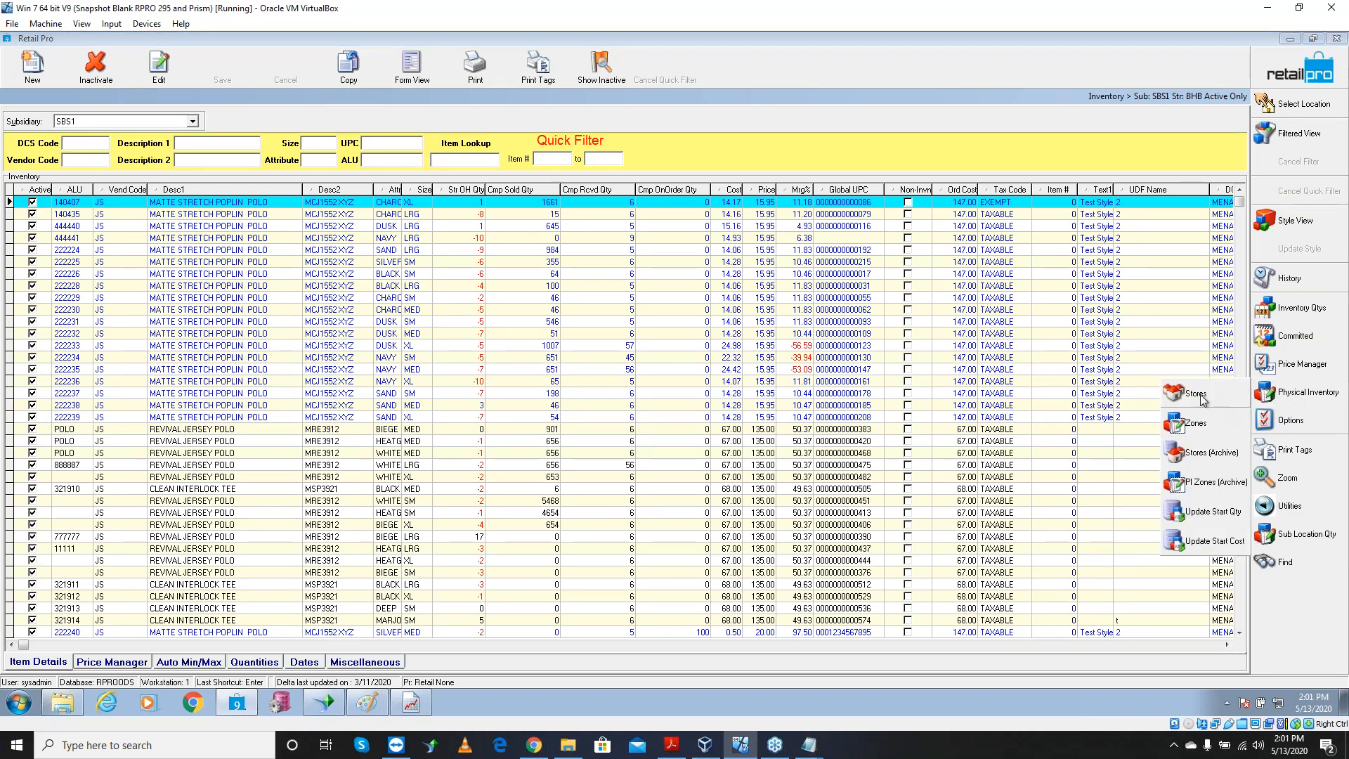
click(1299, 397)
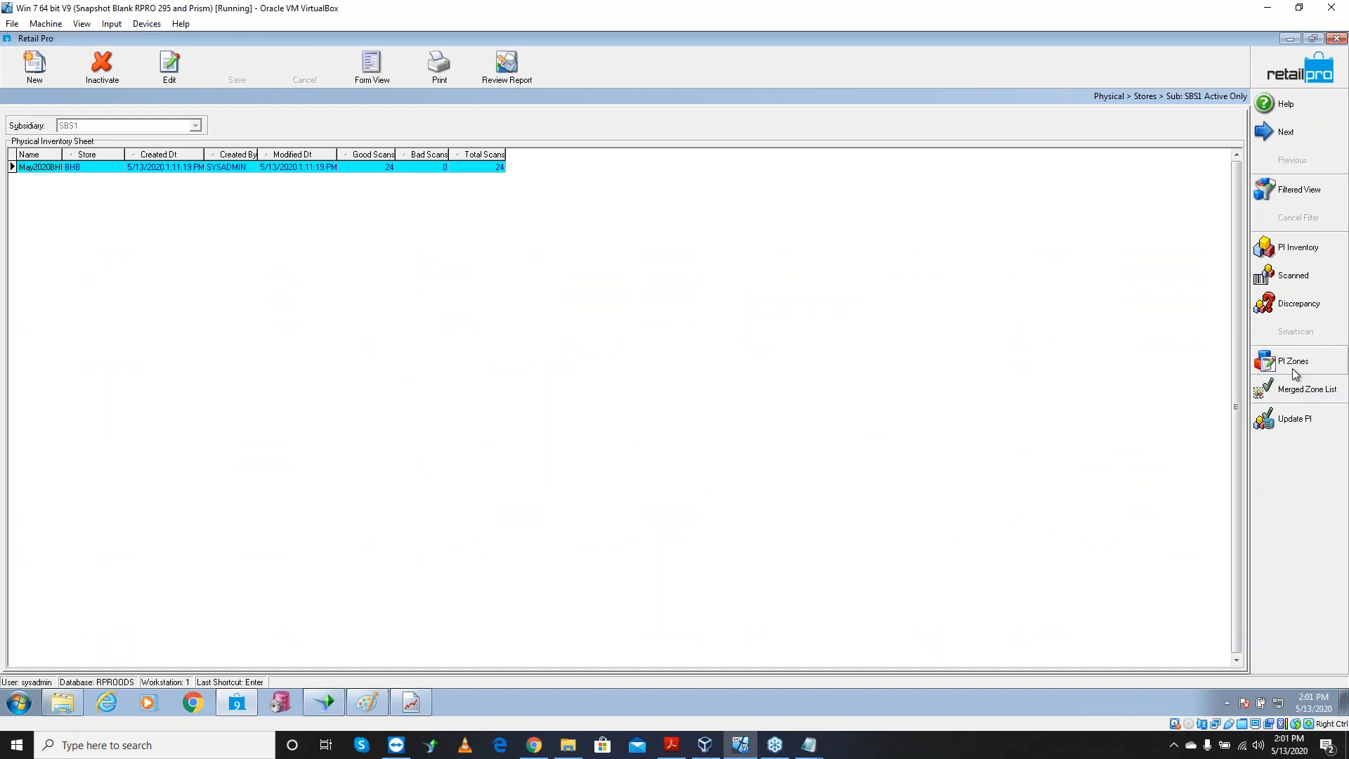
click(1292, 421)
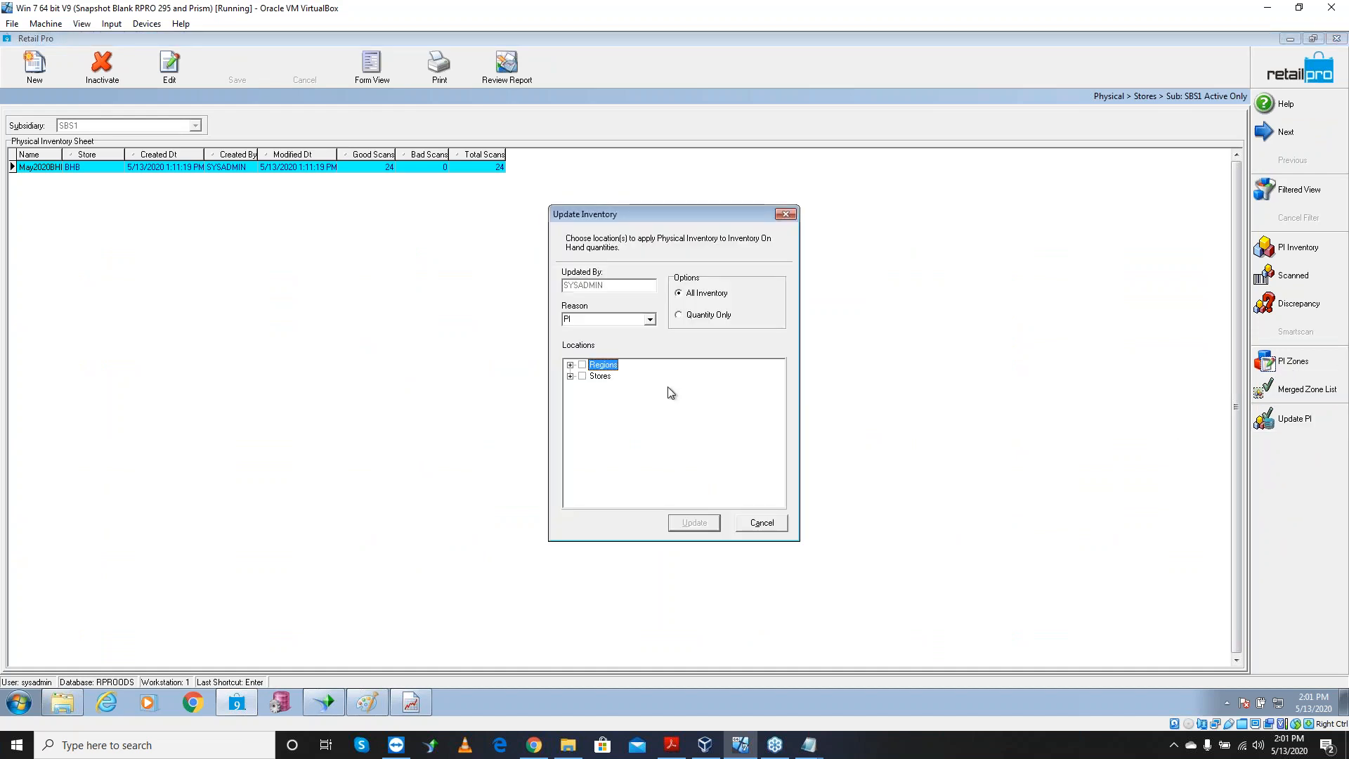
click(571, 376)
click(596, 387)
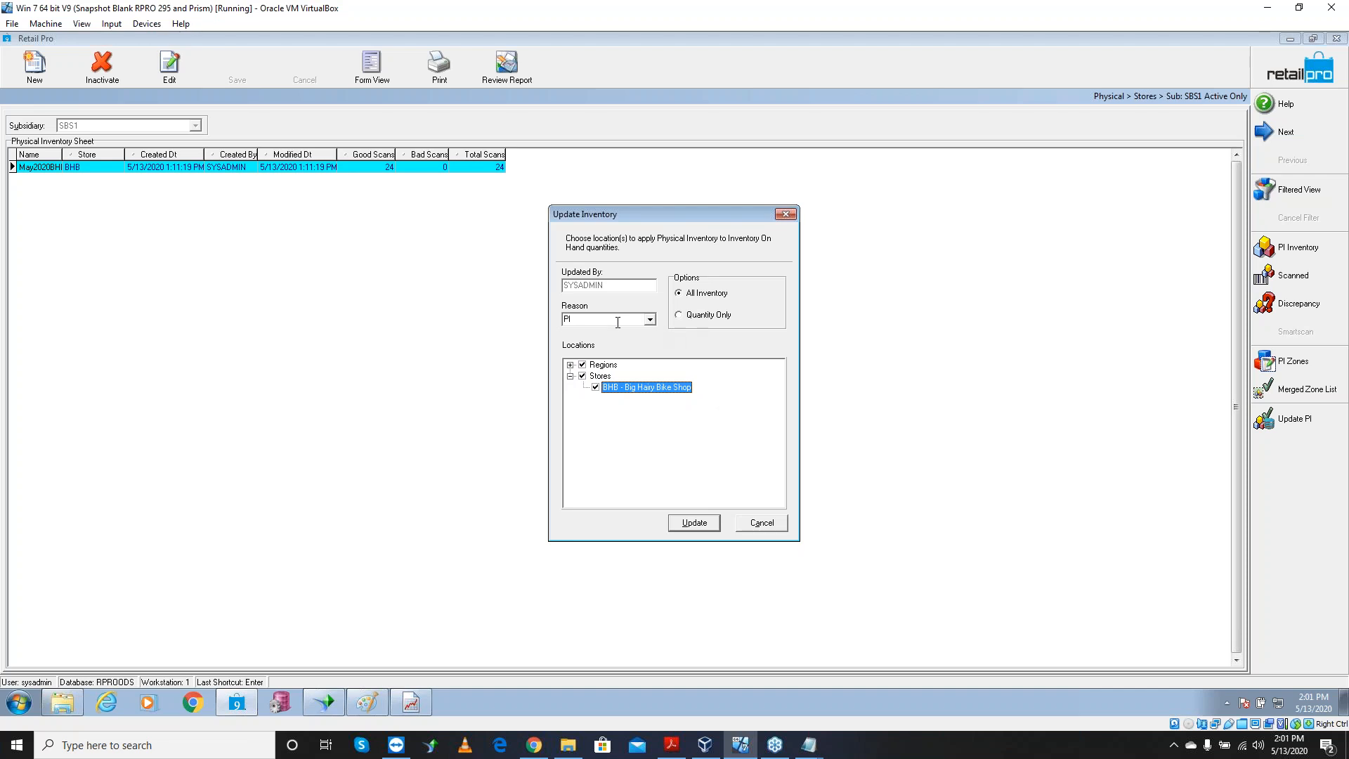
click(650, 320)
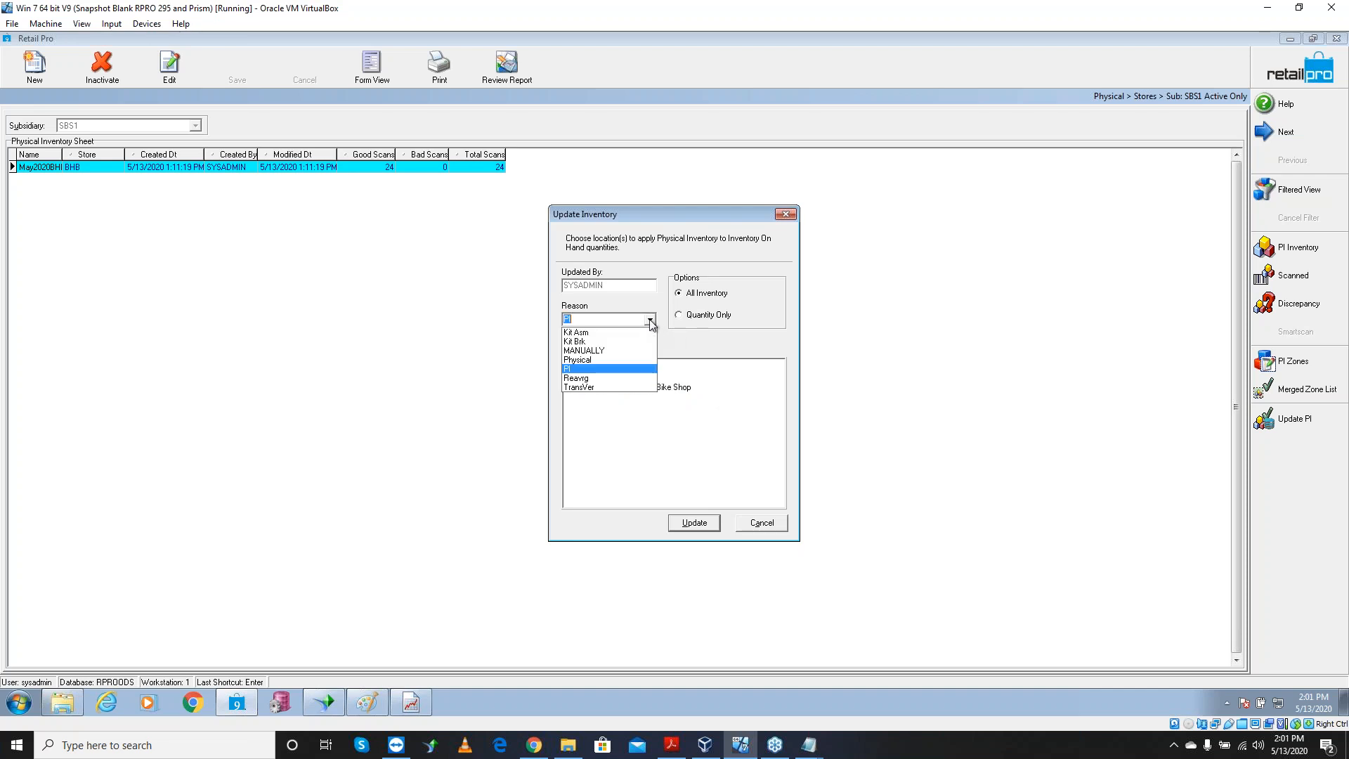
click(609, 359)
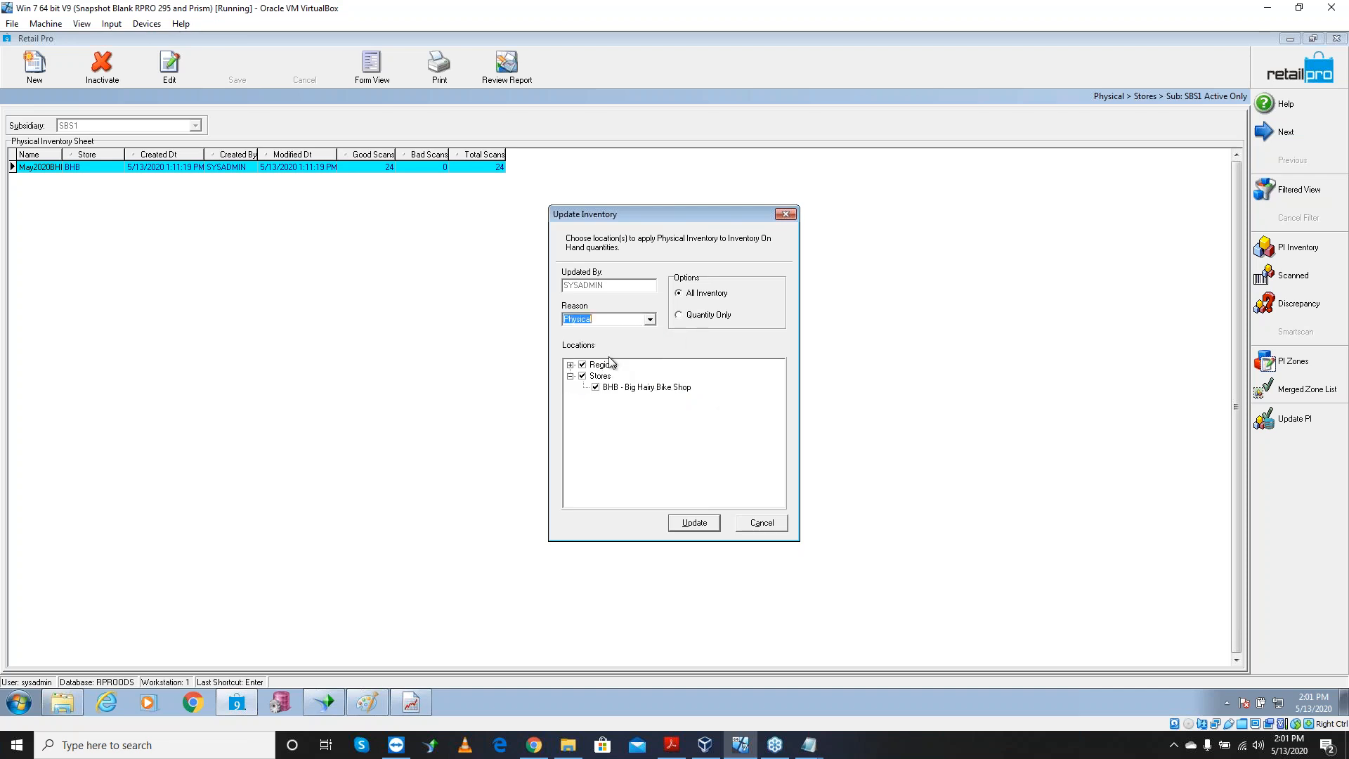
click(697, 527)
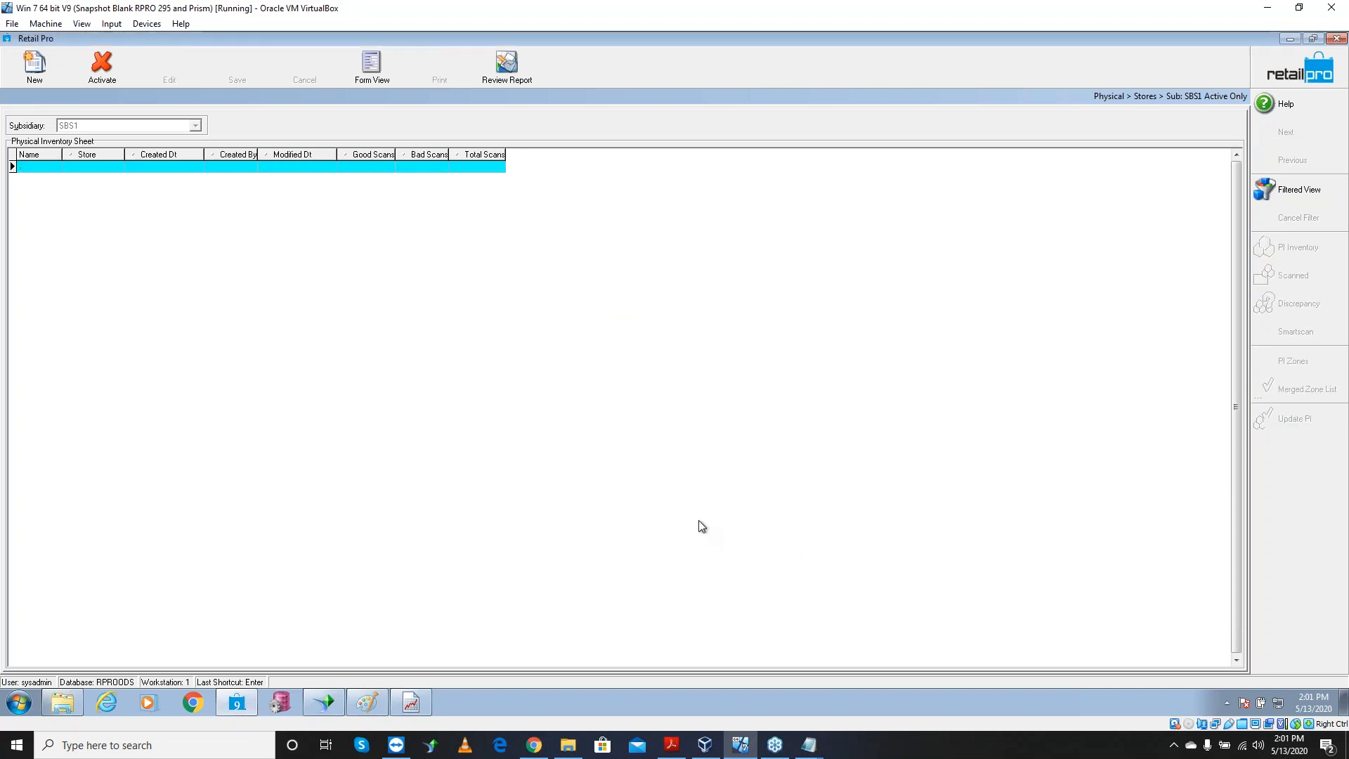
click(1288, 76)
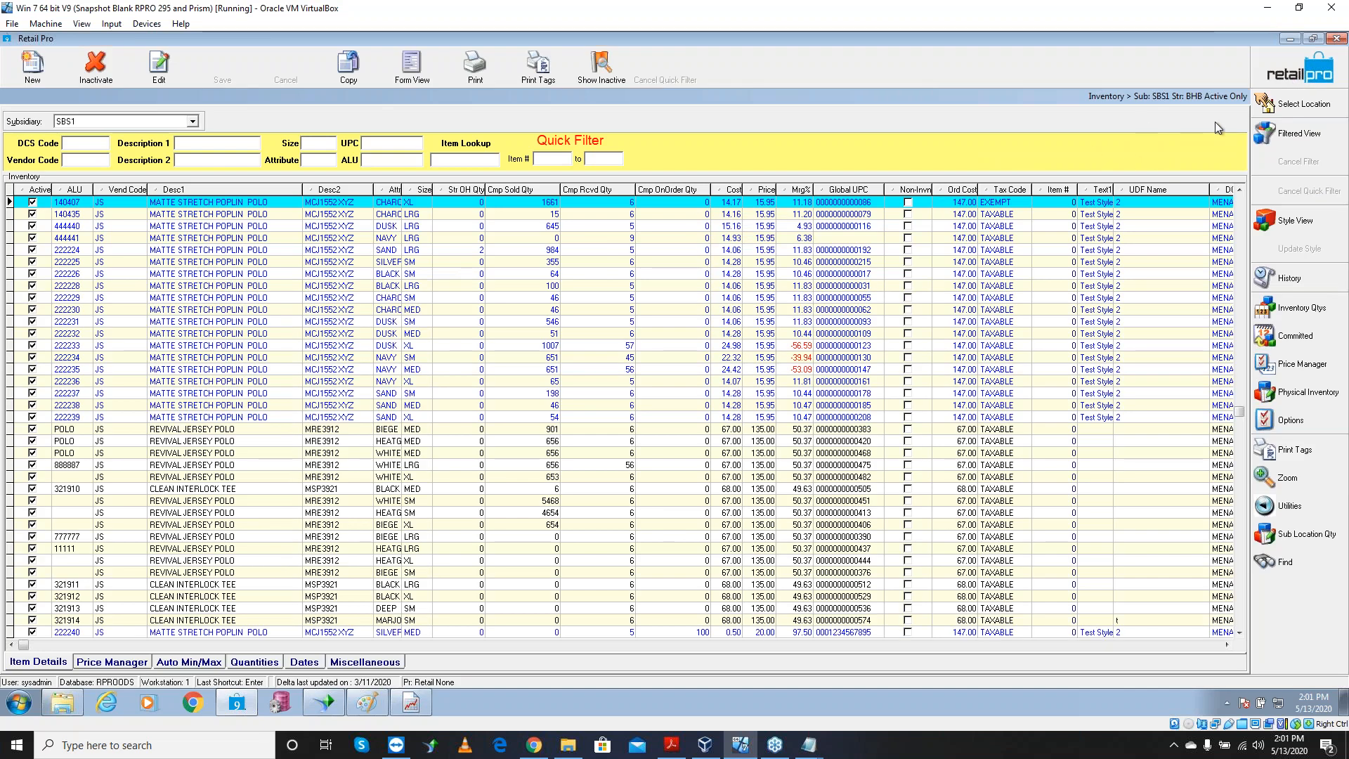
Go Home and bring up the Merchandise adjustment memos list
click(1272, 76)
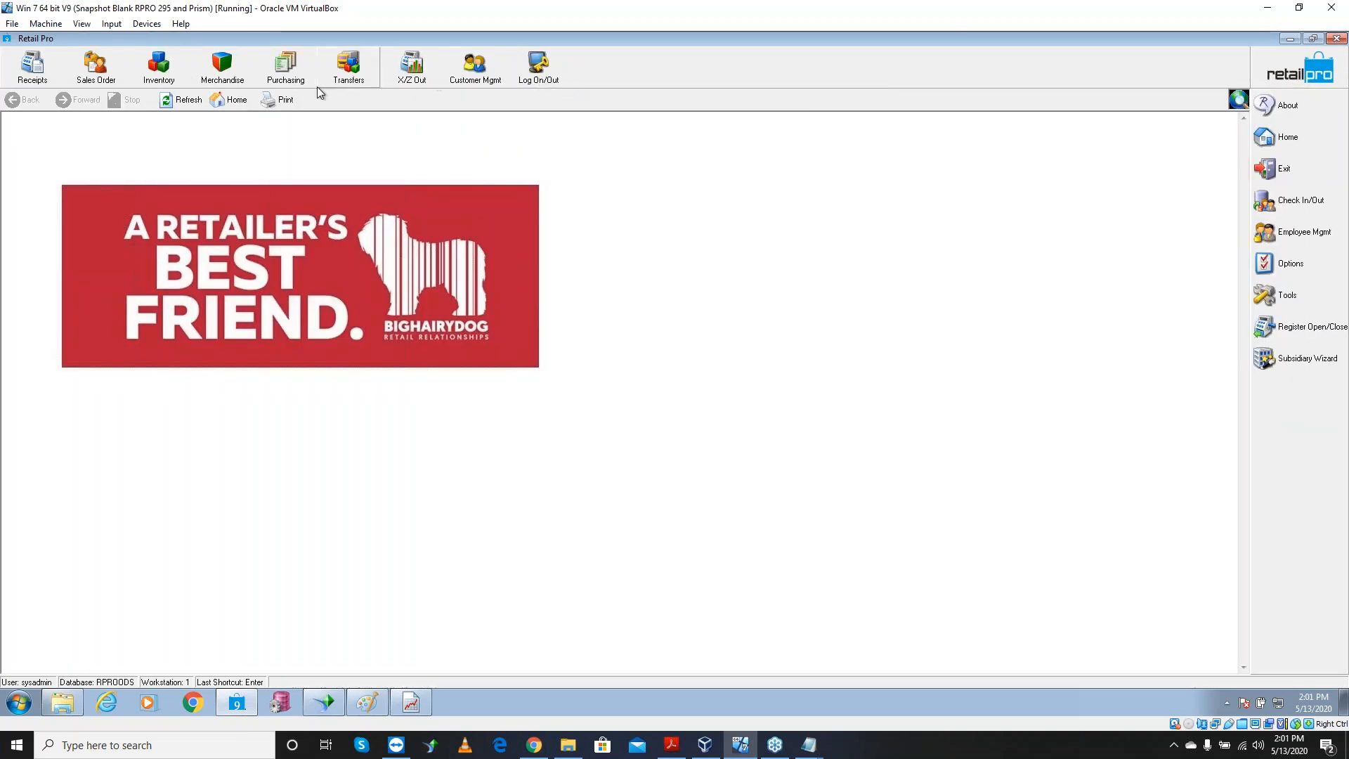
click(223, 71)
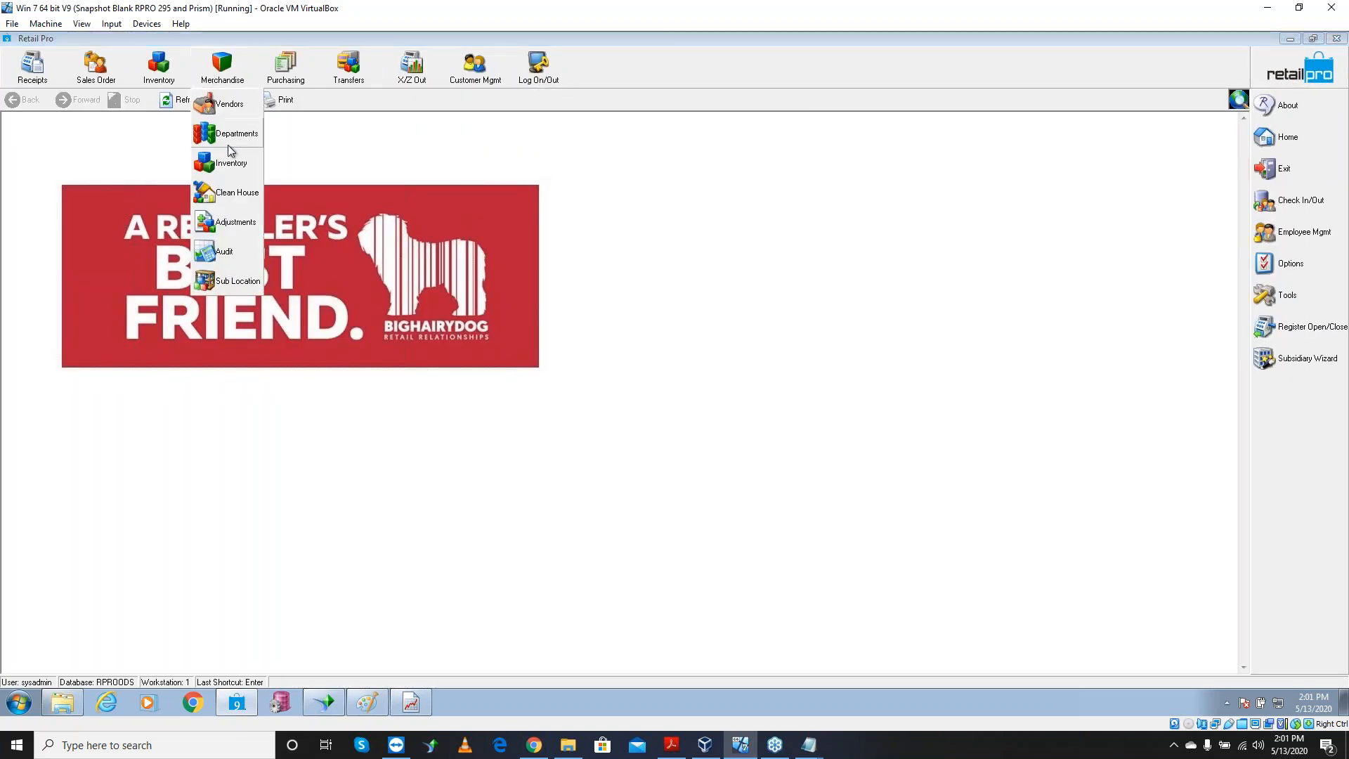
click(236, 222)
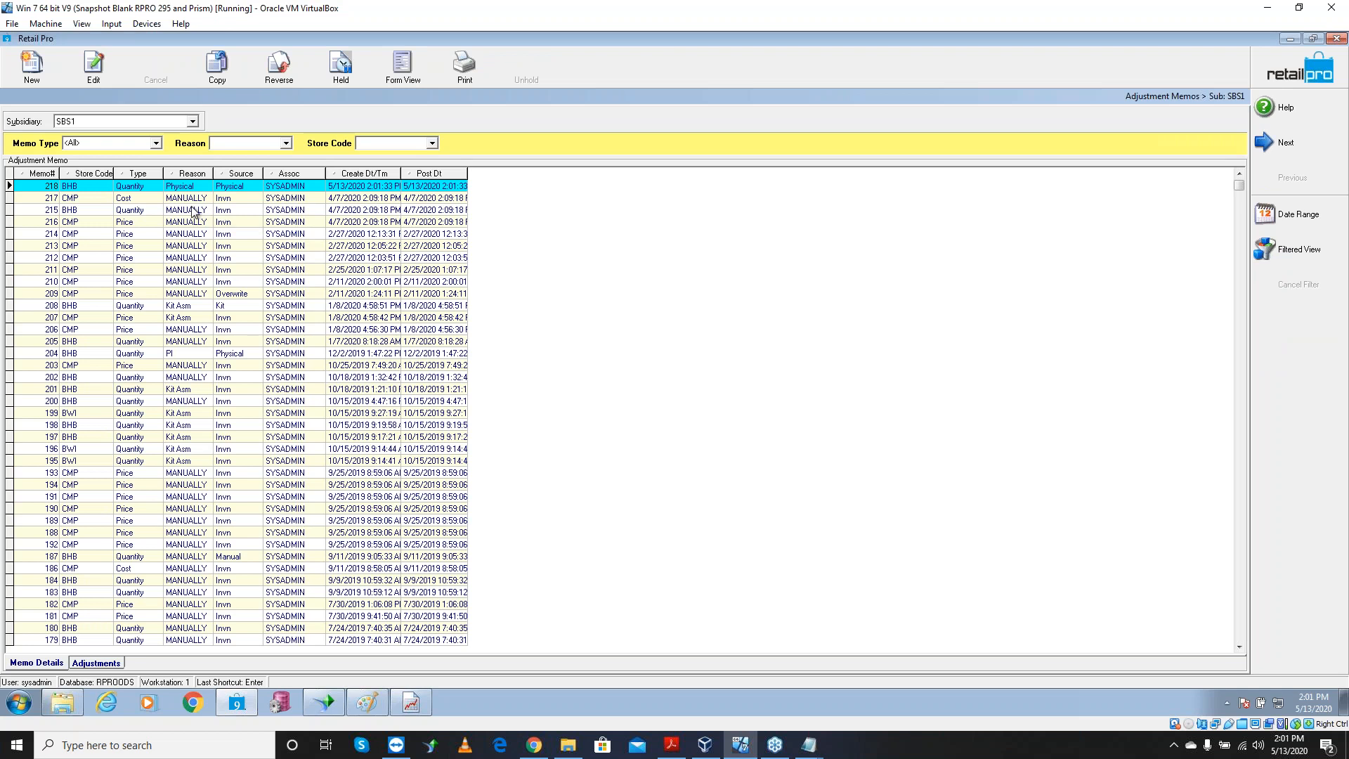
Inspect memo 218's store, type, reason and source, view its items in Form View, then return Home
click(77, 186)
click(138, 187)
click(188, 187)
click(241, 188)
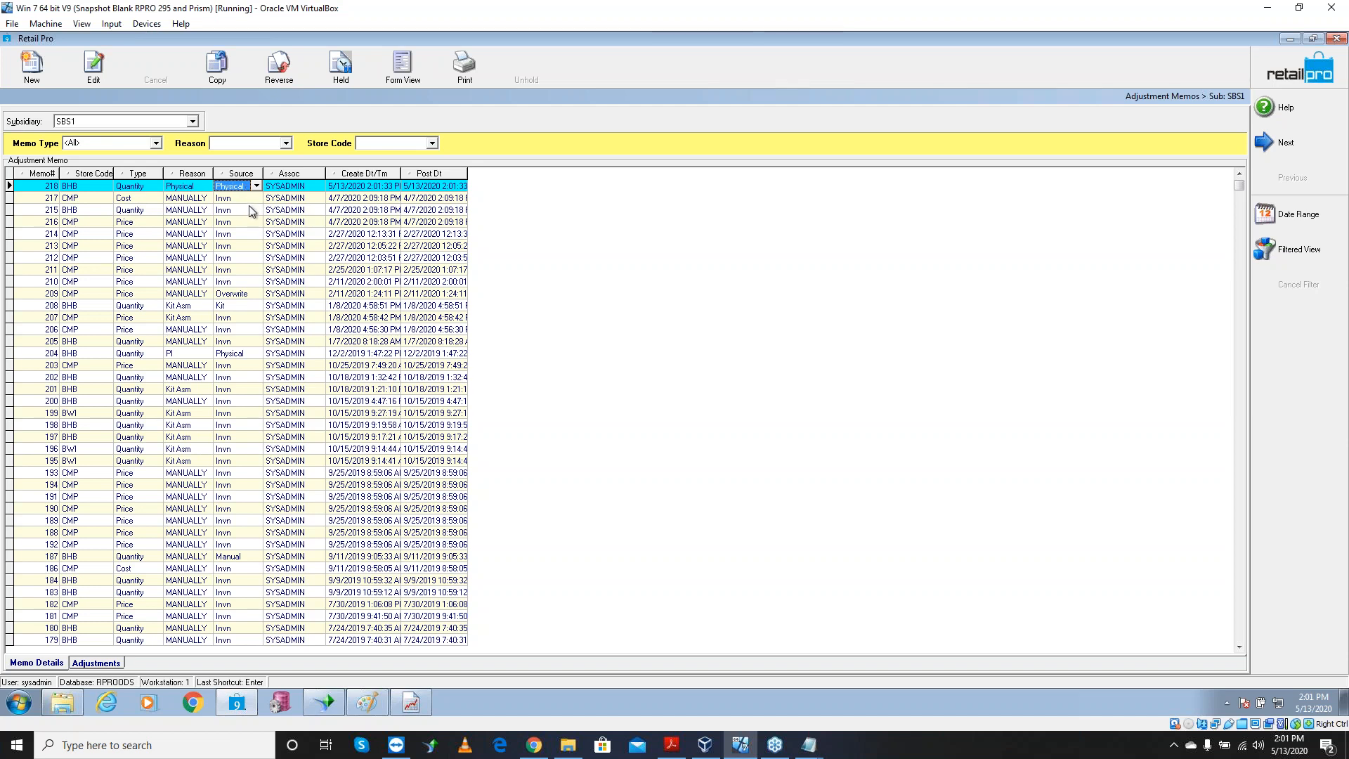
click(411, 73)
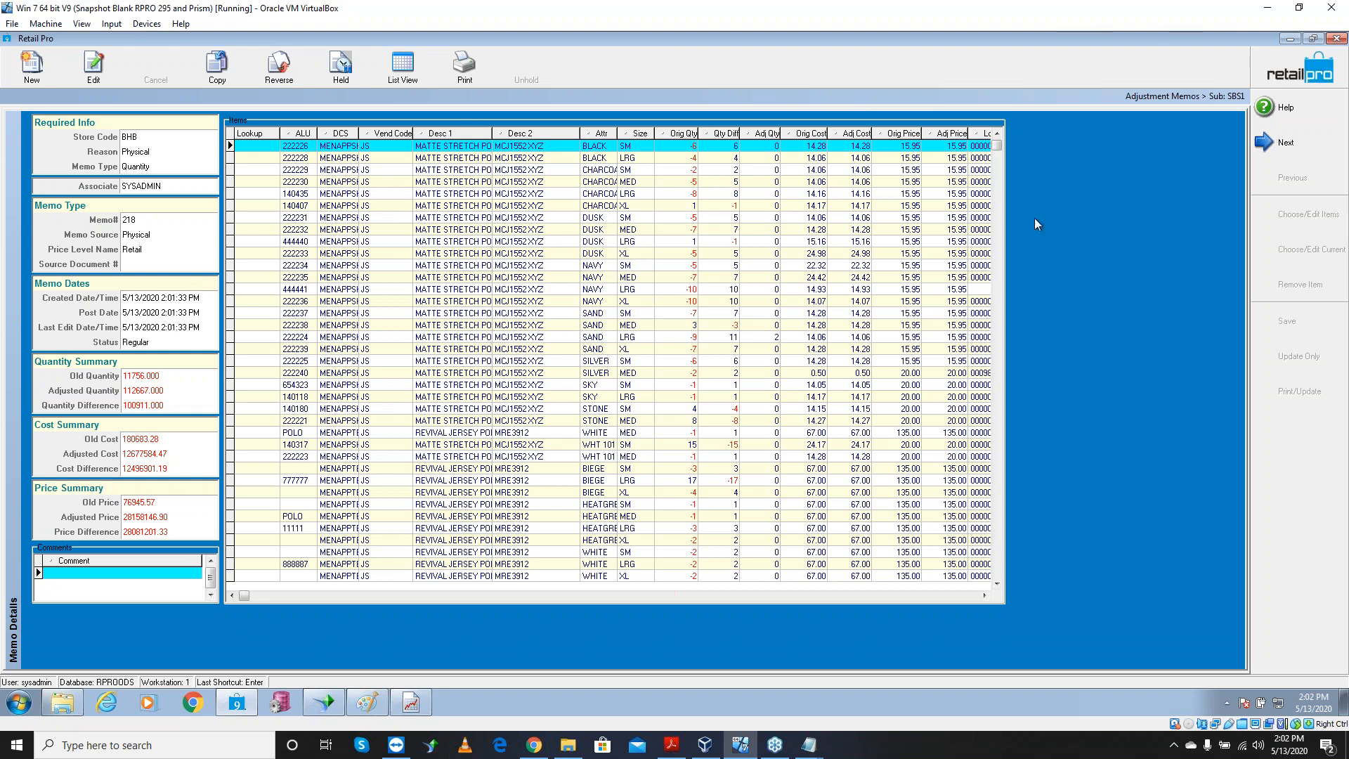
click(1274, 76)
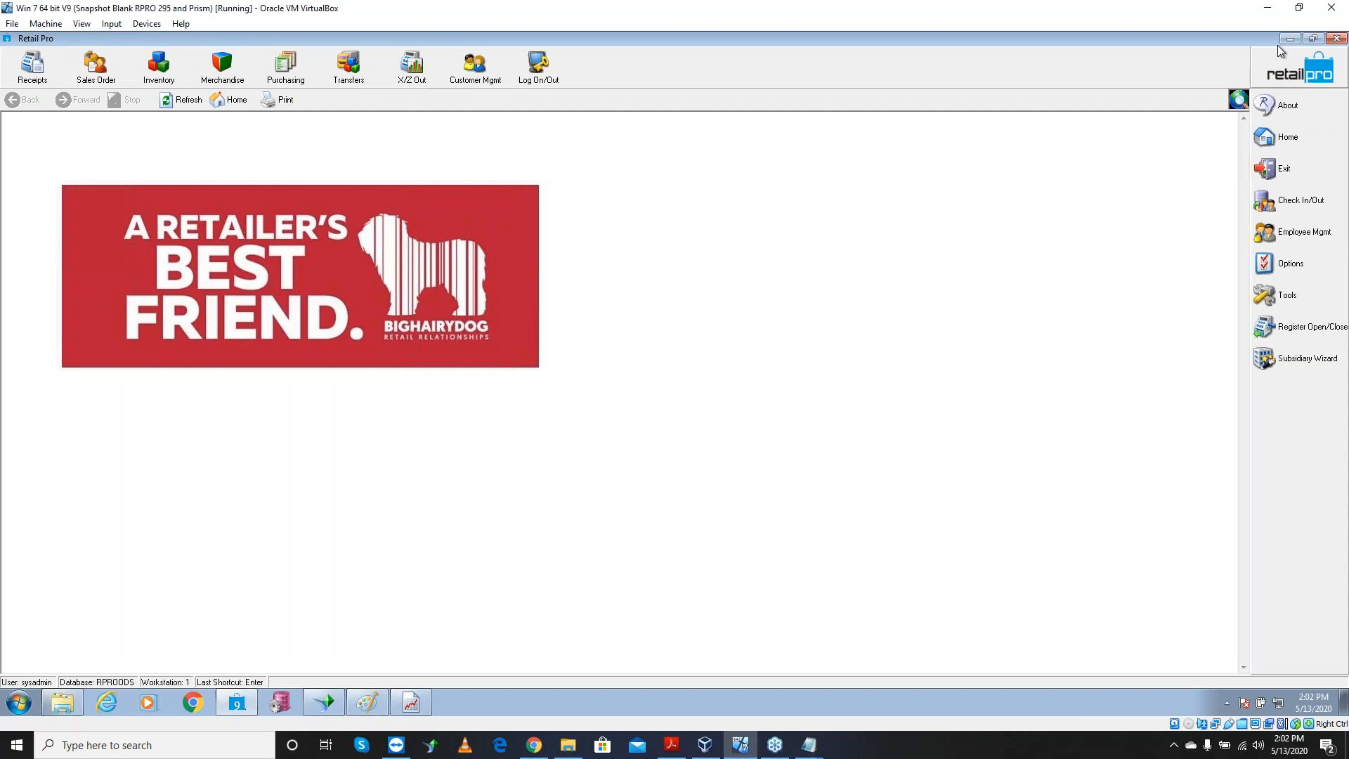
Minimize Retail Pro, launch Report Viewer, and widen the report list to read full names
click(1290, 39)
click(411, 703)
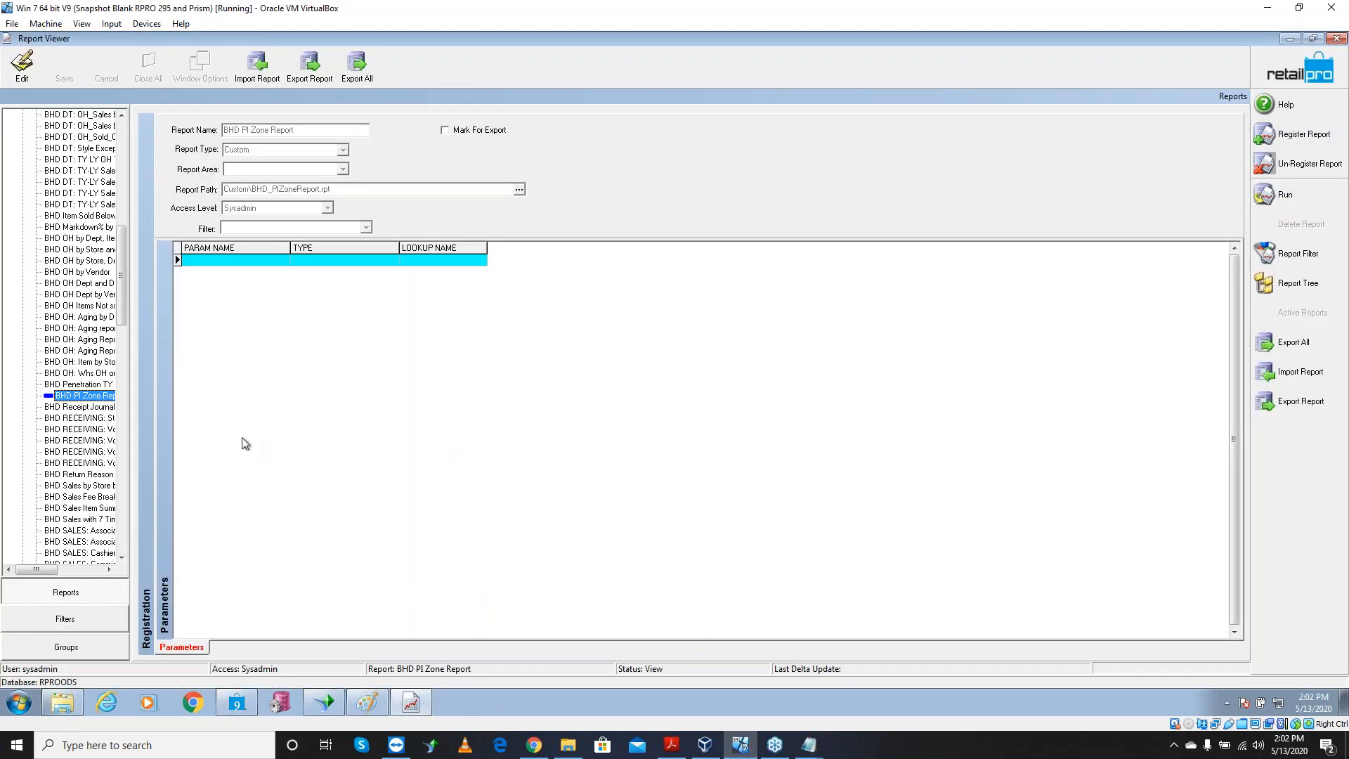
drag(120, 290, 150, 184)
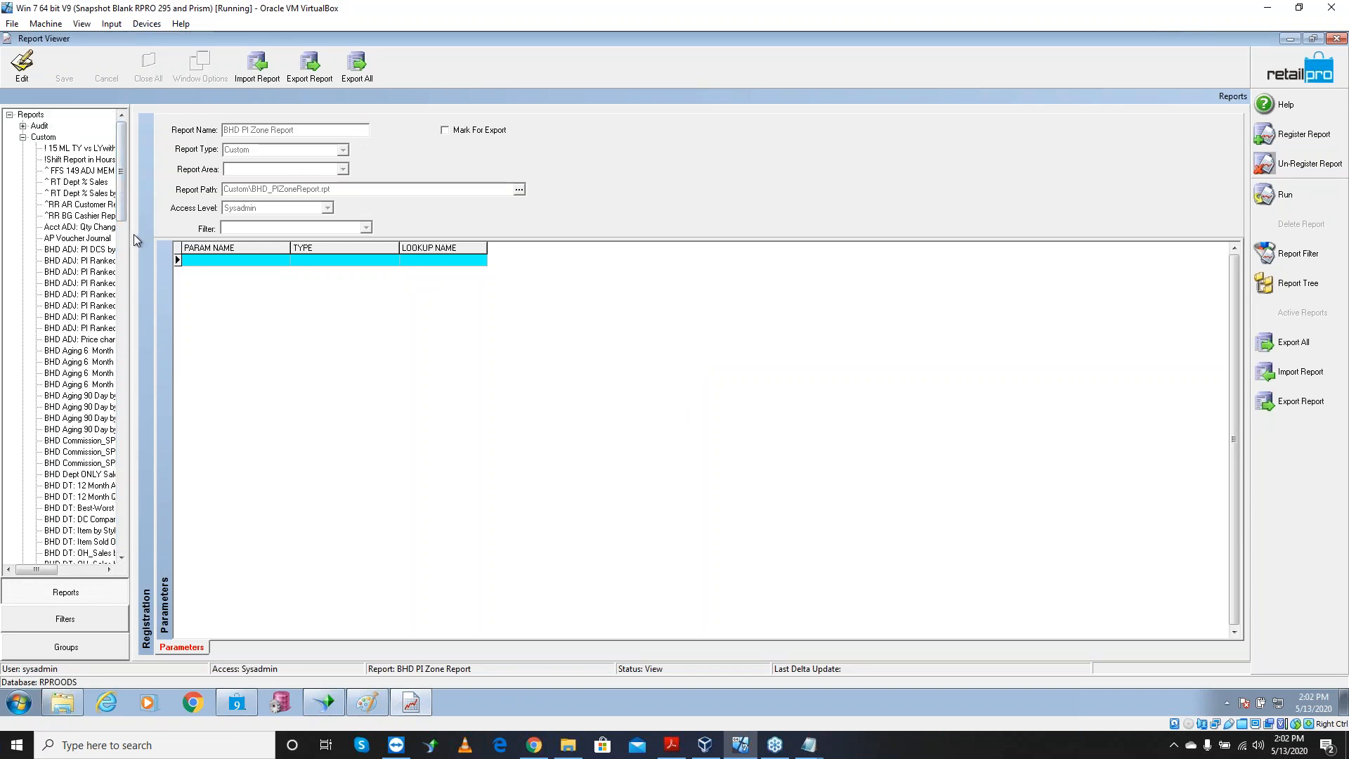
drag(133, 236, 328, 365)
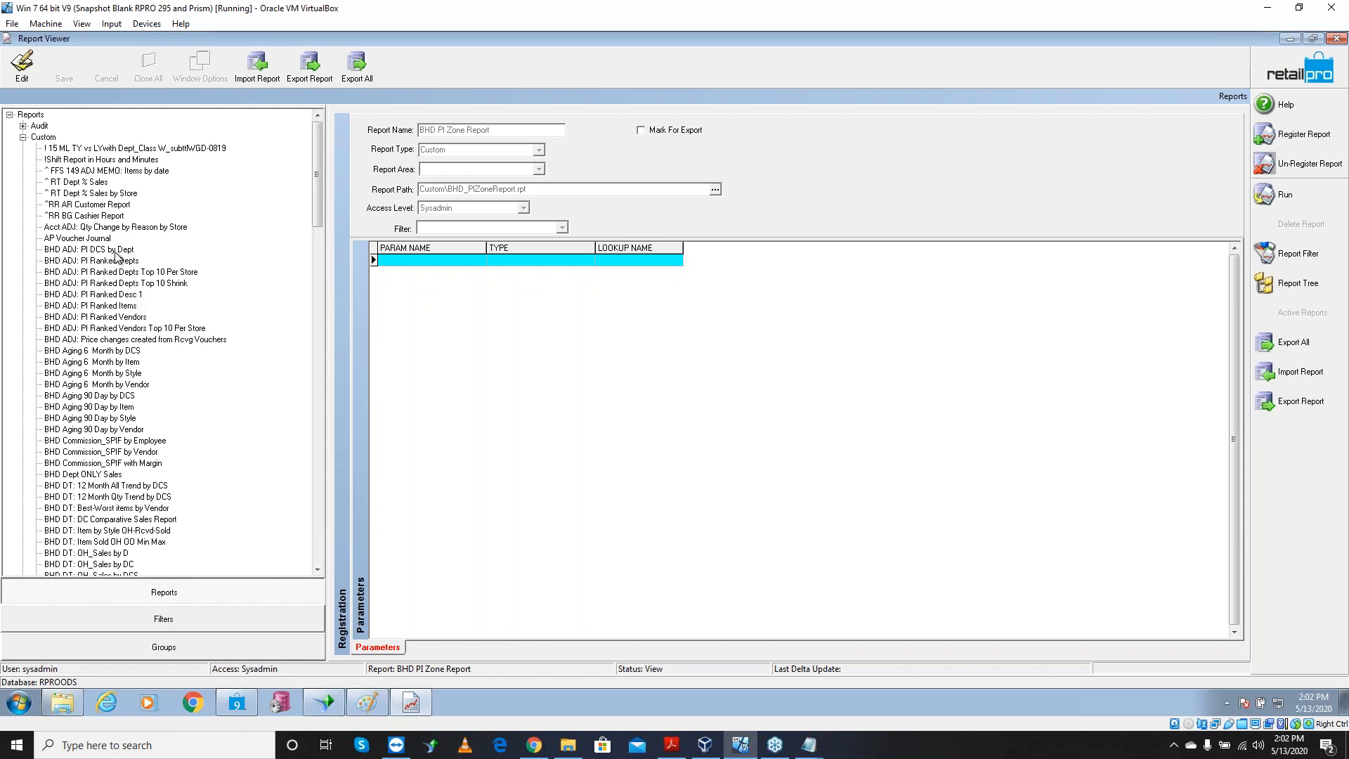
Select BHD ADJ: PI Ranked Depts Top 10 Shrink and run it to get its criteria
click(116, 251)
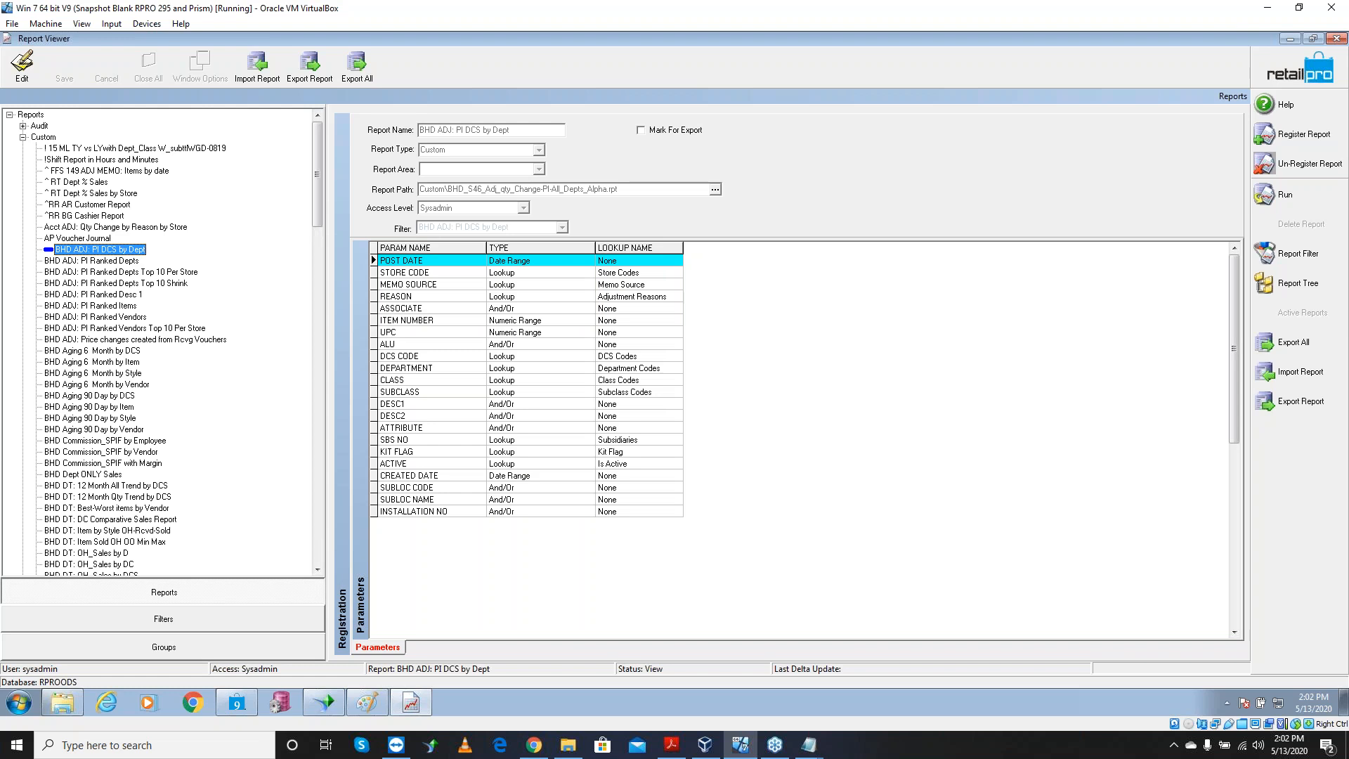
click(116, 261)
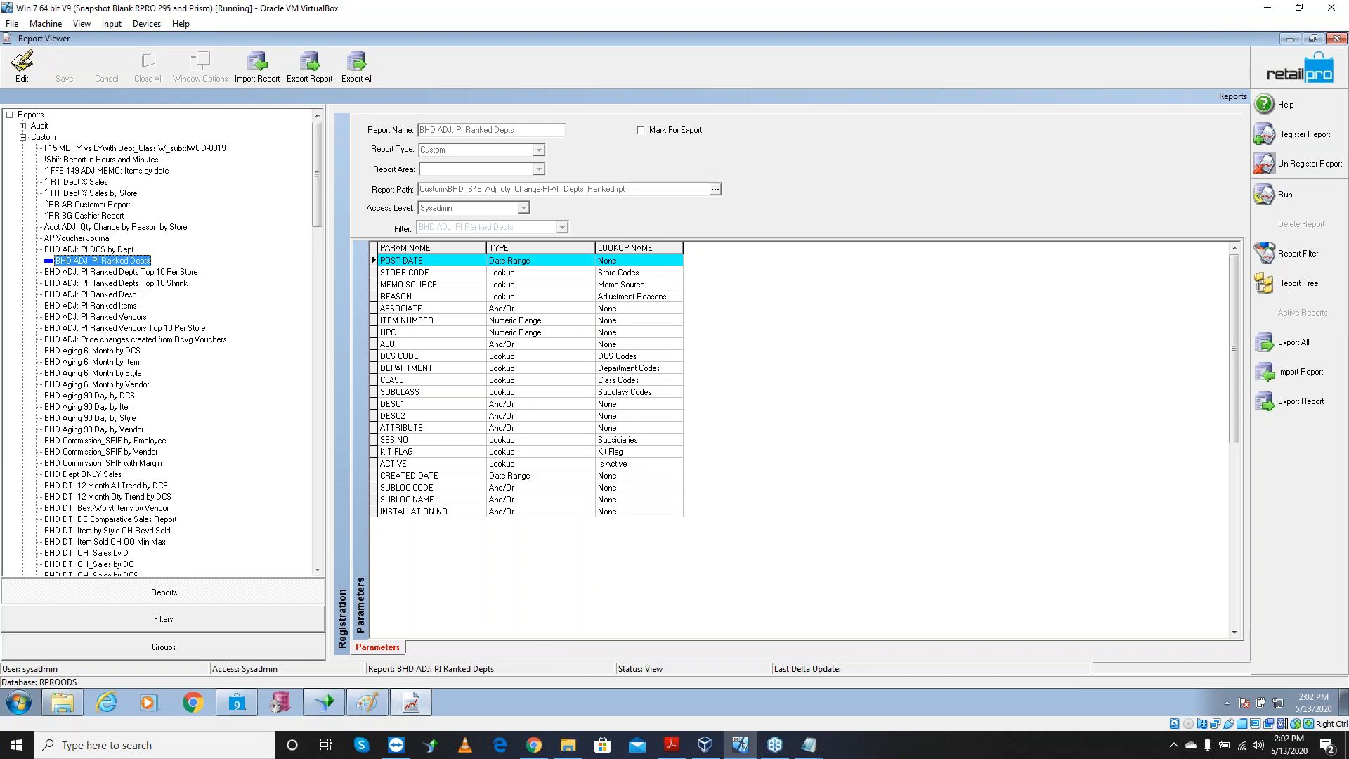
click(125, 283)
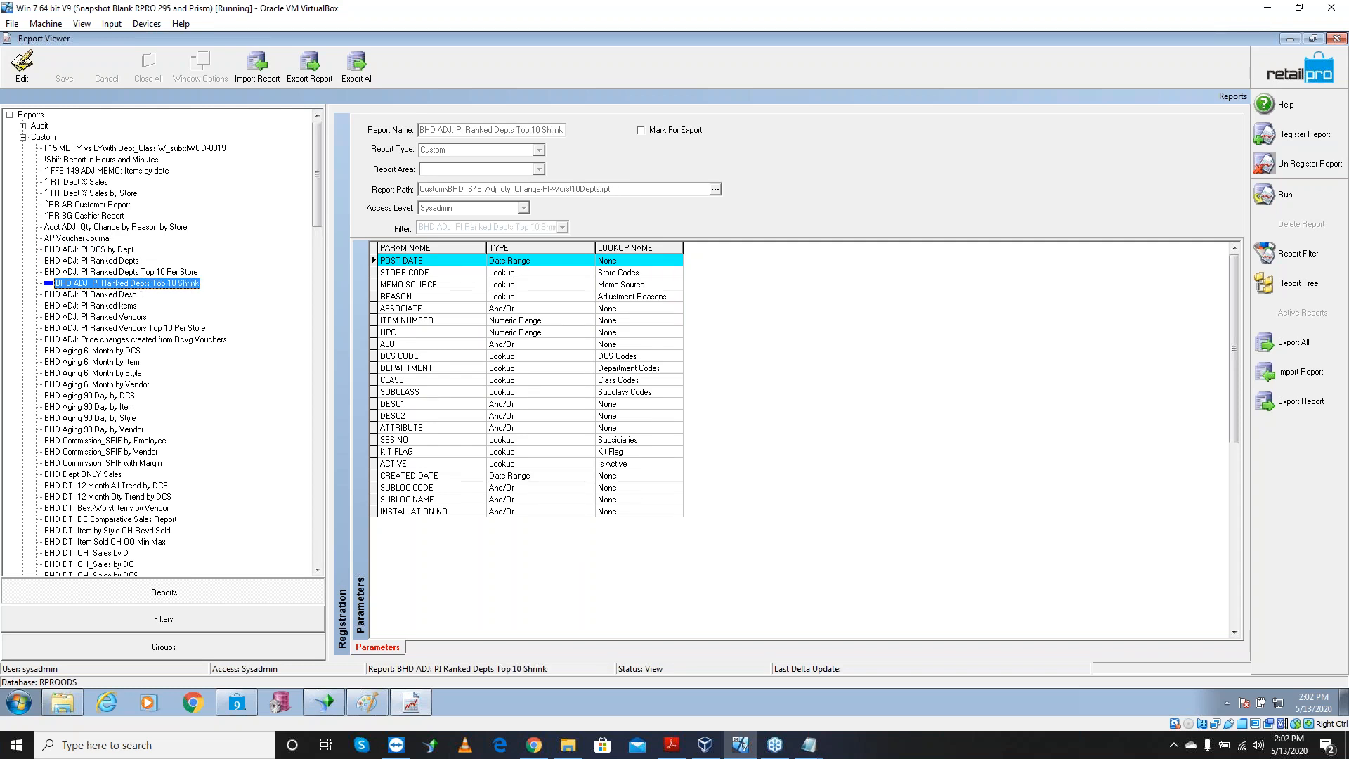
click(1265, 252)
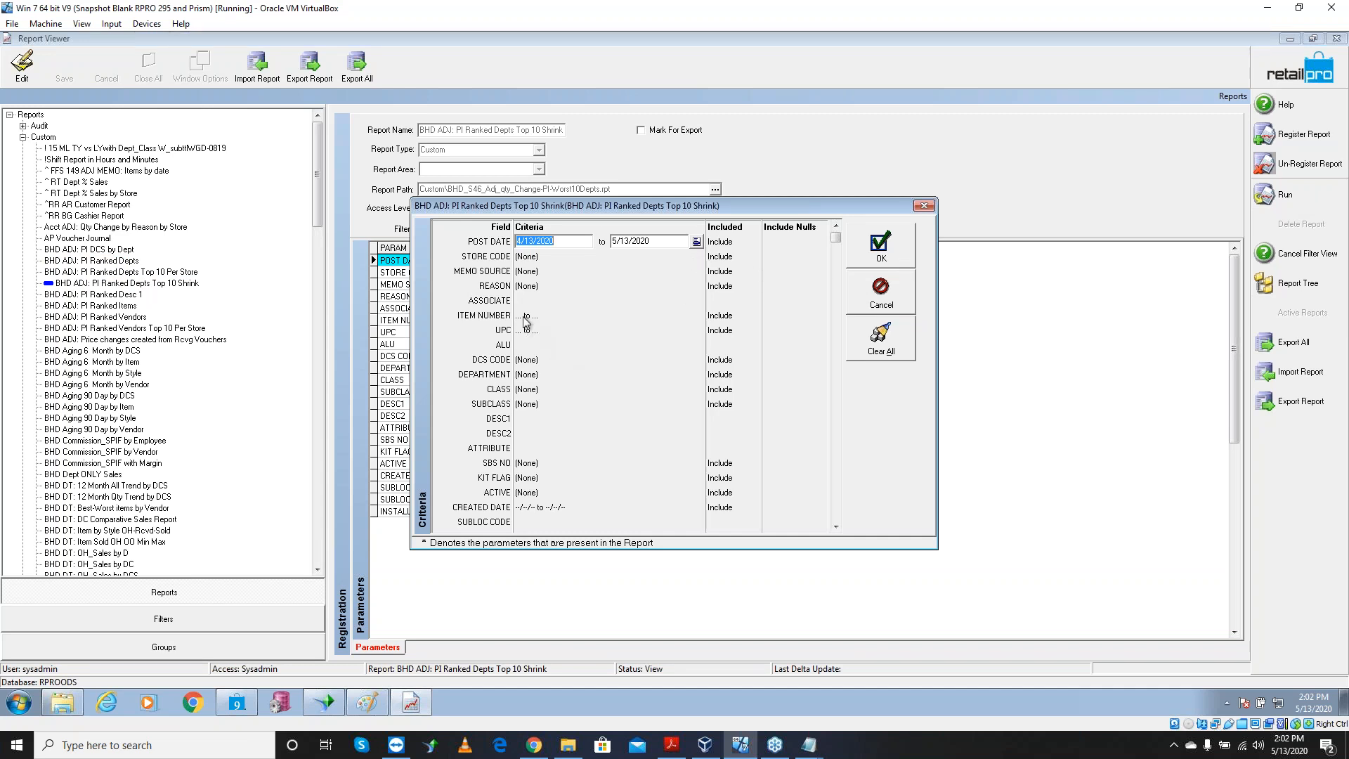
Limit REASON to 1: Physical and run the Top 10 Shrink report for 4/13/2020–5/13/2020
click(542, 285)
click(697, 285)
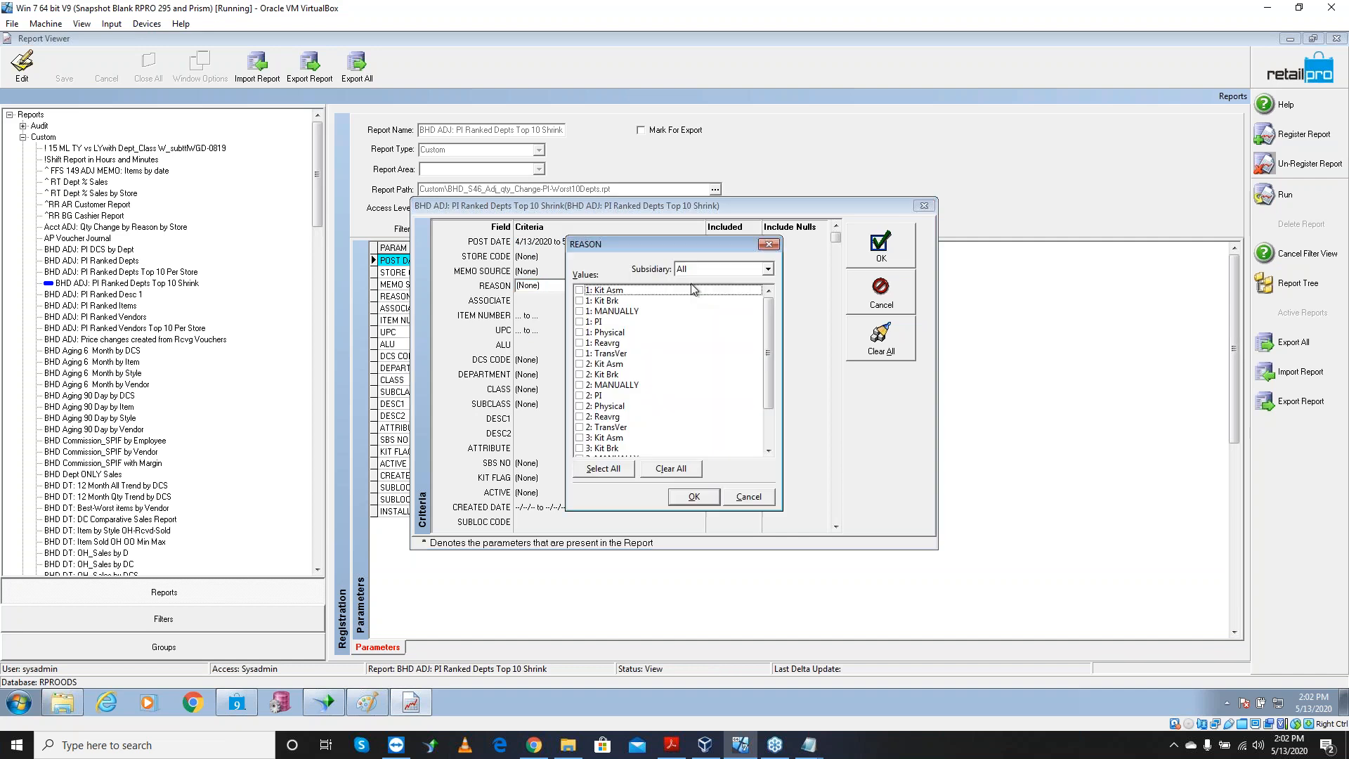
click(580, 333)
click(688, 499)
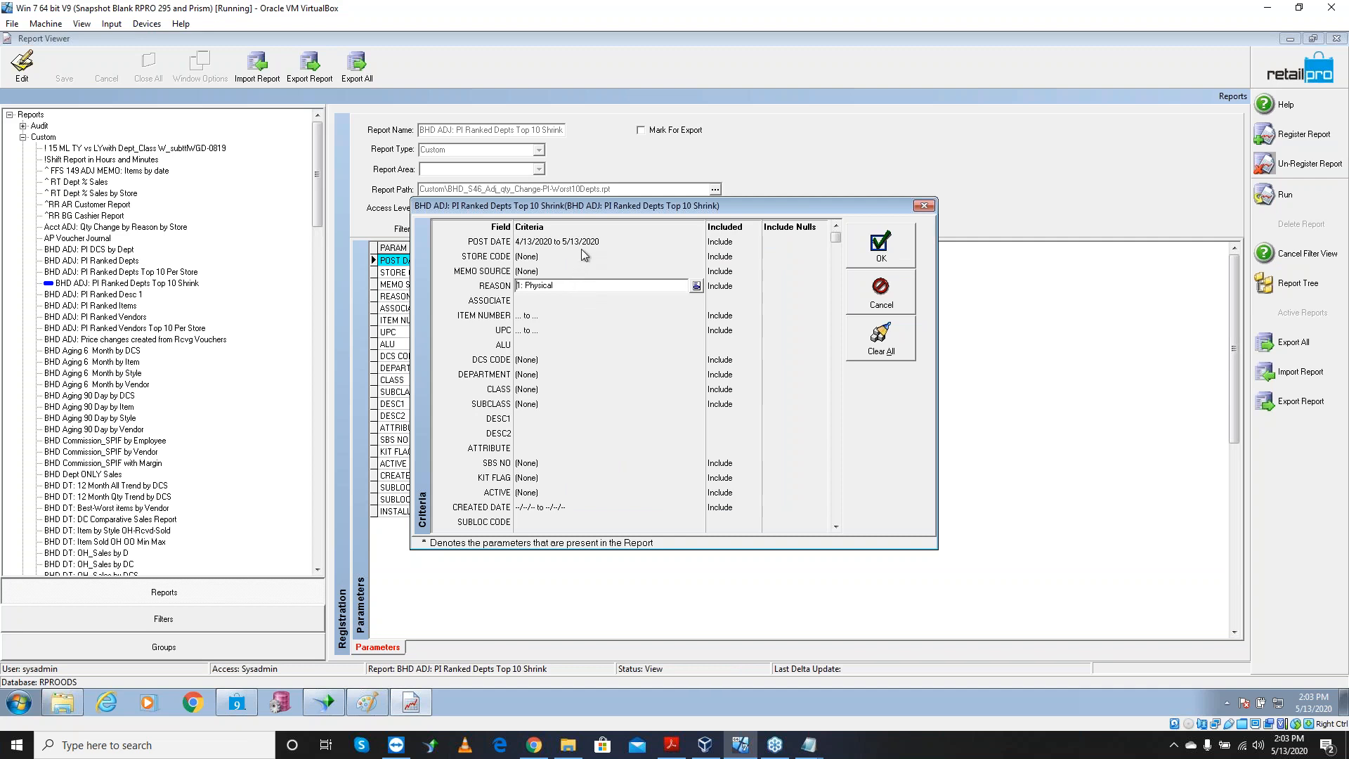
click(881, 248)
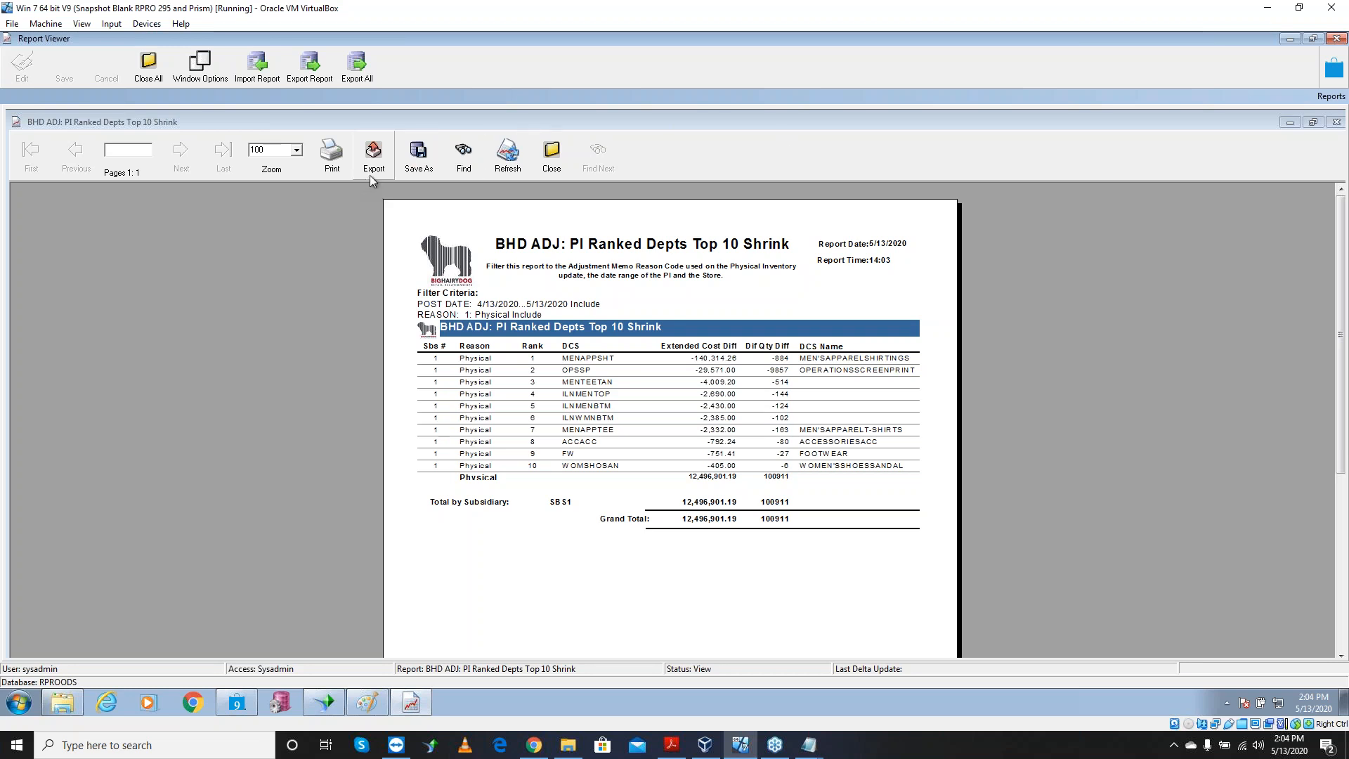
Zoom the report to 200%, scroll to the 12,496,901.19 grand total, and close the report
click(296, 150)
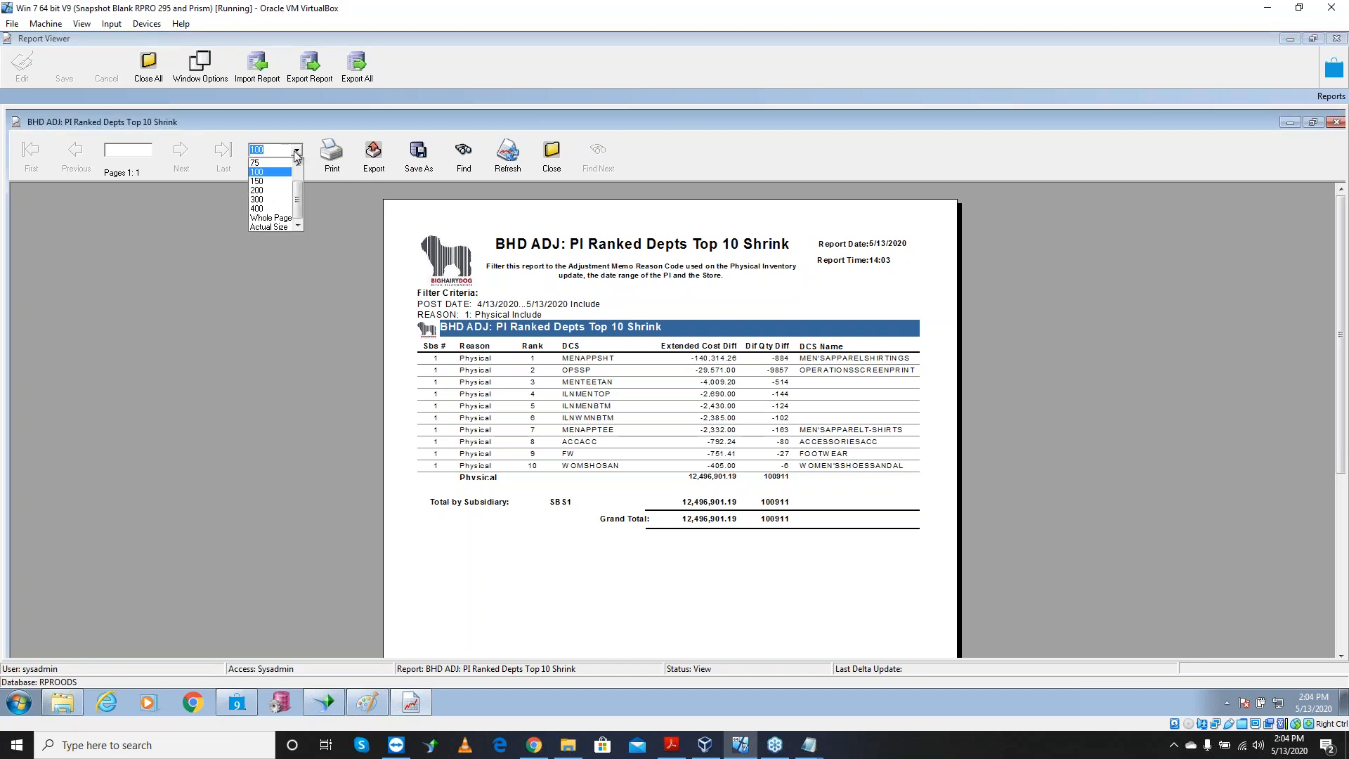
click(277, 190)
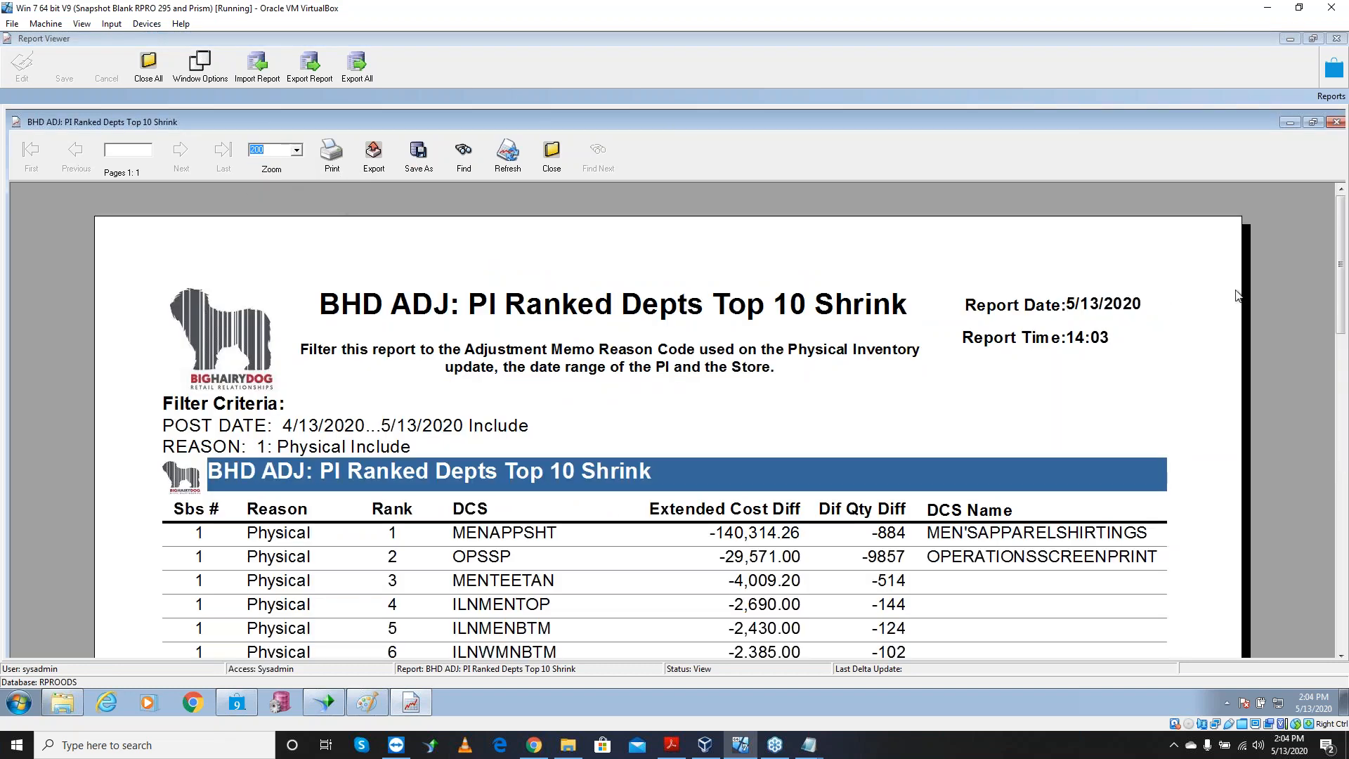
drag(1343, 266, 1341, 338)
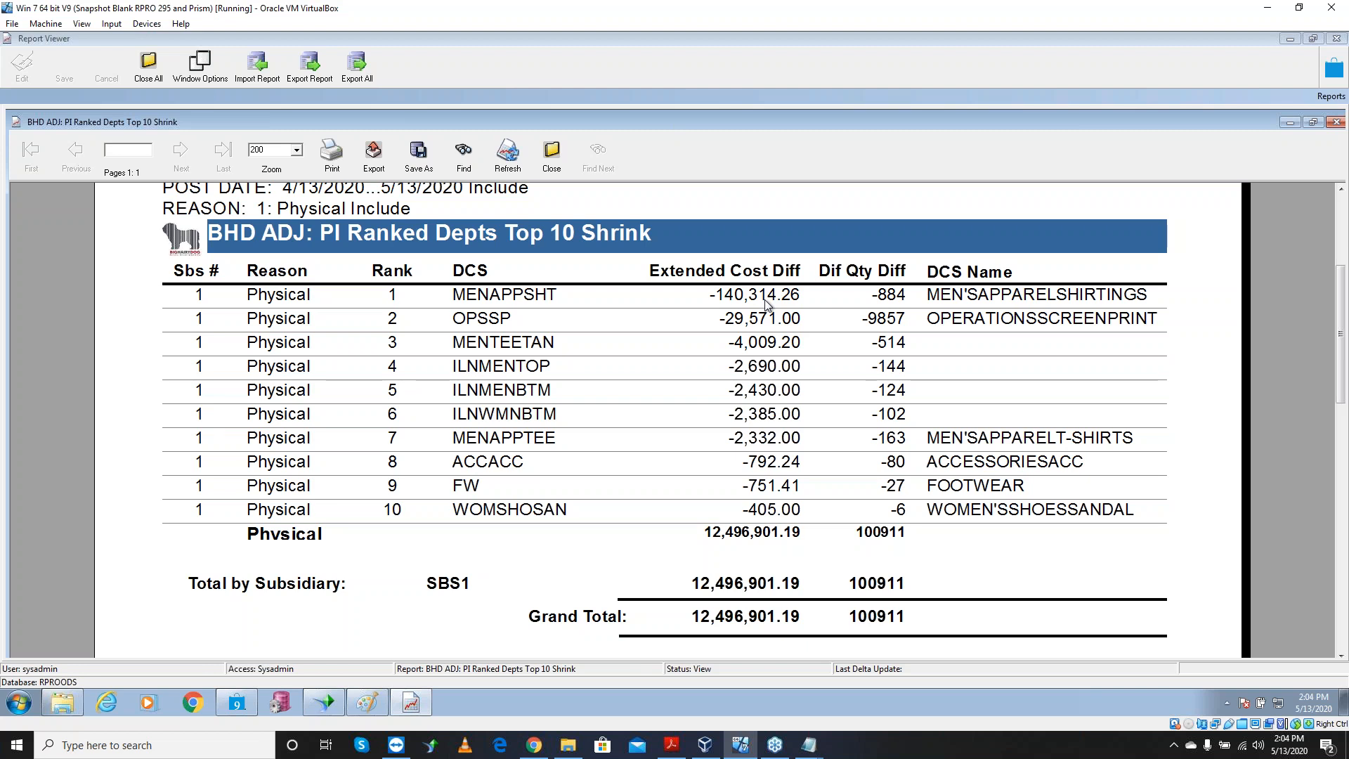
click(559, 160)
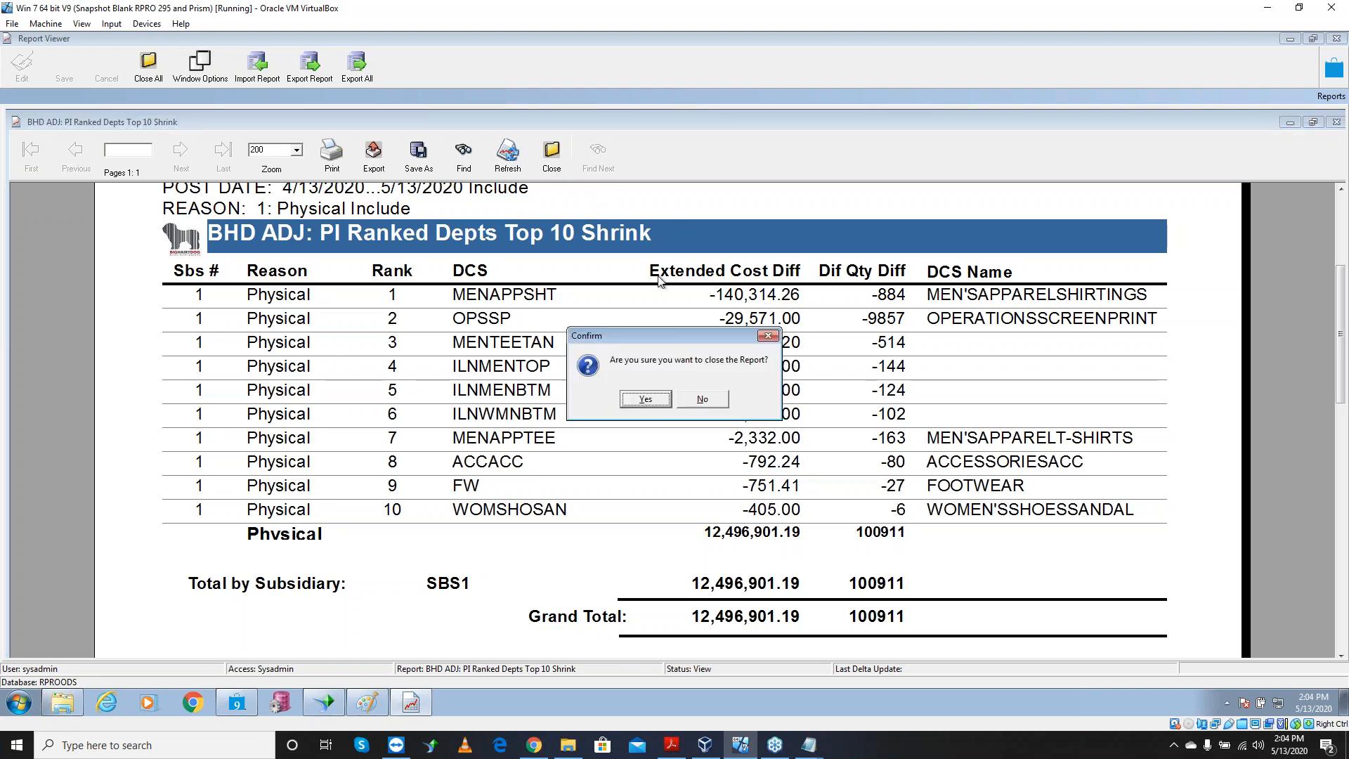
click(646, 399)
Confirm closing, then browse the BHD ADJ PI Ranked Depts, Vendors, Desc 1 and Items report details
click(127, 285)
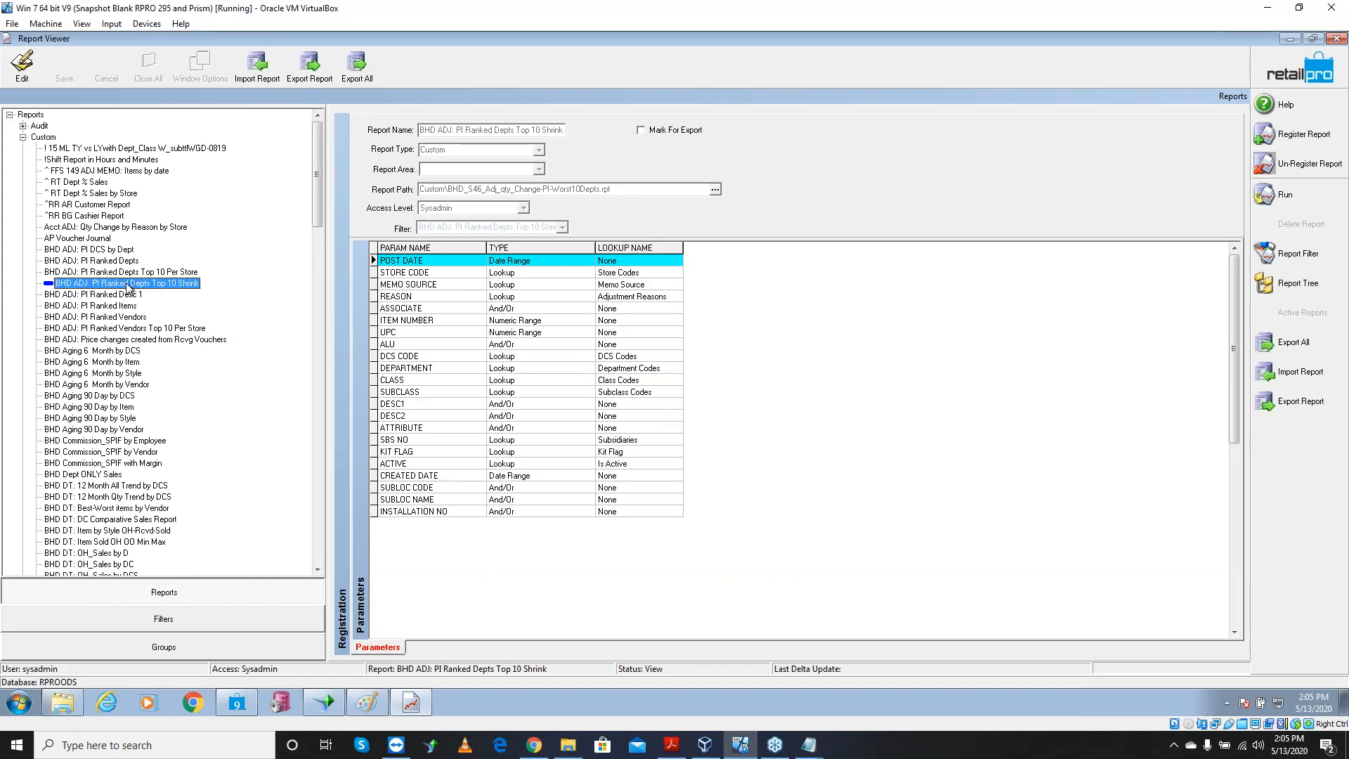
click(144, 273)
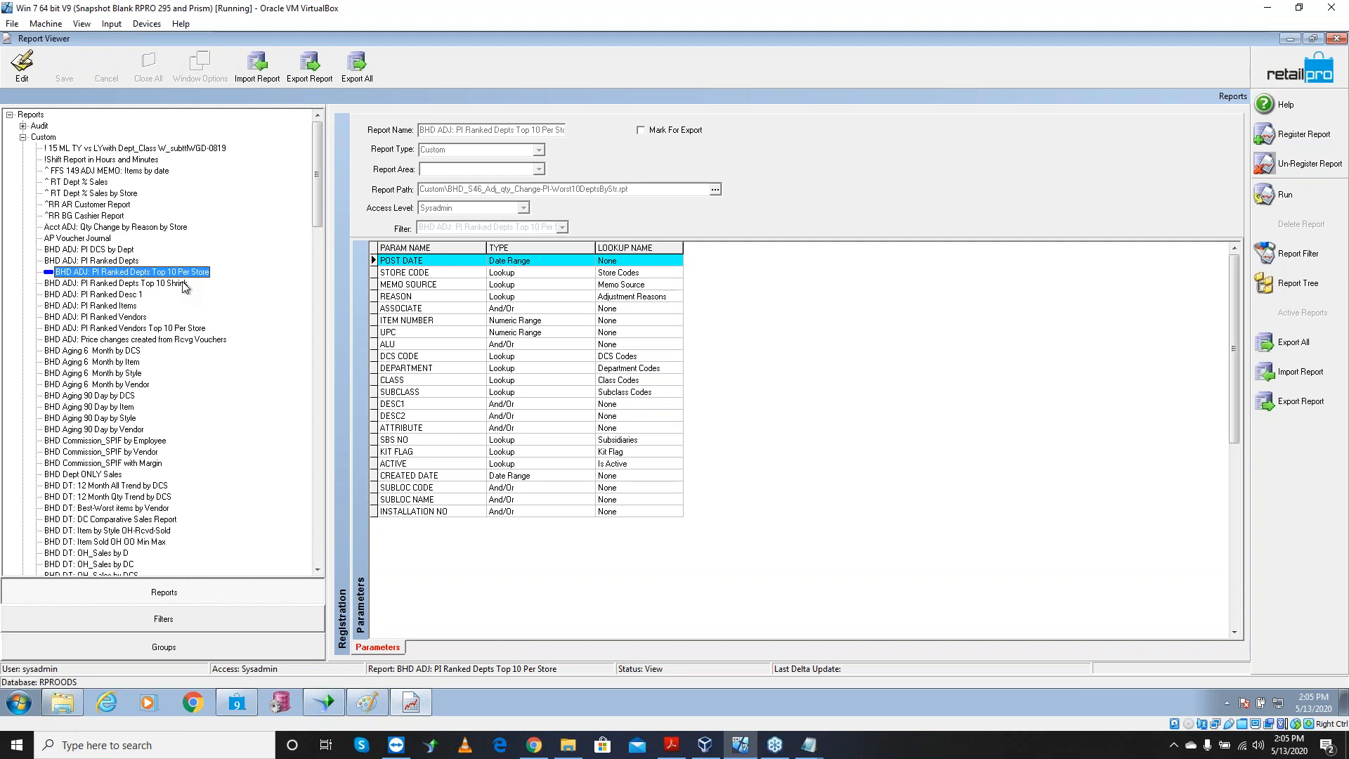
click(127, 284)
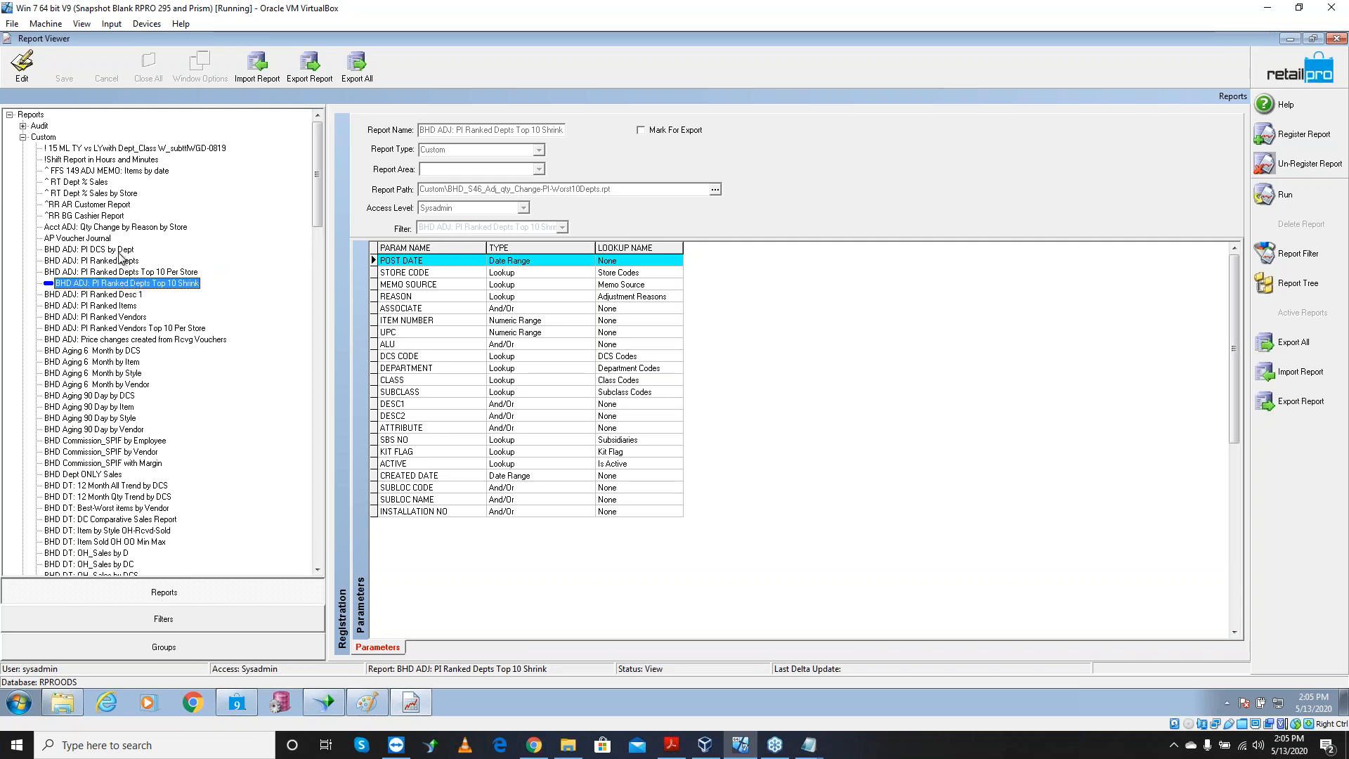
click(118, 250)
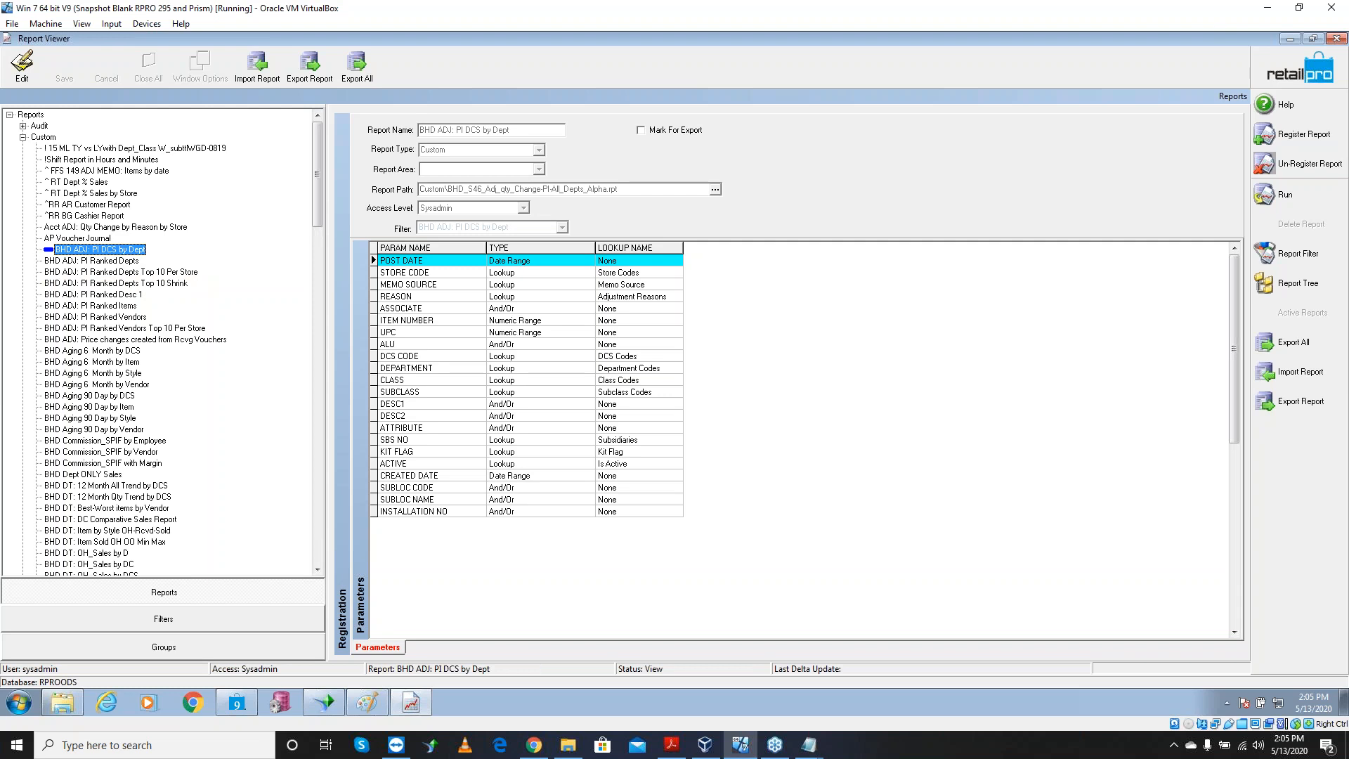
click(113, 261)
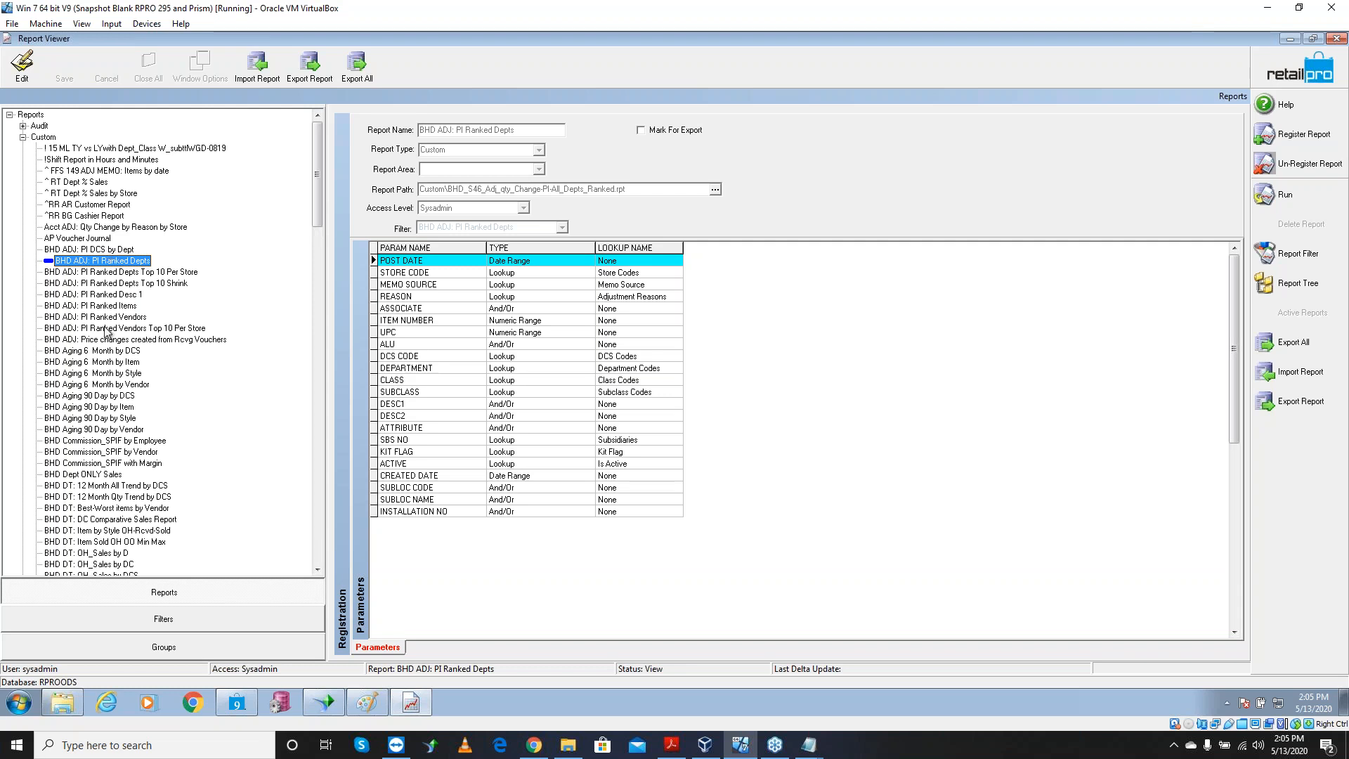
click(125, 317)
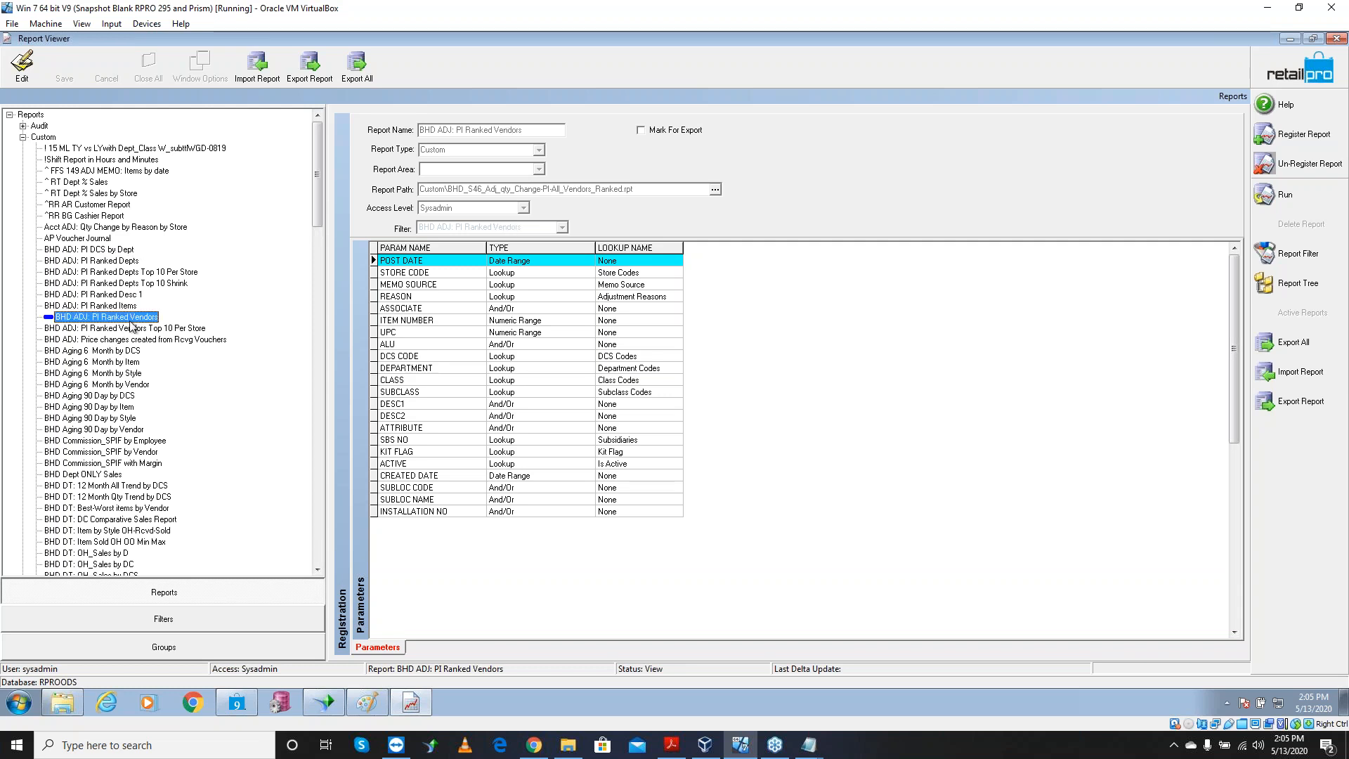
click(138, 329)
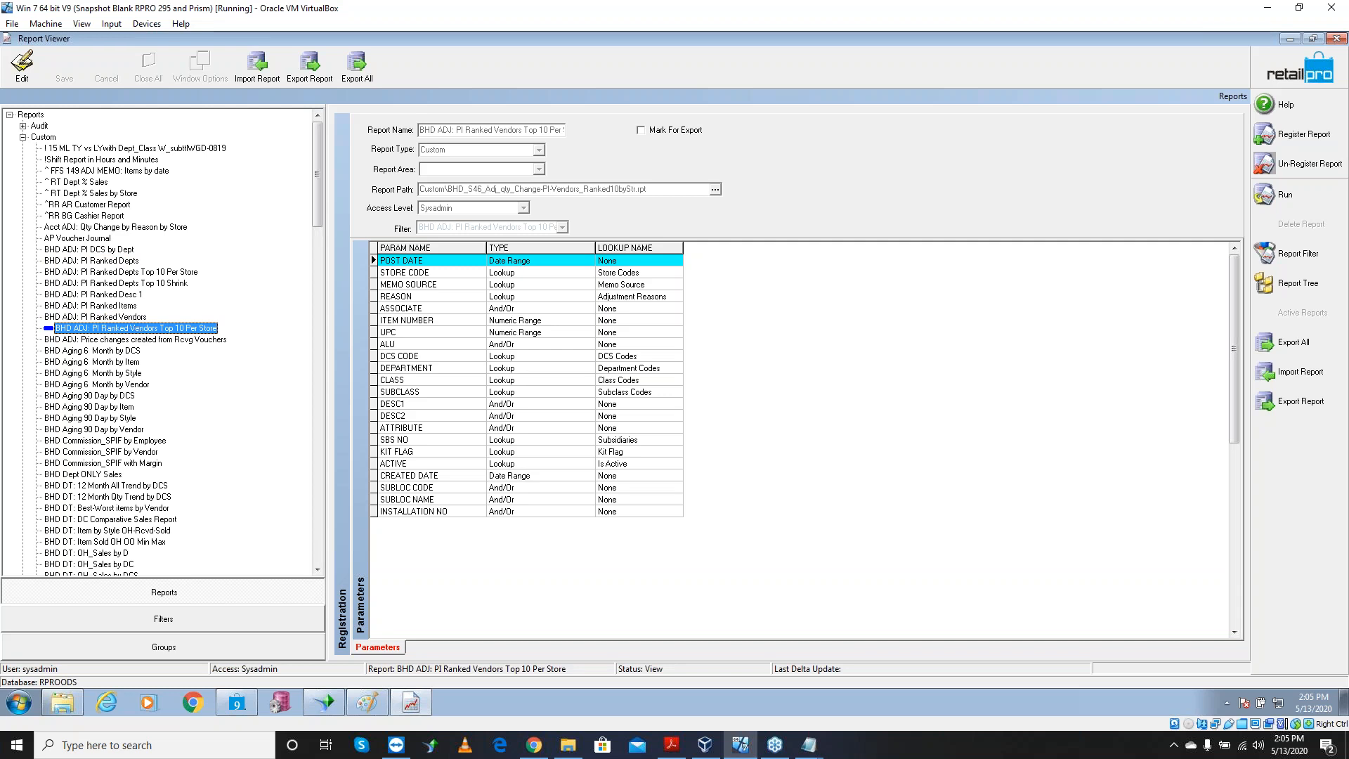
click(129, 296)
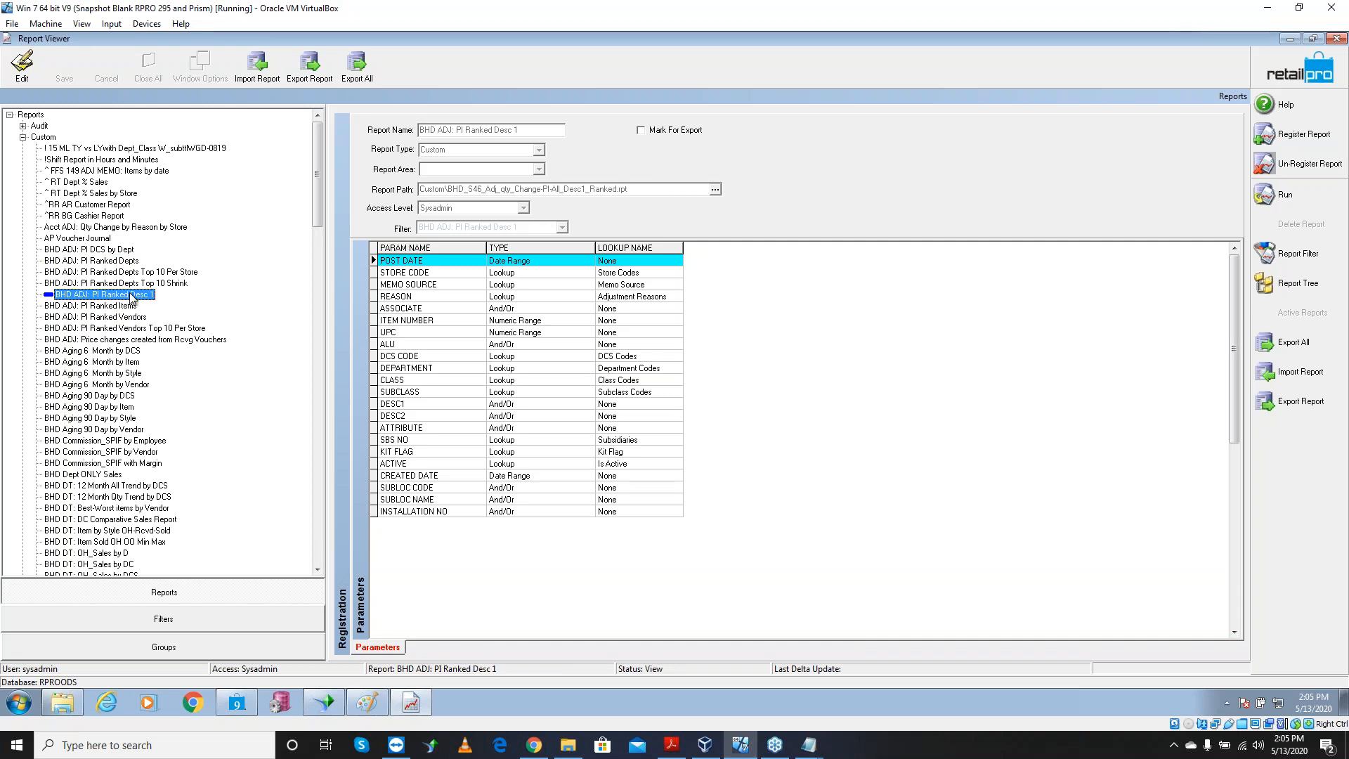
click(124, 307)
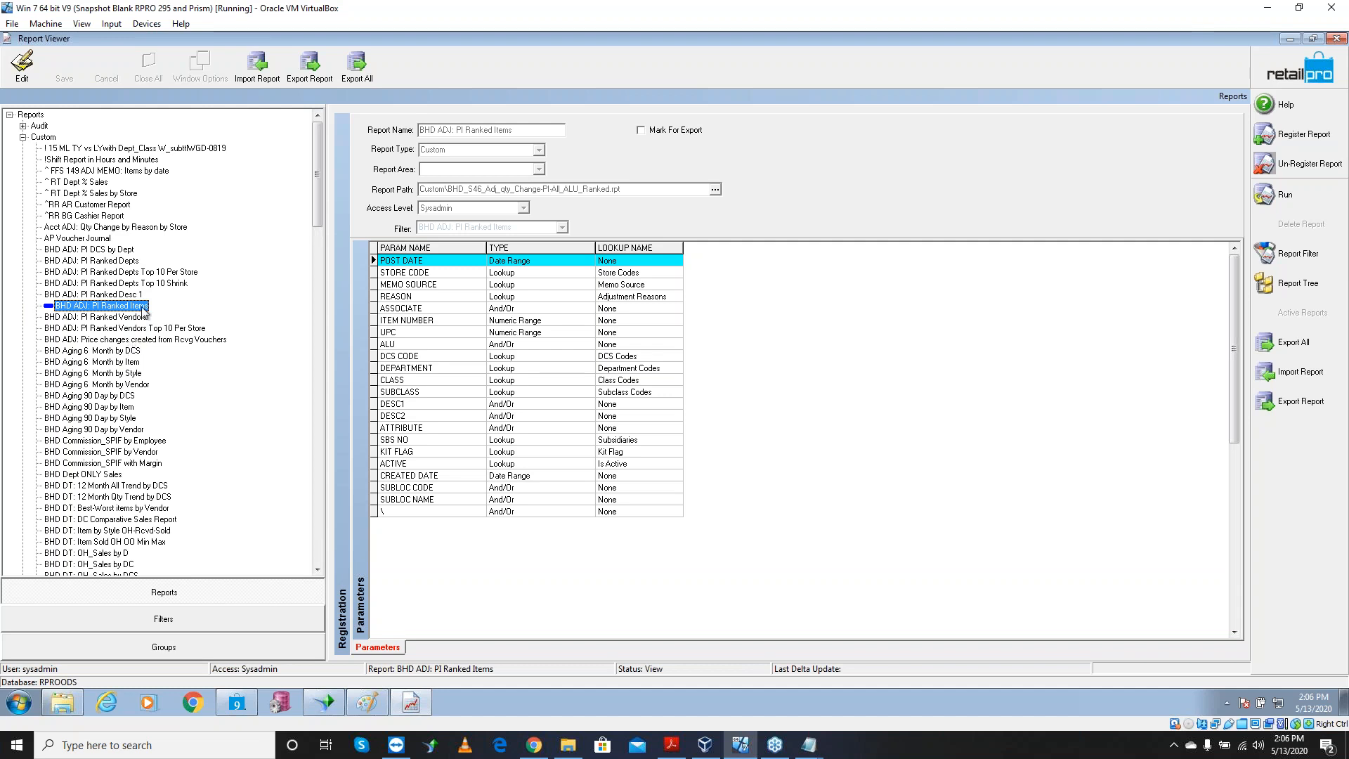
Scroll the report tree to the top and select Acct ADJ: Qty Change by Reason by Store
drag(318, 186, 320, 201)
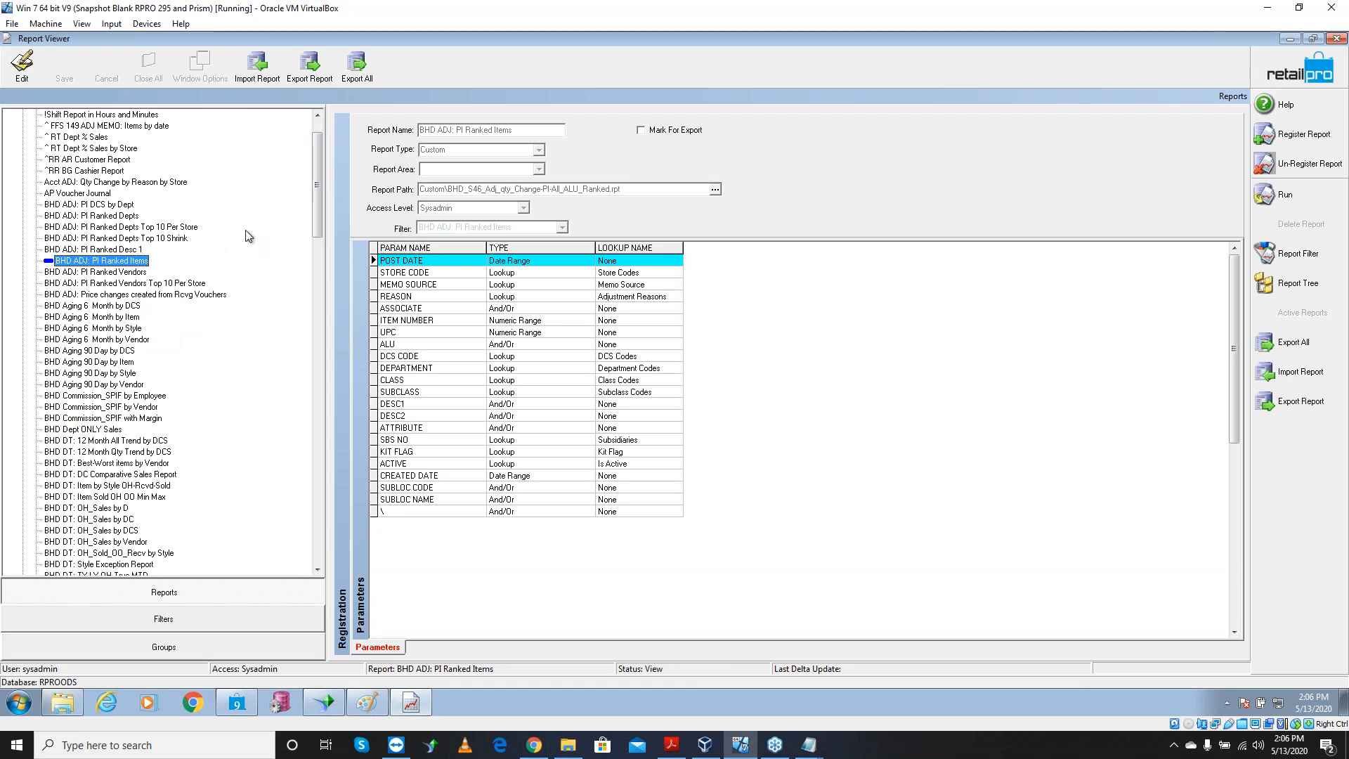
scroll(313, 174, up, 2)
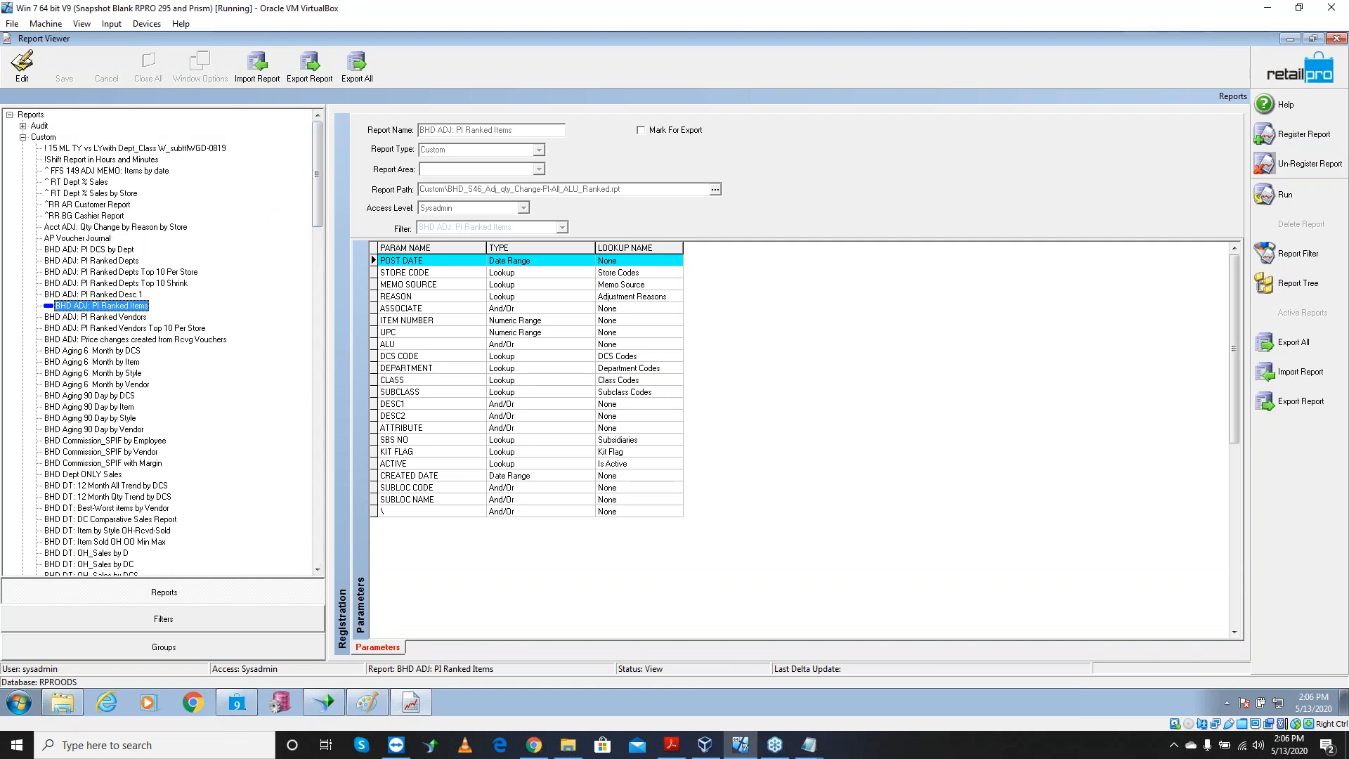
click(105, 227)
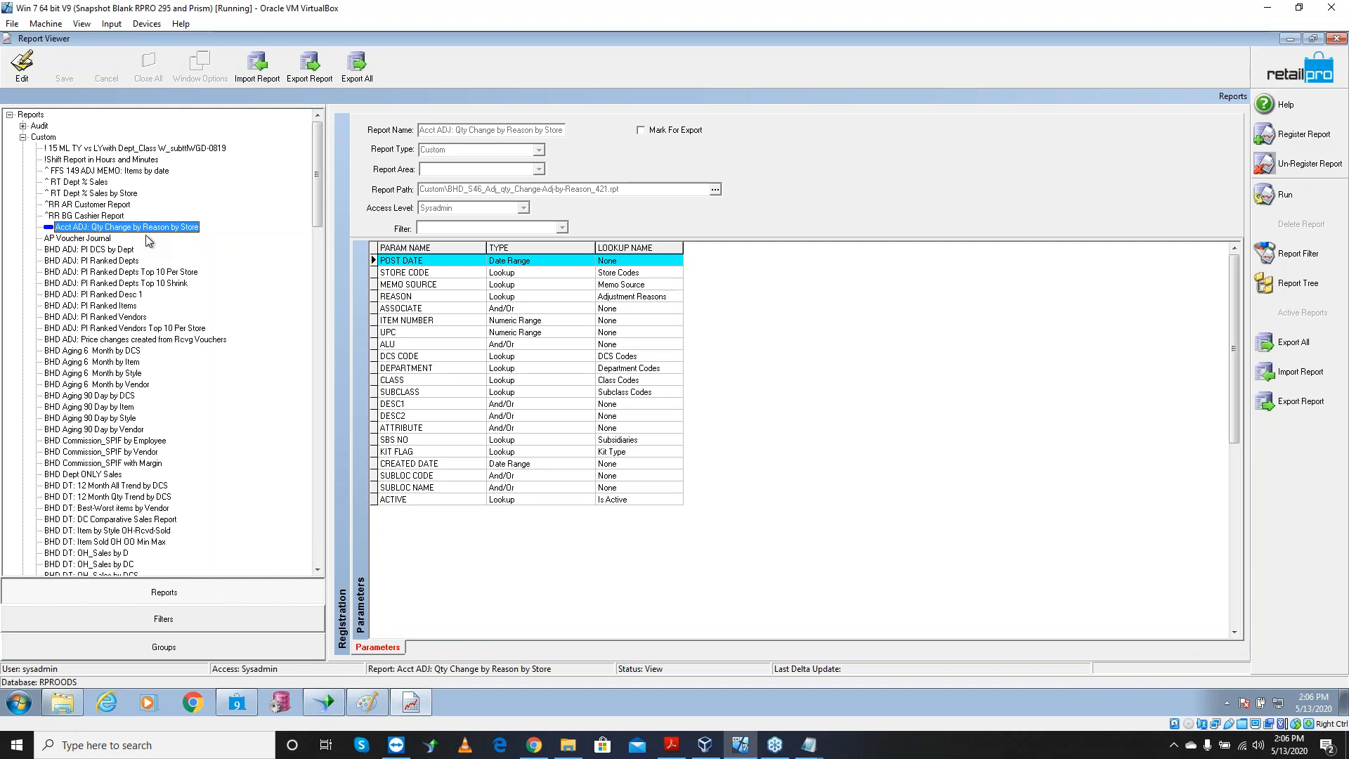
Run the report and set POST DATE to 180 days starting 179 days ago (11/16/2019–5/13/2020)
click(1300, 199)
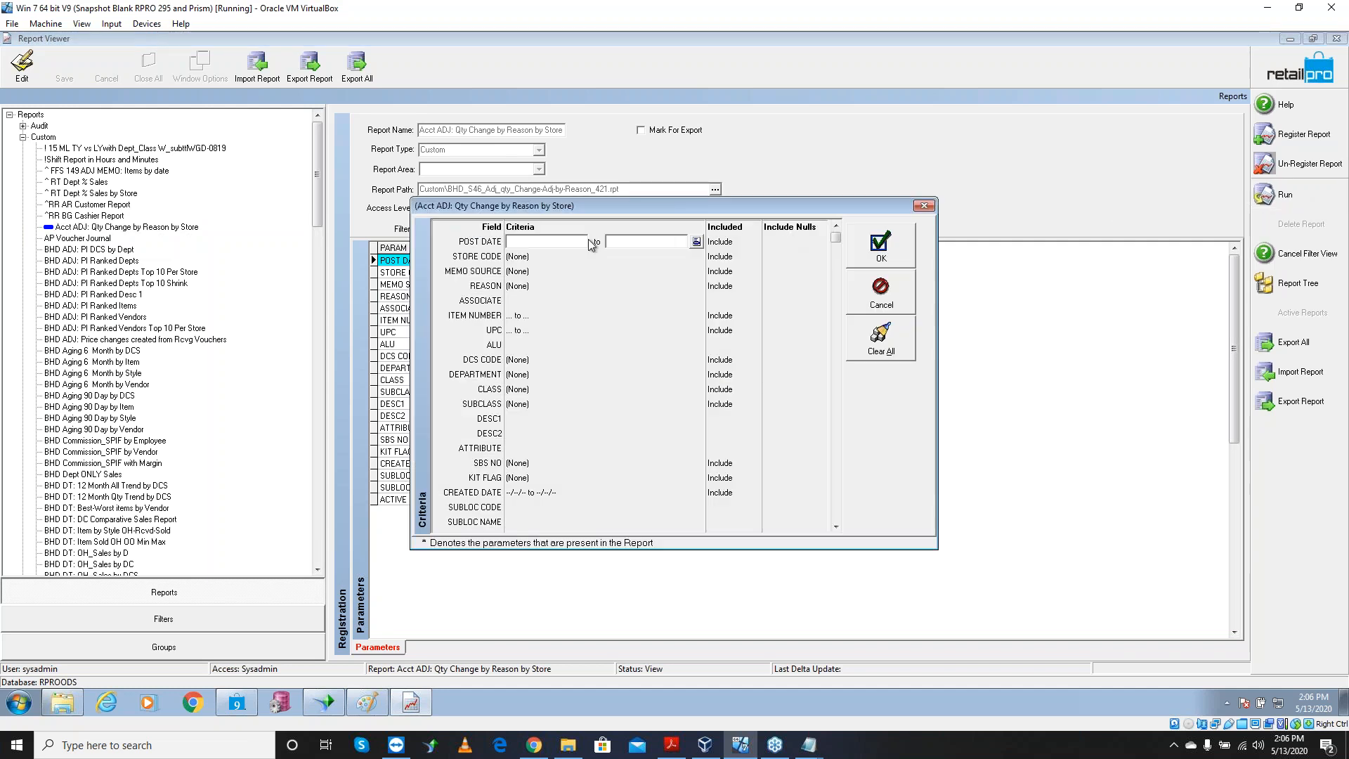
click(695, 242)
click(686, 321)
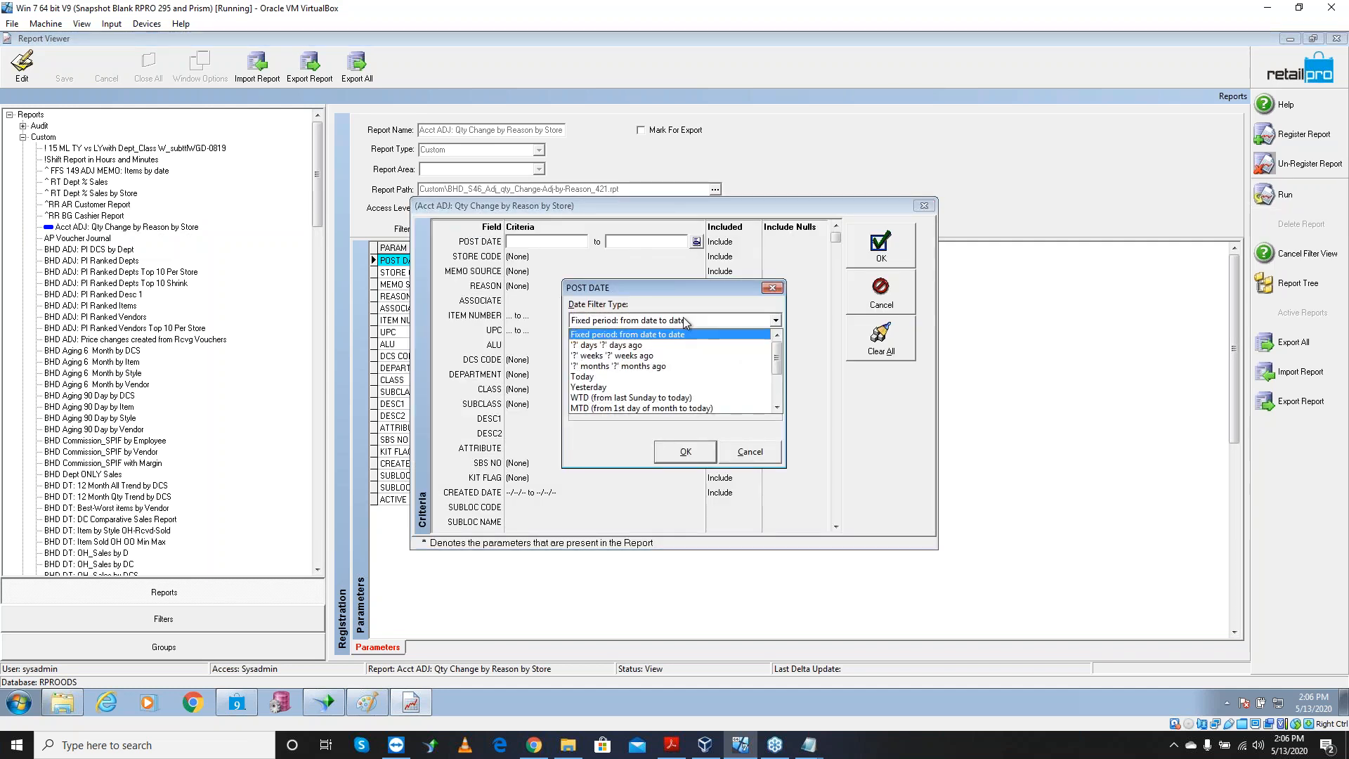
click(655, 344)
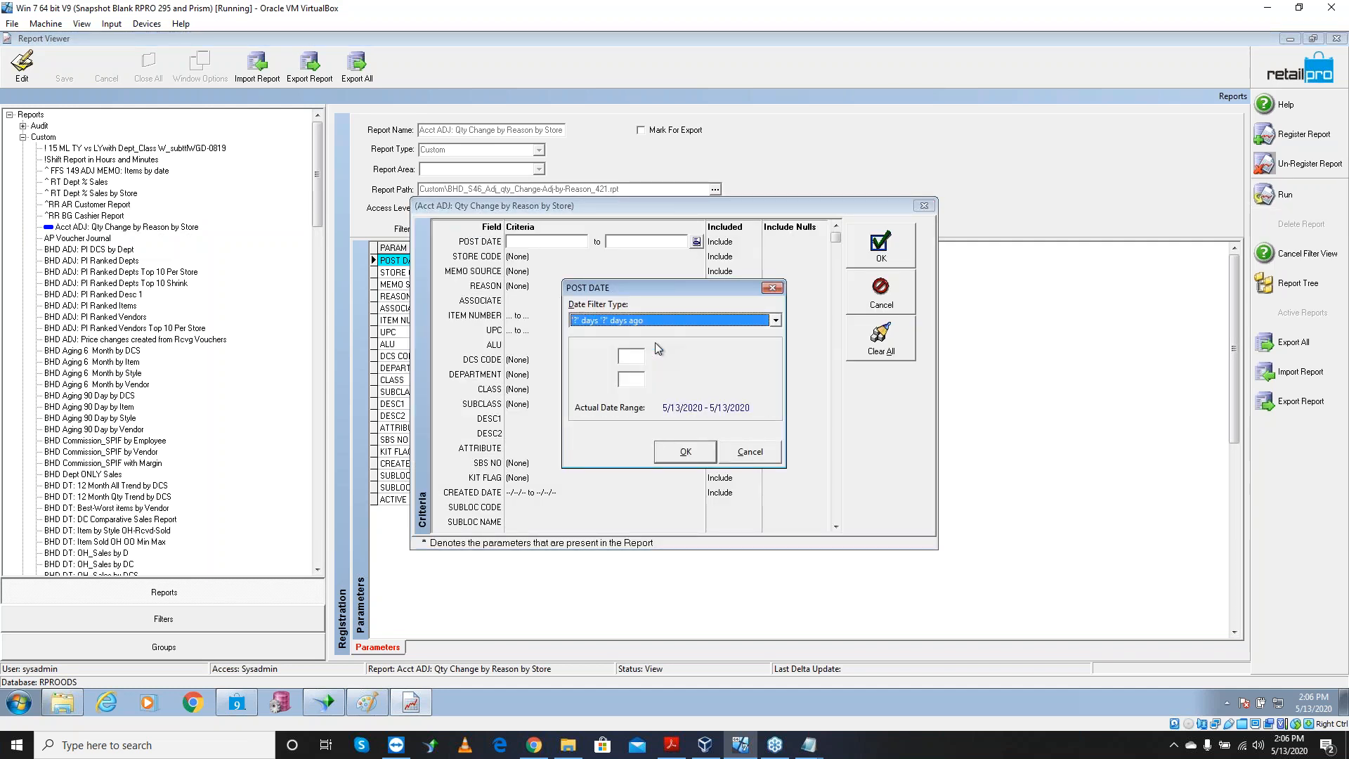
click(622, 357)
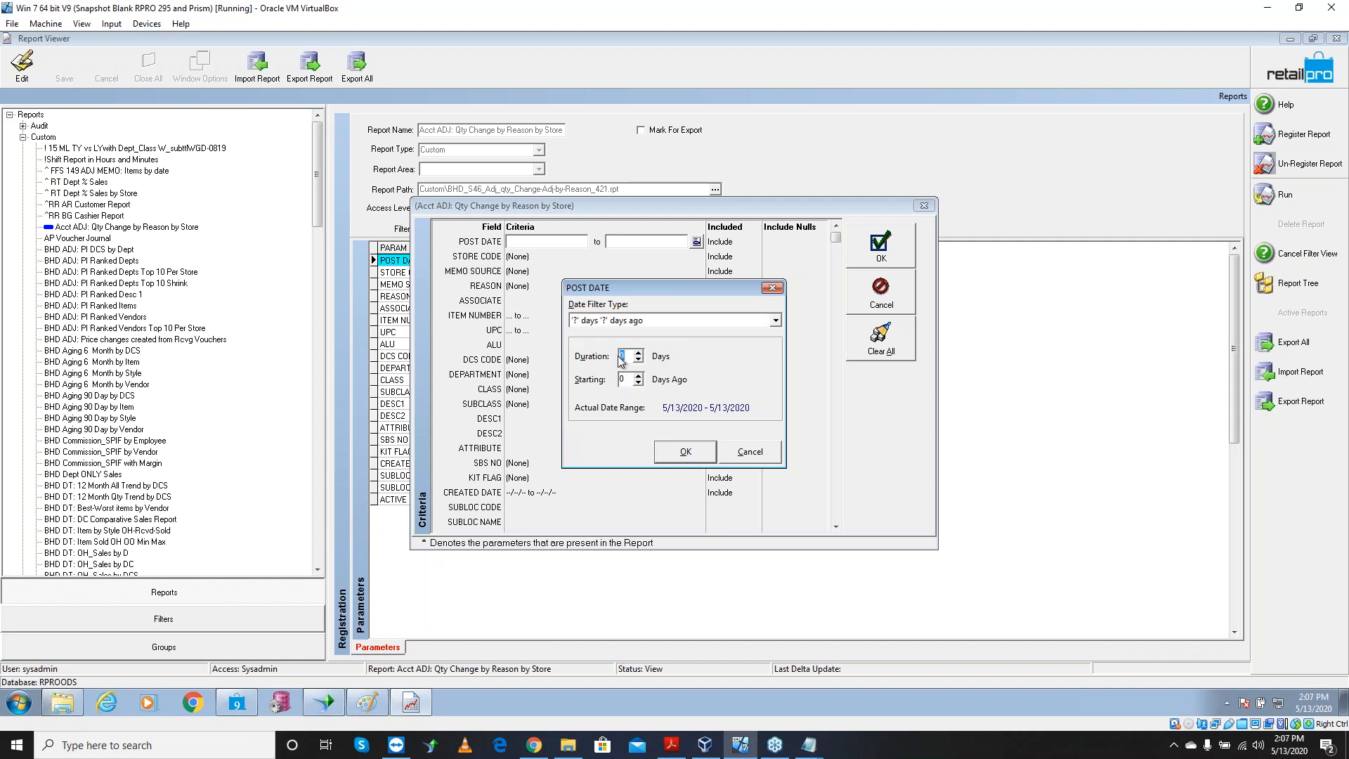
text(180)
key(Tab)
text(179)
Accept the 11/16/2019–5/13/2020 post dates and generate the Qty Change by Reason by Store report
click(667, 455)
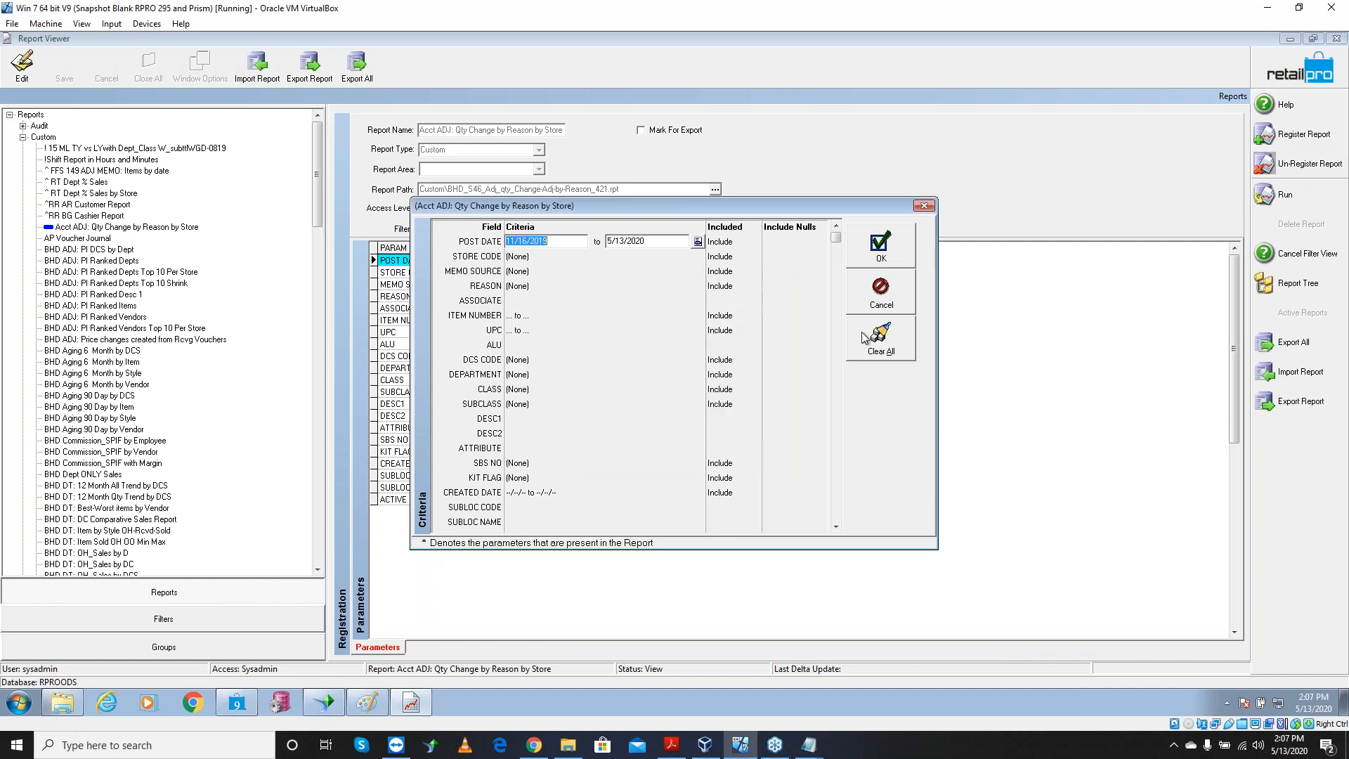
click(884, 261)
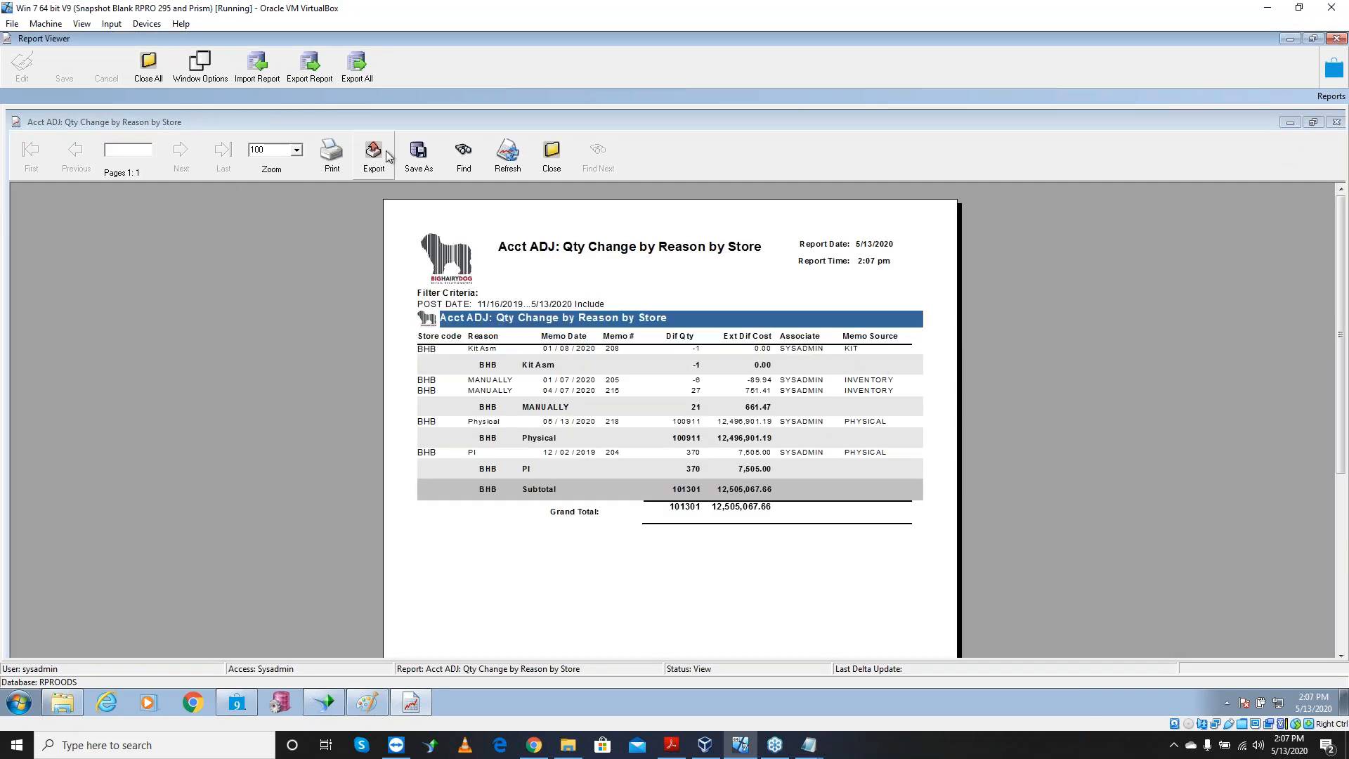
click(303, 156)
Zoom the Qty Change by Reason report to 200%, scroll through it, then request closing it
click(297, 151)
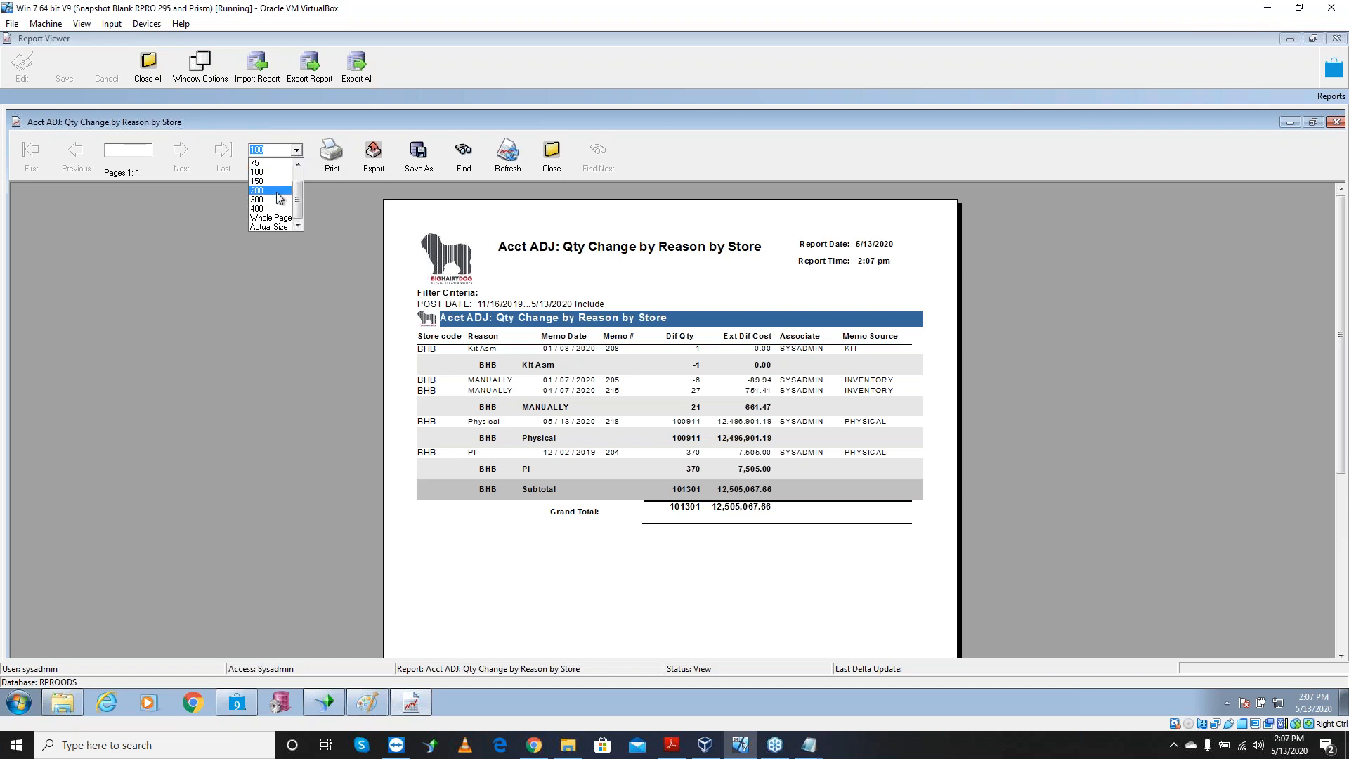
click(282, 197)
drag(1340, 250, 1338, 320)
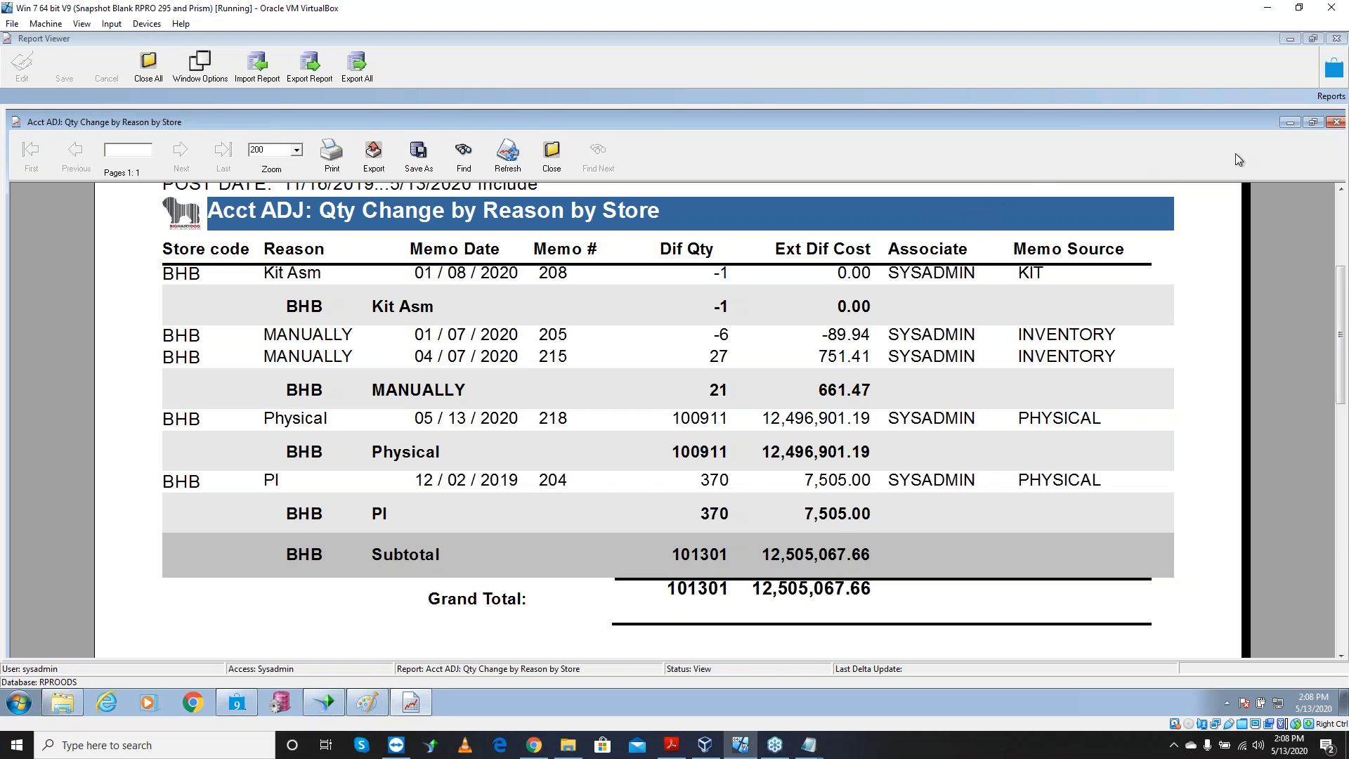
click(1335, 121)
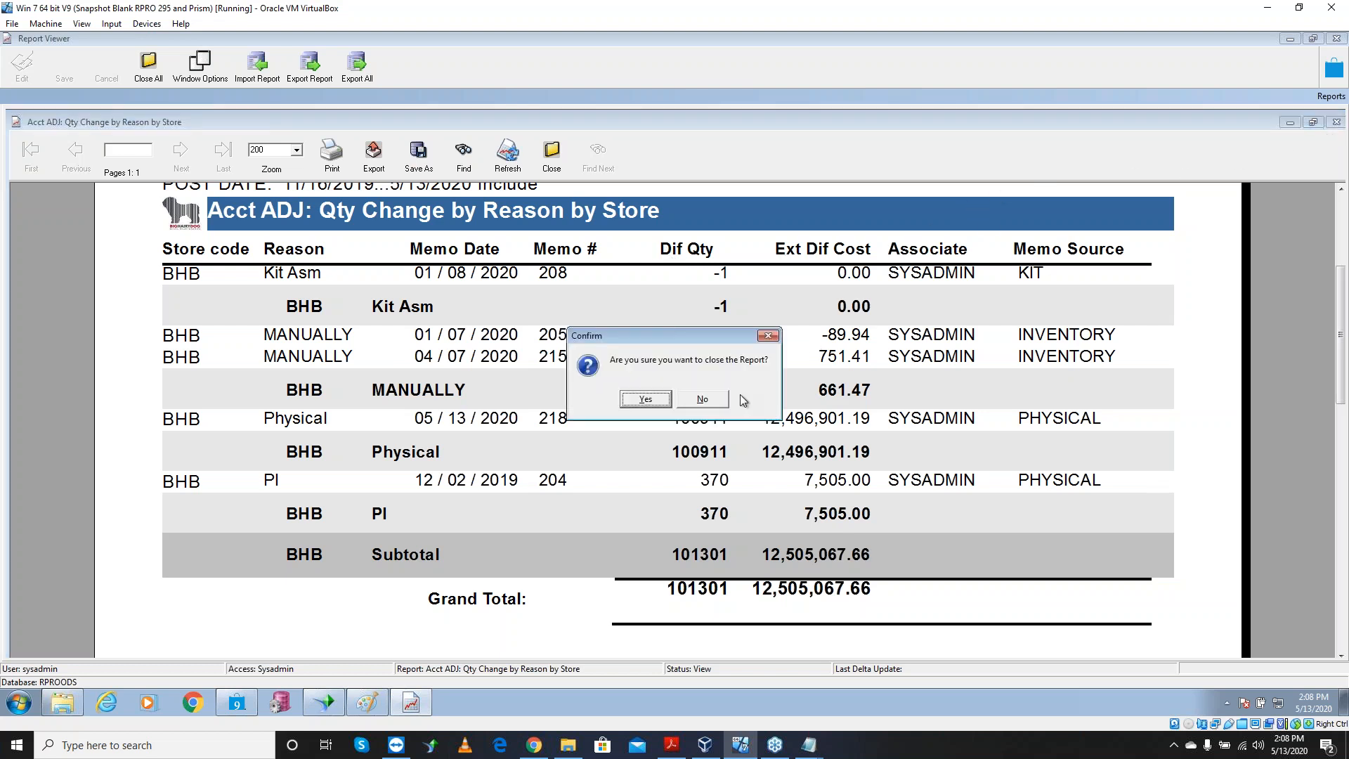
Confirm closing the Qty Change report, then bring Chrome's 'tc20 zebra' image results over the Report Viewer
click(645, 398)
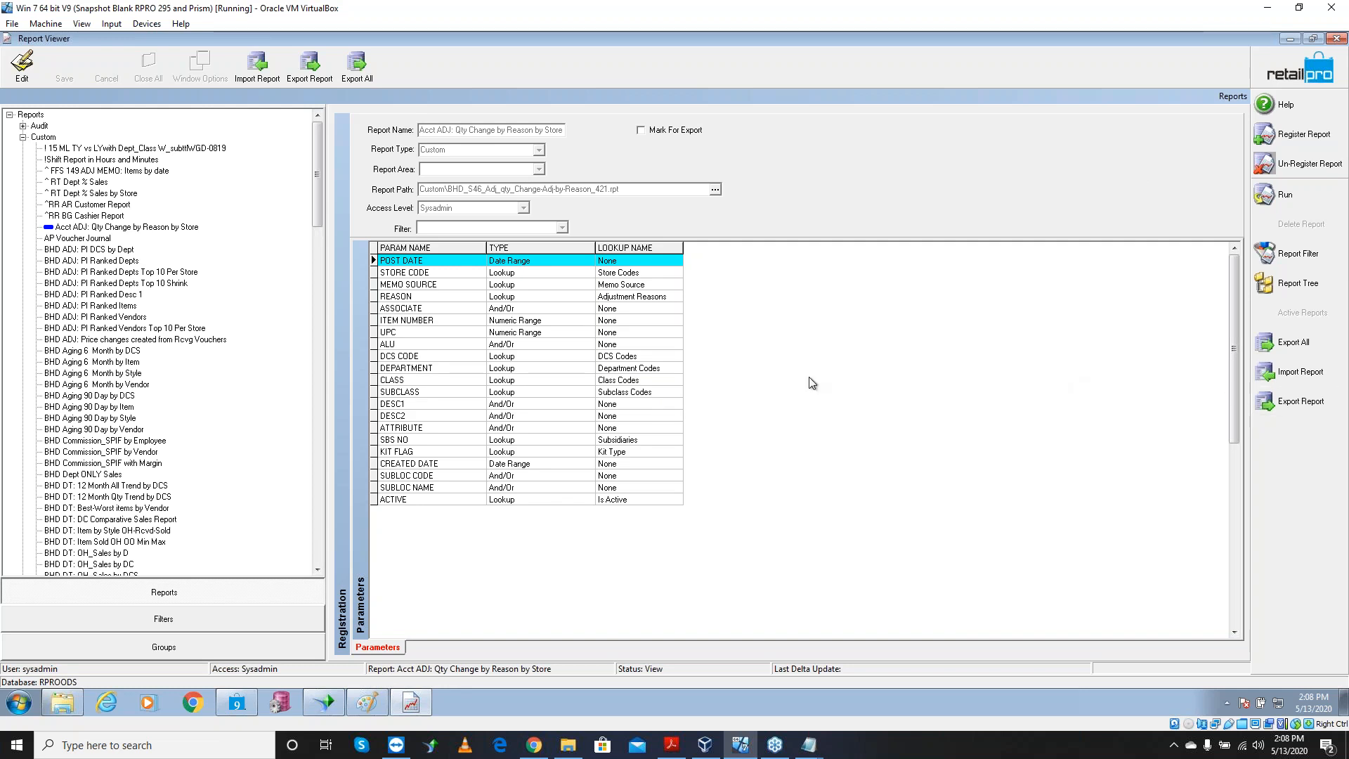
click(421, 298)
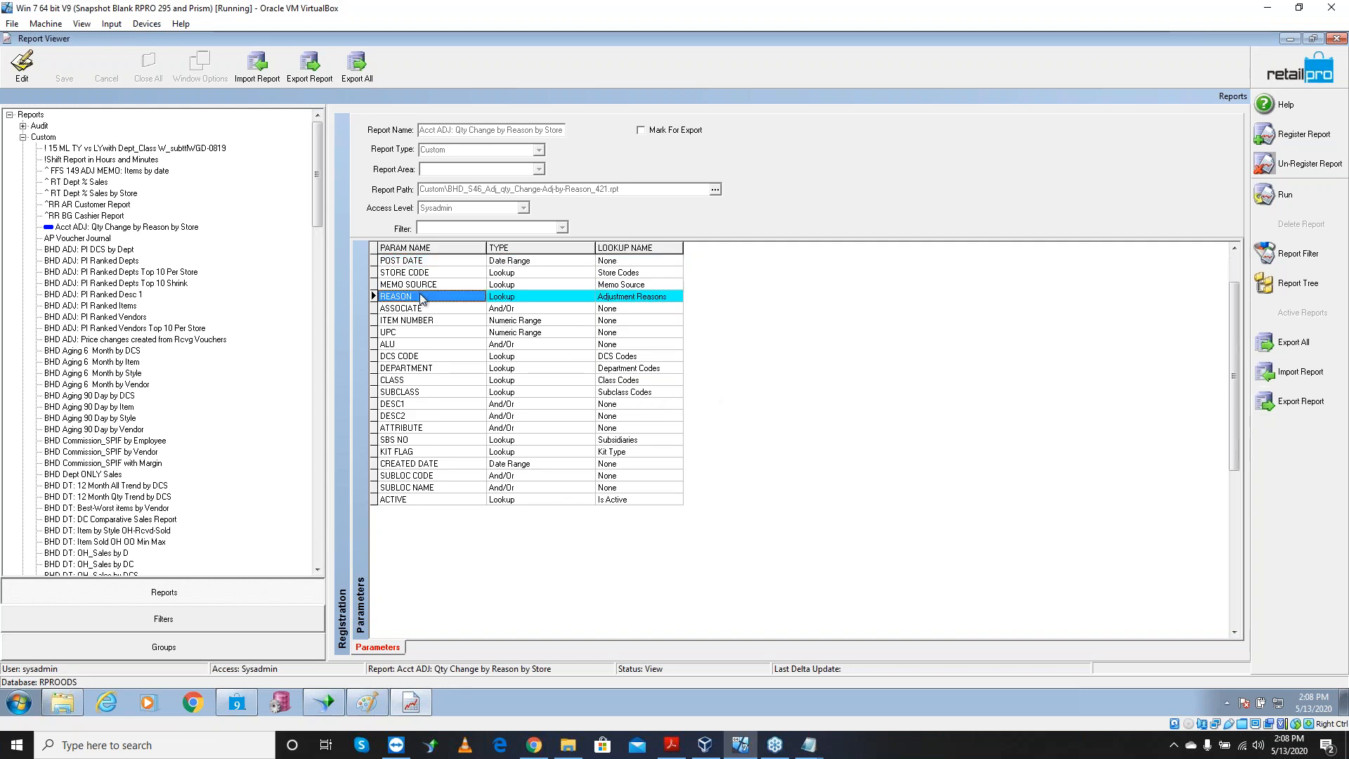
click(437, 334)
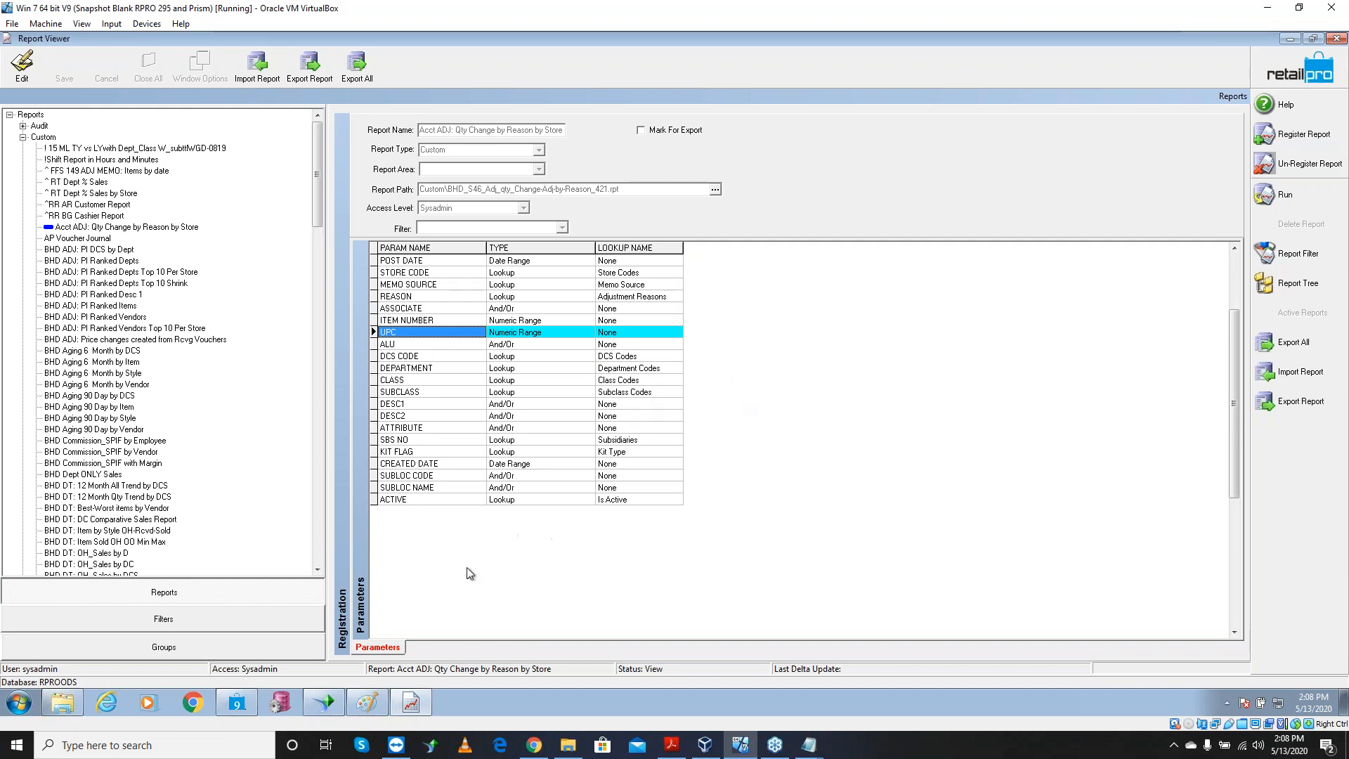
click(535, 745)
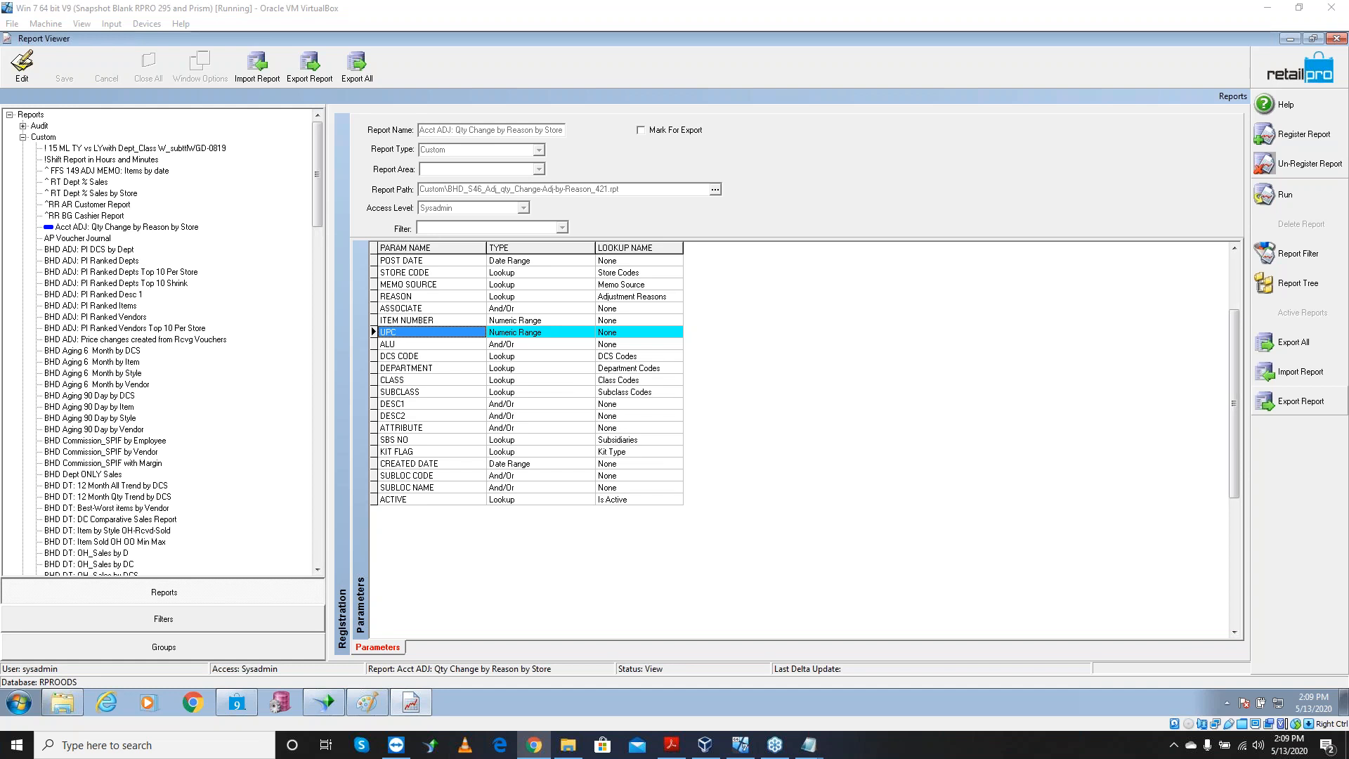
drag(1348, 141, 1019, 64)
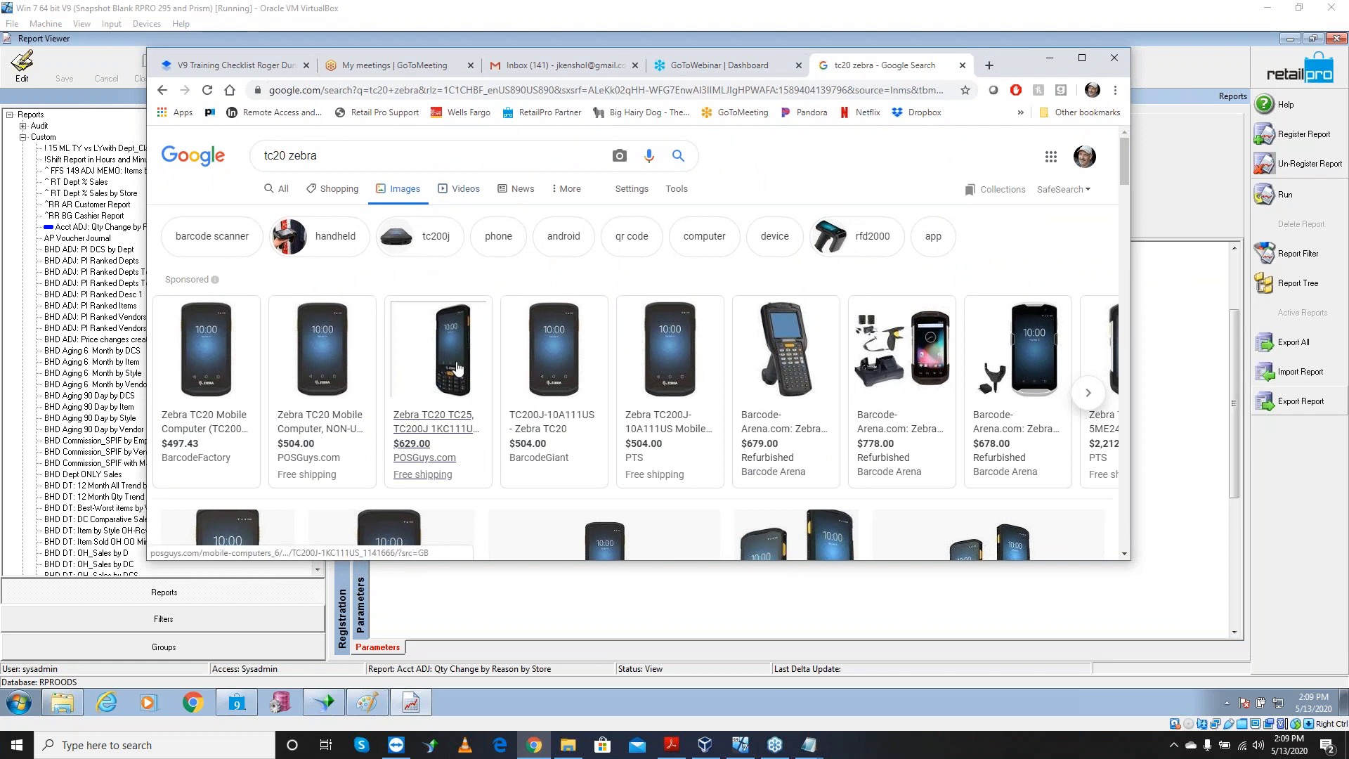
Scroll through the 'tc20 zebra' Google Images results showing Zebra TC20 handheld scanner photos
scroll(640, 392, down, 8)
scroll(645, 390, up, 3)
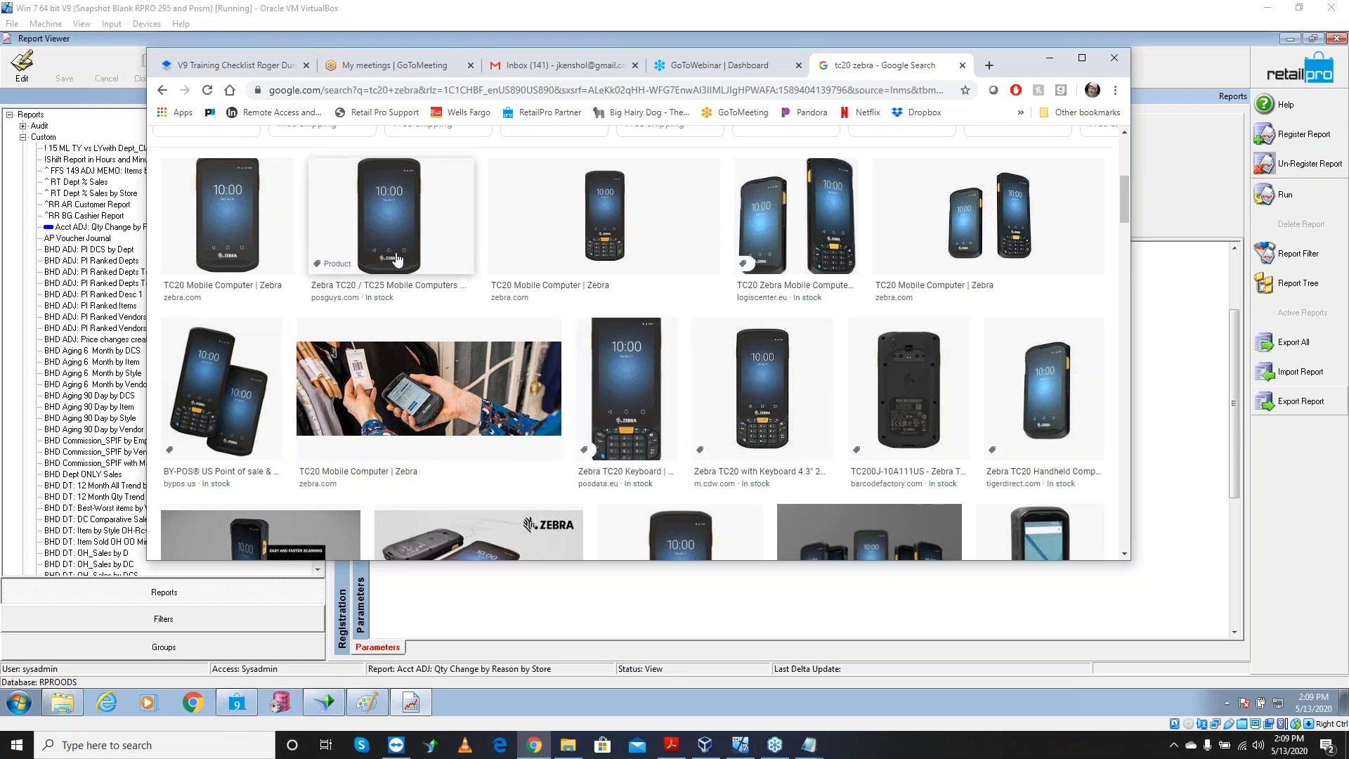
scroll(472, 280, up, 5)
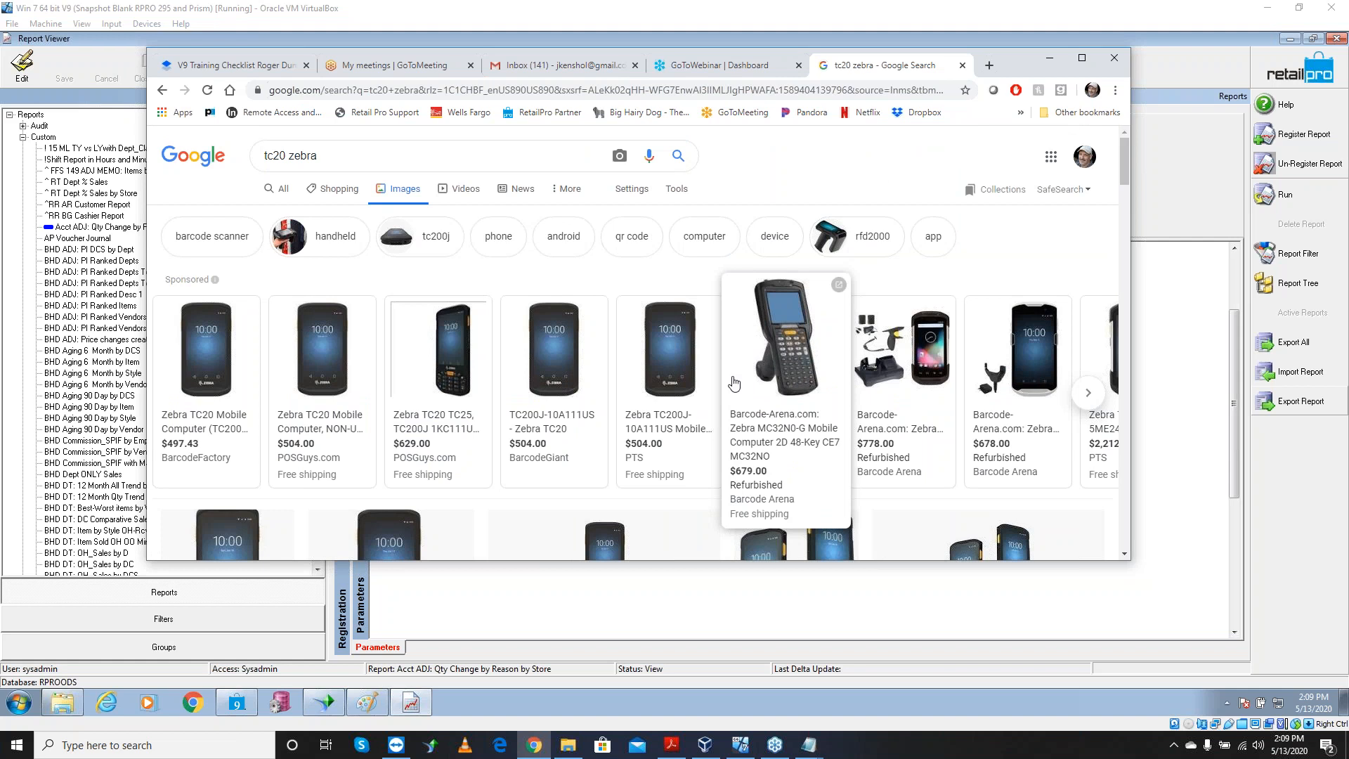
scroll(853, 373, down, 10)
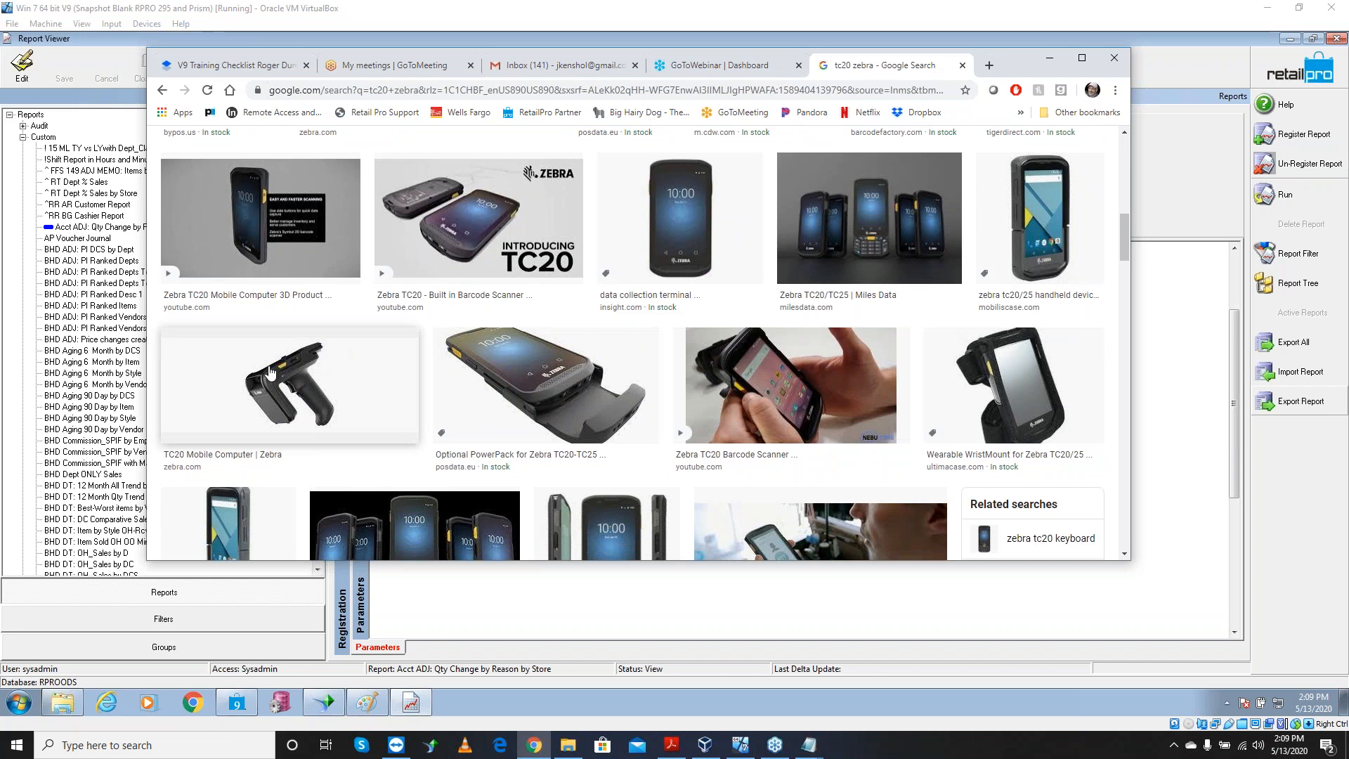
scroll(342, 386, up, 1)
scroll(342, 385, down, 1)
scroll(313, 400, down, 2)
scroll(330, 351, down, 3)
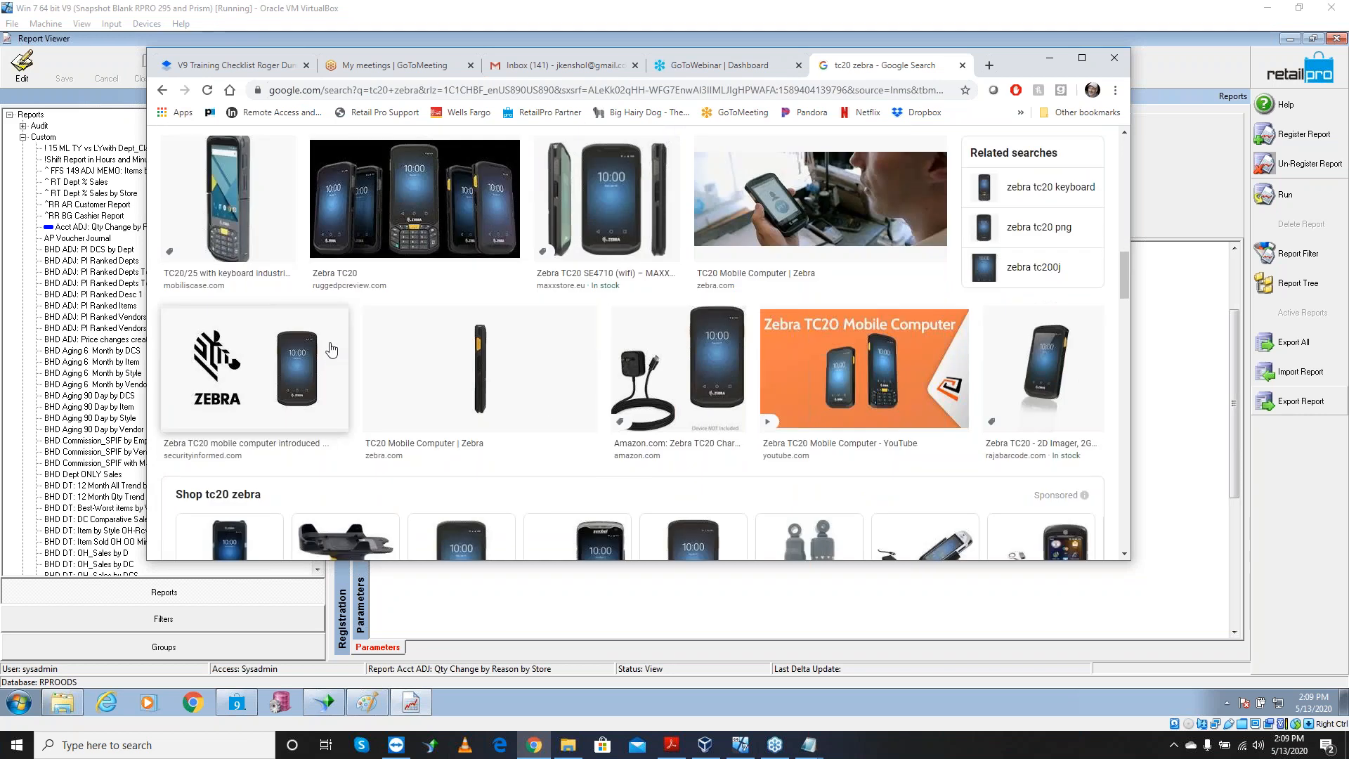
scroll(334, 355, up, 6)
scroll(340, 348, up, 4)
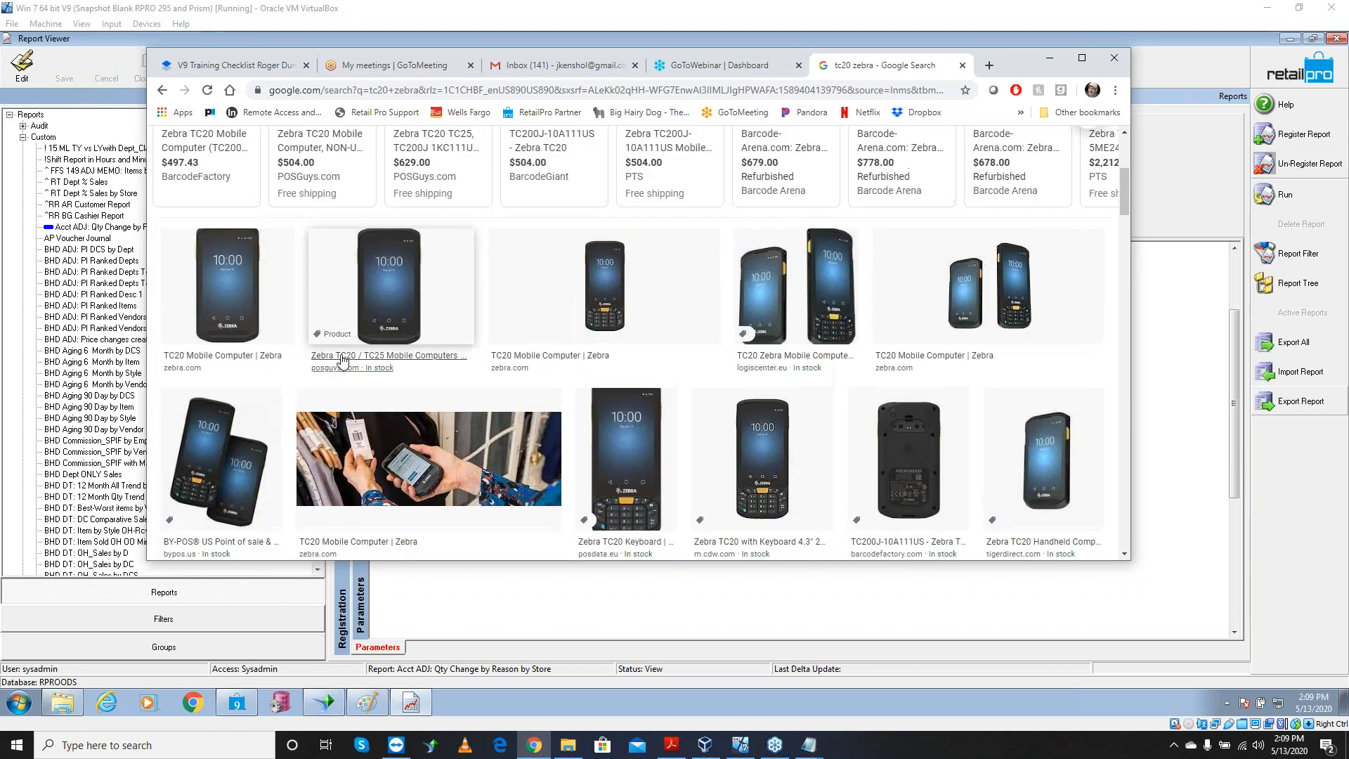
scroll(346, 355, down, 3)
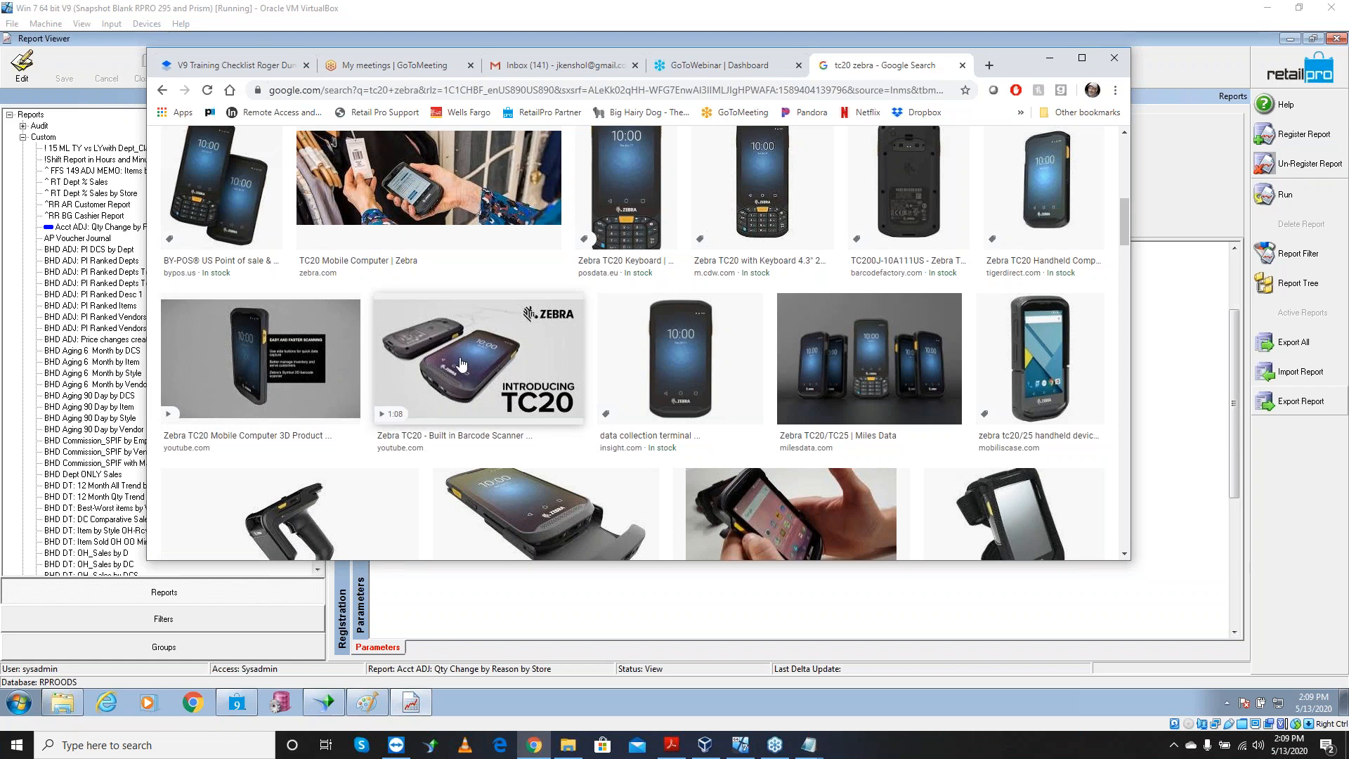
click(990, 65)
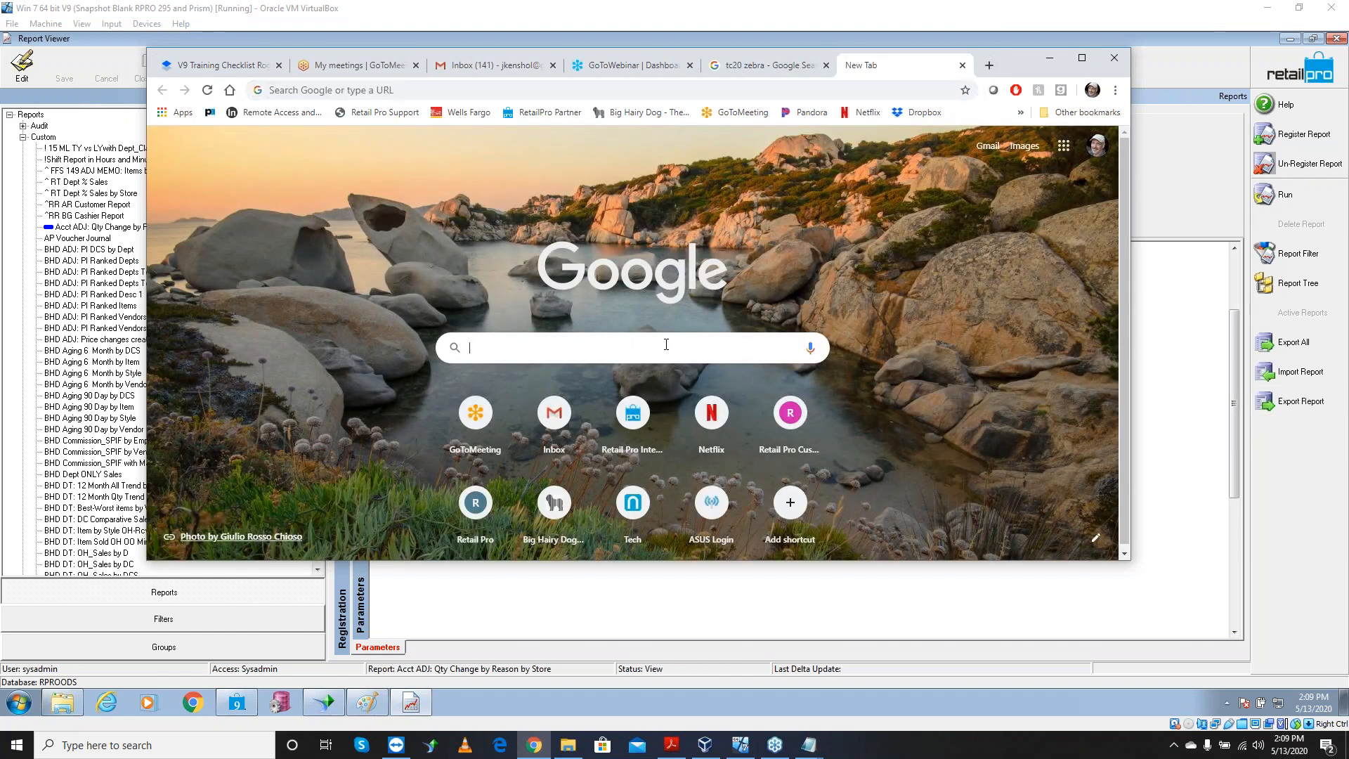
Search Google for 'foundry logic' and open the Retail Mobile Inventory | FoundryLogic result
text(foundry)
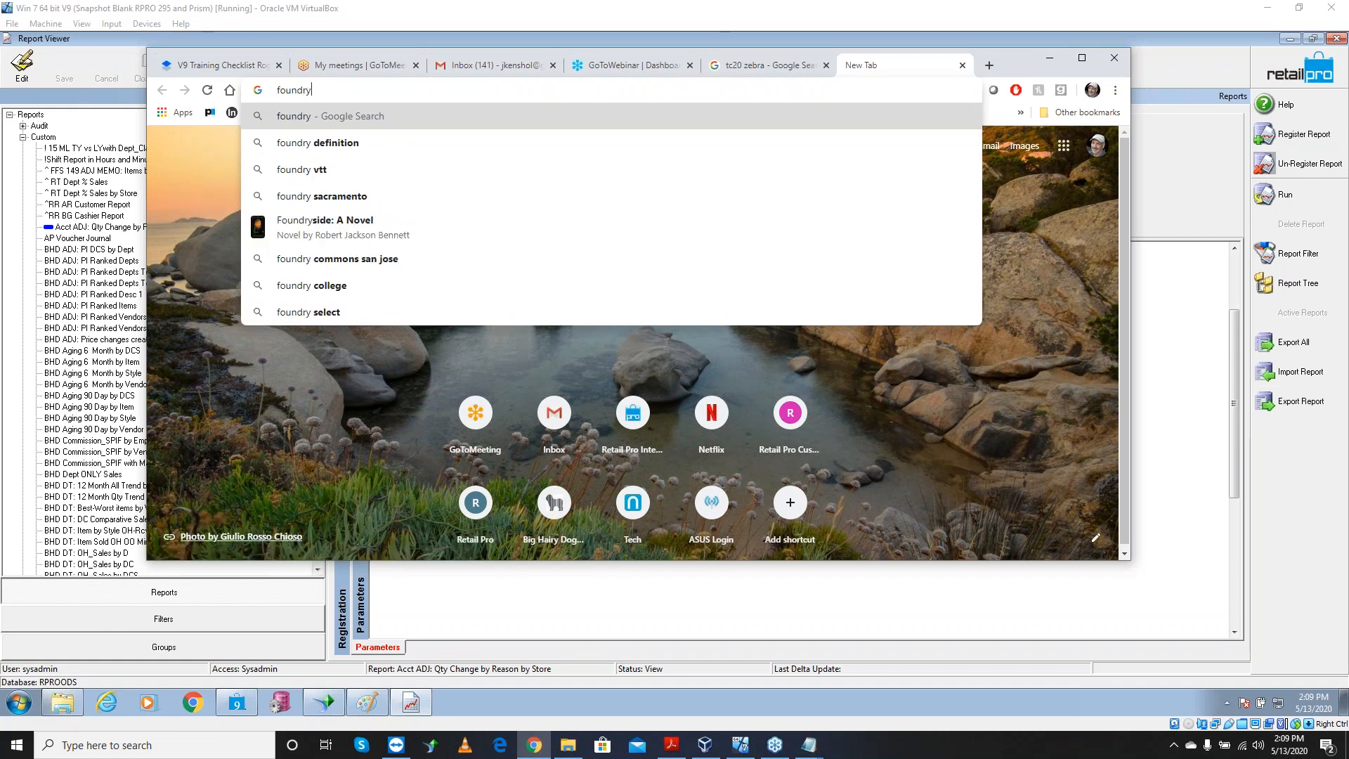
text( logic)
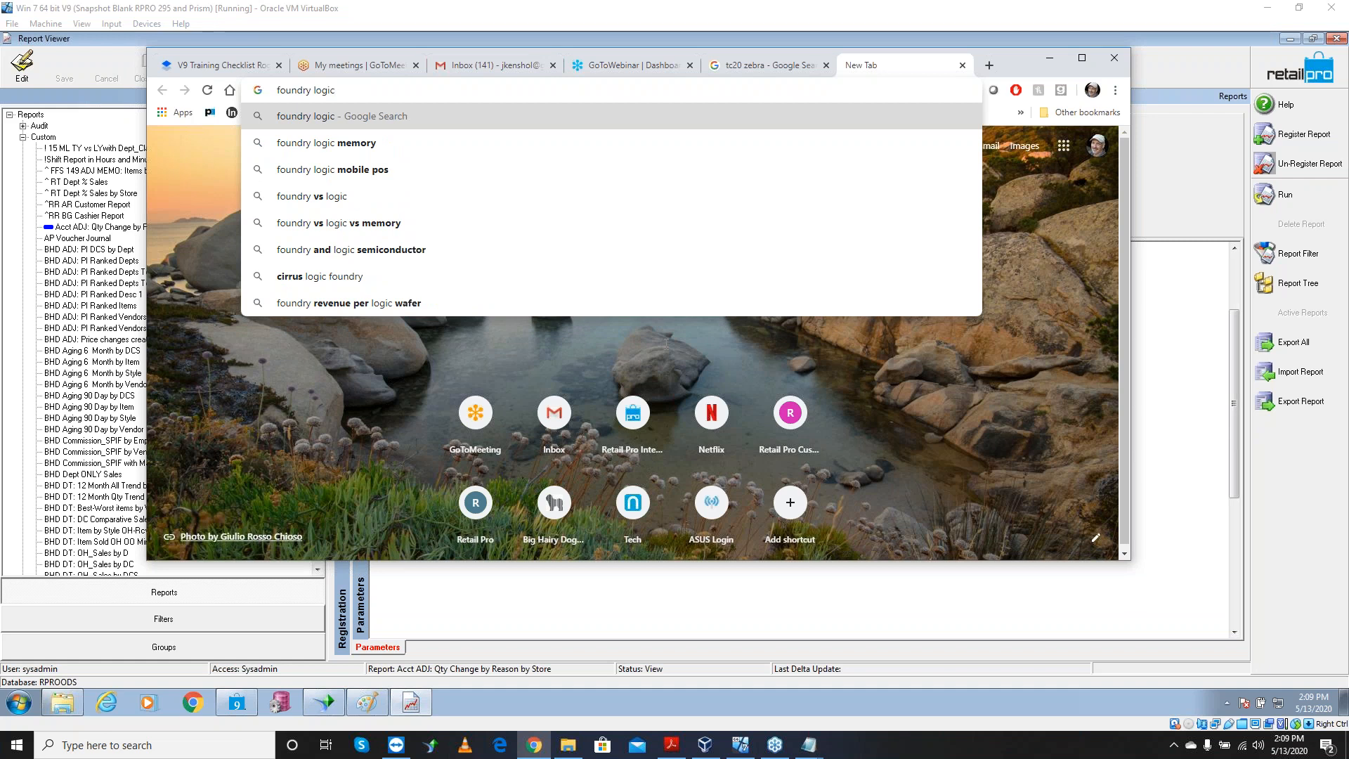
key(Return)
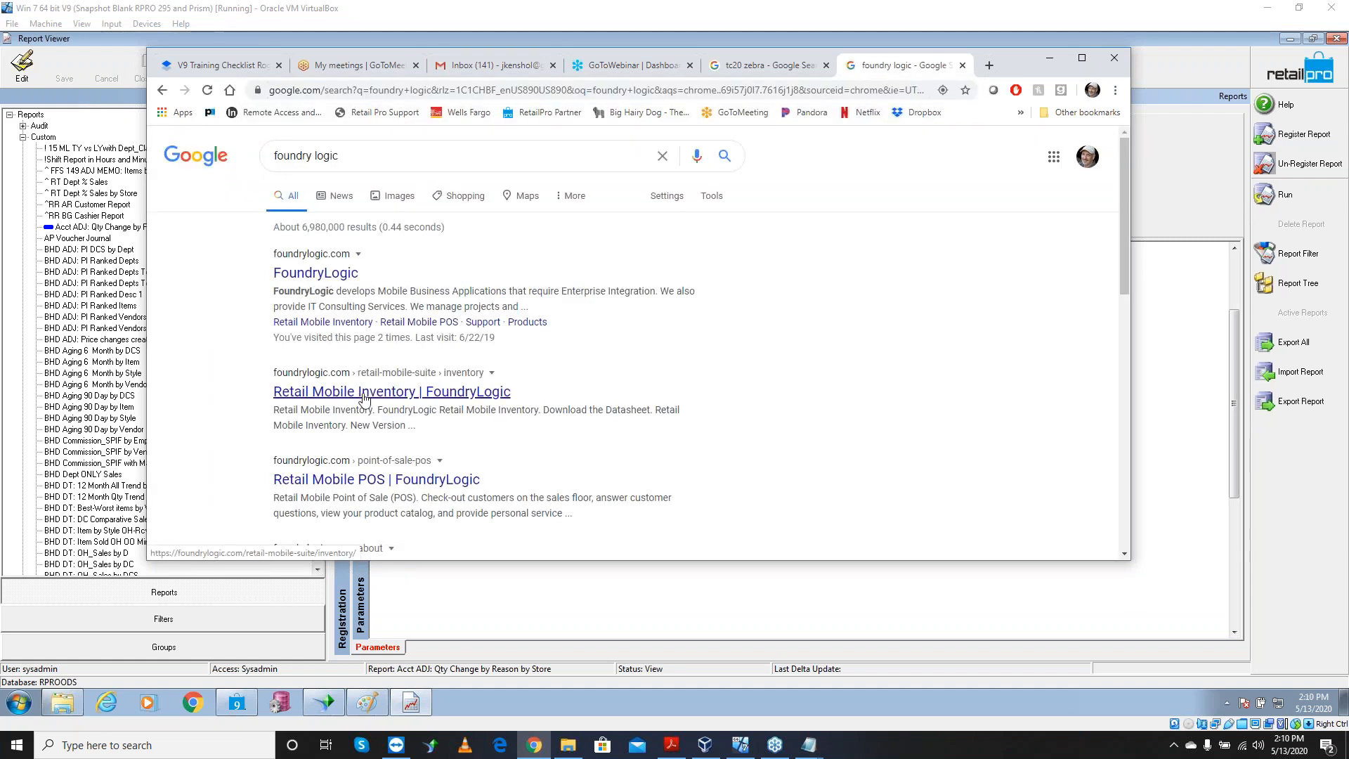
click(410, 398)
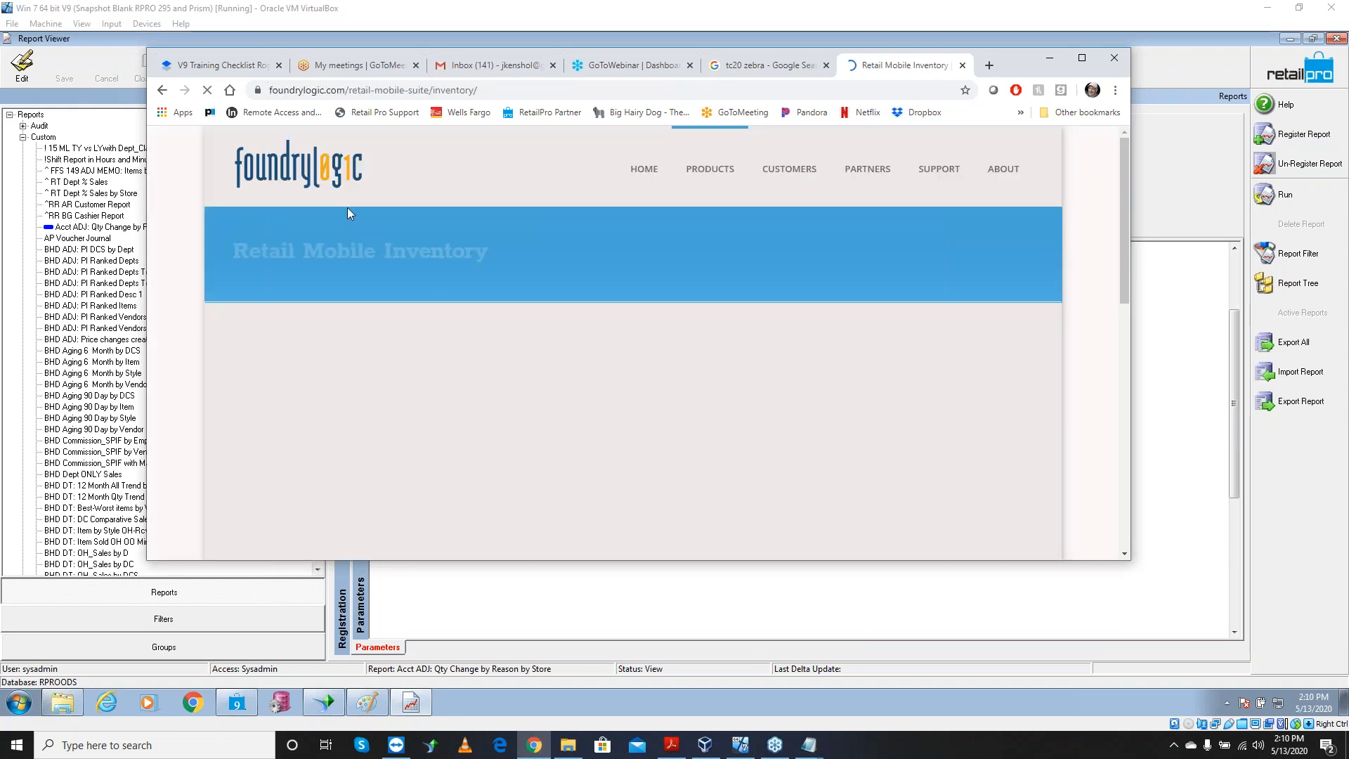
Review FoundryLogic's Retail Mobile Inventory page, then minimise Chrome and return to Retail Pro's home screen
scroll(574, 381, down, 5)
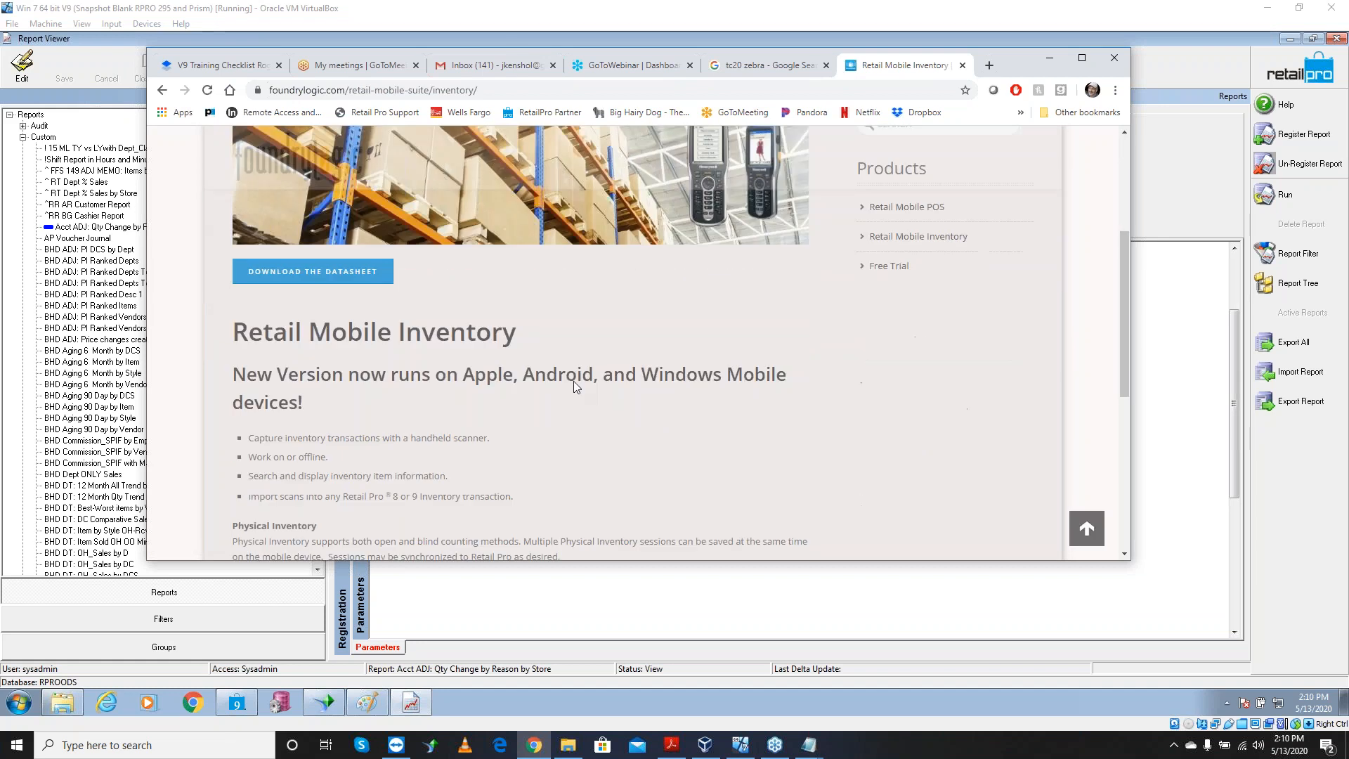
scroll(572, 382, up, 6)
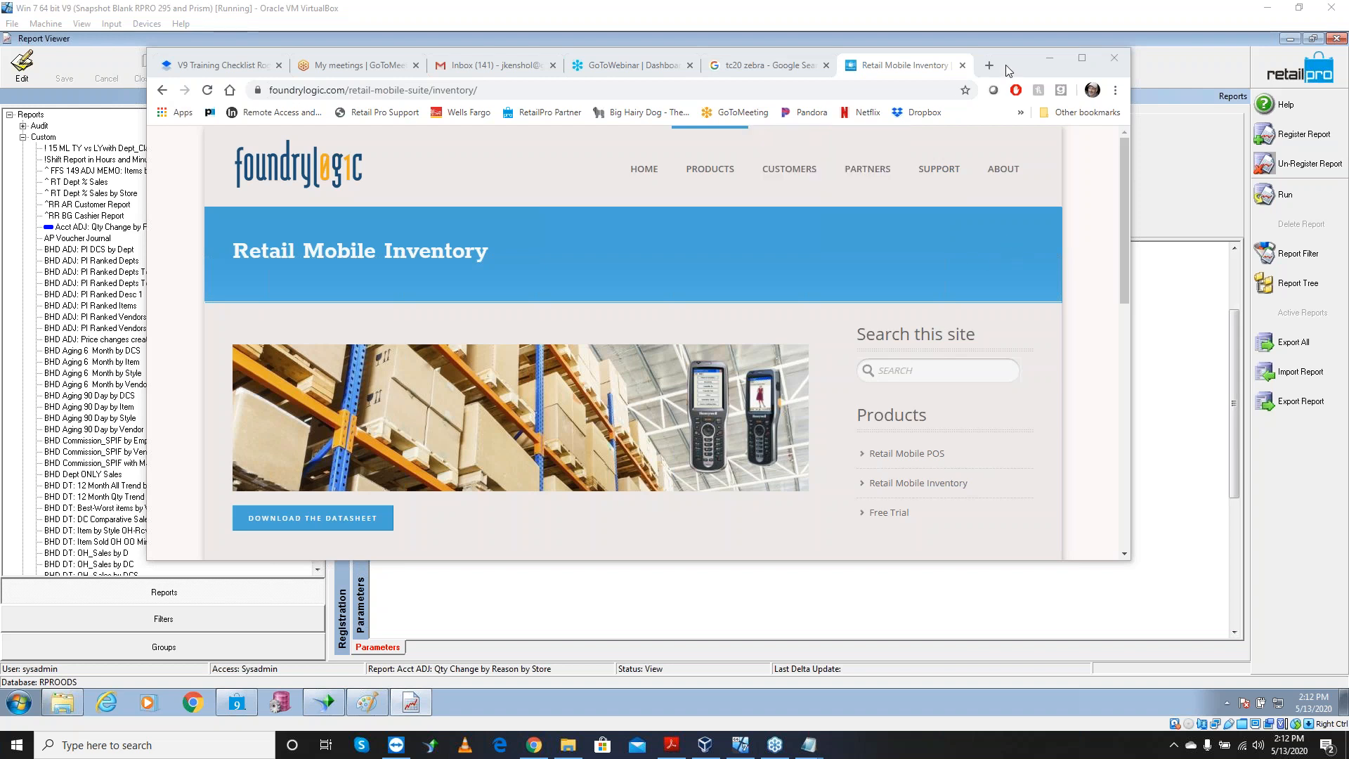
click(1049, 59)
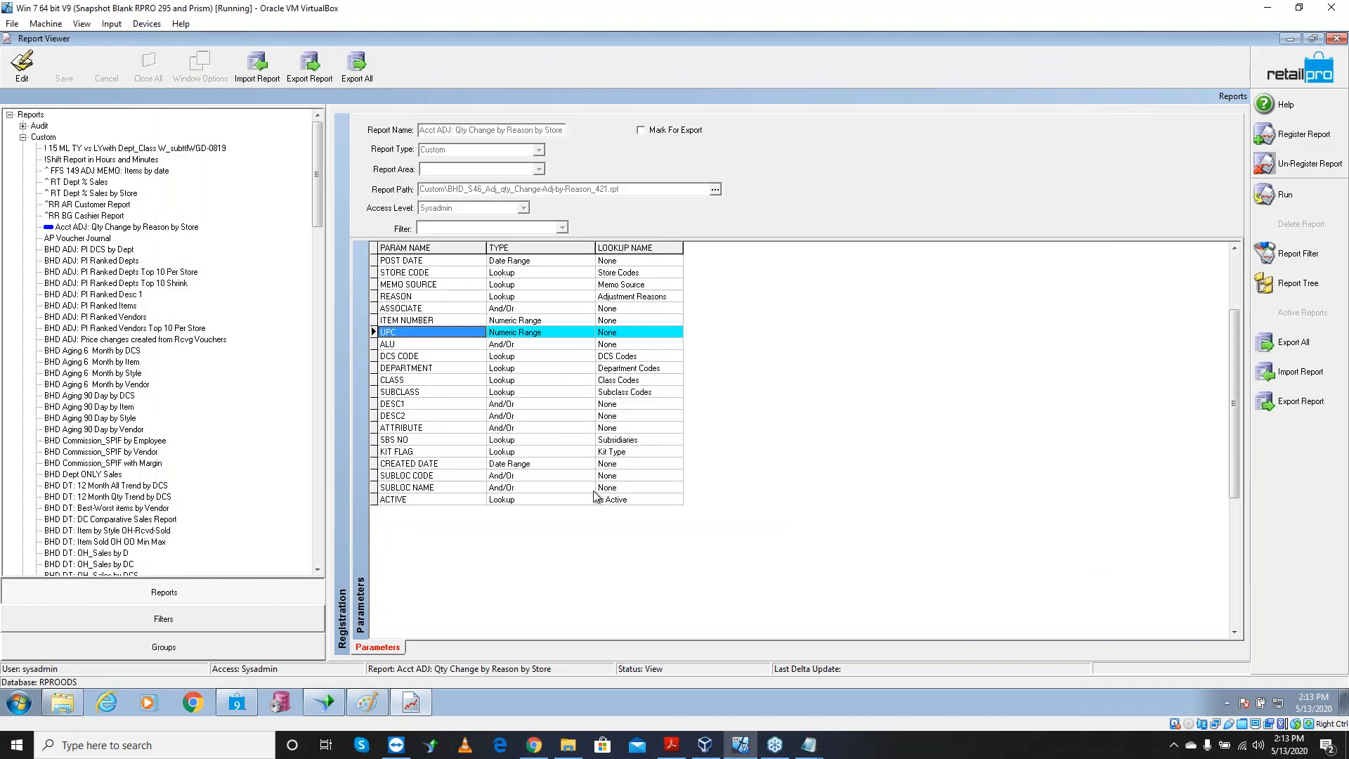
click(234, 705)
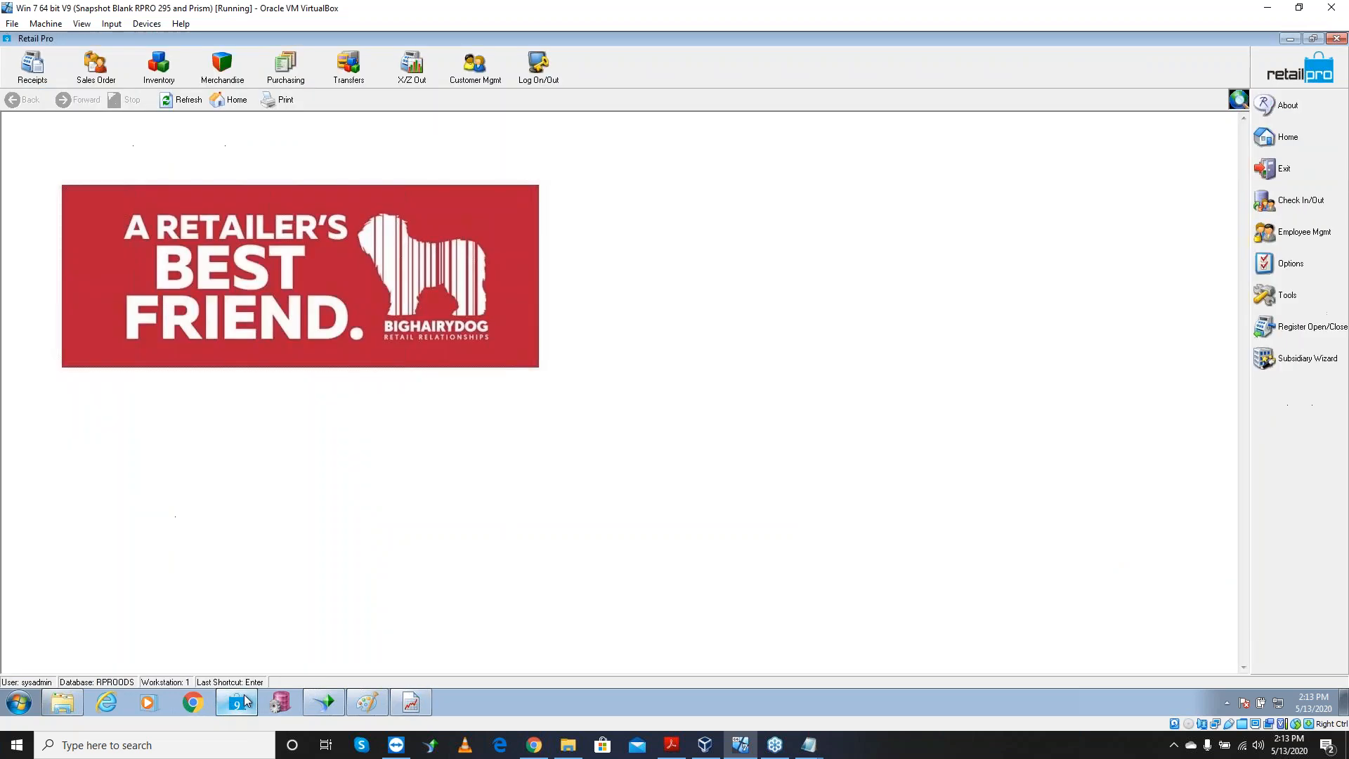